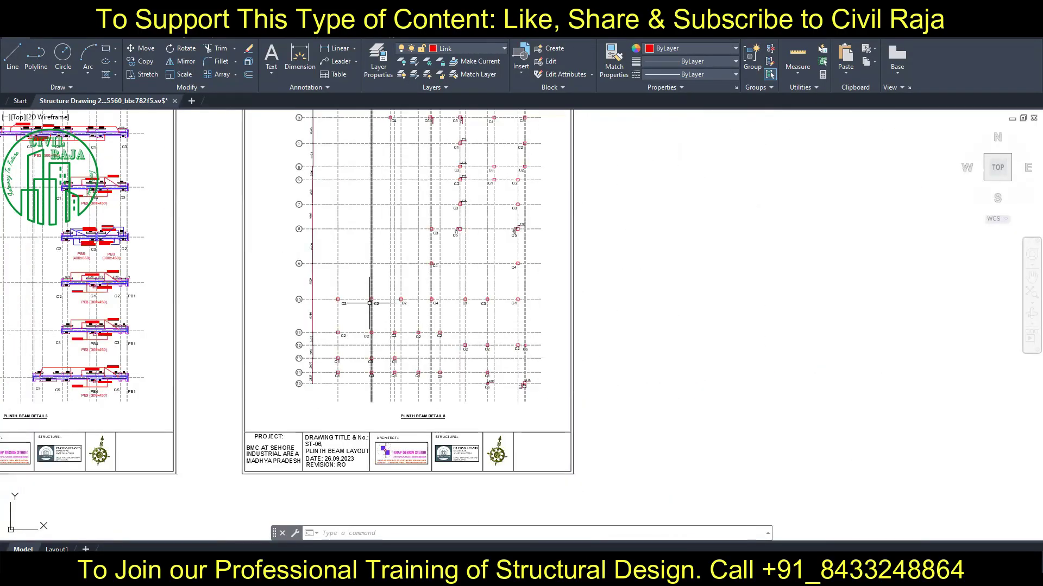
Window-select the upper grid rows on the third sheet and erase them.
scroll(254, 170, up, 5)
click(254, 170)
scroll(686, 337, down, 3)
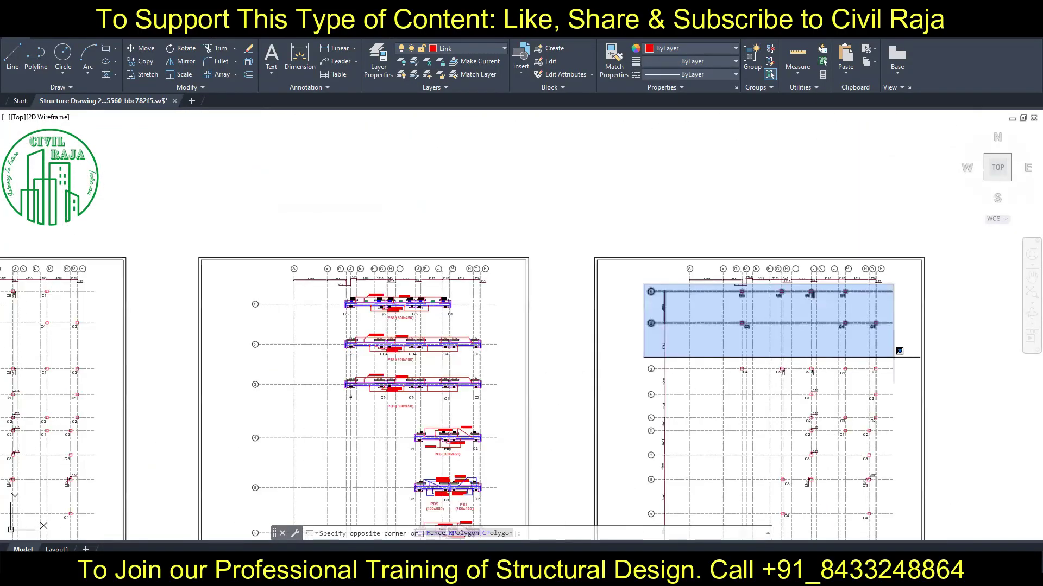
scroll(885, 442, up, 1)
key(Escape)
middle_drag(885, 442, 584, 290)
scroll(585, 291, down, 1)
click(438, 240)
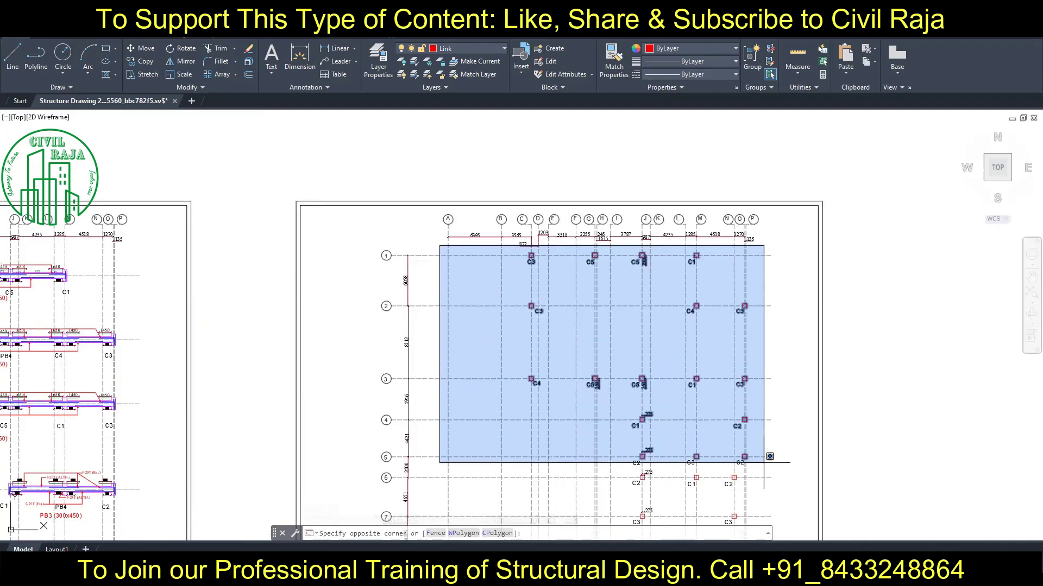
scroll(769, 454, up, 1)
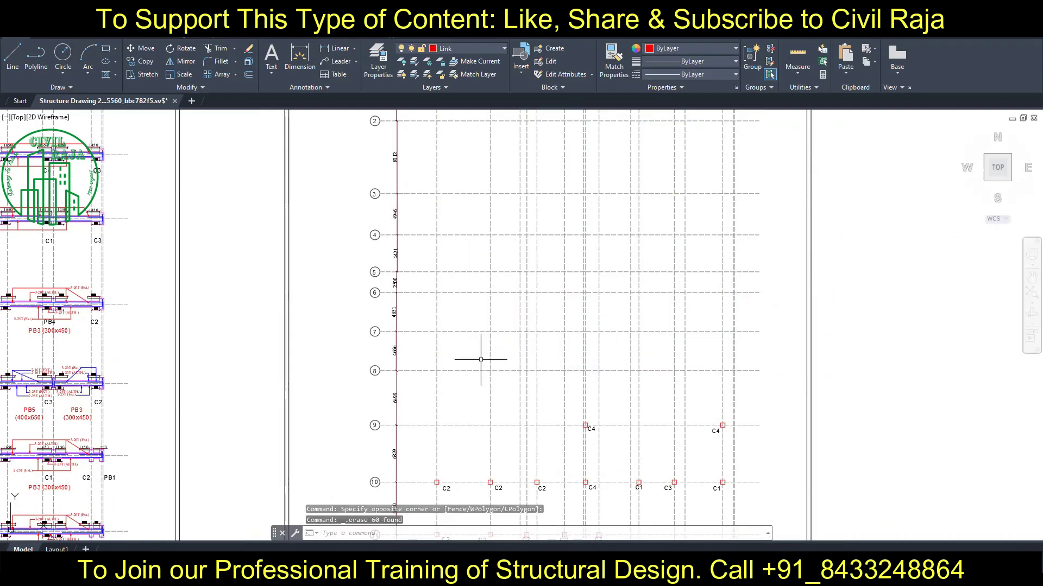
scroll(480, 357, down, 2)
click(682, 375)
key(Delete)
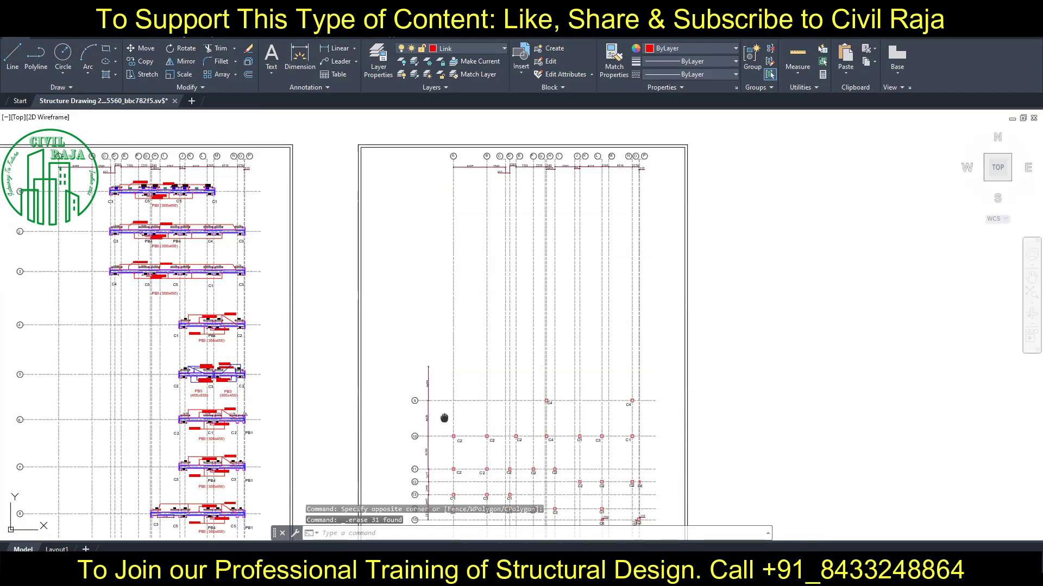
Move grid row 9 up beneath the axis labels, with row 10 just below it.
middle_drag(442, 418, 474, 256)
scroll(16, 326, up, 2)
scroll(370, 328, down, 3)
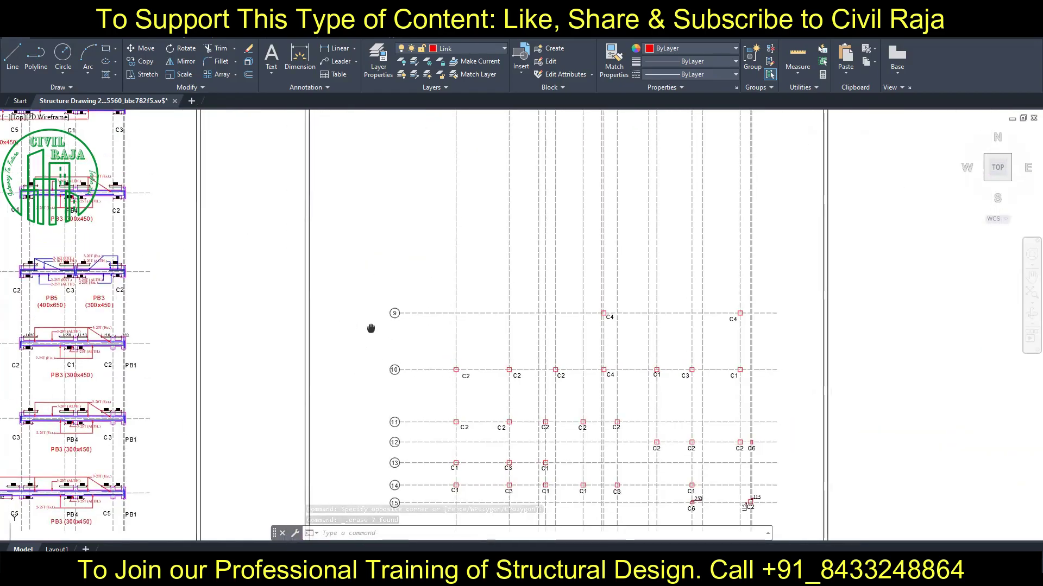
scroll(361, 361, down, 1)
click(413, 387)
click(142, 48)
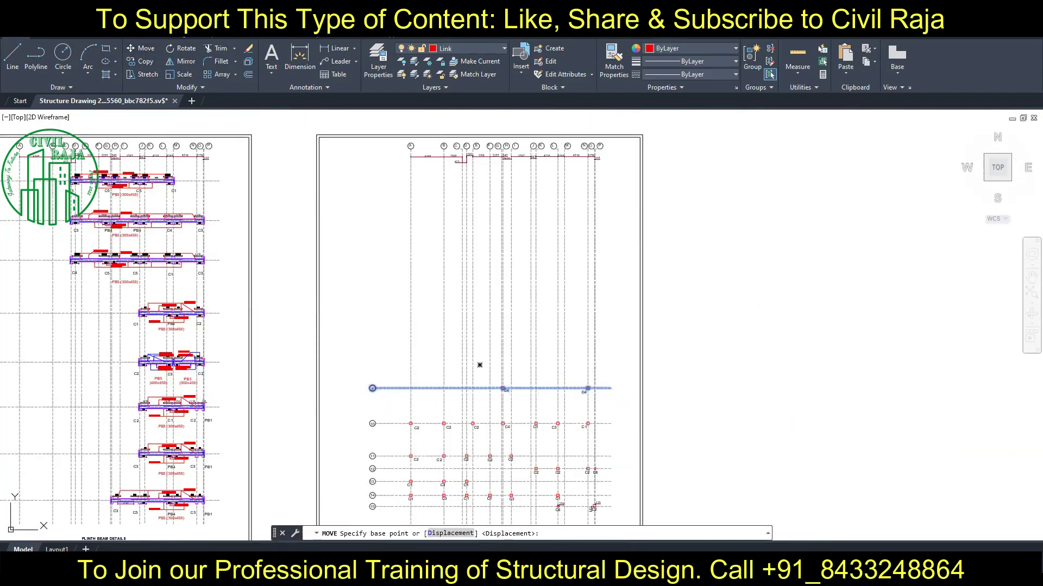
click(479, 365)
click(714, 162)
click(357, 406)
click(701, 470)
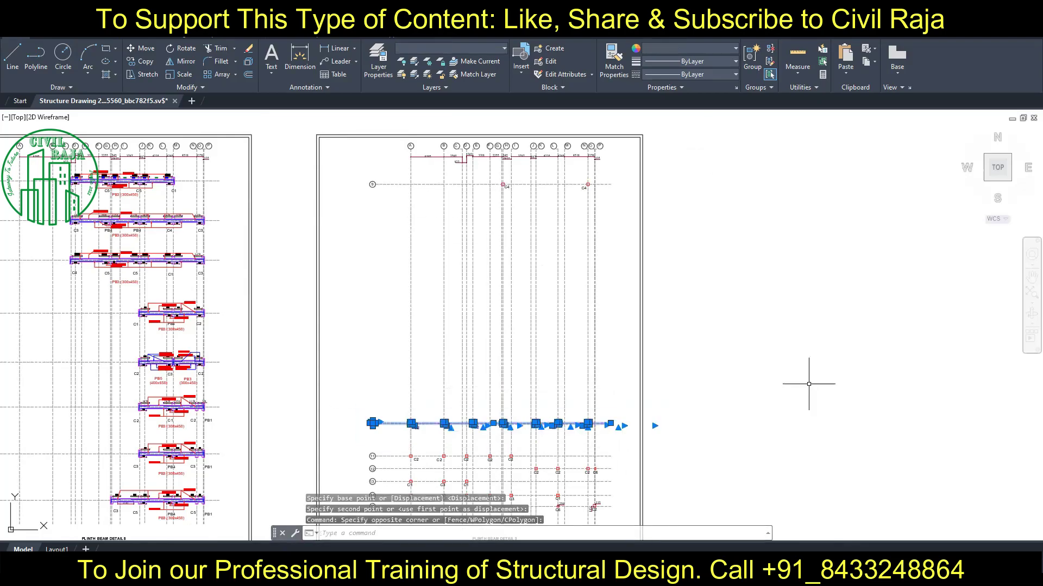
key(space)
click(808, 384)
click(809, 185)
Move grid rows 11 and 13 upward, stacking them below row 10.
click(354, 443)
click(693, 467)
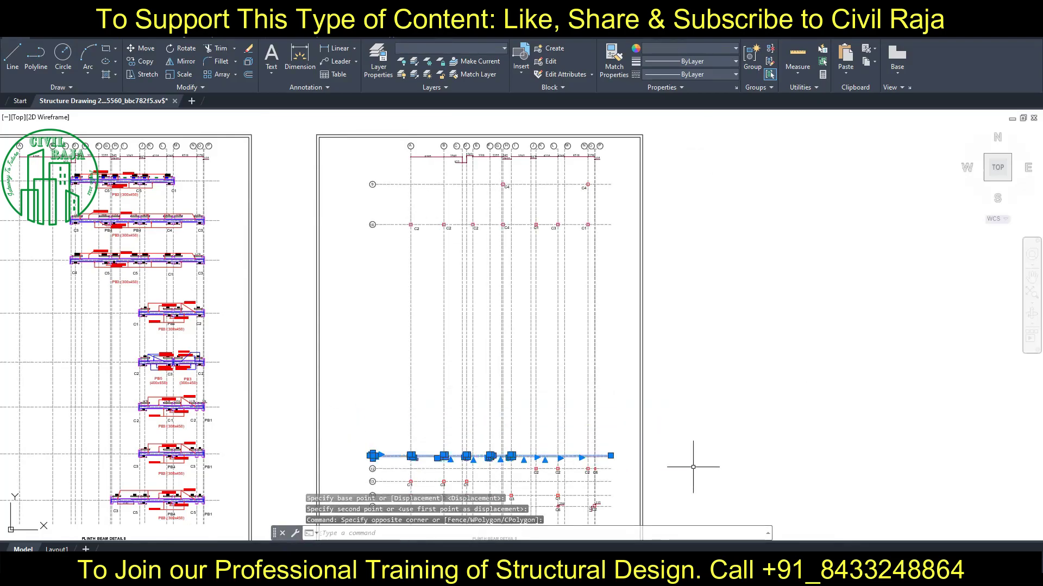
middle_drag(699, 472, 693, 373)
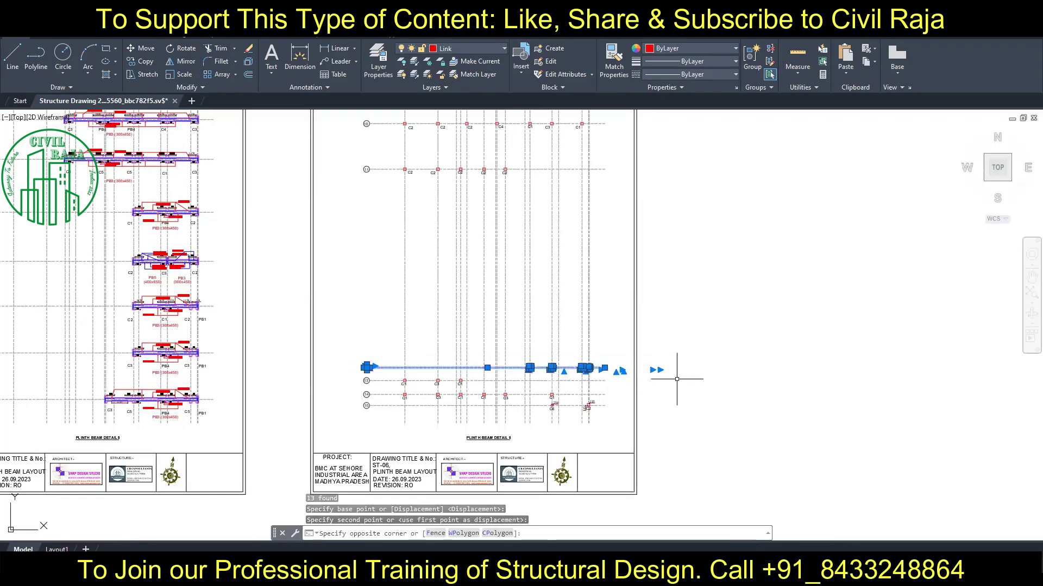
key(space)
click(736, 415)
click(721, 249)
click(351, 362)
click(721, 391)
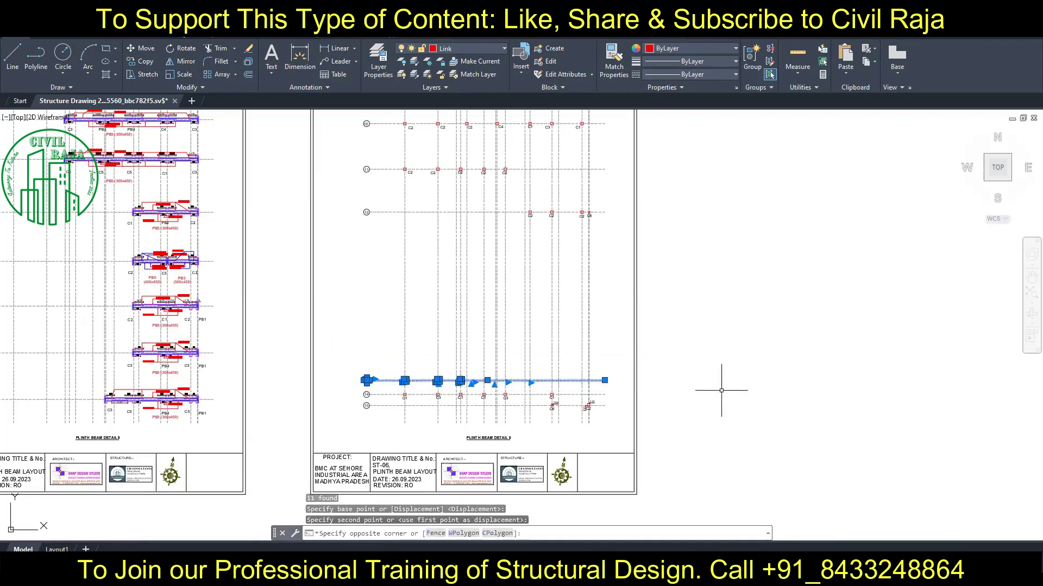
key(space)
click(721, 391)
click(721, 277)
Move rows 14, 15 and the bottom row up vertically beneath the others.
click(344, 385)
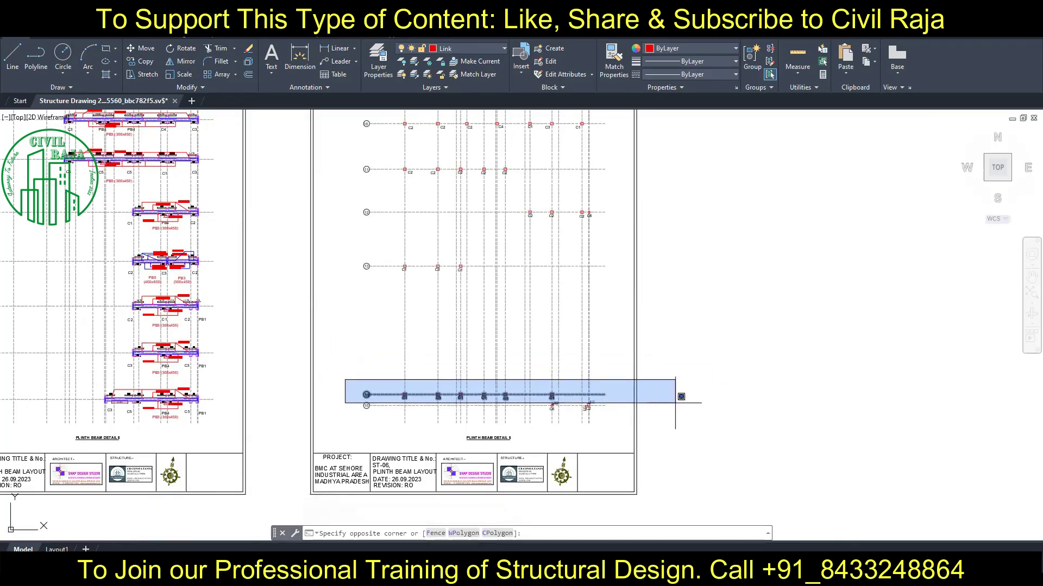
click(680, 410)
key(space)
click(682, 430)
click(682, 350)
click(358, 394)
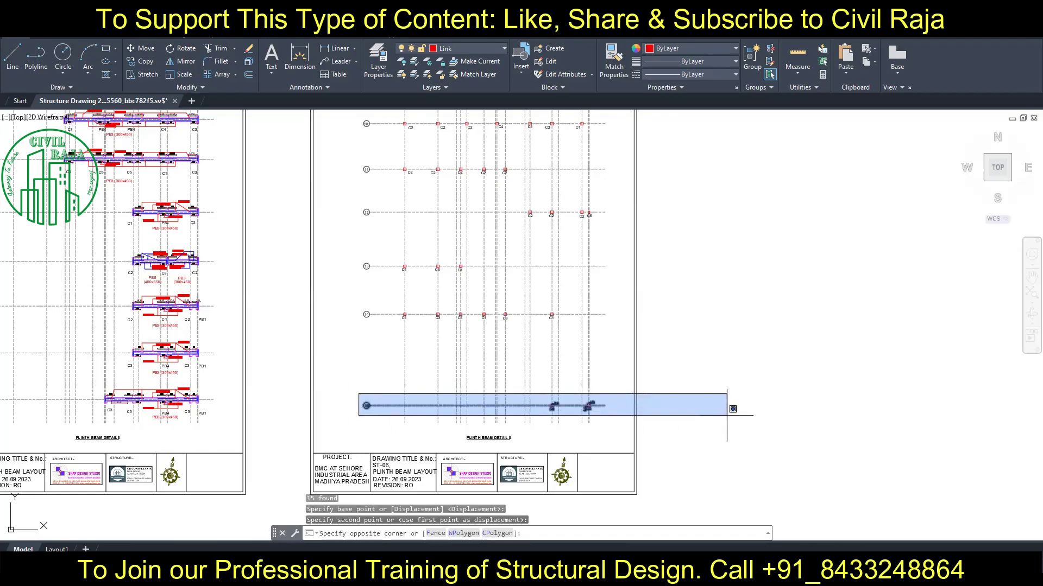
click(732, 409)
key(space)
click(732, 409)
click(732, 367)
click(361, 326)
middle_drag(771, 345, 776, 401)
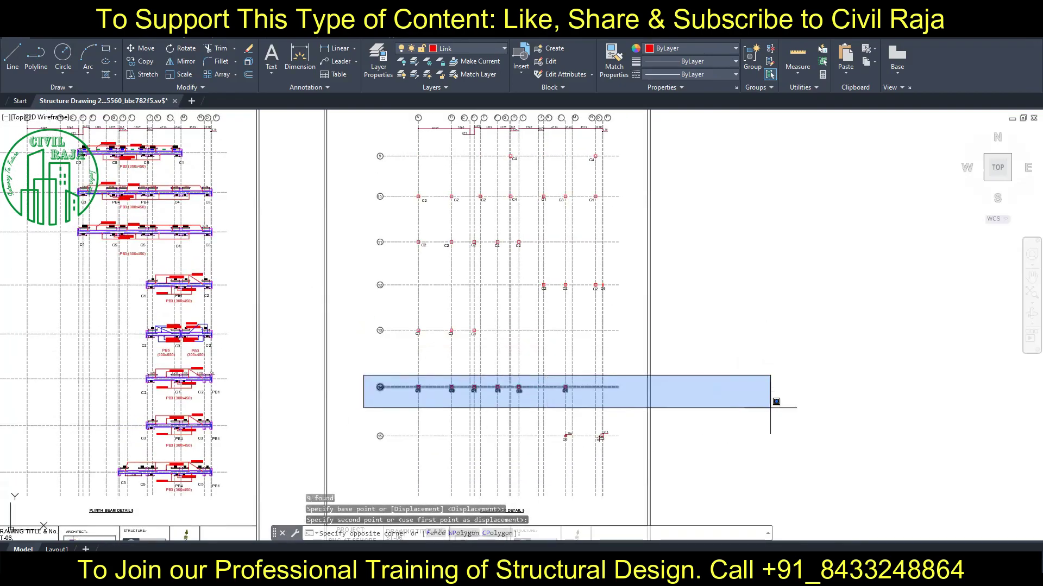
click(780, 458)
key(space)
click(780, 458)
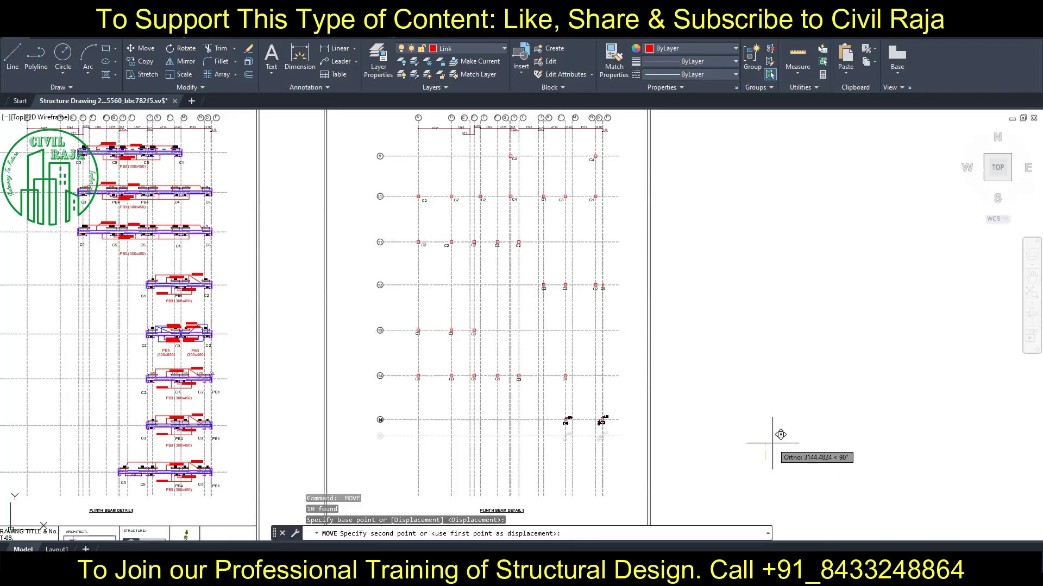
click(780, 437)
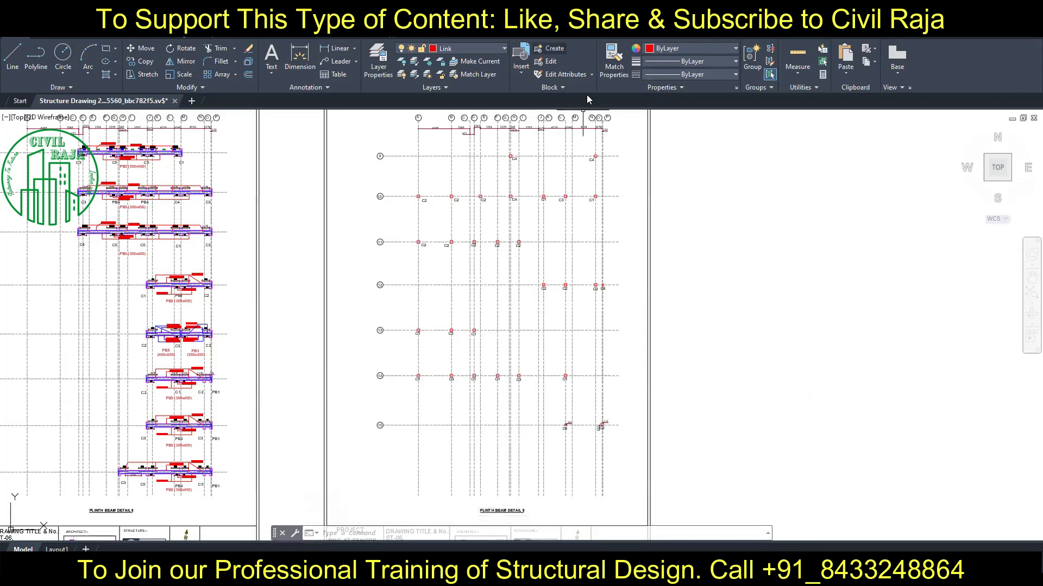
Insert the 5G5T5 block on the upper-left C4 column.
scroll(470, 131, up, 5)
middle_drag(486, 225, 372, 211)
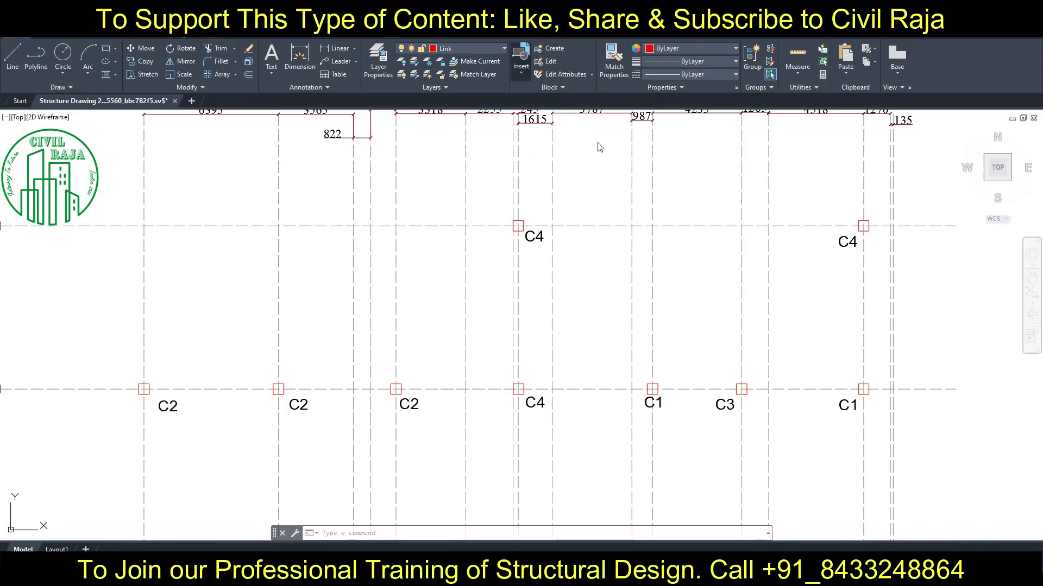
click(521, 60)
click(625, 156)
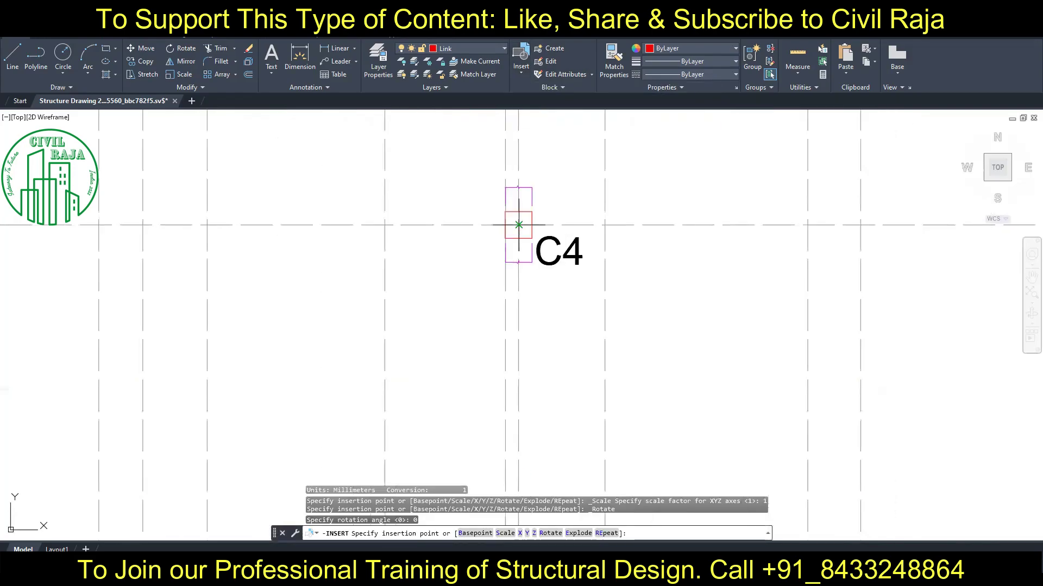
click(532, 198)
Copy the block onto the right C4 column and the C2, C3 and C1 columns.
scroll(338, 133, down, 5)
click(517, 222)
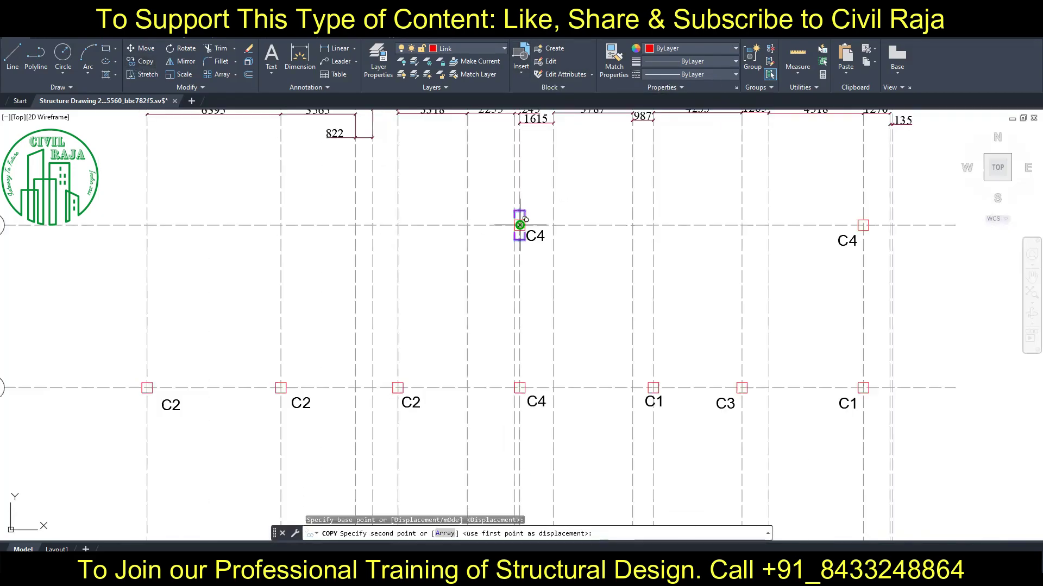
scroll(860, 222, up, 5)
click(860, 221)
scroll(682, 233, down, 5)
scroll(701, 239, up, 3)
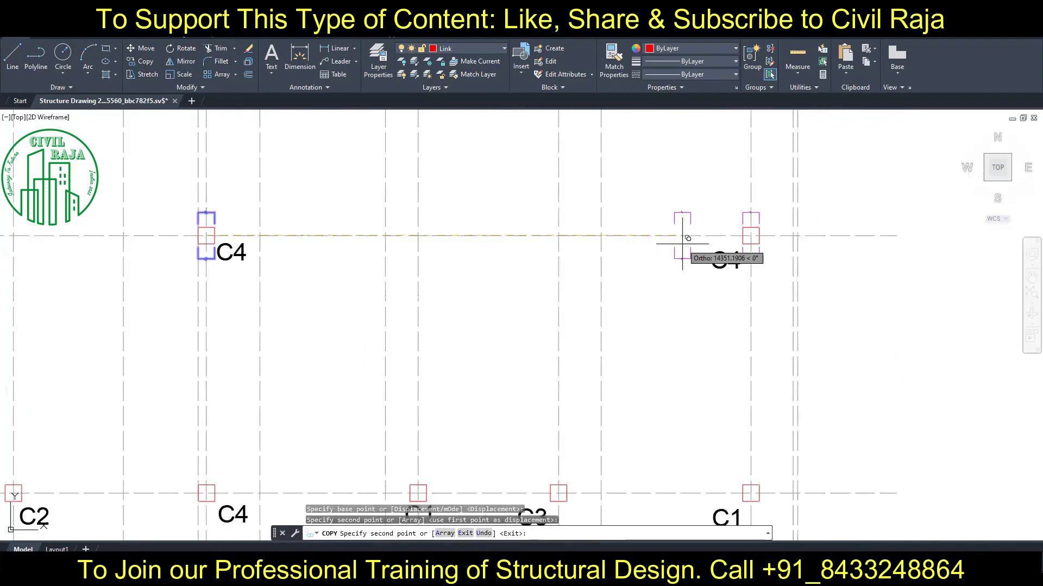
middle_drag(687, 245, 302, 373)
click(642, 387)
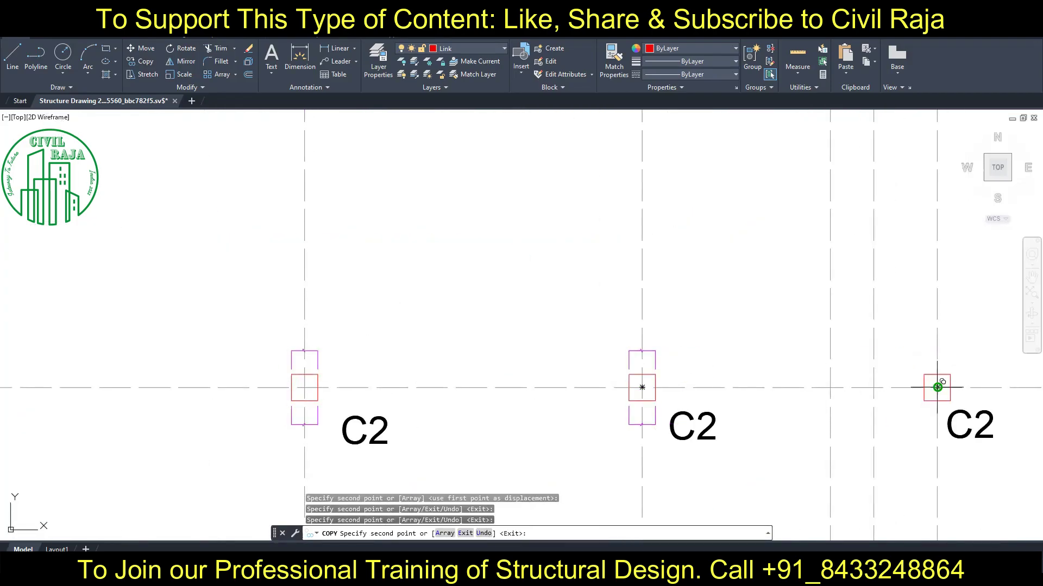
click(937, 387)
scroll(729, 350, down, 2)
scroll(652, 358, down, 2)
click(671, 367)
click(790, 366)
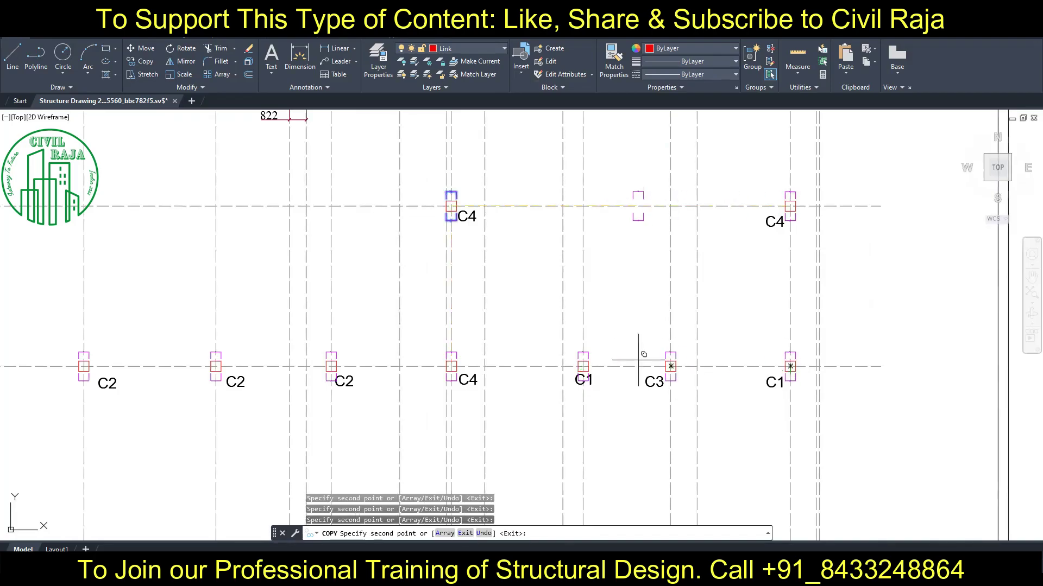
scroll(638, 360, down, 3)
scroll(540, 263, up, 4)
Copy the block onto the C2 columns of row 11 and the next C3 column.
click(343, 337)
click(553, 336)
click(698, 336)
click(846, 337)
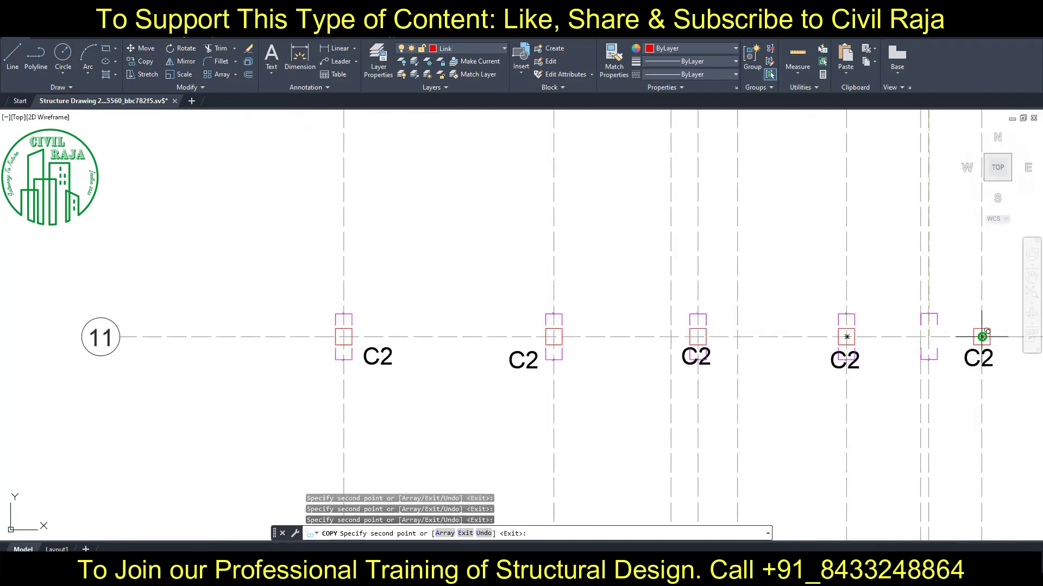
scroll(982, 337, down, 3)
scroll(788, 319, up, 4)
click(767, 319)
click(959, 318)
middle_drag(959, 318, 748, 320)
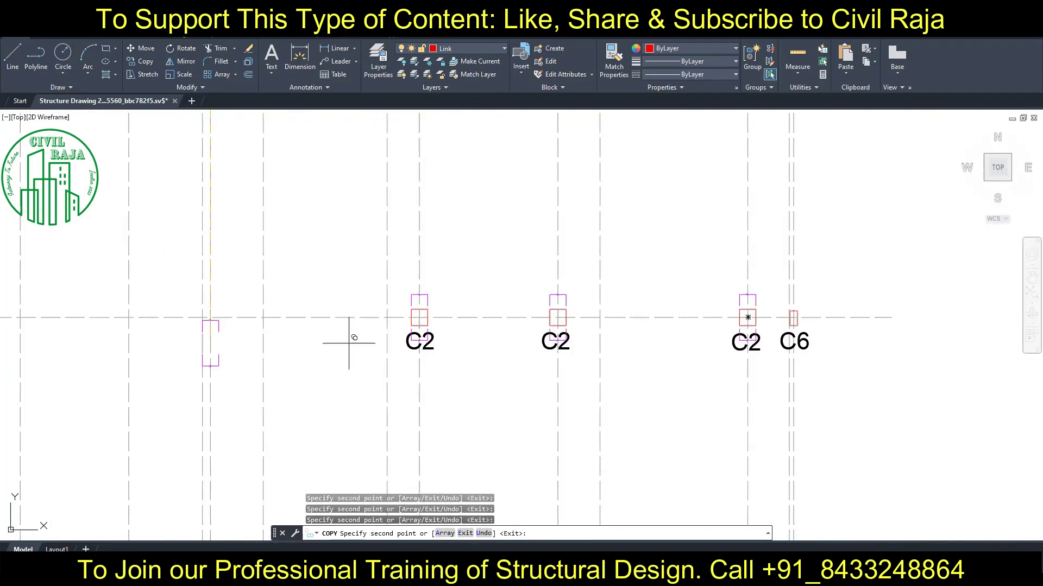
scroll(803, 304, up, 4)
click(749, 303)
scroll(764, 303, down, 3)
scroll(378, 354, up, 4)
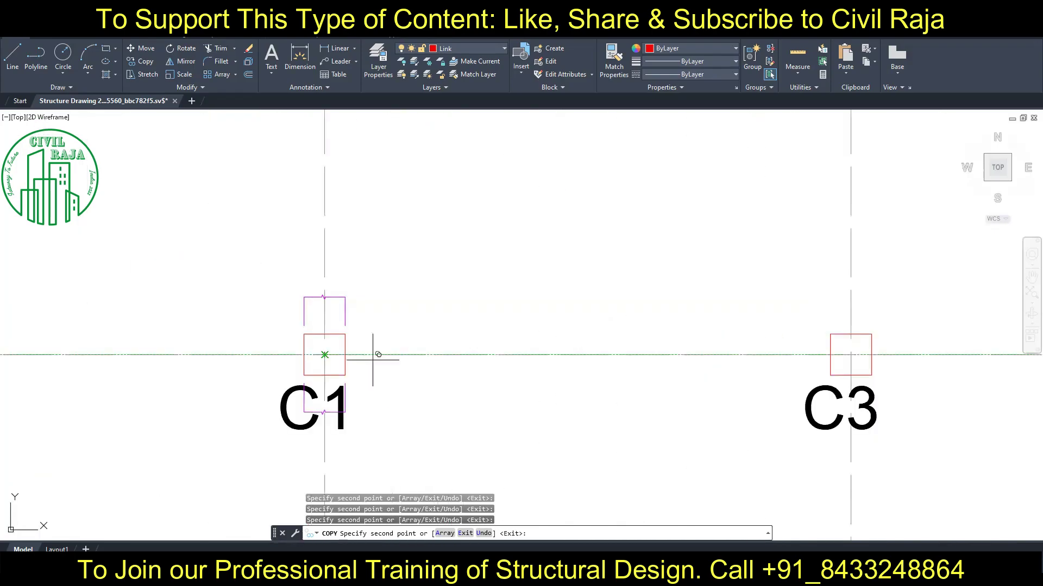
click(850, 355)
scroll(598, 364, down, 2)
scroll(675, 373, down, 3)
scroll(613, 342, up, 4)
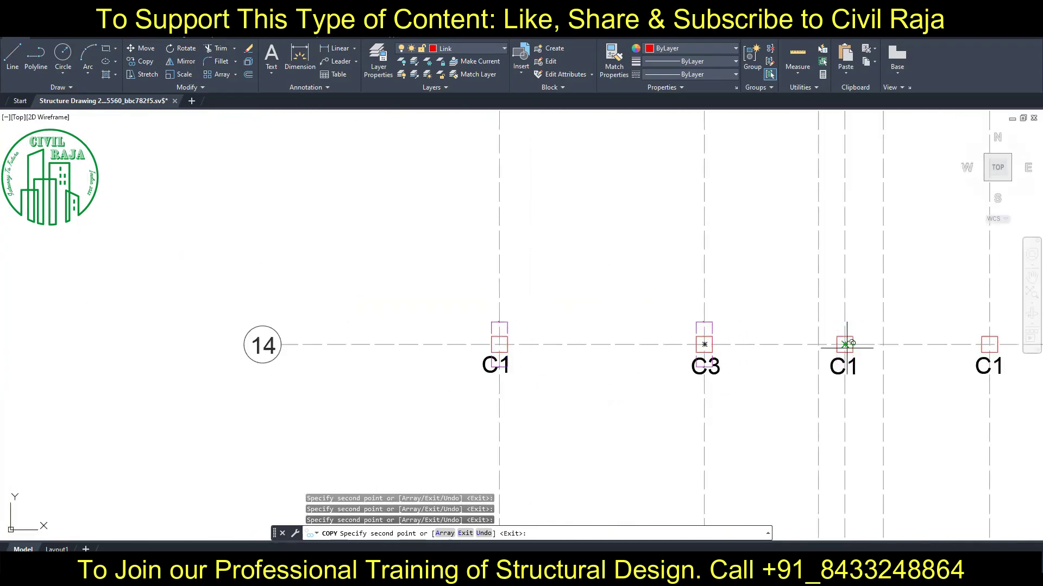
Copy the block onto the row 14 C1 columns and the C2 columns beside C6.
click(846, 345)
click(989, 345)
scroll(945, 348, down, 3)
scroll(695, 347, up, 3)
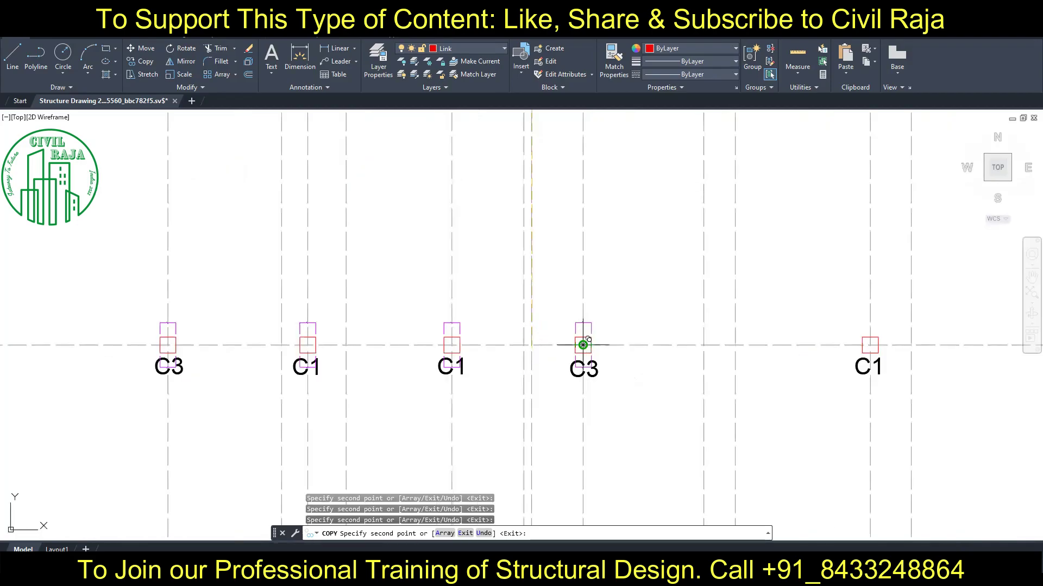
scroll(896, 344, down, 3)
scroll(679, 434, up, 4)
scroll(658, 391, up, 2)
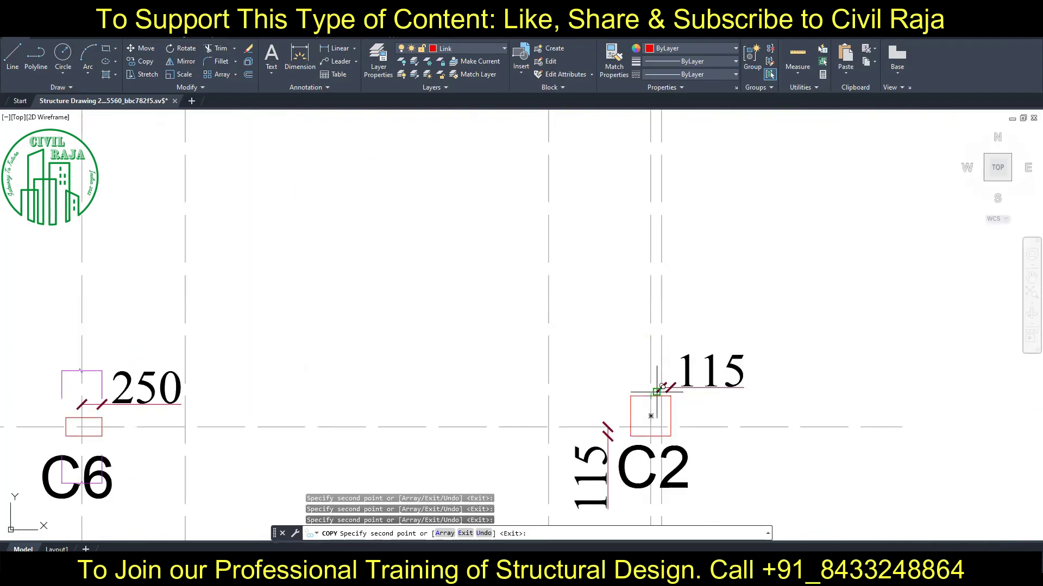
click(657, 391)
click(650, 418)
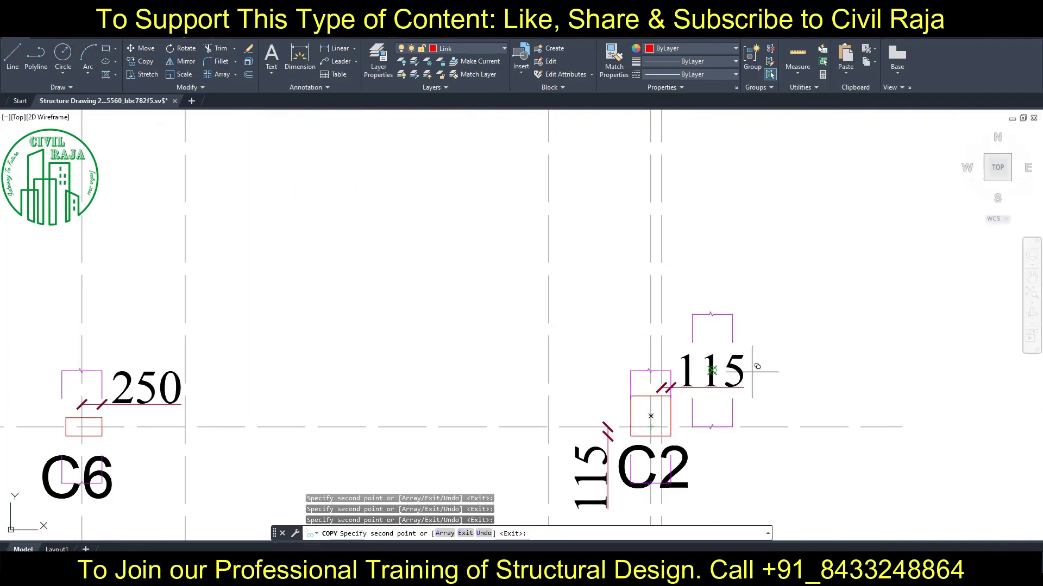
scroll(625, 413, down, 3)
scroll(595, 402, down, 2)
Move the upper row 9 C4 column labels down below their columns.
key(Escape)
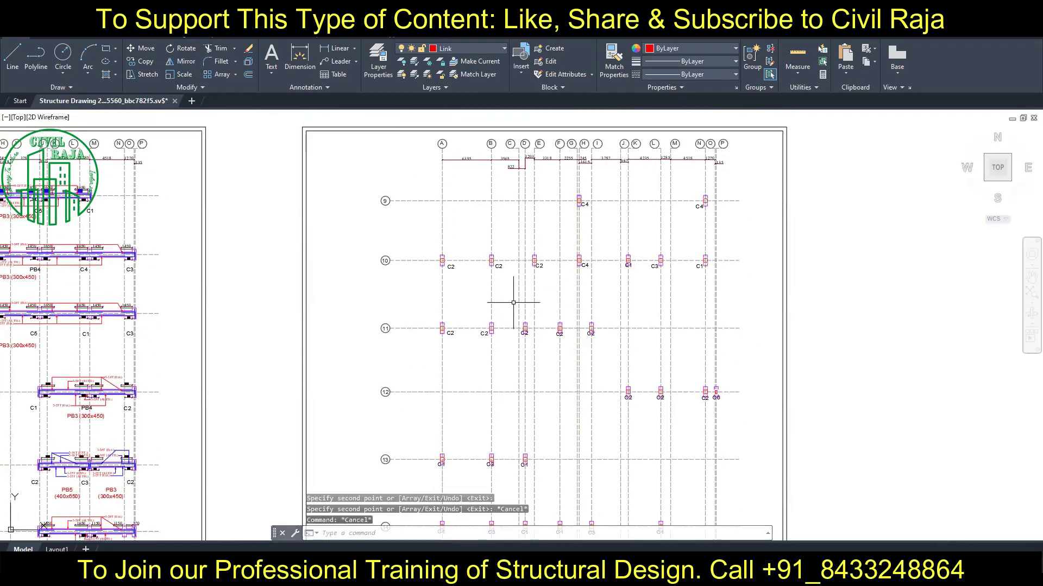
scroll(700, 180, up, 4)
click(368, 238)
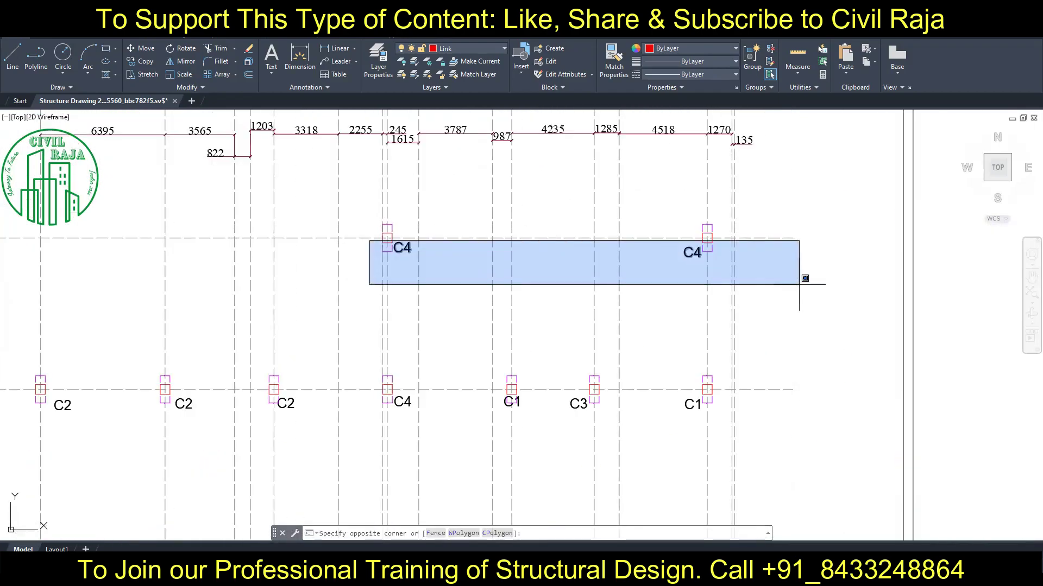
click(806, 283)
text(m)
key(Return)
click(856, 206)
click(858, 225)
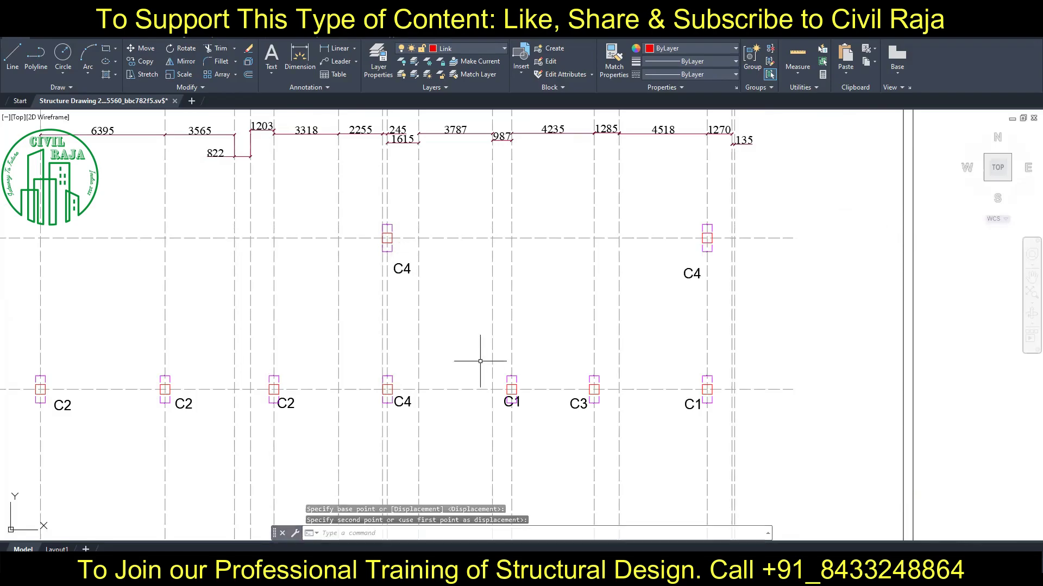
Move the row 10 labels below their columns, abandoning a partial row 11 move.
scroll(407, 331, down, 2)
click(305, 300)
click(799, 316)
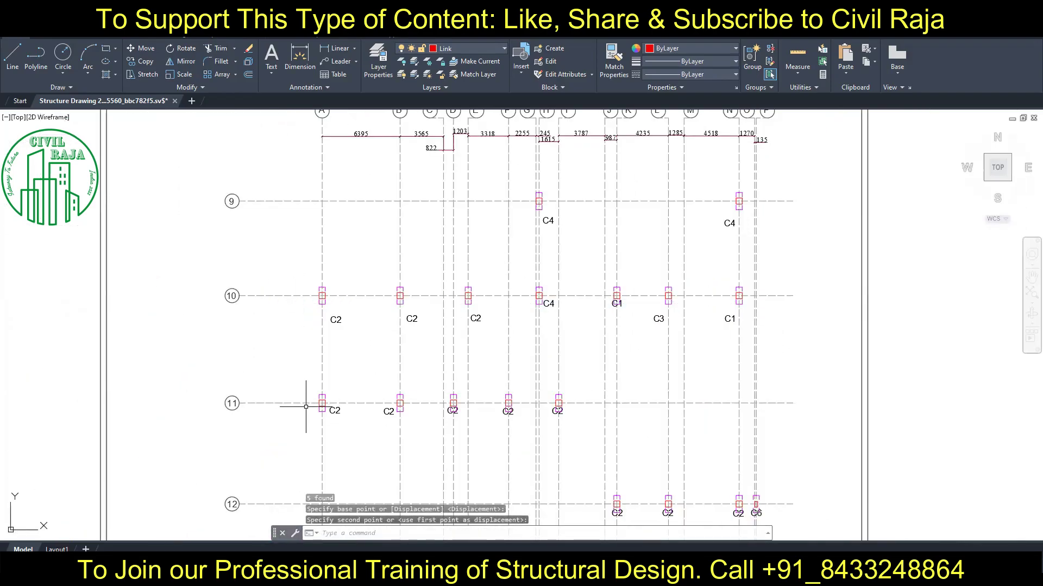
click(305, 406)
click(663, 454)
key(space)
click(873, 360)
click(891, 414)
key(Escape)
Move the remaining row 10 C4 and C1 labels below their columns.
click(548, 303)
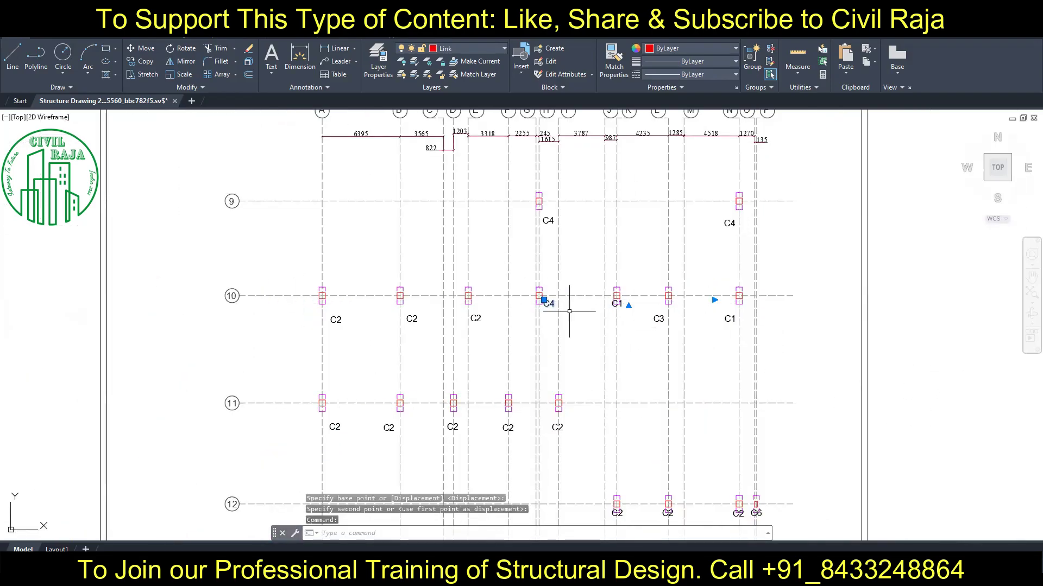
click(616, 303)
key(m)
key(space)
click(947, 268)
click(947, 282)
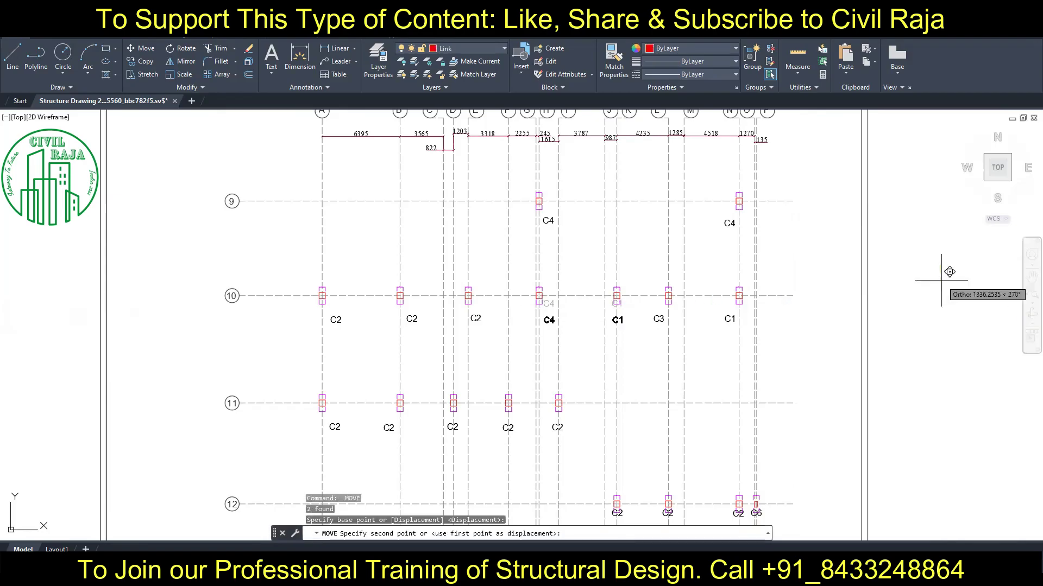
Move the row 12 column labels below their columns.
middle_drag(860, 354, 858, 217)
drag(596, 372, 836, 423)
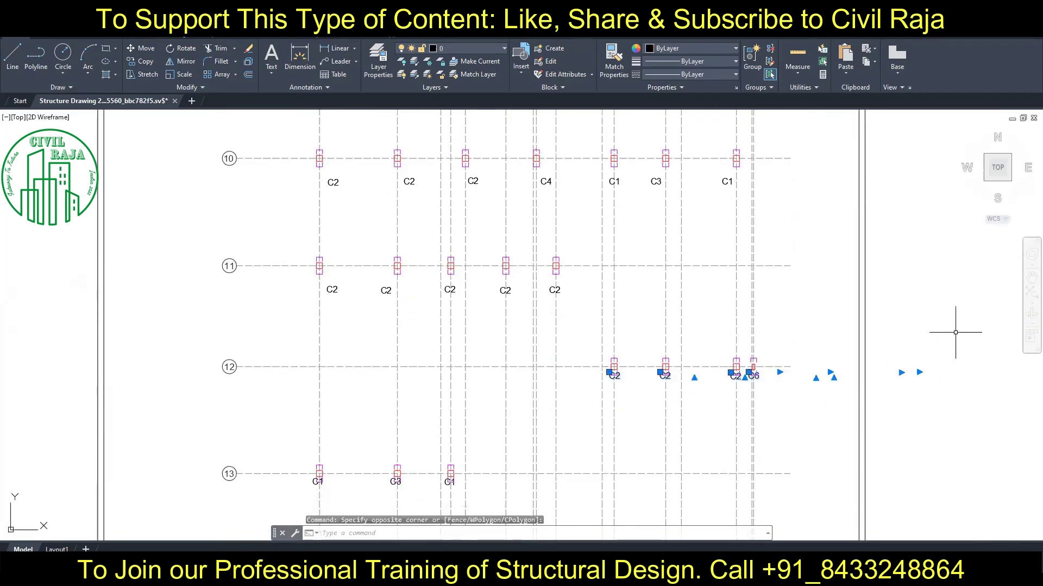
key(m)
key(space)
click(936, 293)
click(936, 316)
Move the row 13 column labels below their columns.
middle_drag(280, 494, 303, 344)
click(325, 328)
click(511, 351)
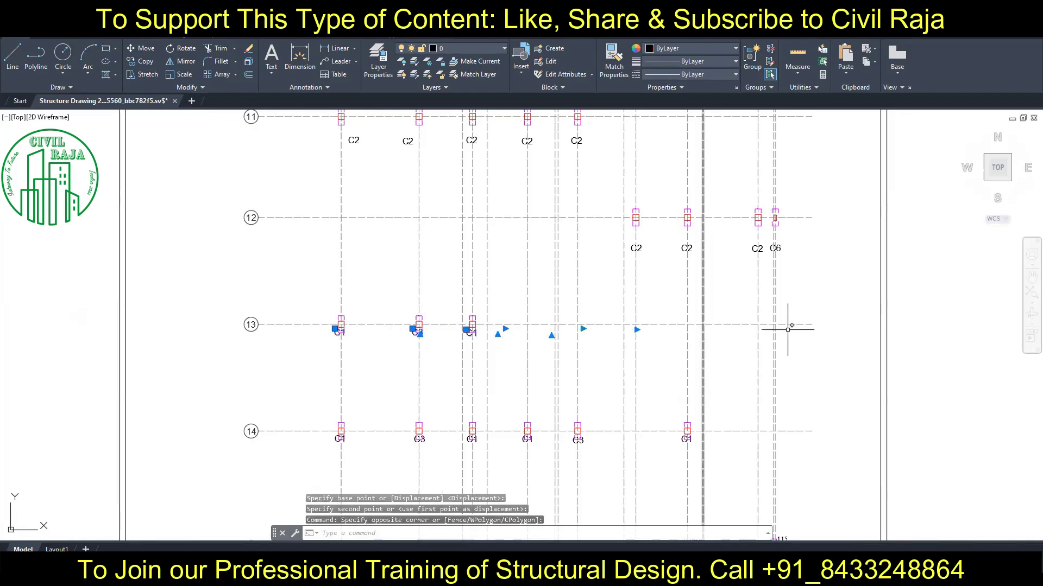
key(m)
key(space)
click(792, 326)
click(792, 343)
Move the row 14 column labels below their columns.
drag(325, 467, 947, 362)
key(m)
key(space)
click(953, 360)
click(953, 383)
Move the row 15 C6 and C2 labels below their columns.
scroll(953, 384, up, 2)
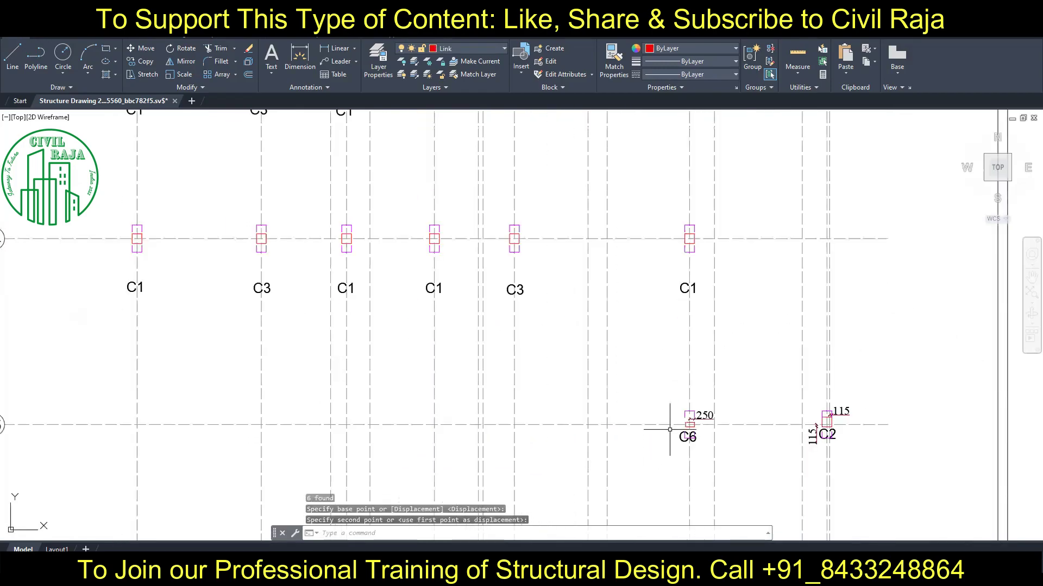
drag(677, 412, 869, 461)
key(m)
key(space)
click(937, 318)
click(936, 351)
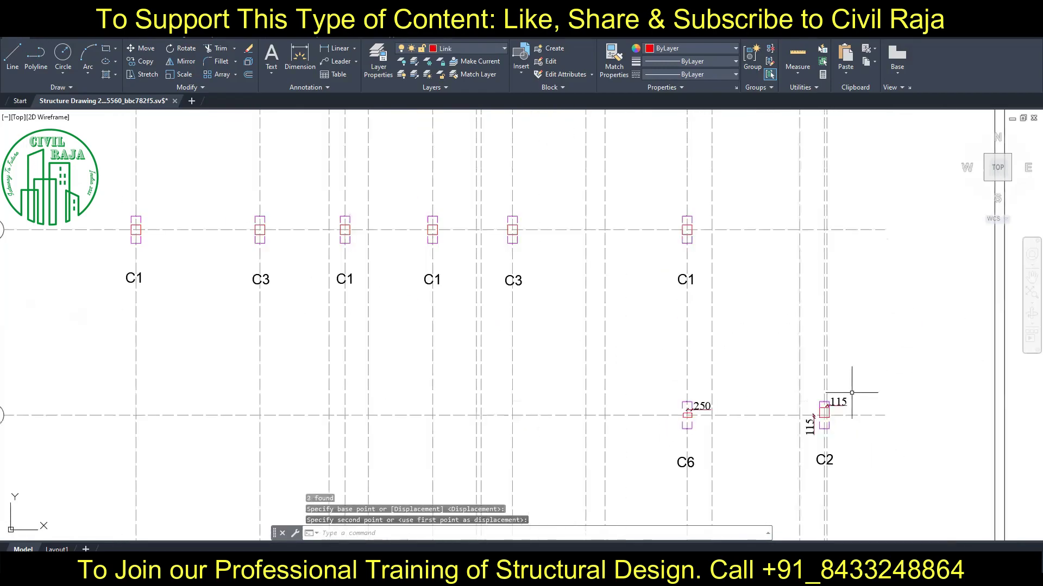
Select the red inner column marks on rows 15, 14 and 13.
click(704, 406)
click(841, 402)
click(661, 403)
click(763, 425)
scroll(891, 431, down, 2)
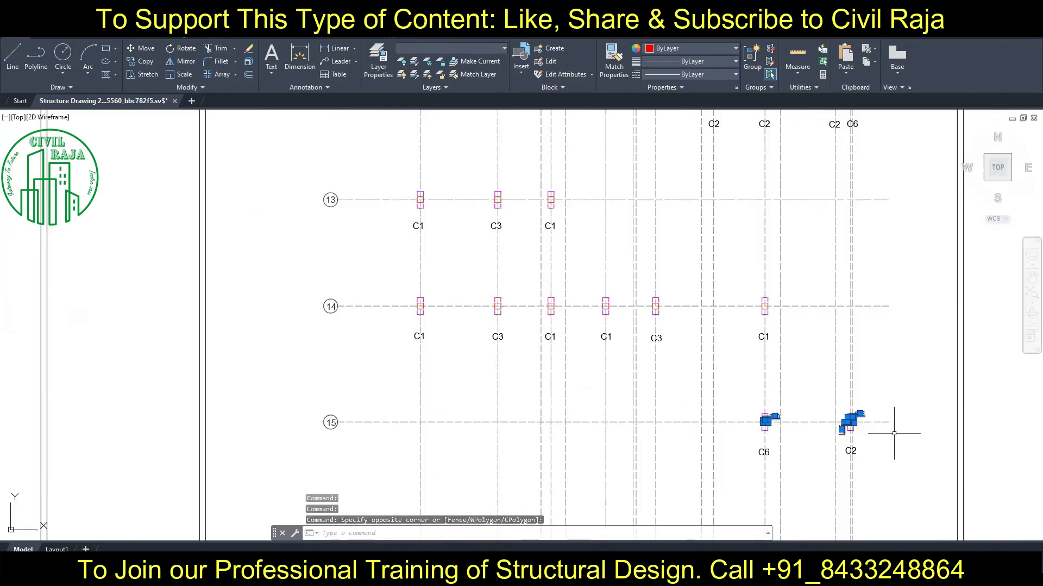
scroll(396, 309, up, 2)
click(366, 301)
click(999, 328)
scroll(415, 221, down, 1)
click(414, 221)
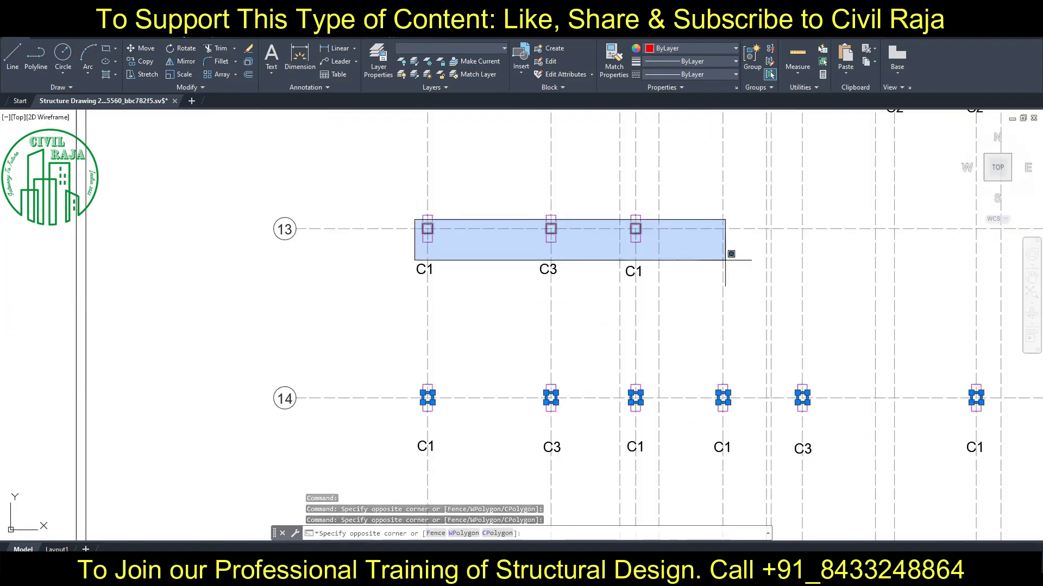
click(728, 257)
scroll(505, 344, down, 2)
scroll(551, 233, up, 3)
Add the inner marks of rows 12 down to 9 and erase all selected marks.
click(500, 217)
middle_drag(551, 233, 436, 237)
click(349, 244)
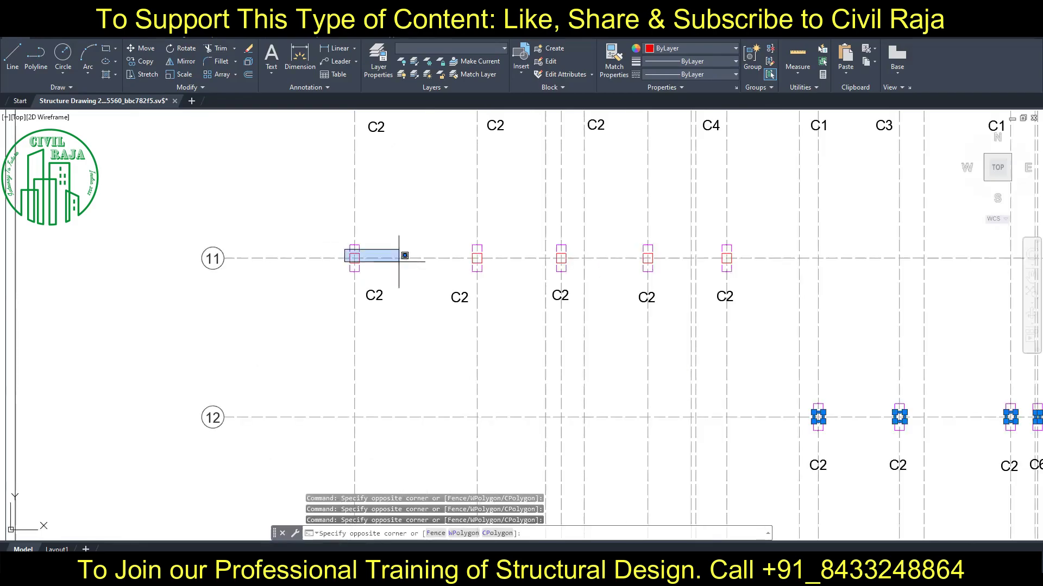
scroll(400, 258, down, 2)
click(581, 325)
middle_drag(581, 326, 372, 275)
click(373, 260)
click(659, 302)
scroll(659, 303, down, 1)
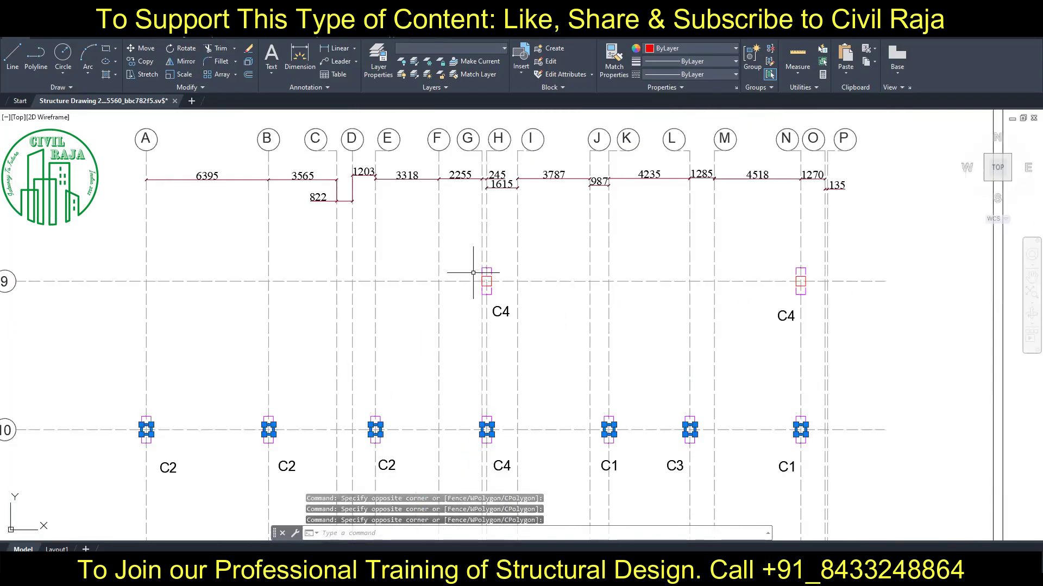
click(484, 275)
click(861, 302)
scroll(862, 303, down, 3)
key(Delete)
scroll(843, 241, down, 1)
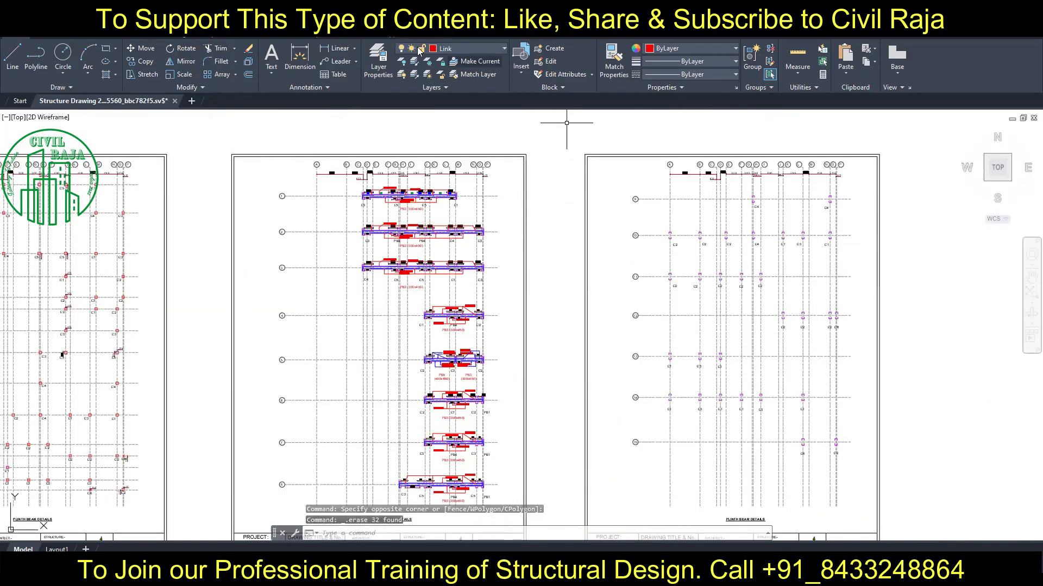
Switch the current layer to COL and its lineweight to Default on the Home ribbon.
click(467, 48)
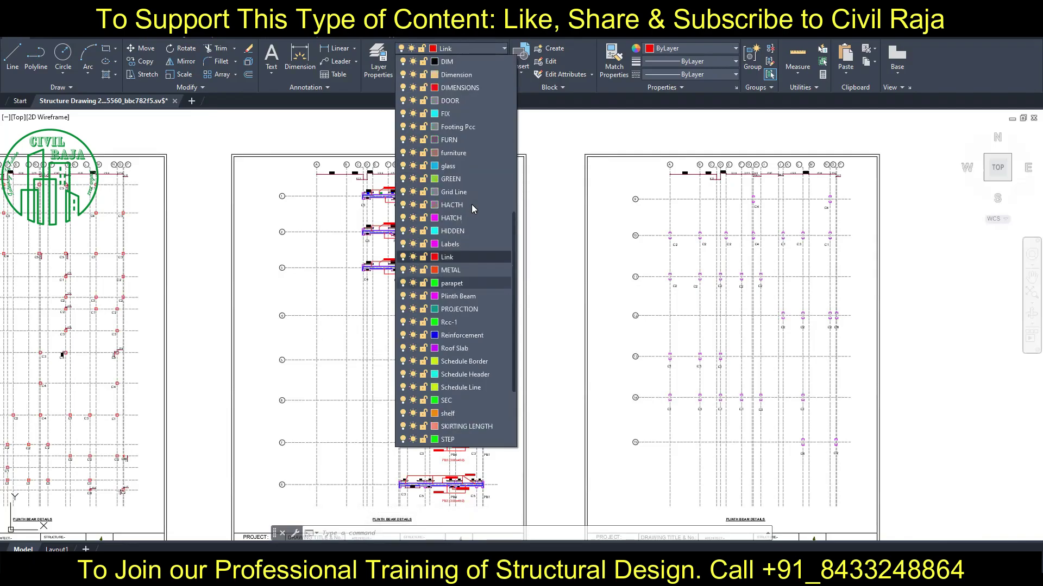
scroll(471, 204, up, 5)
click(476, 63)
click(714, 62)
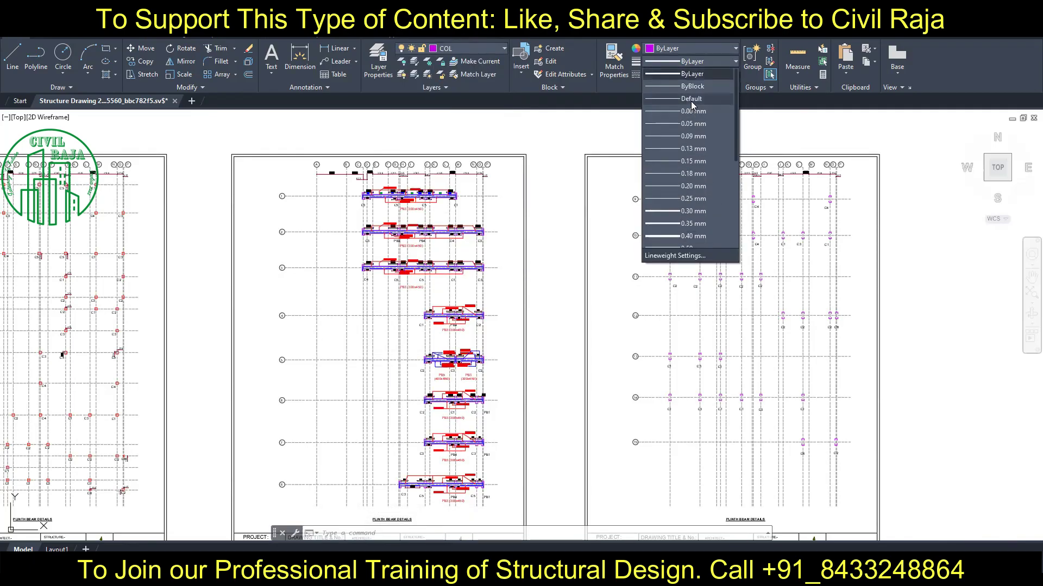
click(691, 98)
scroll(539, 210, up, 5)
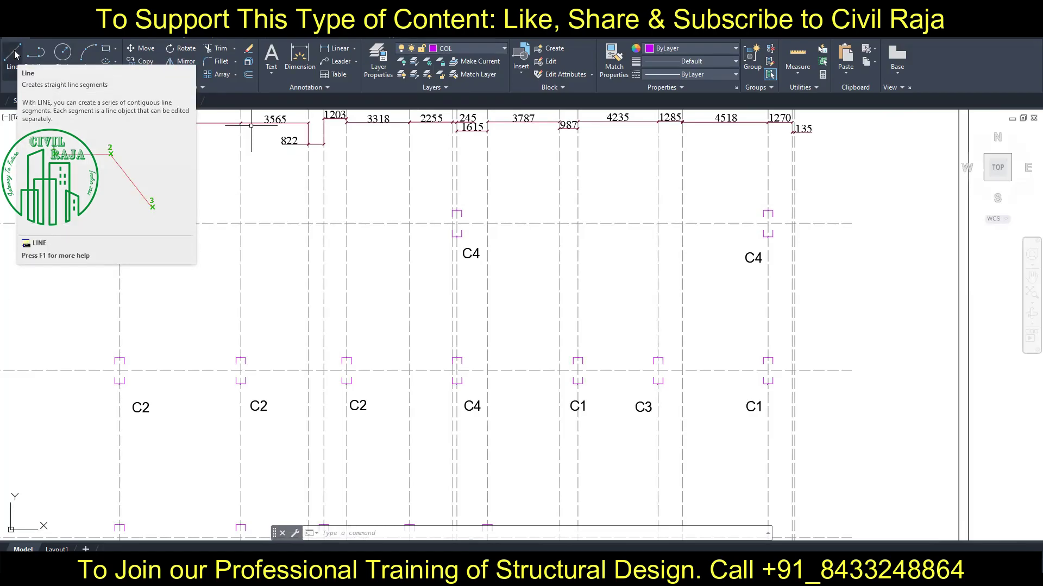
Copy the row 10 C1 and C3 columns up onto row 9 at grid lines J and L.
scroll(216, 266, down, 4)
scroll(216, 266, up, 2)
middle_drag(216, 265, 244, 261)
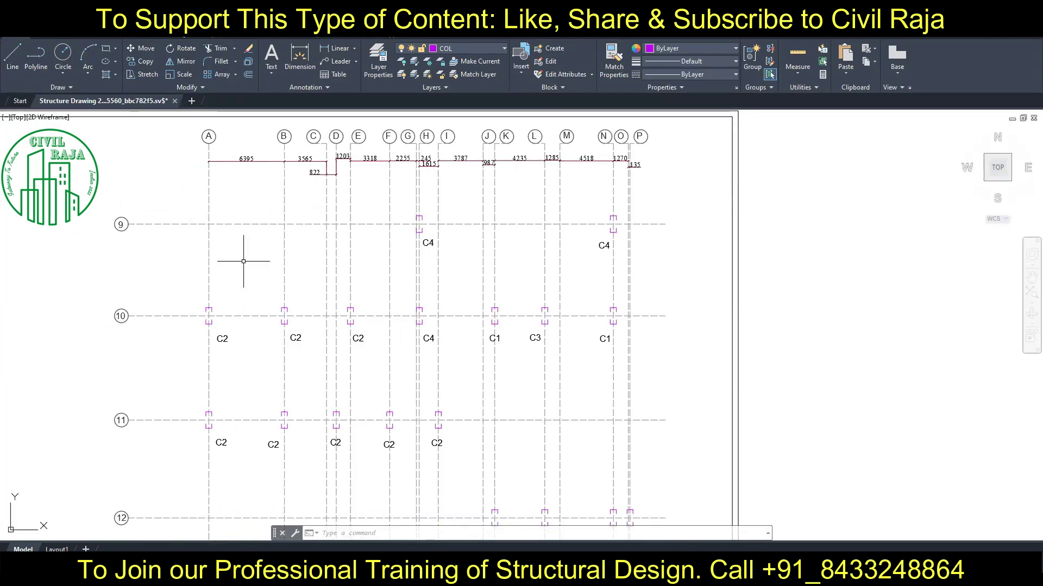
click(468, 291)
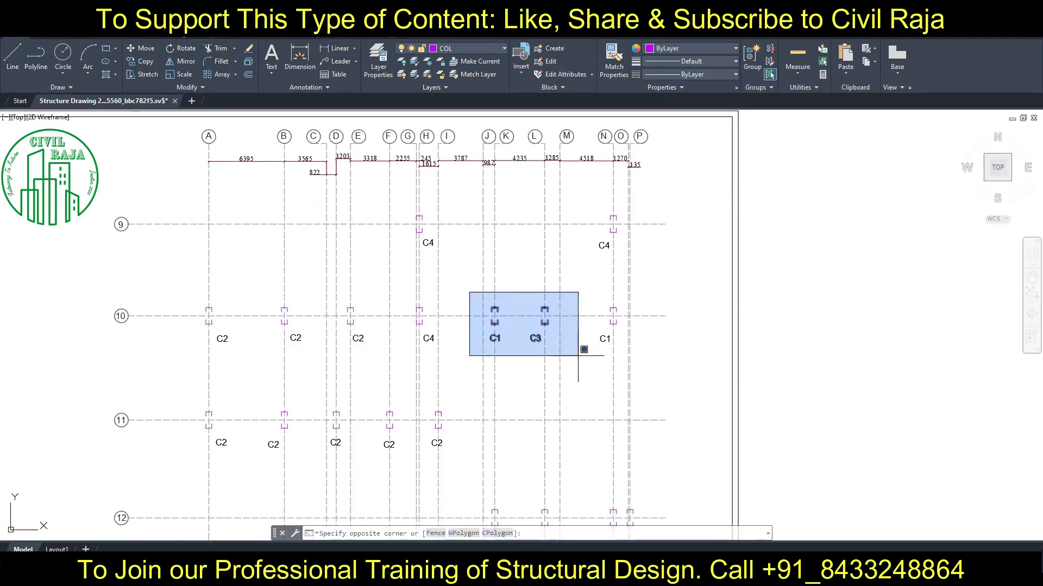
click(577, 355)
text(co)
key(Return)
scroll(497, 321, up, 3)
click(489, 305)
scroll(489, 305, down, 3)
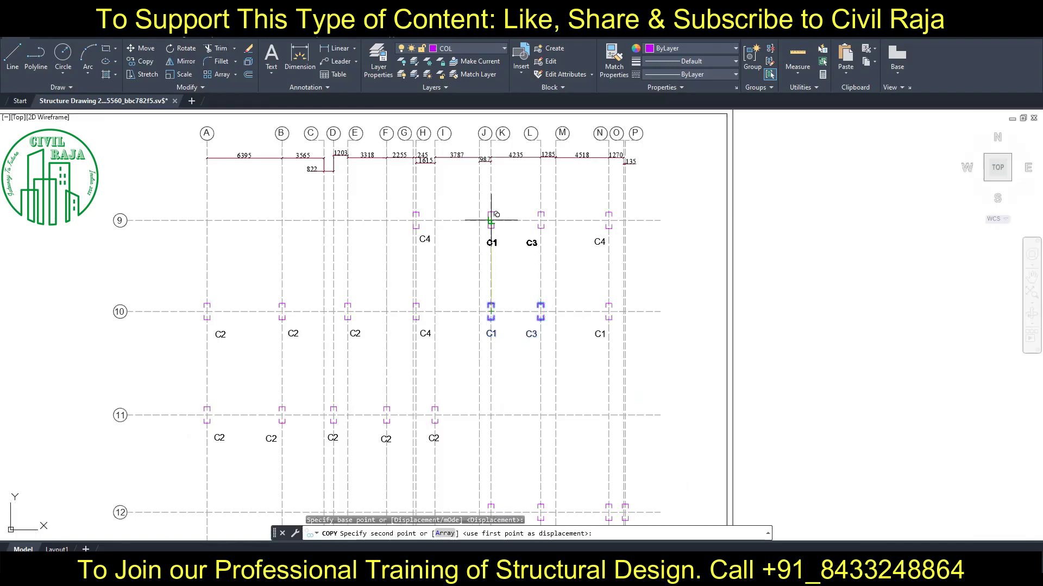
click(490, 220)
key(Escape)
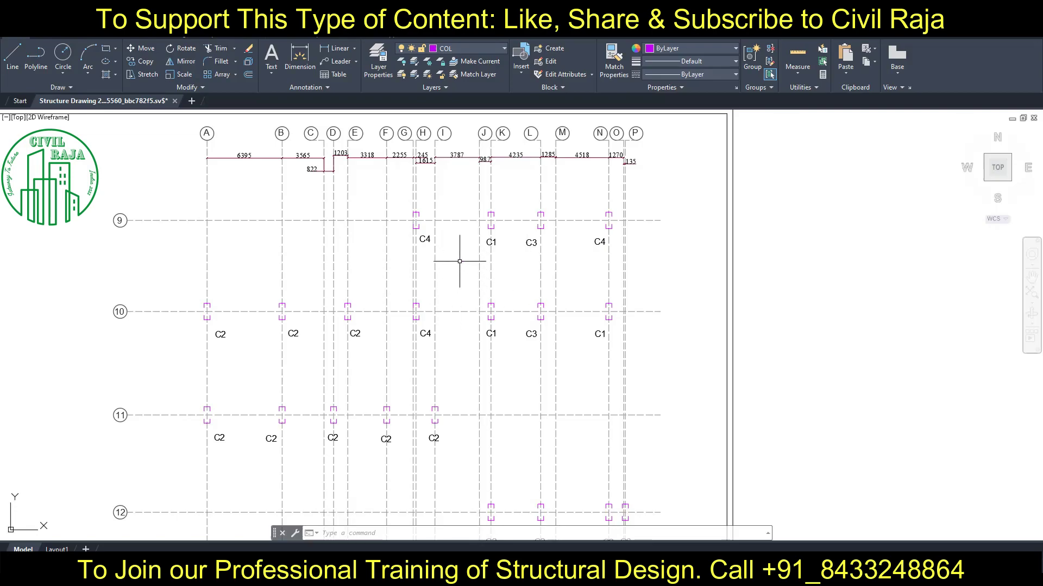
Rename both copied row 9 column labels to PB4.
click(489, 242)
double_click(489, 241)
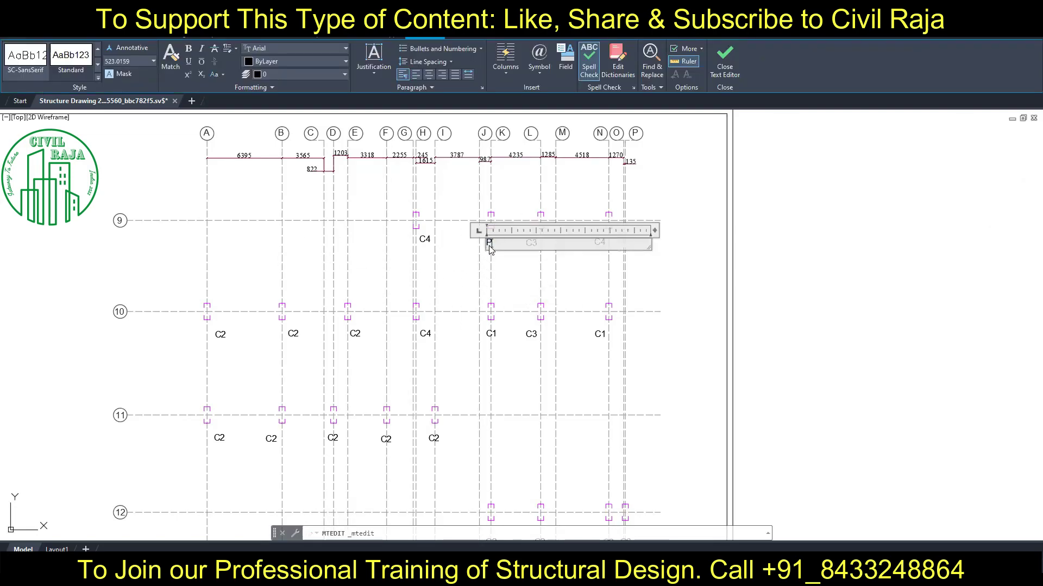
text(PB4)
click(511, 271)
double_click(530, 242)
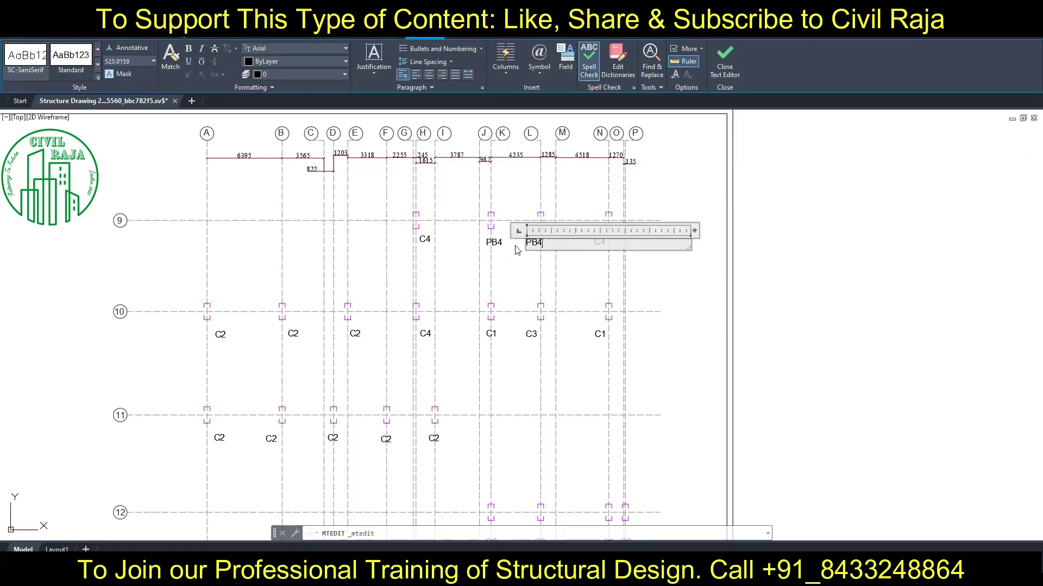
click(513, 267)
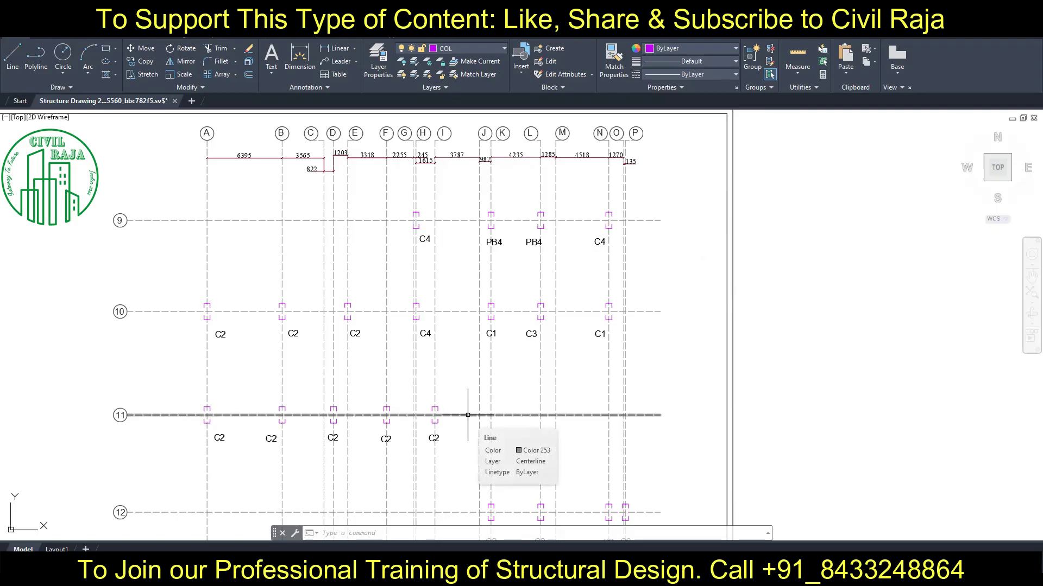
Copy the last C2 column of row 11 down onto row 12.
middle_drag(368, 389, 385, 233)
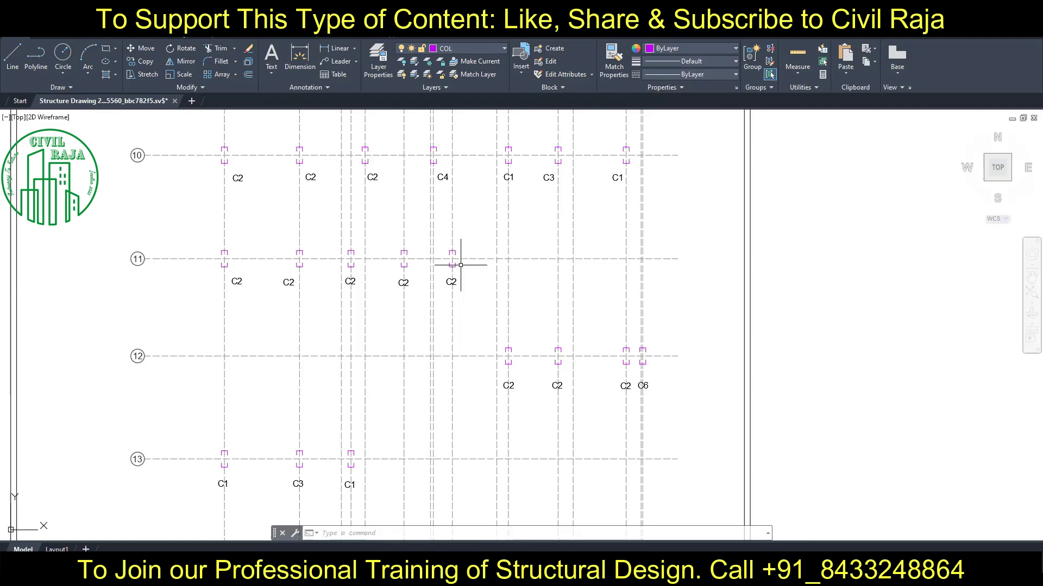
drag(440, 237, 473, 294)
click(140, 61)
click(452, 259)
click(452, 357)
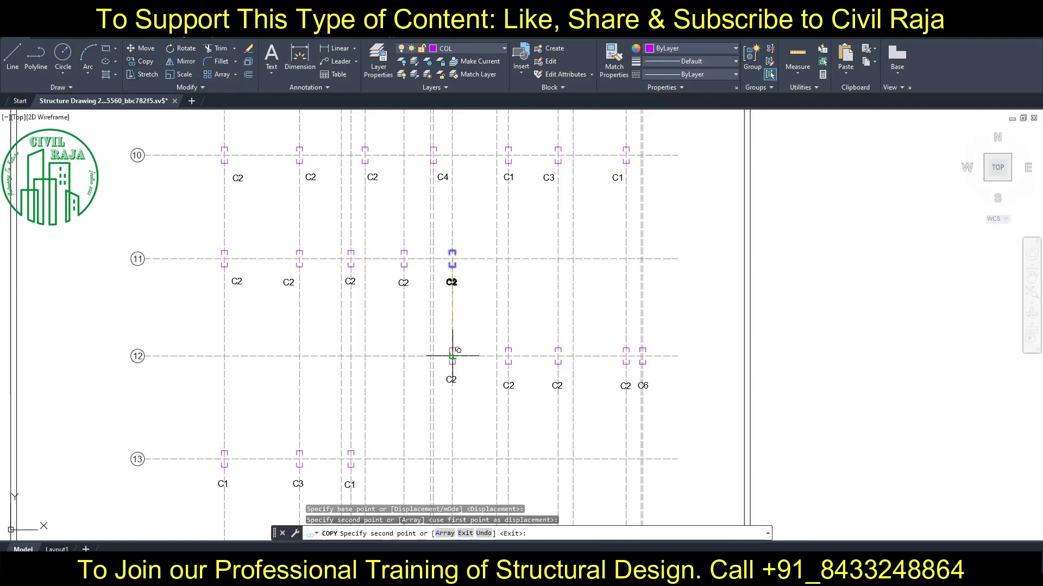
key(Escape)
Relabel the copied column PB4 and shift the label down in line with its neighbours.
double_click(451, 380)
text(PB4)
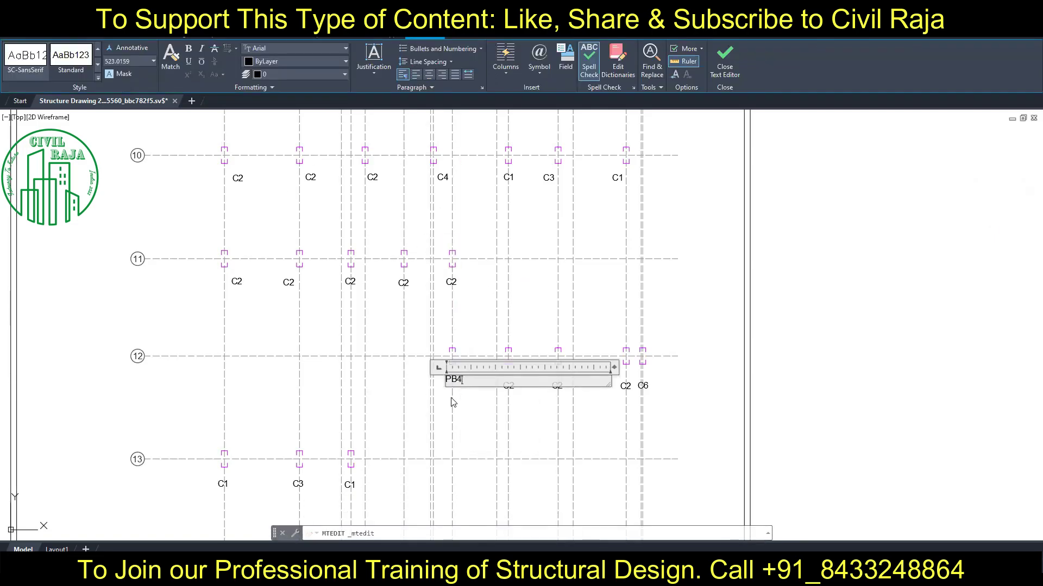
click(480, 406)
drag(461, 390, 463, 407)
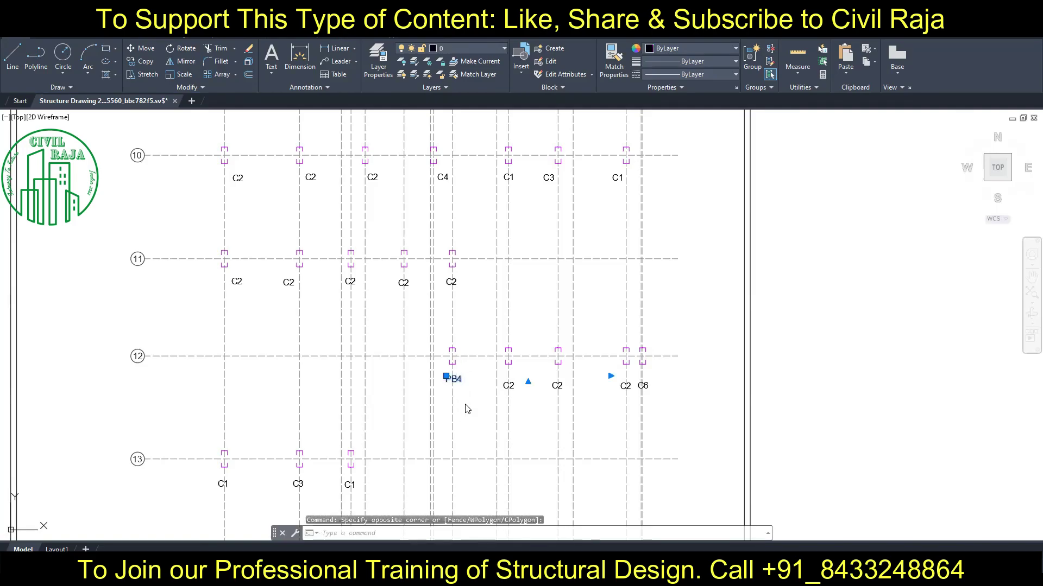
right_click(465, 407)
click(617, 171)
click(859, 242)
click(856, 249)
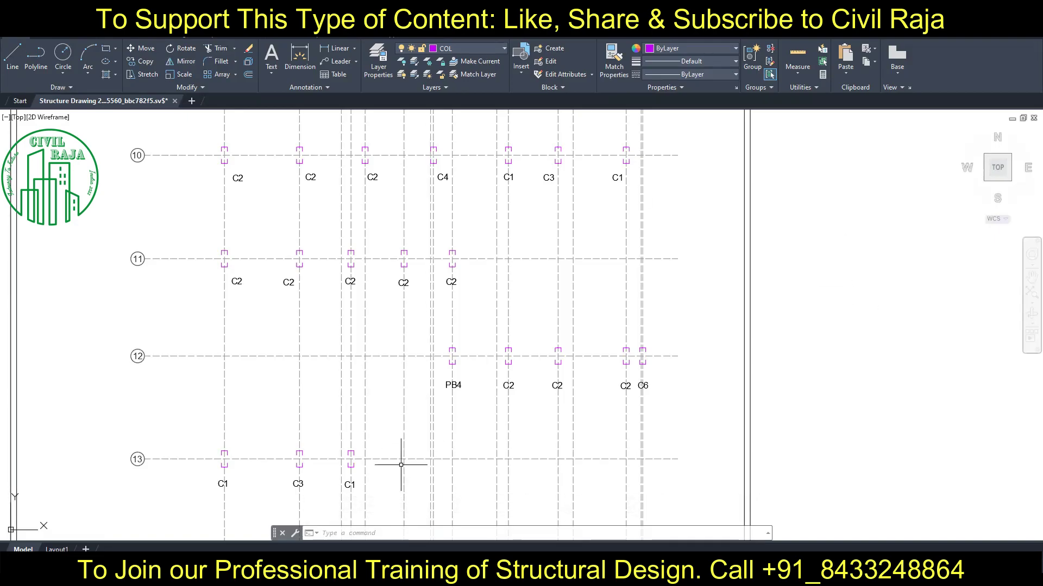
Copy the C1 column from grid 14 up to grid 13 and relabel it PB4.
middle_drag(401, 465, 414, 328)
click(417, 425)
click(436, 473)
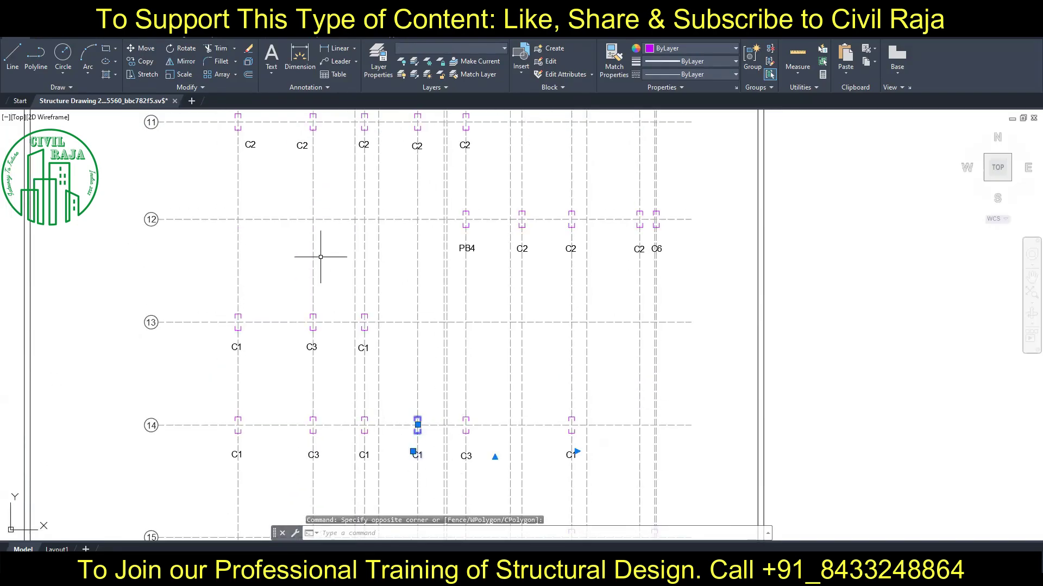
text(co)
key(Return)
click(417, 426)
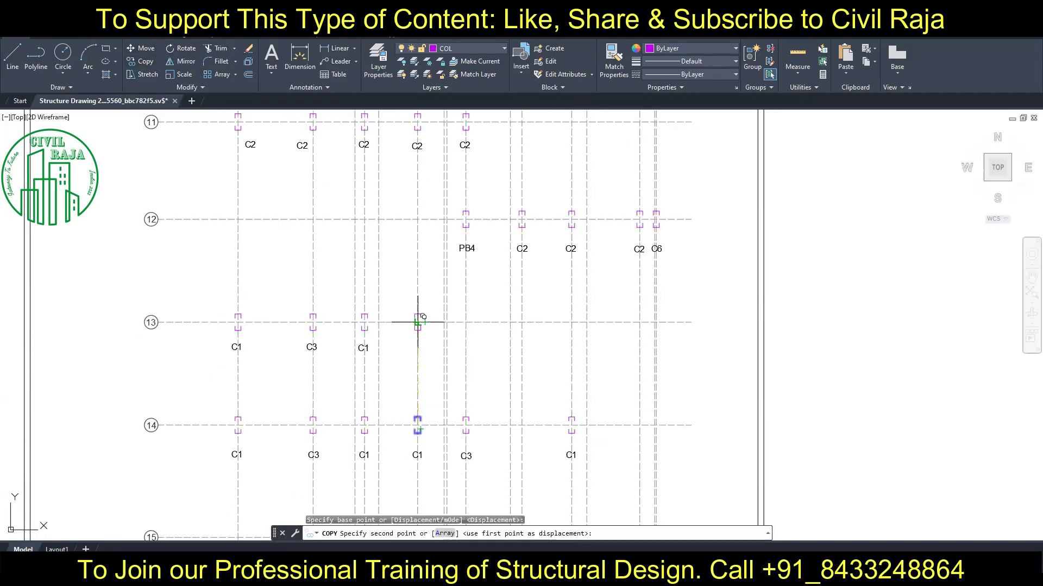
click(418, 322)
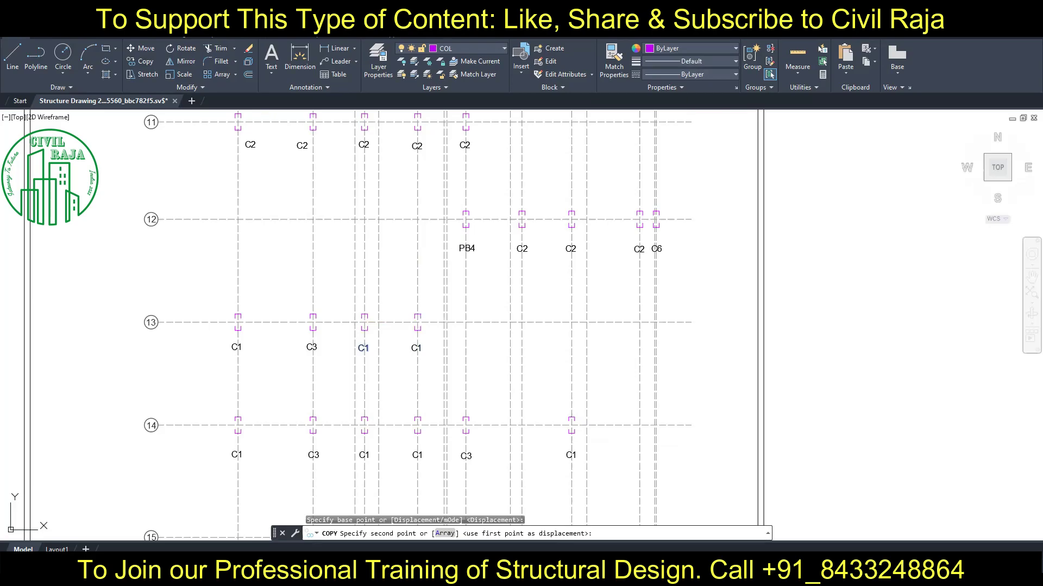
key(Escape)
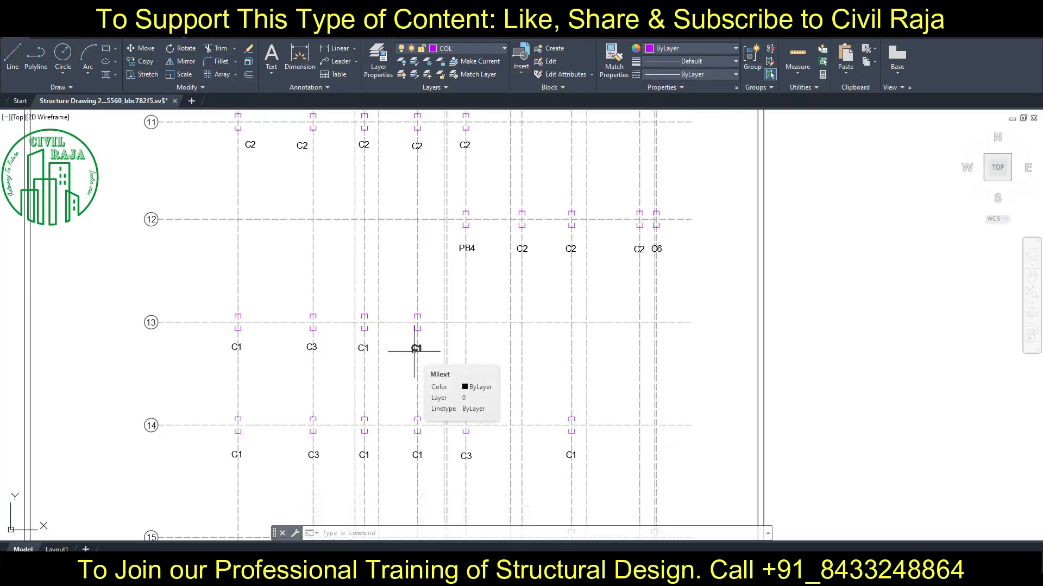
double_click(416, 348)
text(PB4)
click(426, 374)
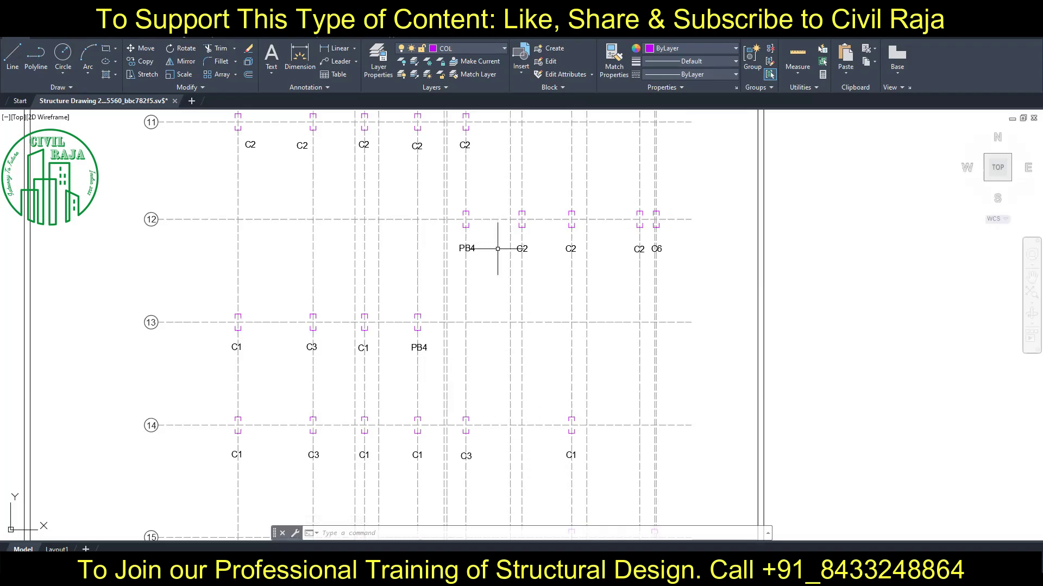
Copy the grid-12 C2 column down onto grid 14.
click(521, 217)
text(co)
key(Return)
click(522, 220)
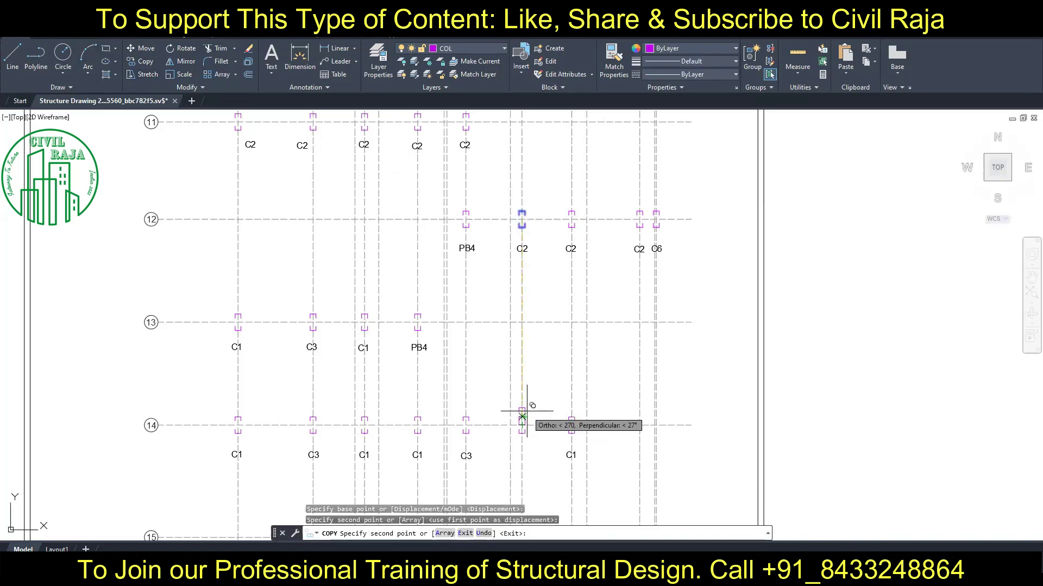
scroll(521, 426, down, 2)
middle_drag(531, 407, 519, 318)
scroll(519, 318, up, 4)
key(Escape)
click(427, 370)
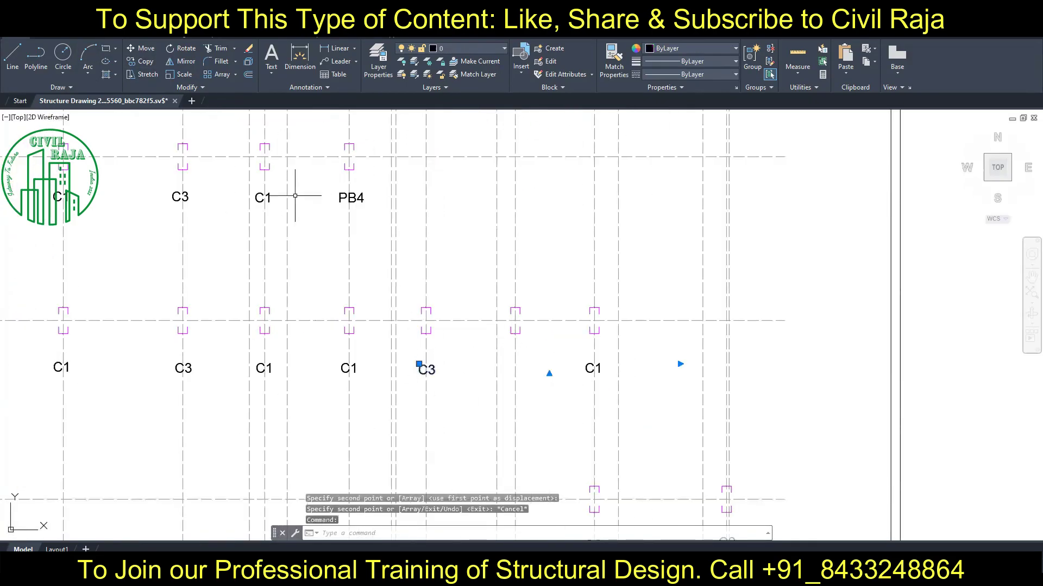
Copy the C3 label under the new grid-14 column and rename it PB3.
click(142, 61)
click(427, 321)
click(515, 321)
double_click(506, 378)
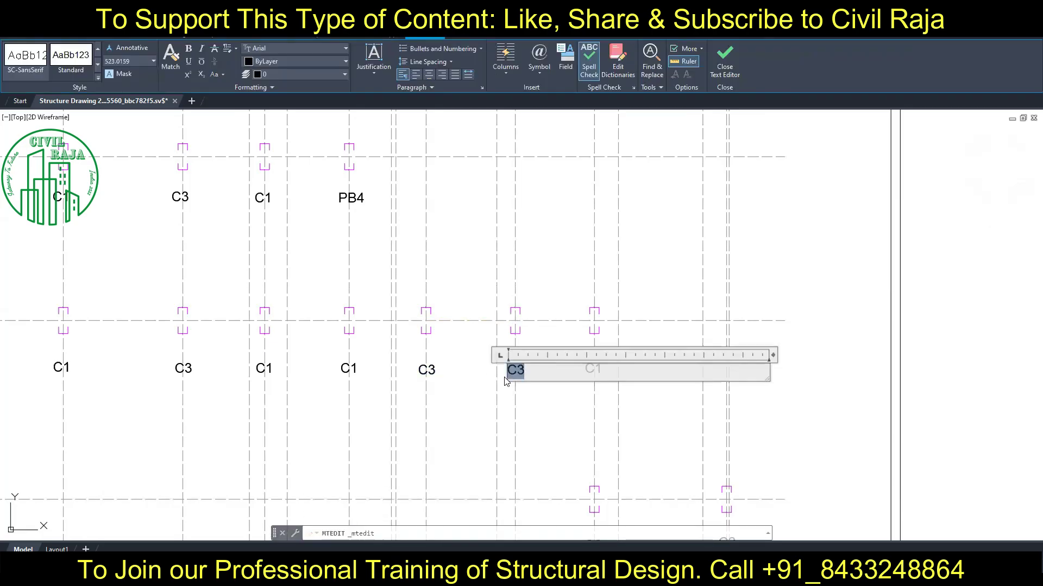
text(PB3)
click(552, 419)
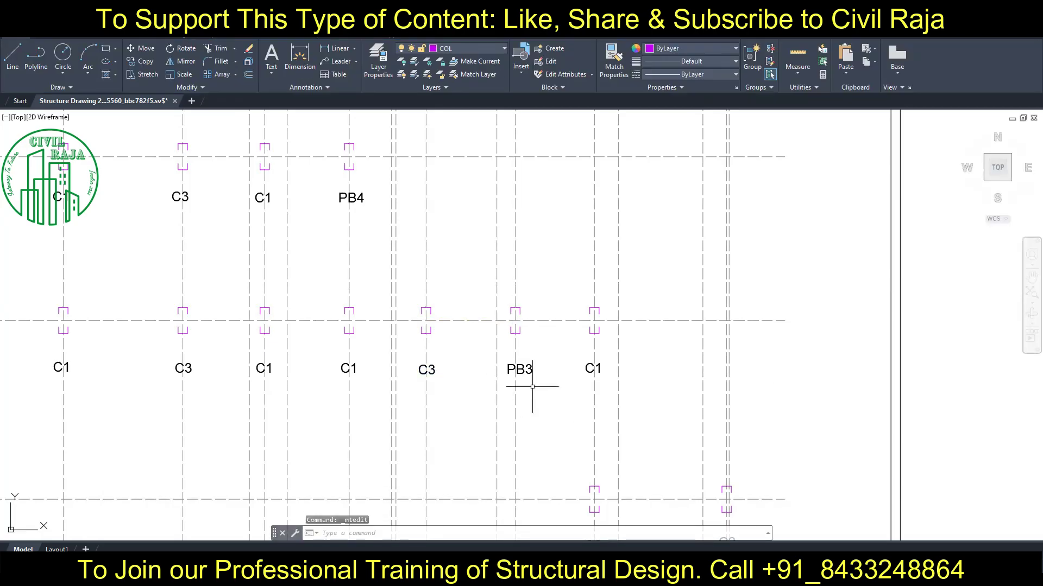
Copy the whole row of grid-14 columns down to grid 15.
scroll(531, 391, down, 2)
middle_drag(478, 437, 473, 419)
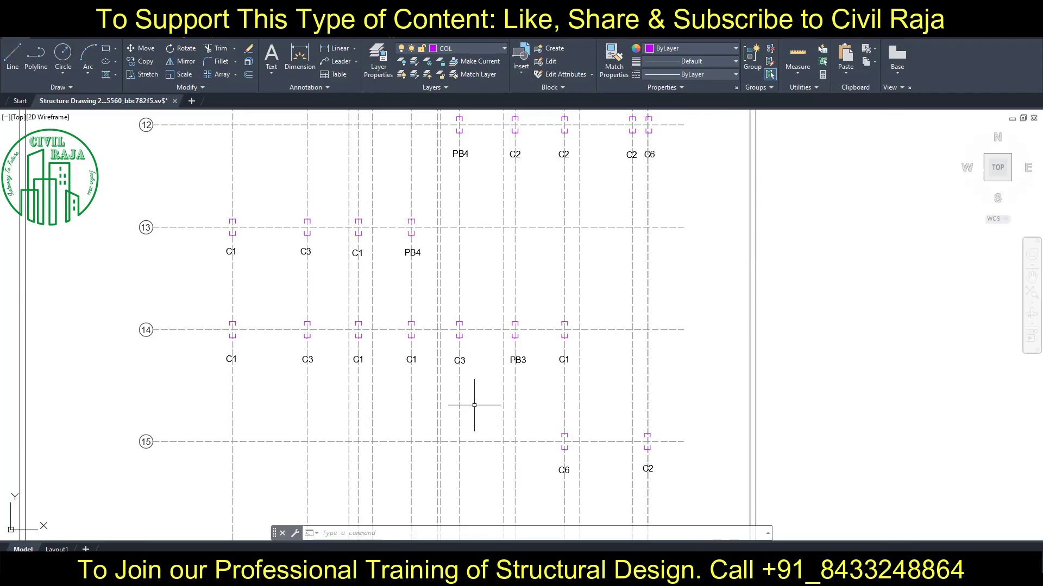
click(214, 313)
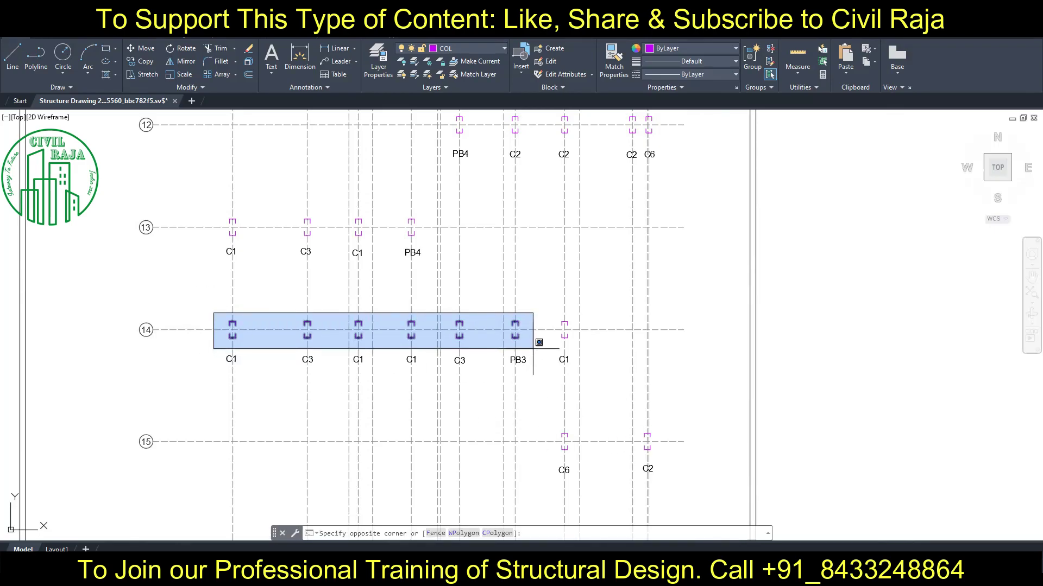
click(539, 342)
click(141, 61)
click(233, 329)
click(232, 442)
key(Escape)
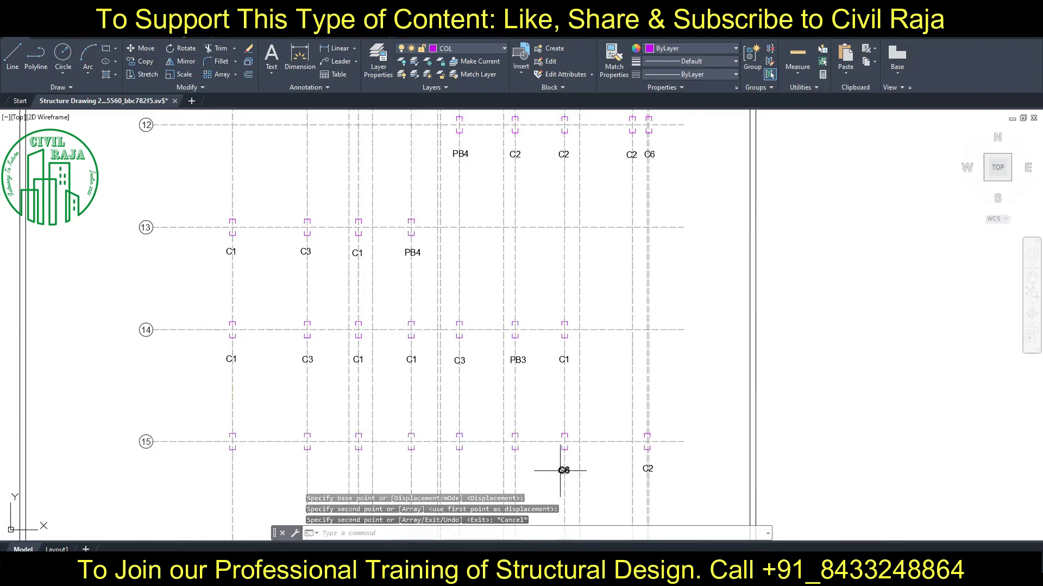
Copy the C6 label under a new grid-15 column and change it to PB1.
click(563, 470)
key(Return)
click(513, 441)
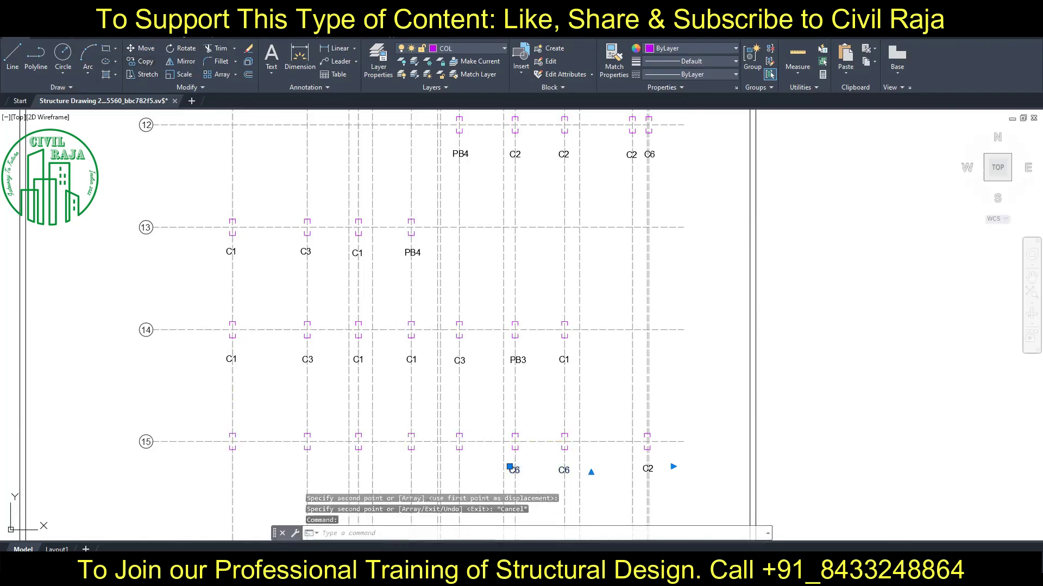
double_click(512, 470)
click(487, 472)
text(PB1)
Copy the PB1 label under the remaining grid-15 columns.
key(Return)
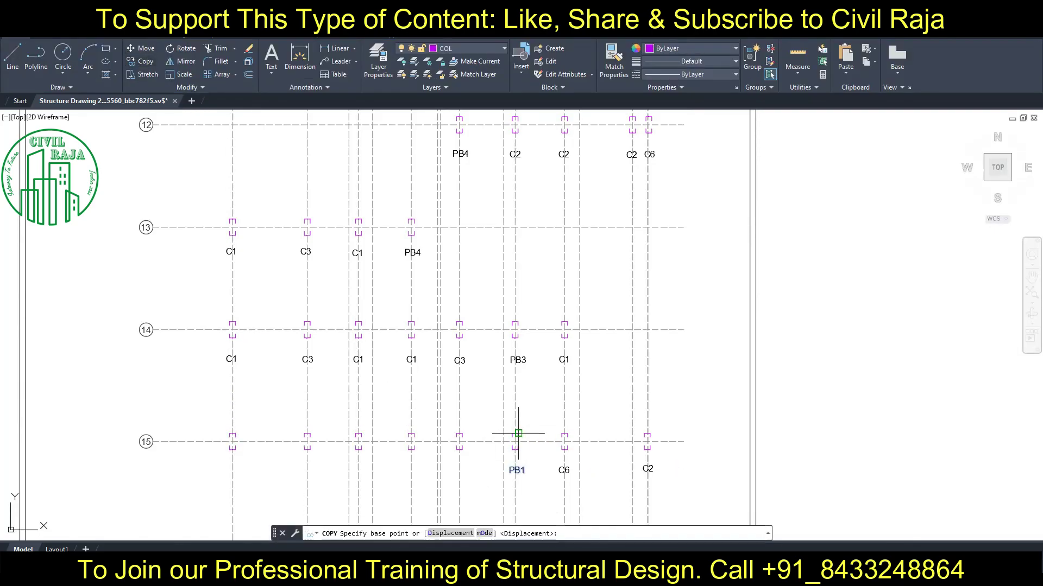
click(515, 440)
scroll(460, 440, up, 4)
scroll(459, 438, down, 2)
click(233, 435)
click(154, 436)
click(76, 435)
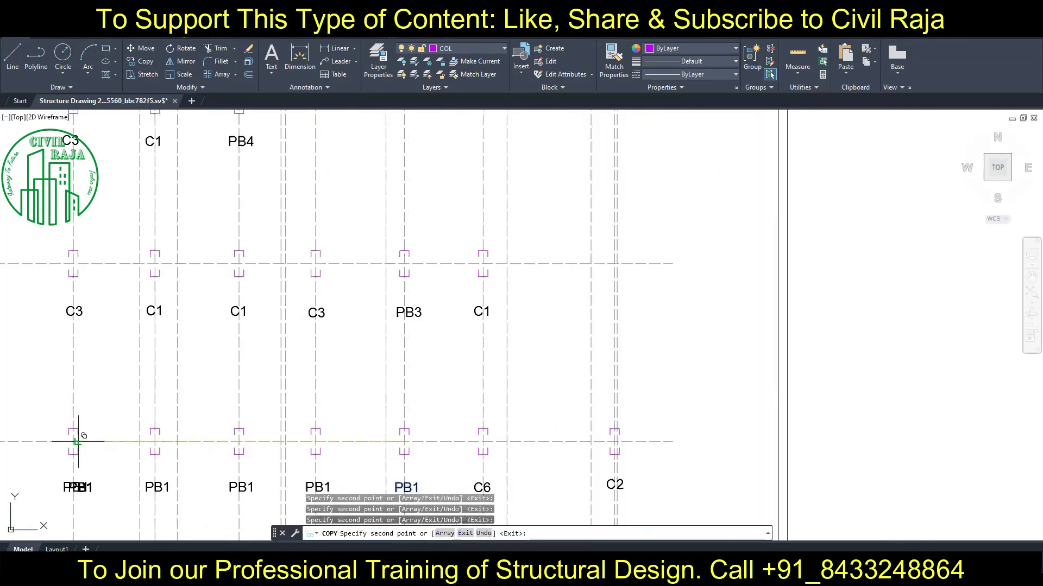
middle_drag(77, 436, 168, 436)
click(212, 432)
scroll(263, 349, down, 2)
key(Escape)
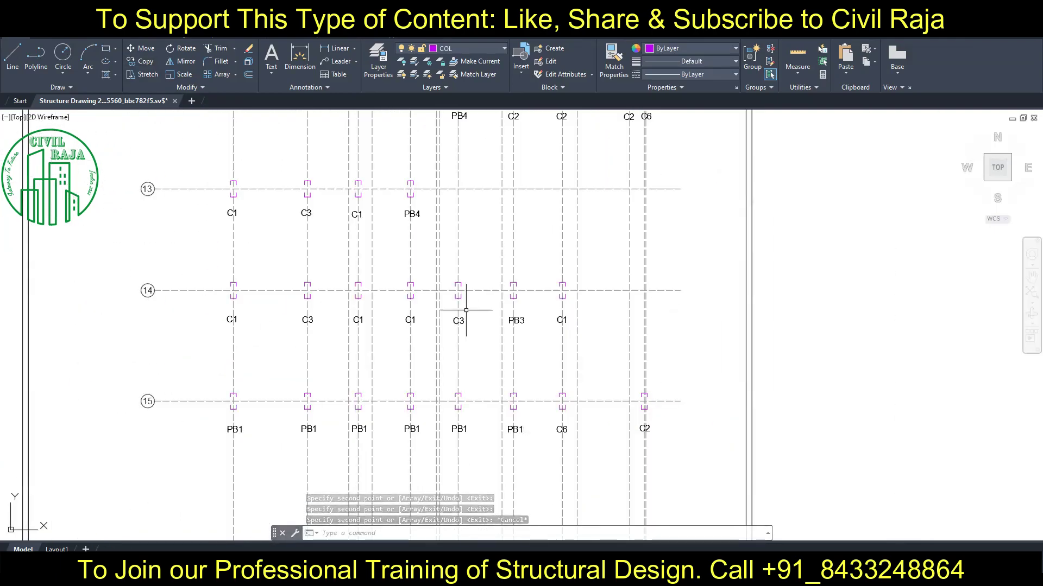
scroll(509, 217, down, 3)
Draw the grid-9 beam edge from the C4 column to the PB4 column.
scroll(496, 333, down, 2)
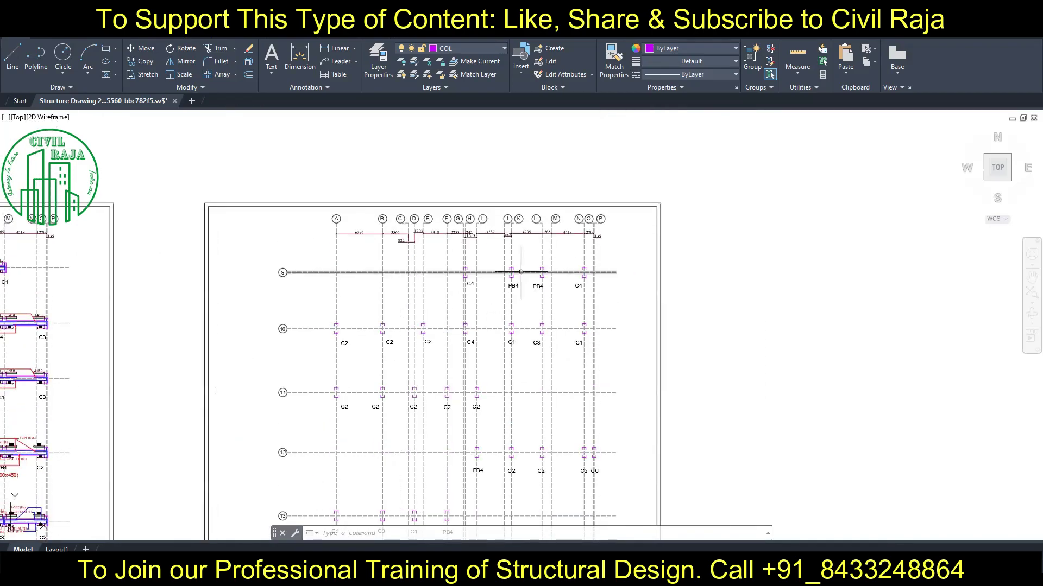
click(13, 54)
scroll(478, 270, up, 6)
click(394, 253)
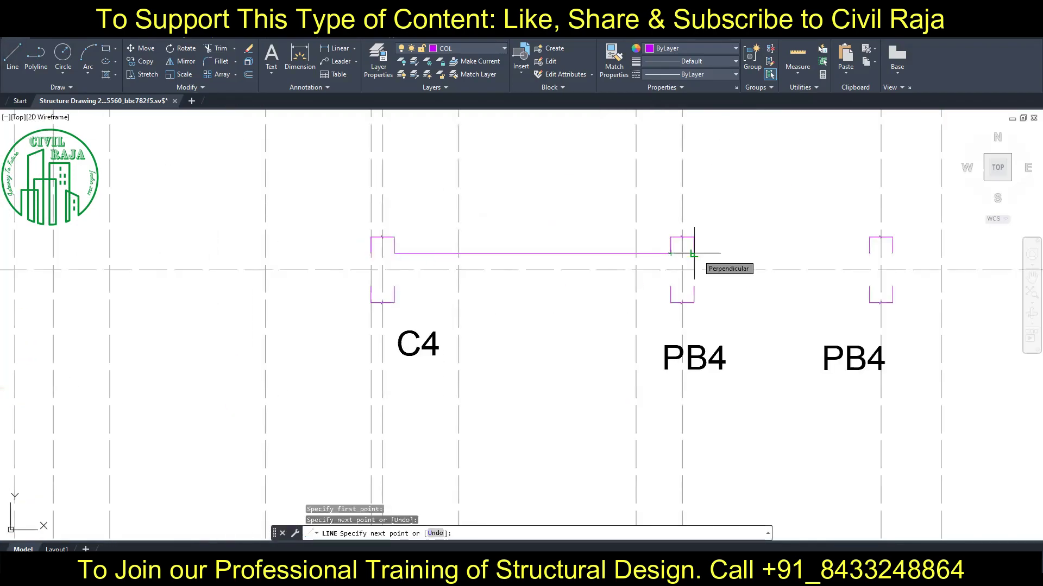
click(692, 254)
scroll(570, 249, down, 2)
key(Escape)
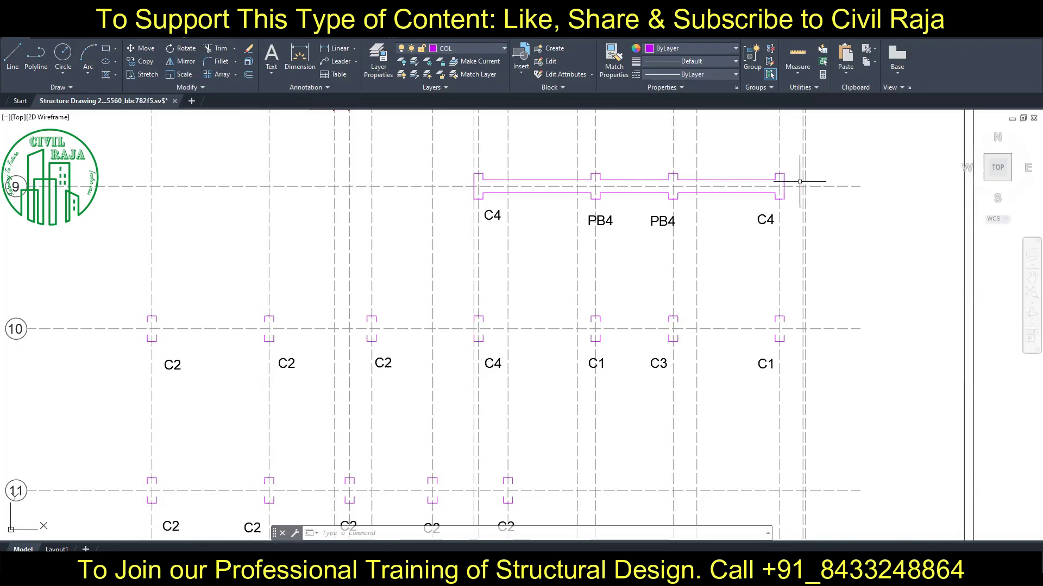
Copy the end C4 column on grid 9 one grid to the right.
scroll(800, 182, up, 4)
click(757, 184)
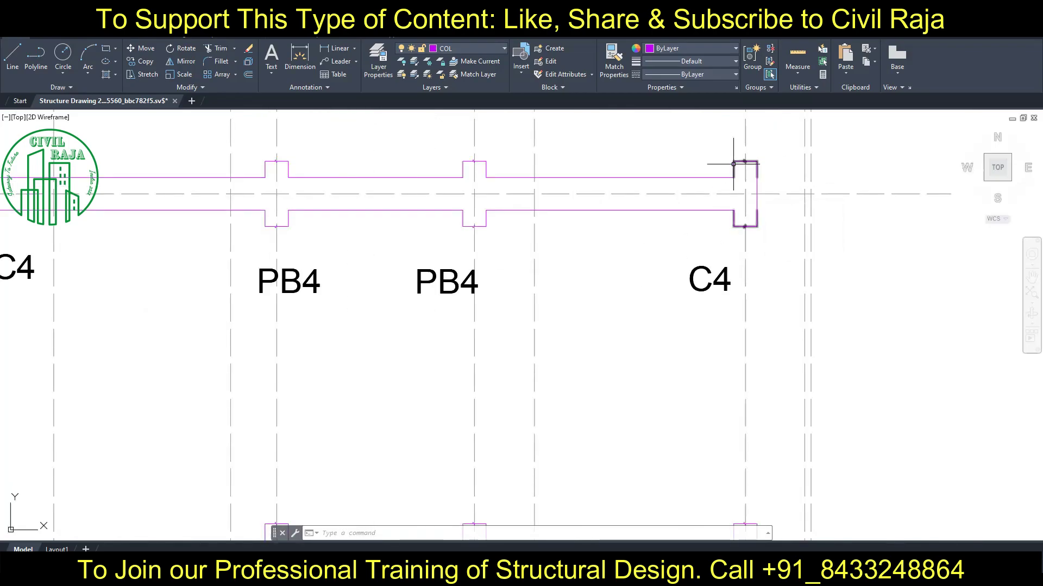
click(139, 63)
click(745, 193)
click(810, 194)
key(Return)
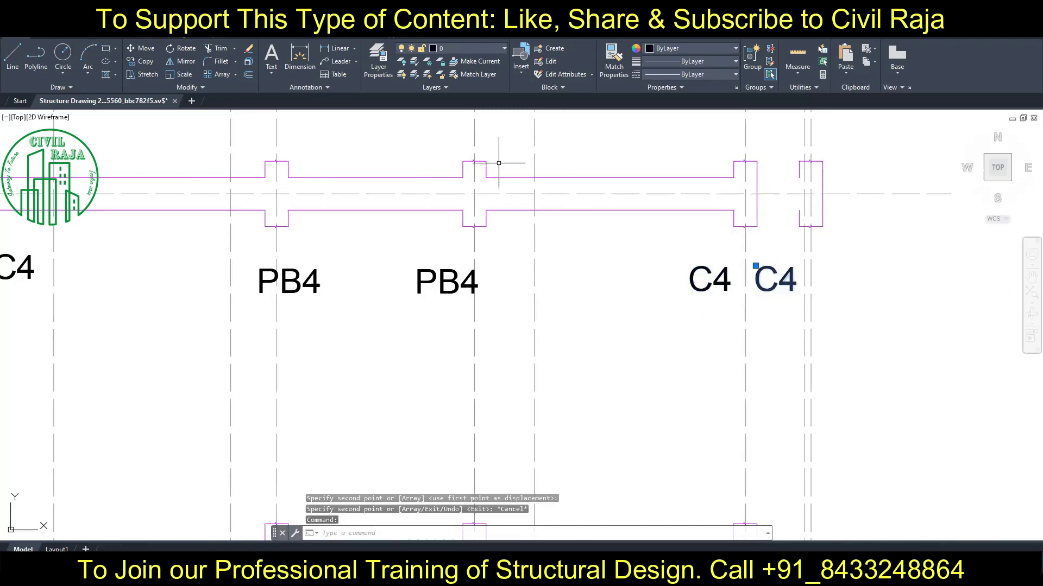
Move the copied C4 label under the new end column and rename it PB1.
drag(756, 265, 826, 265)
double_click(834, 293)
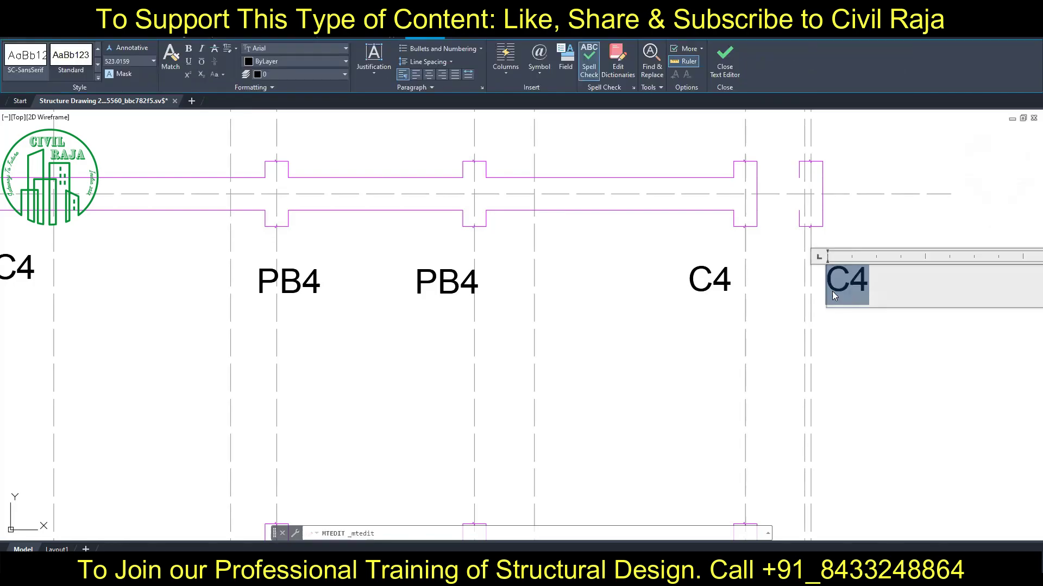
text(PB1)
key(Escape)
scroll(827, 333, down, 2)
scroll(792, 276, down, 2)
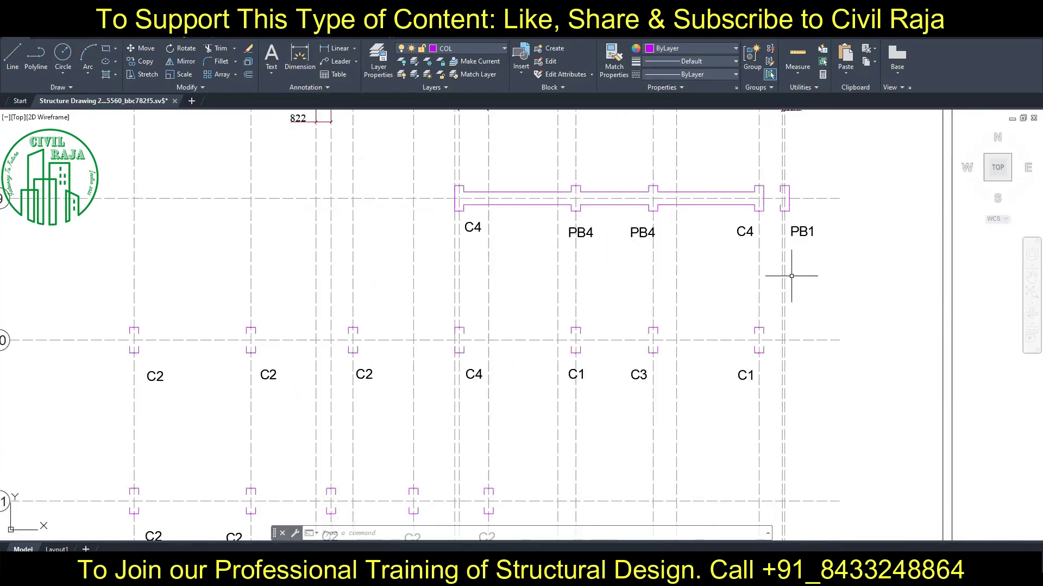
scroll(771, 207, down, 2)
Copy the PB1 column to grids 10 and 12, then cancel and undo those copies.
click(725, 197)
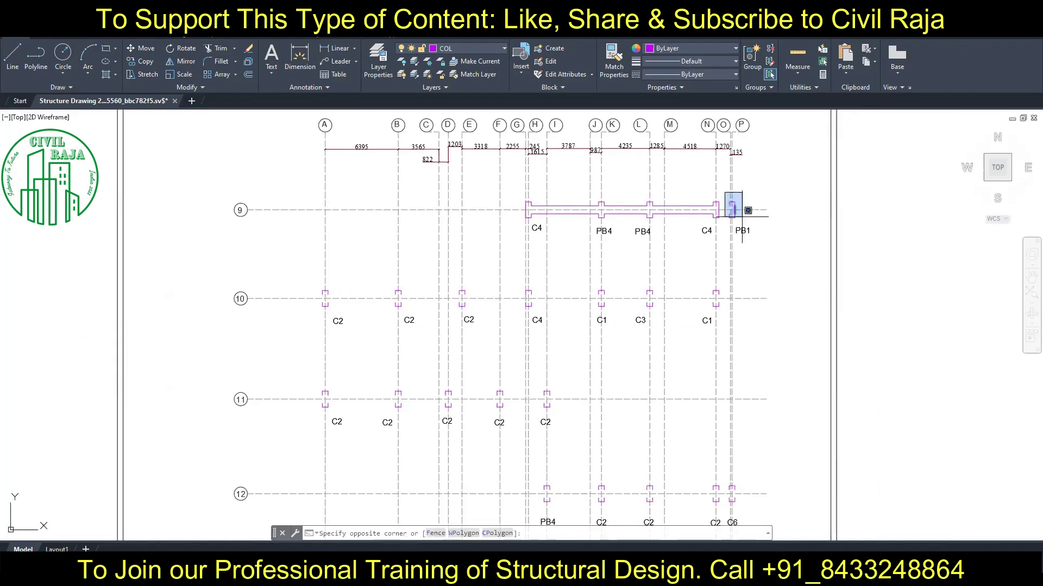
click(749, 220)
text(co)
key(Return)
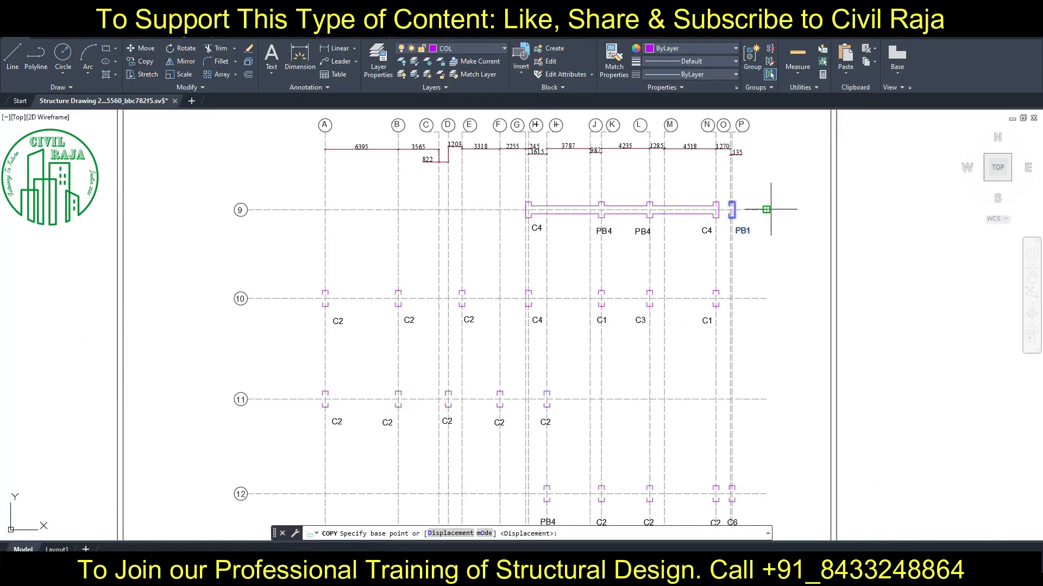
click(766, 210)
click(765, 298)
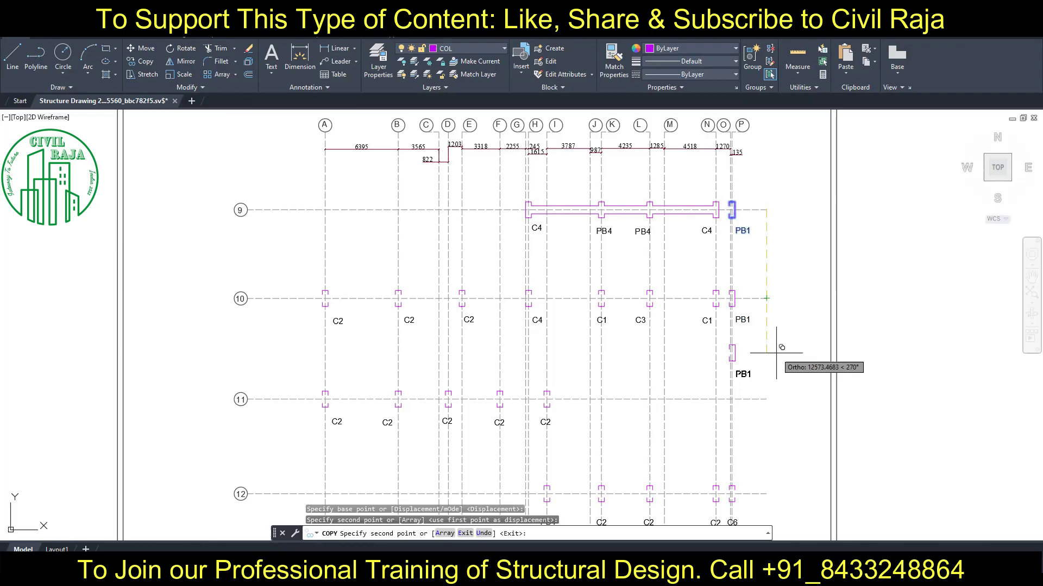
click(766, 493)
middle_drag(754, 453, 753, 289)
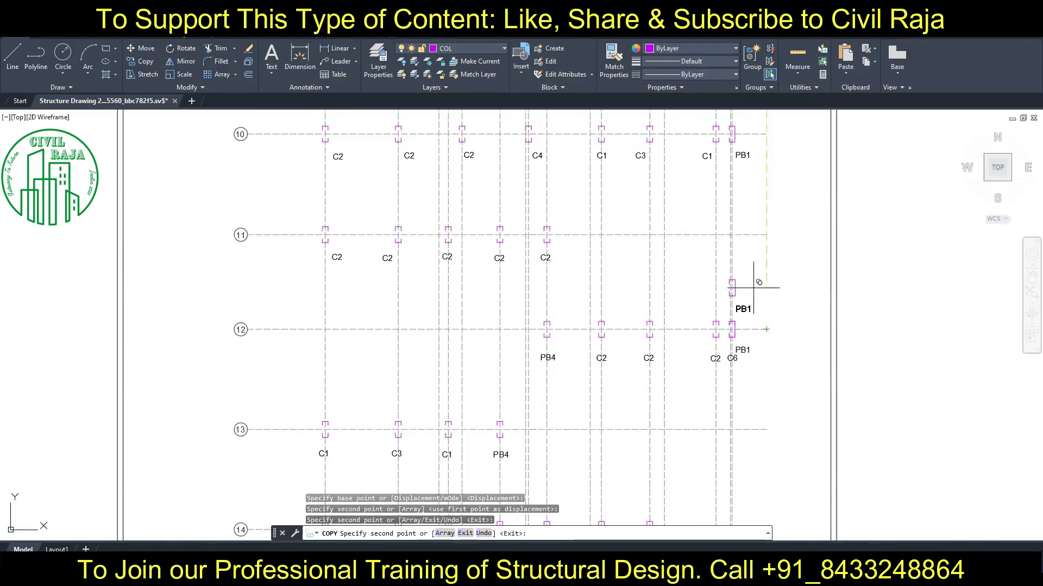
key(Escape)
Start a fresh copy of the grid-9 PB1 column, aiming for grid 10.
middle_drag(730, 125, 730, 289)
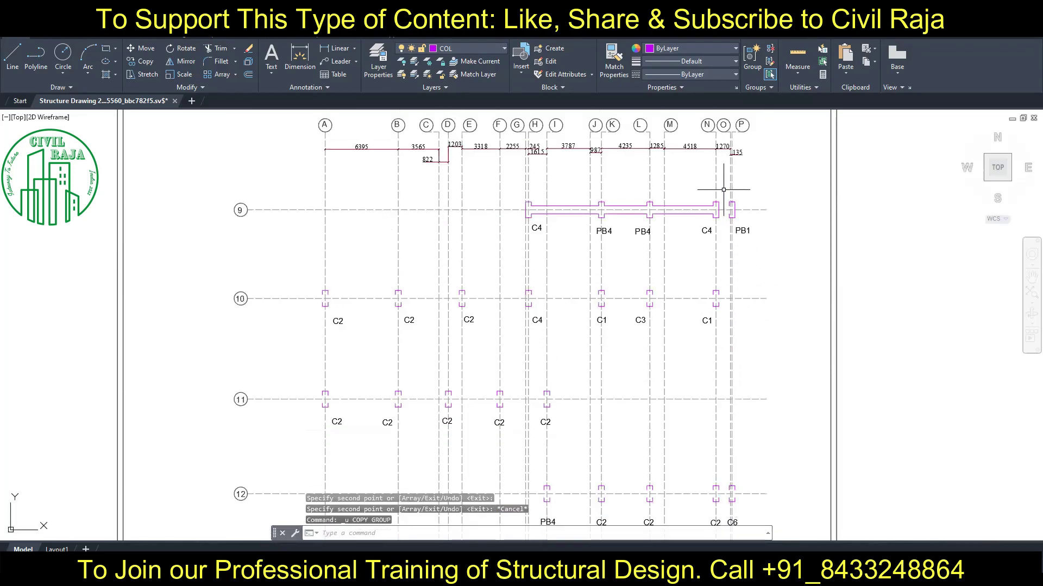
click(731, 209)
key(Return)
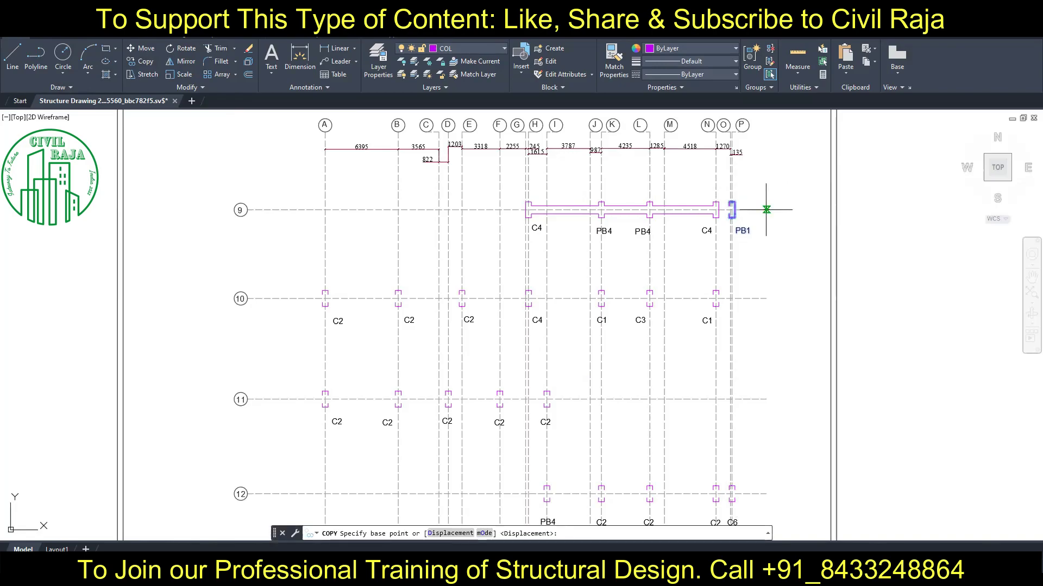
click(766, 210)
scroll(766, 210, down, 2)
middle_drag(753, 263, 754, 203)
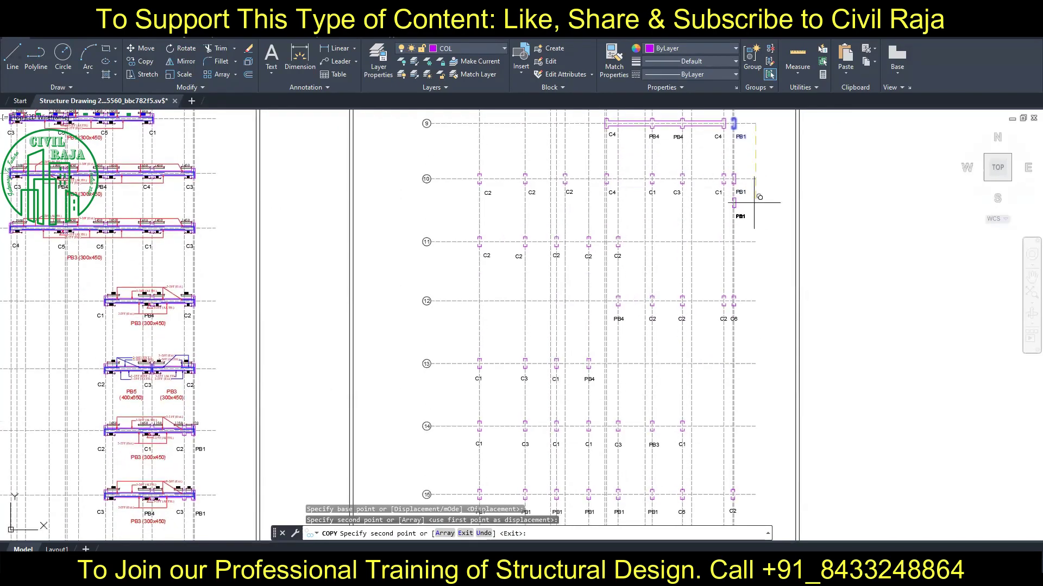
Draw the grid-10 beam edge from the first C2 column through the next C2 to C4.
scroll(754, 202, up, 5)
key(Escape)
key(l)
key(Return)
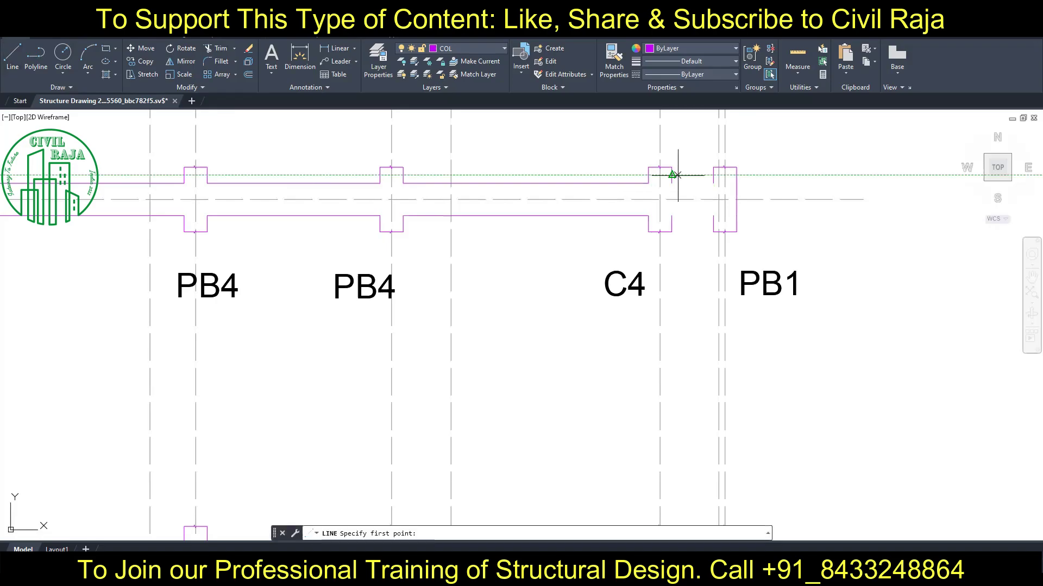
scroll(677, 174, down, 5)
scroll(217, 320, up, 1)
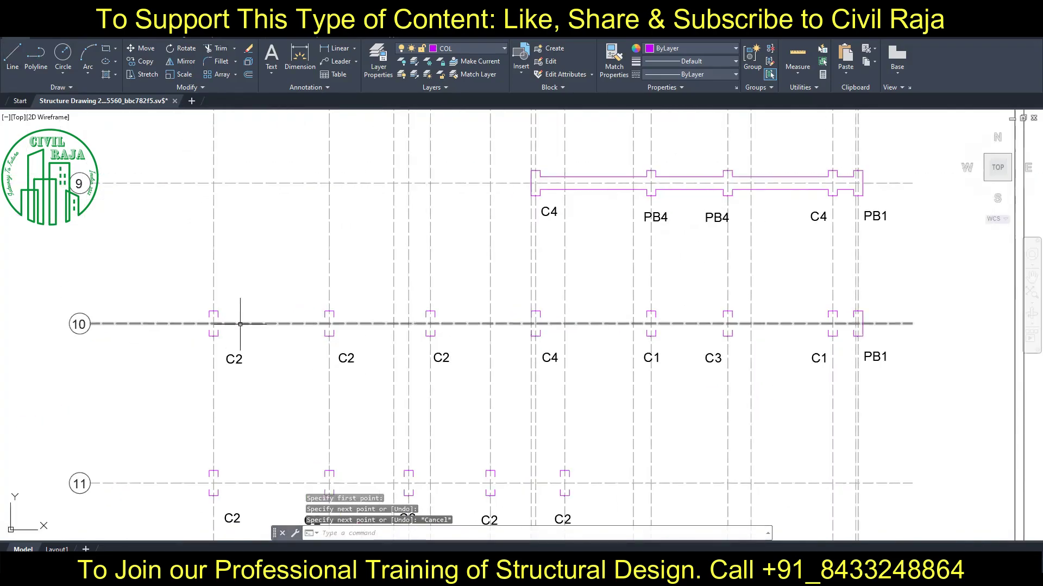
click(210, 318)
click(324, 318)
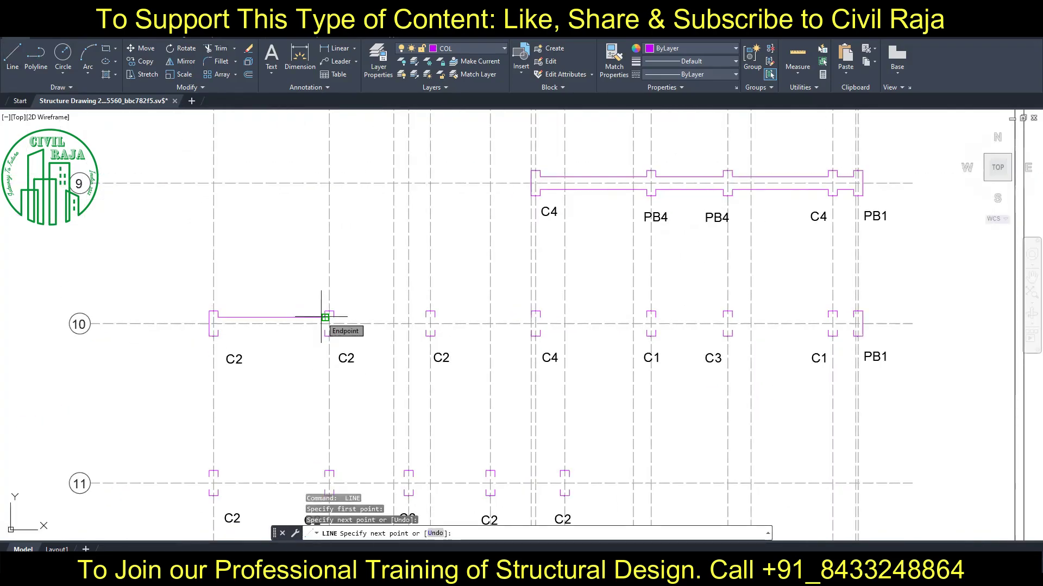
click(533, 317)
key(Escape)
Continue the grid-10 beam edges on to PB1 and close the other edge at the C4 corner.
scroll(571, 306, up, 2)
scroll(399, 306, up, 1)
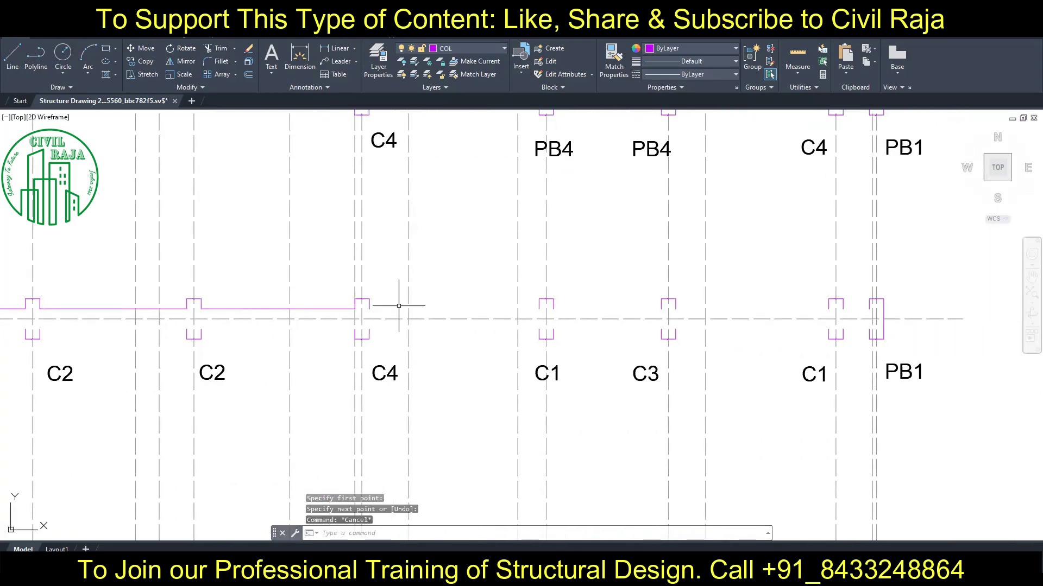
key(Return)
click(553, 309)
click(868, 308)
key(Return)
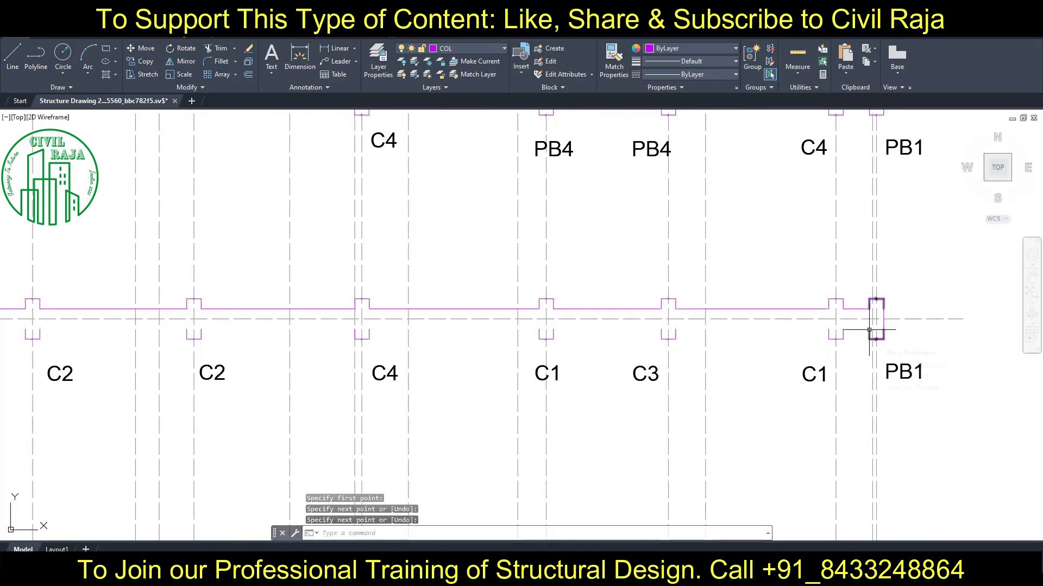
click(369, 329)
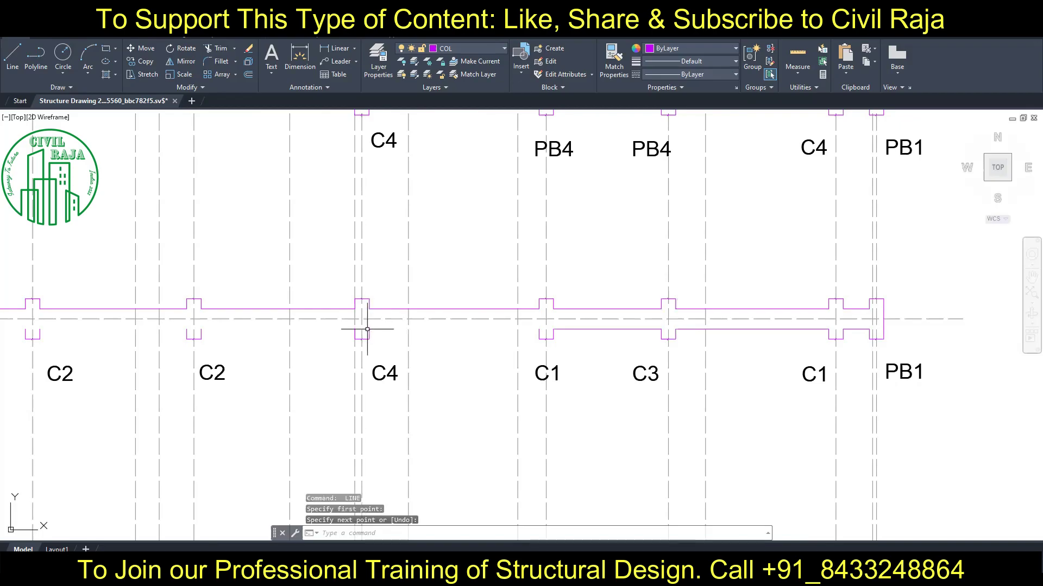
key(Return)
key(Return)
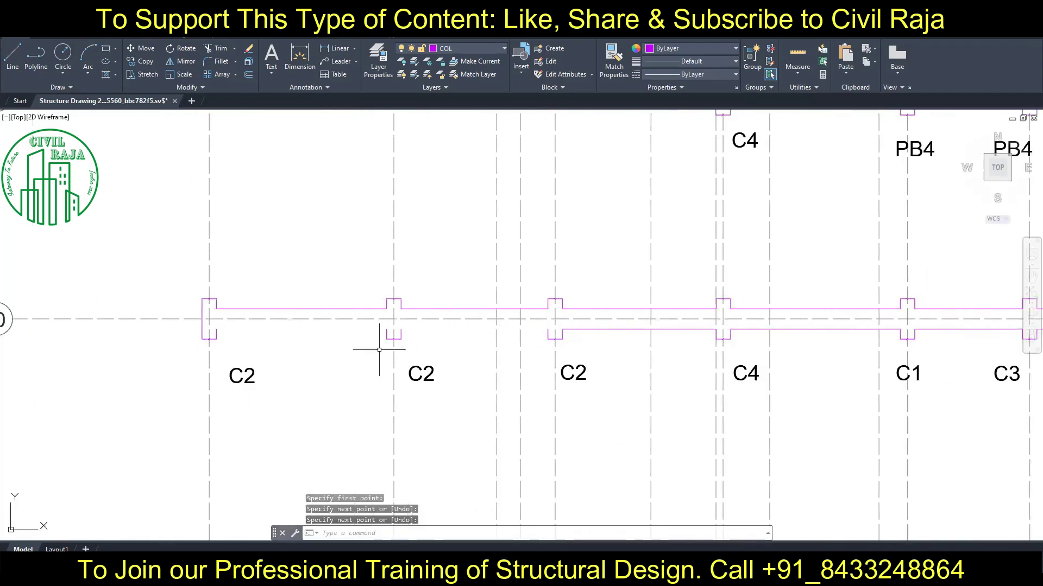
Try adjusting a grid-10 beam line's endpoint, then cancel the edit.
click(549, 328)
key(Escape)
click(412, 329)
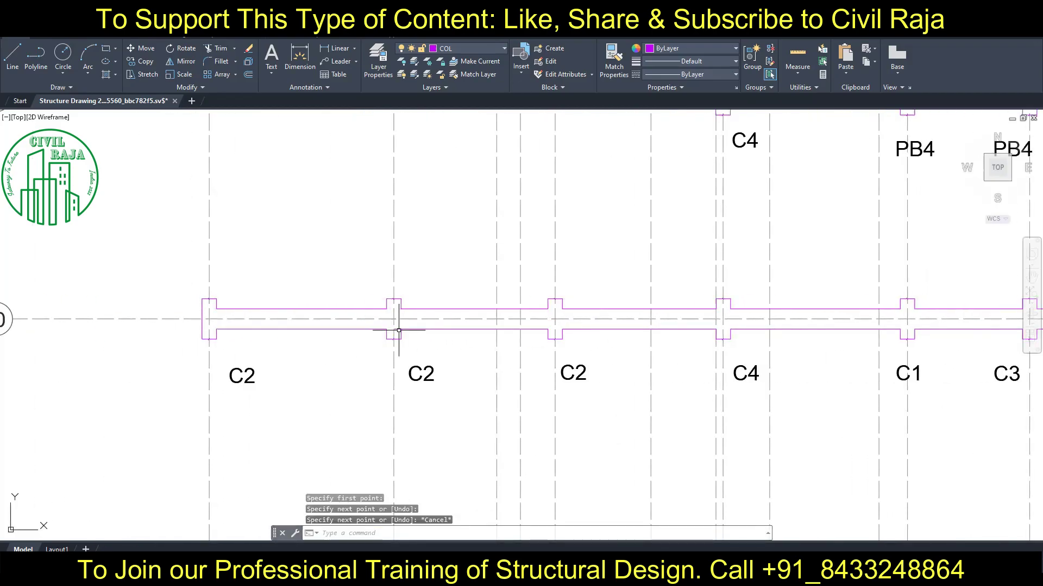
click(471, 329)
key(Escape)
key(Escape)
scroll(442, 333, down, 2)
mouse_move(472, 382)
middle_down()
mouse_move(429, 294)
mouse_move(431, 253)
middle_up()
Draw upper and lower grid-11 beam edges across the C2 columns.
key(Return)
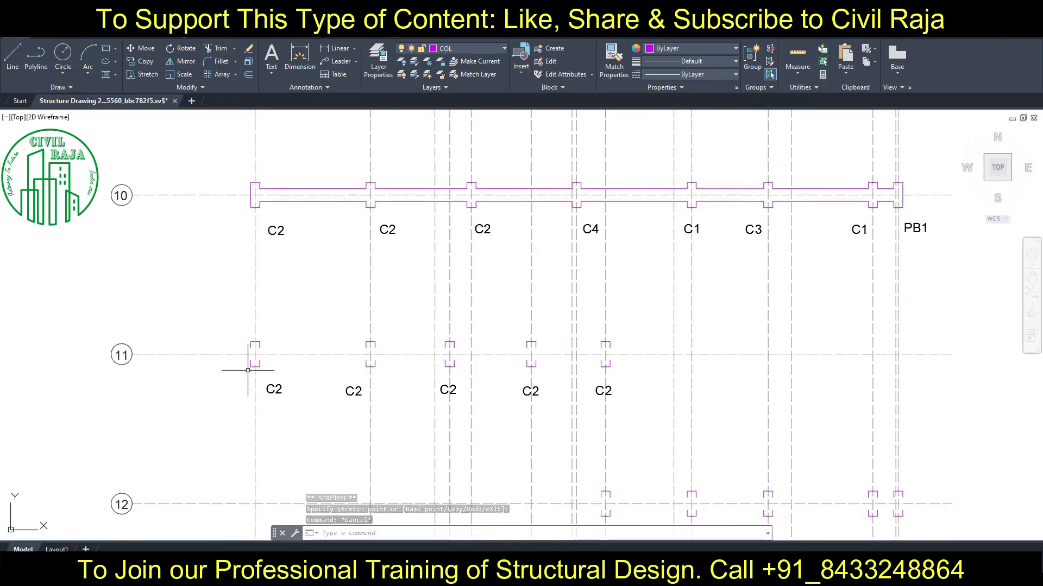
click(251, 348)
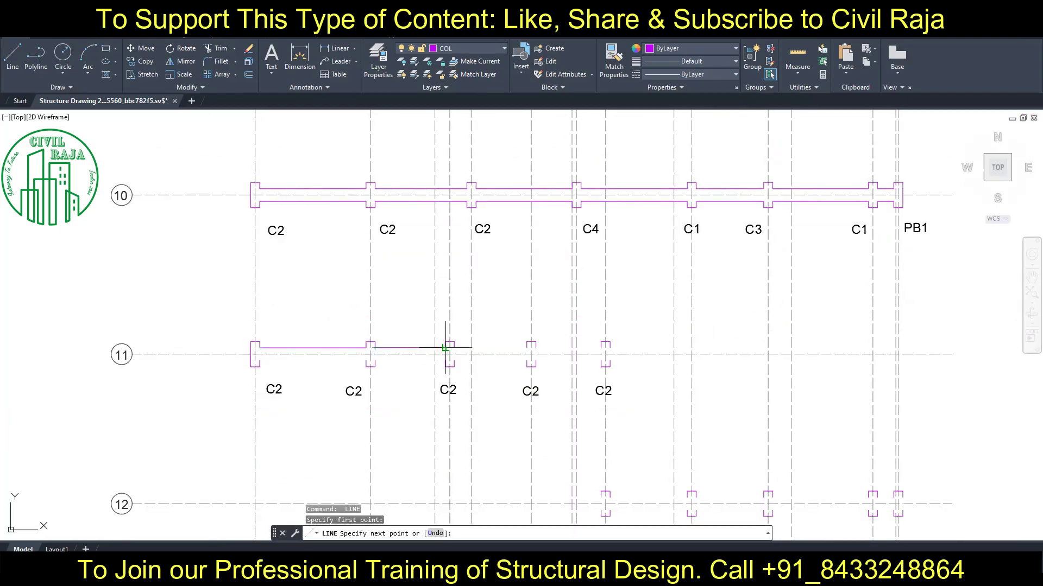
click(601, 348)
key(Escape)
key(Escape)
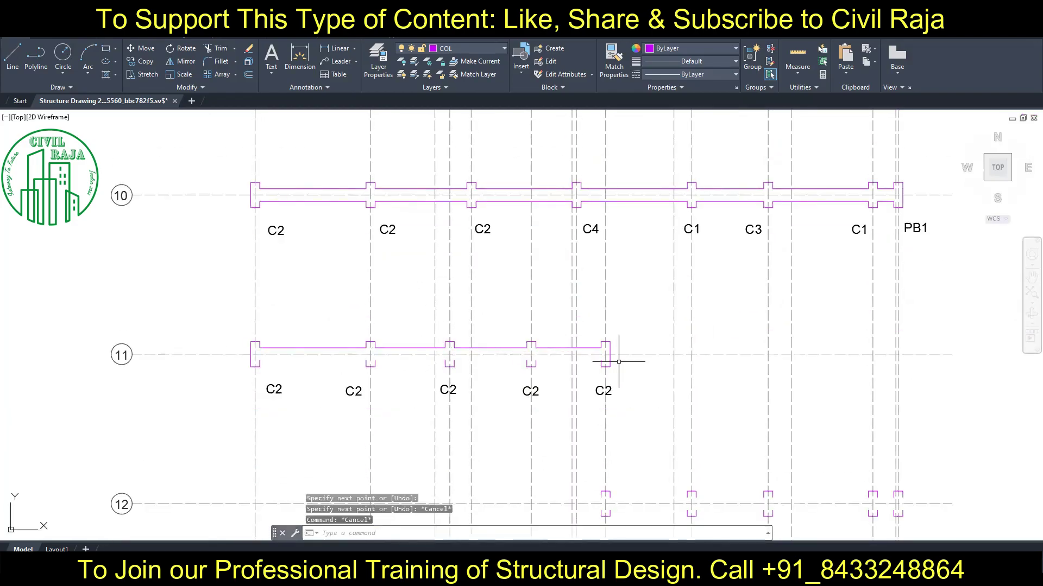
key(Return)
click(609, 361)
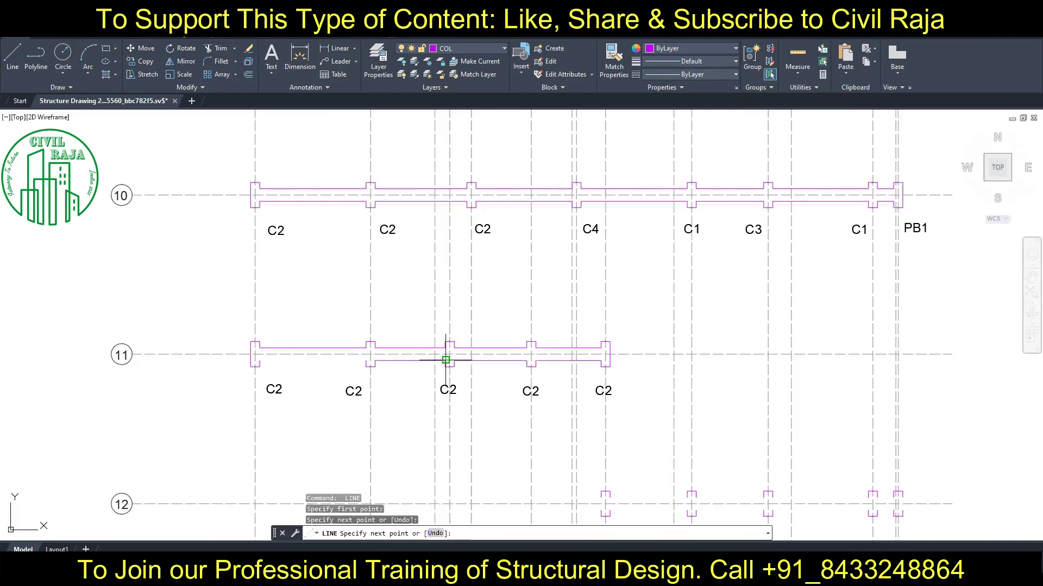
click(368, 361)
middle_drag(475, 422, 344, 225)
scroll(512, 310, up, 2)
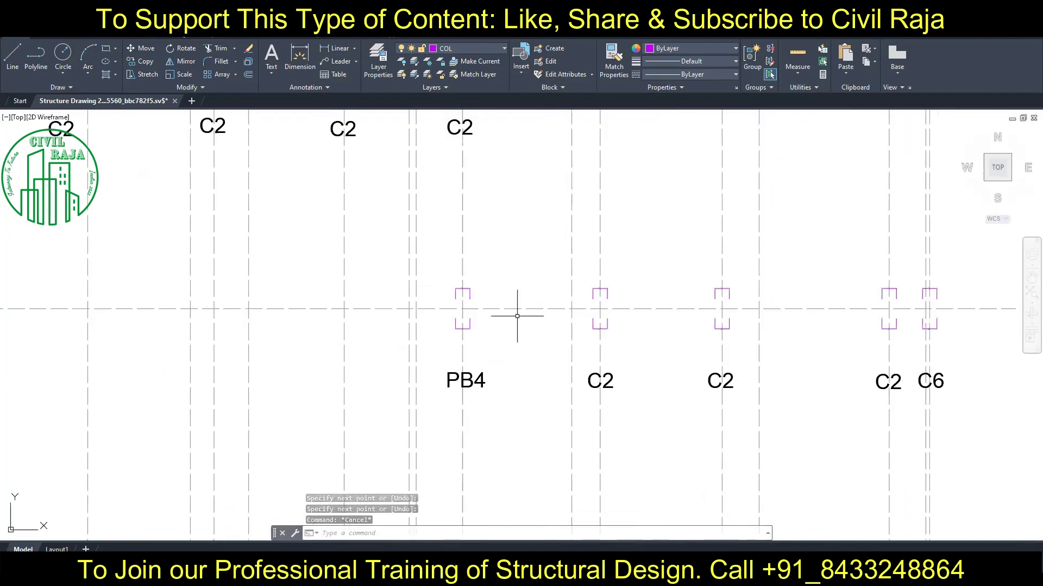
key(Escape)
Draw the grid-12 beam edges from PB4 through the C2 columns to C6.
key(Return)
click(471, 319)
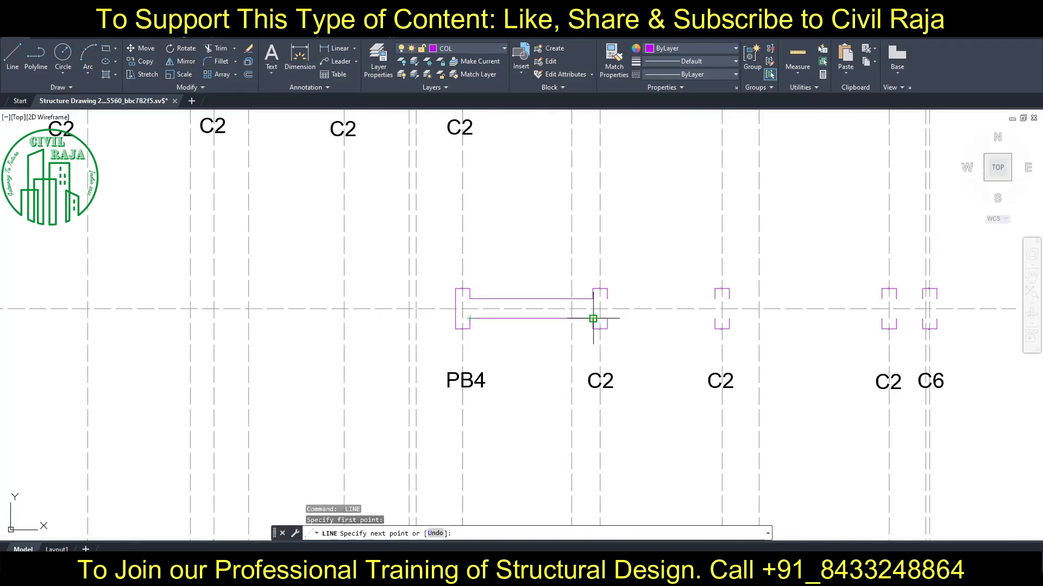
click(593, 319)
key(Return)
key(Return)
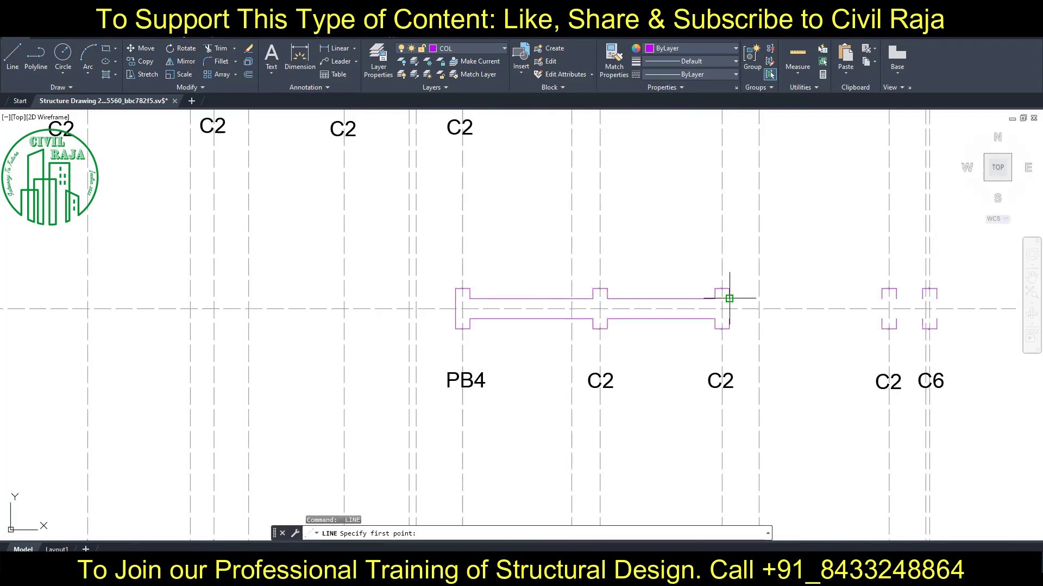
click(729, 298)
click(882, 298)
key(Return)
key(Return)
click(729, 319)
click(881, 319)
key(Return)
key(Return)
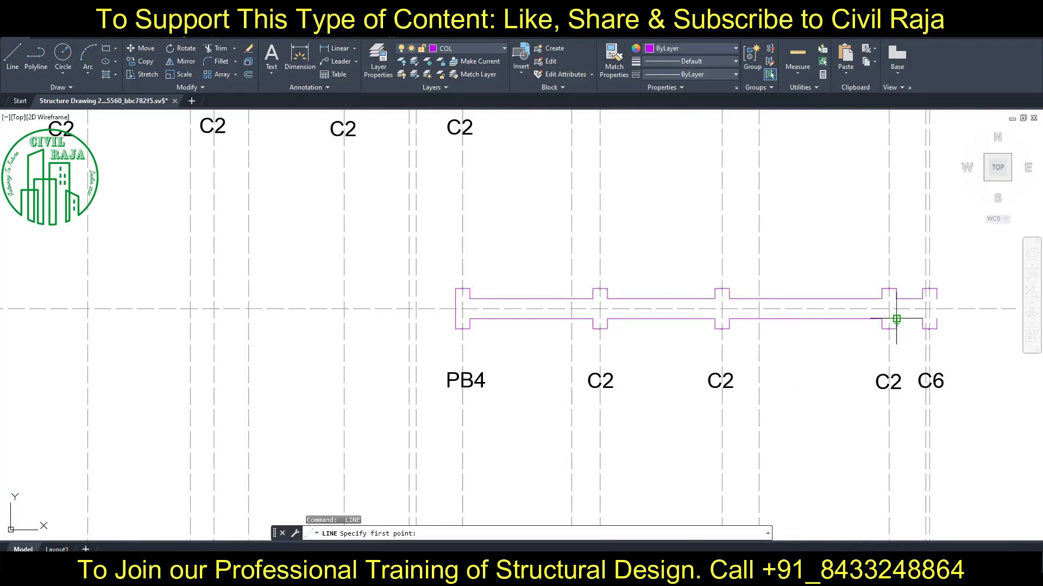
Draw the grid-13 beam edge from the C1 column corner to C3.
mouse_move(896, 320)
middle_down()
mouse_move(442, 442)
mouse_move(440, 354)
middle_up()
click(336, 293)
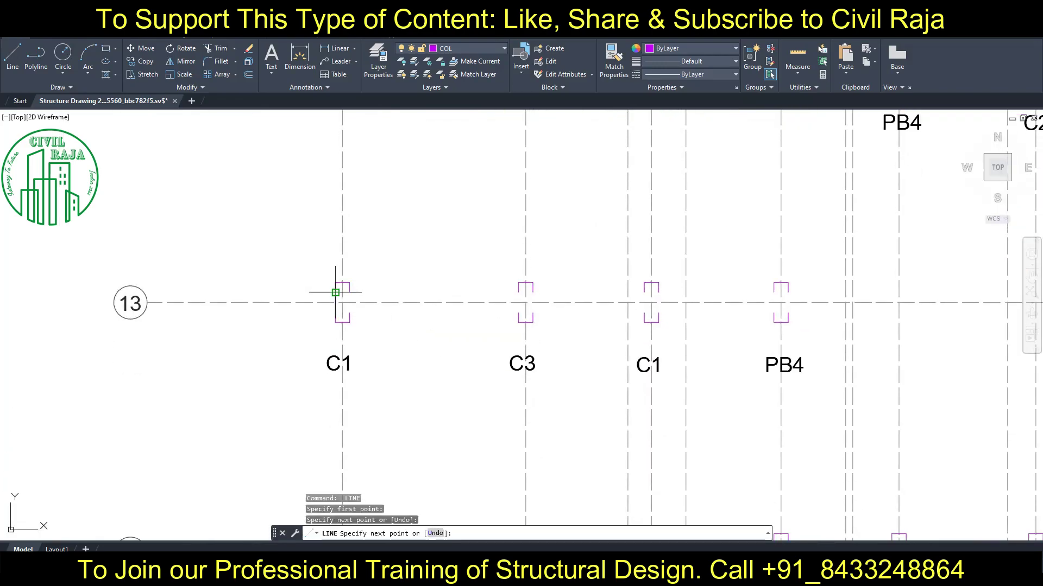
click(519, 292)
key(Return)
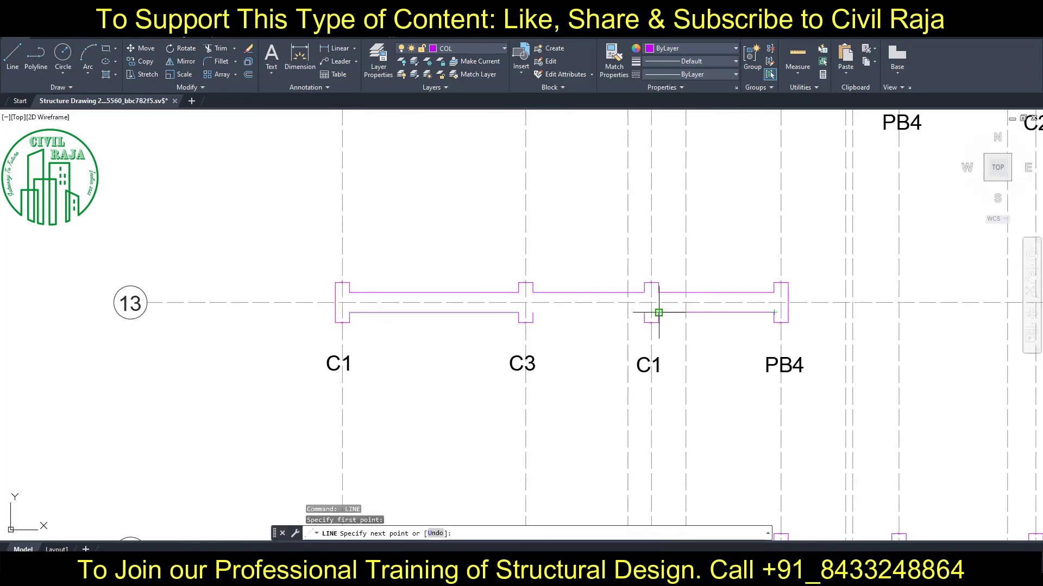
scroll(559, 314, down, 3)
scroll(458, 354, up, 1)
middle_drag(459, 354, 288, 353)
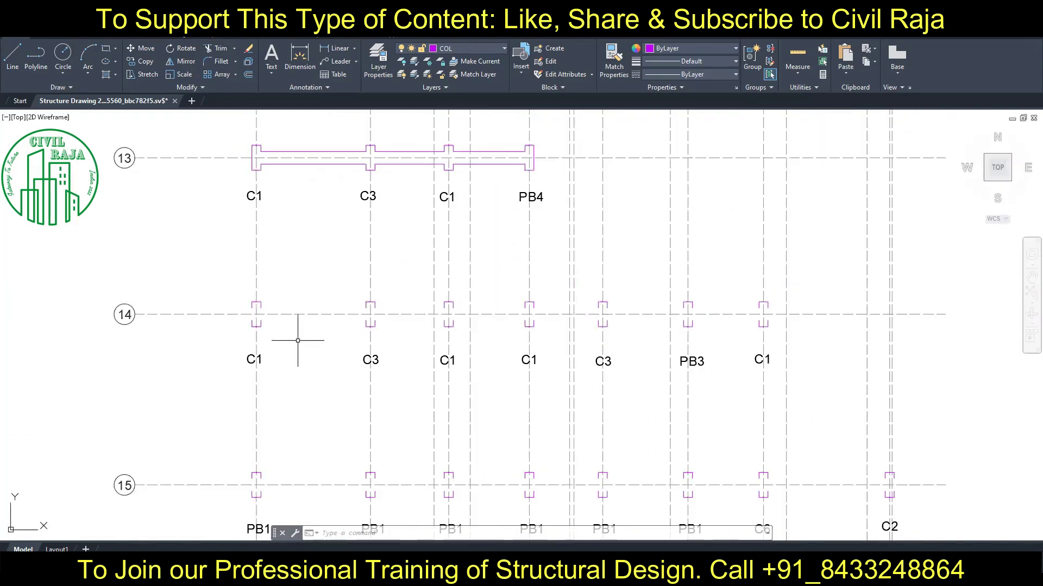
Draw the grid-14 beam outline with LINE, running C1 to C1 along the column corners.
middle_drag(231, 329, 129, 319)
key(space)
click(156, 307)
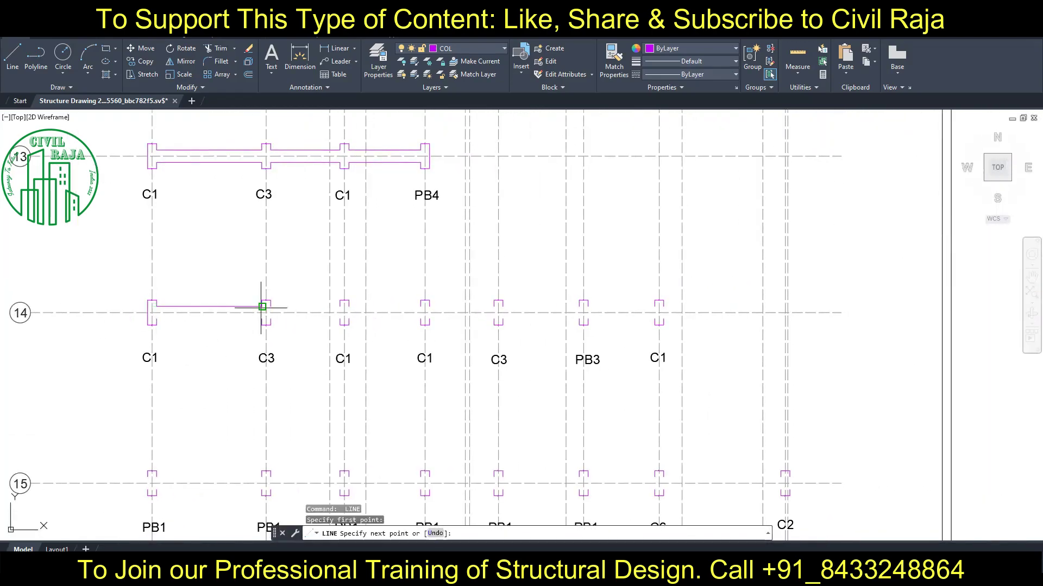
click(429, 307)
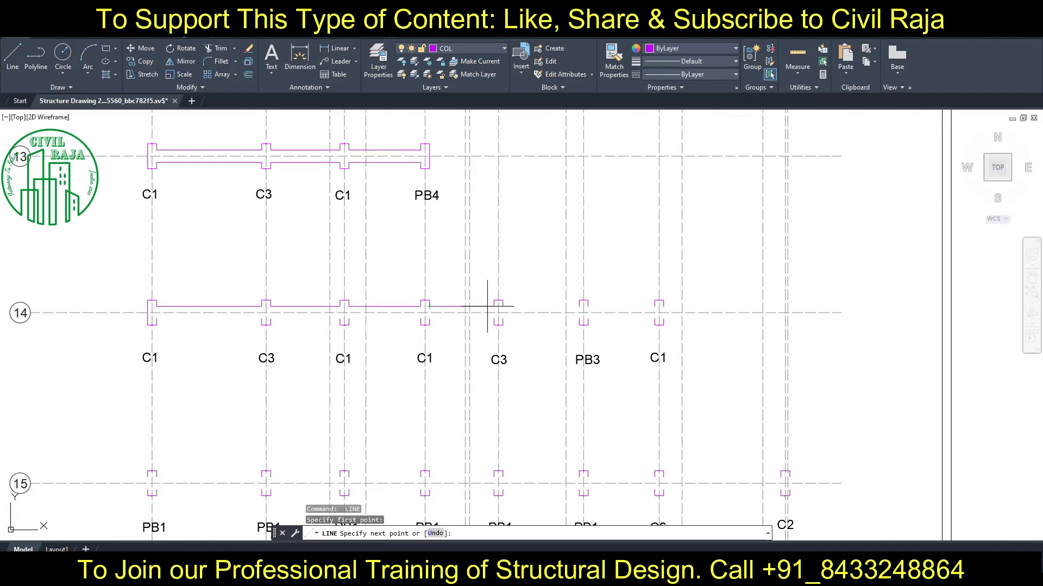
click(659, 307)
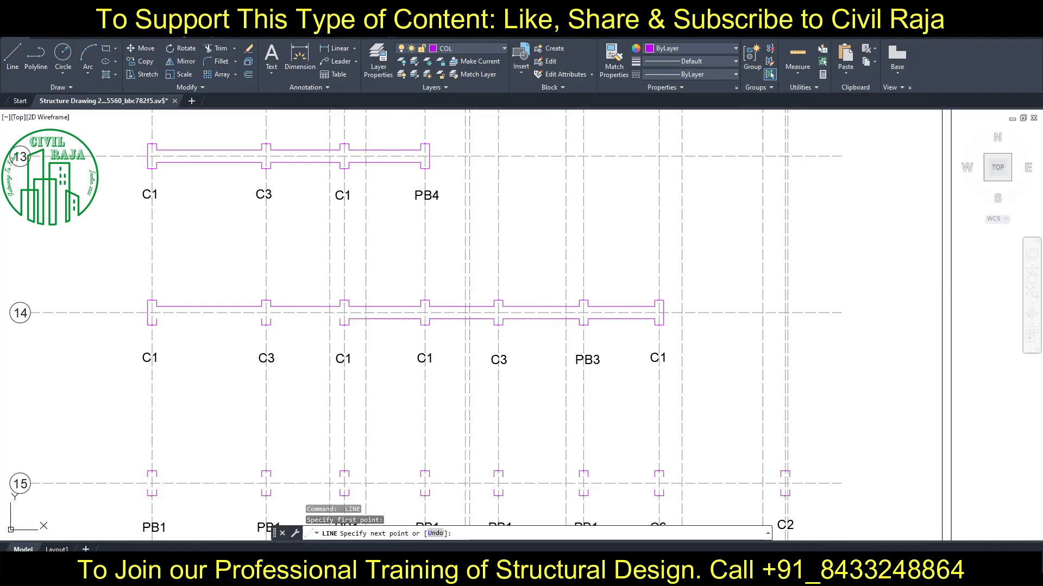
click(152, 319)
Draw the upper grid-15 beam edge from the first PB1 across to C6.
middle_drag(371, 409, 391, 288)
click(174, 353)
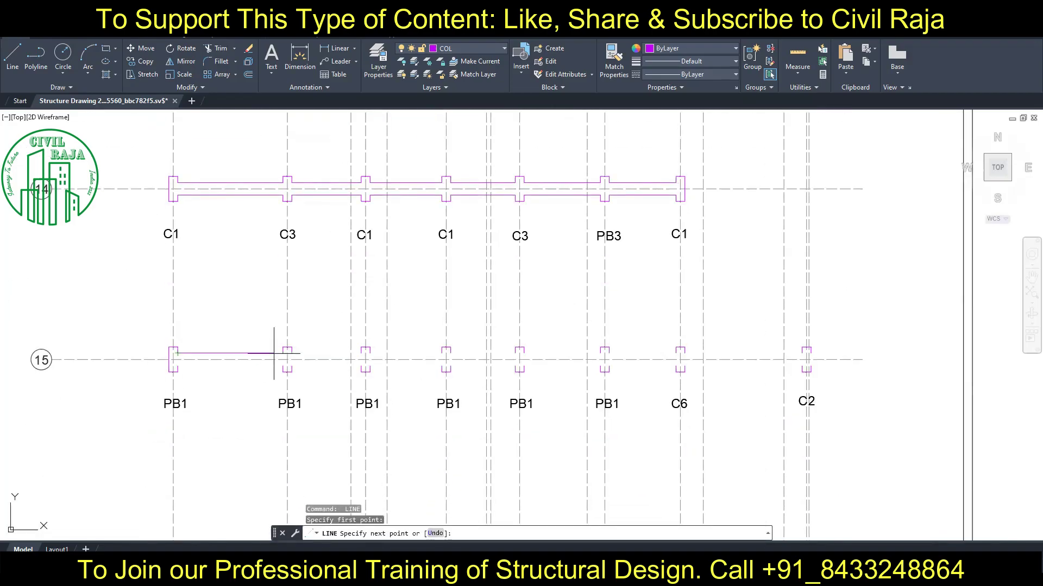
click(369, 354)
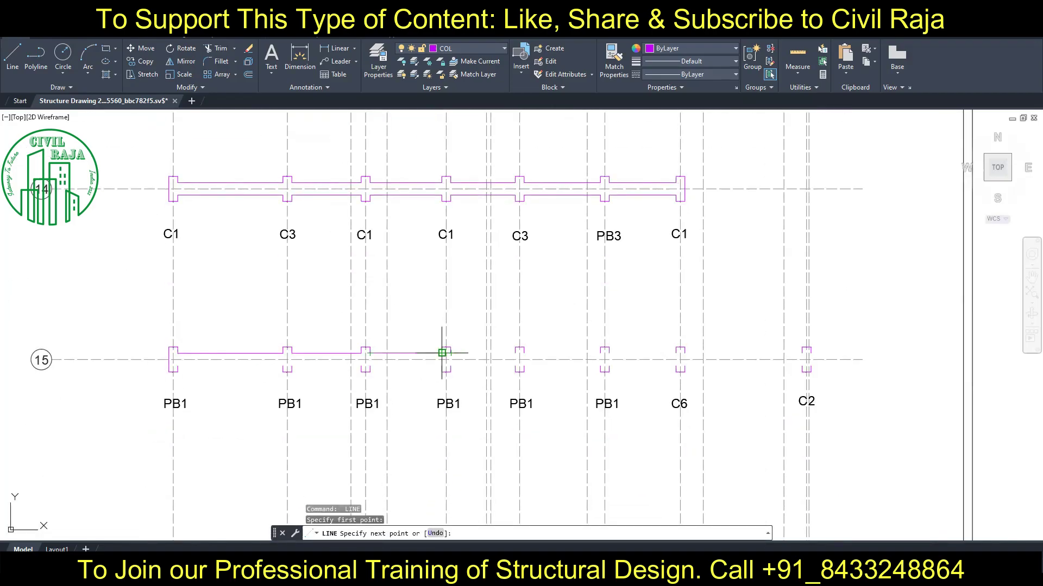
click(442, 354)
click(608, 354)
click(680, 354)
key(Escape)
click(679, 353)
scroll(665, 354, up, 5)
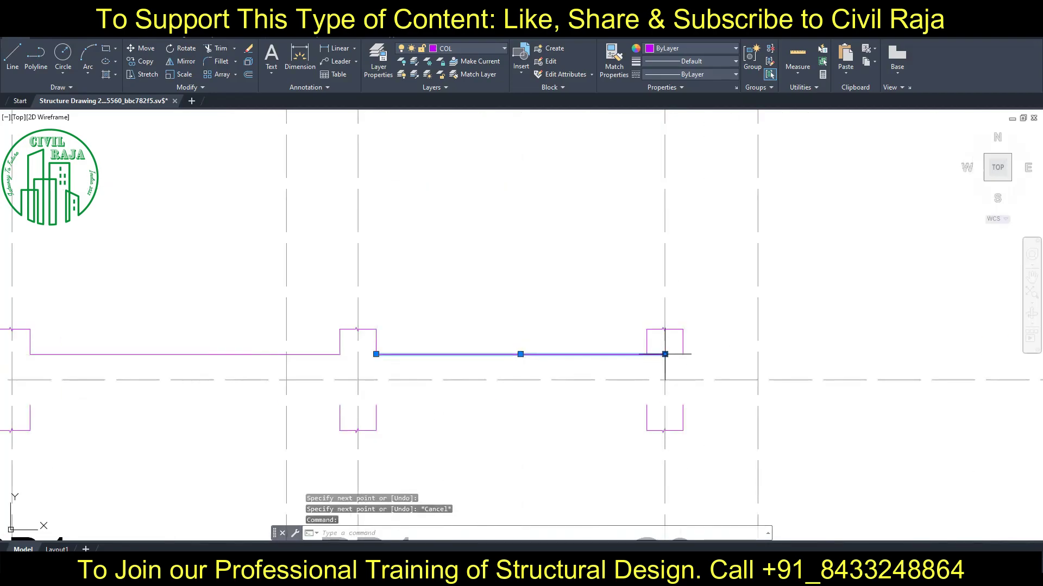
scroll(665, 354, down, 5)
Draw the lower grid-15 beam edge back from C2, then zoom out over the sheet.
key(space)
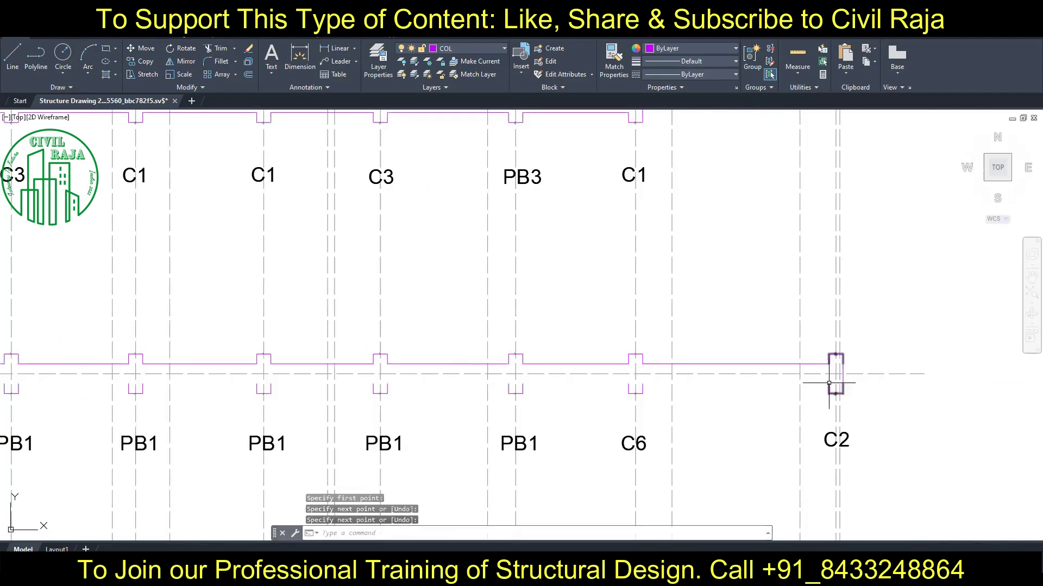
click(829, 383)
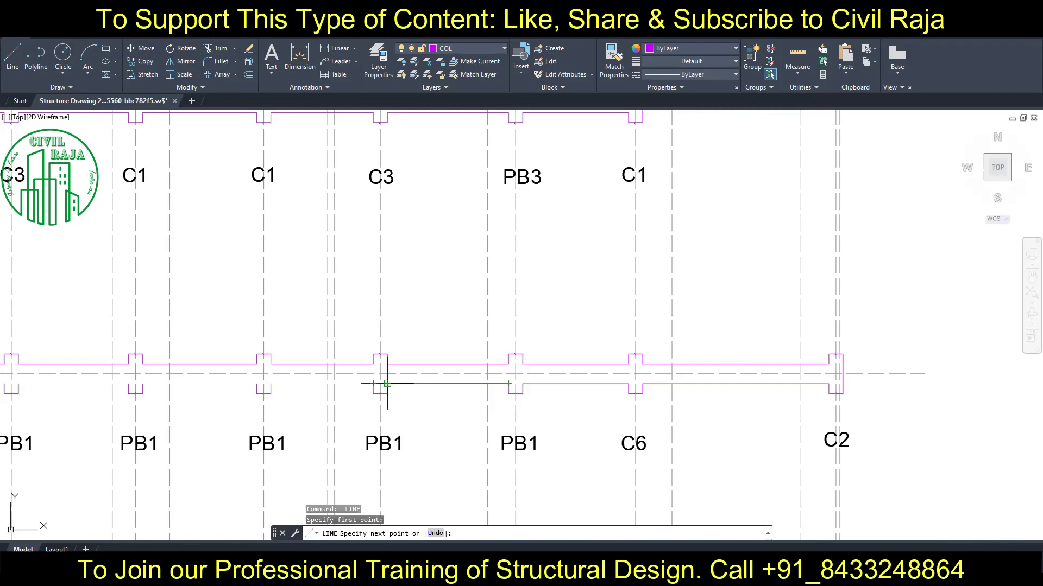
click(134, 384)
key(Escape)
middle_drag(46, 394, 658, 357)
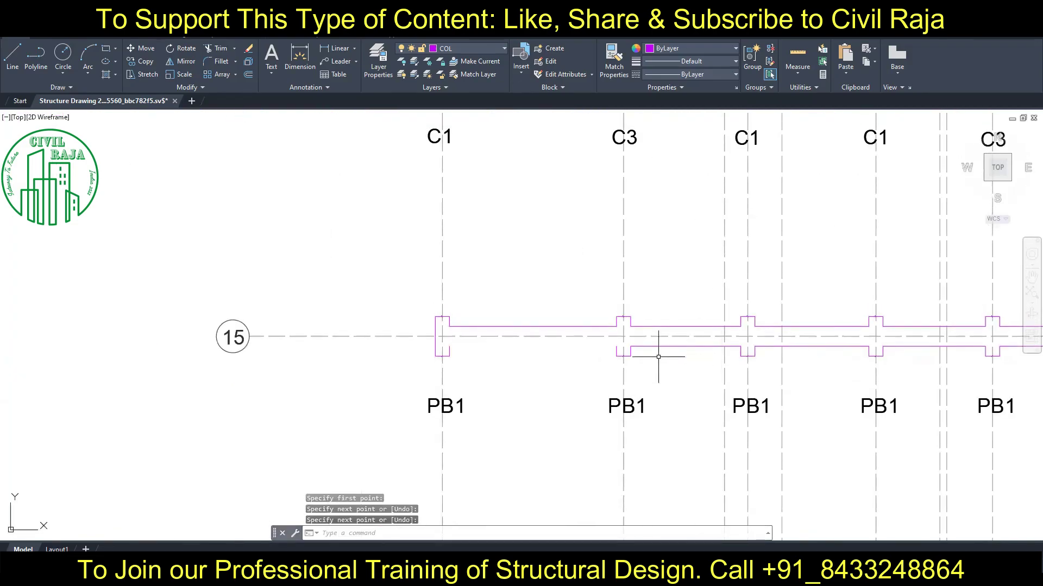
scroll(403, 396, down, 5)
scroll(533, 264, down, 3)
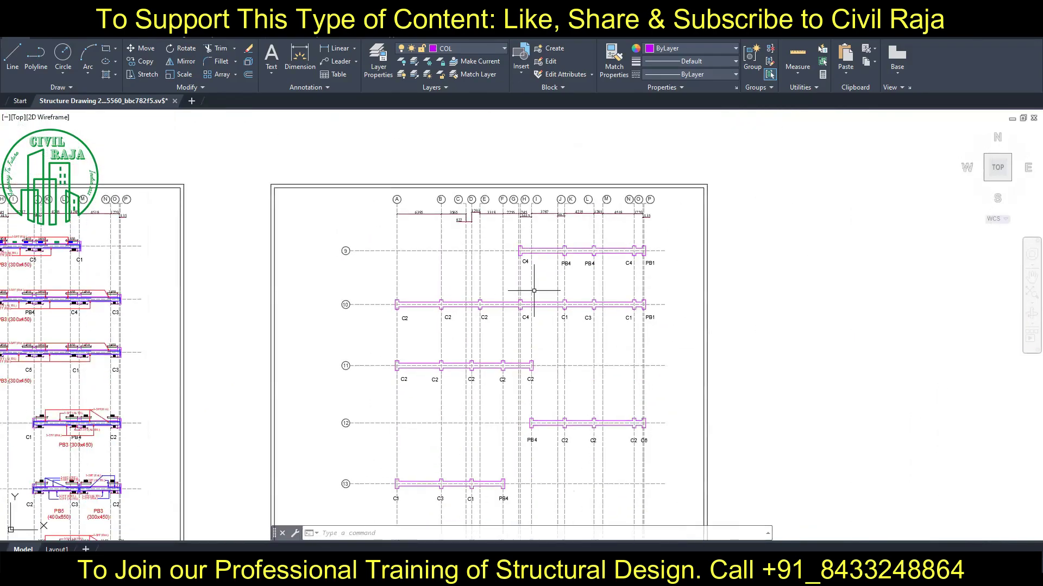
scroll(534, 290, up, 5)
Make Reinforcement the current layer with ByLayer lineweight.
click(467, 48)
click(462, 409)
click(706, 61)
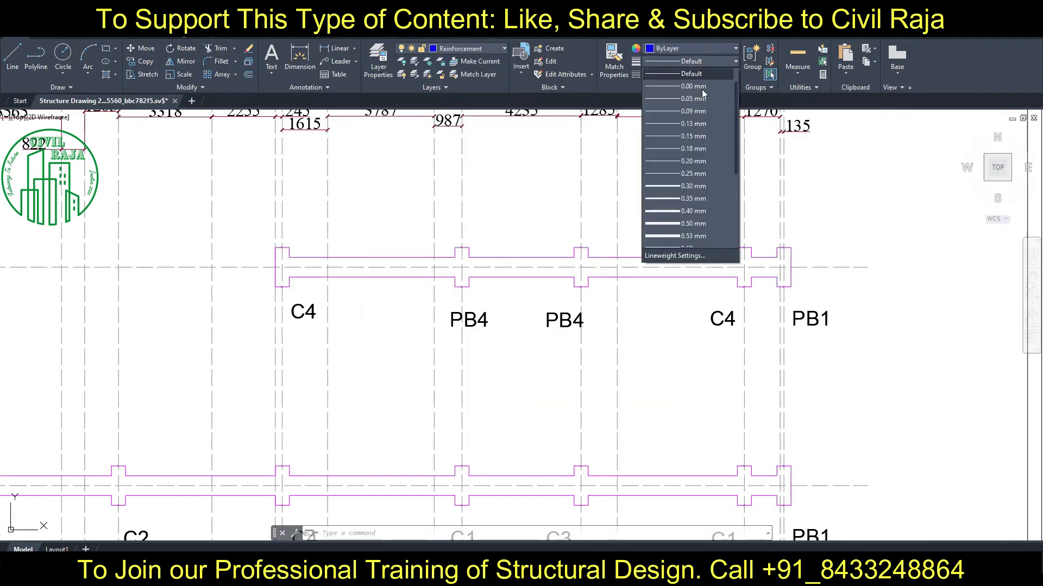
scroll(695, 101, up, 1)
click(698, 76)
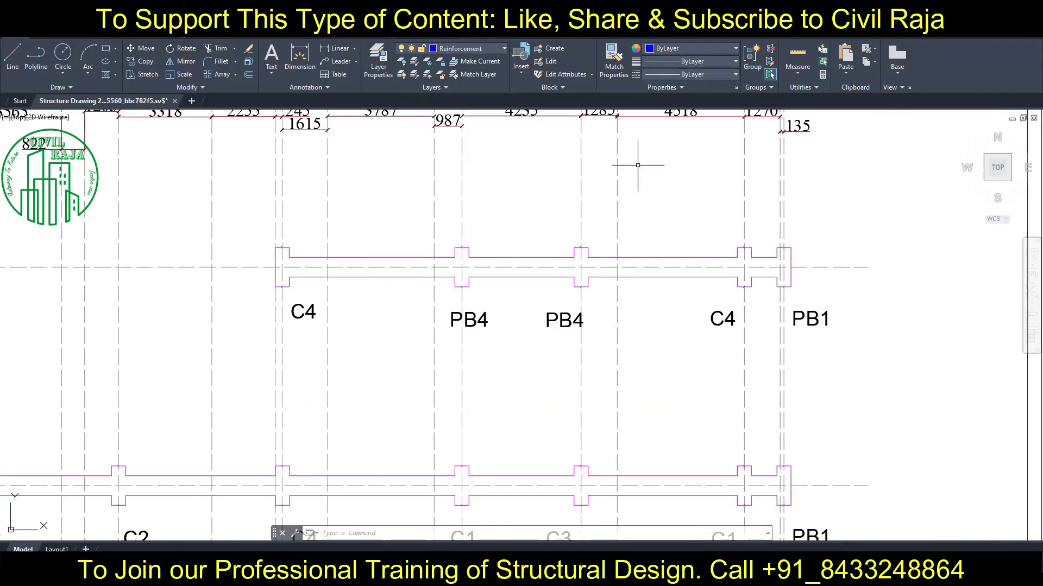
Draw a bar line along the beam from the C4 corner to the PB1 column.
click(12, 54)
click(289, 257)
scroll(767, 314, up, 3)
scroll(552, 277, down, 3)
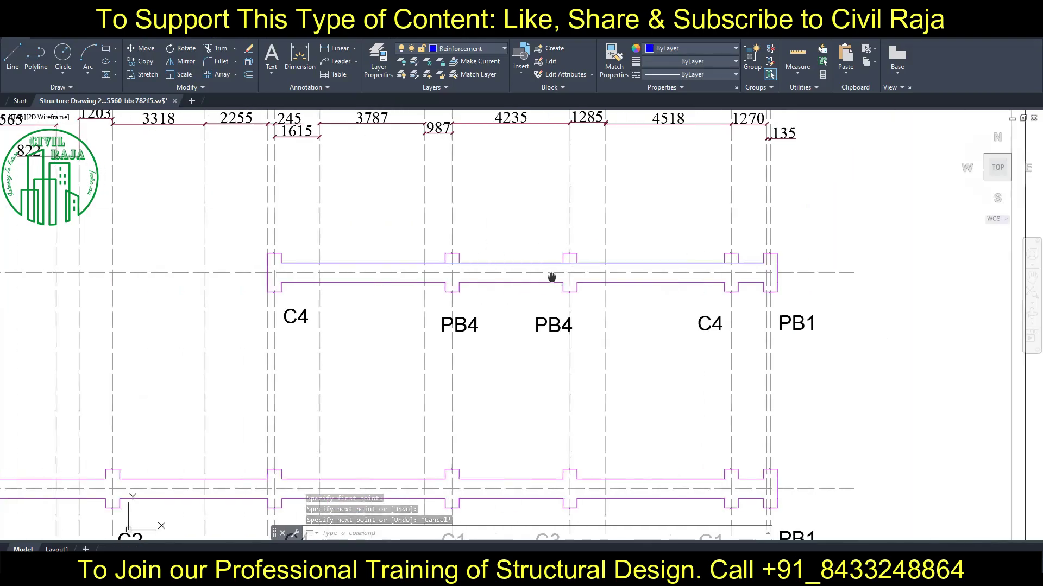
scroll(776, 282, down, 2)
scroll(93, 291, up, 2)
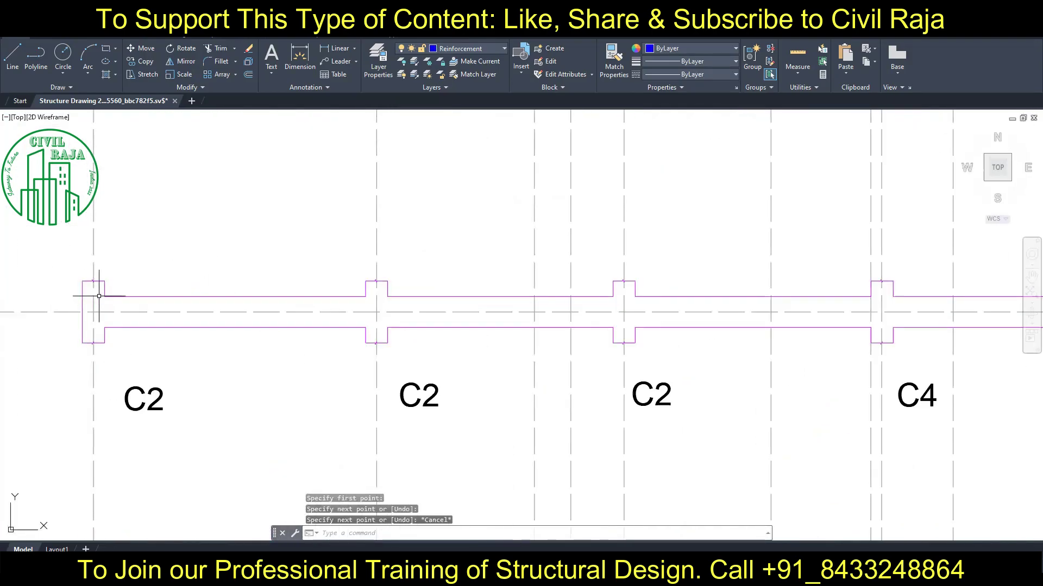
scroll(361, 260, down, 2)
scroll(707, 263, up, 3)
click(707, 263)
key(Return)
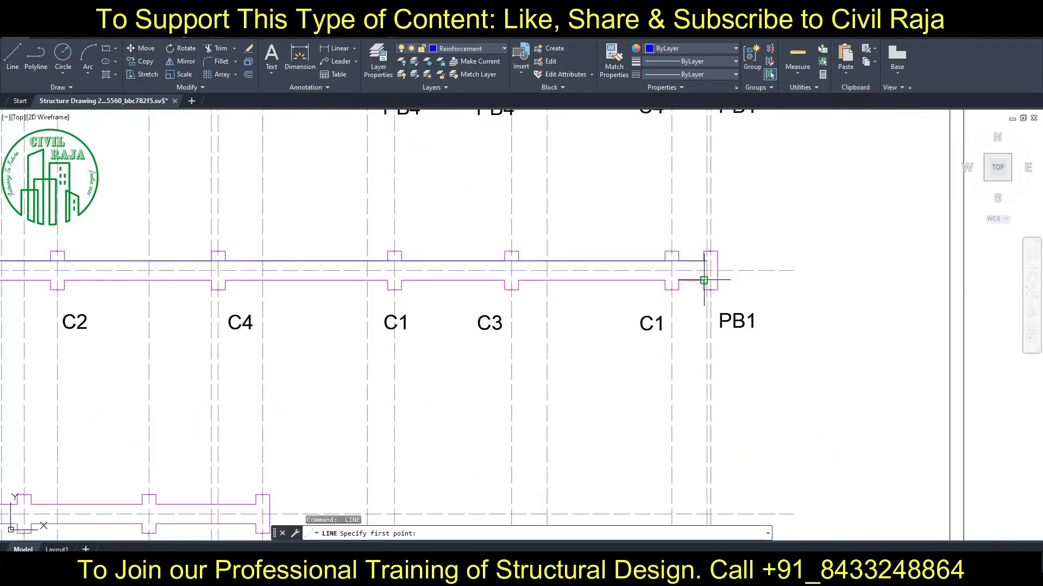
scroll(707, 263, down, 2)
scroll(155, 295, up, 2)
Draw a bar line along the C2 beam from its left end to its right end.
key(Return)
click(155, 295)
click(682, 298)
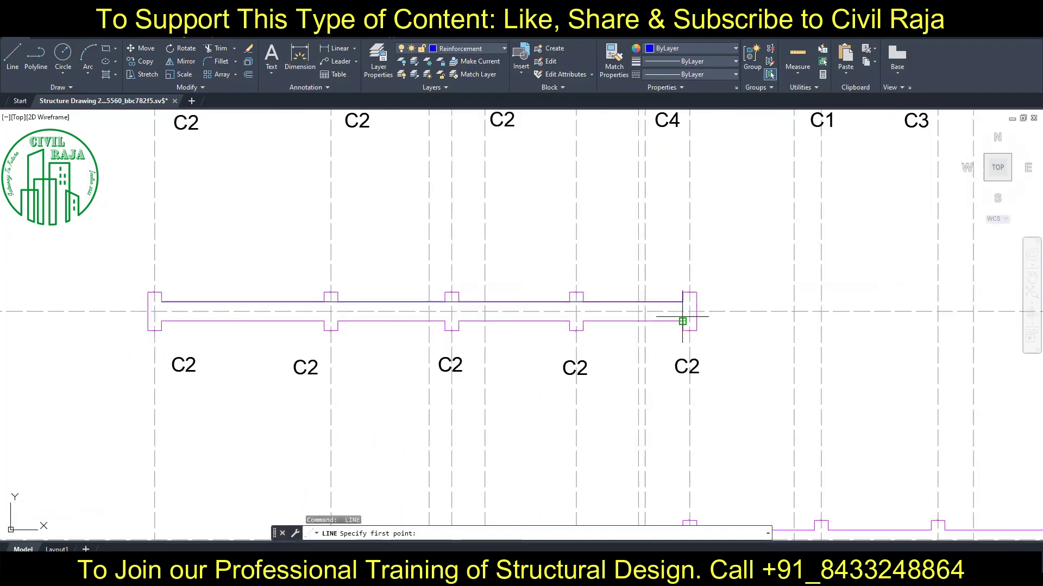
scroll(682, 319, up, 2)
scroll(489, 272, down, 3)
middle_drag(489, 272, 453, 246)
scroll(674, 279, up, 3)
Draw the grid-12 bar line from the PB4 end to the C6 end.
key(Return)
click(163, 274)
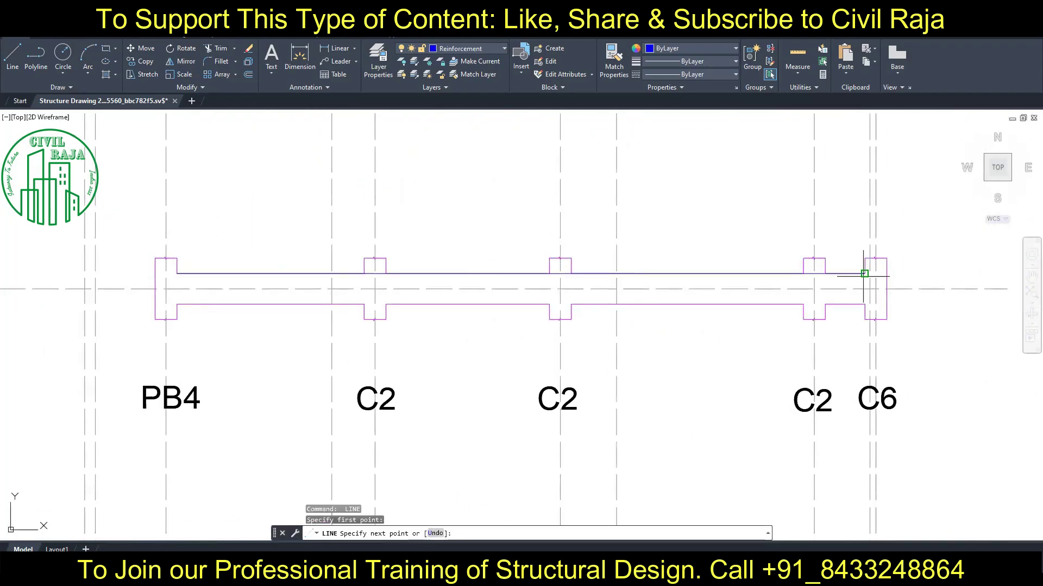
click(861, 274)
key(Return)
scroll(405, 288, down, 4)
scroll(404, 288, up, 3)
scroll(274, 307, up, 2)
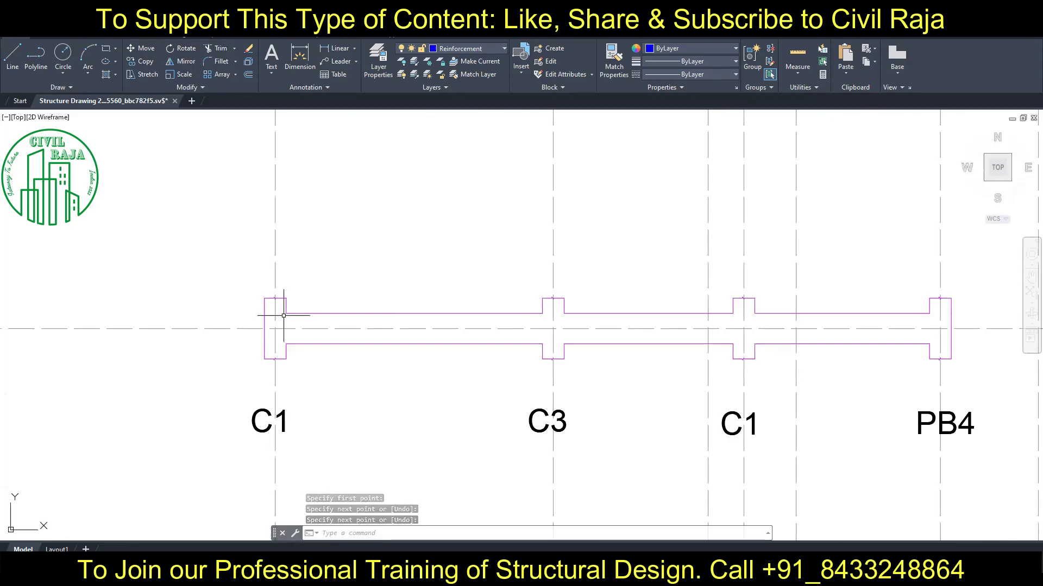
Draw bar lines along the grid-13 beam (C1 to PB4) and the grid-14 beam.
key(Return)
click(275, 342)
click(938, 342)
scroll(626, 365, down, 3)
scroll(626, 365, up, 3)
key(Return)
click(337, 326)
scroll(337, 326, down, 2)
scroll(824, 323, up, 2)
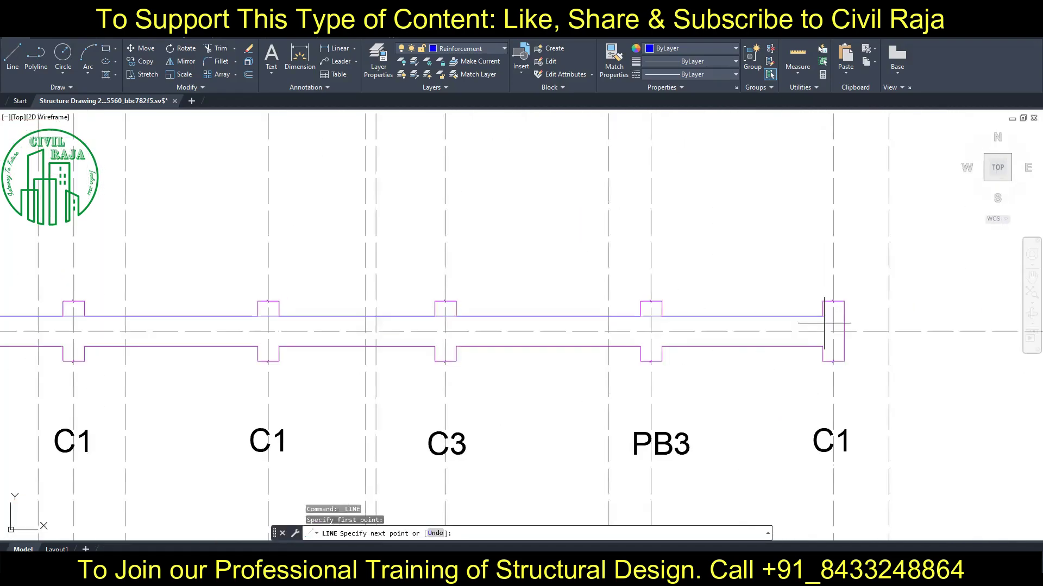
click(824, 323)
key(Return)
scroll(354, 354, down, 3)
Draw the grid-15 bar line from its left end to the far C2 column.
key(Return)
click(274, 251)
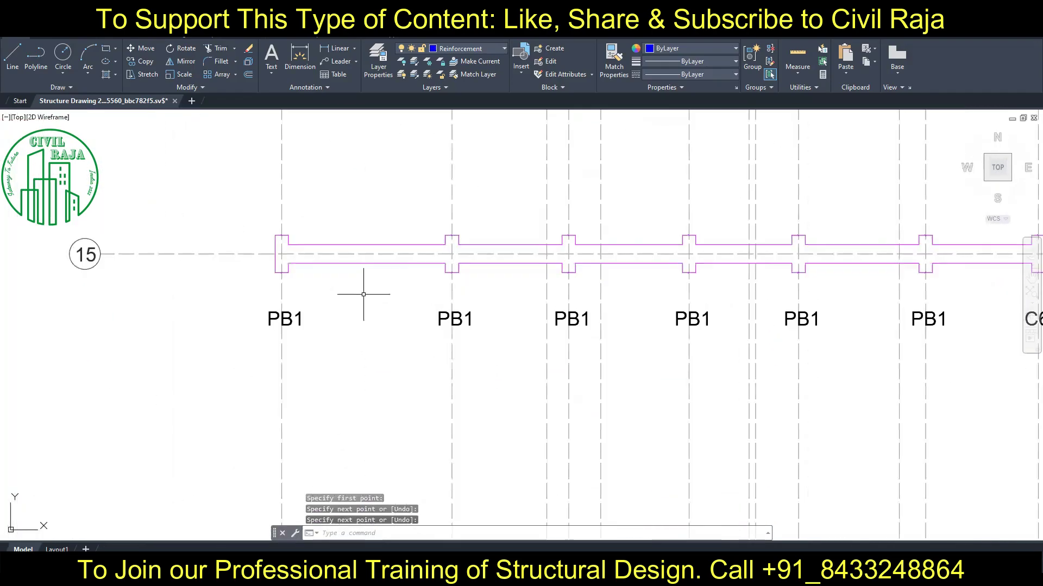
scroll(361, 296, down, 3)
scroll(672, 256, up, 2)
click(699, 232)
key(Return)
scroll(698, 232, down, 3)
scroll(500, 266, up, 3)
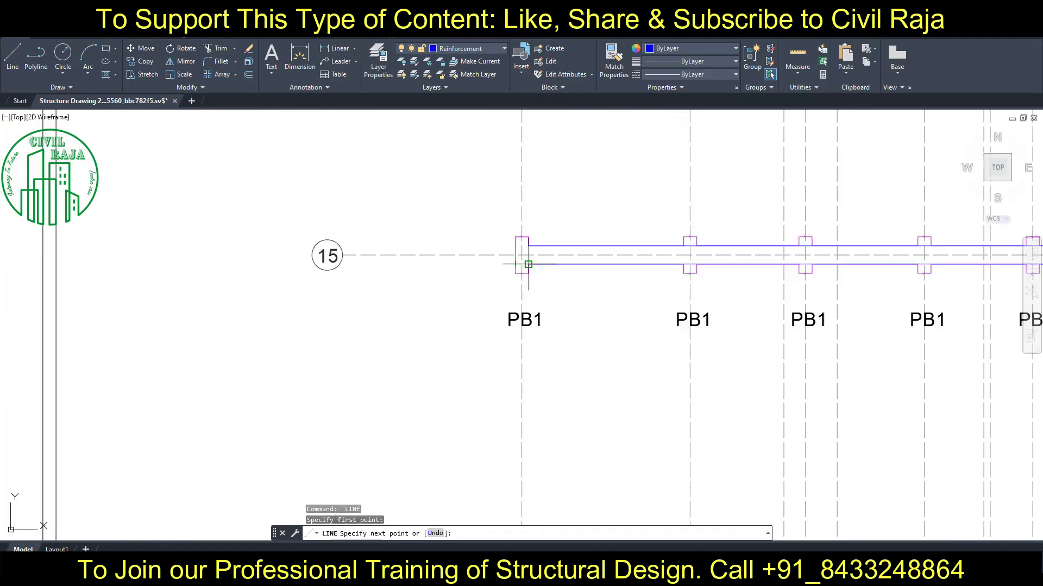
scroll(372, 319, down, 1)
End the line command and select the bar line on the grid-10 beam.
key(Escape)
scroll(372, 319, down, 1)
scroll(494, 354, down, 3)
scroll(540, 350, up, 5)
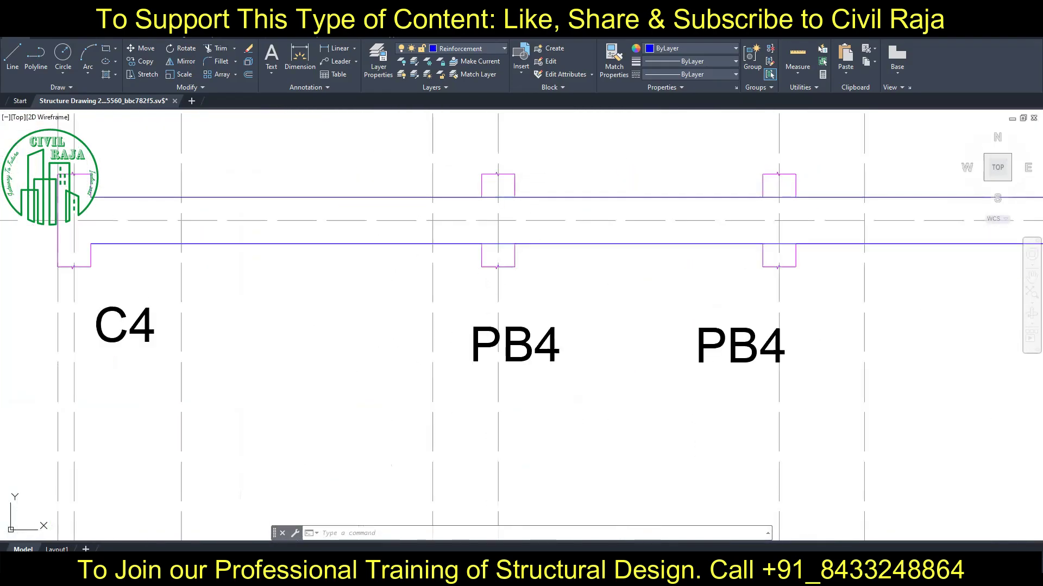
scroll(539, 350, down, 1)
middle_drag(540, 349, 519, 277)
click(443, 307)
scroll(443, 308, up, 3)
Add the grid-11, 12 and 13 beam bar lines to the selection.
click(415, 314)
scroll(415, 314, down, 3)
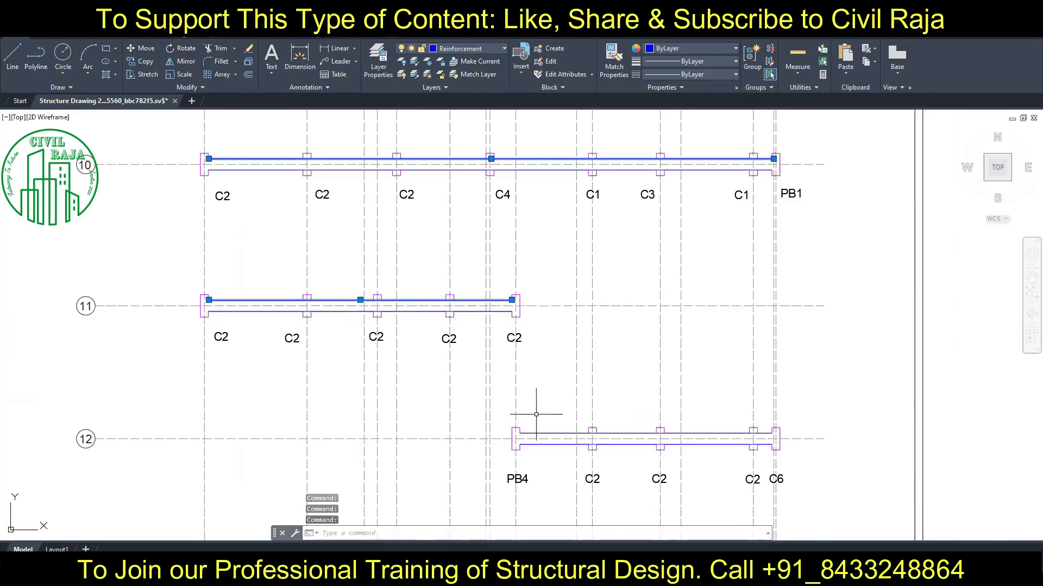
click(597, 389)
scroll(629, 366, up, 5)
click(442, 360)
scroll(442, 361, down, 5)
scroll(543, 419, up, 4)
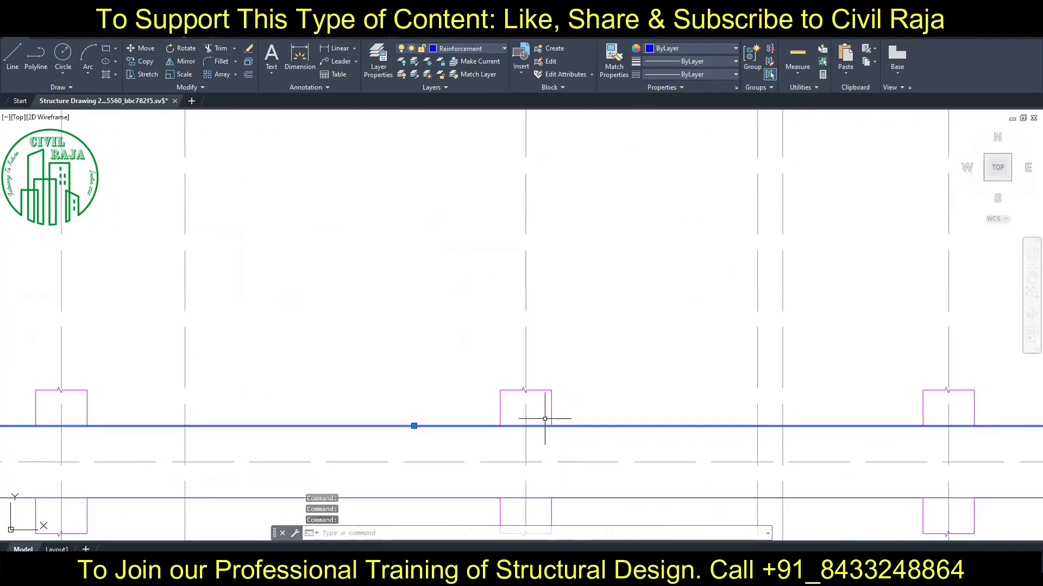
scroll(470, 312, up, 2)
scroll(470, 313, down, 5)
scroll(530, 344, up, 1)
Move the selected bar lines 100 units so they sit inside the beams.
click(142, 48)
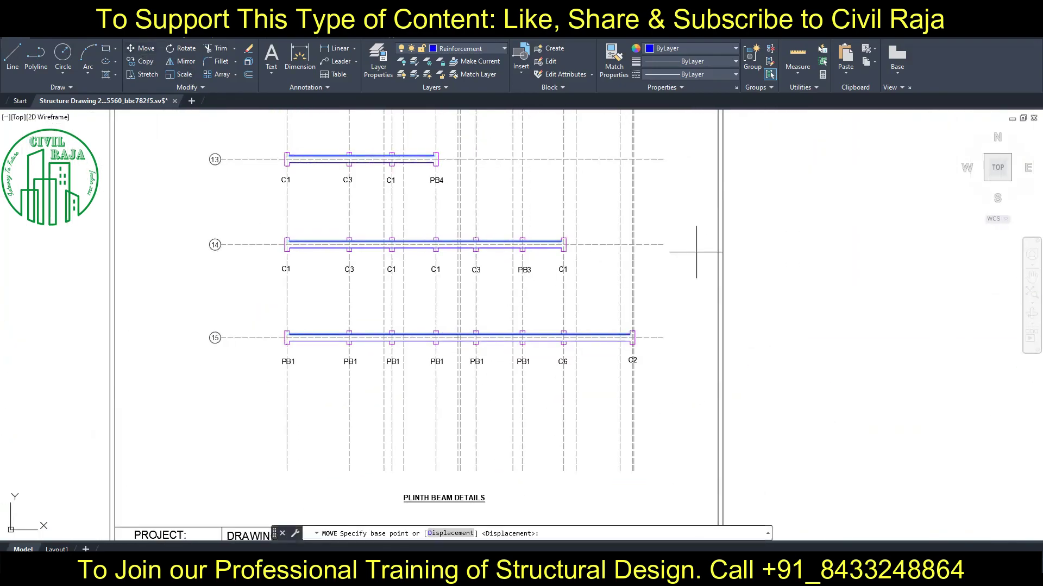
click(697, 247)
text(100)
key(Return)
scroll(445, 335, up, 5)
click(412, 366)
scroll(374, 296, down, 5)
scroll(361, 289, up, 5)
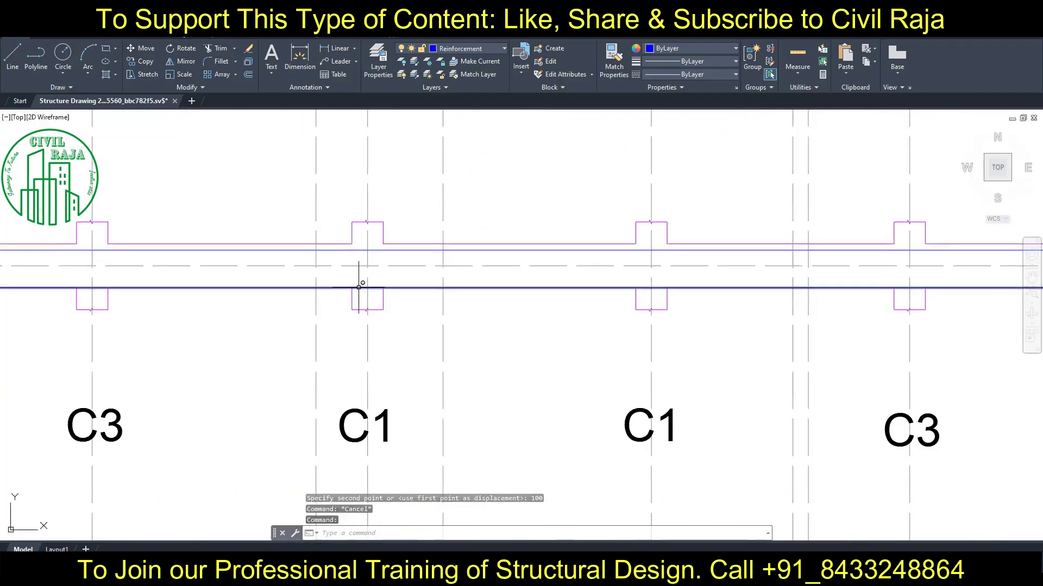
key(Escape)
scroll(489, 311, up, 3)
scroll(490, 311, down, 5)
Cancel a second 100-unit move near the C2/C4 beam and open the lineweight list for a heavier weight.
middle_drag(601, 226, 473, 221)
scroll(472, 221, up, 4)
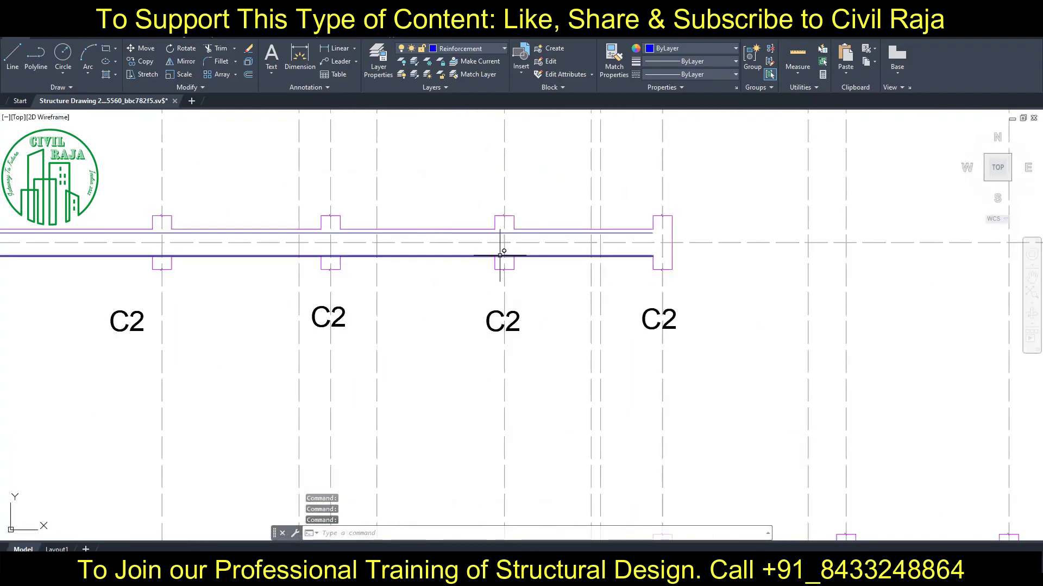
scroll(393, 170, up, 2)
scroll(395, 163, down, 3)
scroll(476, 244, down, 5)
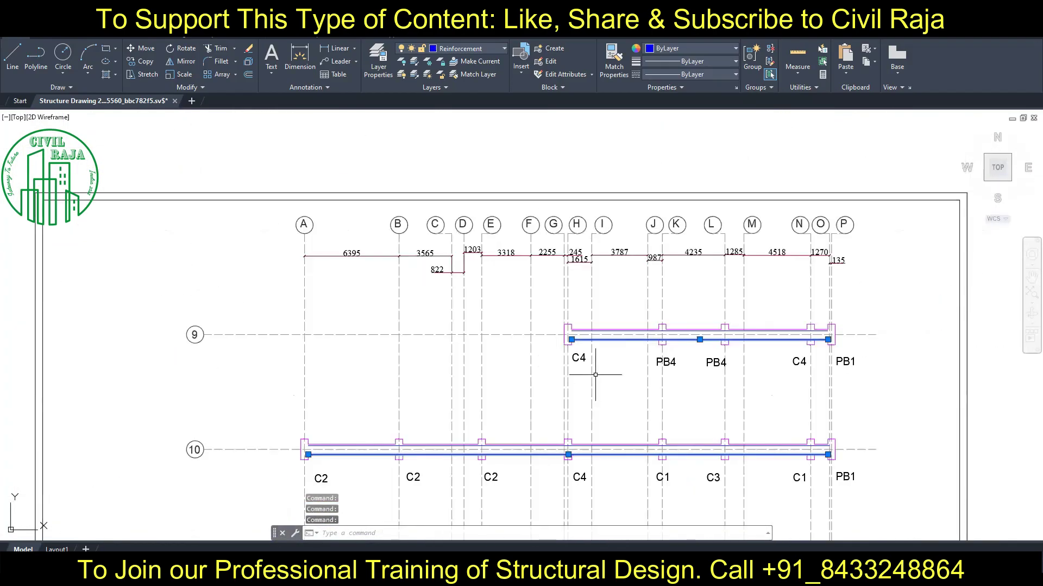
text(100)
key(Escape)
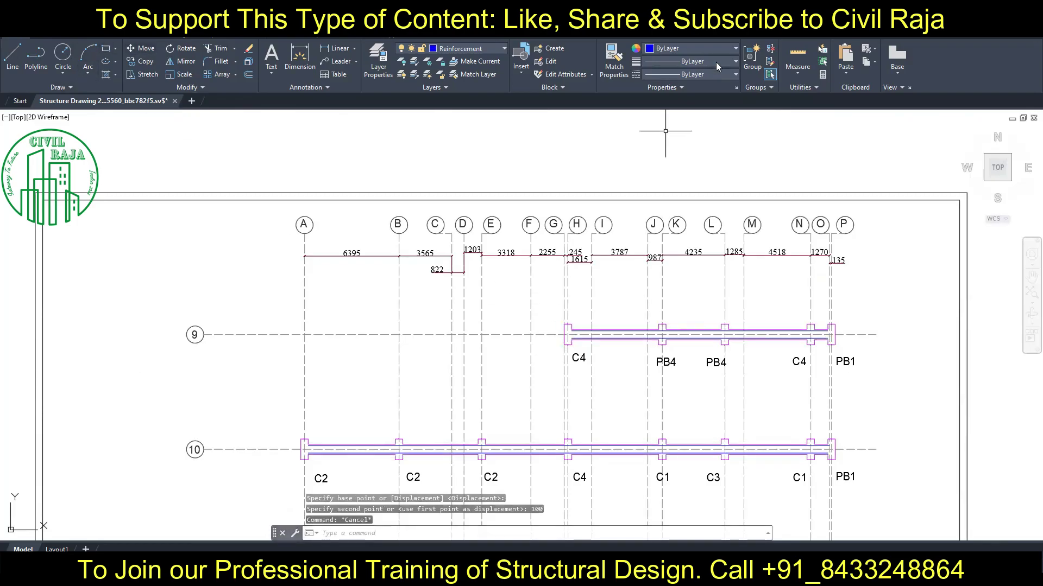
click(696, 61)
scroll(412, 268, down, 3)
scroll(484, 279, down, 3)
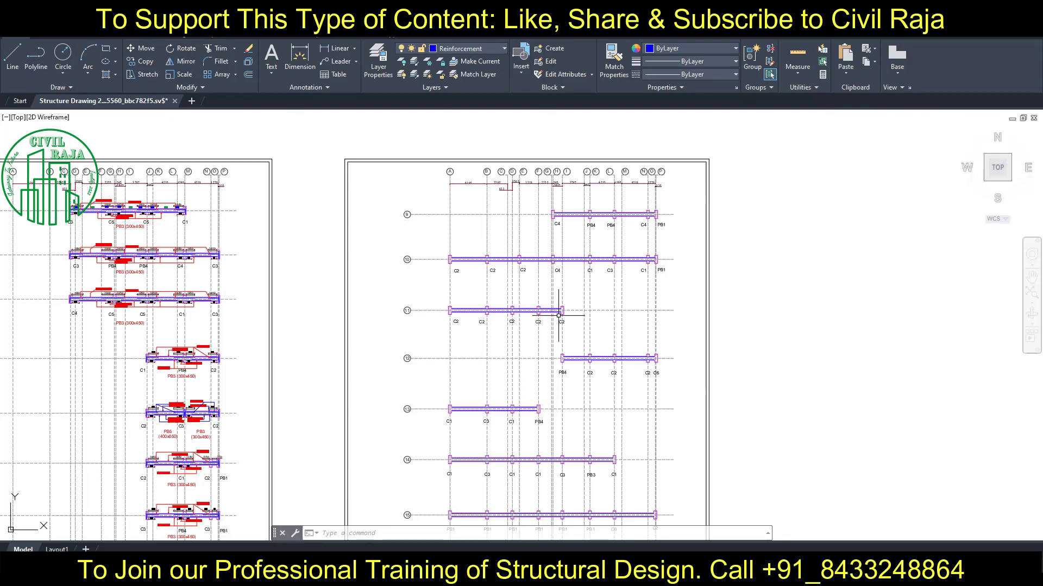
scroll(555, 330, up, 2)
Draw a horizontal reference line between grids 9 and 10, from left of grid A to beyond grid P.
scroll(600, 163, up, 1)
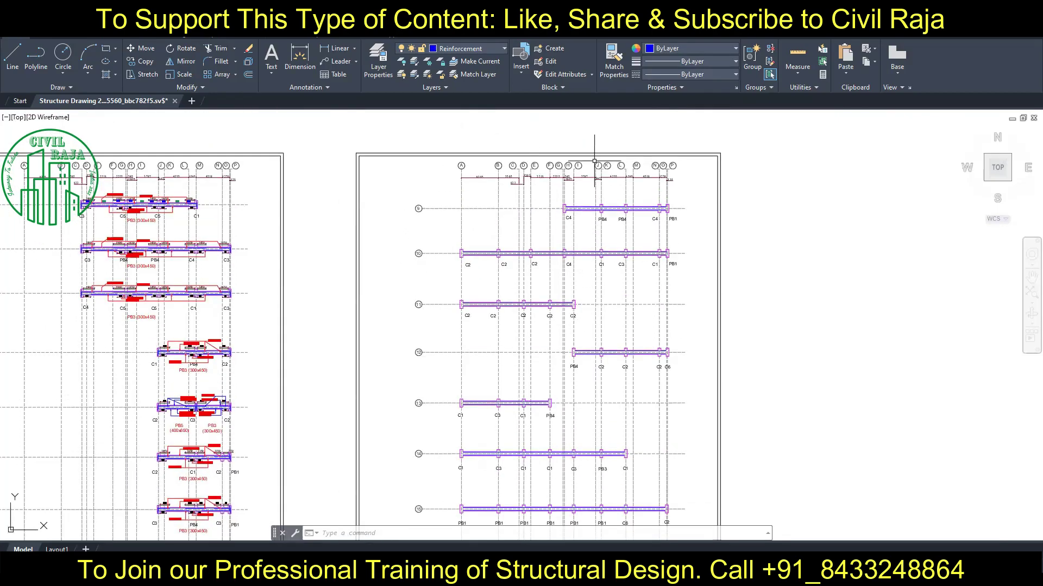
scroll(485, 212, up, 4)
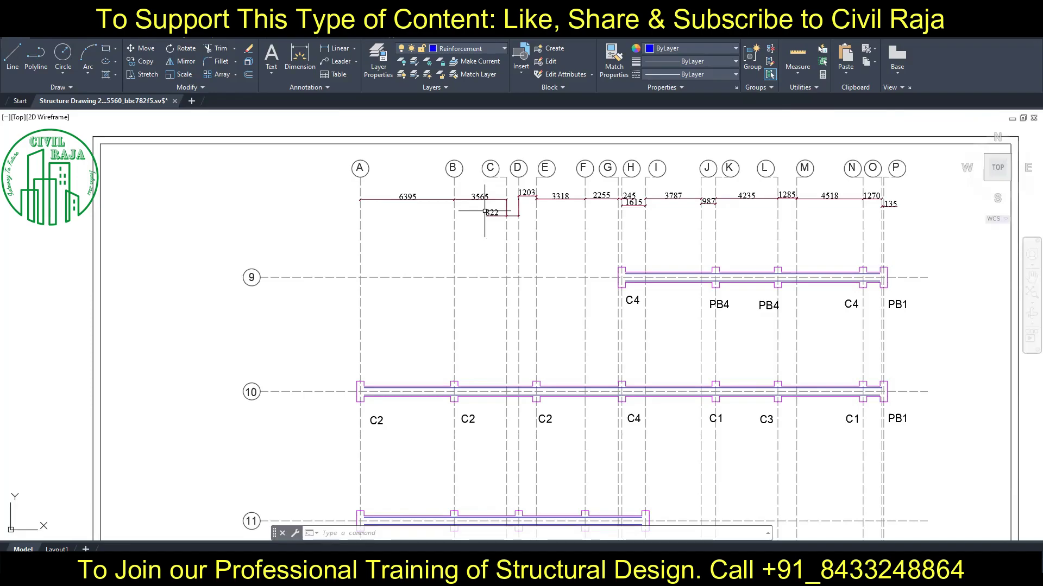
click(12, 54)
click(338, 329)
click(937, 329)
key(Escape)
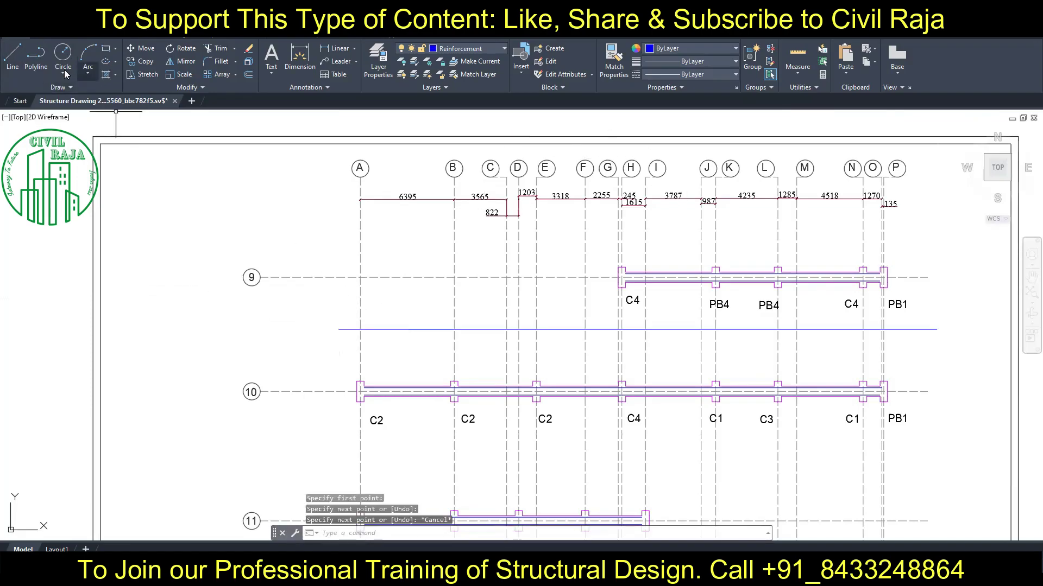
Dimension spans A–B, B–E, E–H, H–J, J–L, L–N along it (6395, 5590, 5818 onward).
click(300, 54)
click(360, 329)
click(455, 329)
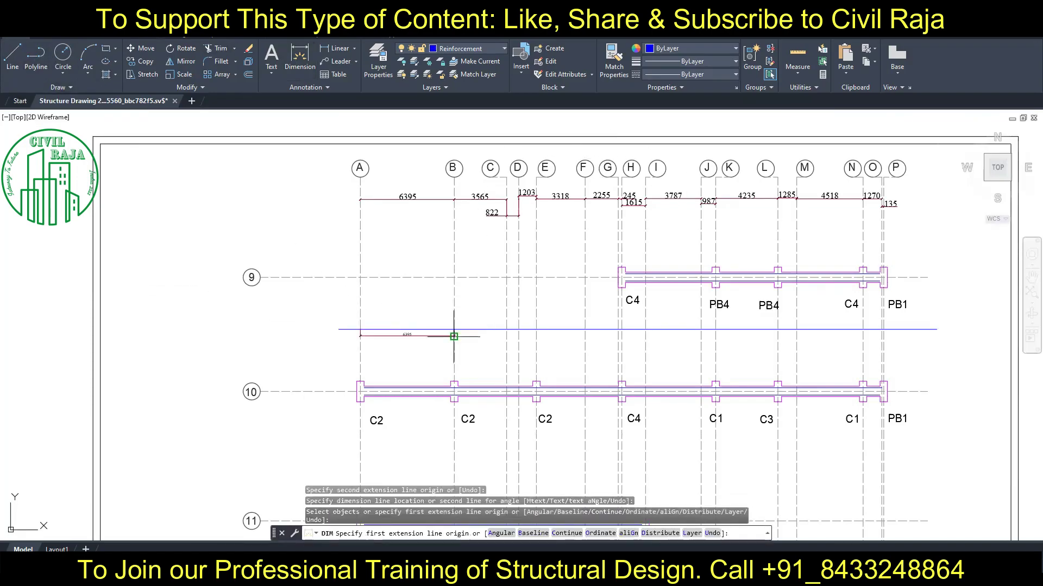
click(536, 329)
click(622, 329)
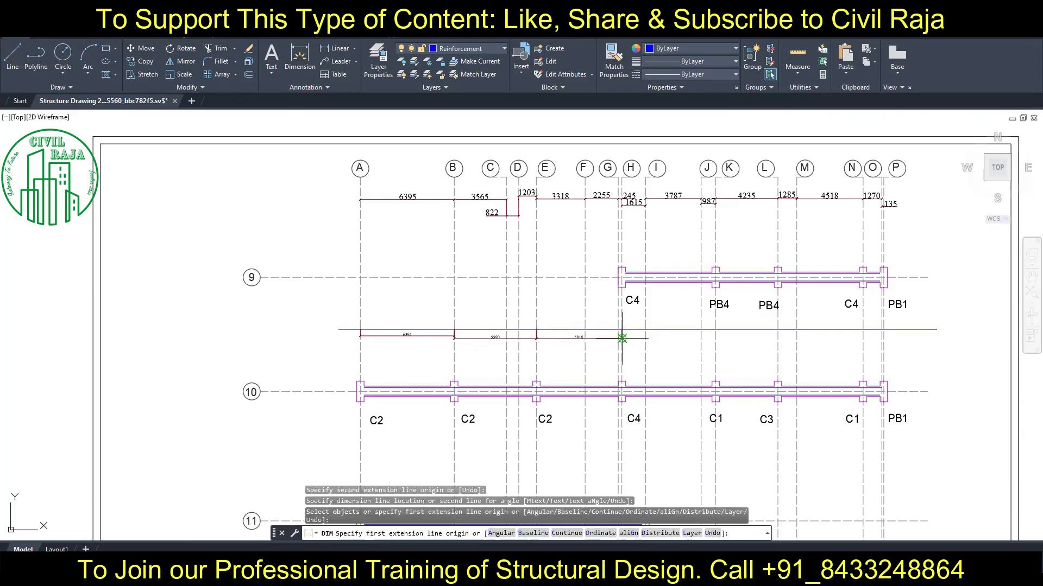
click(716, 333)
click(716, 338)
click(778, 341)
click(863, 342)
click(867, 343)
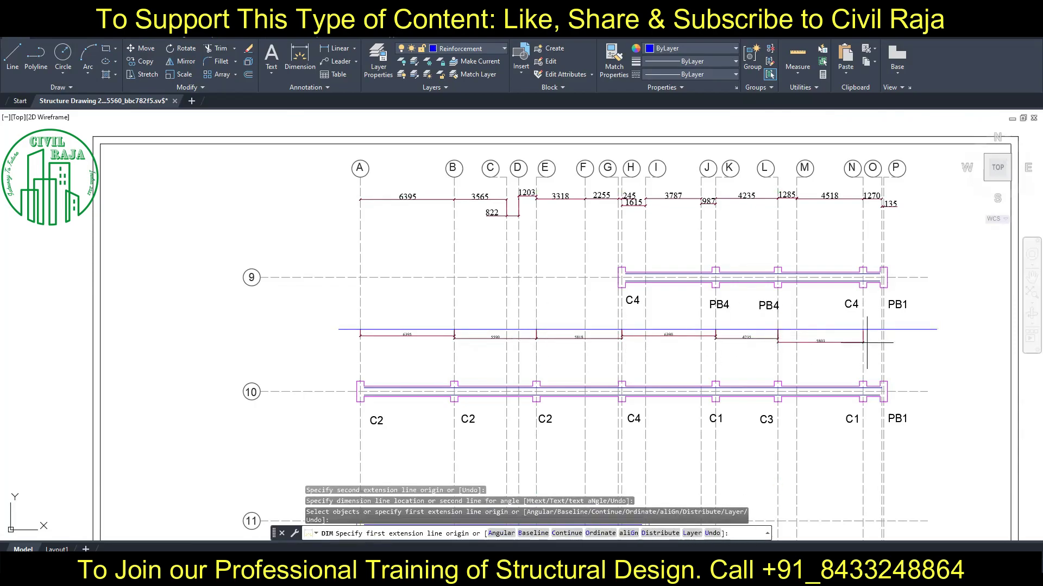
Pan to the grid-10 beam's left end and switch to the Title Block layer.
scroll(388, 418, up, 4)
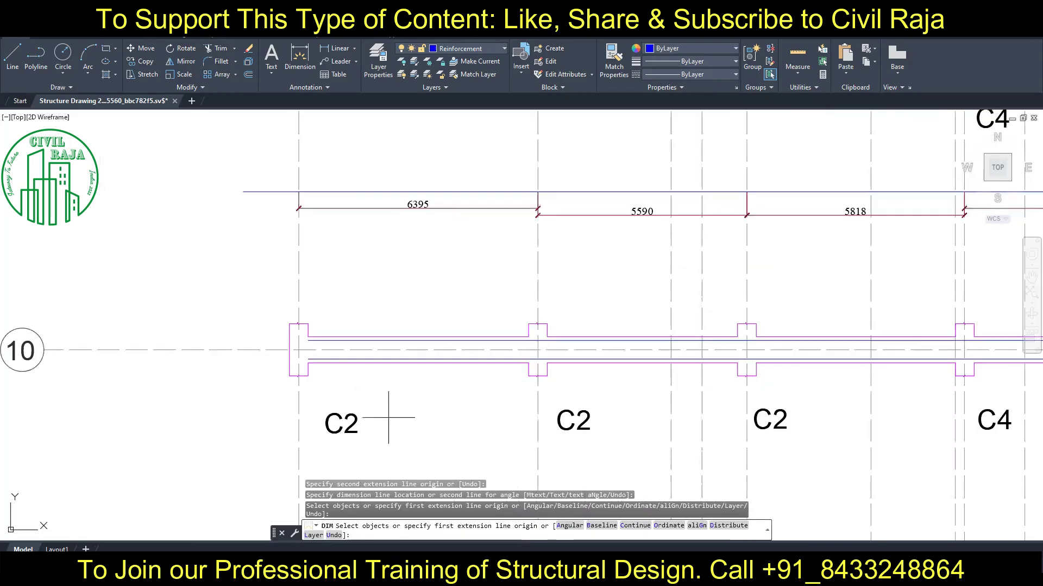
middle_drag(389, 418, 373, 352)
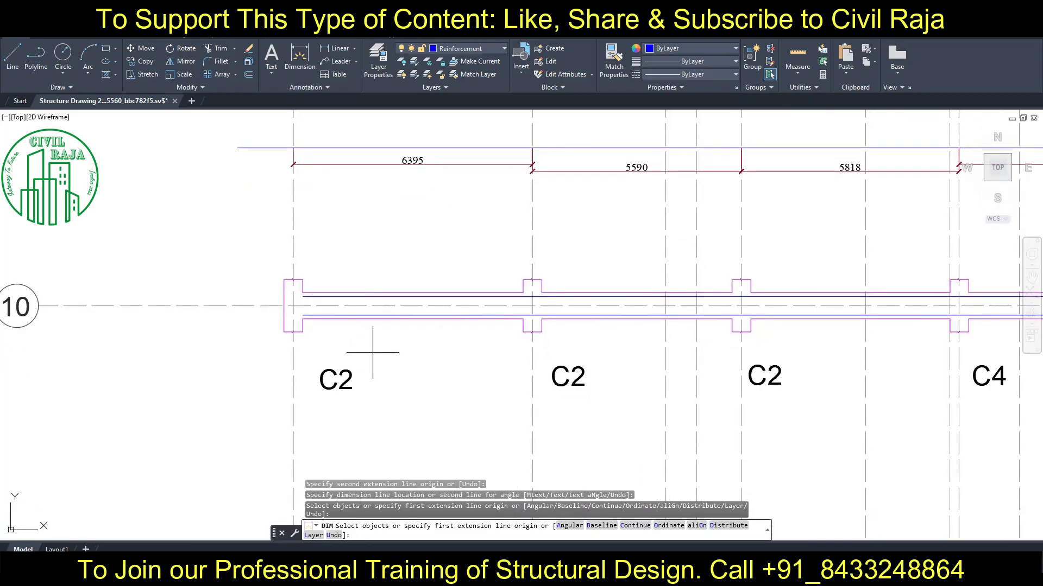
click(487, 48)
Make Title Block the current layer and try a C2 bar, cancelling the mistyped length.
click(475, 384)
click(303, 279)
text(1600)
key(Return)
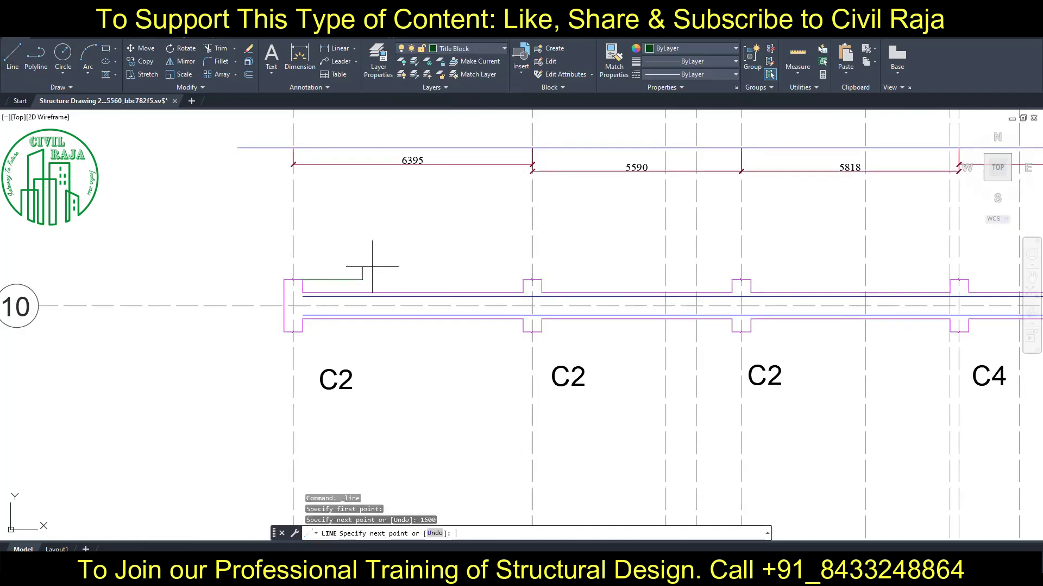
text(16)
key(Return)
text(.)
key(Return)
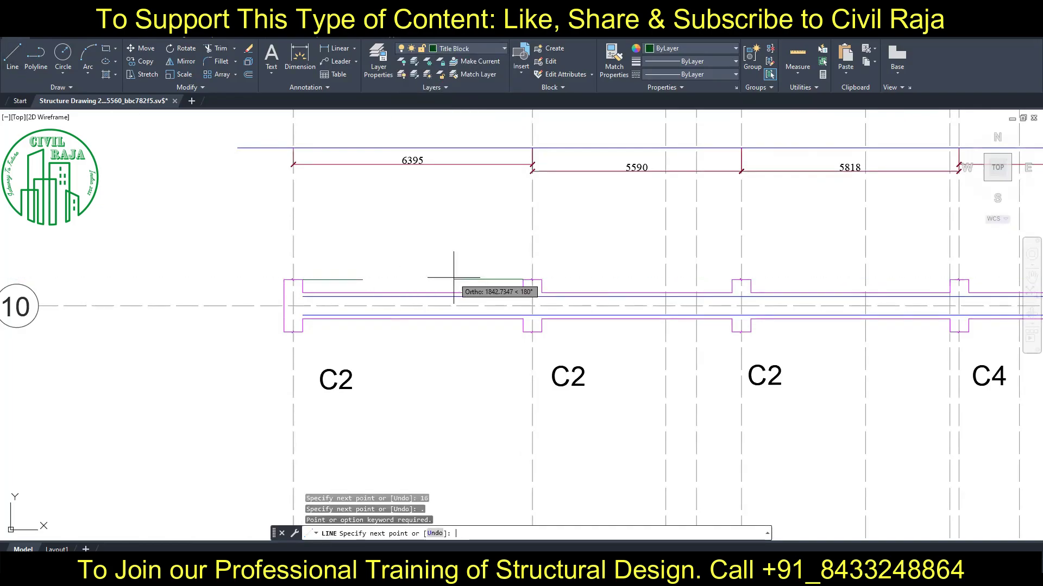
key(Escape)
key(Return)
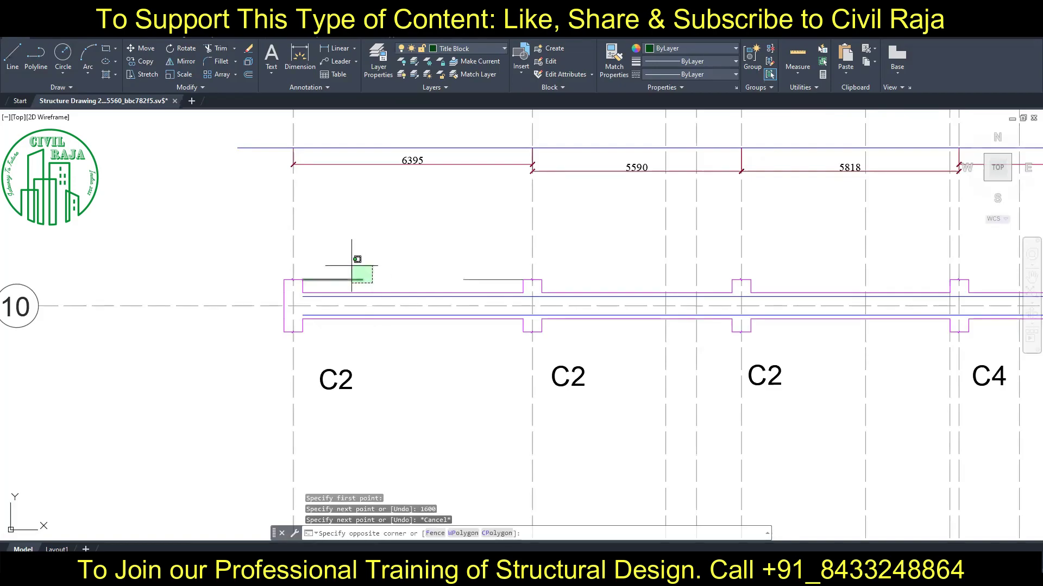
scroll(353, 260, down, 3)
scroll(360, 298, up, 3)
Draw extra bars at the grid-11 column corner and the grid-13 C1 and C3 columns.
click(304, 328)
key(Escape)
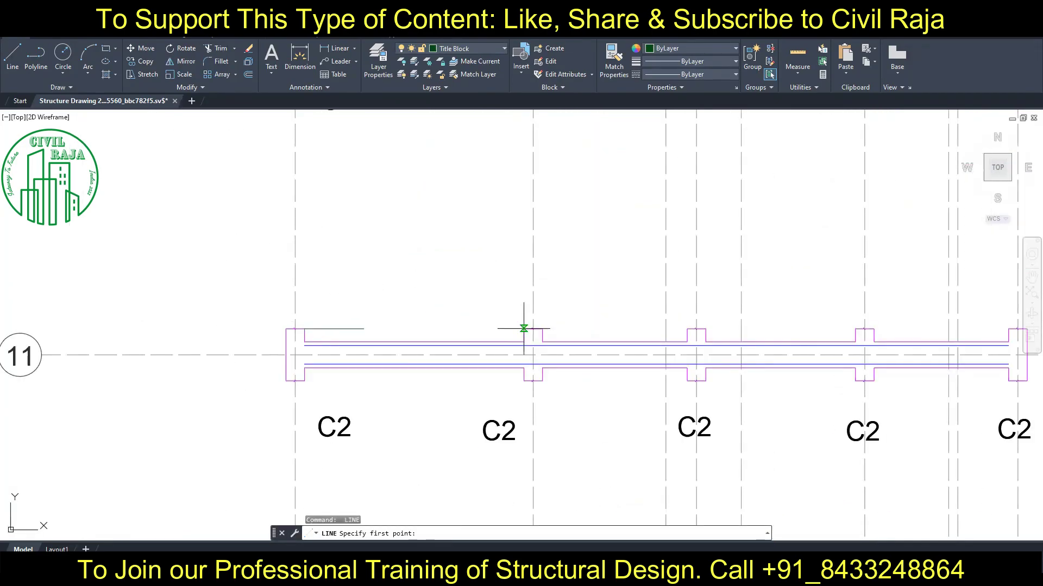
scroll(525, 326, down, 3)
scroll(336, 333, up, 3)
key(Return)
click(330, 332)
click(367, 333)
key(Return)
key(Return)
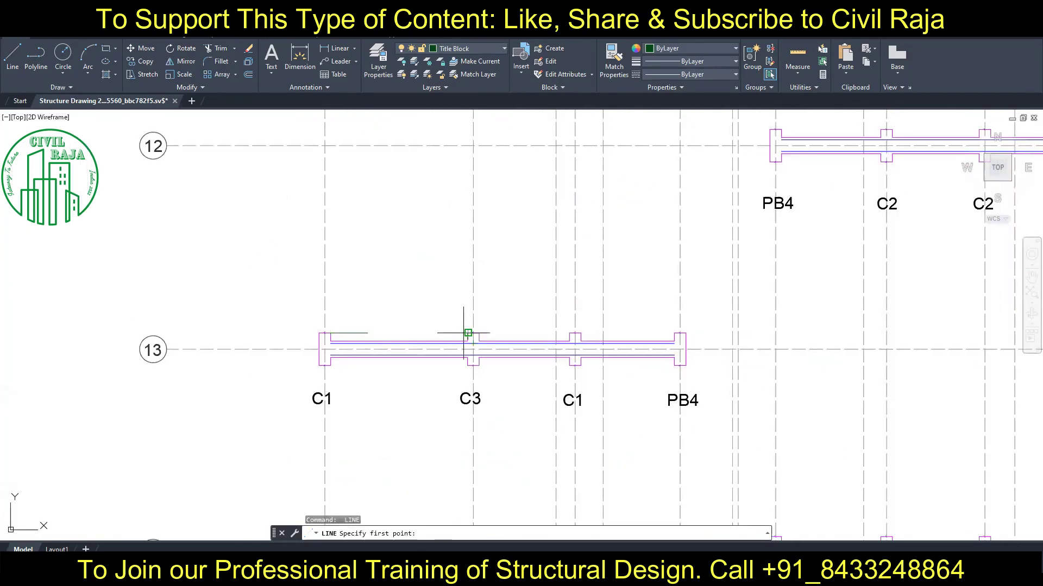
Draw extra bars at the grid-14 C1 and C3 columns.
middle_drag(464, 333, 477, 206)
click(345, 409)
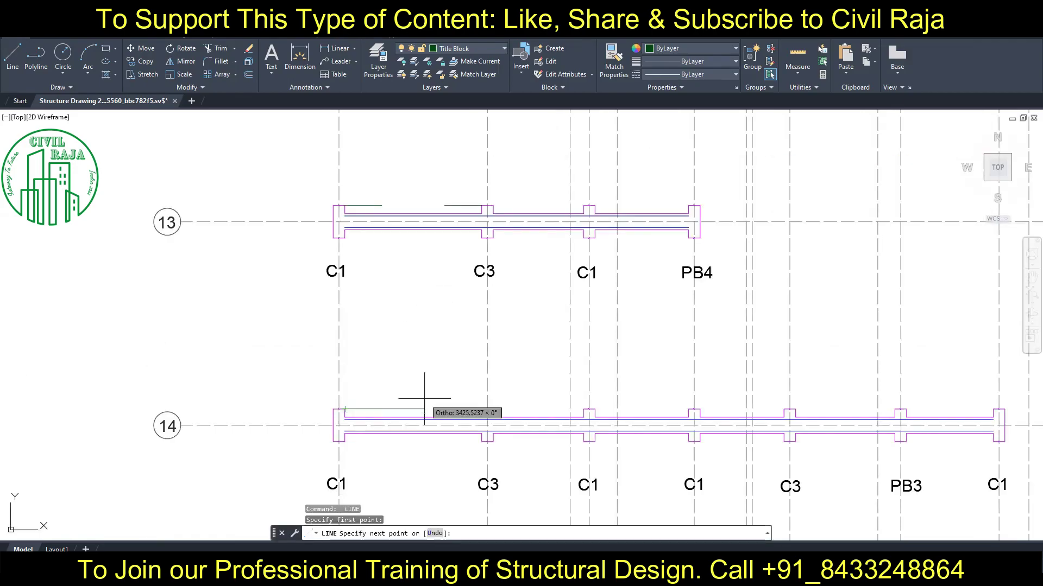
click(382, 409)
key(Return)
key(Return)
click(481, 409)
click(446, 380)
key(Return)
key(Return)
Draw two extra bars at the grid-15 left column and the next column.
middle_drag(345, 516, 353, 244)
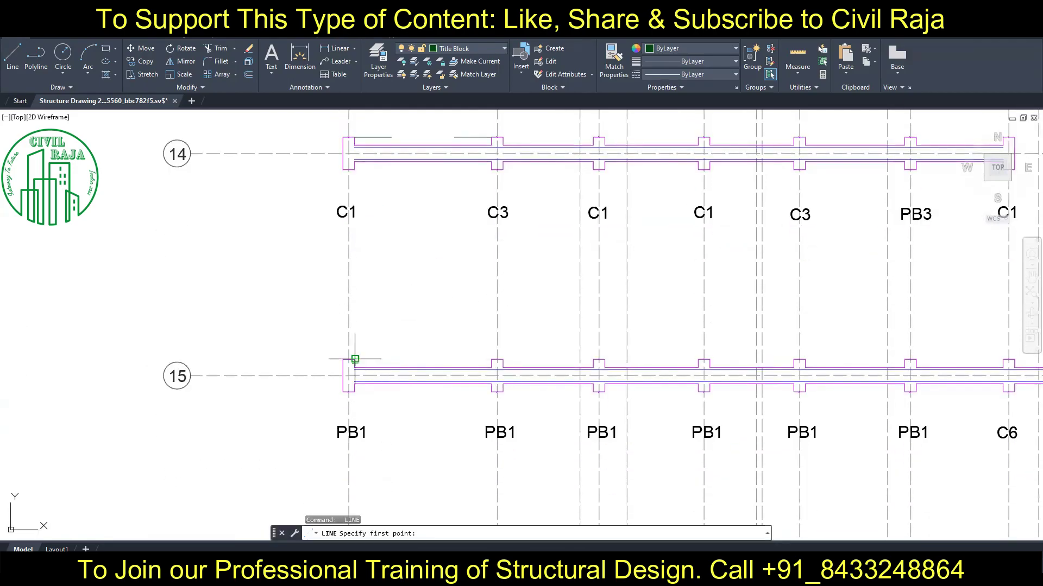
click(354, 359)
click(391, 353)
key(Return)
key(Return)
click(492, 359)
click(454, 359)
key(Return)
scroll(454, 359, down, 2)
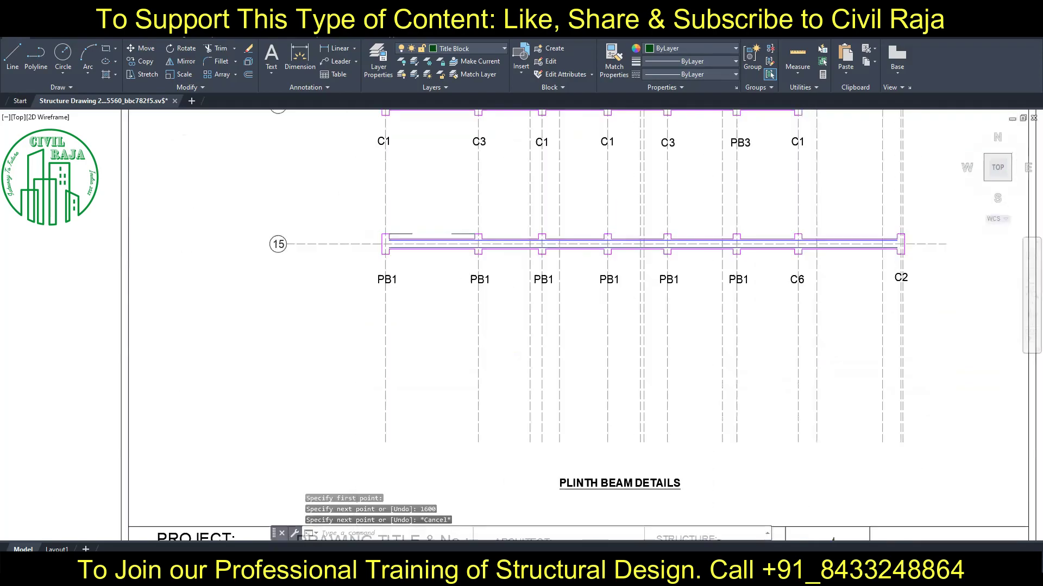
scroll(412, 316, up, 4)
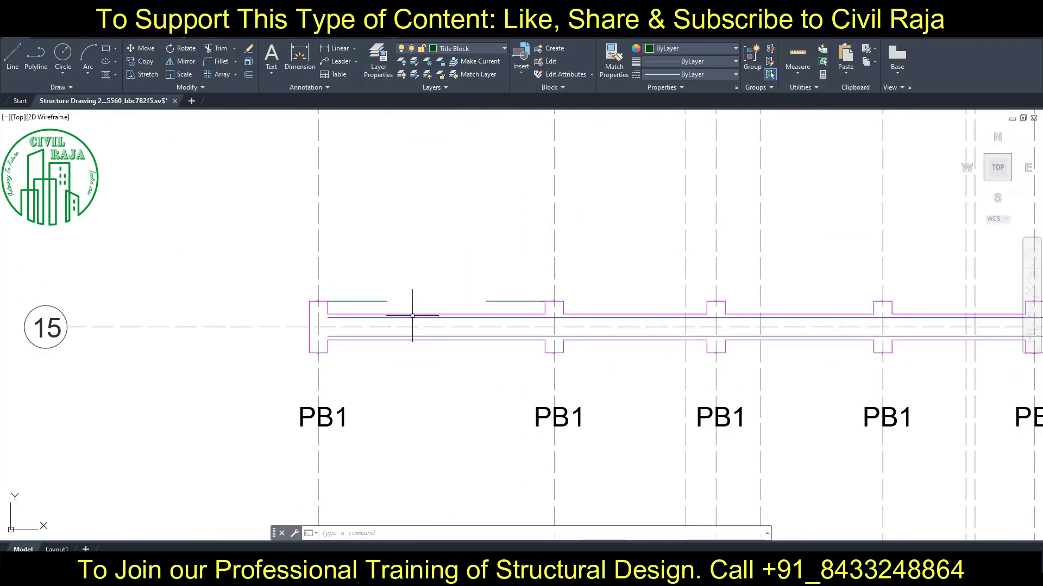
Draw a 1050 extra bar from the grid-15 beam corner.
key(Return)
click(327, 353)
text(1050)
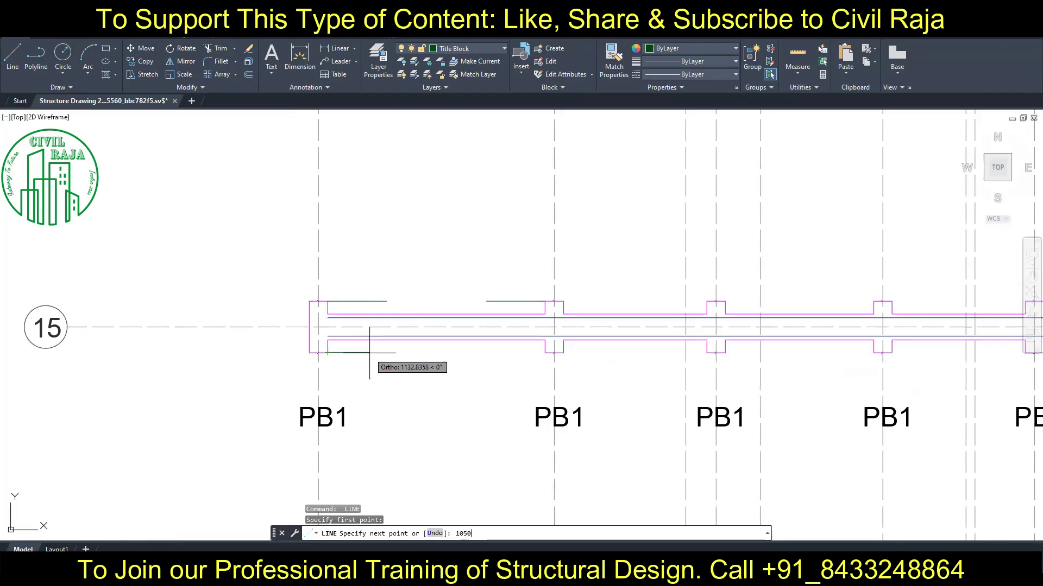
key(Return)
key(Return)
key(Return)
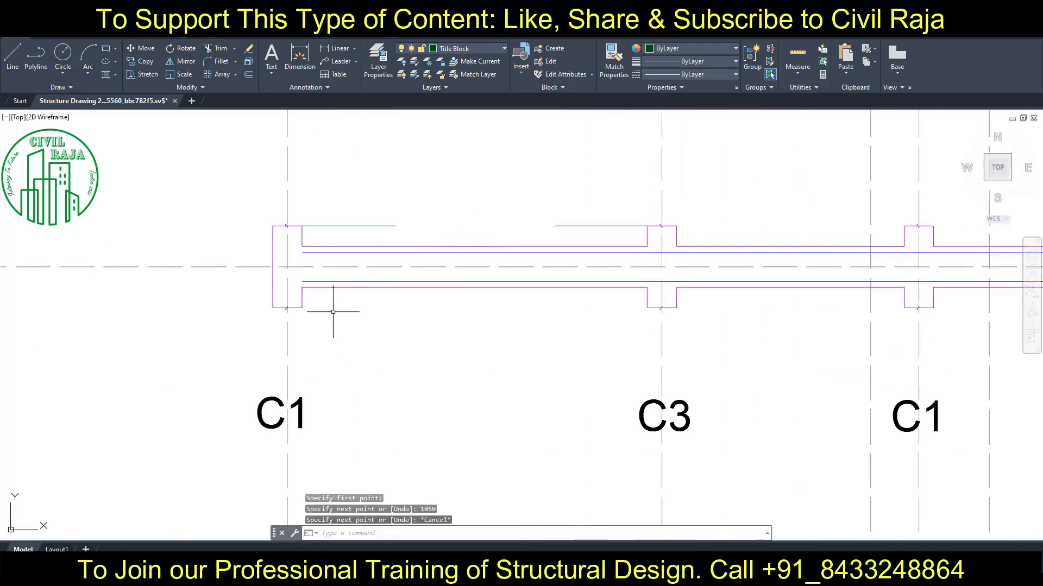
Draw a 1050 extra bar from C1's beam edge.
key(space)
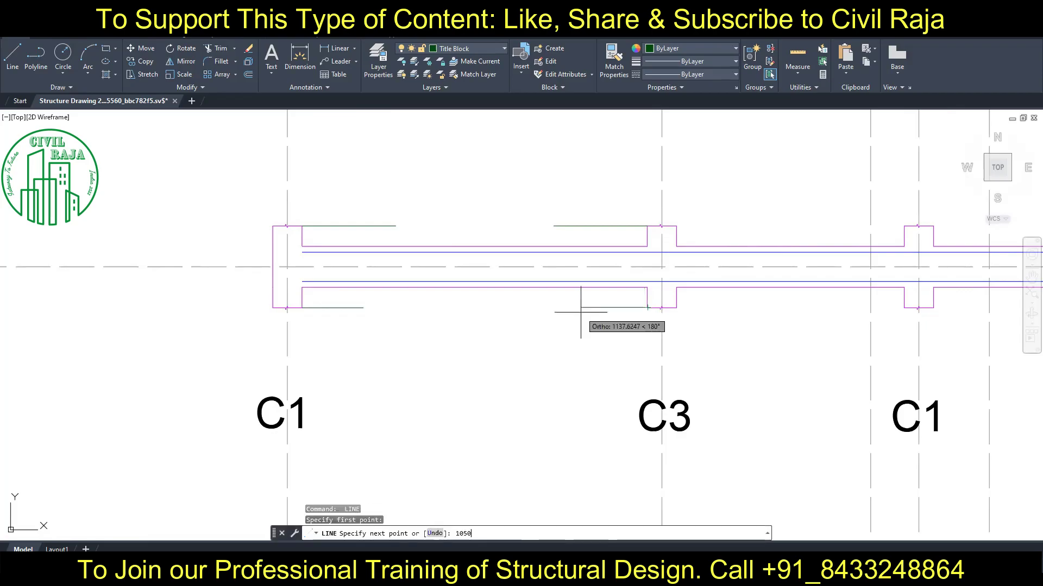
scroll(442, 373, down, 2)
click(361, 235)
text(1050)
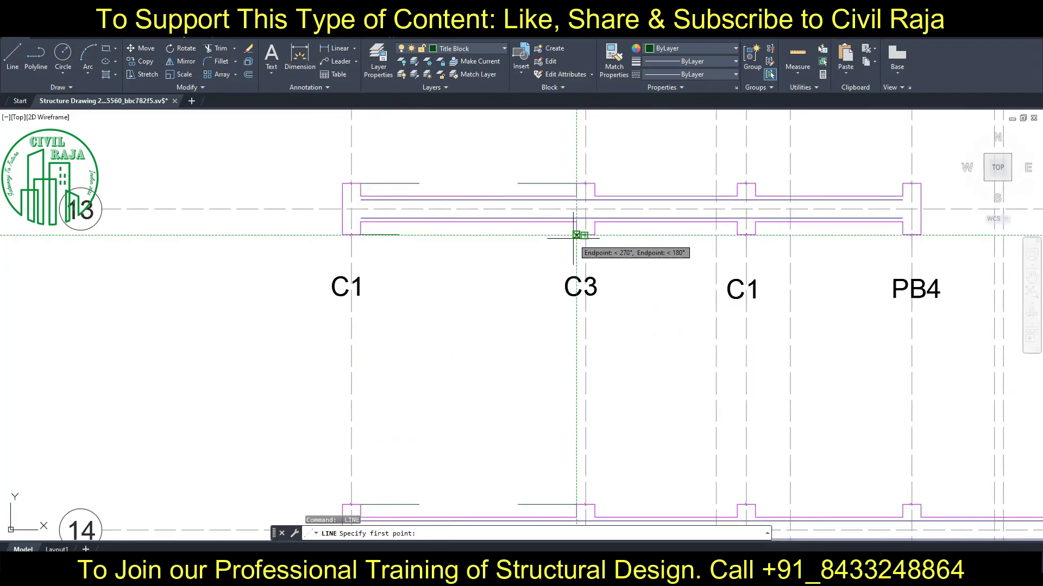
key(Return)
key(Escape)
scroll(422, 312, down, 3)
scroll(372, 292, up, 3)
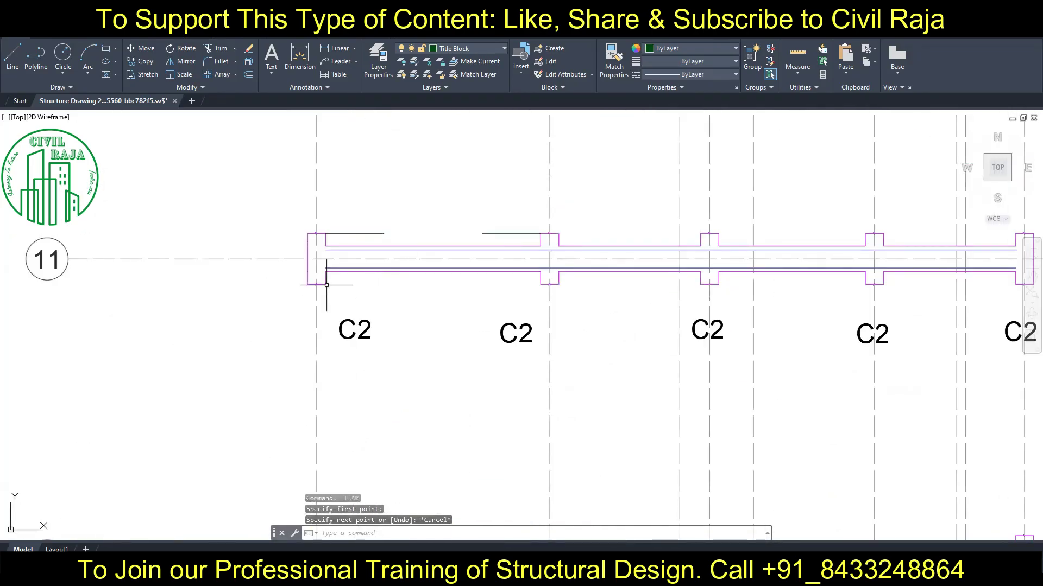
scroll(424, 237, down, 3)
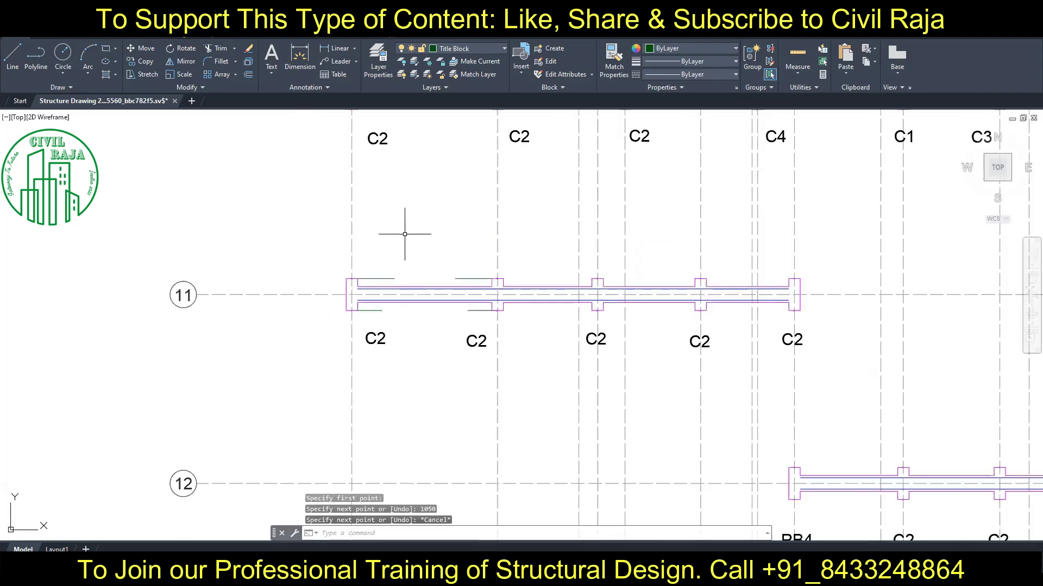
scroll(334, 287, up, 5)
Draw a 1050 extra bar at the C2 support beam corner.
key(space)
click(320, 276)
text(1050)
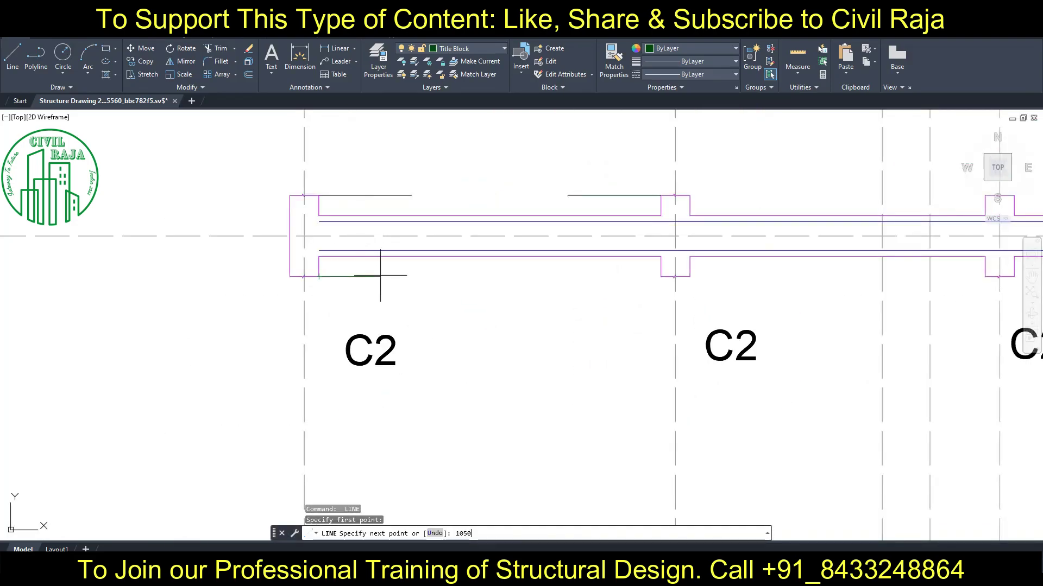
key(Return)
key(Return)
scroll(577, 284, down, 5)
scroll(458, 256, up, 2)
scroll(406, 265, up, 3)
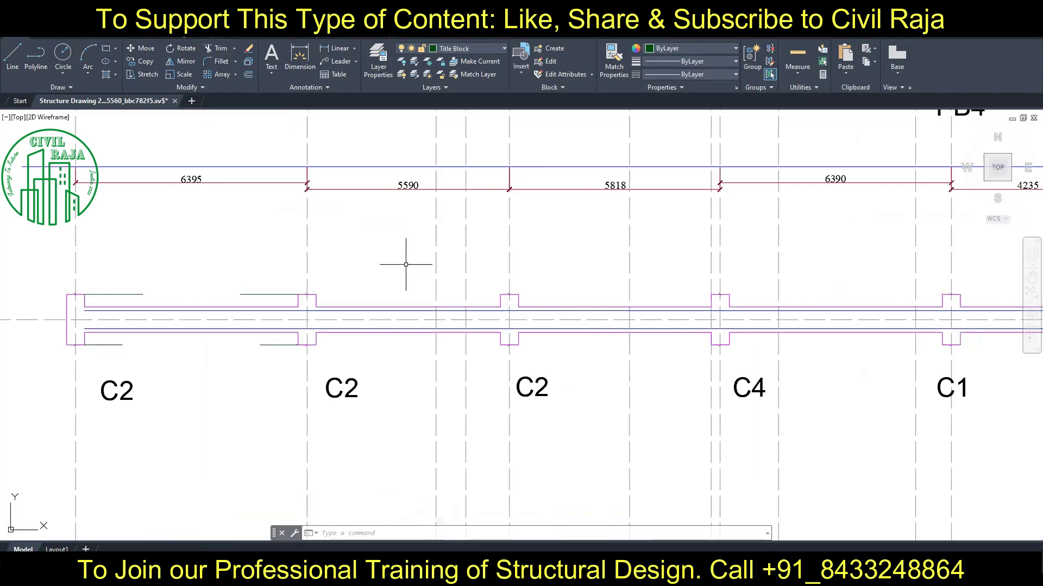
Draw a 1400 extra bar from the beam corner.
key(space)
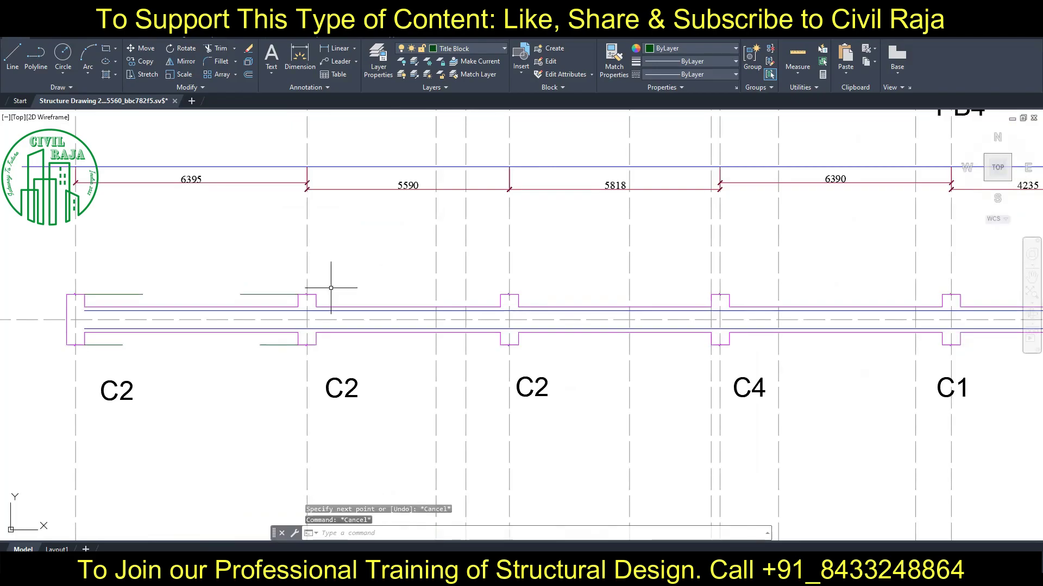
click(316, 294)
text(14000)
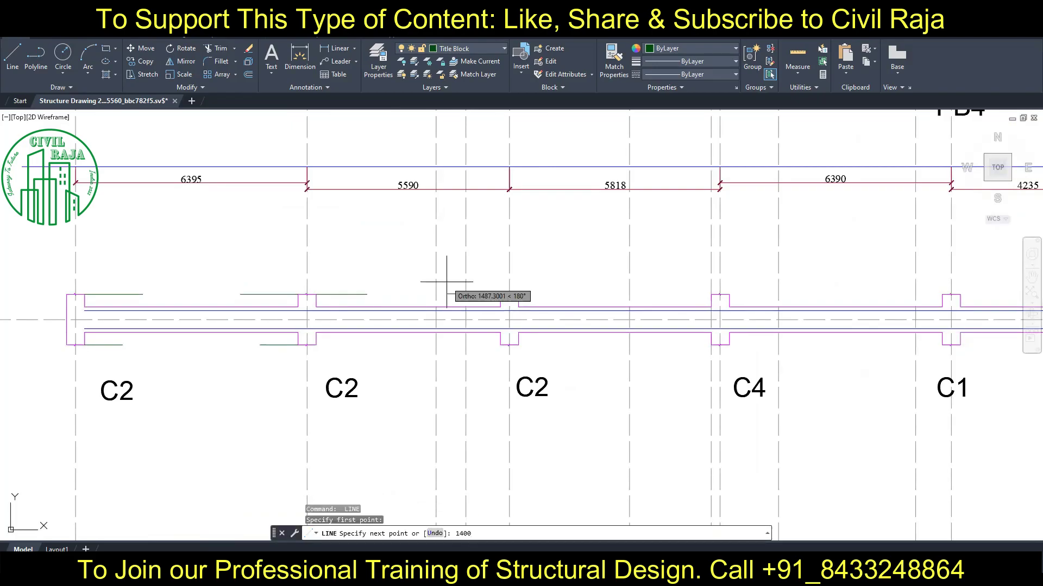
scroll(446, 282, down, 3)
scroll(361, 419, up, 4)
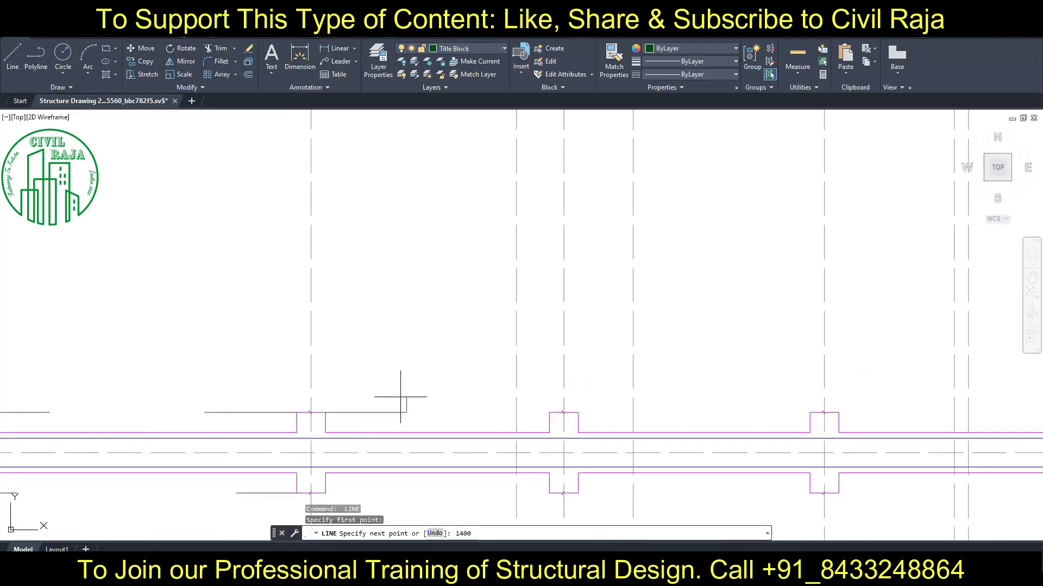
scroll(500, 413, down, 3)
middle_drag(453, 424, 454, 284)
key(Return)
key(Escape)
scroll(390, 422, up, 3)
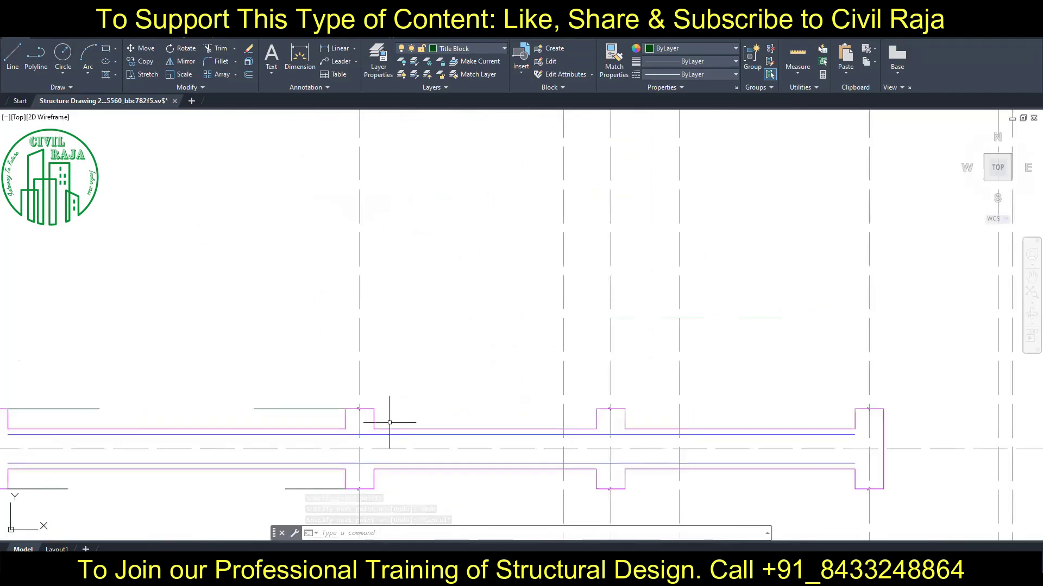
Draw a 1400 extra bar on the grid-13 beam after cancelling a misplaced start.
key(Return)
click(596, 409)
key(Escape)
scroll(474, 419, down, 5)
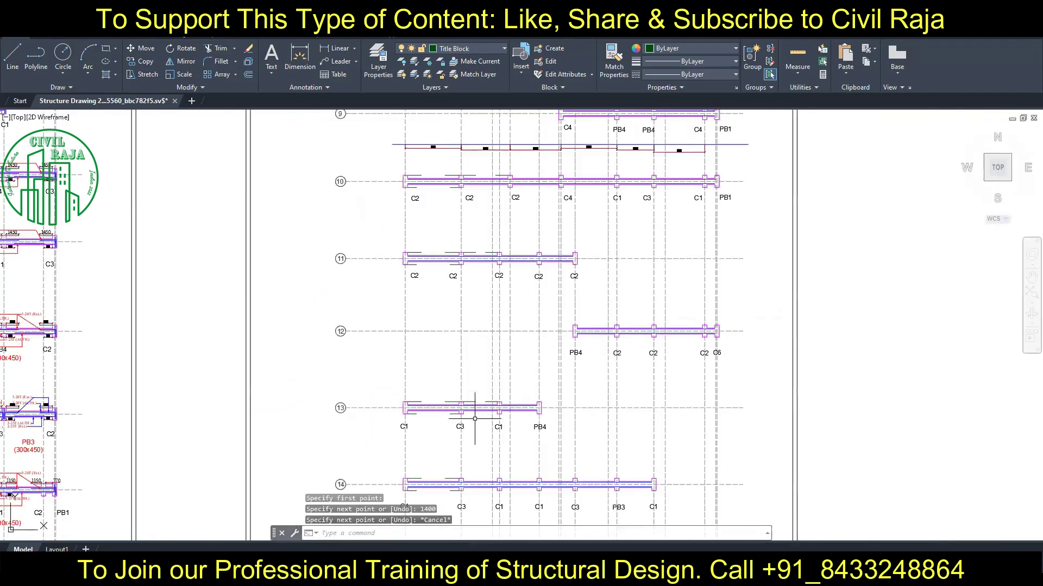
scroll(475, 419, up, 4)
scroll(431, 427, up, 2)
key(Return)
click(423, 414)
text(1400)
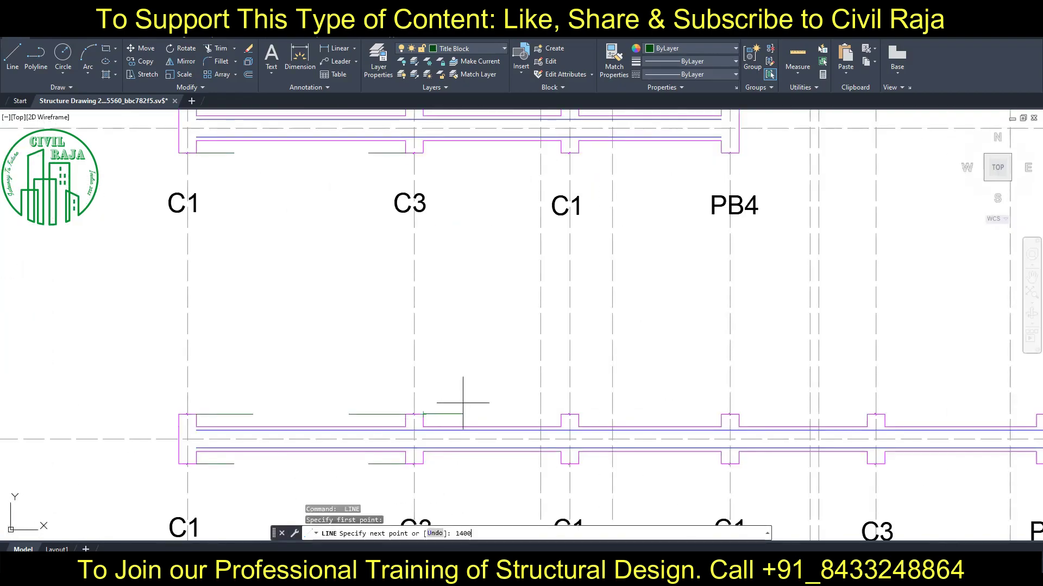
key(Return)
key(Escape)
scroll(462, 403, down, 3)
scroll(465, 379, up, 3)
Draw extra bars of 1140 and 900 from two column corners.
key(Return)
click(409, 375)
text(1140)
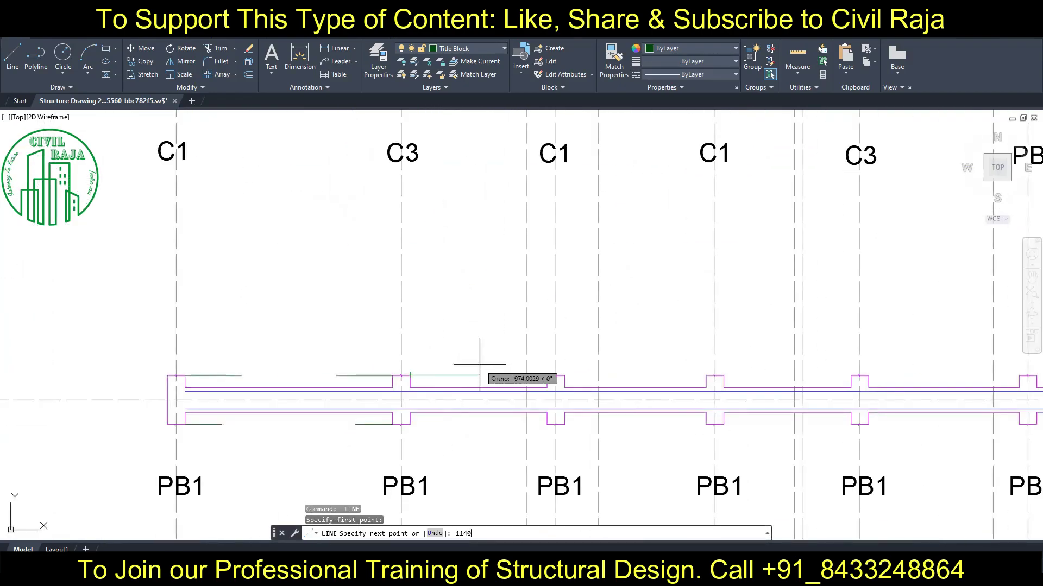
key(Return)
key(Escape)
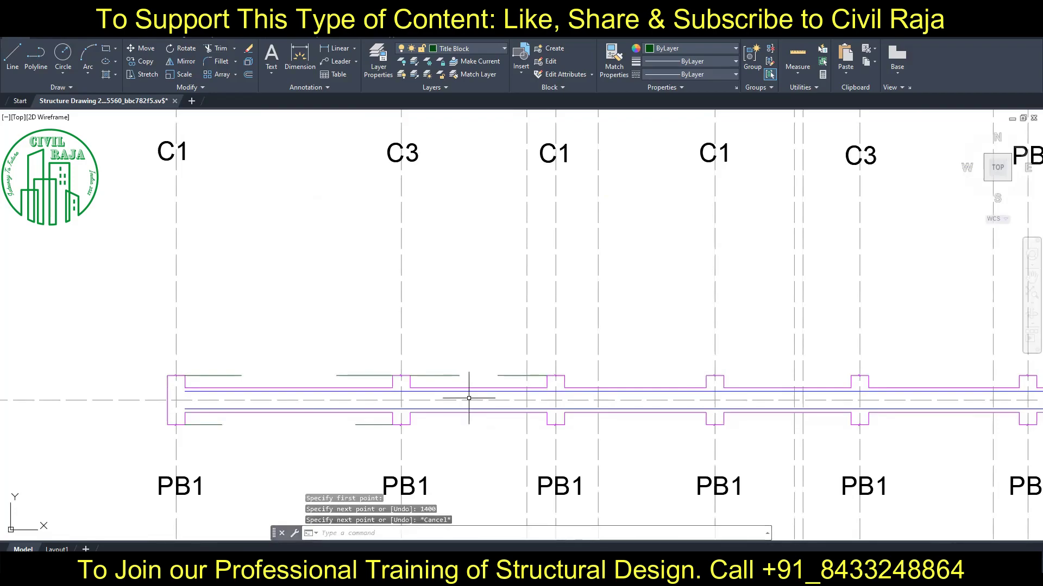
key(Return)
click(547, 425)
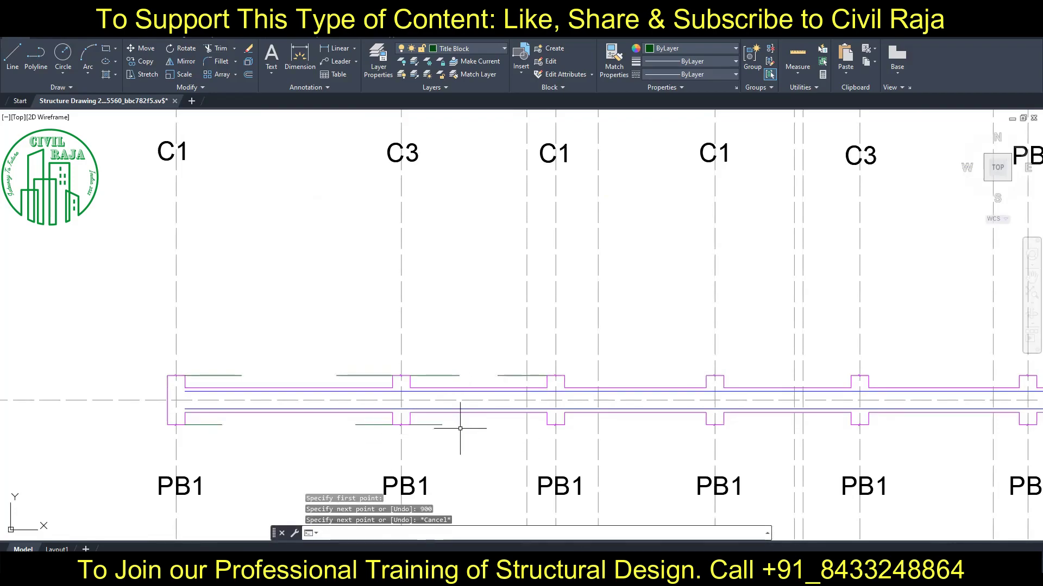
text(900)
key(Return)
key(Escape)
scroll(438, 303, down, 5)
scroll(358, 345, up, 5)
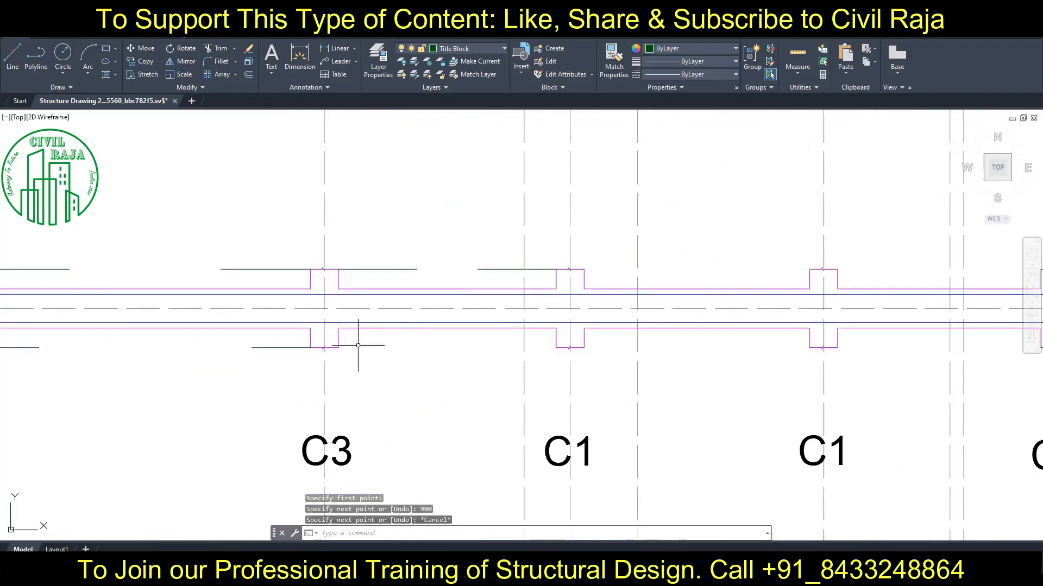
Pan to the PB4 end of the beam and bring beam rows 11 to 13 into view.
middle_drag(358, 345, 347, 314)
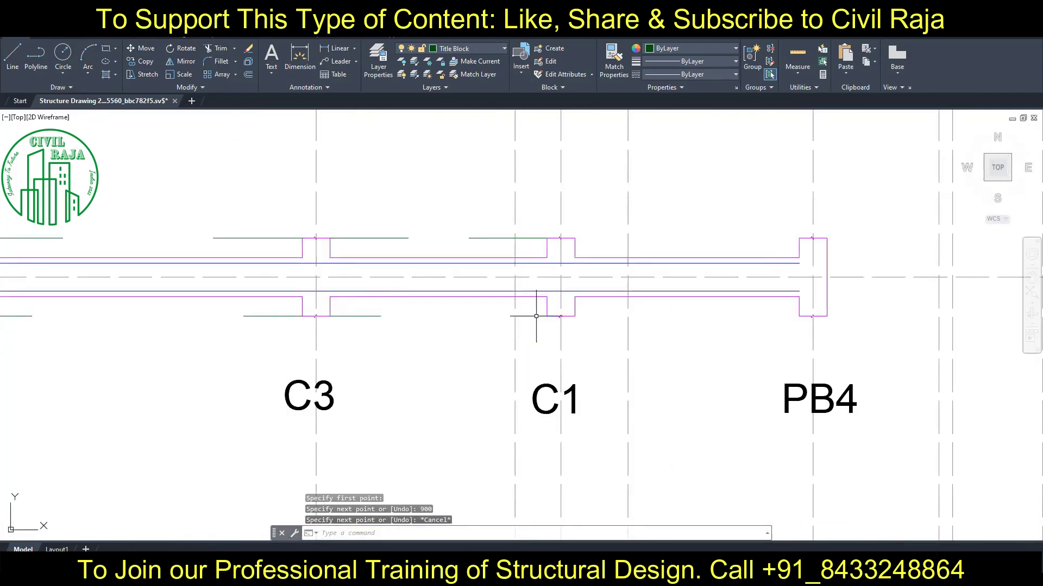
scroll(536, 316, down, 5)
scroll(414, 233, up, 5)
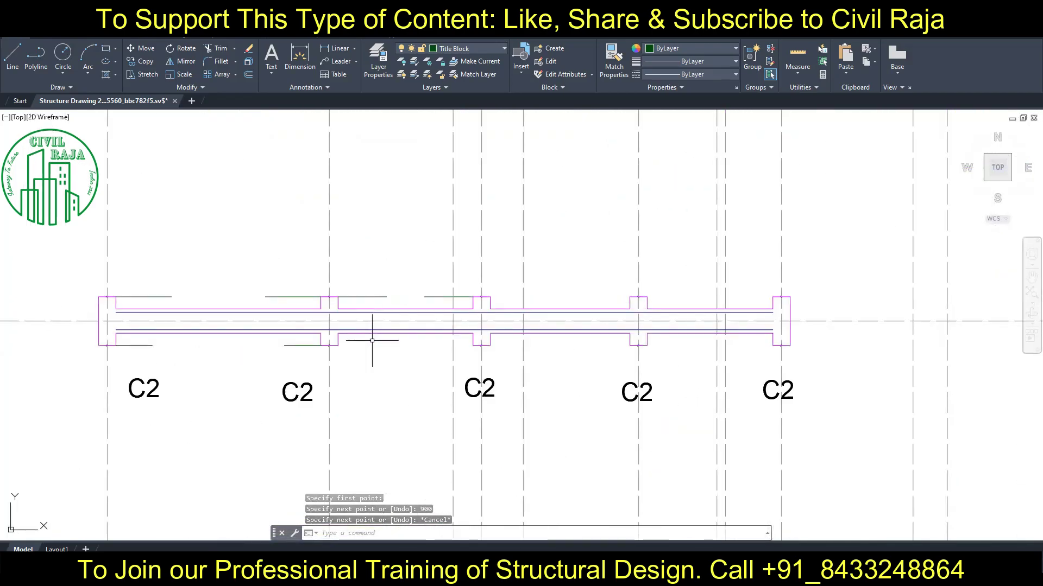
key(space)
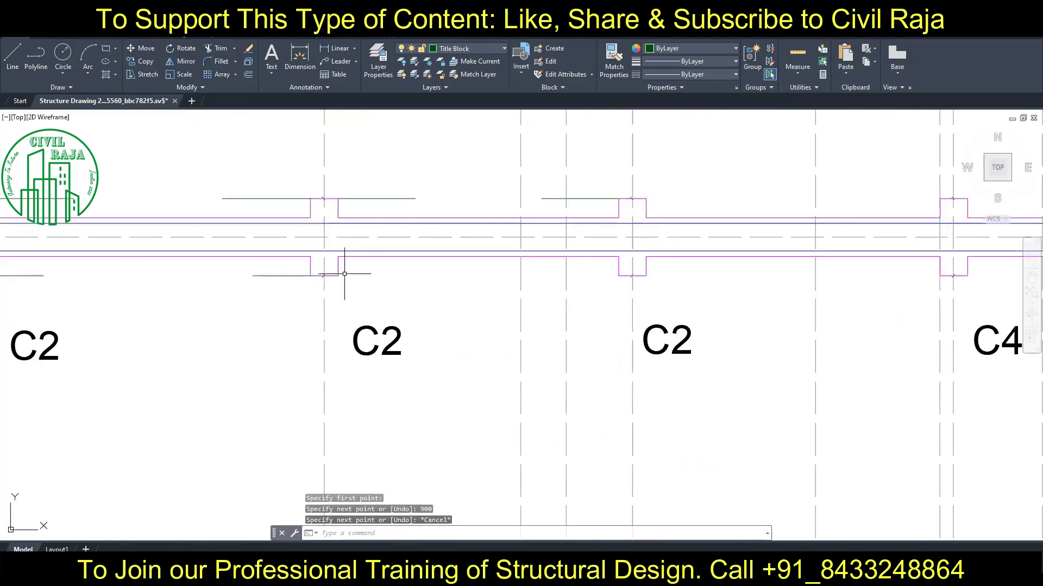
scroll(419, 272, down, 4)
scroll(415, 227, up, 2)
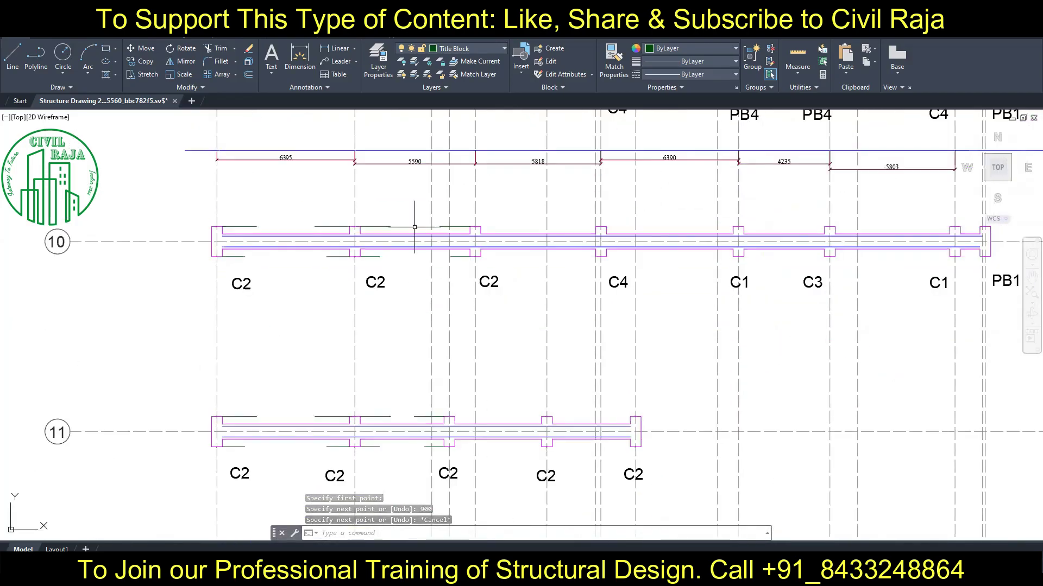
scroll(507, 233, down, 2)
mouse_move(529, 519)
middle_down()
mouse_move(517, 249)
mouse_move(517, 473)
middle_up()
scroll(529, 228, up, 2)
scroll(528, 206, up, 2)
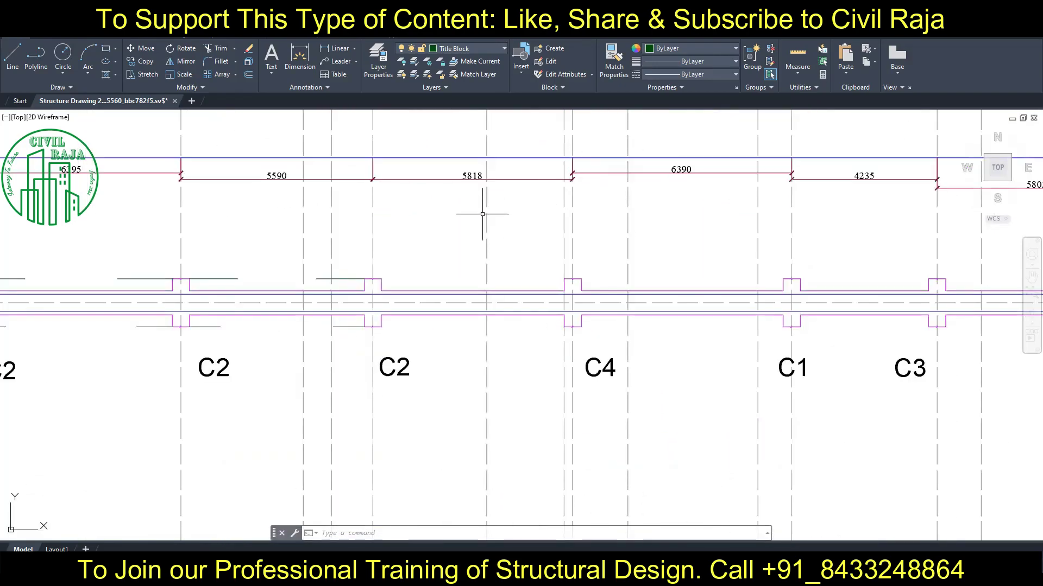
Draw a 1450 bar and a 950 bar at the C2 column supports.
key(l)
key(Return)
click(382, 279)
key(Return)
key(Escape)
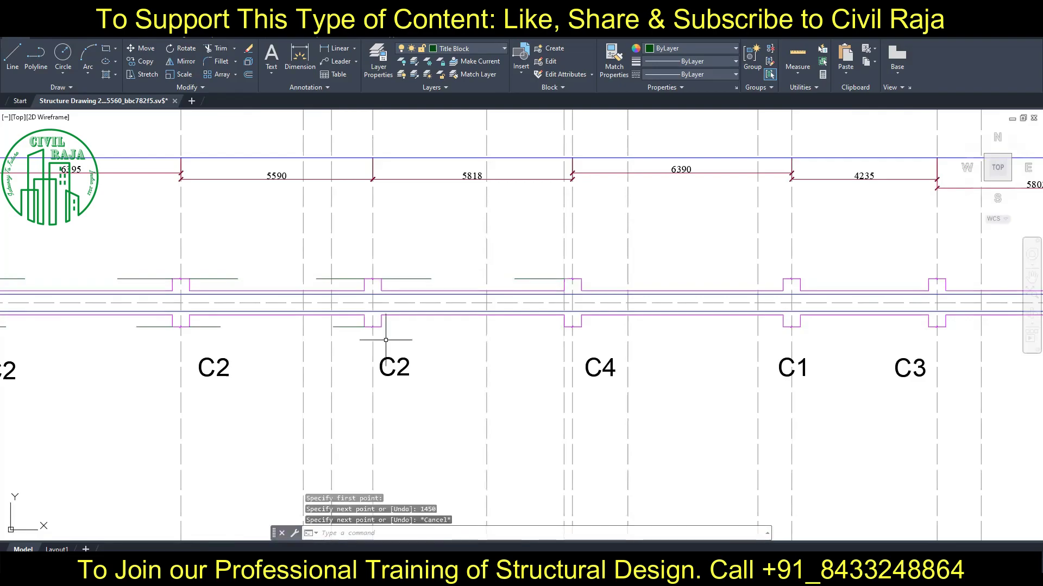
key(l)
key(Return)
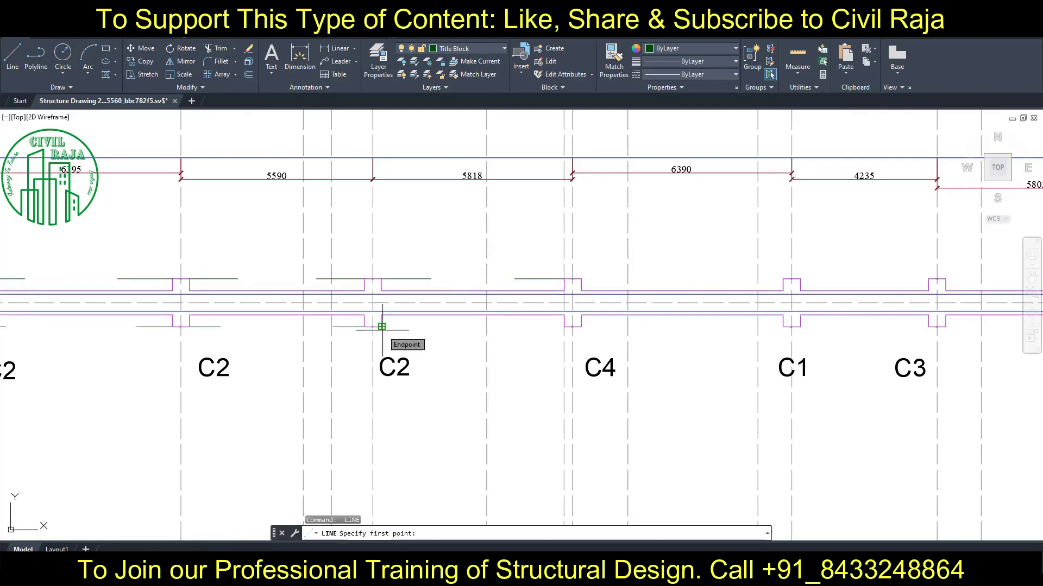
click(382, 326)
text(950)
key(Return)
key(Escape)
scroll(421, 279, down, 4)
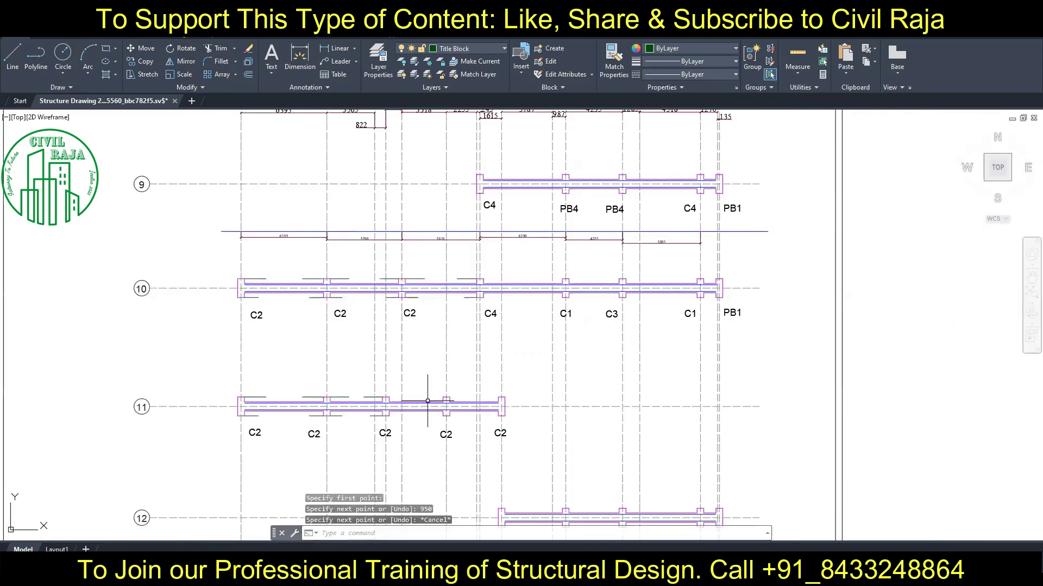
scroll(423, 380, up, 2)
Dimension the chained 4520 and 4115 spans between column lines above grid 11.
key(l)
key(Return)
key(Escape)
text(dim)
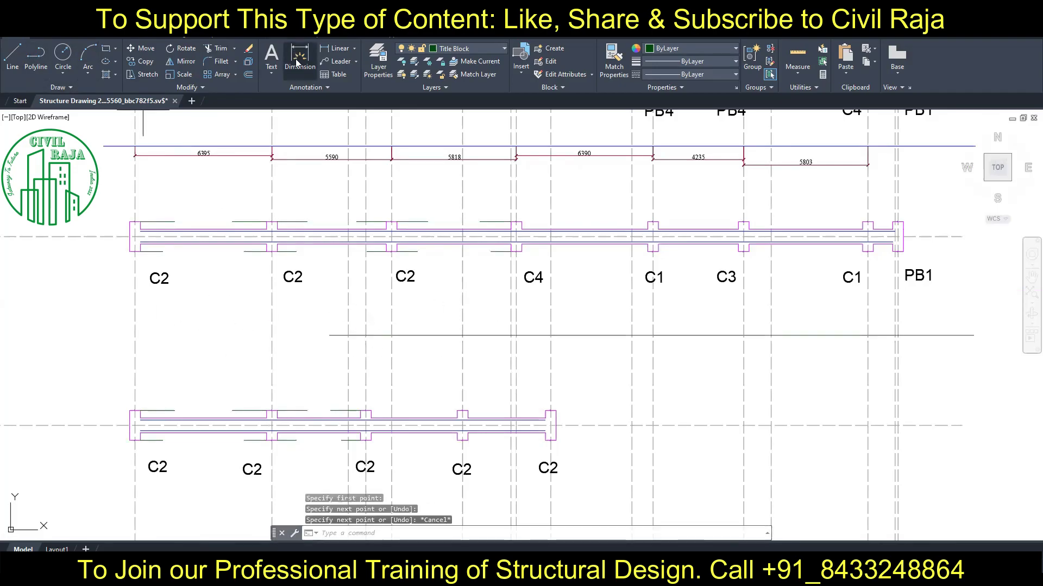
key(Return)
click(366, 337)
click(462, 338)
click(412, 362)
click(550, 337)
click(549, 357)
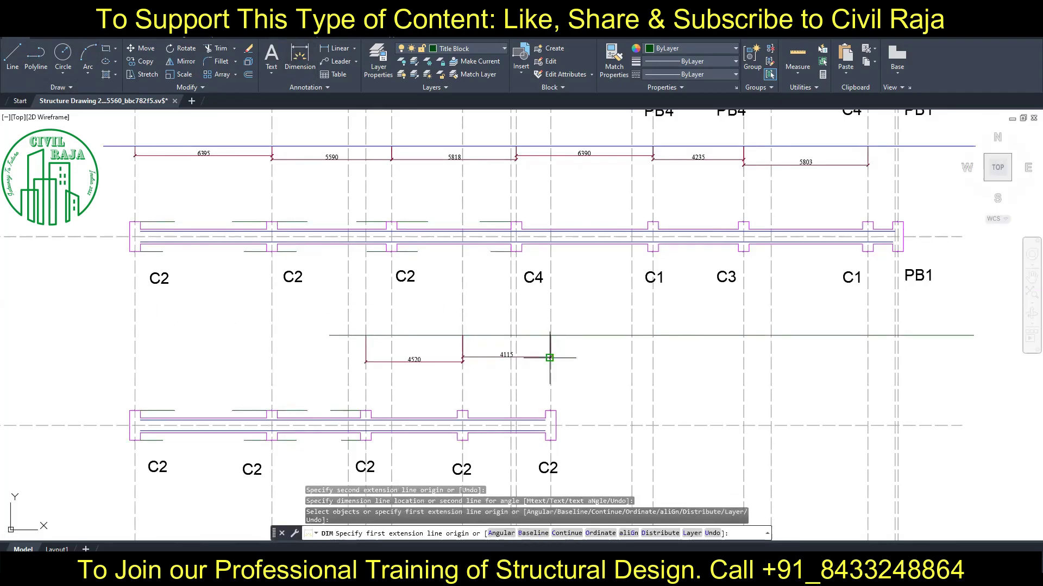
key(Escape)
Start another extra bar at the C2 column corner further up the grid.
middle_drag(378, 412, 375, 299)
key(l)
key(Return)
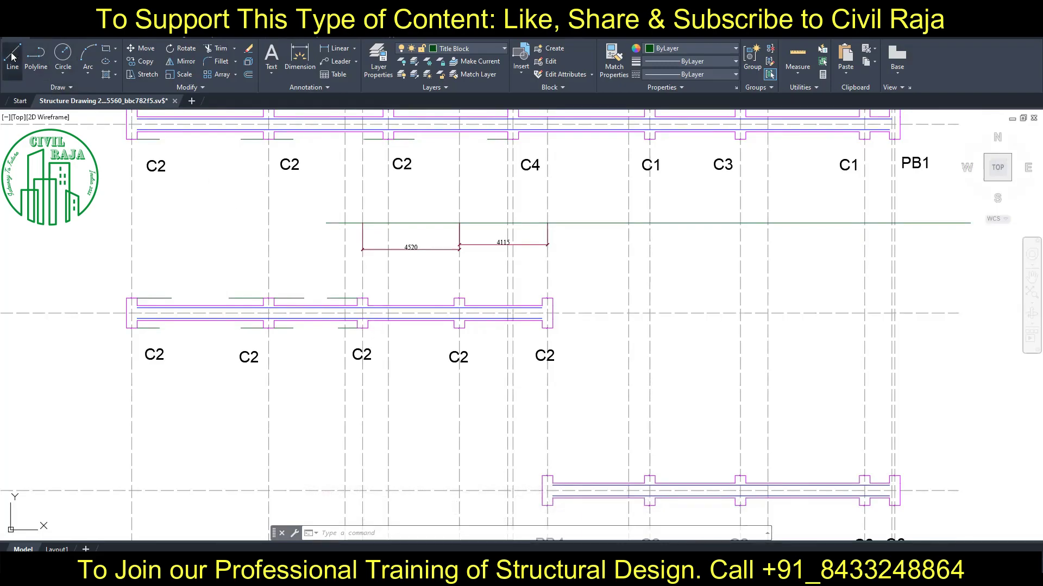
scroll(374, 299, up, 2)
click(366, 297)
Finish the 1150 extra bar and draw another 1150 bar from the beam face.
text(1150)
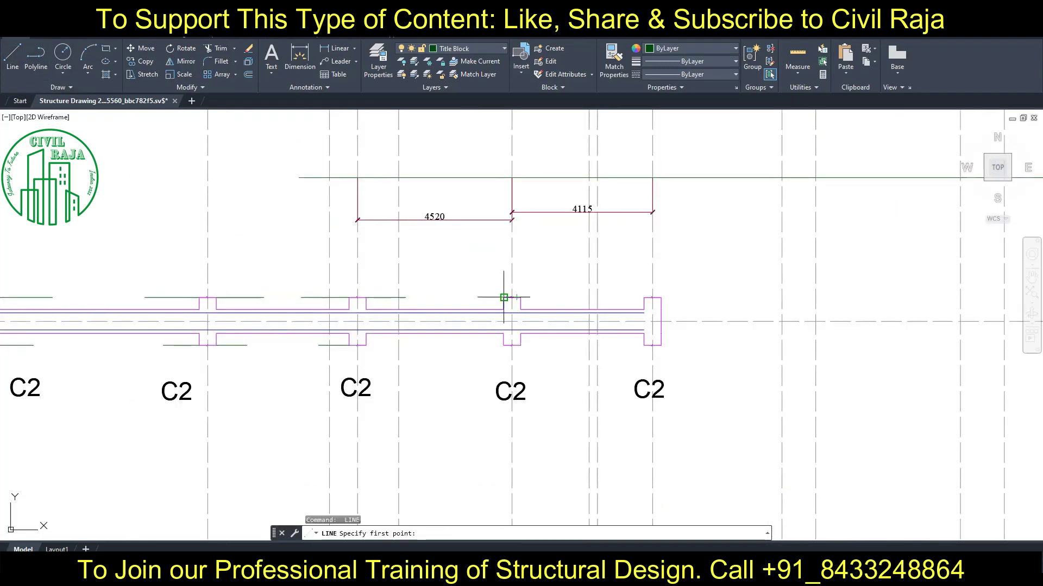
key(Return)
key(Escape)
scroll(469, 288, down, 5)
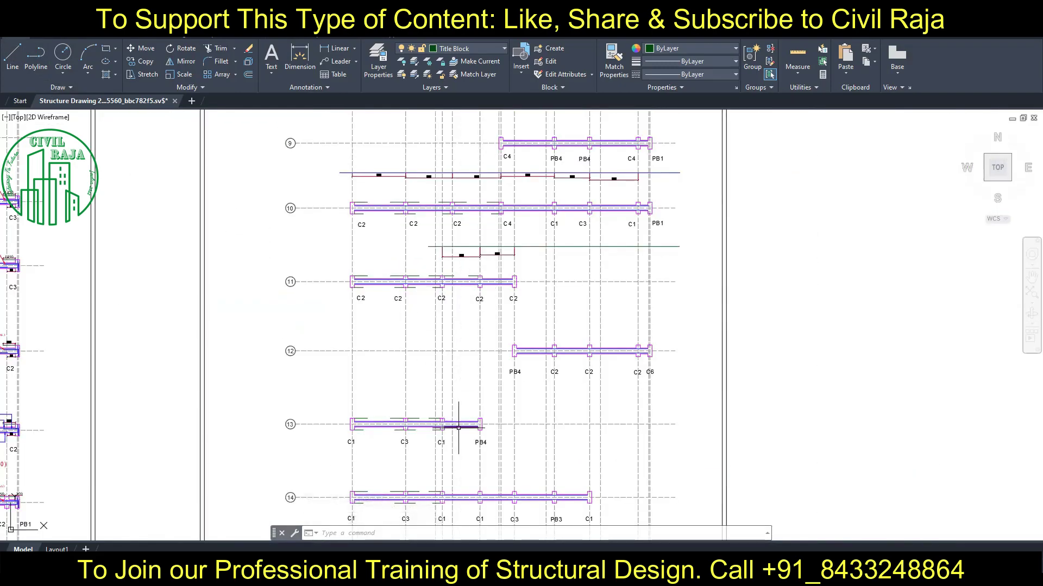
key(l)
key(Return)
scroll(449, 439, up, 4)
scroll(453, 441, up, 4)
click(413, 302)
text(1150)
key(Return)
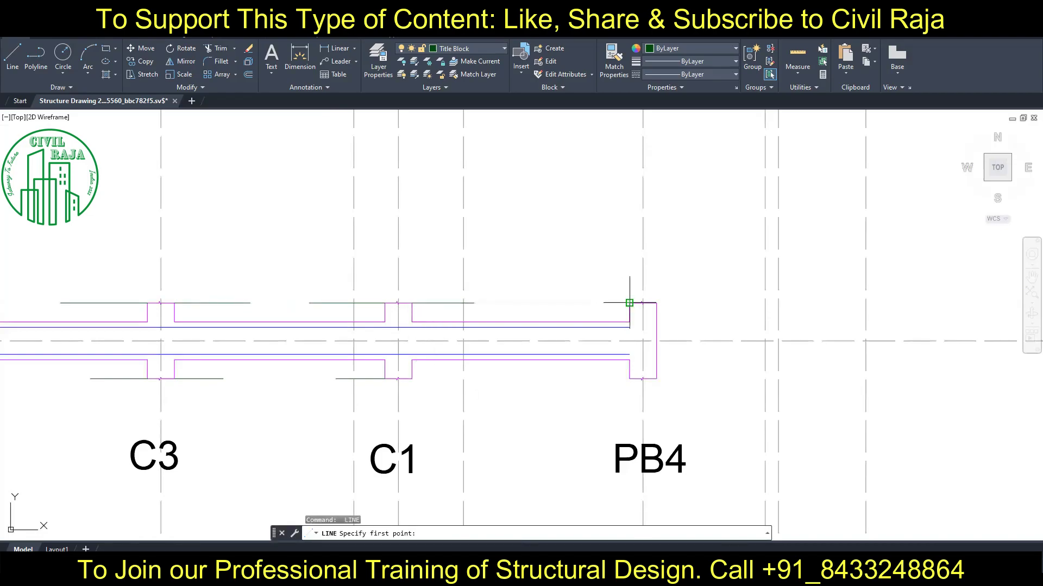
key(Escape)
Draw a third 1150 extra bar at the next column support.
scroll(651, 312, down, 5)
scroll(462, 317, up, 5)
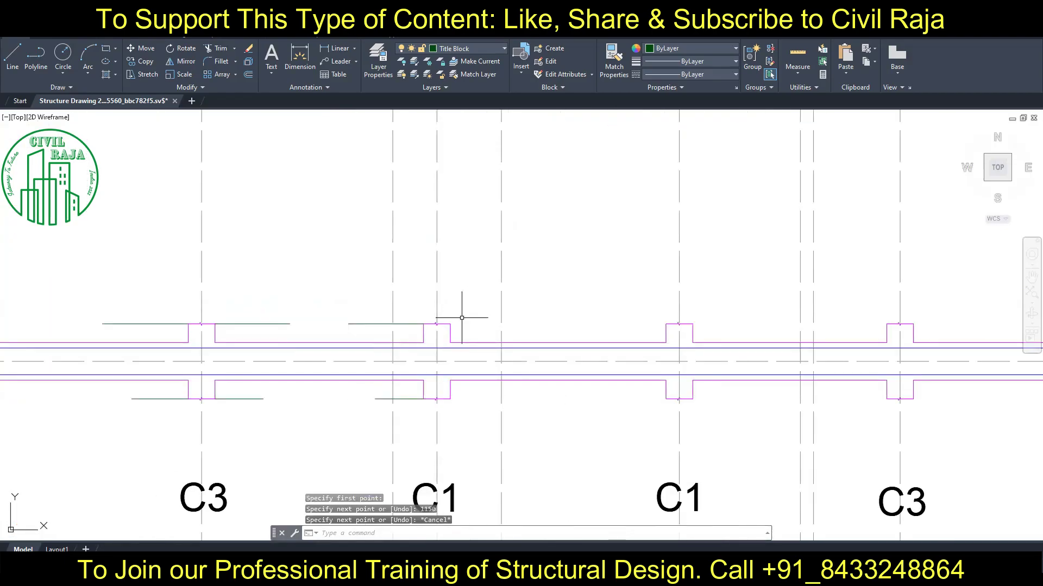
scroll(461, 317, down, 5)
scroll(496, 424, up, 5)
click(422, 410)
text(1150)
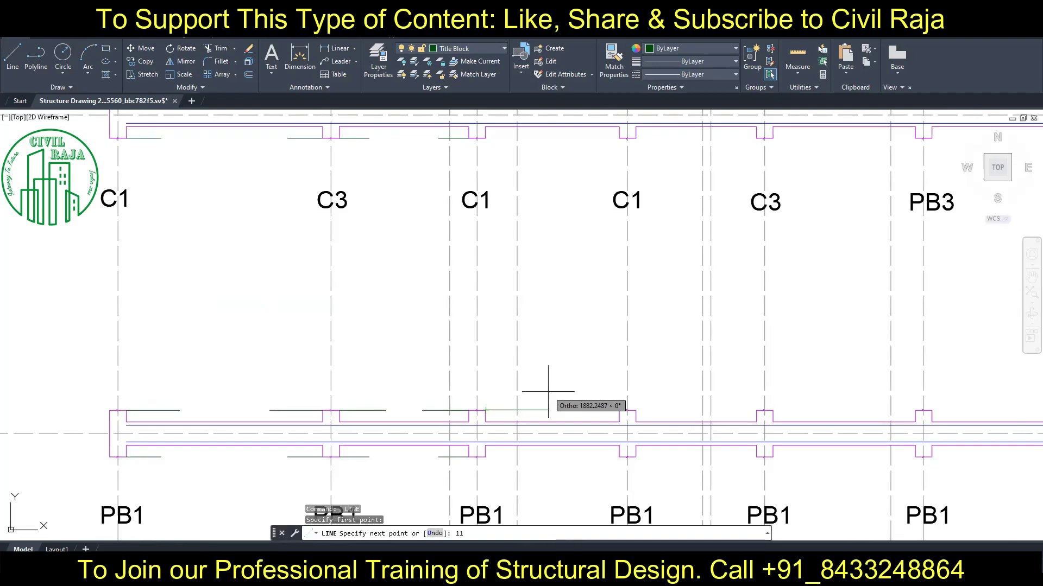
key(Return)
key(Escape)
Draw a 750 extra bar starting at the column face.
scroll(565, 348, down, 5)
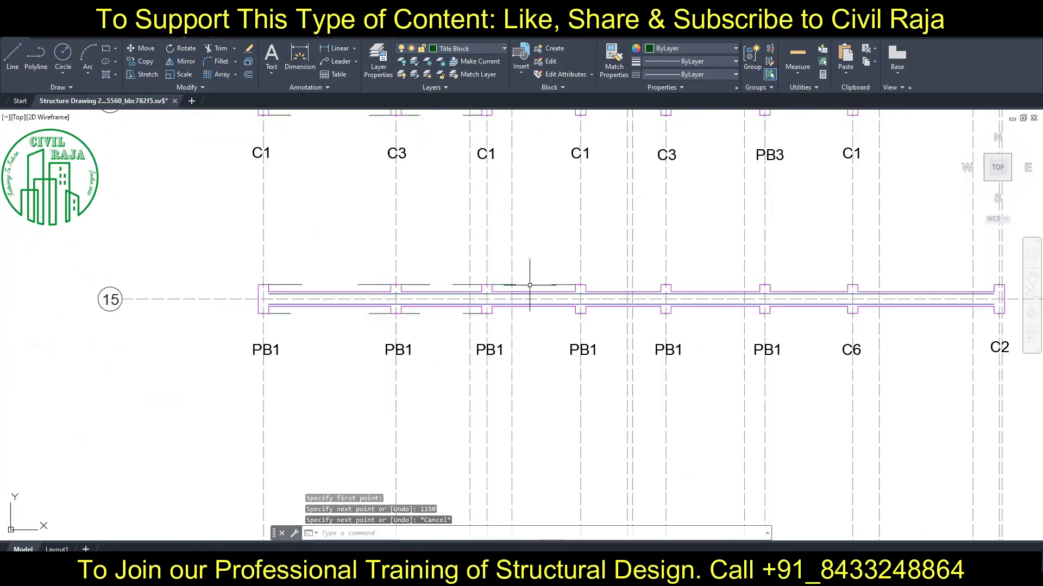
scroll(531, 289, up, 5)
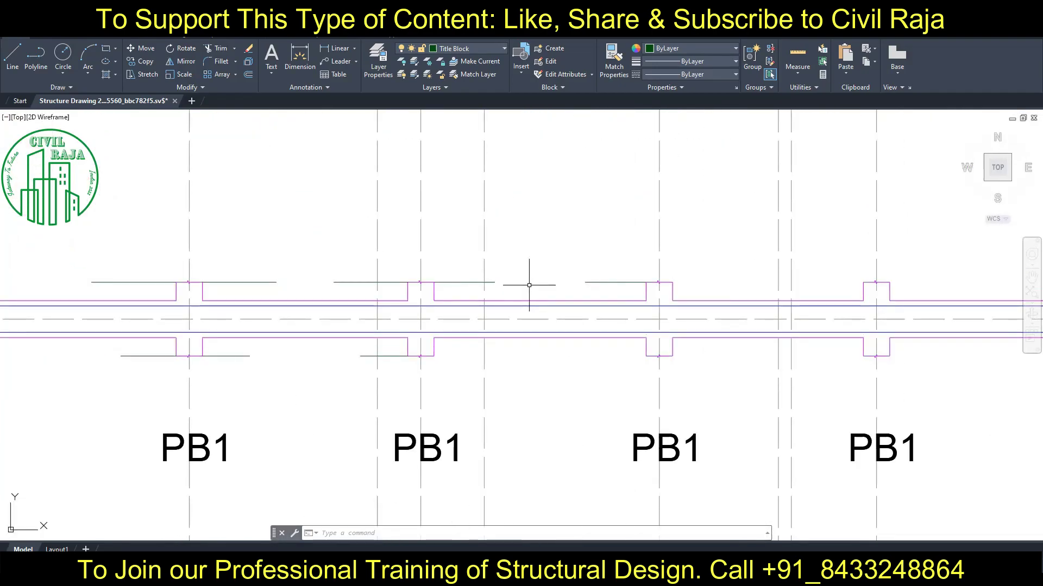
key(Return)
click(437, 354)
text(750)
key(Return)
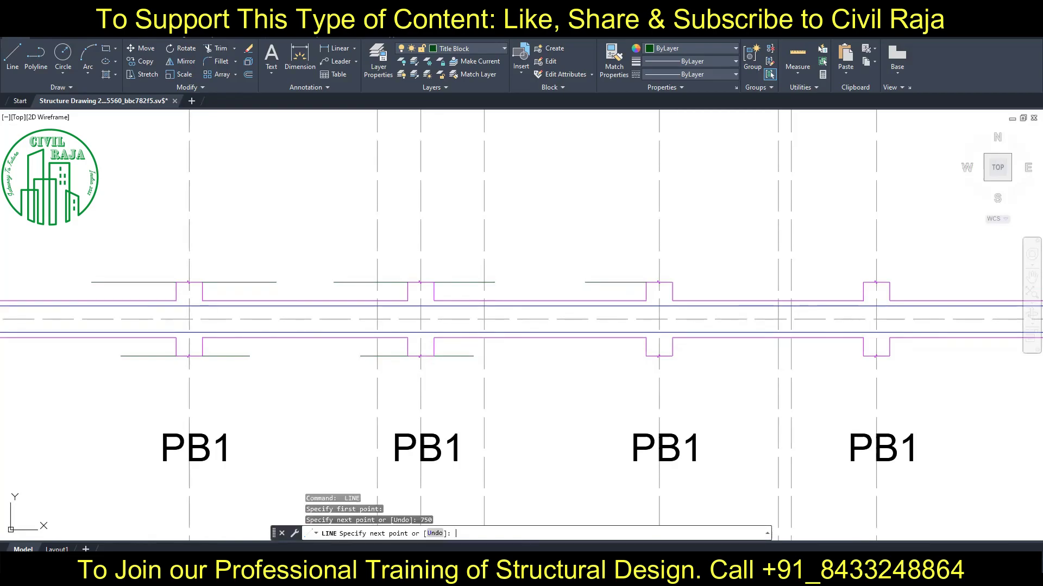
key(Escape)
scroll(493, 205, down, 2)
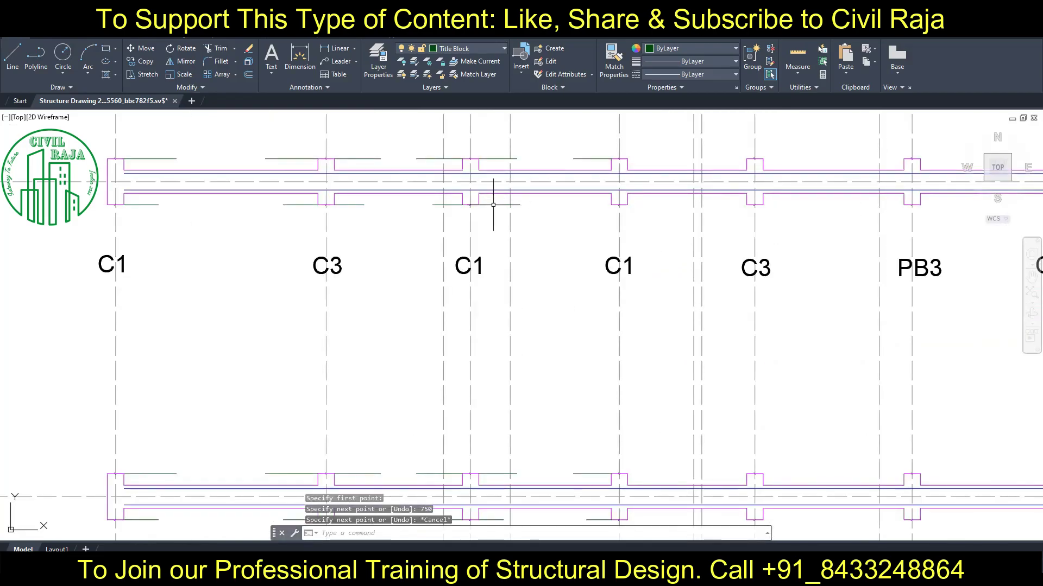
Move to the C4/PB4 beam row and draw a 1600 extra bar at the beam corner.
middle_drag(493, 204, 458, 225)
scroll(458, 225, up, 2)
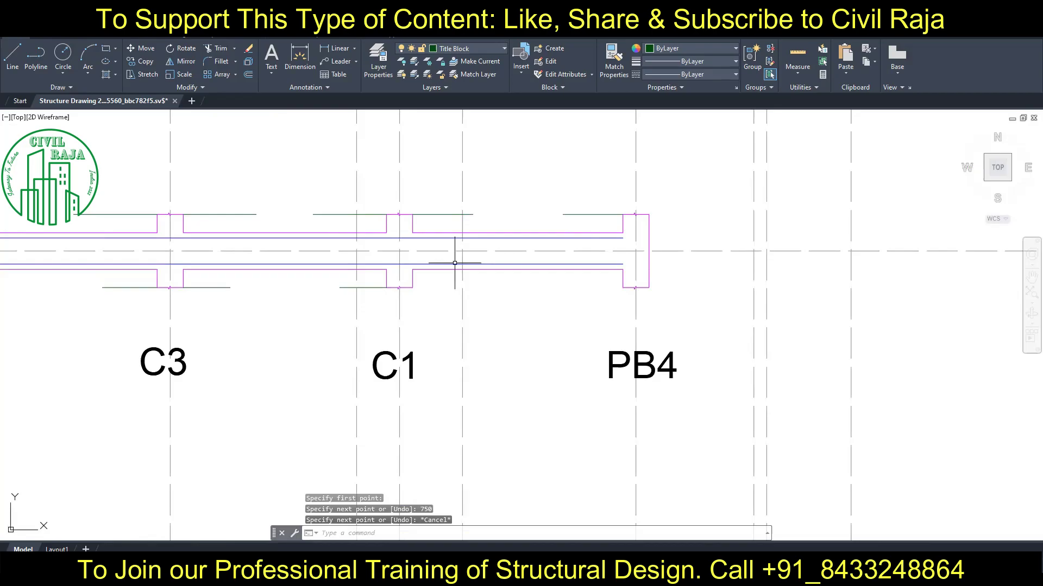
scroll(455, 263, down, 4)
middle_drag(462, 120, 430, 292)
scroll(388, 280, up, 4)
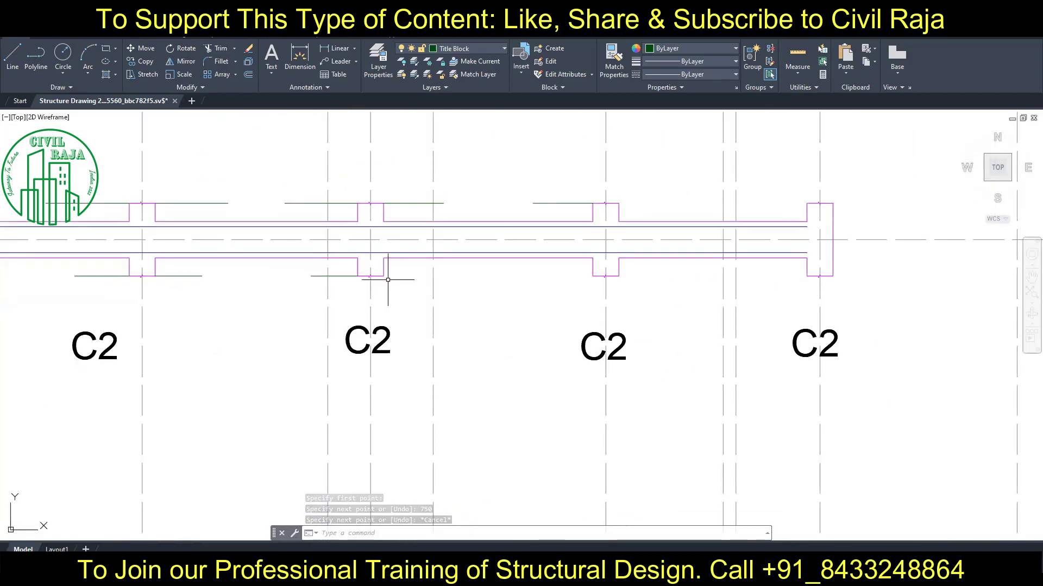
scroll(388, 280, down, 3)
scroll(456, 342, down, 5)
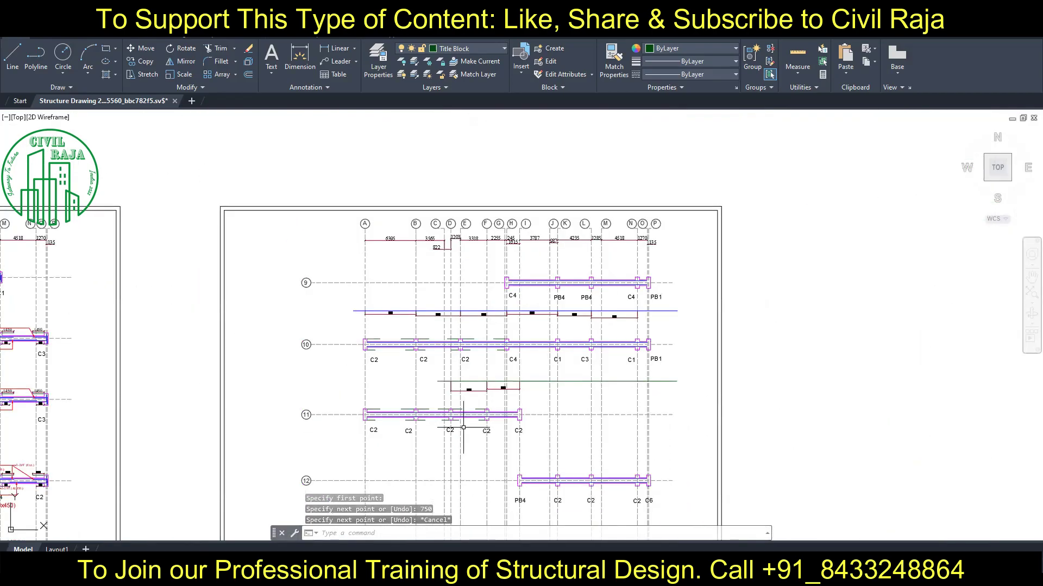
scroll(564, 234, up, 5)
scroll(563, 234, up, 4)
middle_drag(542, 241, 537, 263)
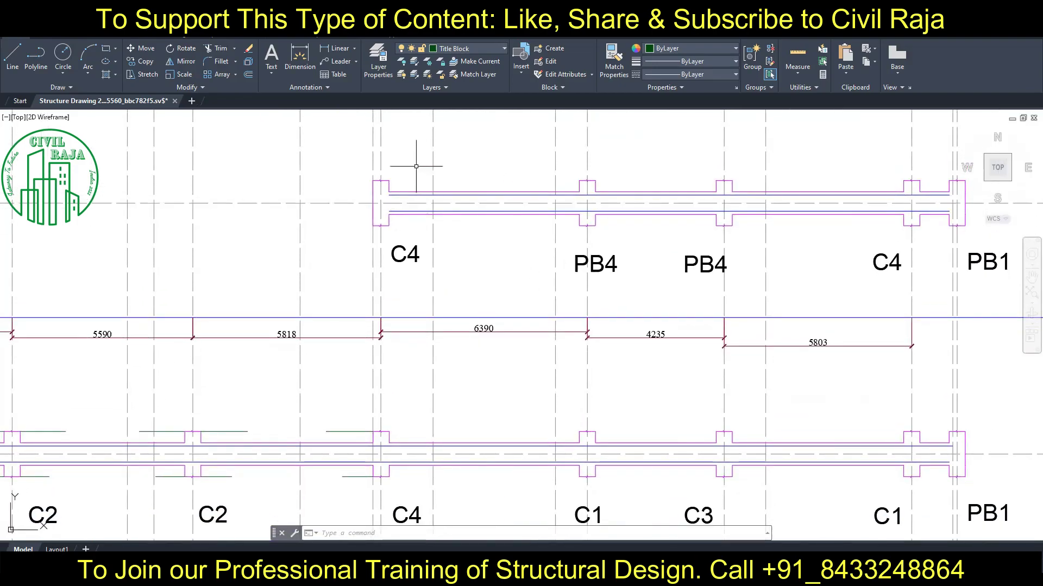
key(l)
key(Return)
click(389, 179)
text(1600)
key(Return)
key(Escape)
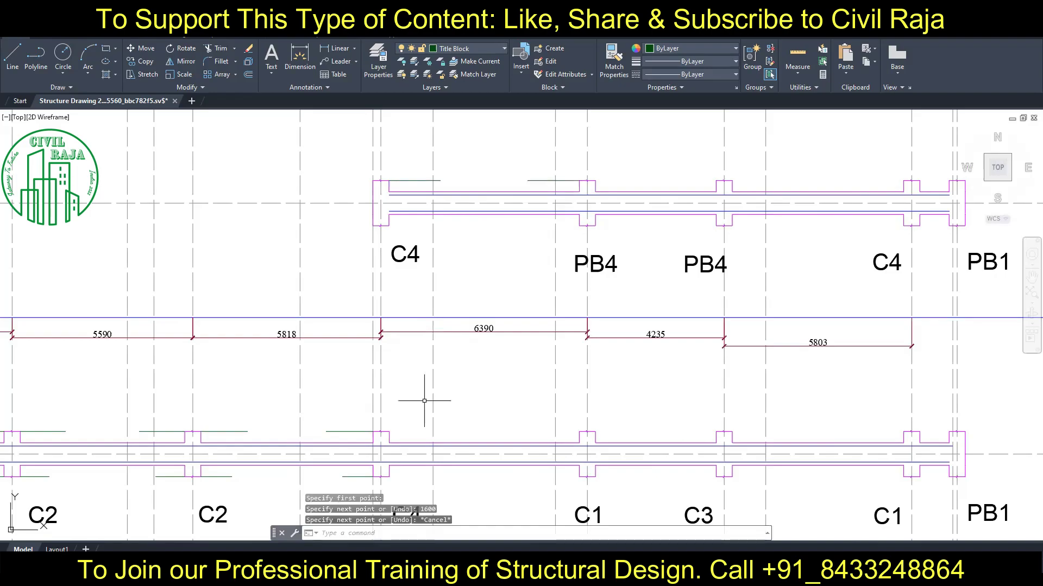
Draw another 1600 extra bar at the lower support.
key(Return)
click(579, 431)
text(16)
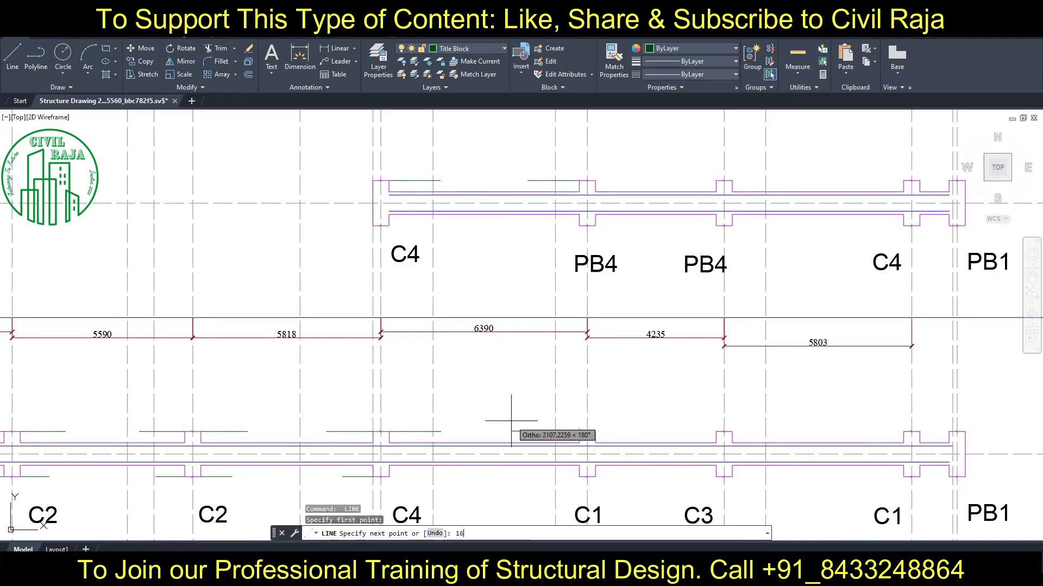
text(00)
key(Return)
key(Escape)
Pan up to the beam rows above and begin another extra bar line.
middle_drag(511, 421, 529, 196)
scroll(525, 207, down, 6)
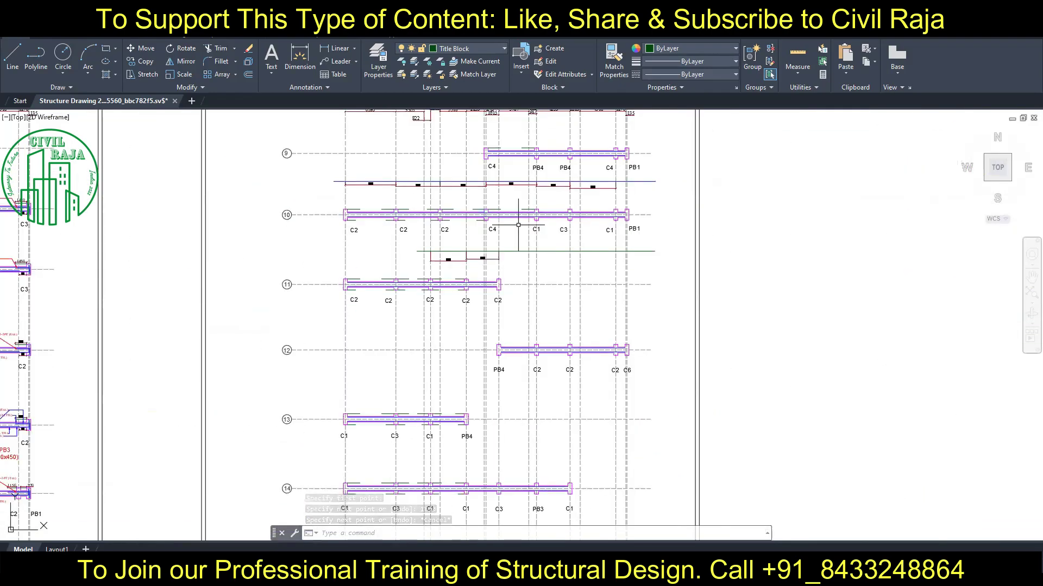
scroll(518, 225, down, 2)
scroll(518, 225, up, 5)
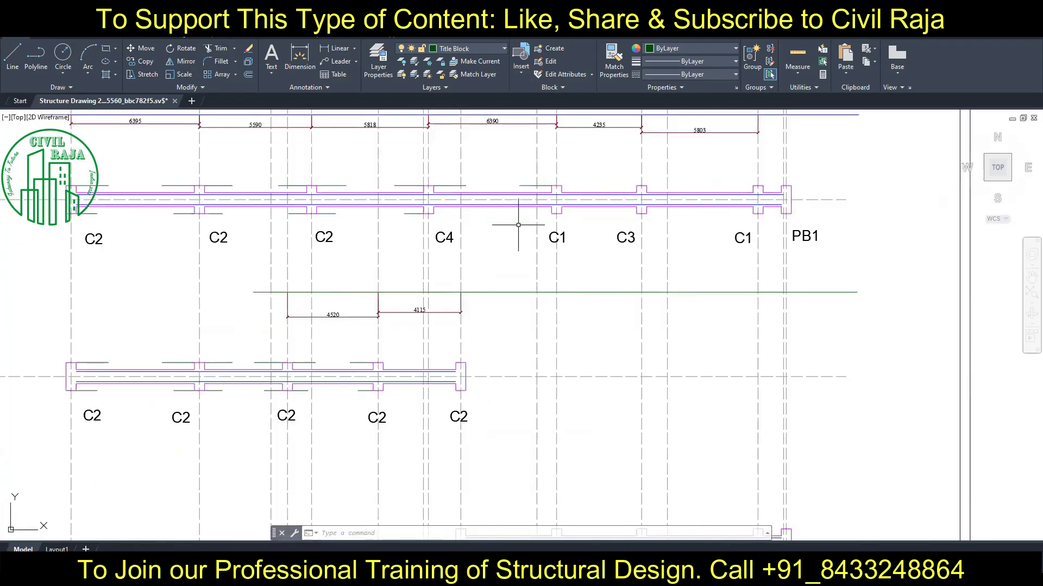
scroll(508, 290, down, 2)
scroll(499, 304, up, 3)
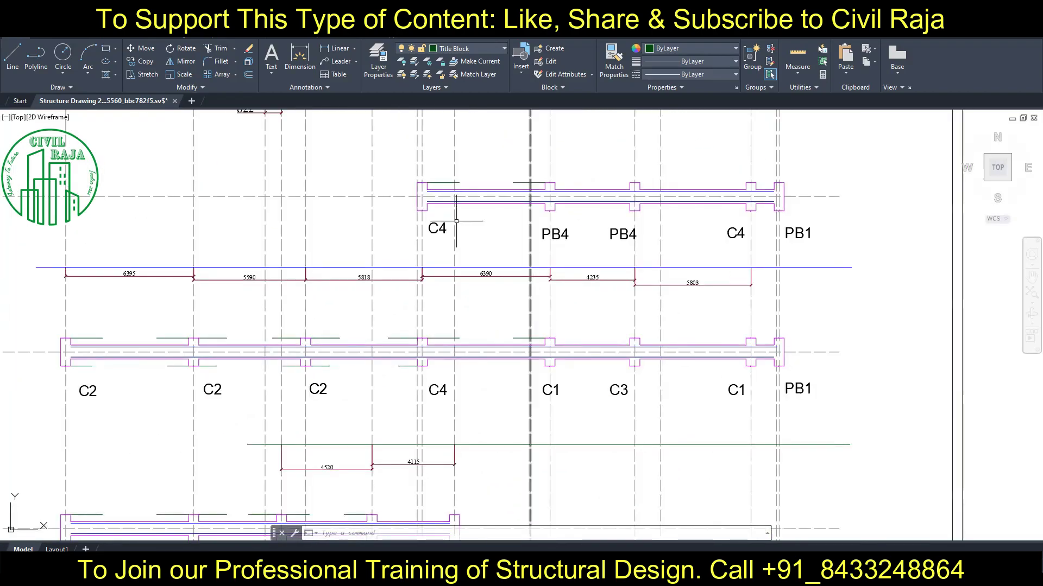
scroll(458, 228, up, 4)
text(l)
key(Return)
Draw a 1050 extra bar at the C4 support and start another near C1.
click(725, 208)
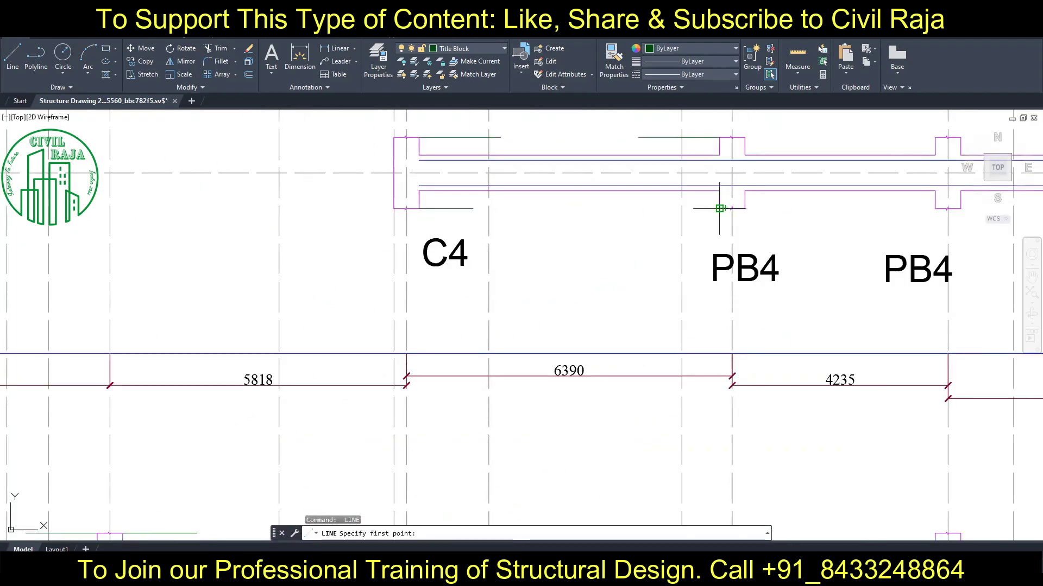
text(1050)
key(Return)
key(Escape)
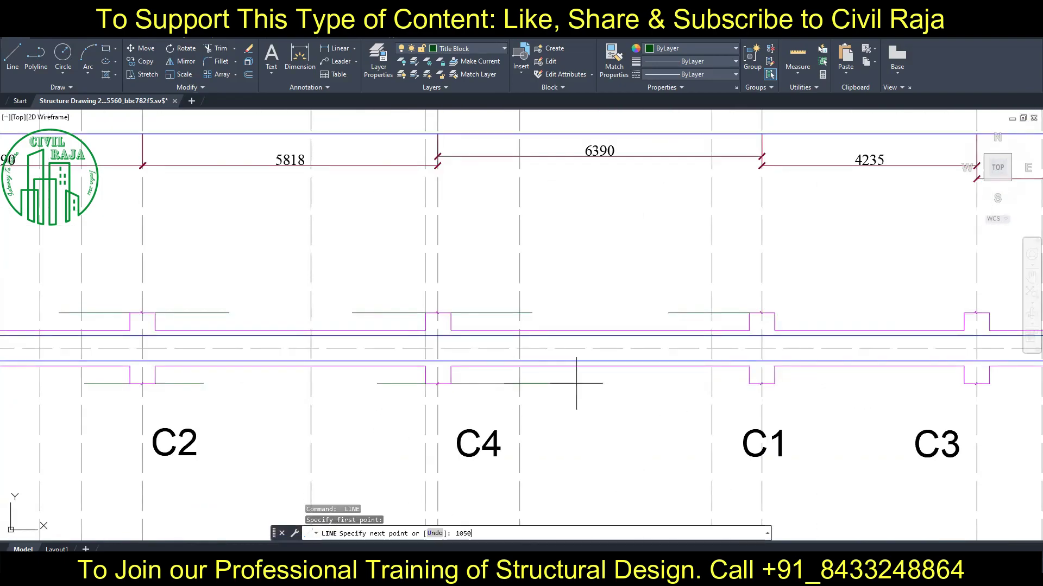
click(695, 384)
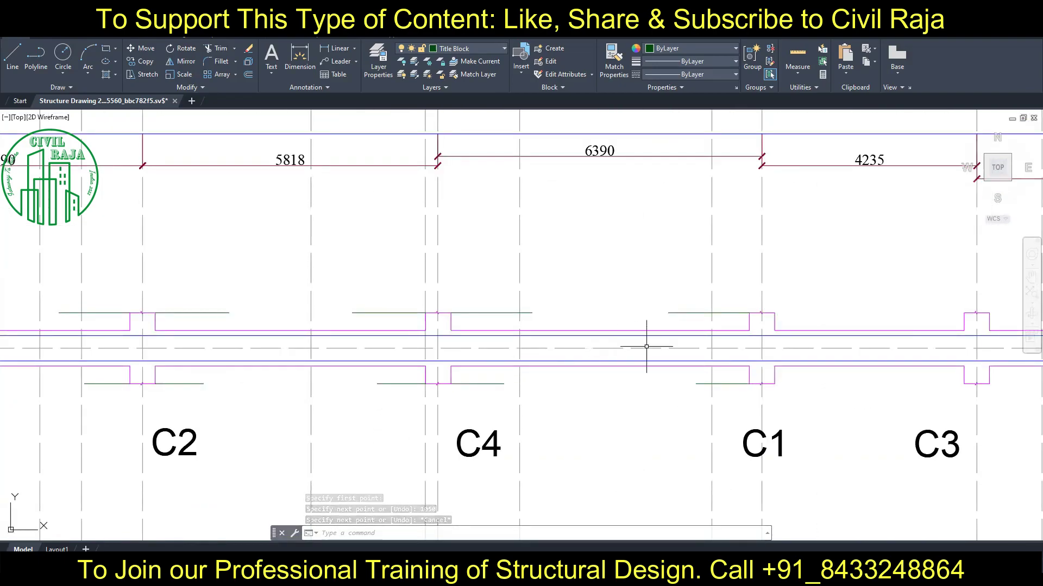
scroll(540, 310, down, 4)
scroll(458, 358, up, 2)
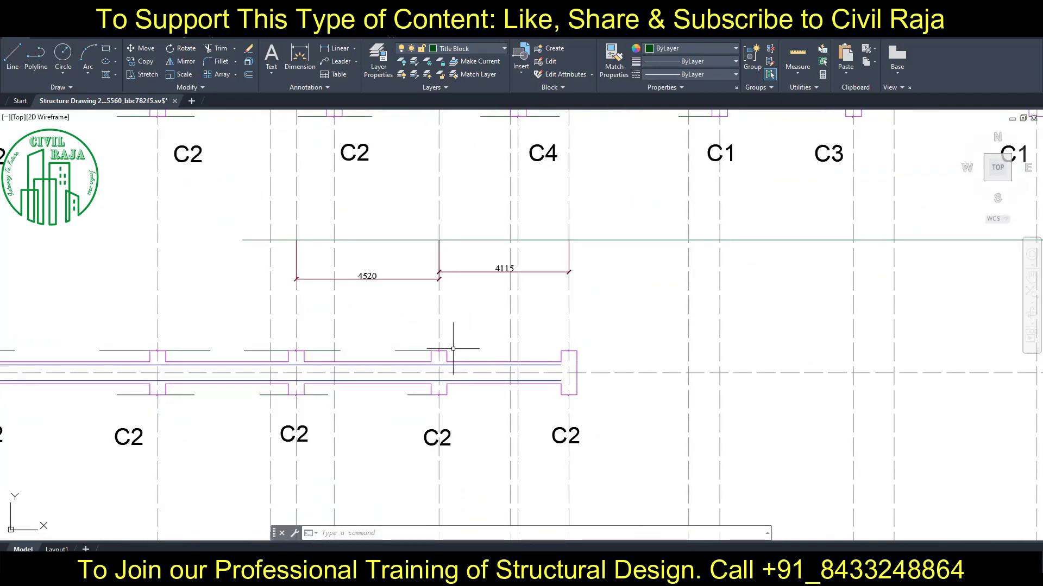
key(Escape)
Bring grid rows 11–14 into view and draw a 1050 bar on grid 14.
scroll(482, 403, down, 5)
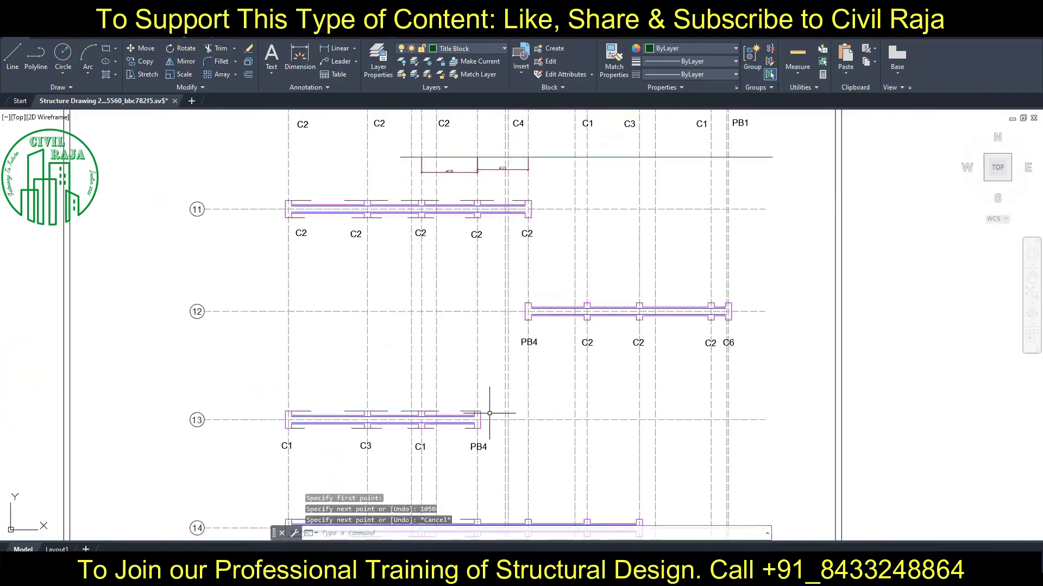
mouse_move(482, 402)
middle_down()
mouse_move(496, 403)
mouse_move(503, 282)
mouse_move(501, 303)
middle_up()
scroll(505, 262, up, 2)
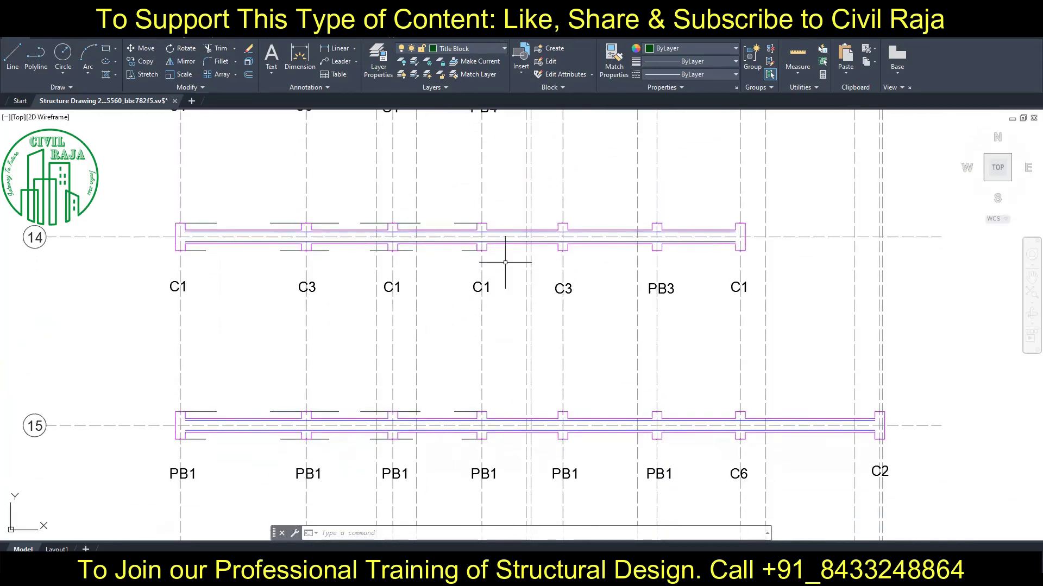
key(Return)
click(559, 223)
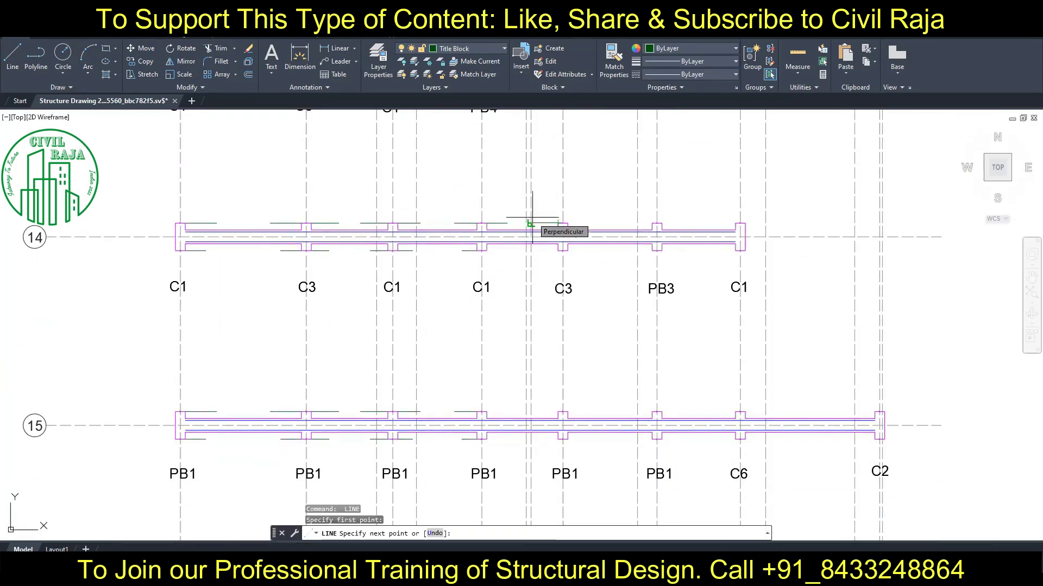
text(1050)
key(Return)
key(Escape)
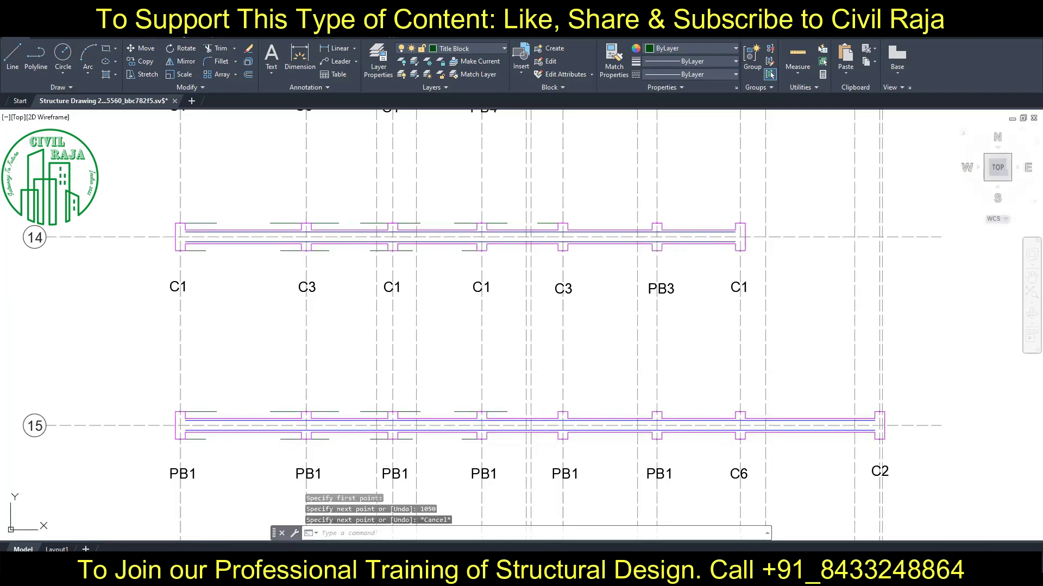
Draw a 650 extra bar from the PB1 beam edge.
scroll(586, 398, up, 3)
key(Return)
key(Escape)
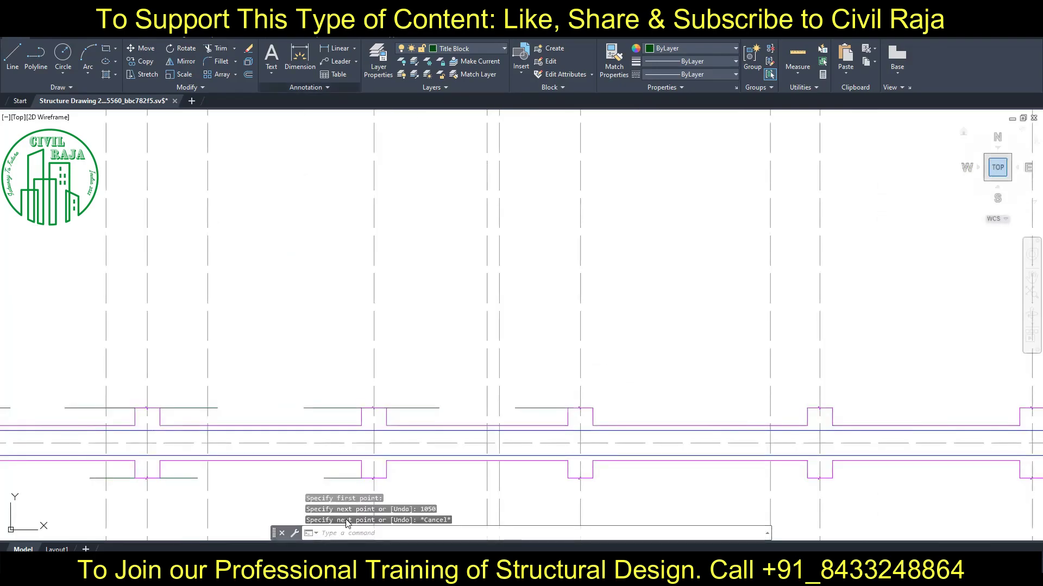
scroll(402, 361, down, 4)
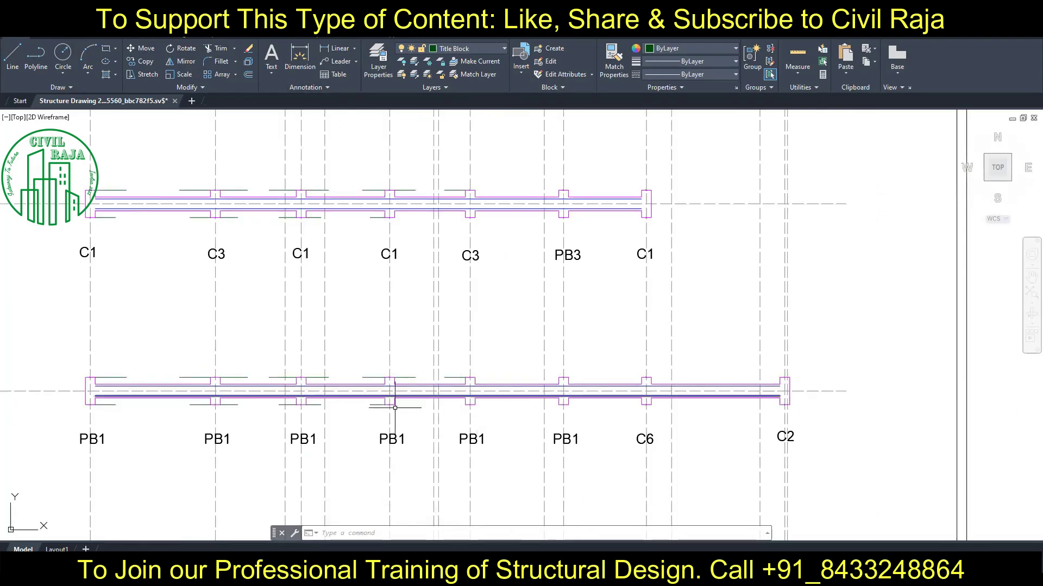
key(Return)
click(393, 403)
text(650)
key(Return)
key(Escape)
Start a bar line on the upper beam row, then cancel it.
scroll(429, 399, up, 3)
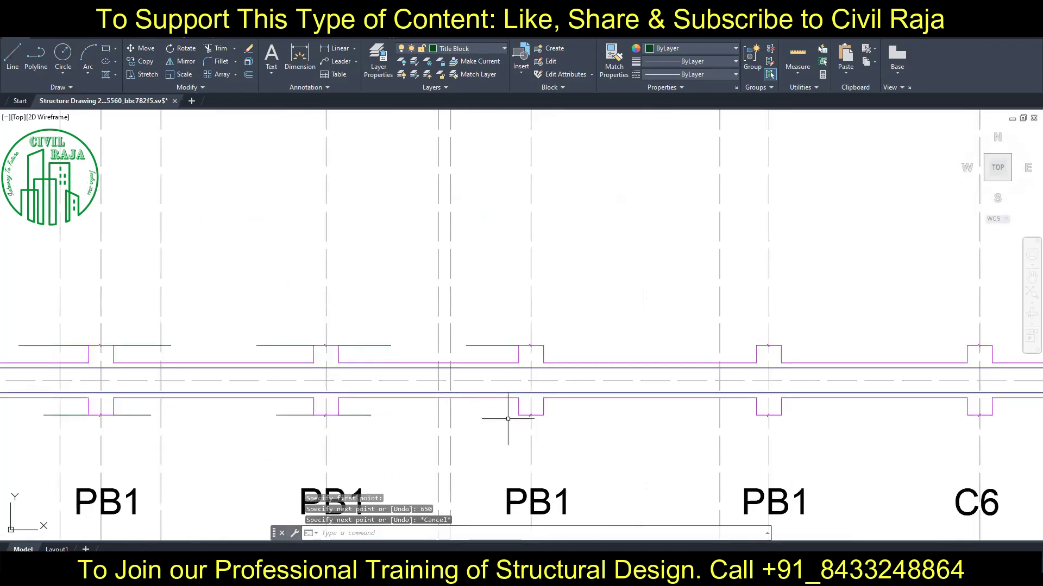
scroll(374, 303, down, 3)
scroll(374, 303, up, 2)
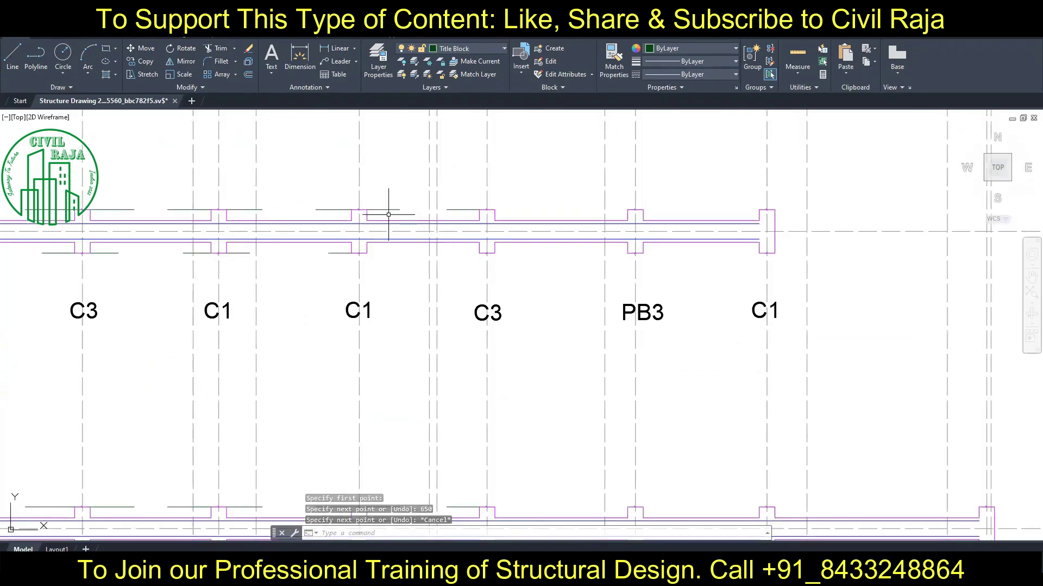
key(Return)
click(429, 253)
key(Escape)
Draw a 650 extra bar at the C2 beam edge.
scroll(429, 253, down, 3)
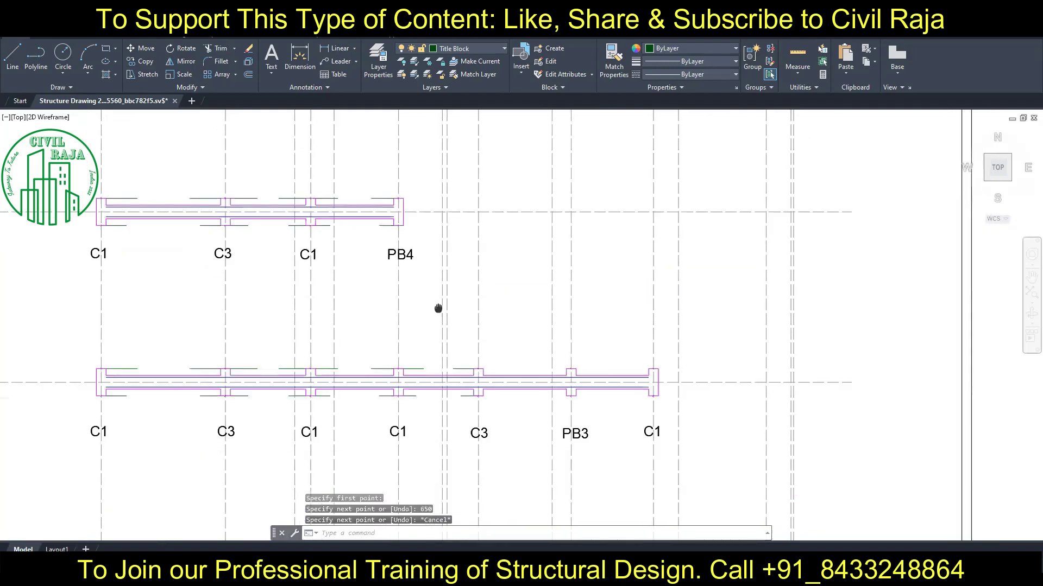
middle_drag(438, 307, 459, 361)
scroll(459, 361, up, 2)
scroll(436, 358, up, 2)
key(Return)
click(436, 357)
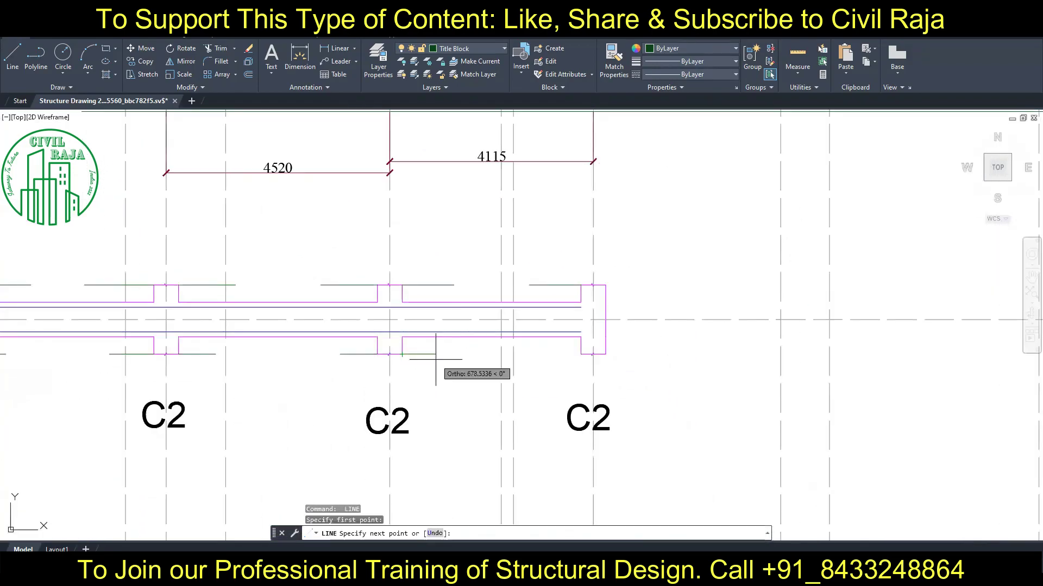
text(650)
key(Return)
key(Escape)
Add the 4775 linear span dimension along the green line under grid 10.
scroll(450, 335, down, 3)
scroll(451, 334, down, 2)
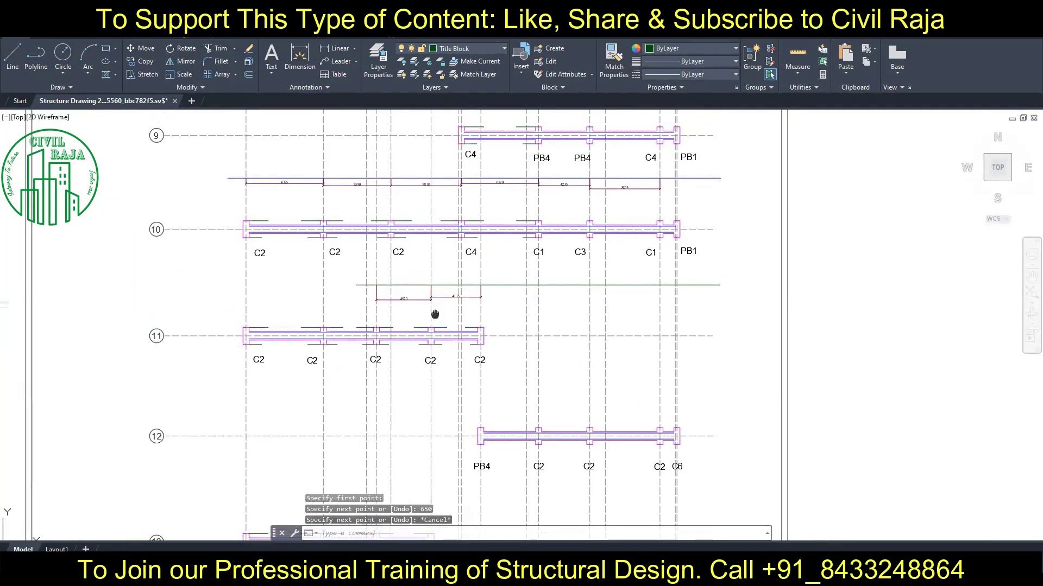
scroll(433, 312, down, 1)
scroll(549, 195, down, 1)
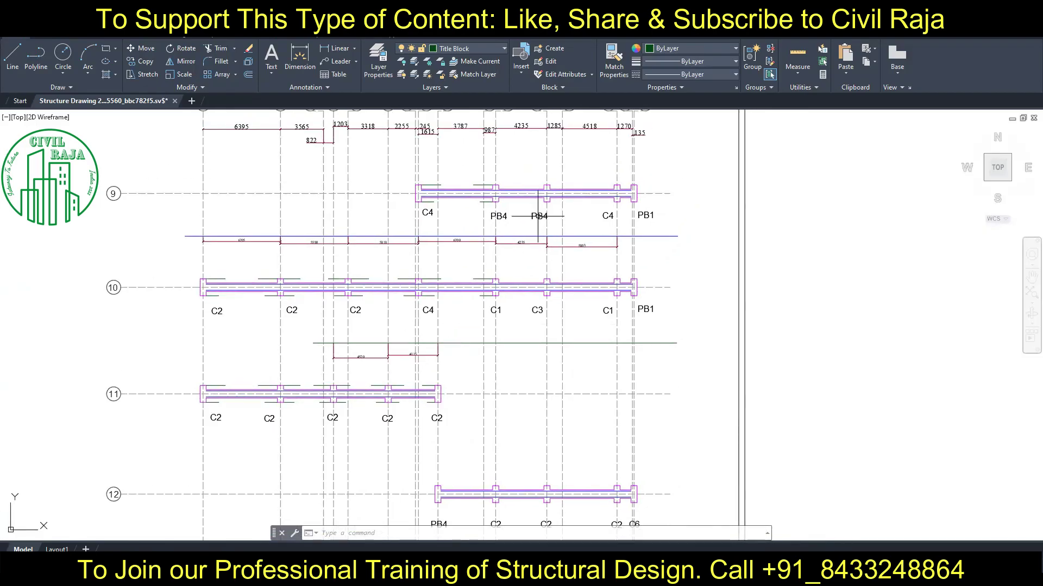
text(dim)
key(Return)
click(438, 344)
click(496, 343)
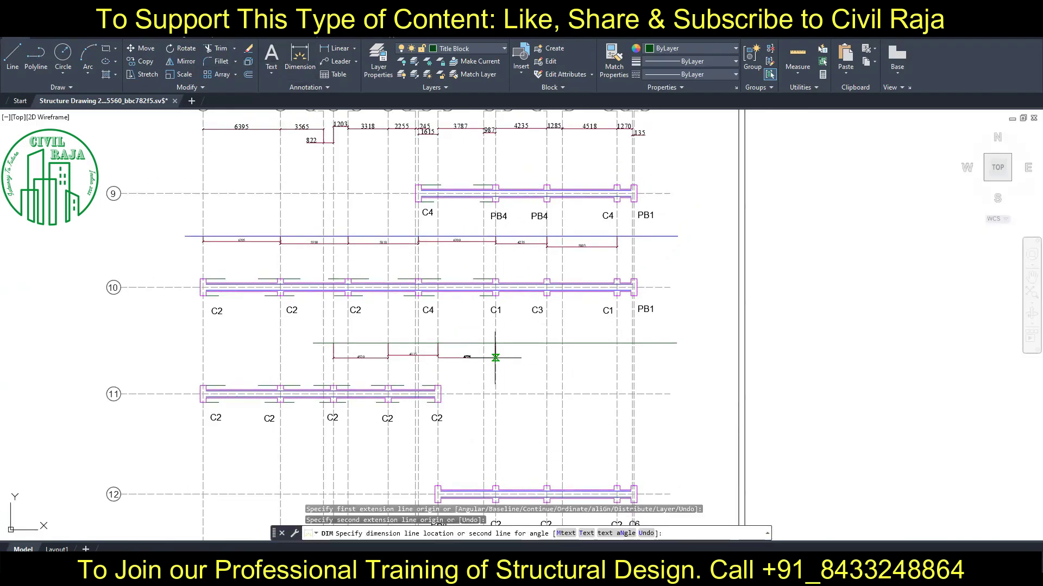
click(467, 357)
middle_drag(467, 380, 470, 255)
scroll(471, 255, up, 5)
scroll(467, 272, down, 3)
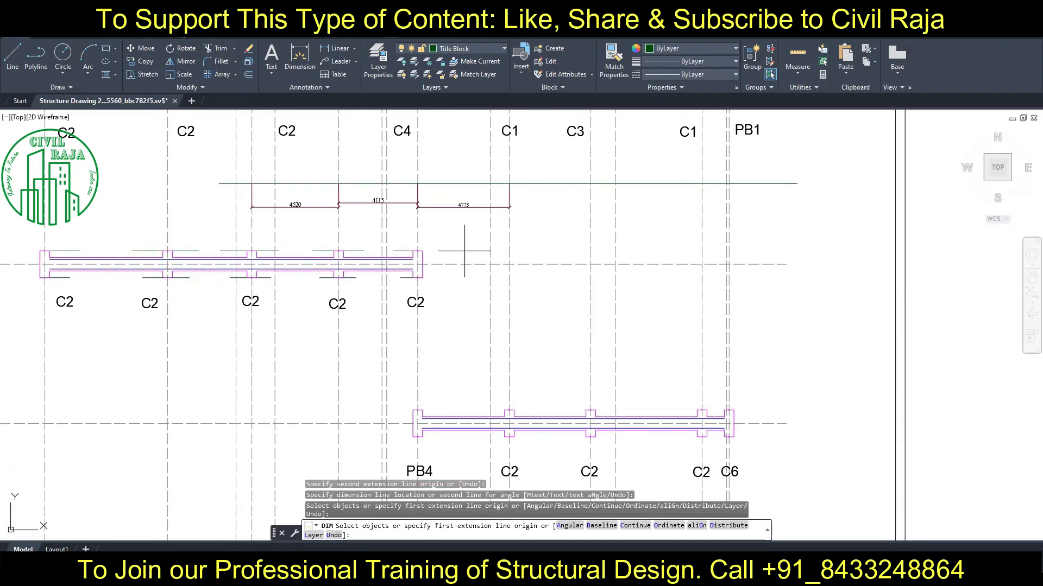
text(l)
key(Return)
scroll(429, 405, up, 2)
Draw 1200-long extra bars at the PB4 beam corner and the adjacent beam corner.
click(417, 413)
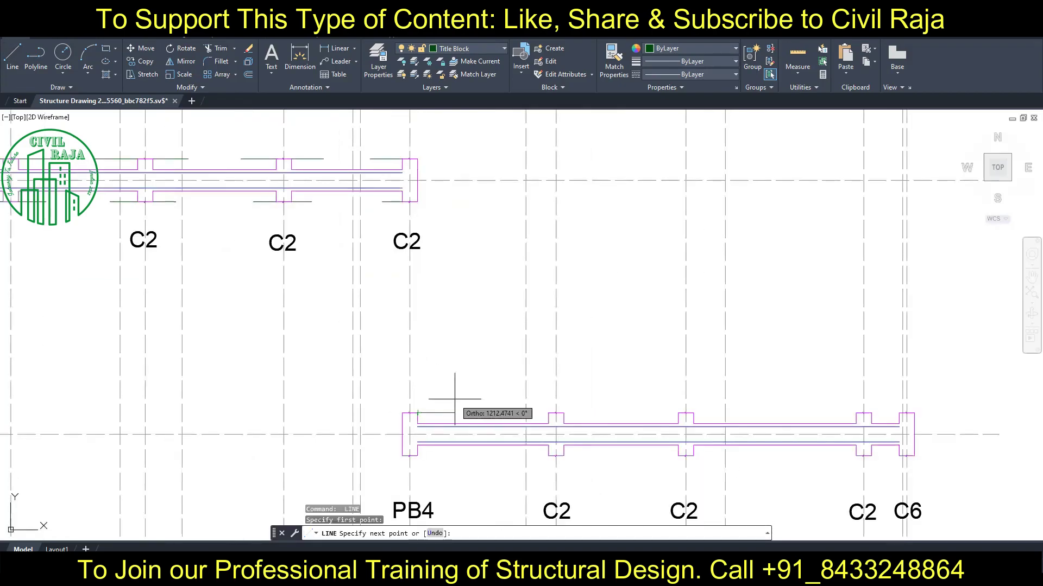
text(1200)
key(Return)
key(Escape)
scroll(477, 384, down, 5)
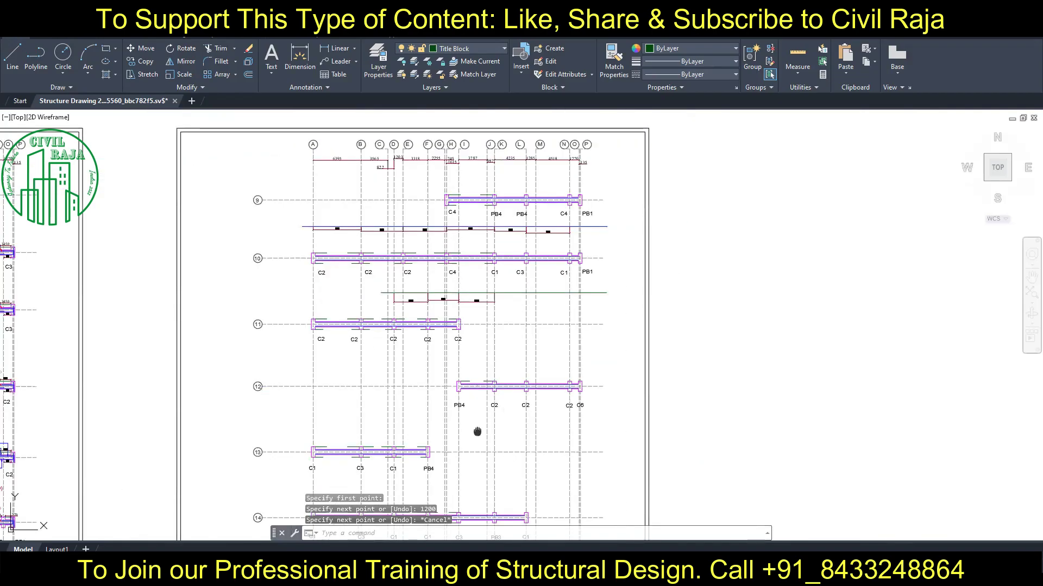
scroll(479, 360, up, 2)
scroll(478, 359, up, 5)
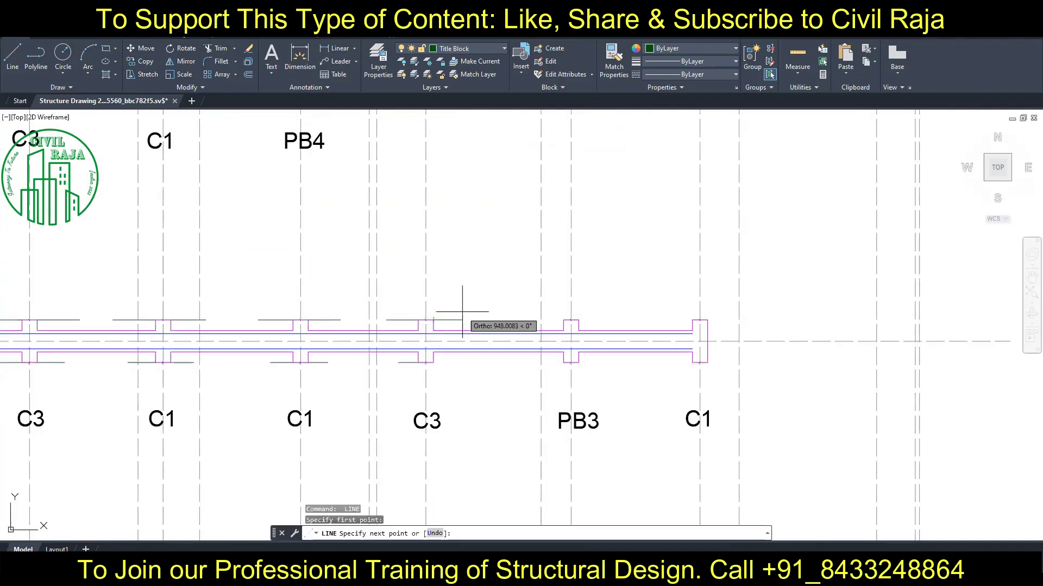
scroll(559, 311, down, 3)
scroll(473, 284, up, 3)
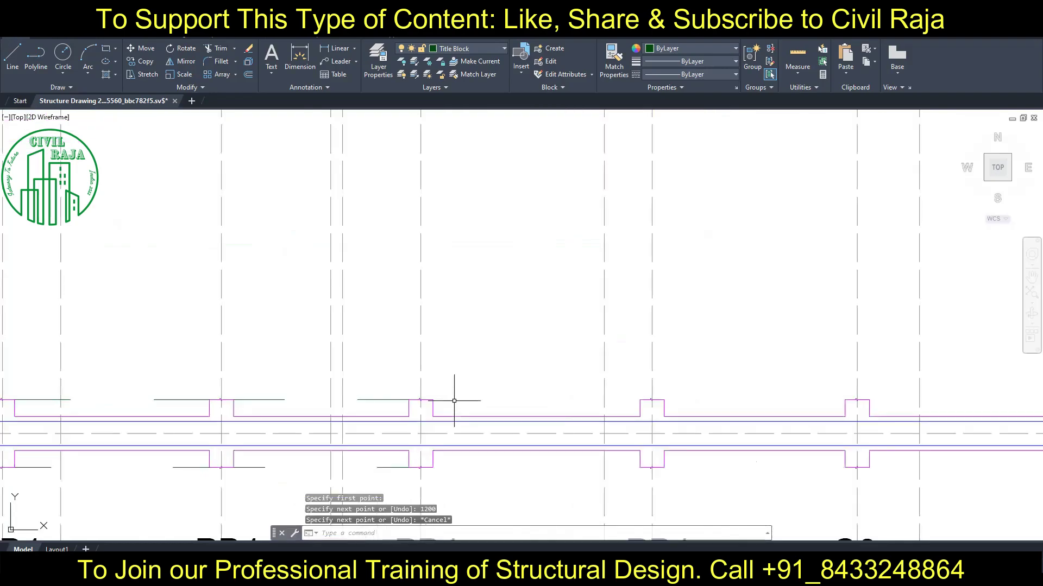
key(Return)
click(433, 400)
text(1200)
key(Return)
key(Return)
Add a 750-long extra bar at the PB1 beam corner.
middle_drag(488, 385, 485, 269)
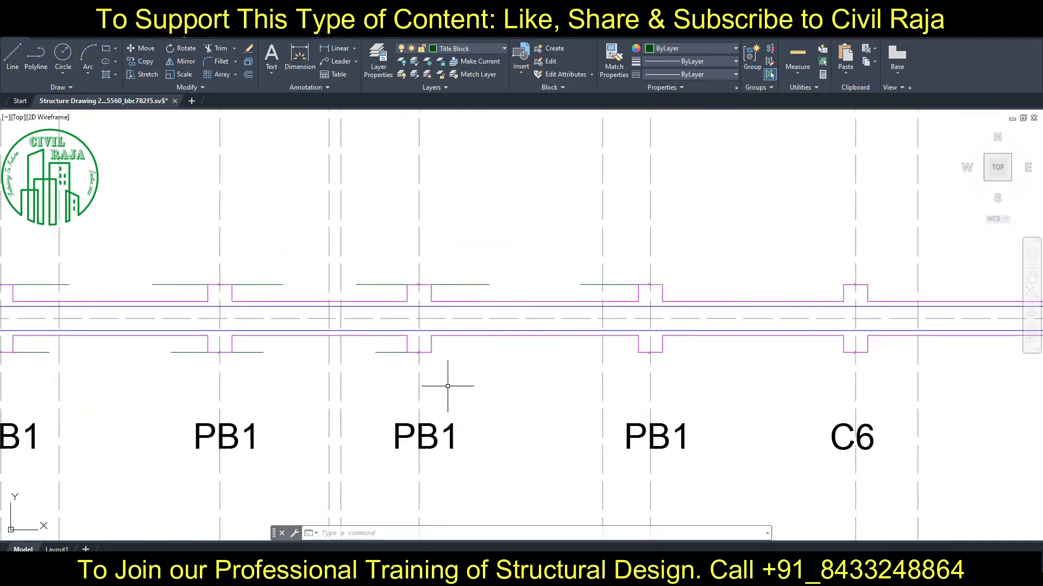
key(Return)
click(433, 352)
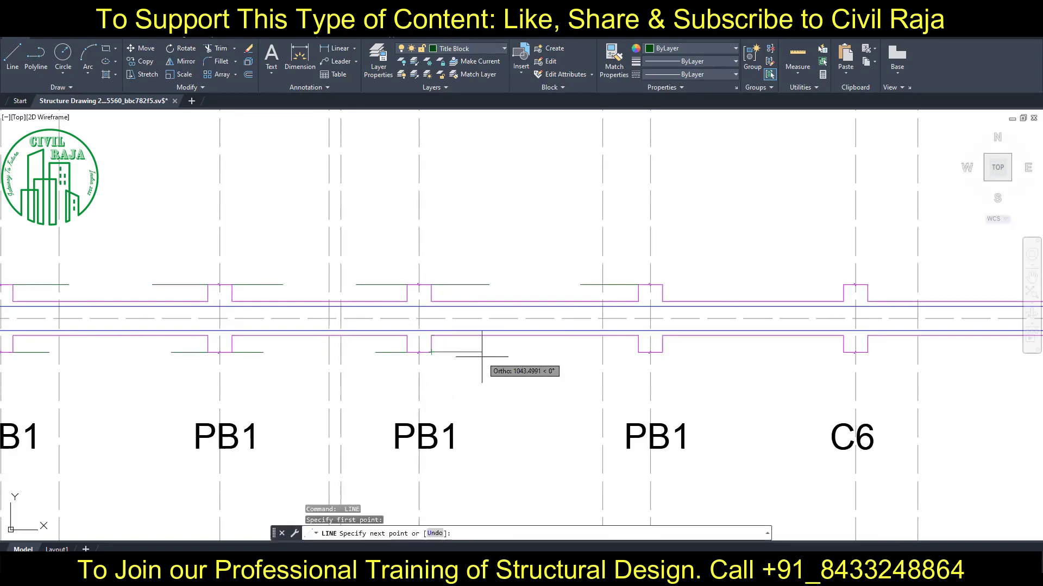
text(750)
key(Return)
key(Escape)
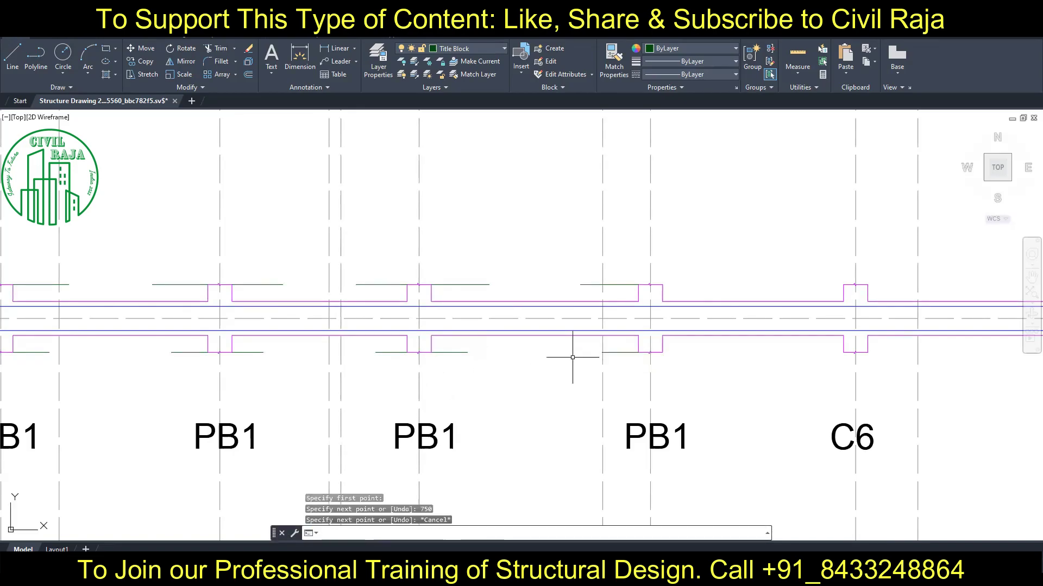
On the C4–PB4–PB1 row, add a 1050-long extra bar at the PB4 corner.
scroll(570, 354, down, 2)
middle_drag(570, 354, 507, 231)
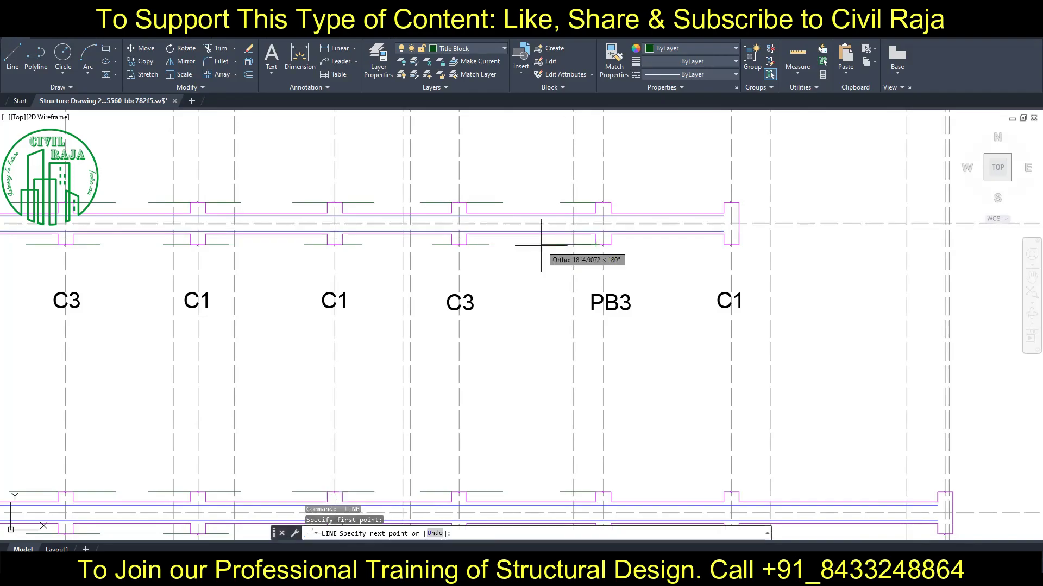
scroll(540, 247, down, 3)
scroll(502, 327, up, 3)
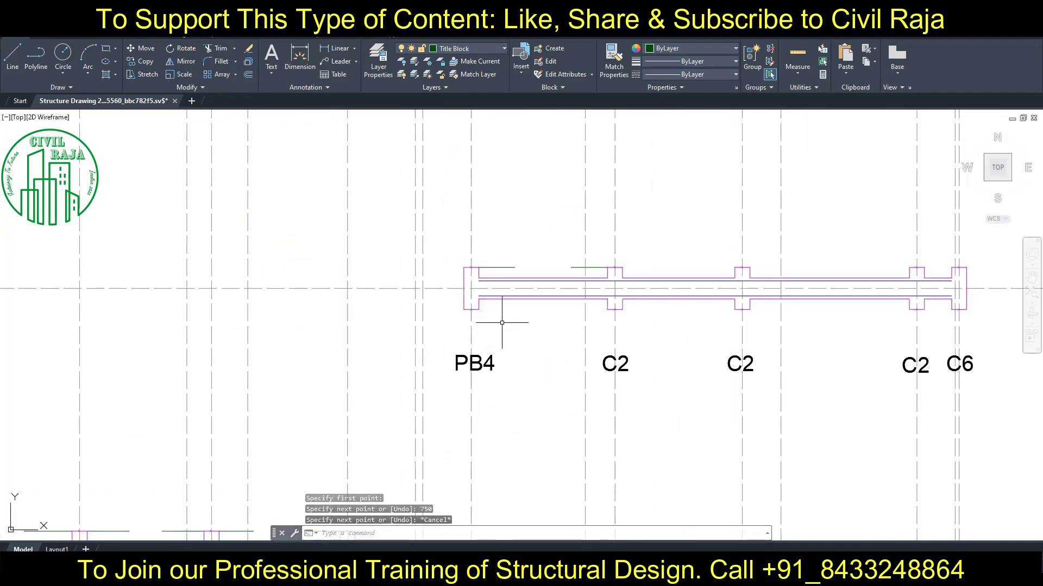
scroll(610, 309, up, 4)
scroll(610, 309, down, 3)
mouse_move(609, 308)
middle_down()
mouse_move(435, 368)
mouse_move(453, 235)
middle_up()
scroll(436, 368, up, 3)
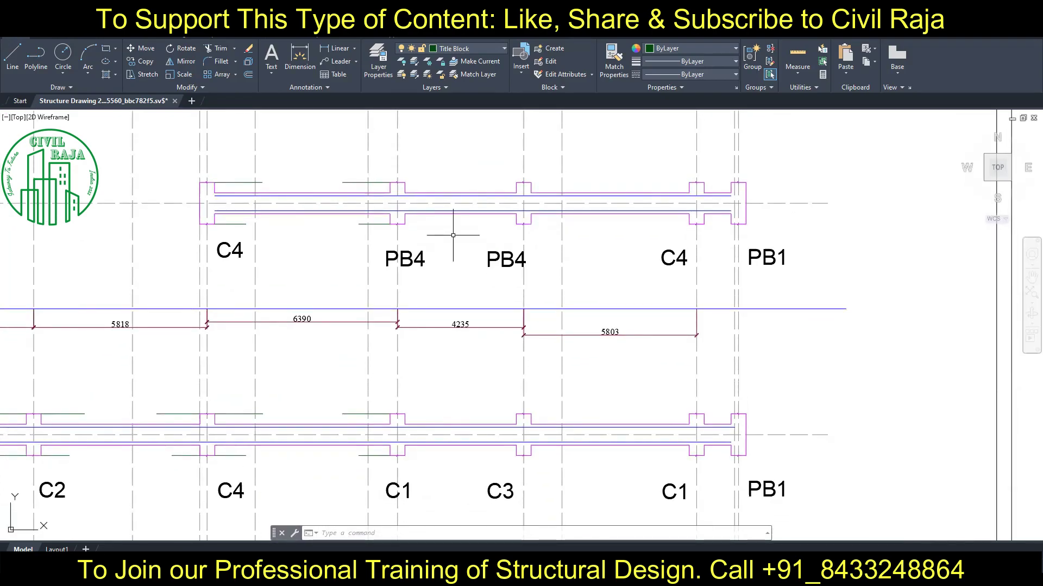
text(l)
key(Return)
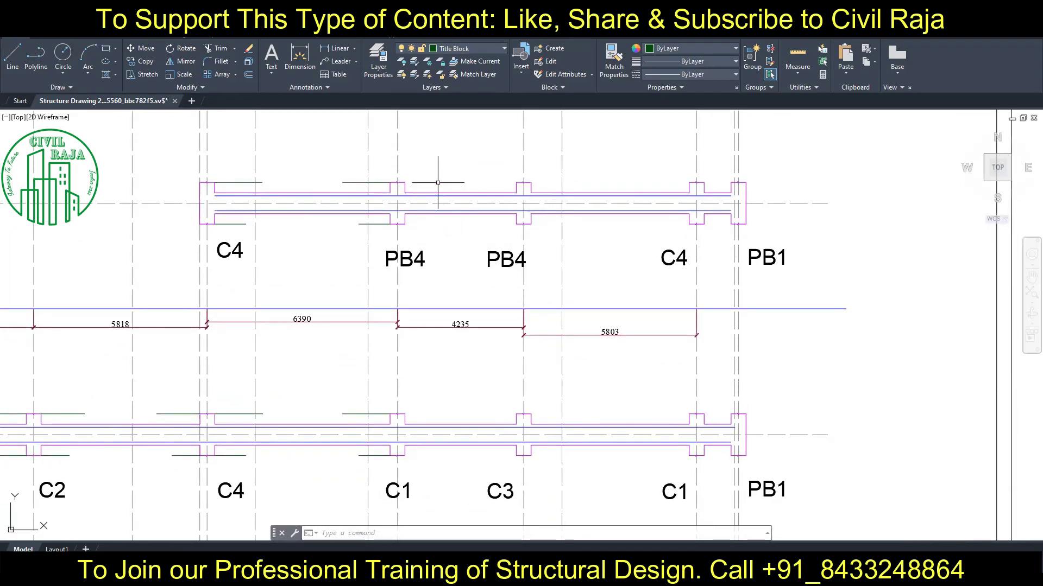
click(406, 182)
text(1050)
key(Return)
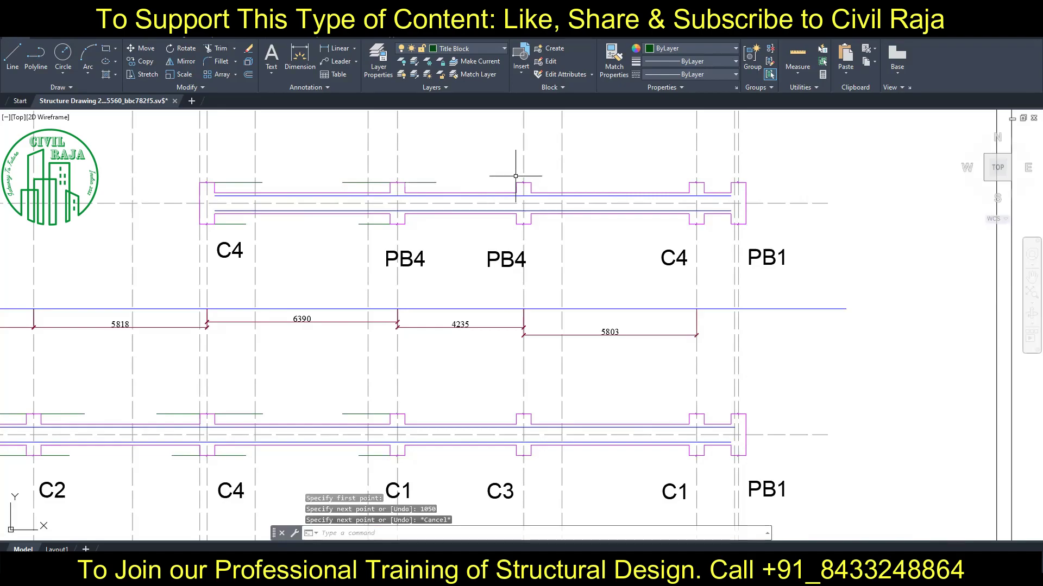
key(Escape)
Add 1050-long extra bars at the C1 column corner and a lower beam corner.
key(Return)
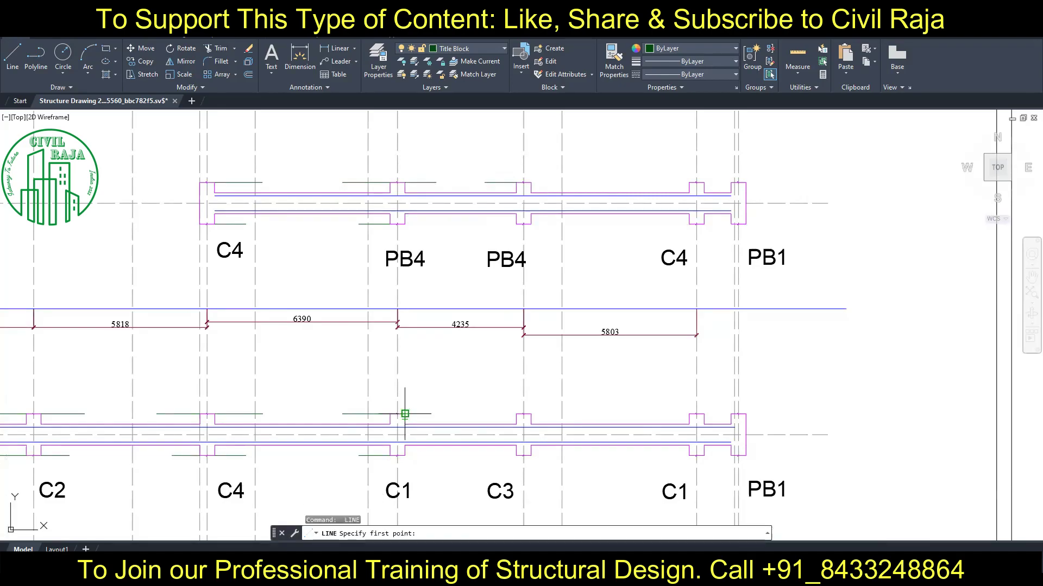
click(405, 414)
text(1050)
key(Return)
key(Escape)
scroll(474, 233, down, 3)
mouse_move(474, 233)
middle_down()
mouse_move(459, 218)
mouse_move(466, 367)
middle_up()
scroll(466, 367, up, 4)
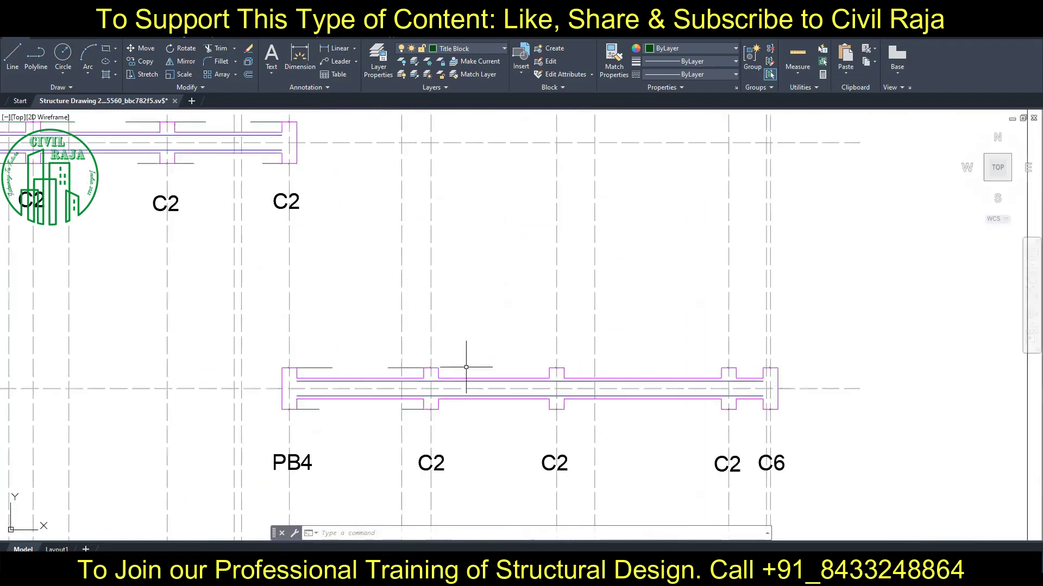
scroll(466, 367, up, 4)
key(Return)
click(428, 368)
text(1050)
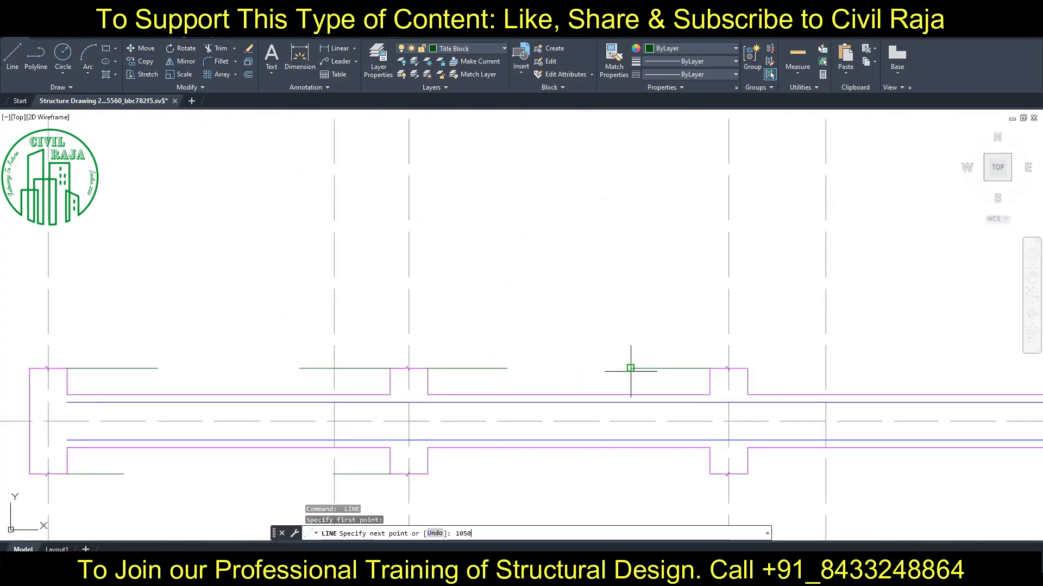
key(Return)
key(Escape)
On the PB3–C1 row, add a 700-long extra bar at the C2 column corner.
scroll(538, 349, down, 3)
scroll(478, 332, up, 2)
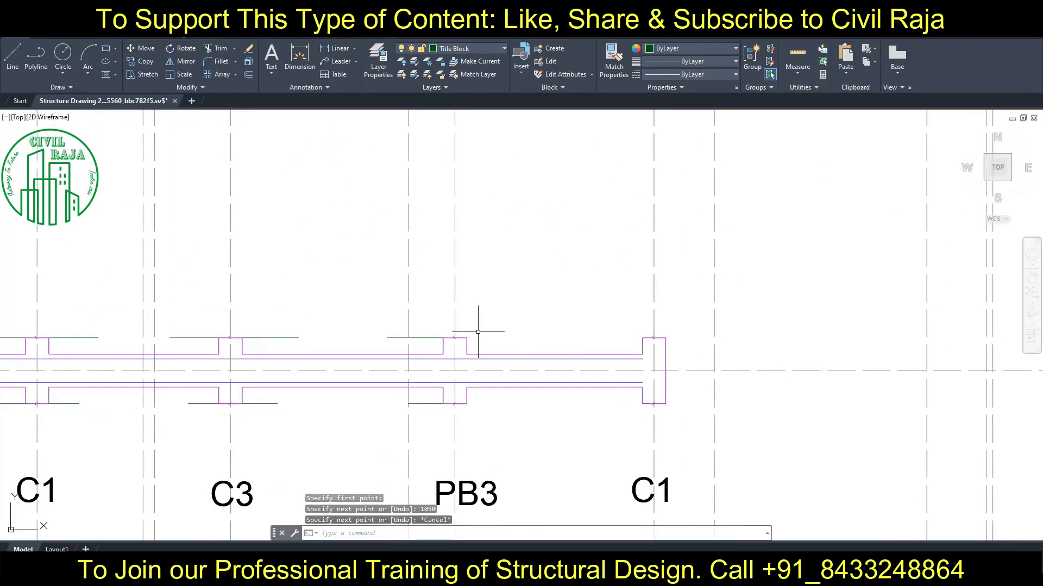
middle_drag(478, 332, 510, 433)
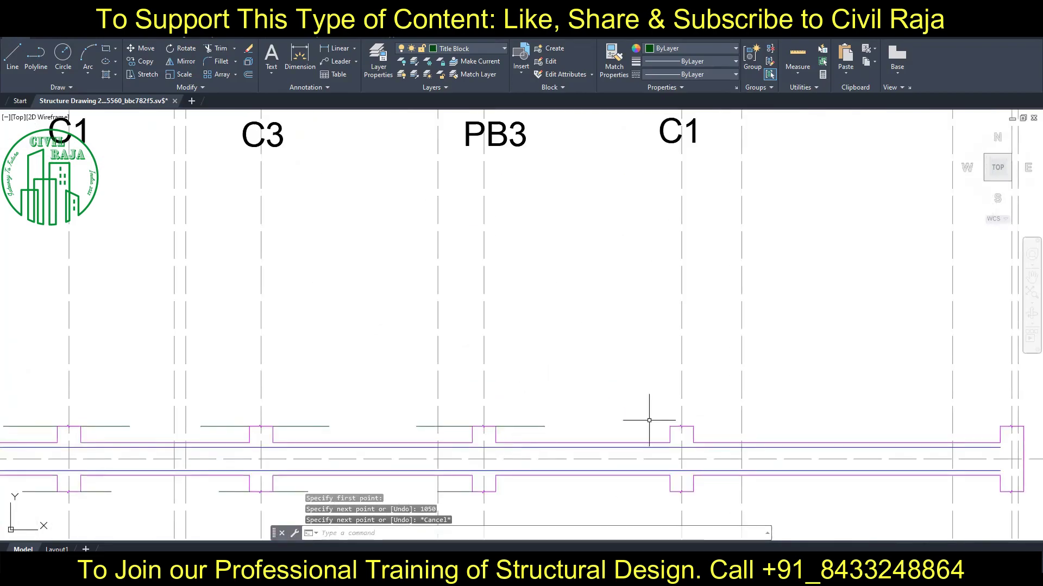
scroll(628, 397, down, 5)
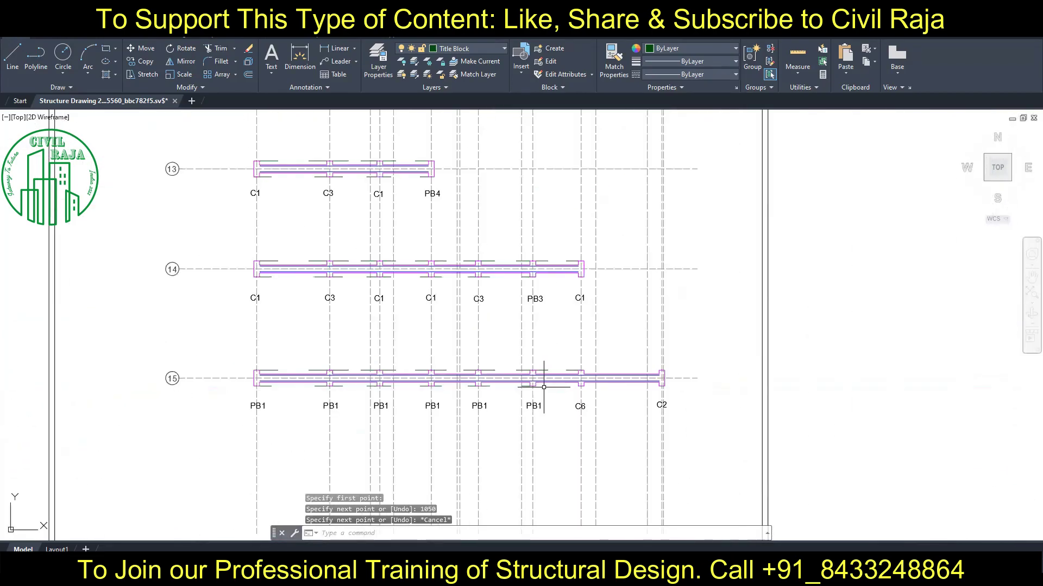
scroll(538, 374, up, 5)
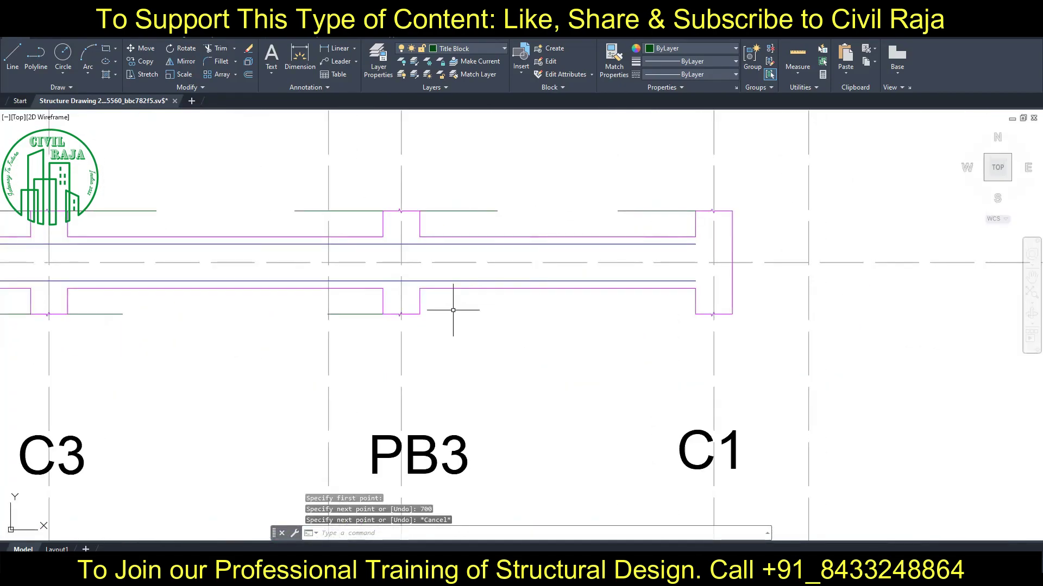
key(space)
scroll(559, 442, down, 3)
scroll(477, 298, up, 3)
click(477, 295)
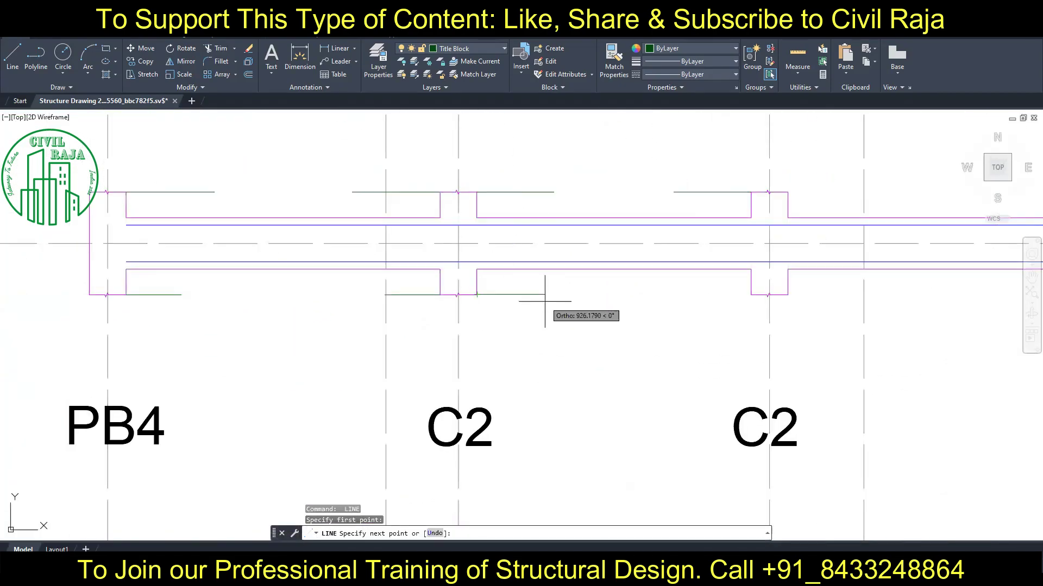
text(700)
key(Return)
key(Return)
key(Return)
key(Escape)
On the C4–PB4 row, draw a 1450-long extra bar from the beam corner.
scroll(751, 295, down, 3)
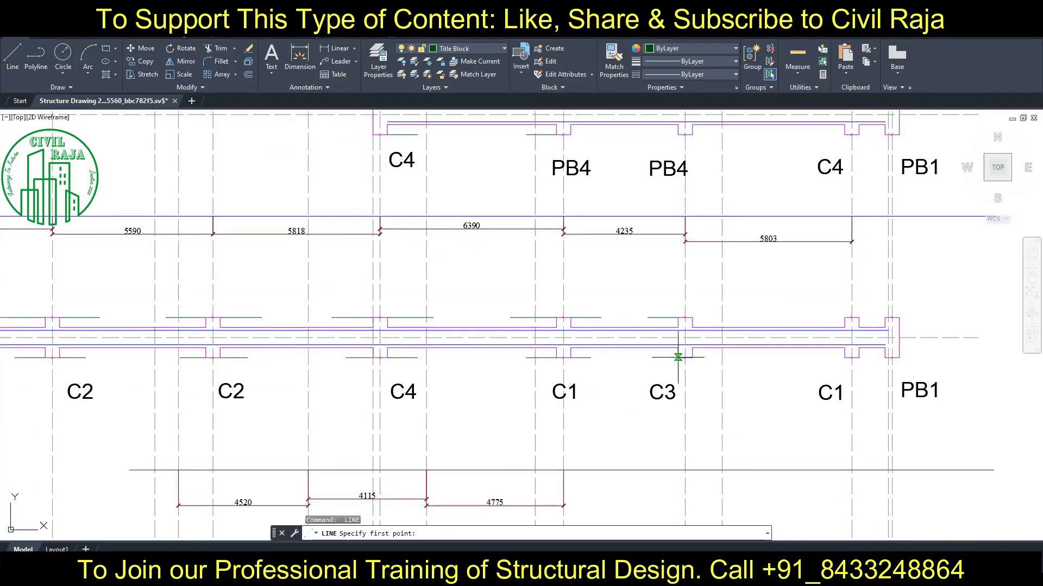
middle_drag(572, 139, 572, 269)
scroll(572, 269, up, 4)
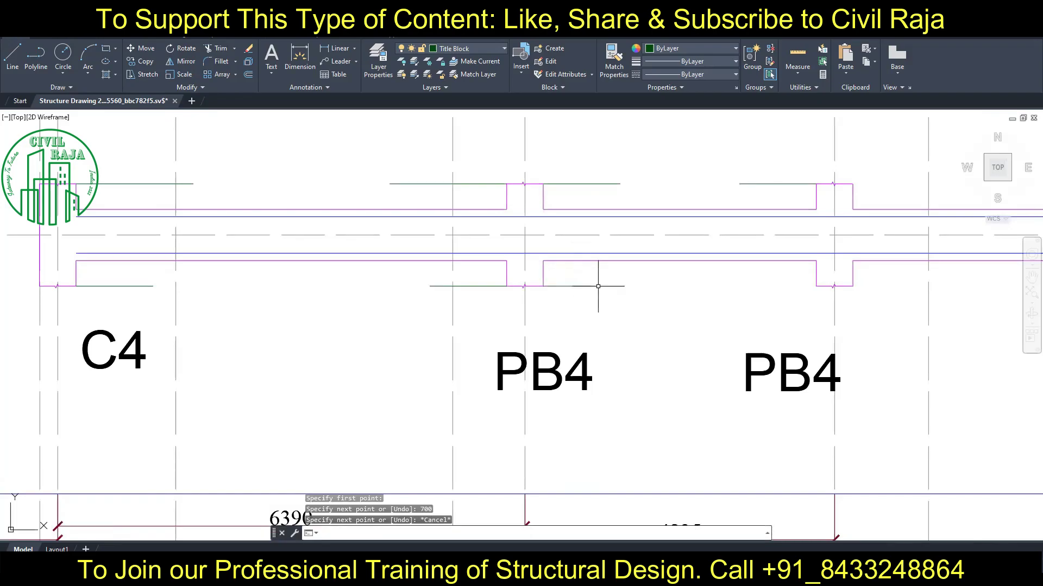
scroll(598, 287, down, 5)
scroll(592, 185, up, 2)
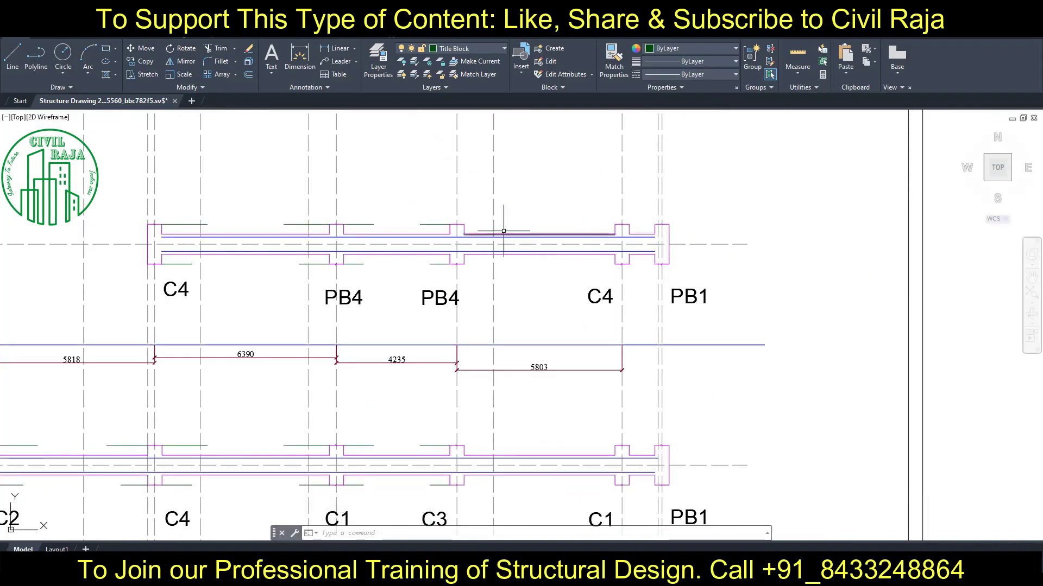
text(l)
key(Return)
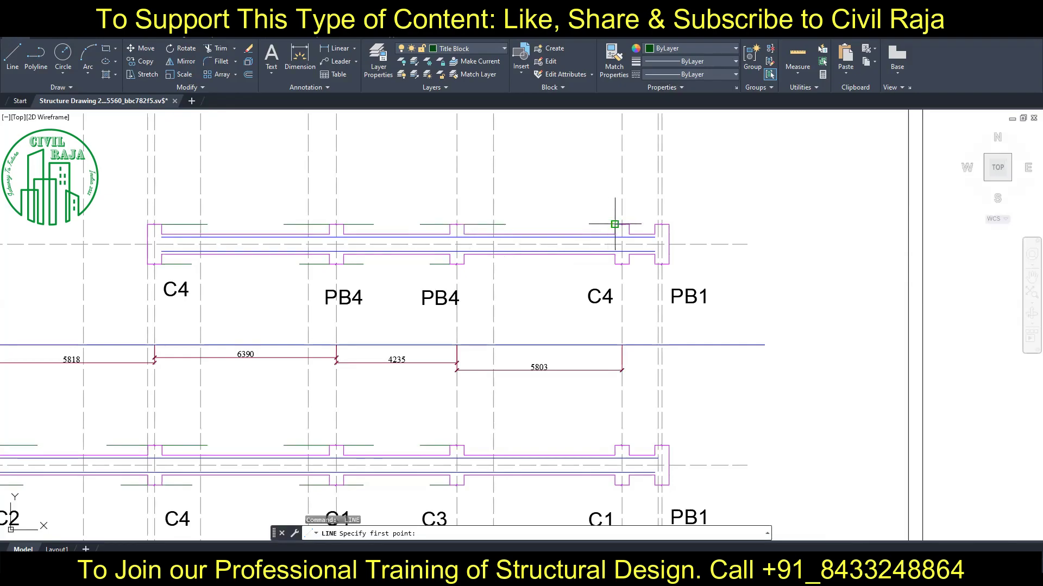
scroll(525, 384, down, 3)
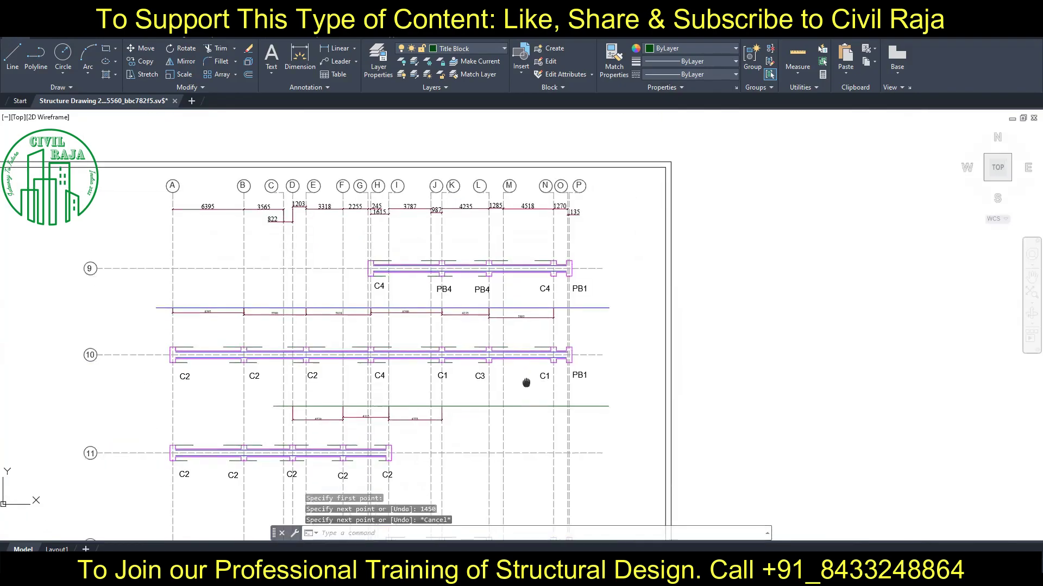
scroll(512, 366, up, 1)
scroll(442, 400, up, 3)
click(441, 400)
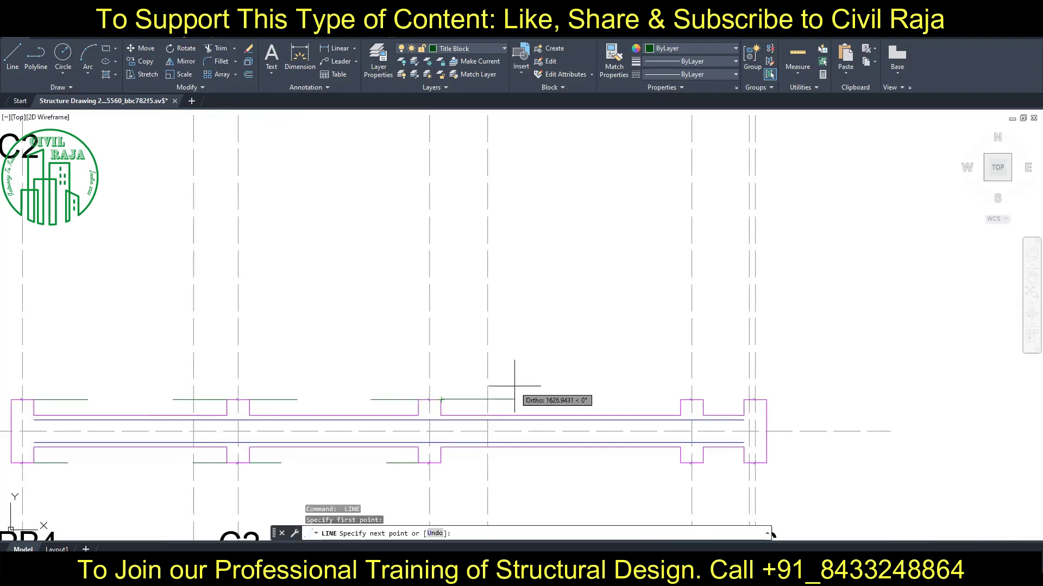
click(681, 401)
text(155)
text(50)
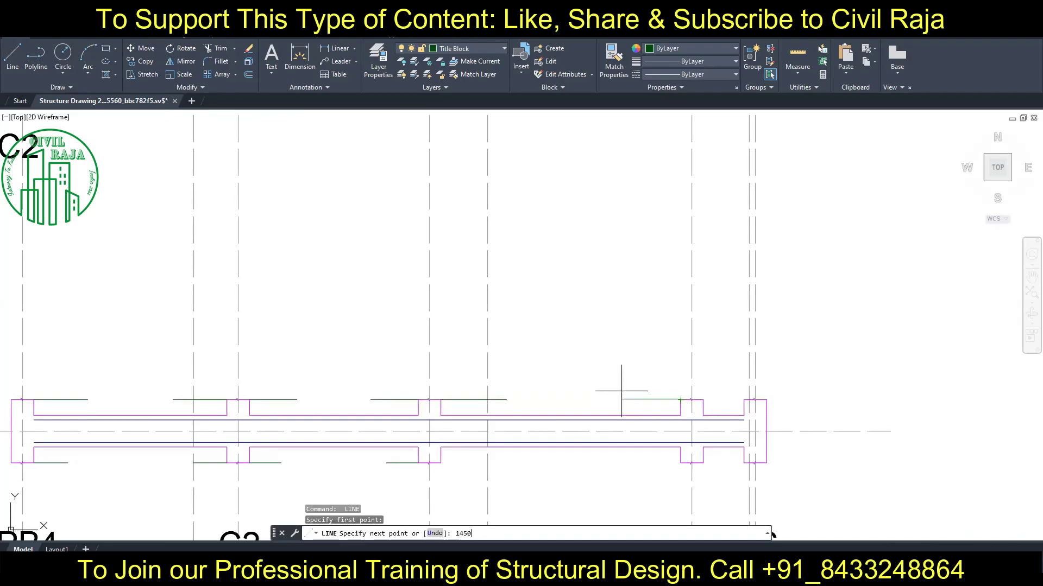
key(Return)
key(Escape)
Start a linear dimension at the C6 corner, cancel it, and bring lower grid rows into view.
scroll(597, 461, down, 3)
scroll(547, 261, up, 2)
scroll(554, 331, up, 2)
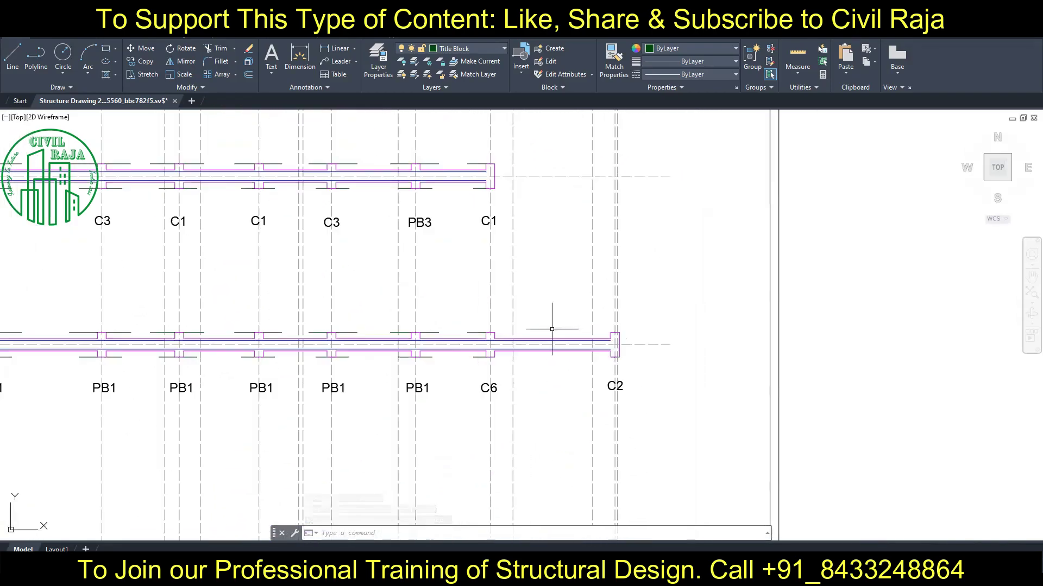
scroll(437, 331, up, 4)
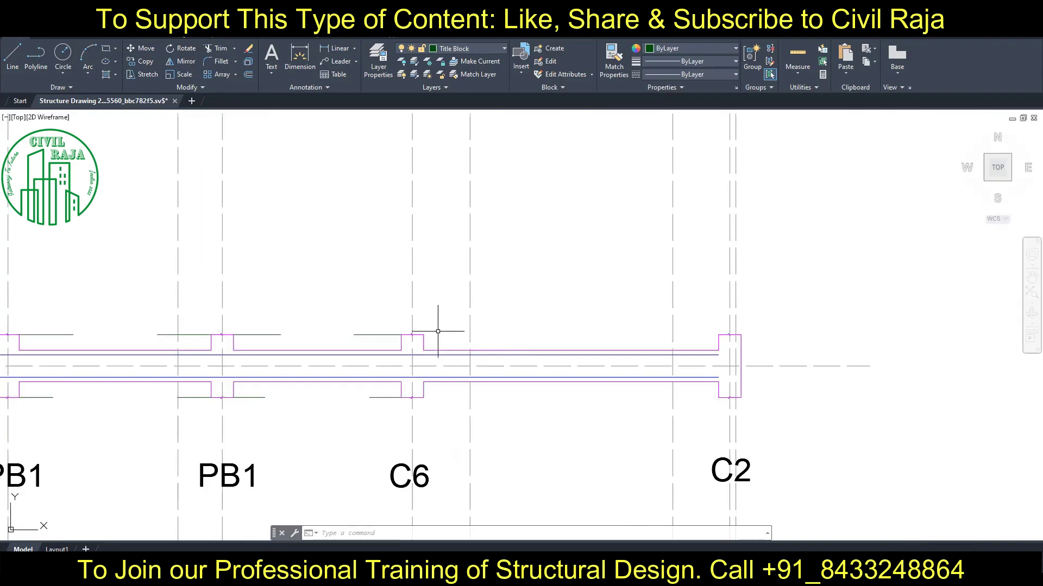
click(290, 60)
click(412, 335)
scroll(545, 344, down, 3)
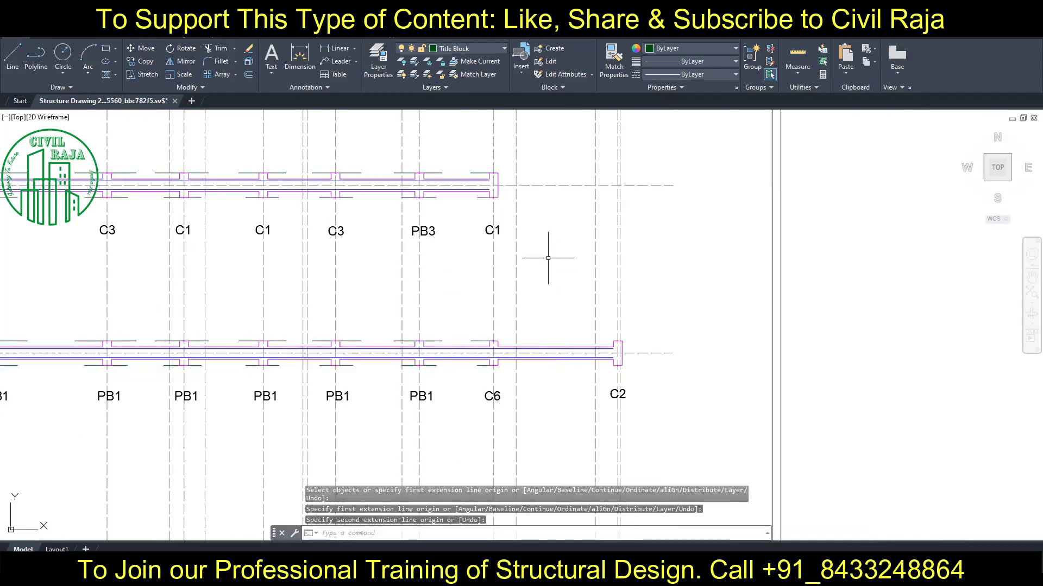
scroll(548, 258, down, 3)
key(Escape)
middle_drag(536, 172, 534, 220)
scroll(534, 220, up, 2)
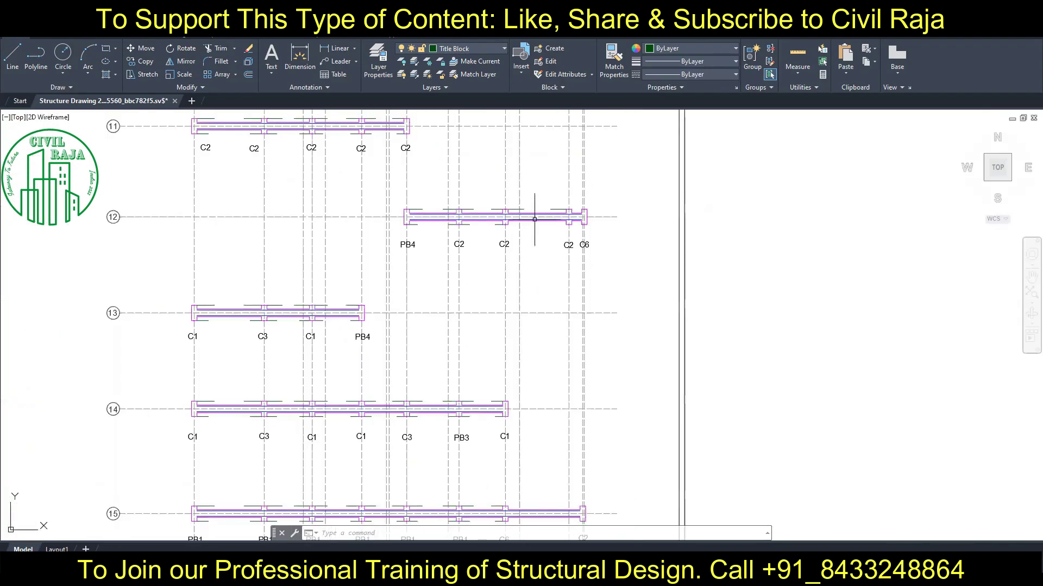
scroll(534, 219, up, 5)
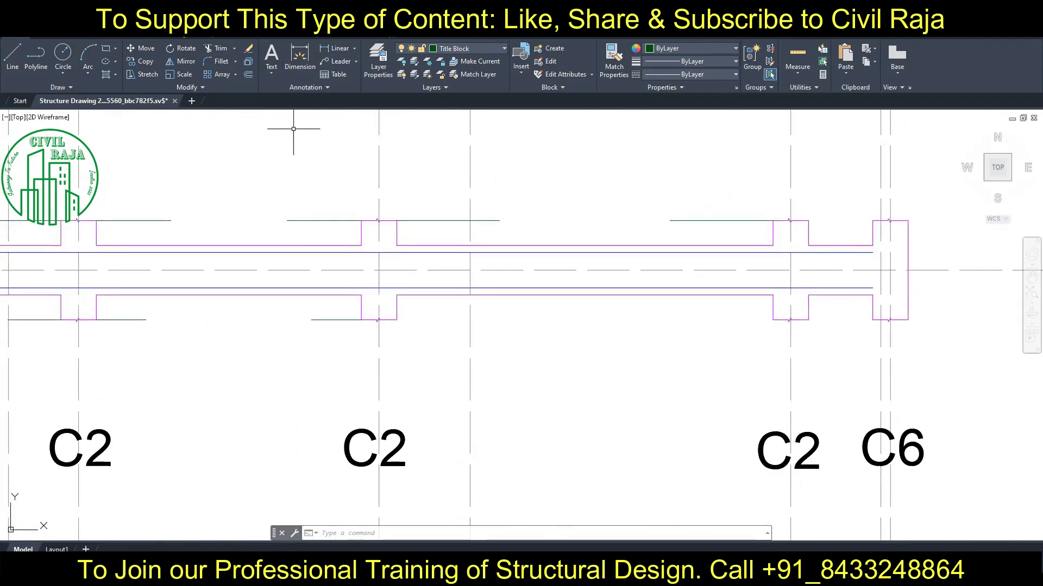
Try a dimension and an extra bar from the beam corners, cancelling both.
key(space)
click(396, 320)
key(Escape)
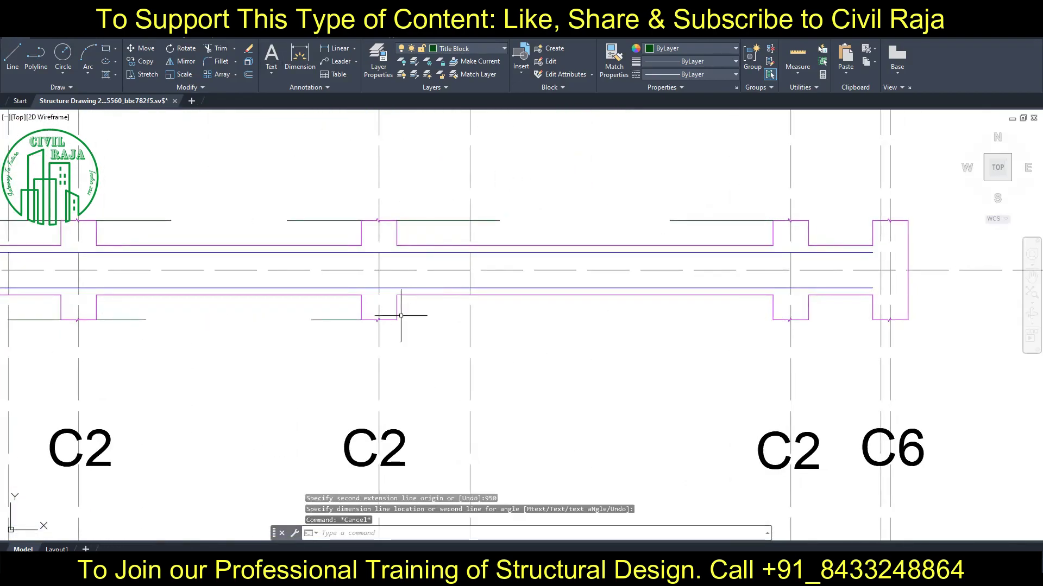
key(space)
click(397, 320)
key(Escape)
text(l)
key(space)
click(773, 319)
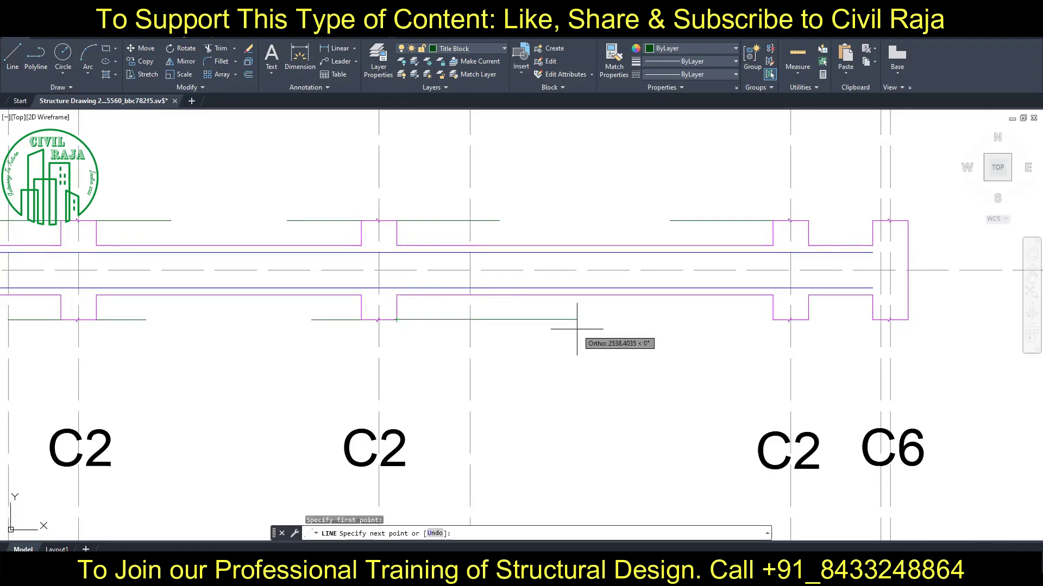
key(Escape)
scroll(609, 221, down, 5)
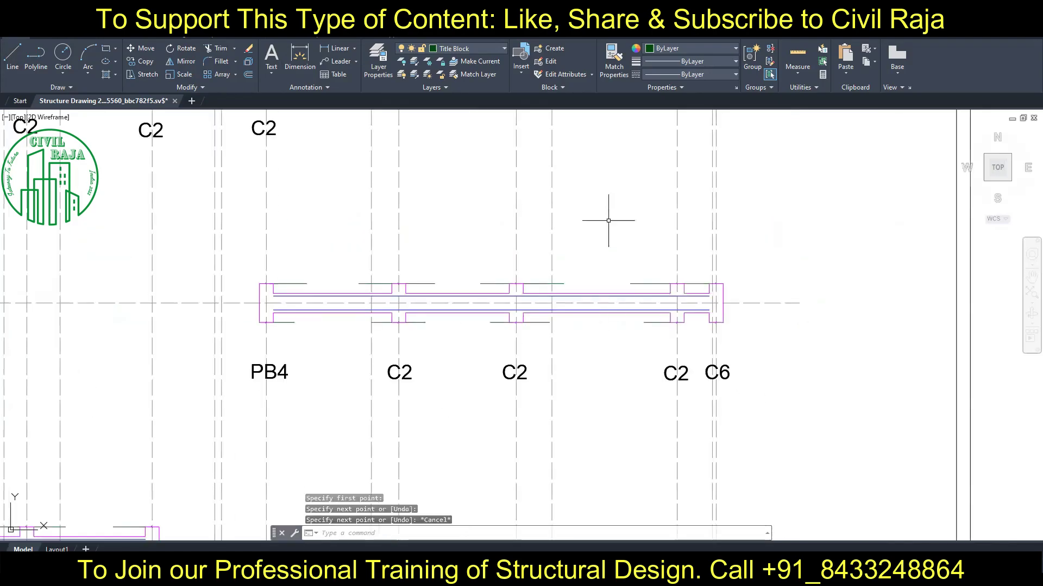
scroll(605, 267, down, 3)
scroll(450, 305, up, 8)
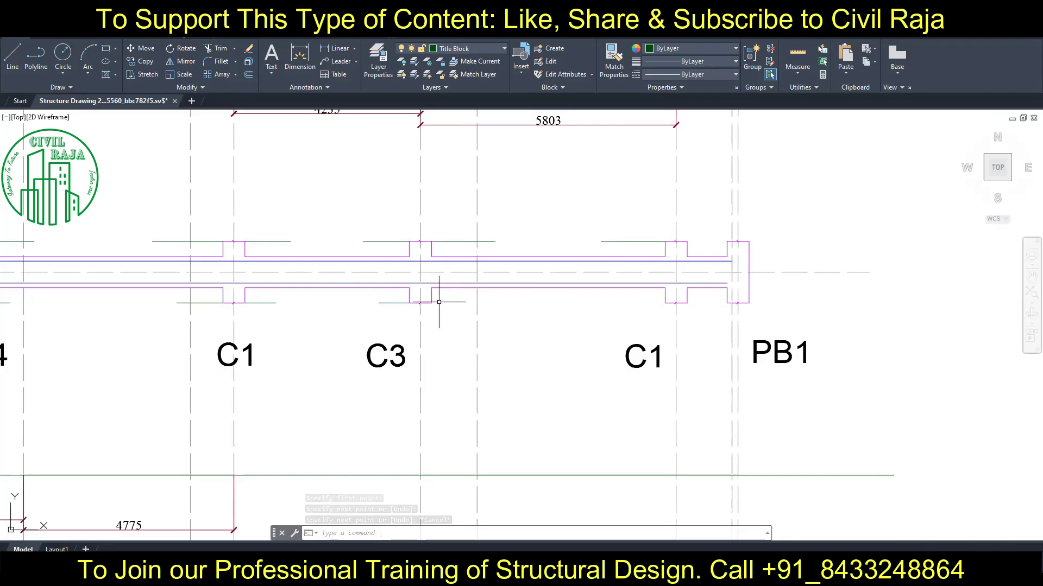
scroll(439, 302, down, 3)
scroll(419, 295, up, 2)
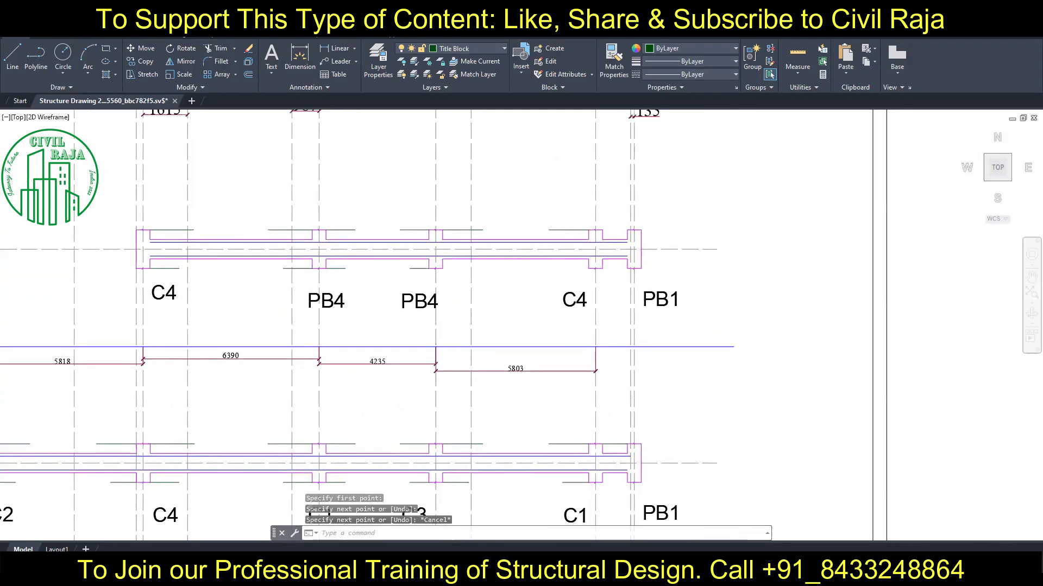
scroll(419, 295, up, 3)
Draw a 950-long extra bar from the grid 9 support corner.
text(l)
key(Return)
click(393, 299)
text(950)
key(Return)
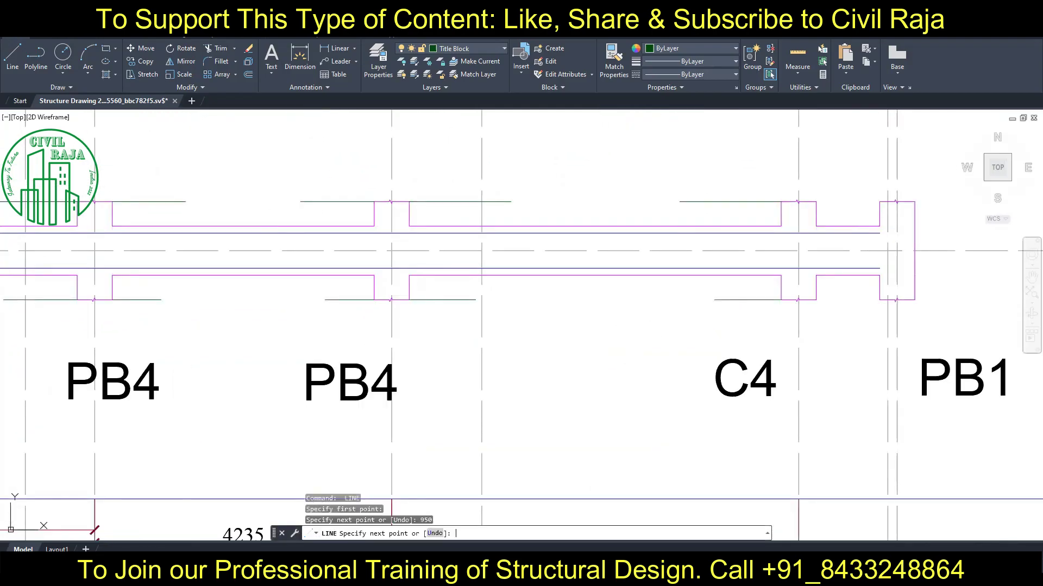
scroll(582, 413, down, 4)
middle_drag(603, 320, 602, 217)
key(Escape)
scroll(603, 216, down, 3)
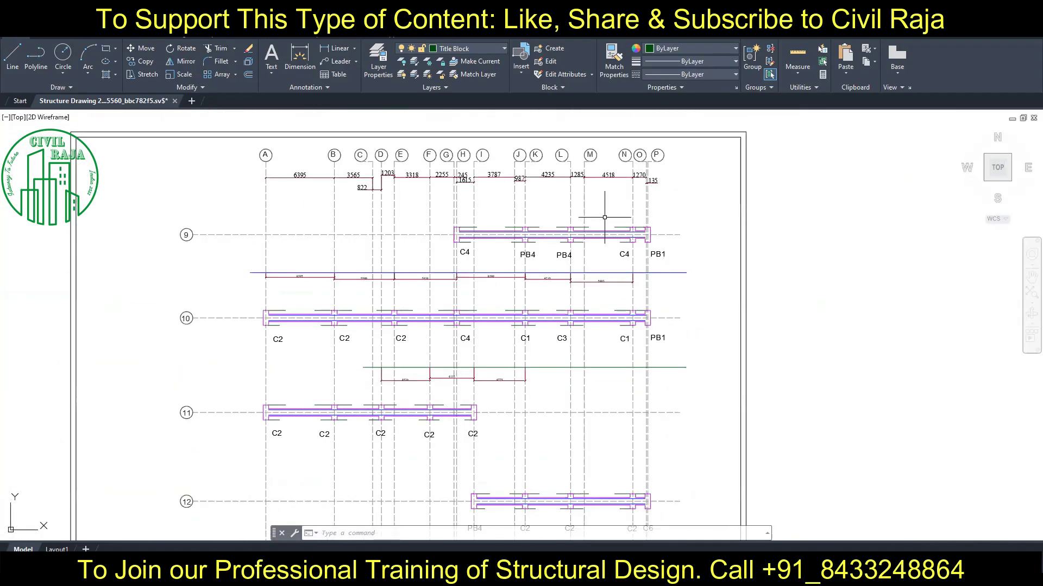
scroll(555, 389, up, 3)
Dimension the 7101 span between the C6 and C2 column corners.
scroll(555, 389, up, 5)
click(299, 54)
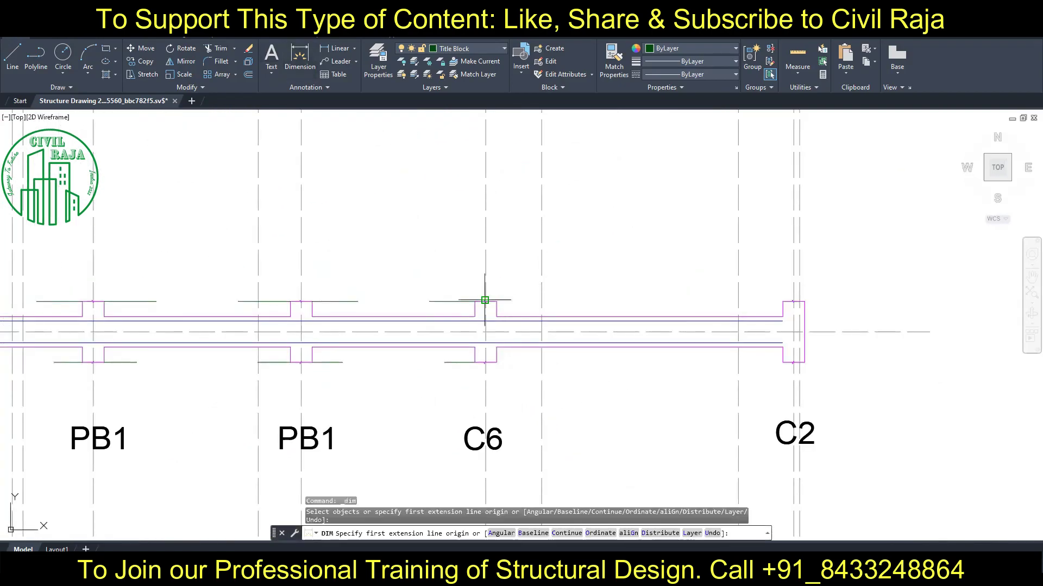
click(483, 300)
click(792, 269)
key(Escape)
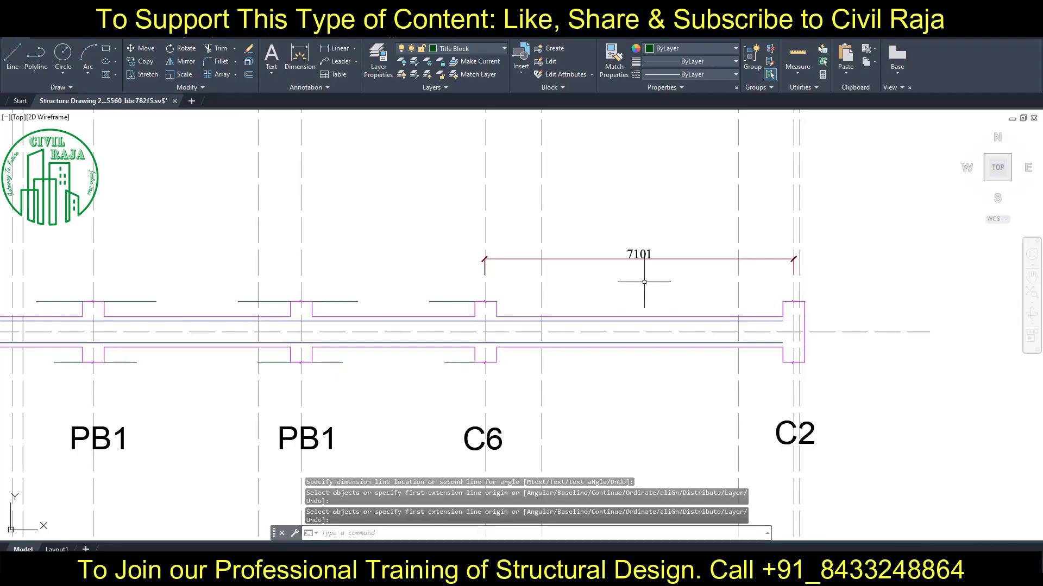
Draw 1800-long extra bars from the C6 and C2 column corners.
click(12, 55)
click(496, 301)
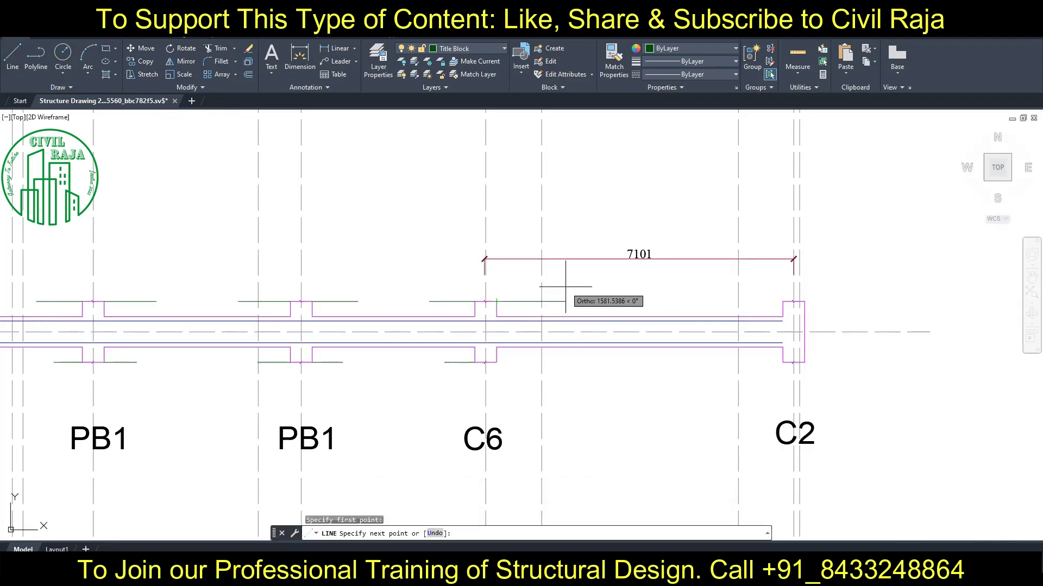
text(1800)
key(Return)
key(Return)
key(Return)
click(782, 301)
text(1800)
key(Return)
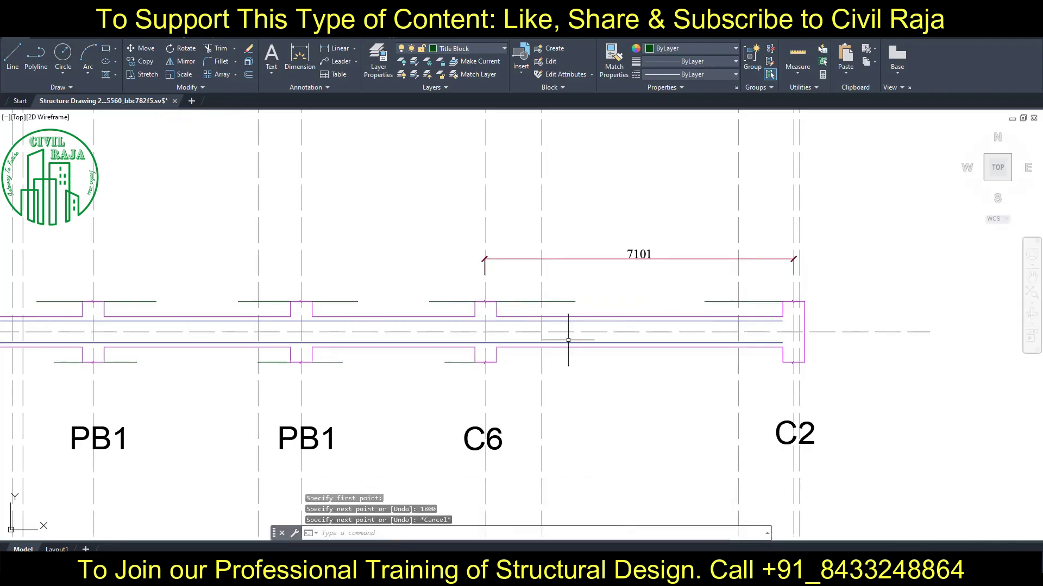
key(Escape)
key(Return)
click(496, 363)
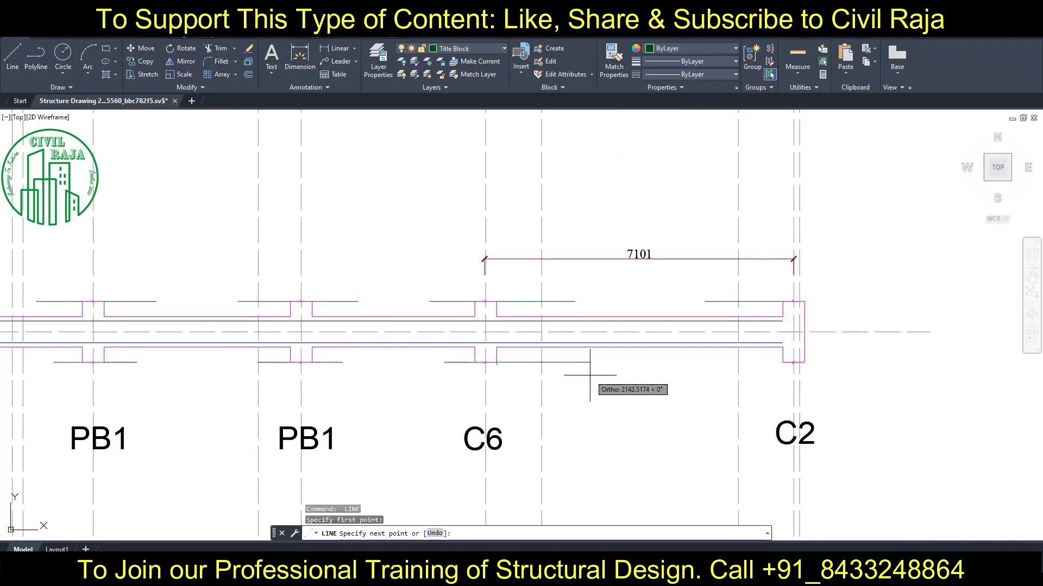
key(Escape)
scroll(668, 262, down, 3)
scroll(554, 389, down, 5)
Delete the stray dimension rows below row 10 and between the beams.
drag(414, 303, 815, 333)
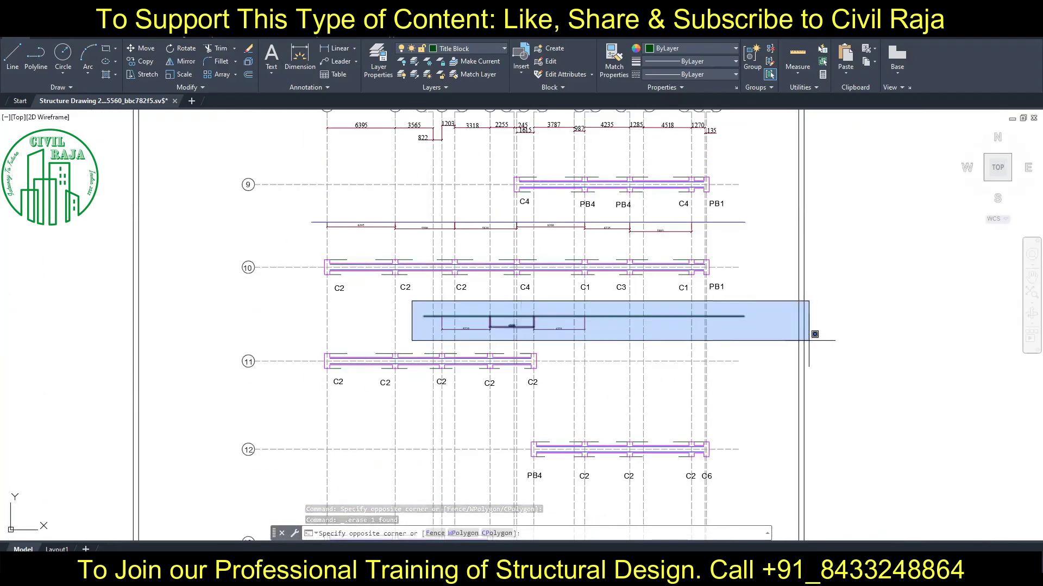
key(Delete)
middle_drag(446, 299, 446, 380)
drag(306, 282, 909, 348)
key(Delete)
Dimension the first grid-9 top green bars as 1600, 1600 and 1050 beside PB4.
click(300, 54)
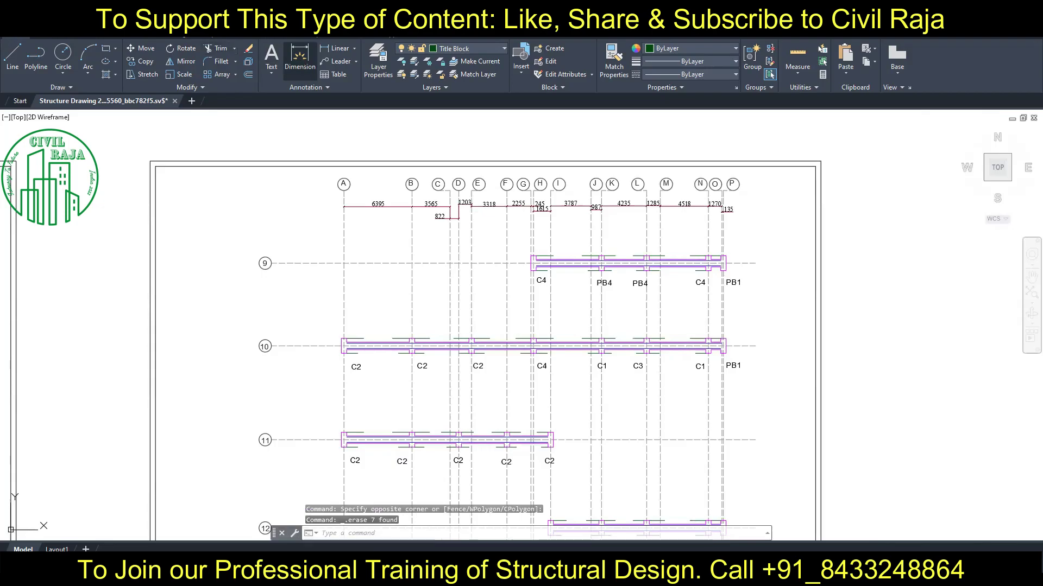
scroll(531, 233, up, 5)
middle_drag(532, 232, 410, 255)
click(158, 272)
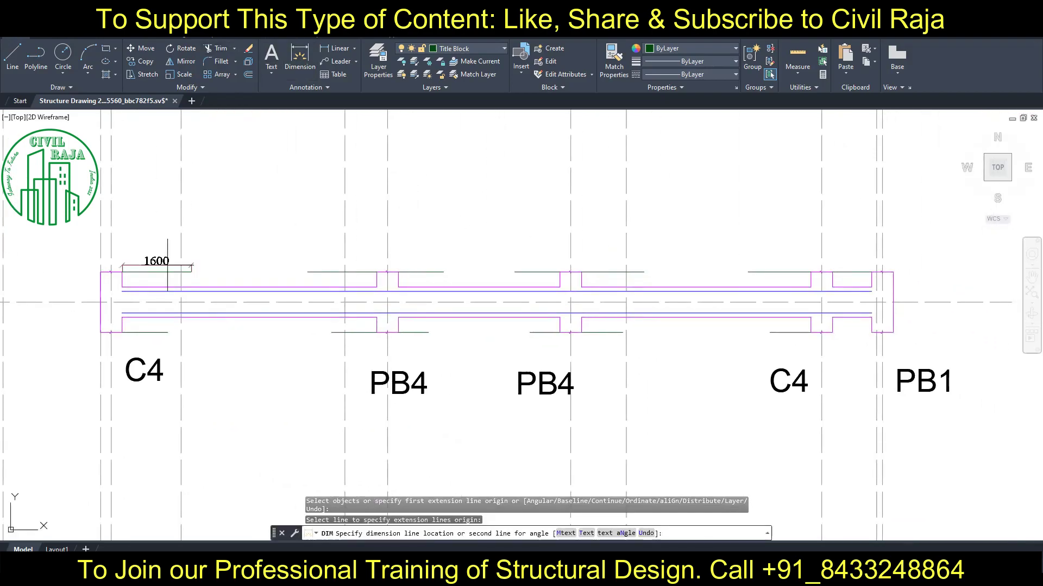
click(342, 272)
click(421, 271)
click(421, 266)
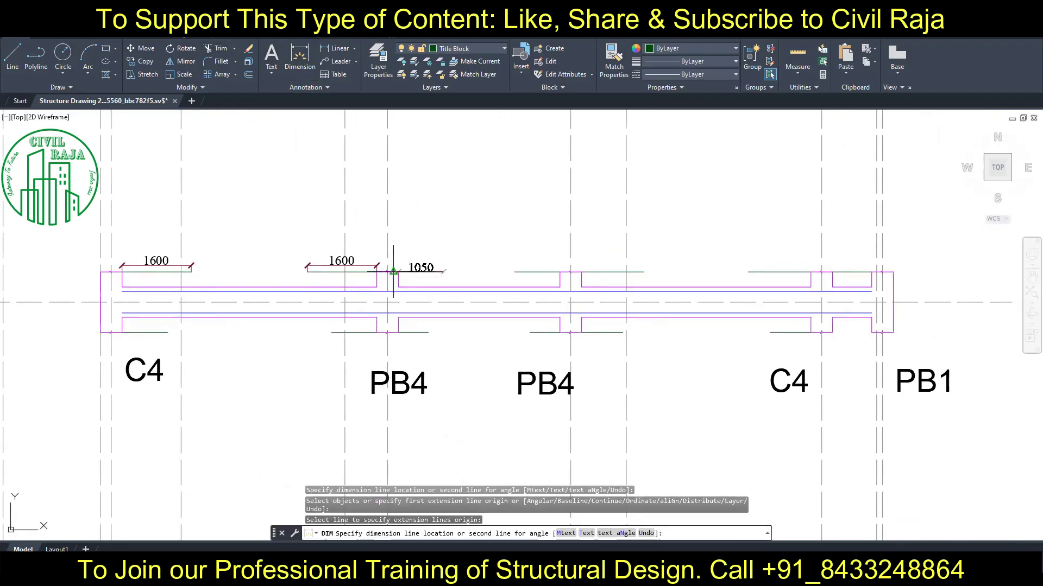
Dimension the remaining top bars as 1050, 1450 and 905 near PB1.
click(538, 271)
click(537, 266)
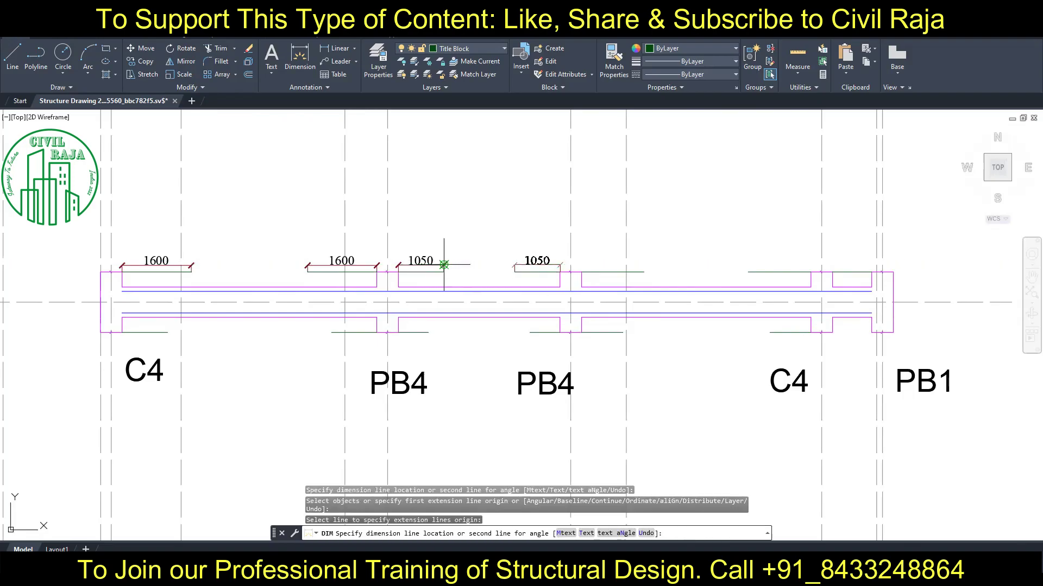
click(612, 271)
click(644, 264)
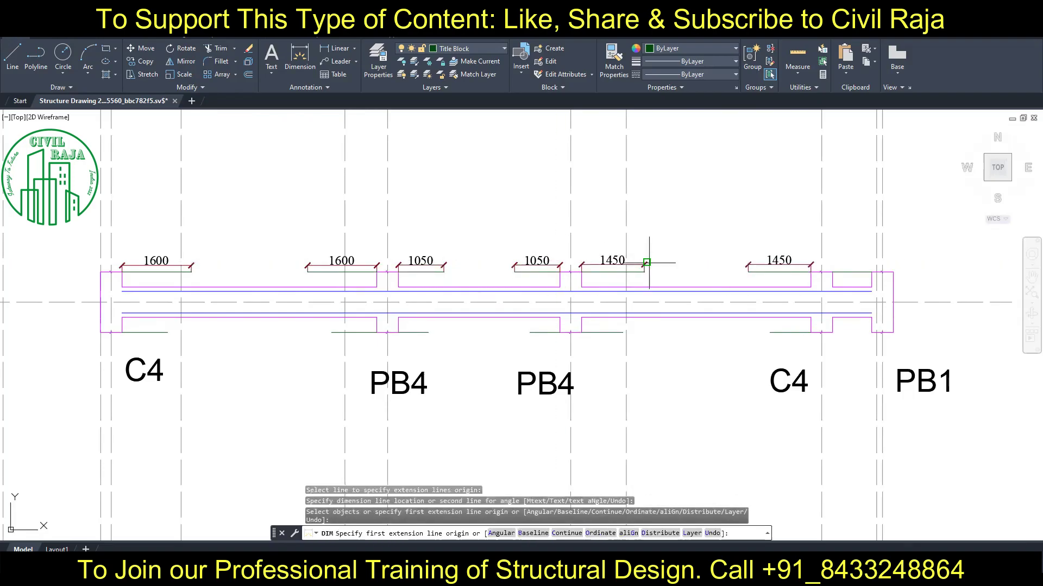
click(851, 271)
Dimension the bottom green bars with lengths 1050, 700, 700 and 950.
click(144, 332)
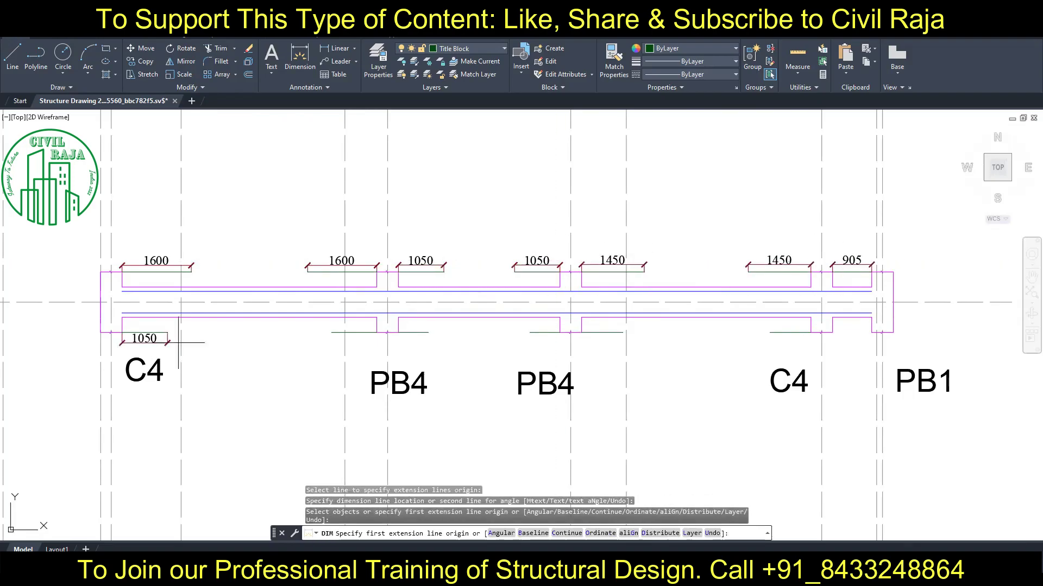
click(354, 332)
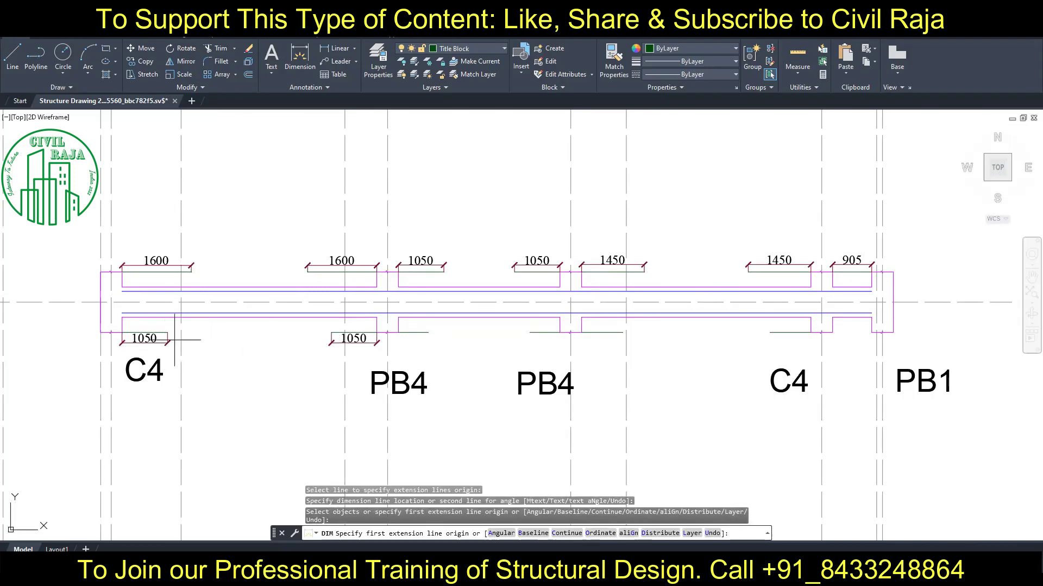
scroll(403, 335, up, 4)
click(464, 328)
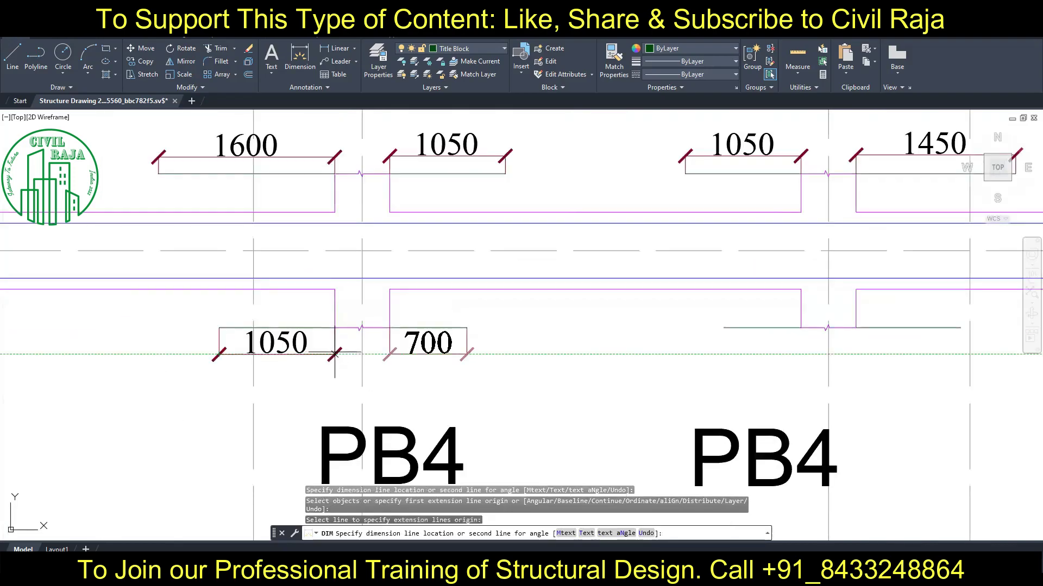
click(335, 354)
click(760, 328)
click(760, 354)
click(907, 328)
click(907, 355)
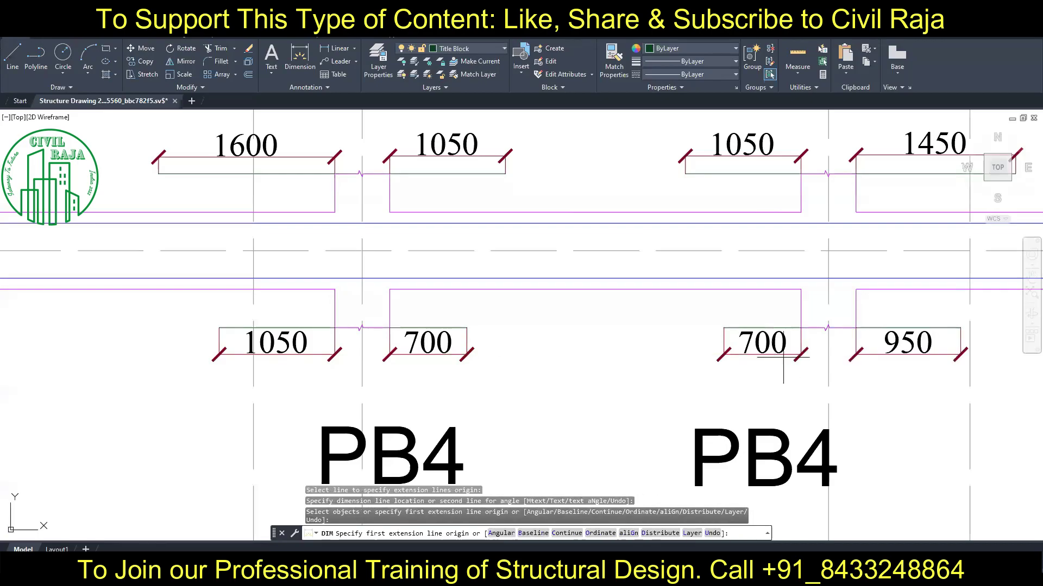
Add a 1600 length dimension above the green bar at C2.
scroll(459, 349, down, 2)
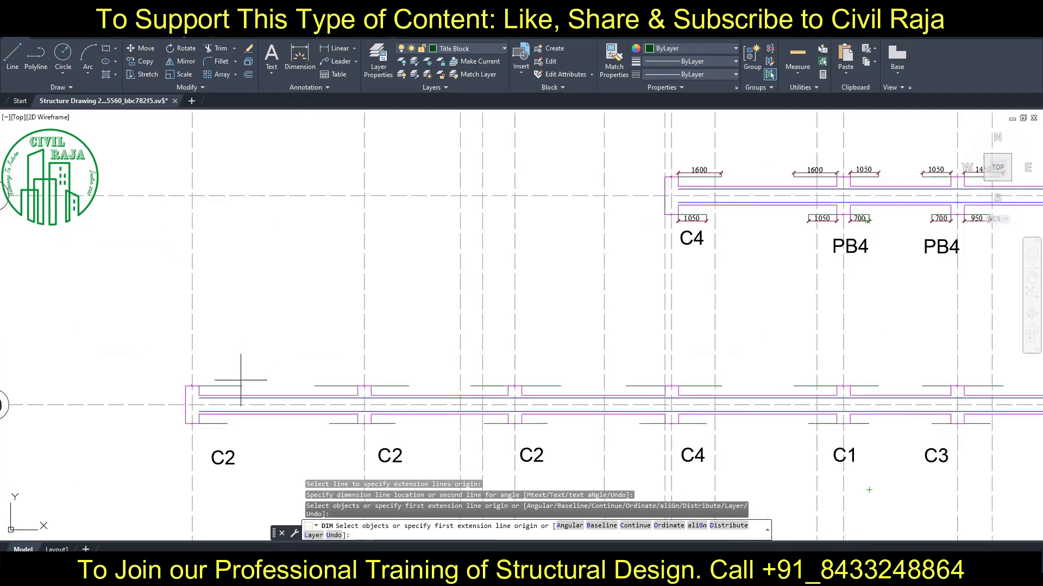
scroll(241, 380, up, 2)
click(239, 380)
click(239, 375)
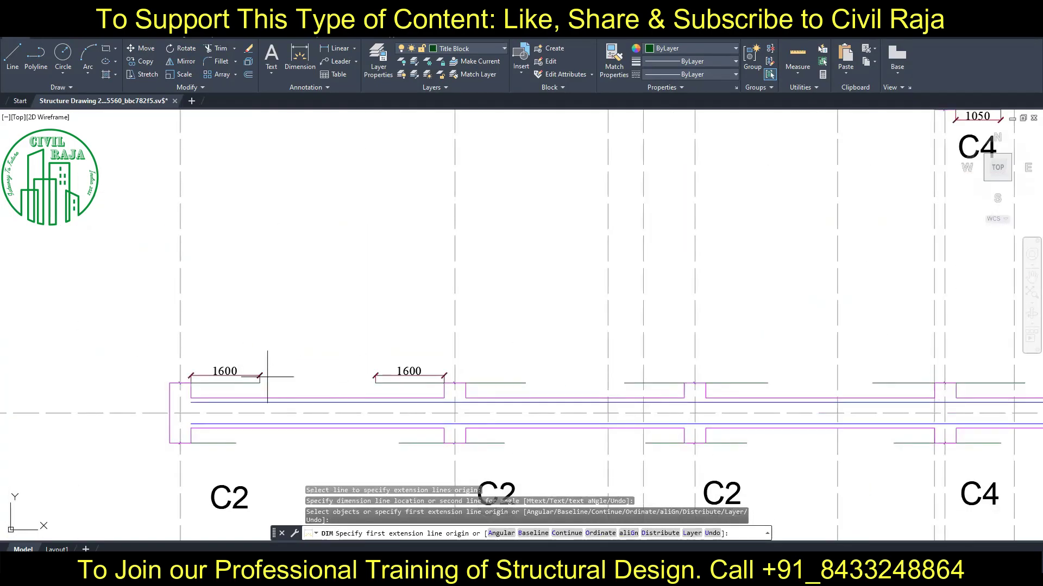
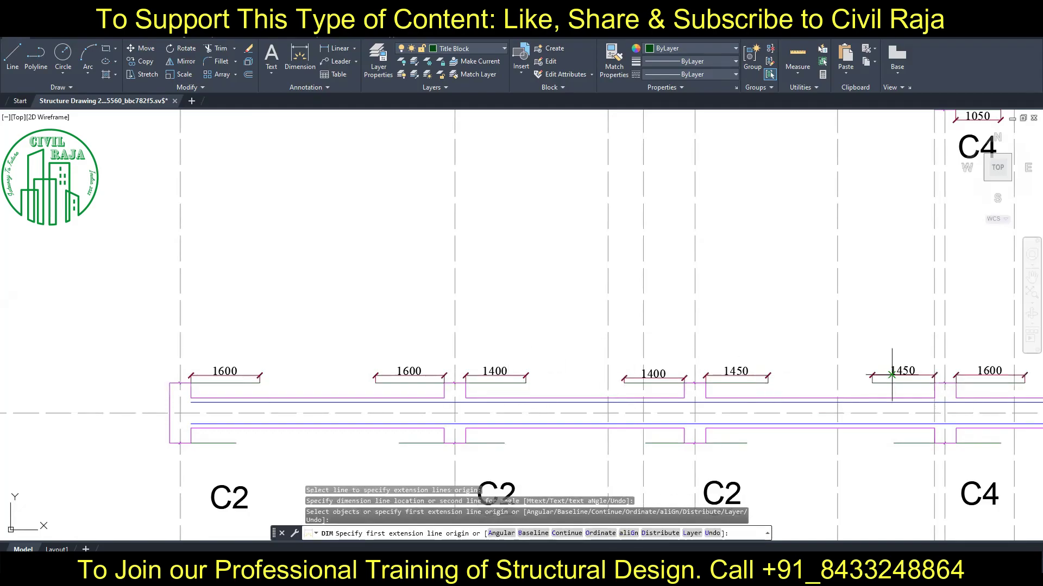
Dimension the top strips at the row's right end, placing 905 by PB1.
middle_drag(891, 375, 33, 358)
click(309, 366)
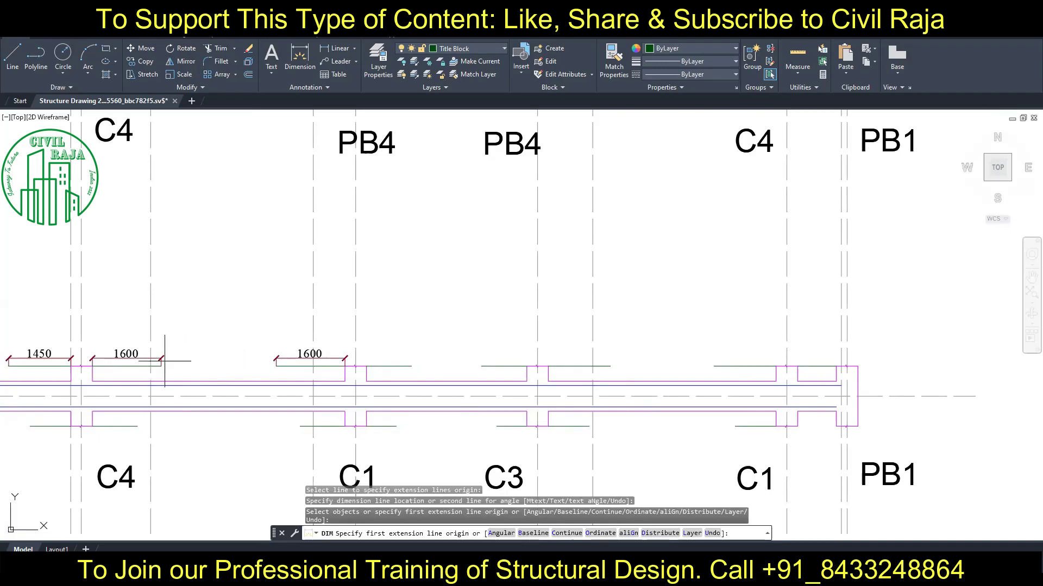
scroll(404, 359, up, 4)
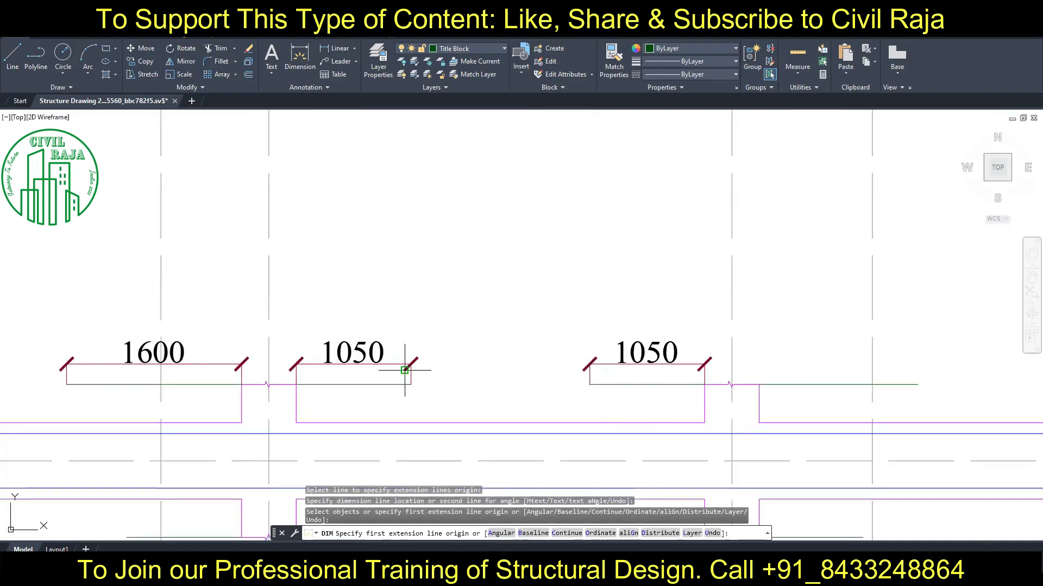
scroll(560, 359, down, 2)
middle_drag(873, 339, 172, 340)
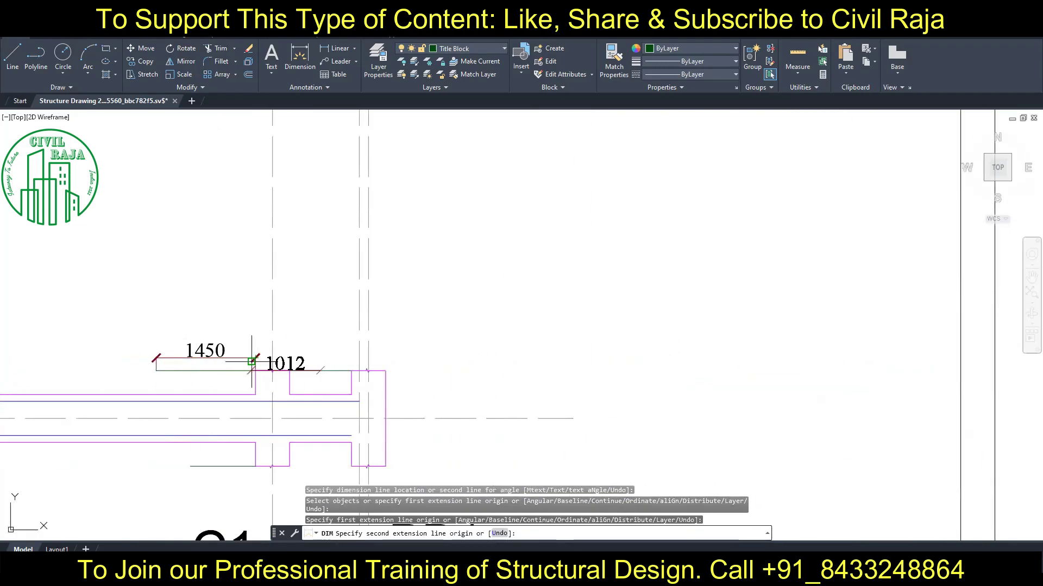
click(351, 371)
click(321, 358)
Add two 950 dimensions below the lower strips further along the beam row.
scroll(772, 335, down, 4)
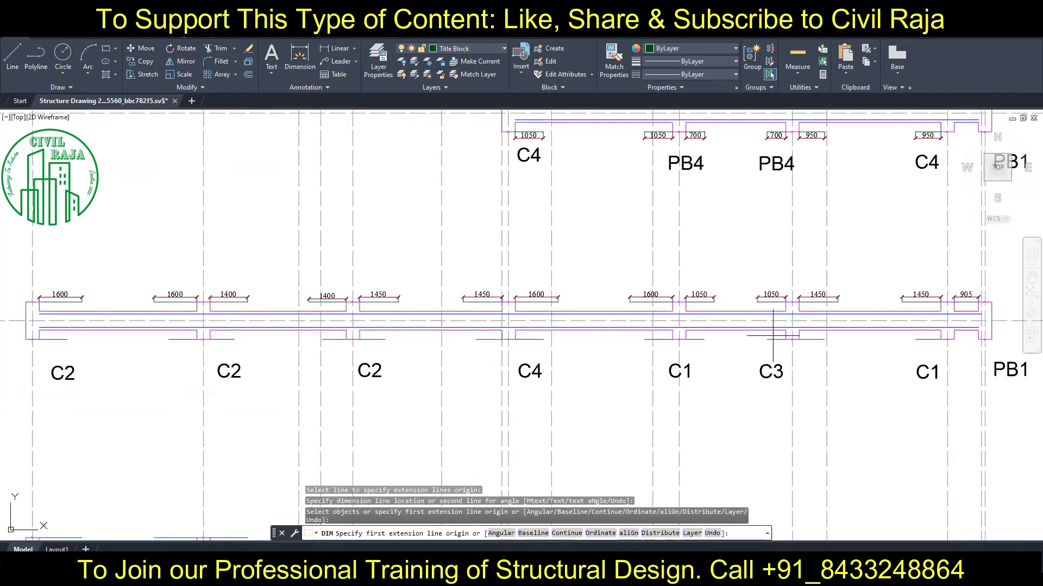
scroll(275, 326, up, 2)
scroll(275, 325, up, 4)
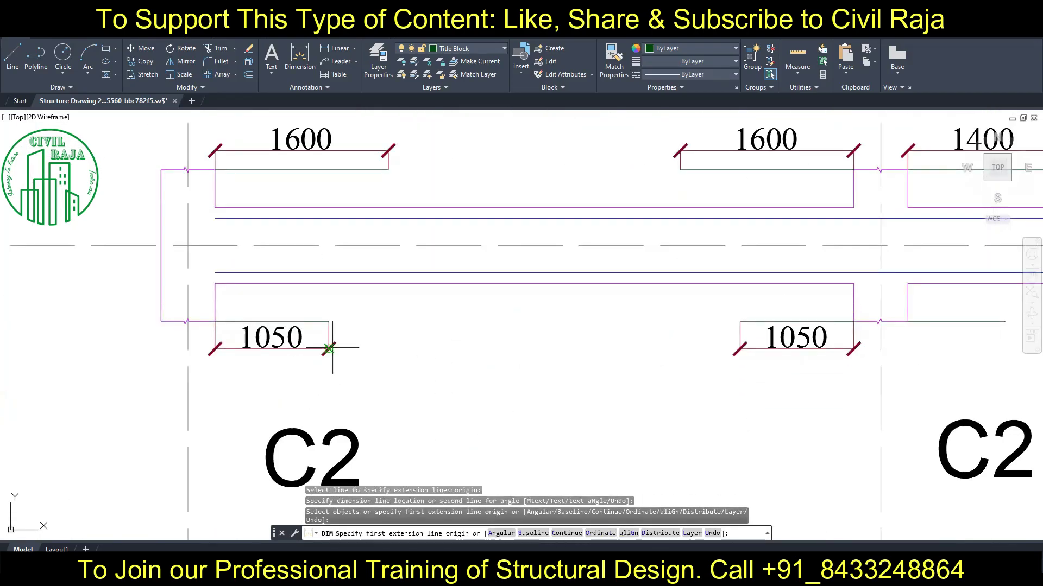
middle_drag(861, 353, 275, 353)
middle_drag(1021, 326, 484, 326)
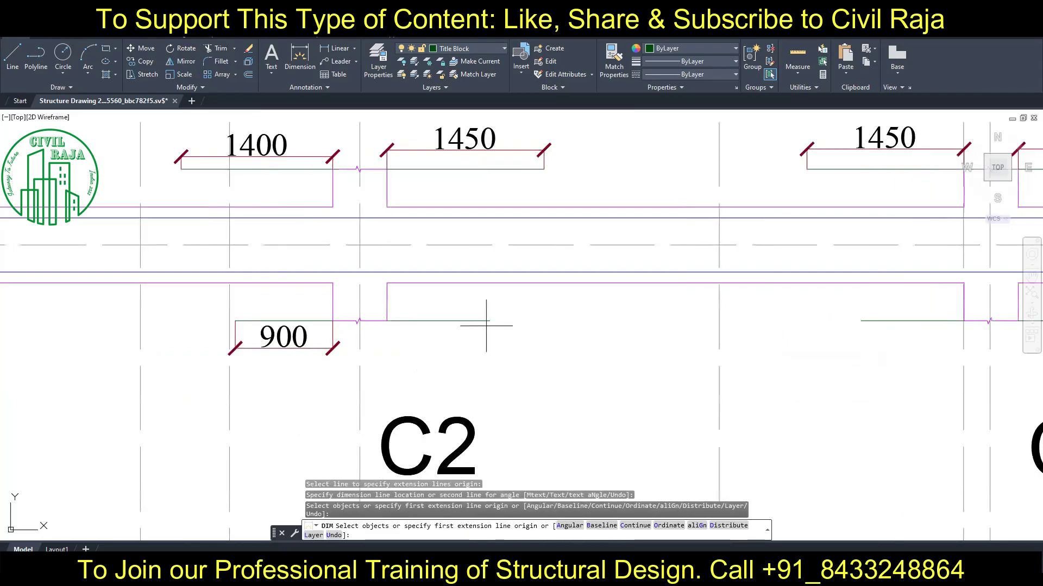
click(484, 322)
click(326, 354)
click(912, 320)
click(910, 348)
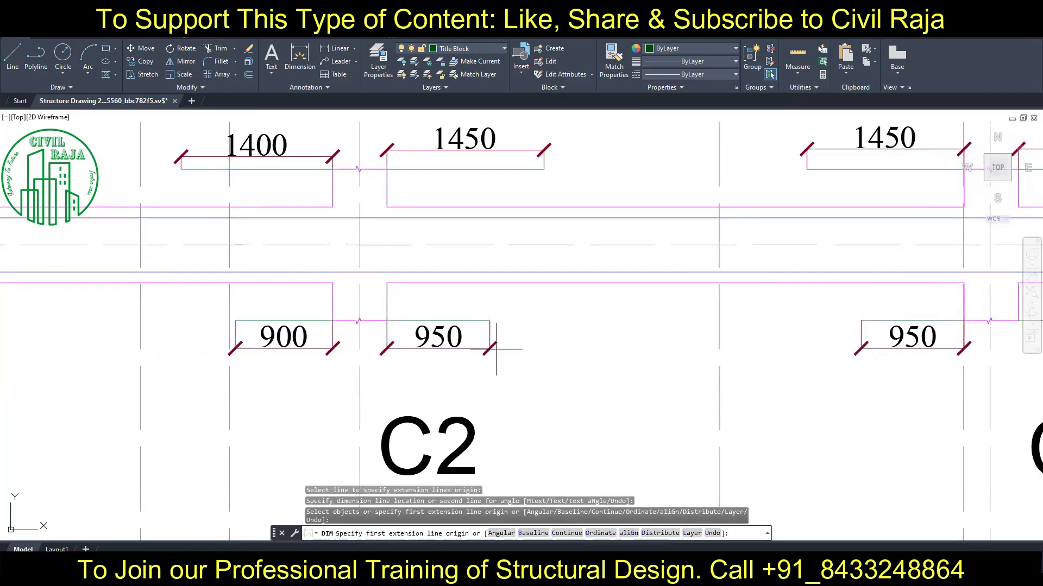
Dimension the lower strips around C4 and C1 as 1050, 1050 and 700.
middle_drag(910, 342, 326, 342)
click(489, 320)
click(489, 348)
middle_drag(971, 330, 663, 326)
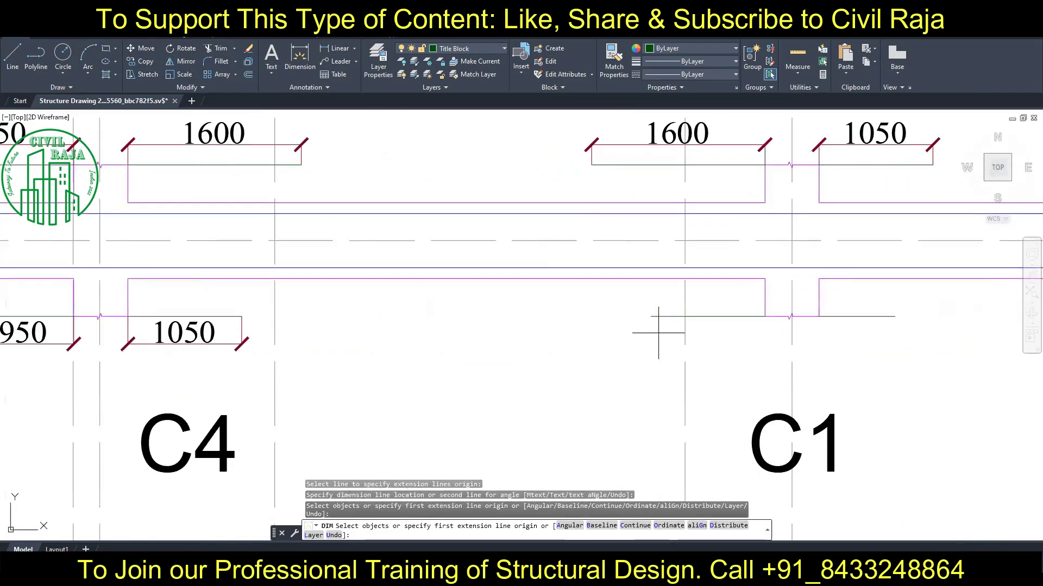
click(663, 317)
click(678, 346)
click(857, 317)
click(869, 346)
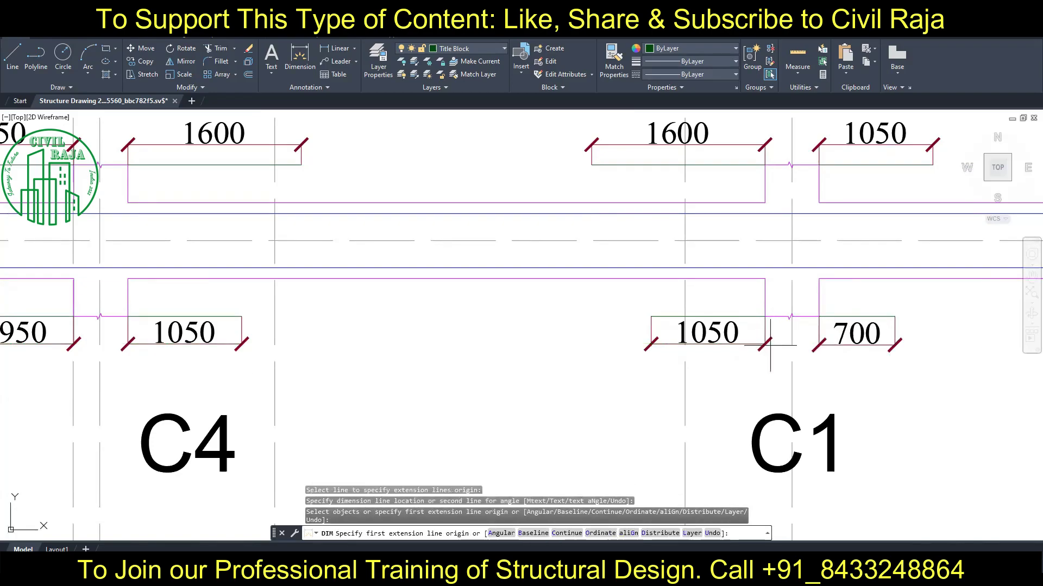
Add two more 950 dimensions below the lower strips near C3 and C1.
middle_drag(901, 345, 285, 346)
click(706, 317)
click(705, 346)
middle_drag(1020, 304, 594, 303)
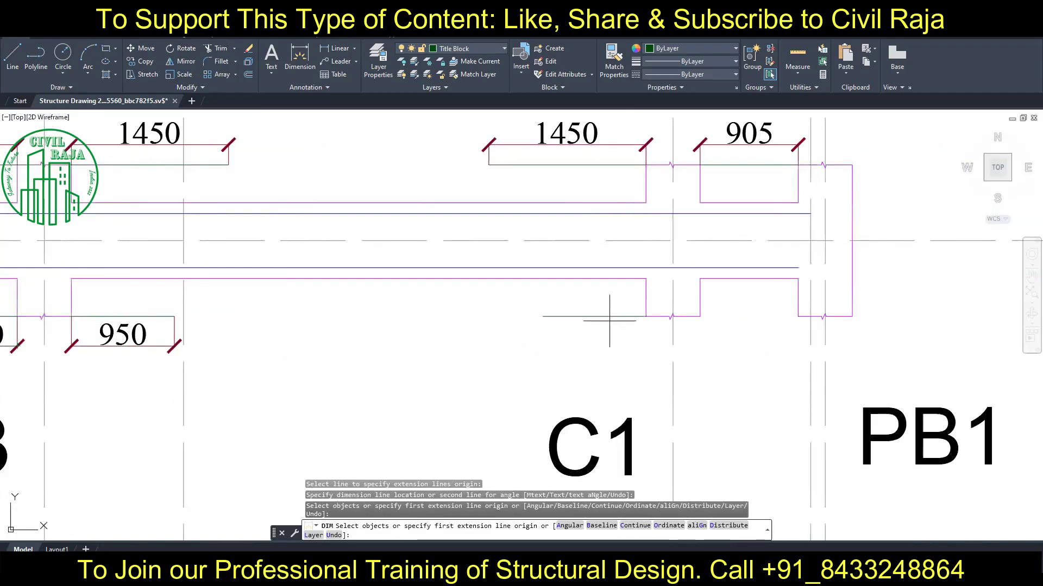
click(575, 316)
click(575, 346)
scroll(454, 323, down, 6)
Dimension the first C2 top strips as 1600, 1600 and 1400.
scroll(125, 424, up, 6)
middle_drag(68, 306, 29, 263)
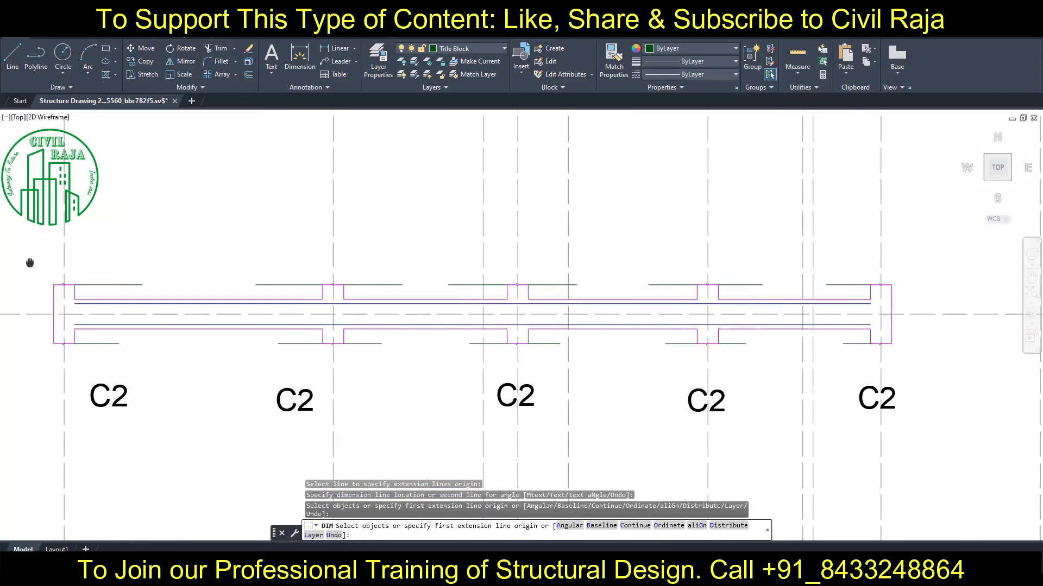
click(109, 285)
click(109, 278)
click(289, 284)
click(288, 278)
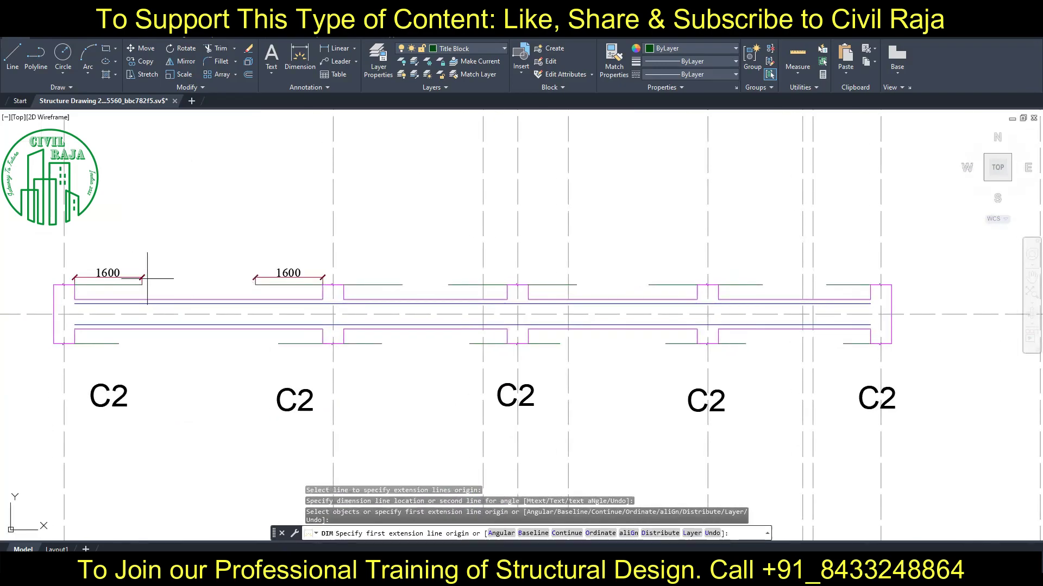
click(477, 285)
click(476, 278)
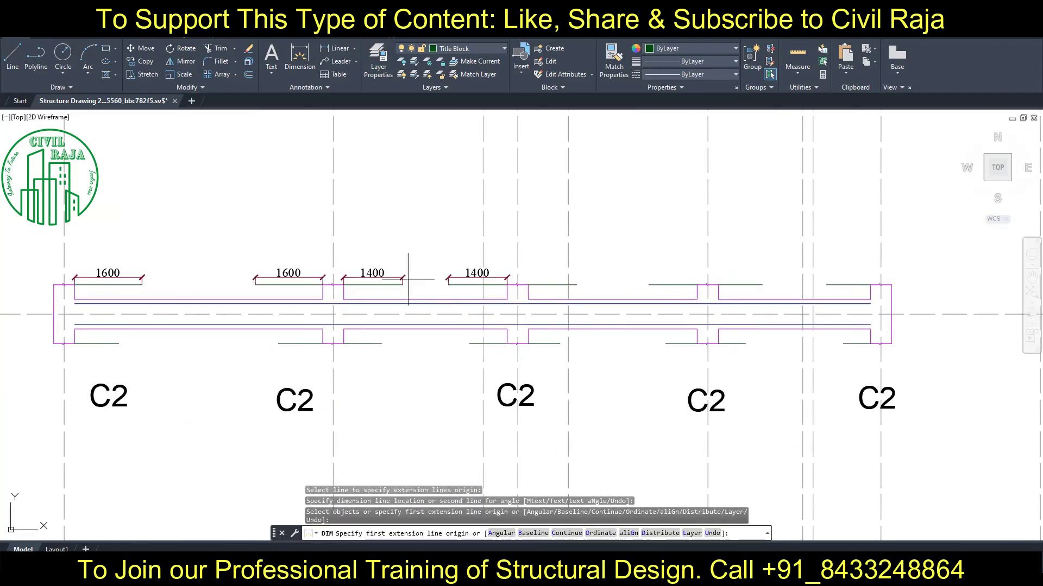
Add the remaining top dimensions: 1150, 1150, 1050 and 1050.
click(551, 285)
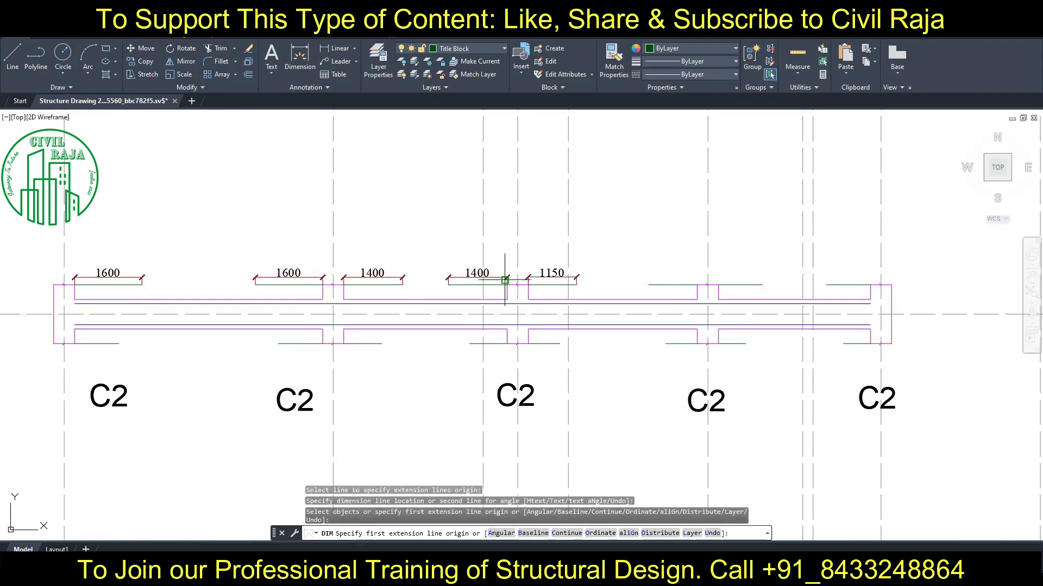
click(672, 285)
click(740, 285)
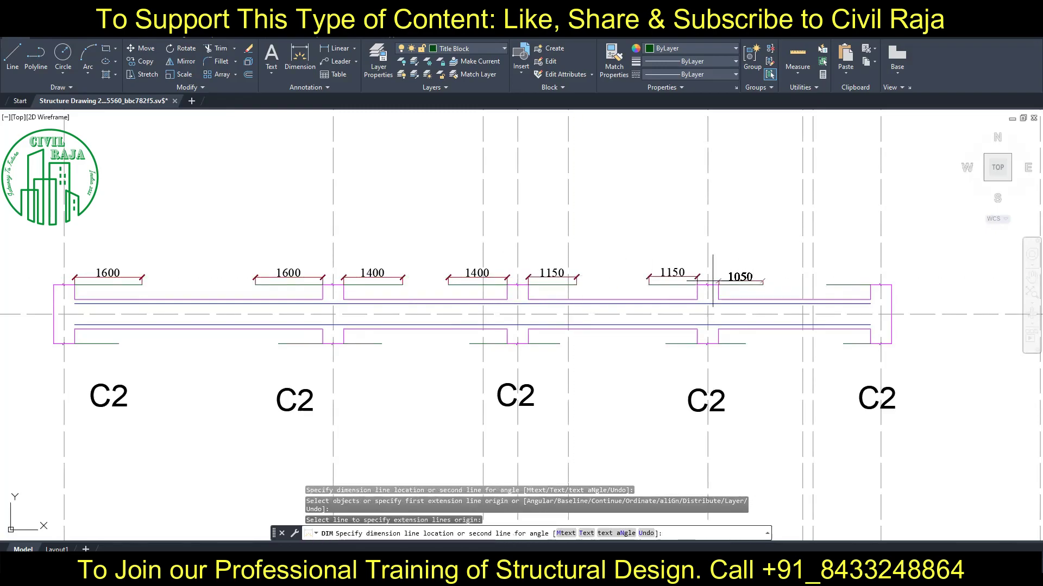
click(697, 277)
click(847, 284)
click(848, 277)
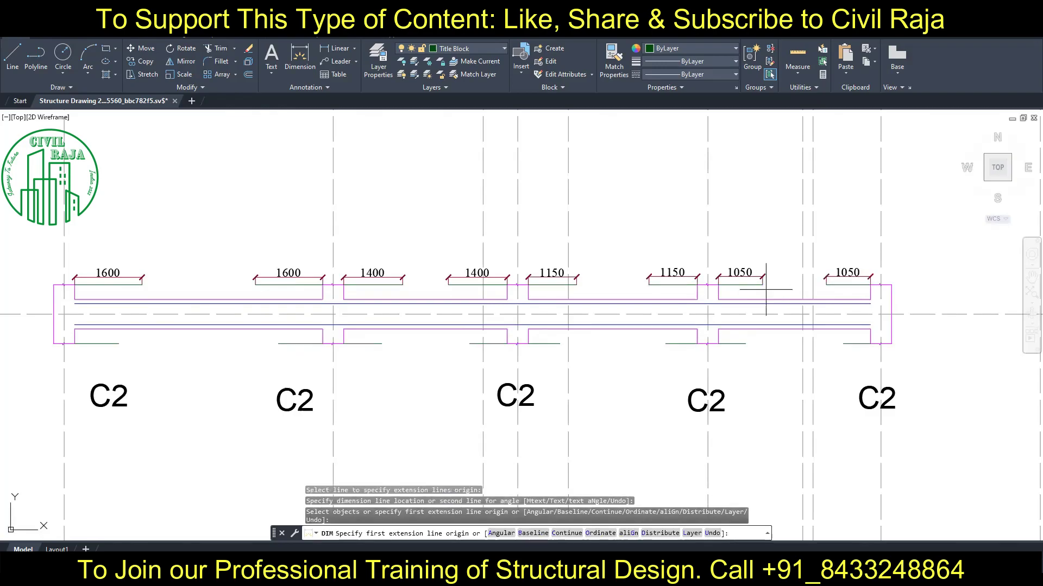
Add 1050 dimensions below the first two C2 strips, cancelling a mistaken angled pick.
click(96, 344)
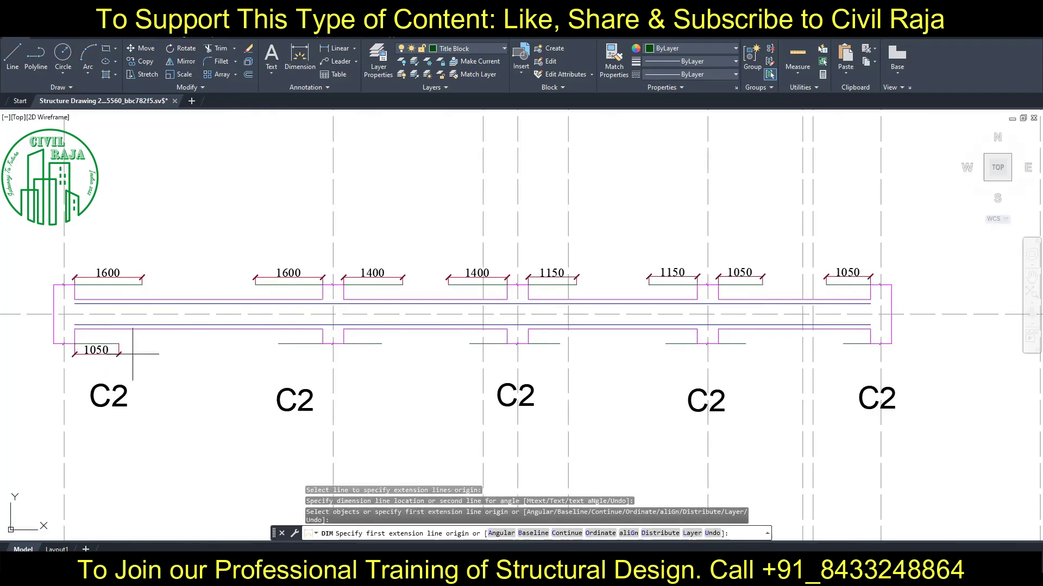
click(300, 343)
click(375, 343)
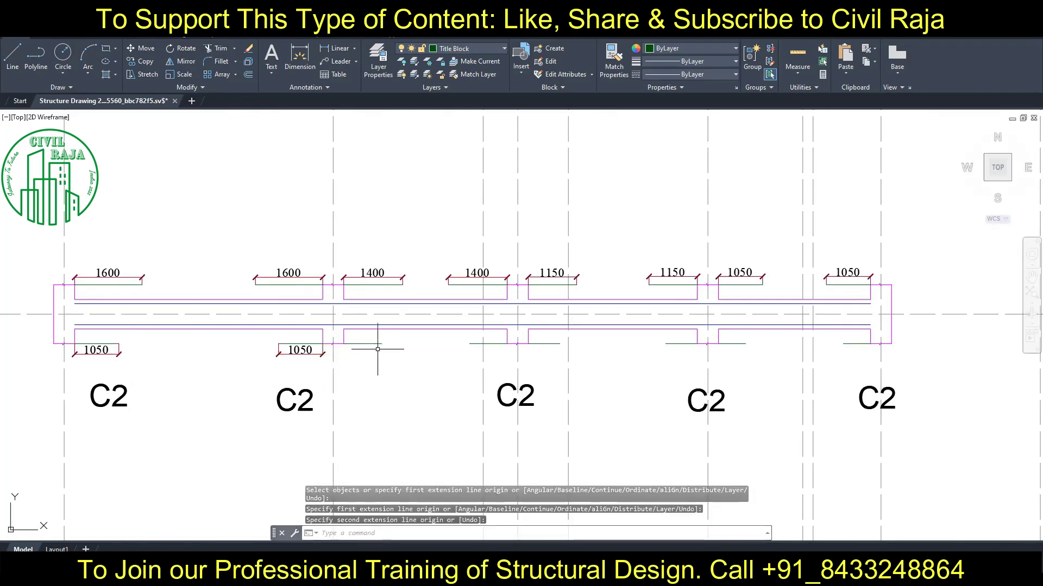
key(Escape)
key(Return)
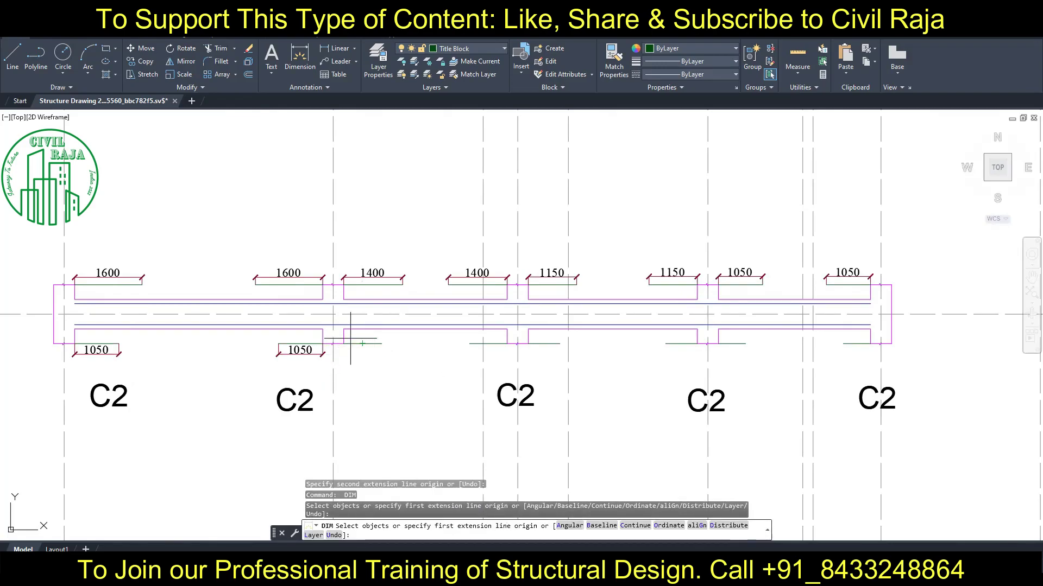
Dimension bottom strips with two 900 lengths and one 750.
scroll(350, 339, up, 4)
click(412, 314)
click(459, 316)
click(771, 316)
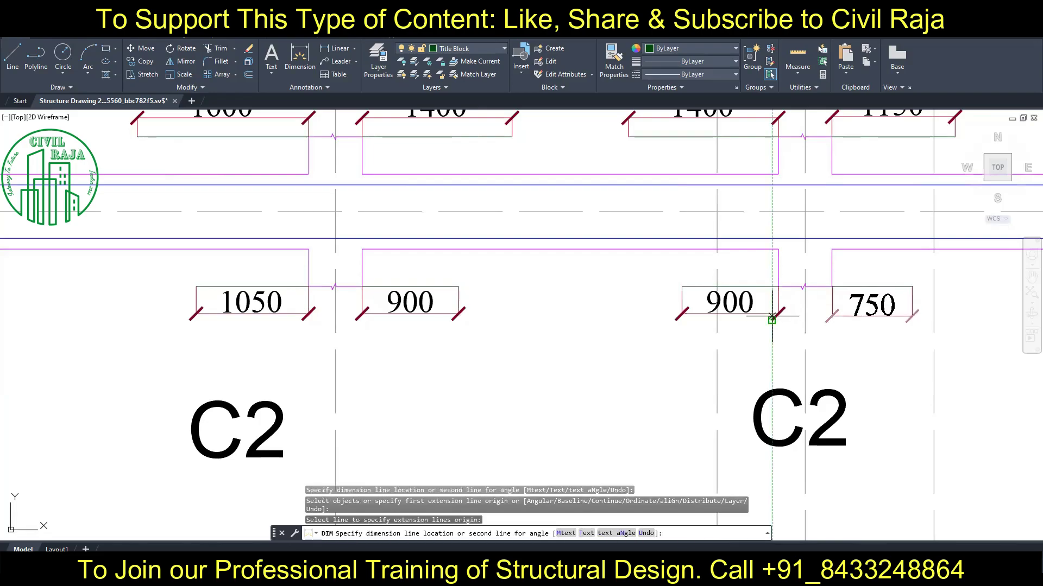
middle_drag(772, 316, 326, 313)
scroll(326, 313, down, 2)
click(195, 312)
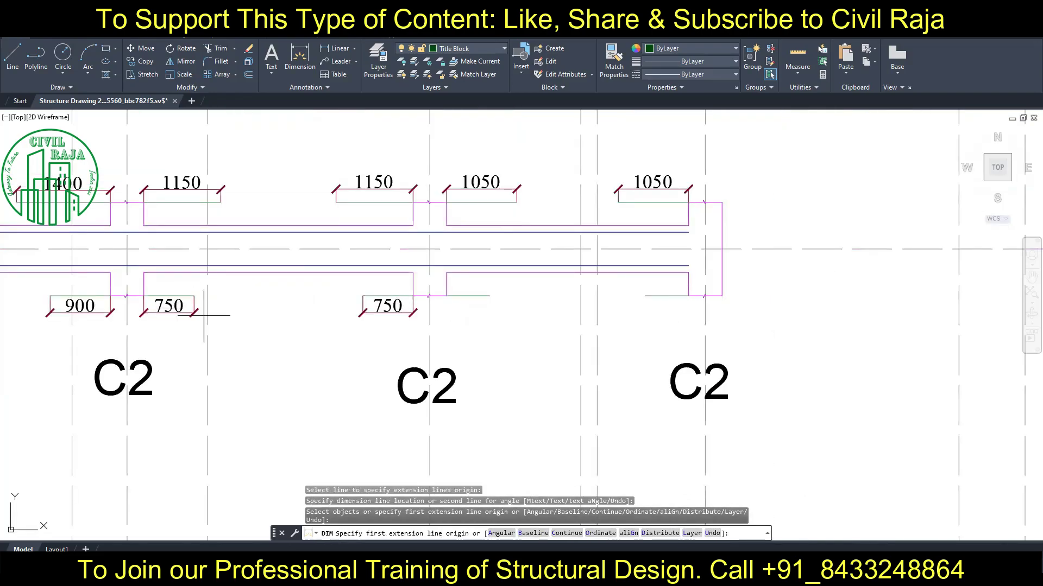
Add the two 650 dimensions below the last bottom strips at the right C2.
click(467, 296)
click(429, 314)
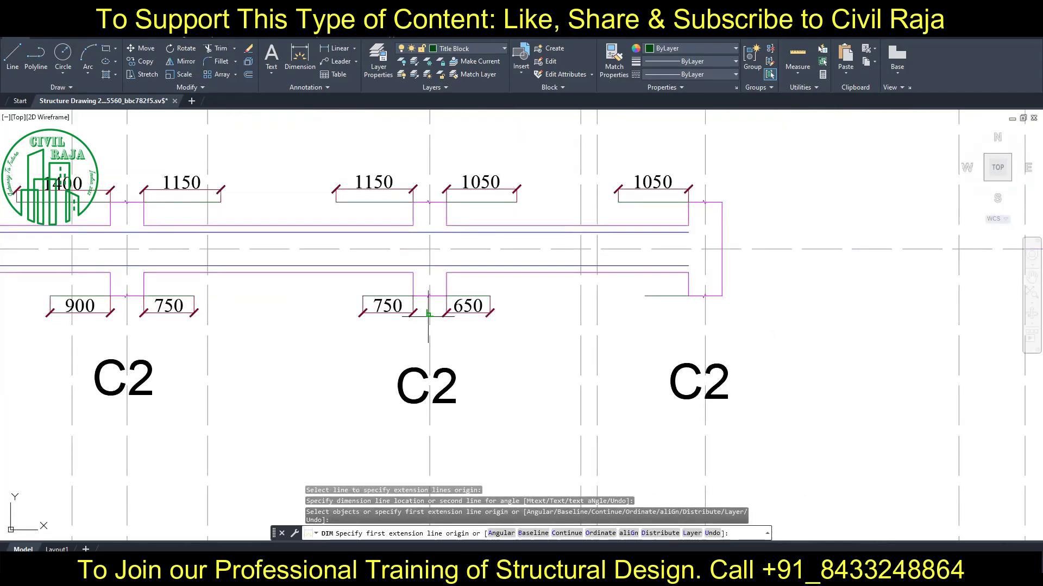
click(682, 296)
click(645, 296)
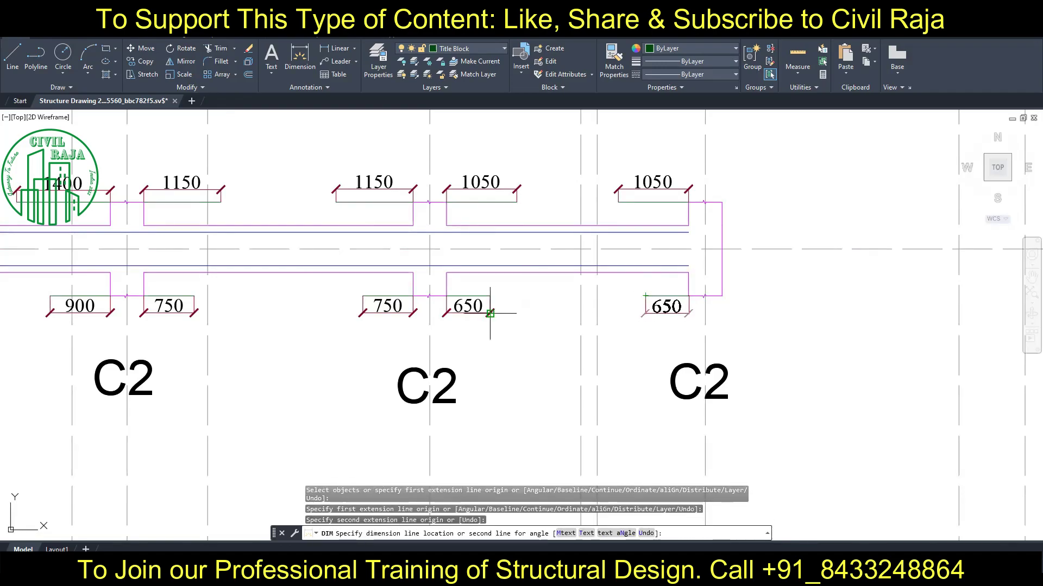
scroll(531, 265, down, 4)
middle_drag(531, 265, 570, 121)
Dimension the top strips at PB4 and the first C2 as 1200 and 1050.
scroll(548, 152, up, 4)
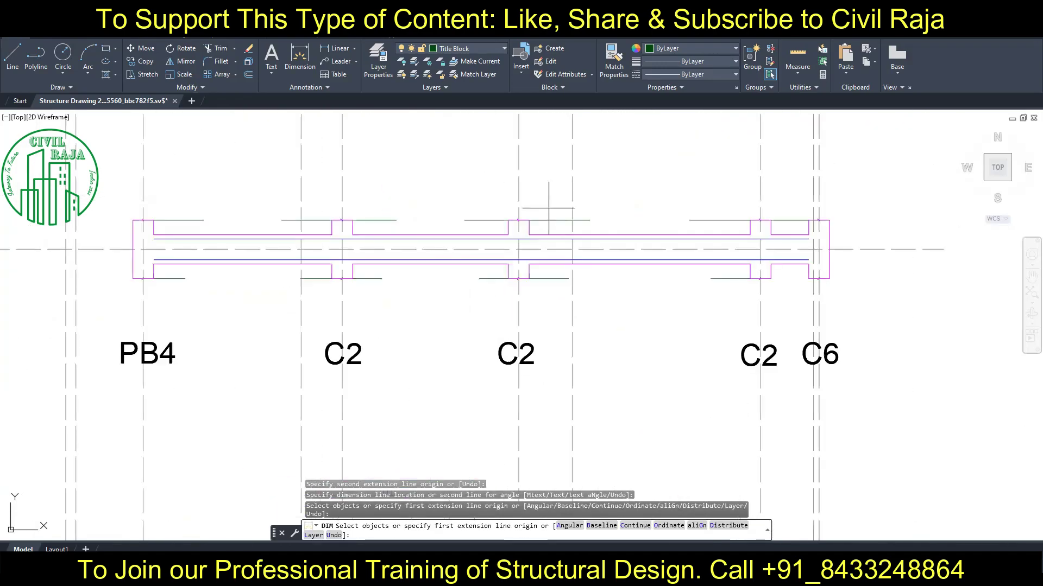
middle_drag(548, 208, 581, 255)
click(228, 267)
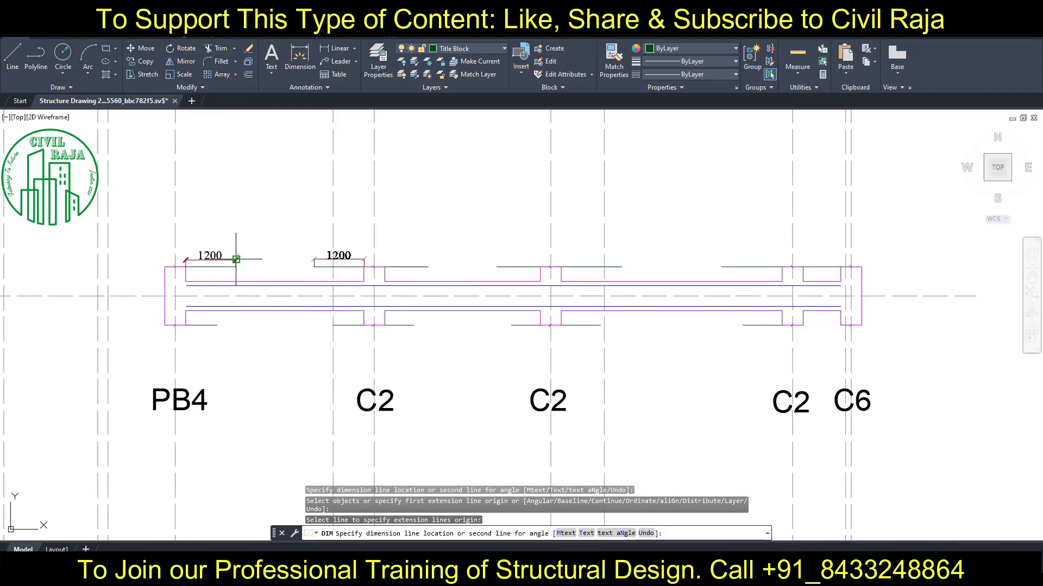
scroll(235, 259, up, 4)
click(242, 260)
click(727, 278)
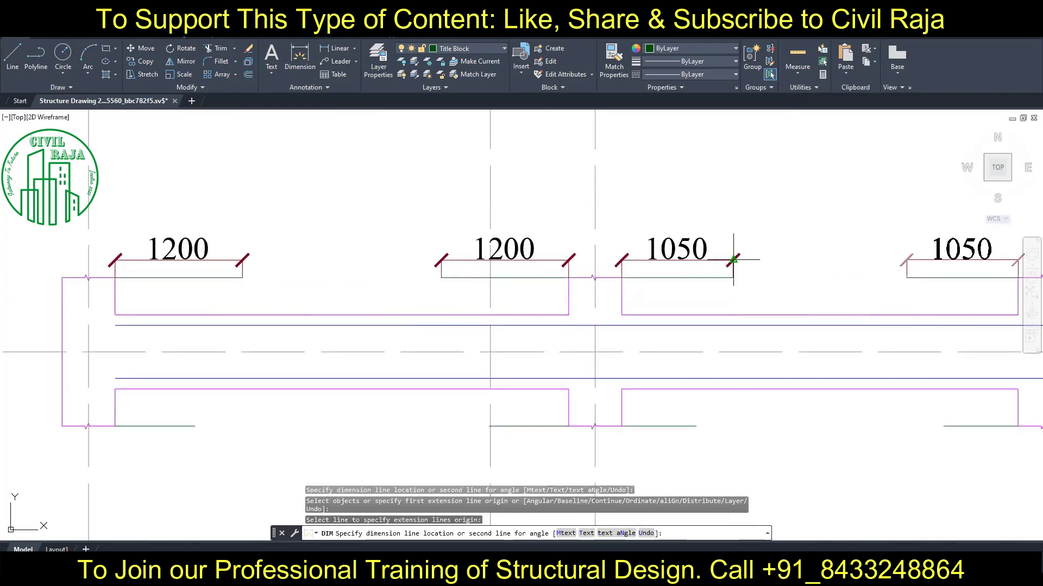
click(733, 260)
scroll(314, 240, down, 2)
Add two 1450 top dimensions and a 905 at the C6 end.
click(488, 267)
click(543, 255)
click(749, 267)
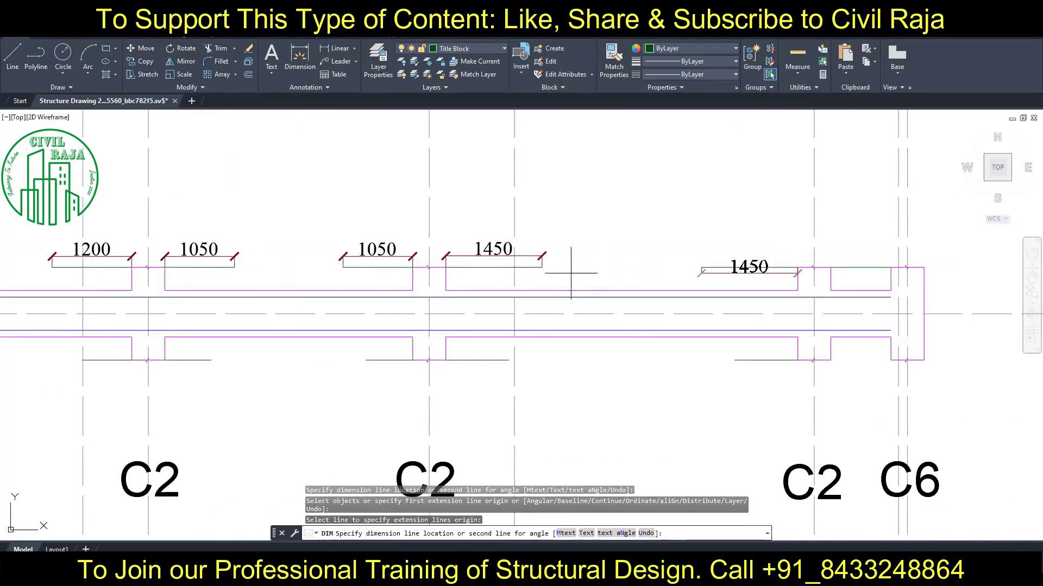
click(542, 251)
click(796, 252)
key(Escape)
Restart DIM and add 750, 700 and 700 dimensions below the bottom strips.
scroll(402, 277, down, 2)
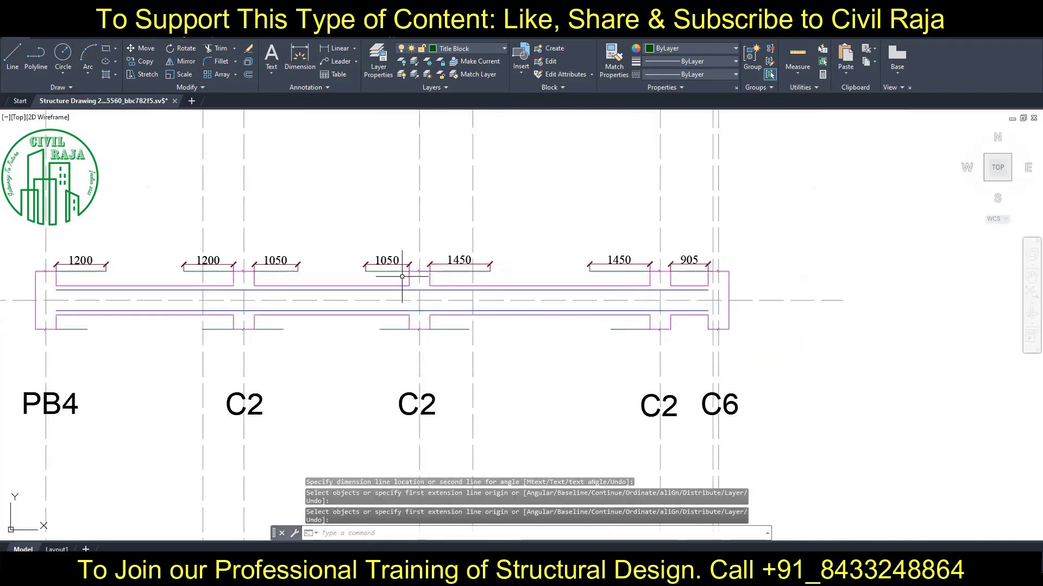
scroll(325, 293, up, 3)
key(Return)
click(286, 326)
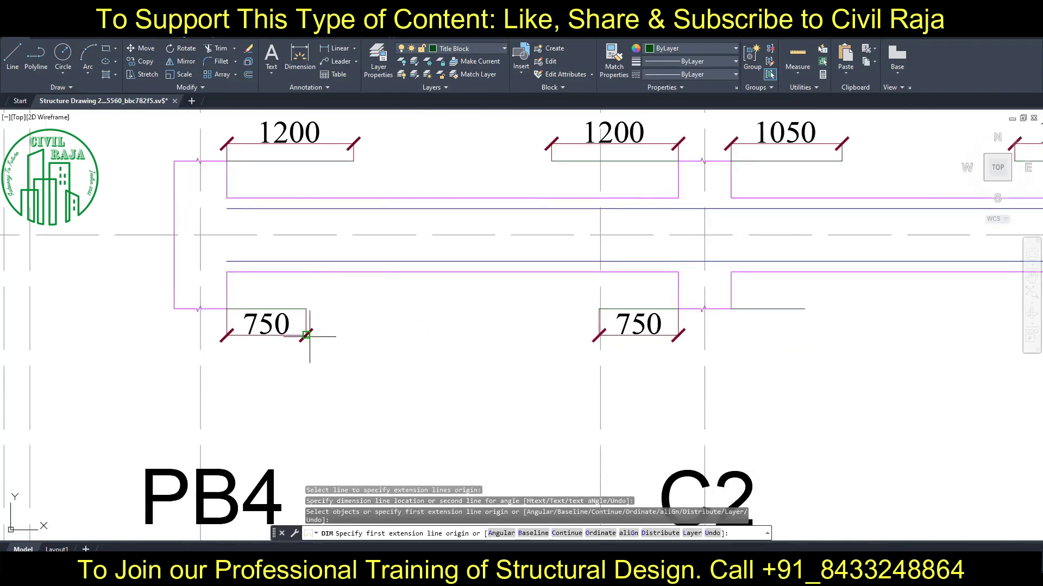
click(765, 337)
middle_drag(675, 333, 356, 316)
click(356, 316)
click(359, 337)
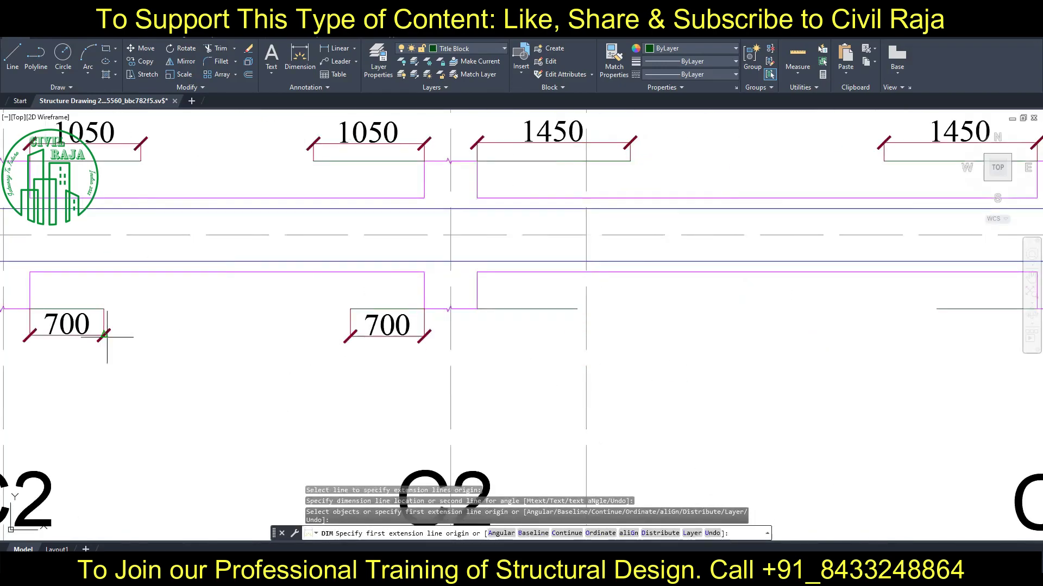
Add the 950 bottom dimension, then zoom out to beam rows 12–14.
click(524, 309)
click(523, 334)
middle_drag(646, 337, 168, 349)
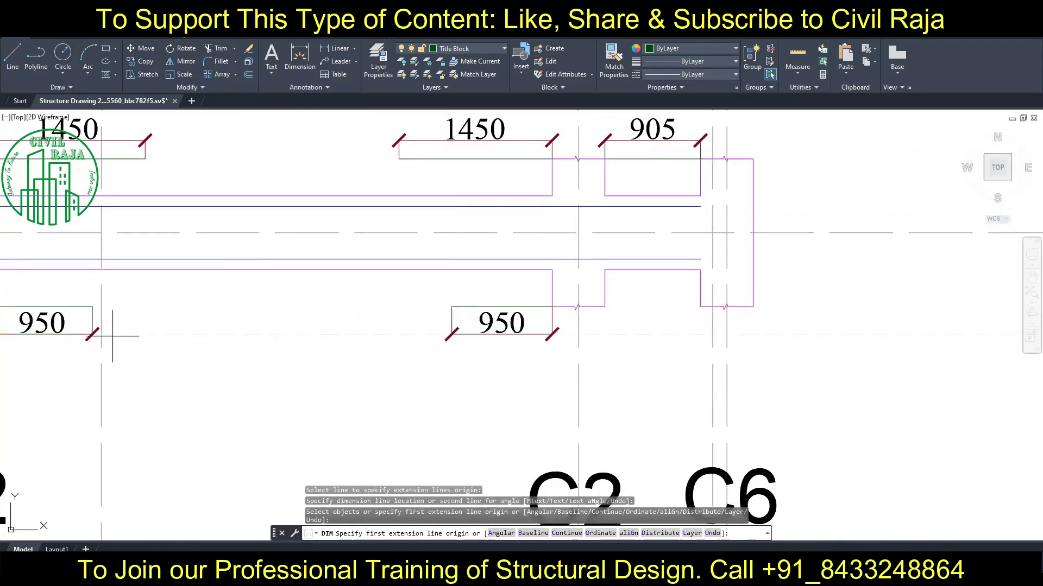
scroll(829, 337, down, 5)
middle_drag(457, 377, 494, 292)
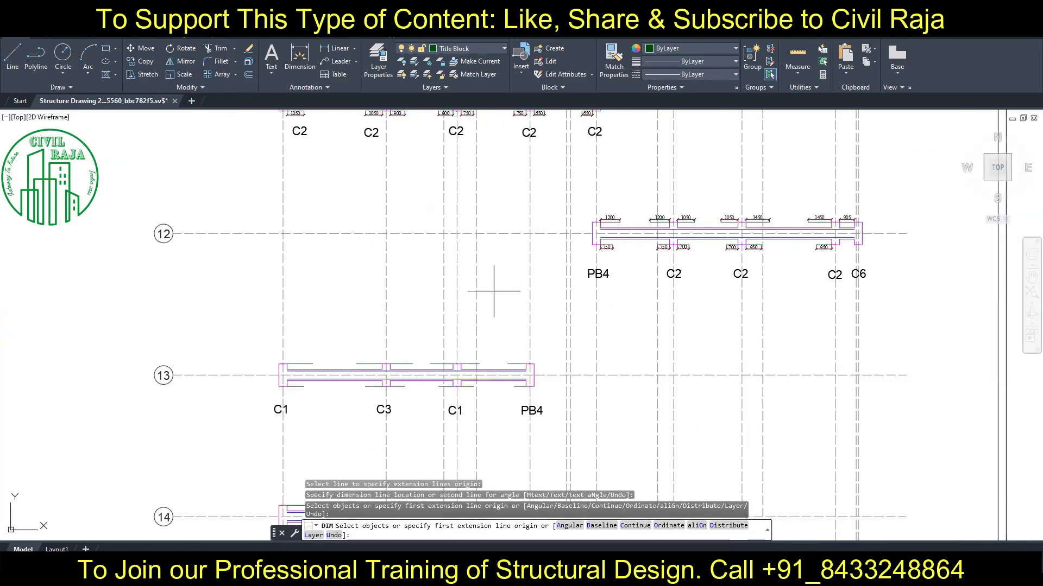
Place the 1600 and 1400 top dimensions and 1050 and 900 below near C3.
scroll(304, 370, up, 4)
click(469, 356)
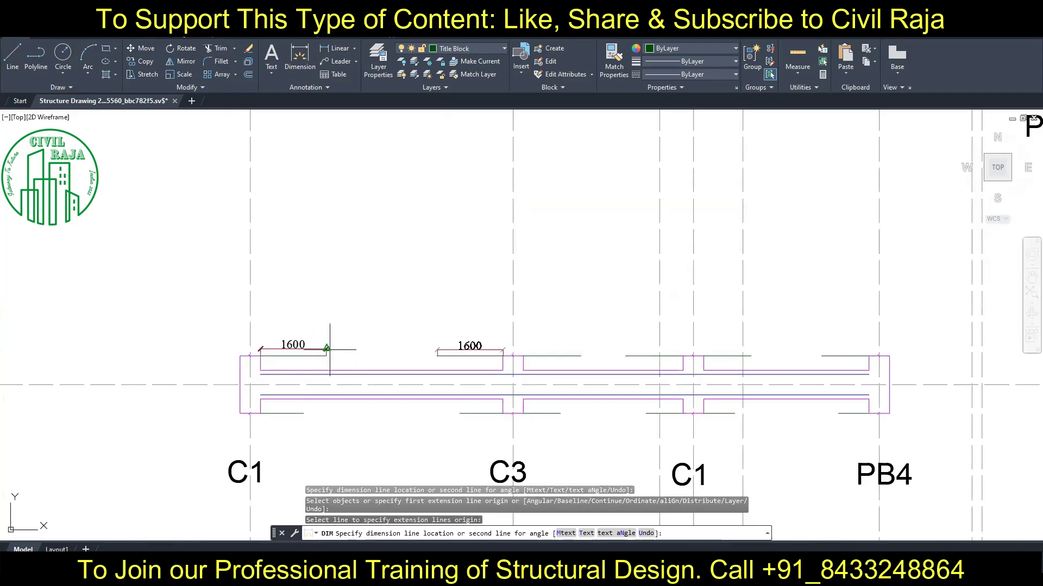
click(551, 356)
scroll(502, 348, up, 4)
click(701, 348)
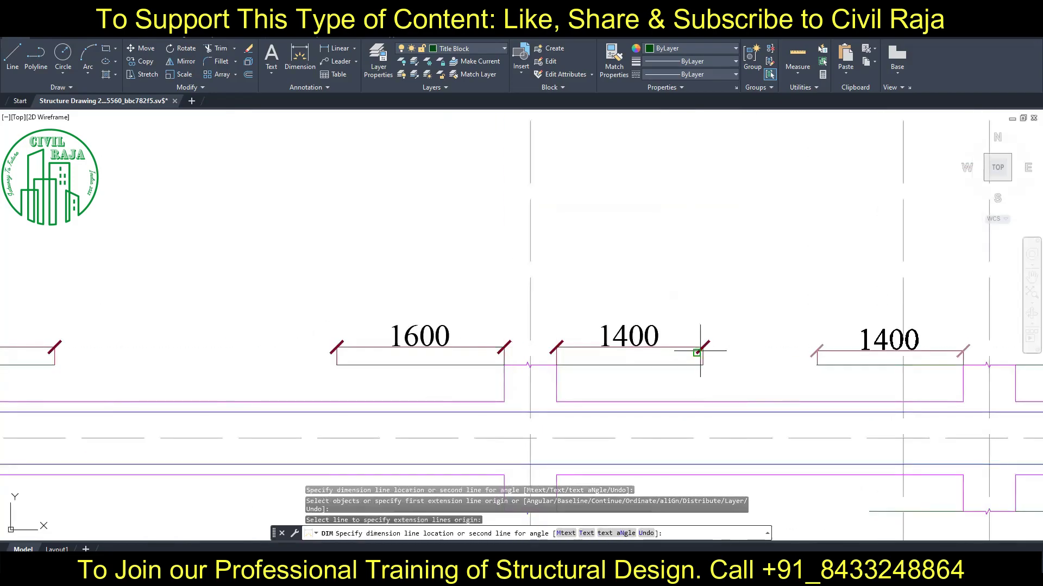
scroll(635, 339, down, 2)
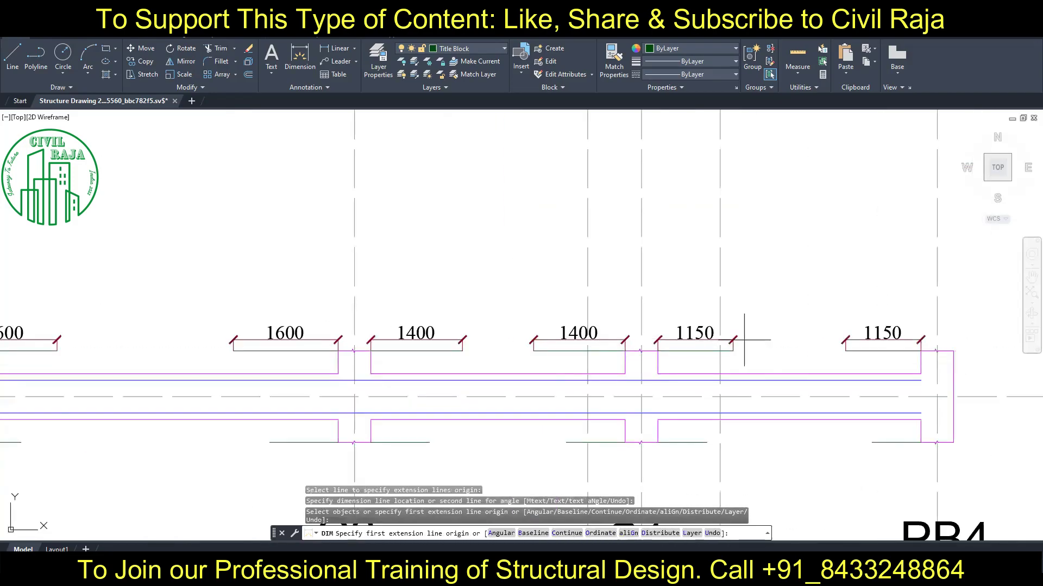
scroll(744, 325, down, 4)
scroll(484, 379, up, 4)
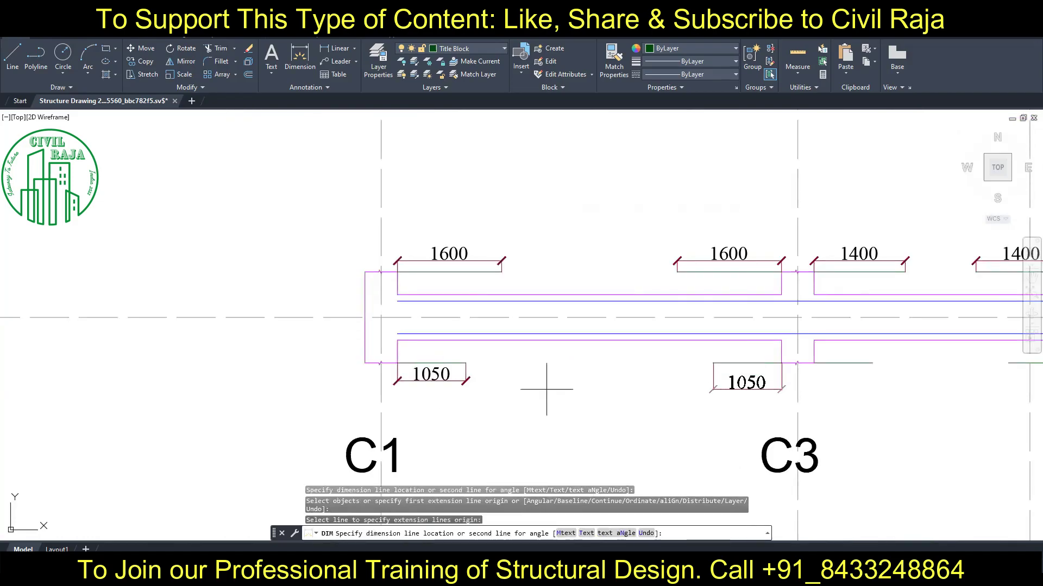
click(843, 363)
click(843, 380)
Dimension the bottom strips from C1 to PB4 as 900, 750 and 750.
middle_drag(1023, 386, 587, 386)
click(597, 362)
click(597, 380)
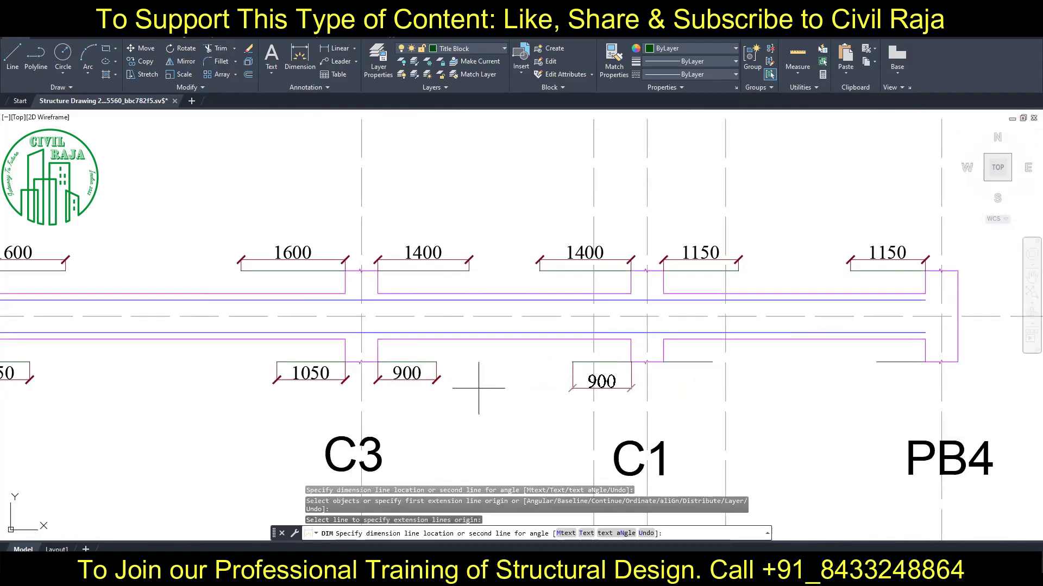
click(688, 362)
click(687, 380)
click(900, 362)
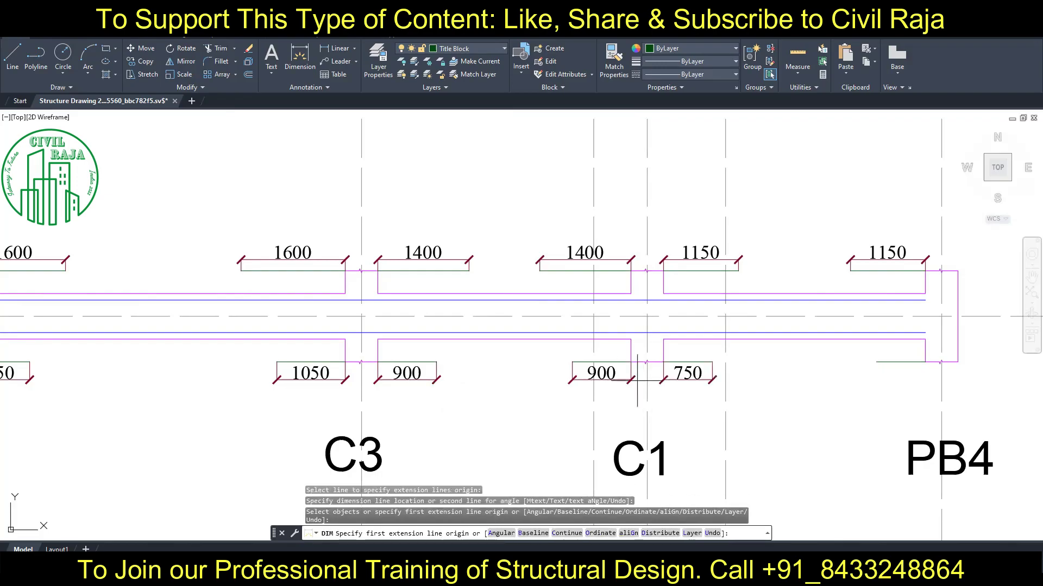
click(900, 380)
scroll(707, 387, down, 2)
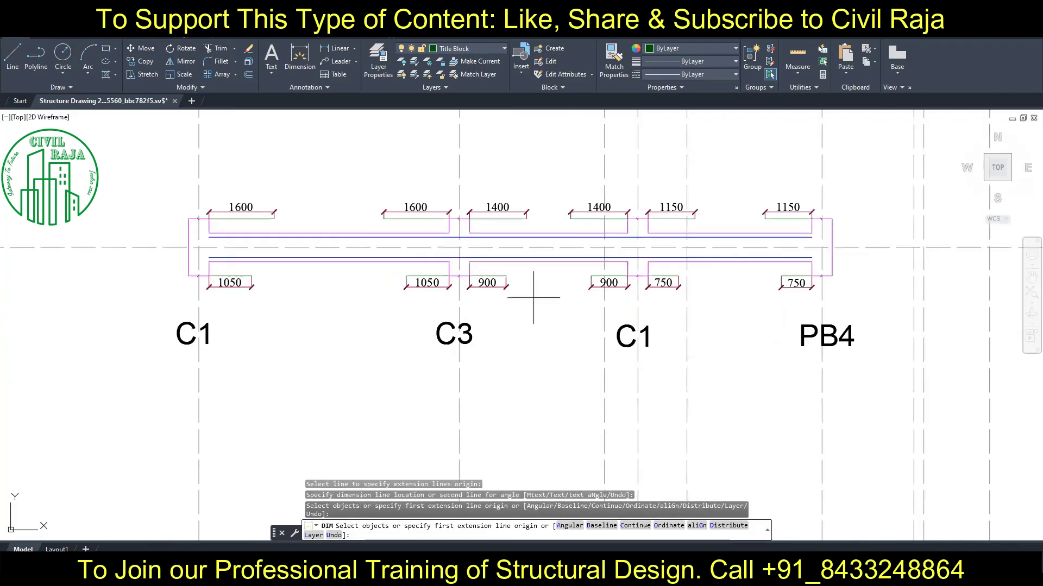
scroll(540, 297, down, 3)
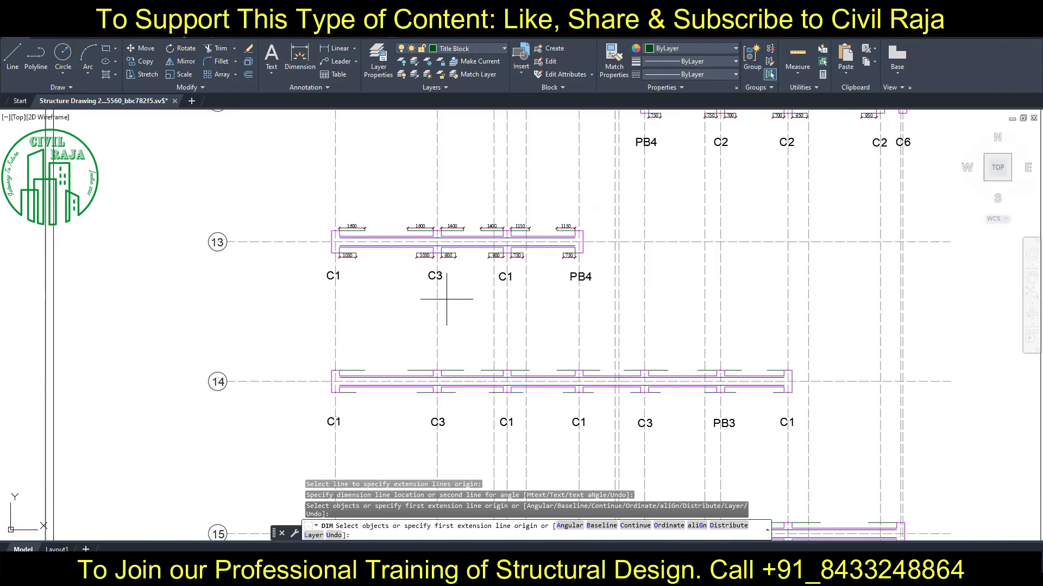
Dimension the row 14 top strips as 1600, 1400, 1400, 1050 and 1200.
scroll(443, 299, up, 2)
scroll(302, 226, up, 2)
middle_drag(303, 226, 68, 242)
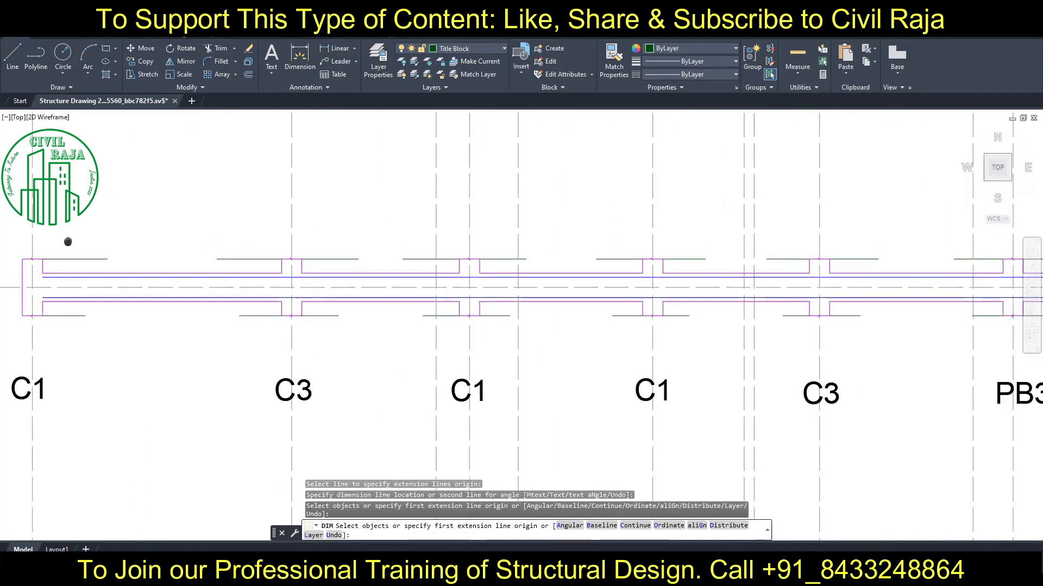
click(120, 250)
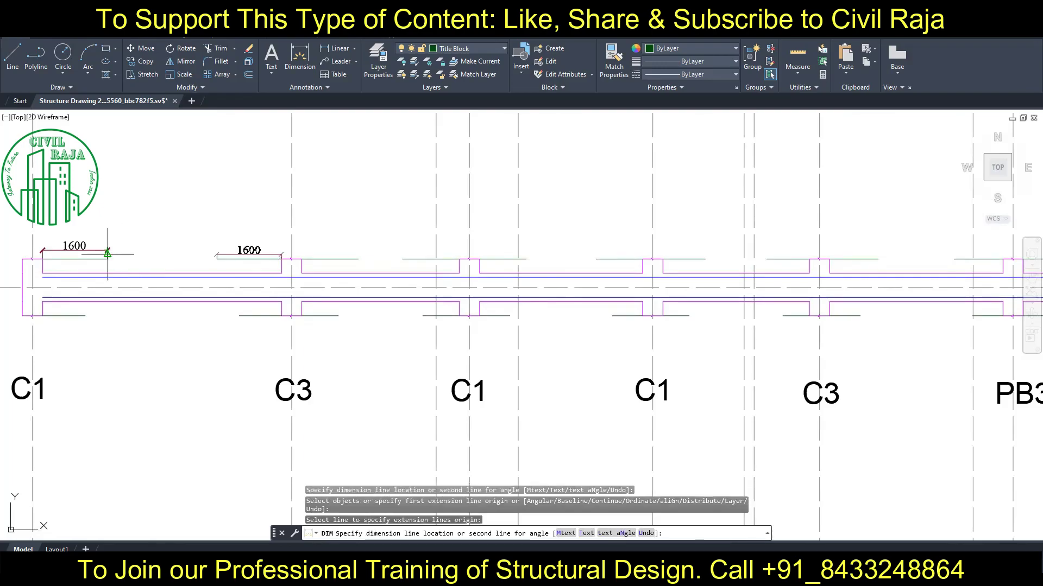
click(286, 249)
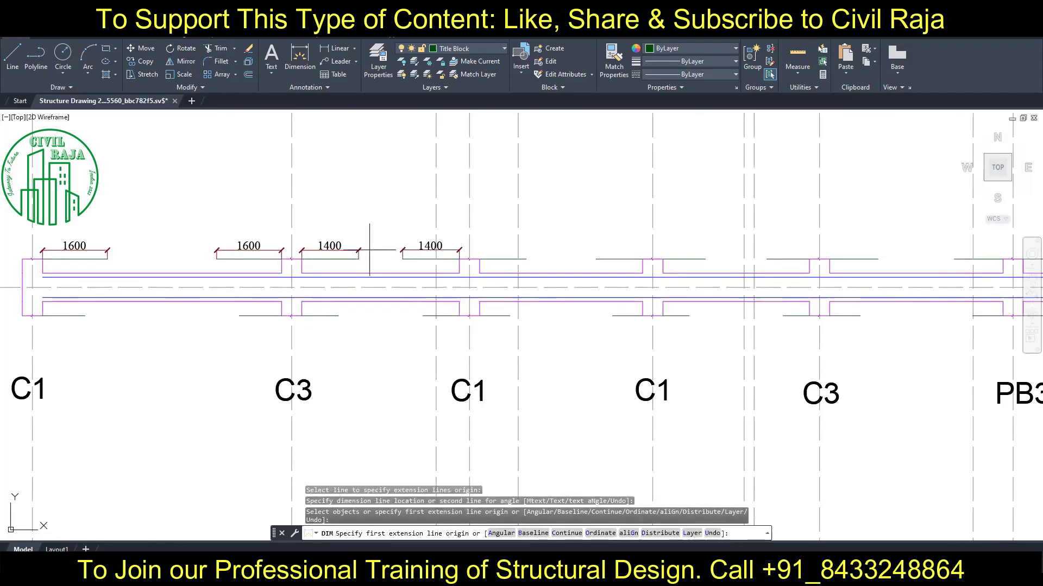
click(462, 250)
click(648, 250)
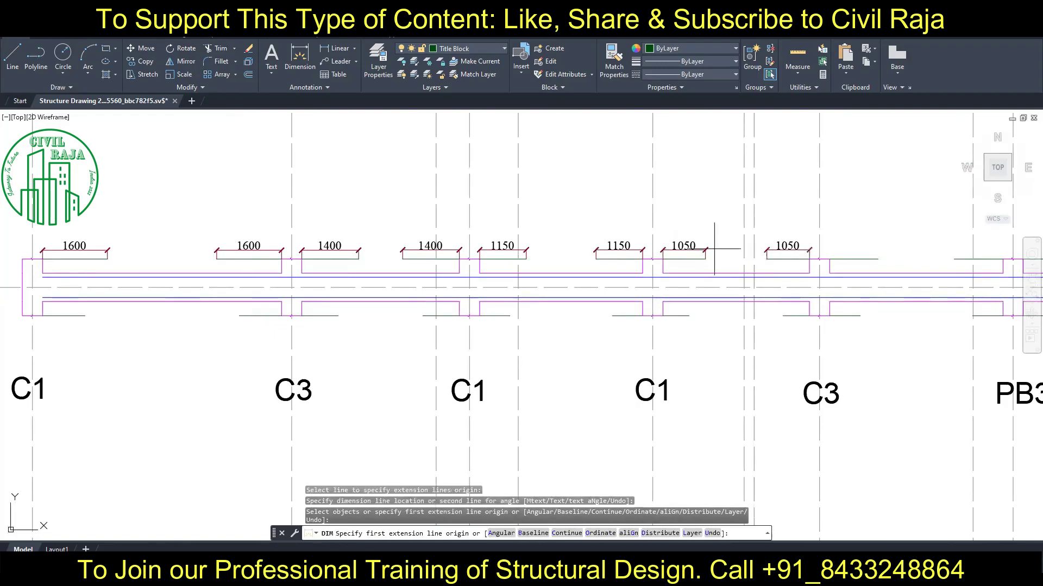
click(829, 259)
click(878, 259)
Add top strip dimensions 1200 and 1050 around PB3 and 1050 at C1.
middle_drag(955, 259, 513, 259)
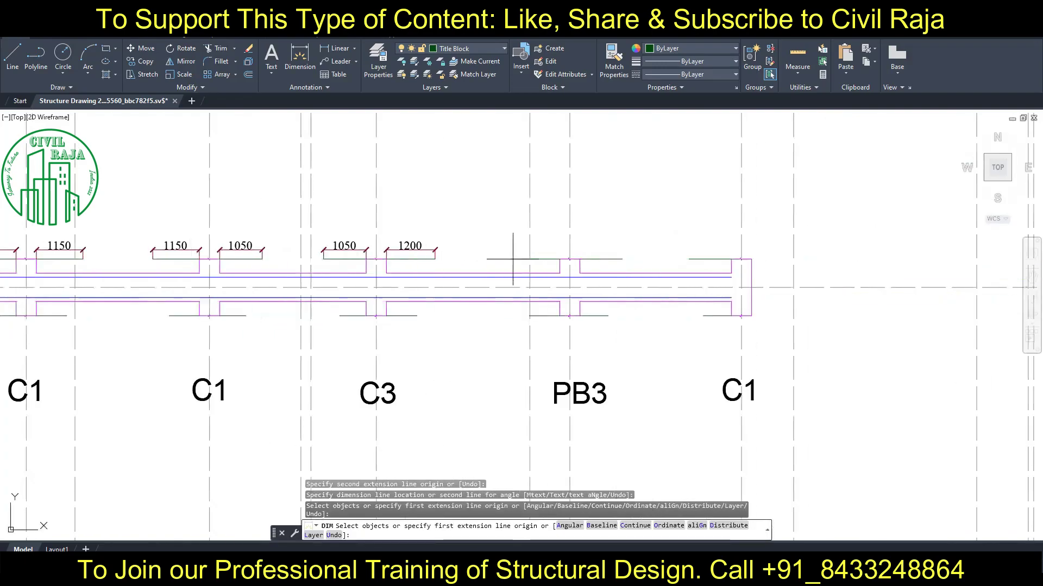
click(513, 259)
click(535, 250)
click(601, 259)
click(600, 249)
click(709, 259)
click(700, 244)
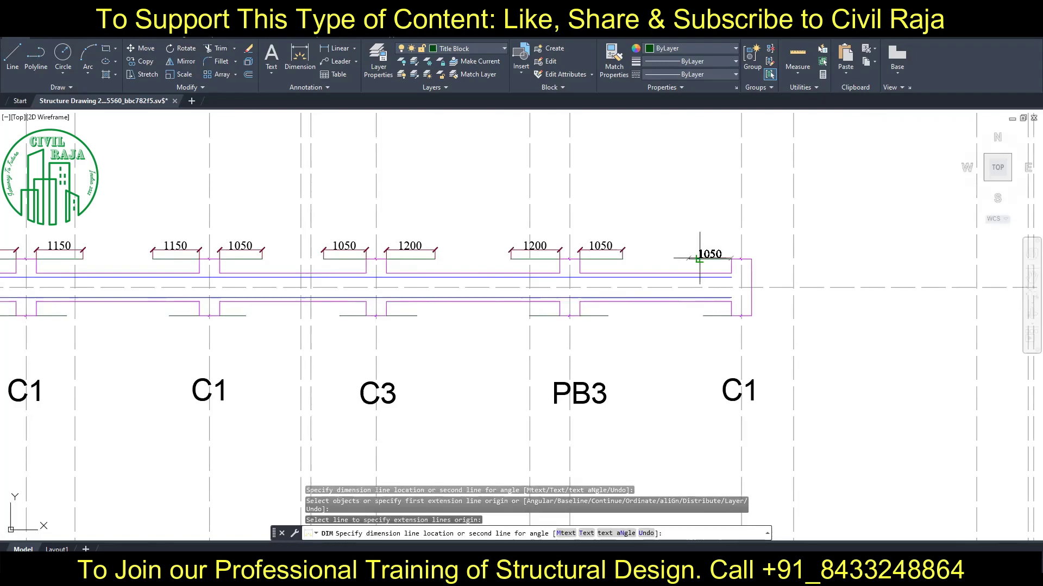
Dimension the right-hand bottom strips as 700, 750, 750 and 650 around C3 and PB3.
click(716, 316)
click(703, 326)
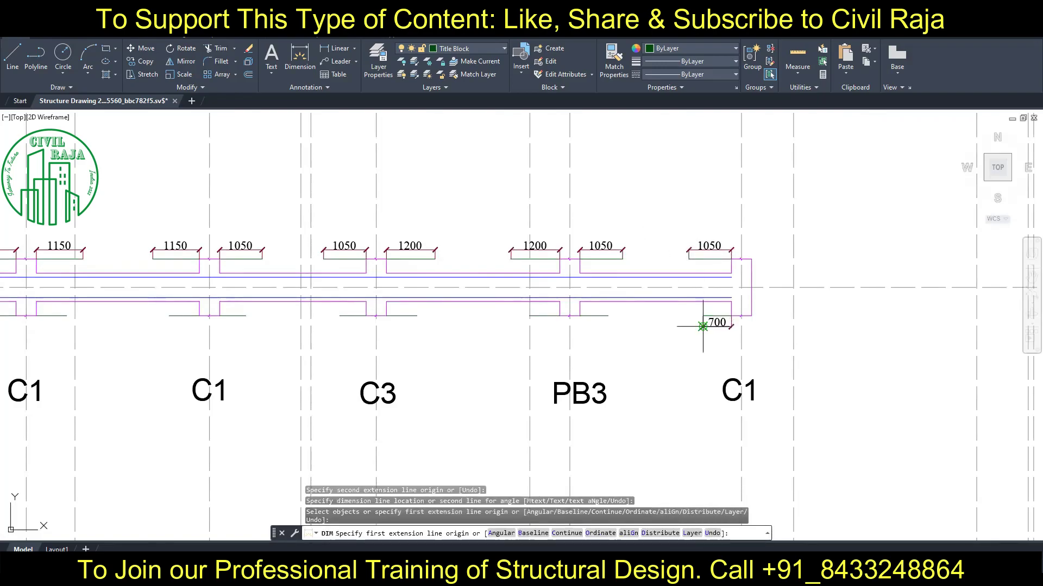
click(580, 316)
click(529, 316)
click(559, 316)
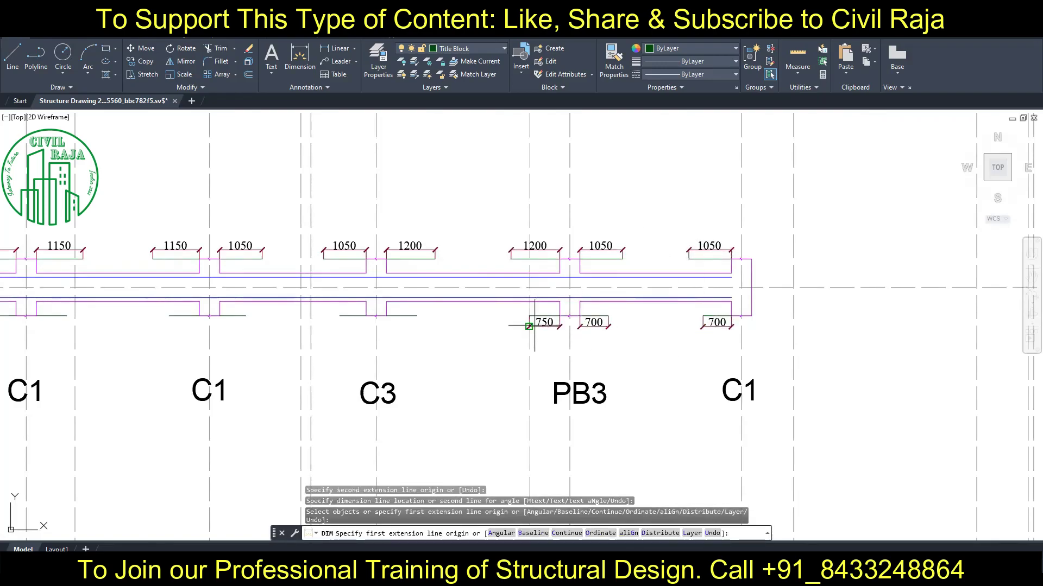
click(387, 316)
click(417, 316)
click(339, 316)
click(386, 326)
click(219, 316)
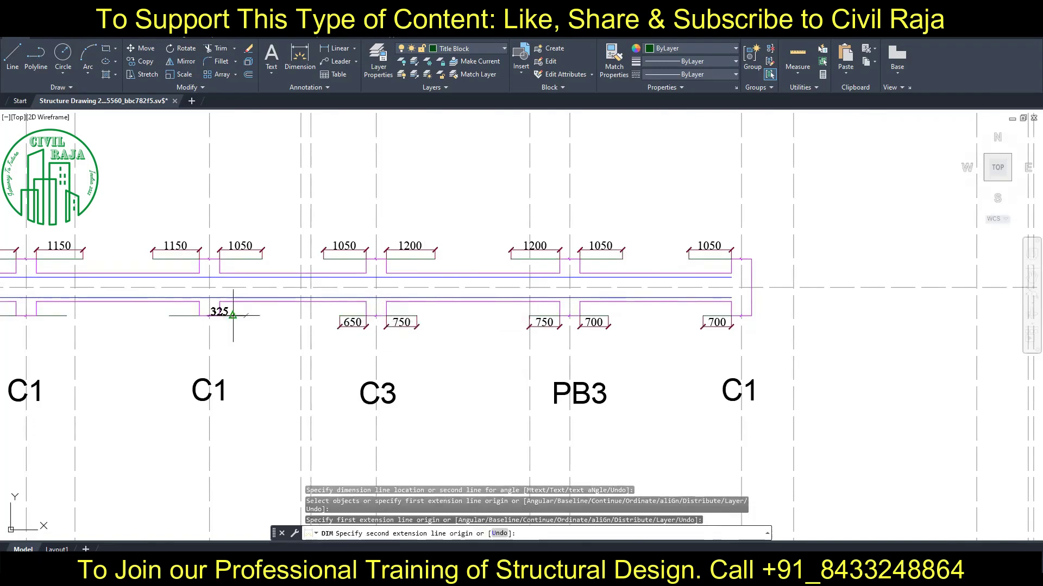
click(343, 324)
Add the left-side bottom strip dimensions 750, 900 and 1050 near C1 and C3, then finish.
middle_drag(226, 331, 800, 312)
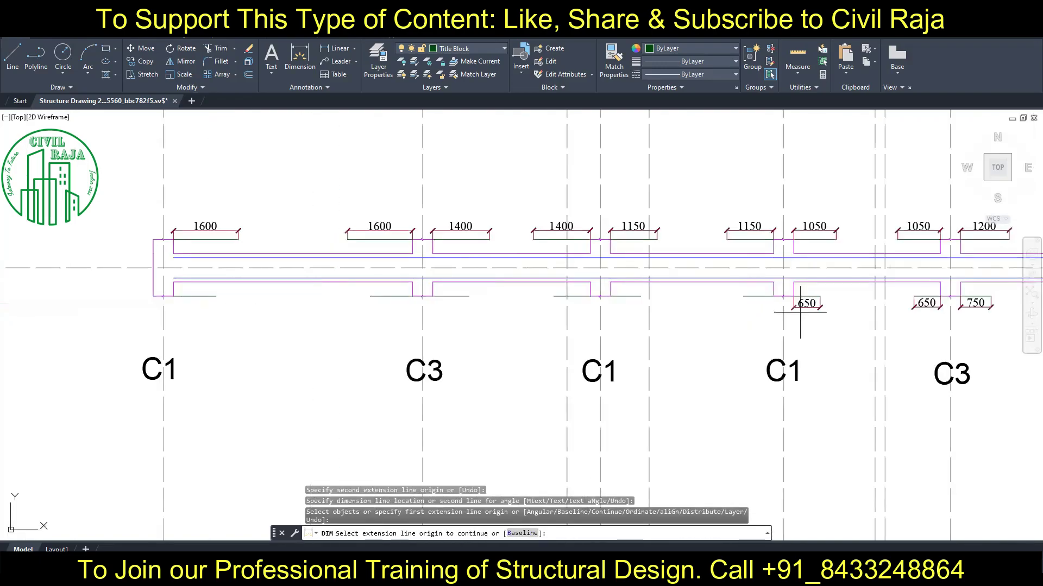
click(774, 307)
key(Return)
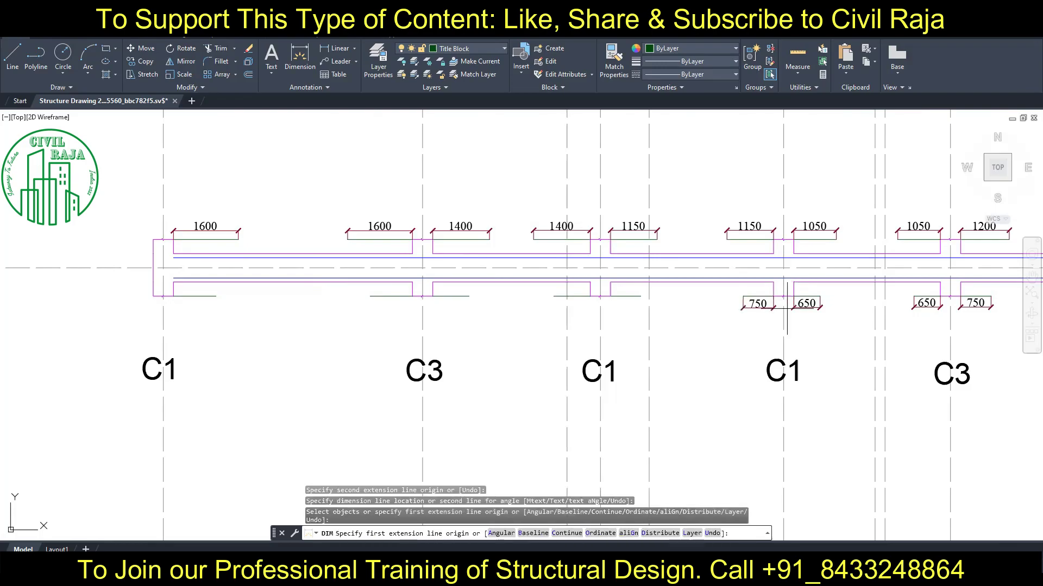
click(610, 296)
click(641, 296)
click(743, 307)
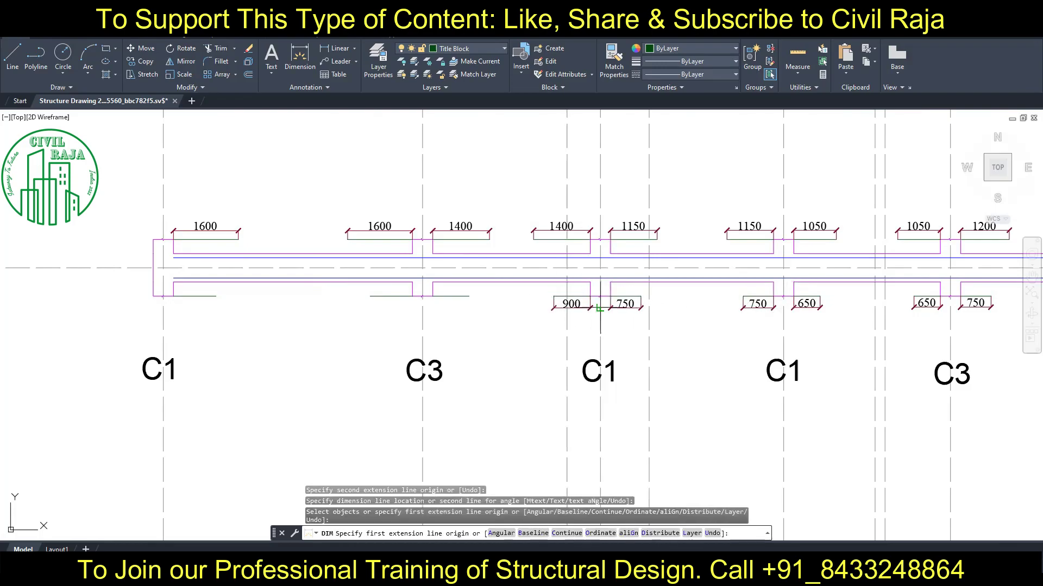
click(450, 296)
click(451, 307)
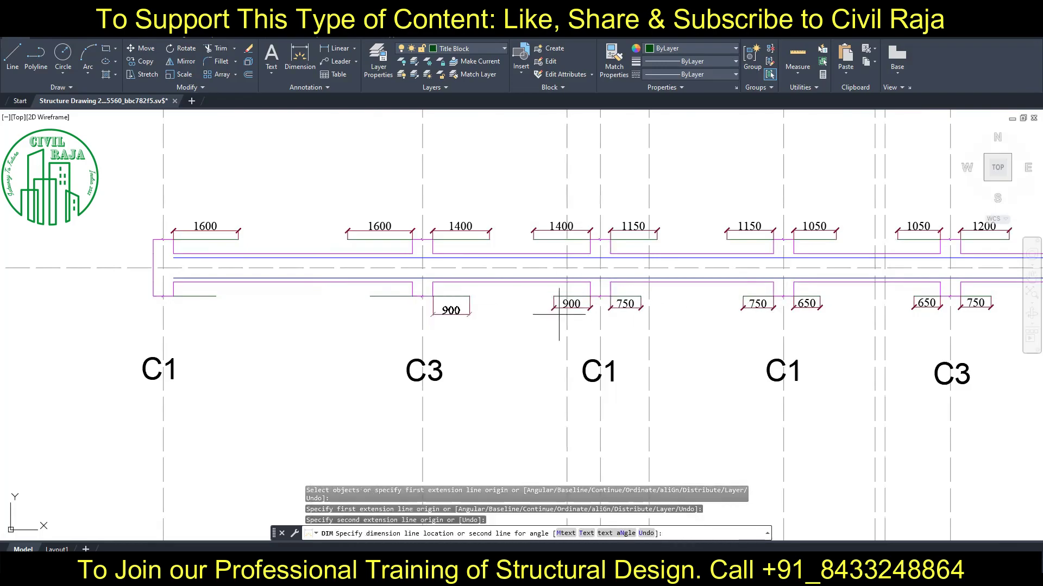
click(391, 296)
click(426, 307)
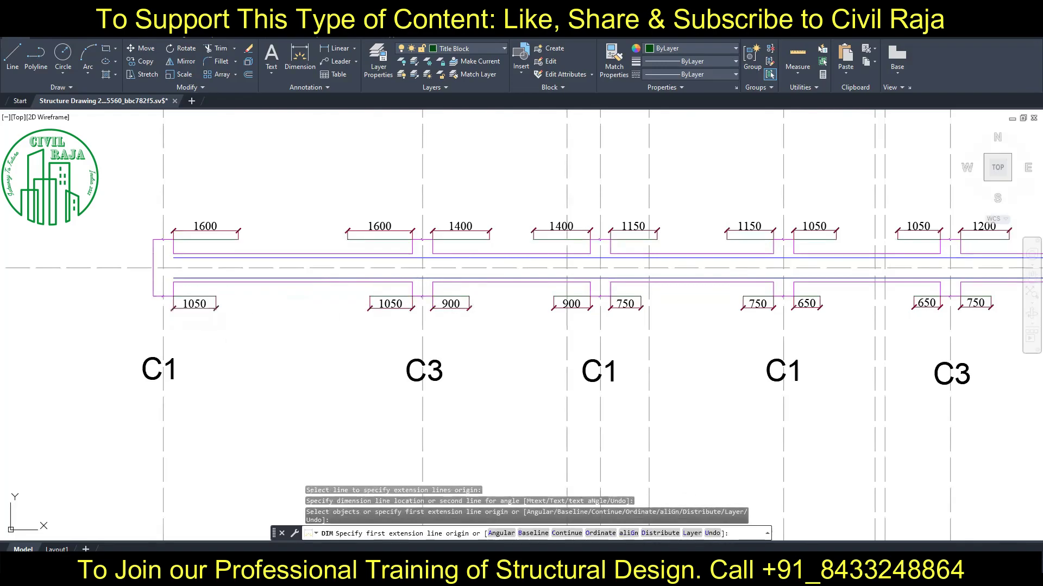
key(Escape)
scroll(294, 304, down, 3)
With DIM, place the 1600, 1400, 650 and 750 strip dimensions.
scroll(293, 315, down, 3)
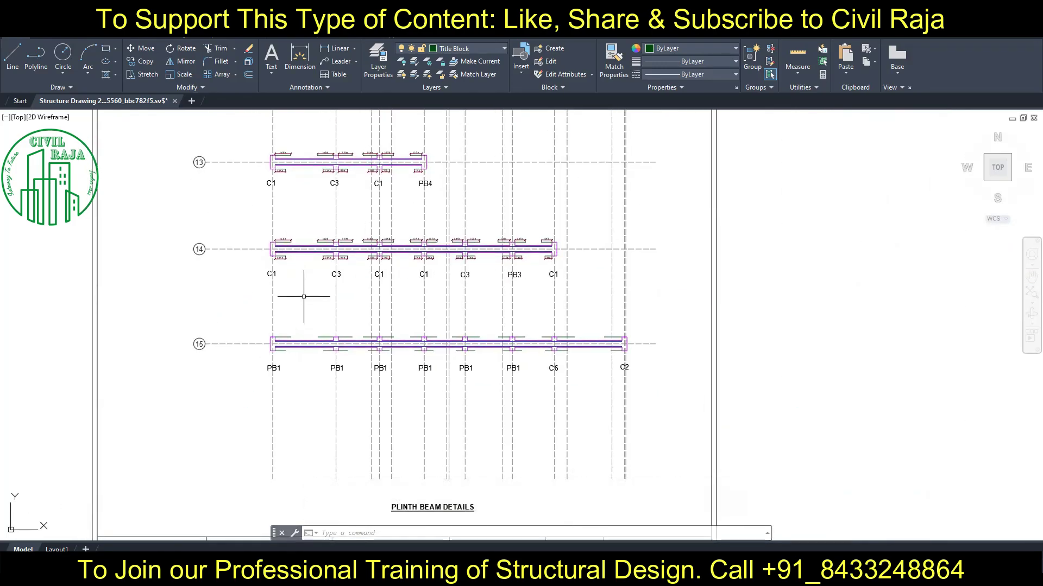
scroll(302, 307, up, 5)
scroll(326, 244, up, 3)
text(DIM)
key(Return)
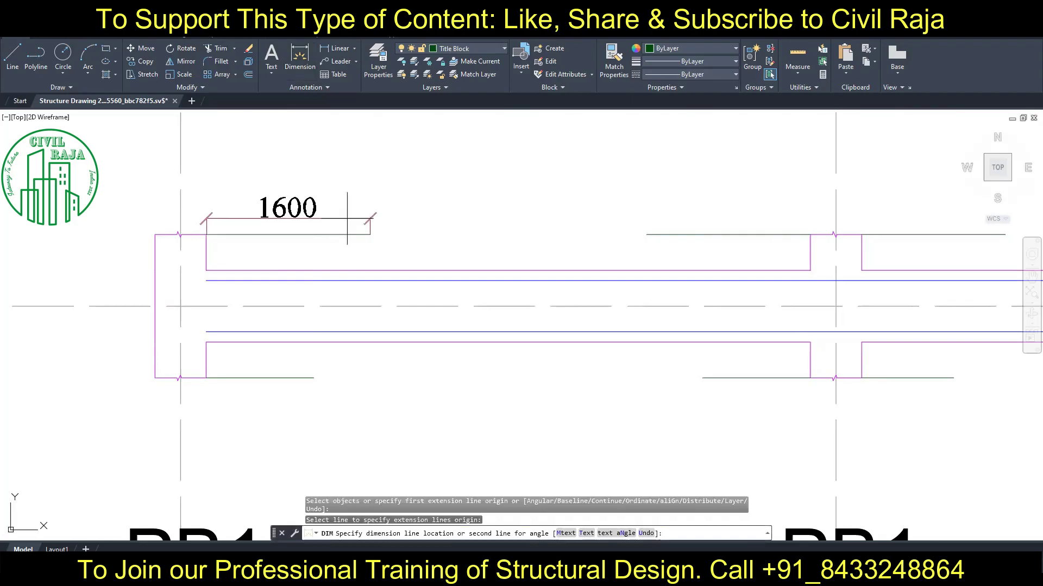
click(489, 240)
click(367, 224)
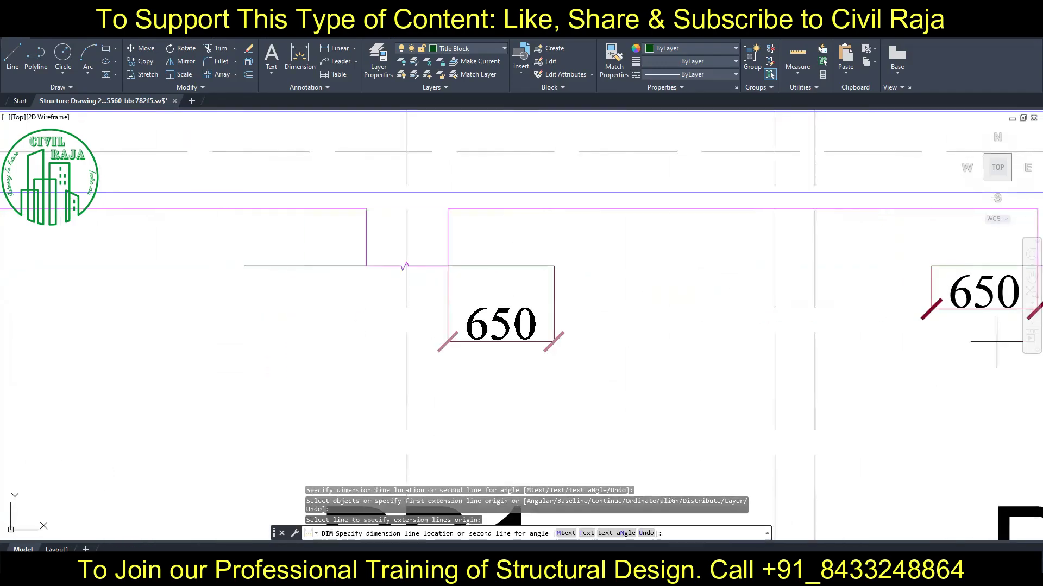
click(997, 342)
click(974, 308)
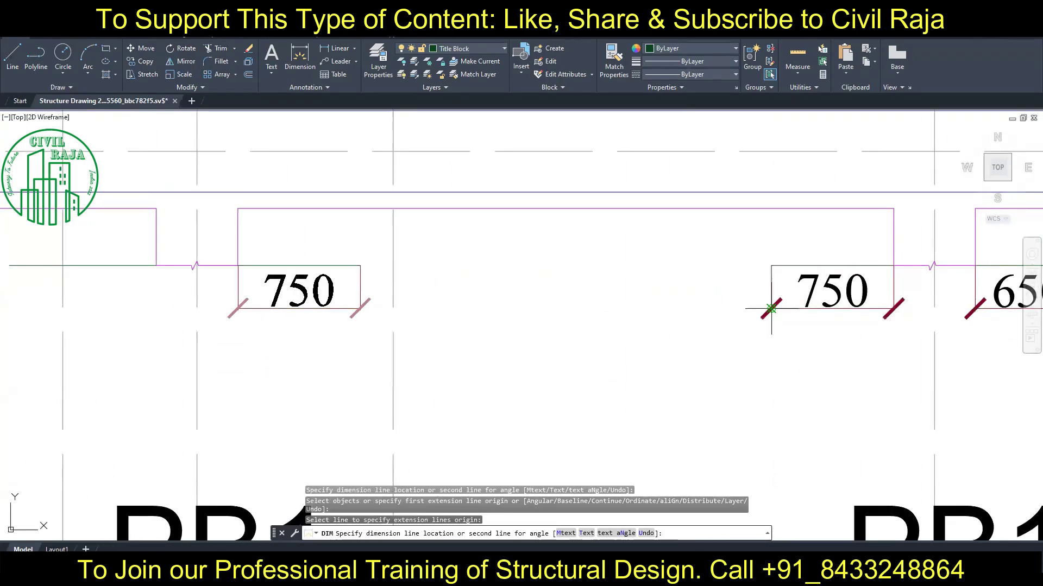
Dimension the next strips as 900 and 1050, then start the following strip's dimension.
mouse_move(768, 302)
middle_down()
mouse_move(873, 303)
mouse_move(656, 314)
middle_up()
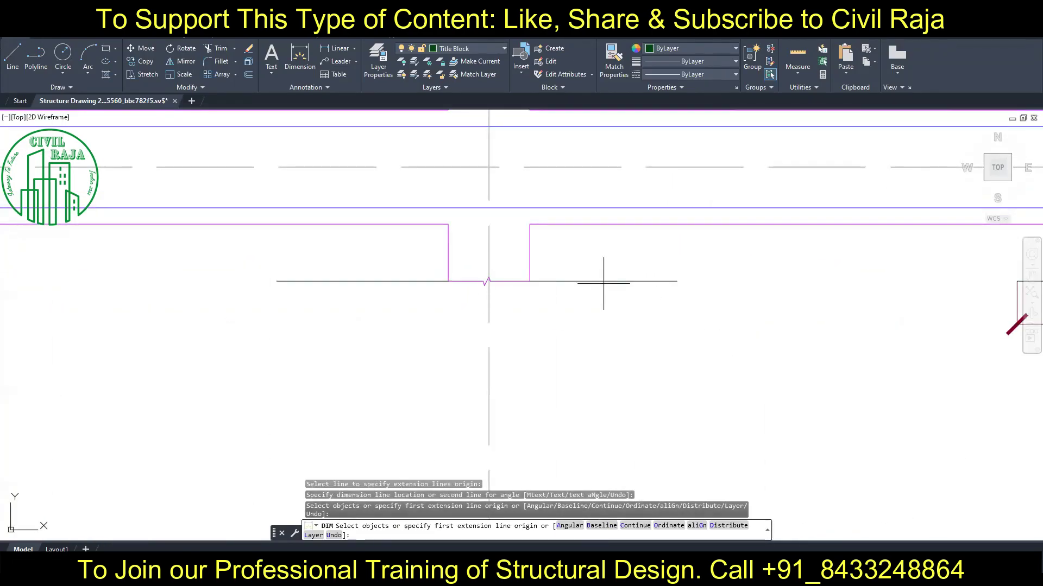
click(603, 282)
click(358, 281)
click(524, 323)
middle_drag(380, 304, 977, 304)
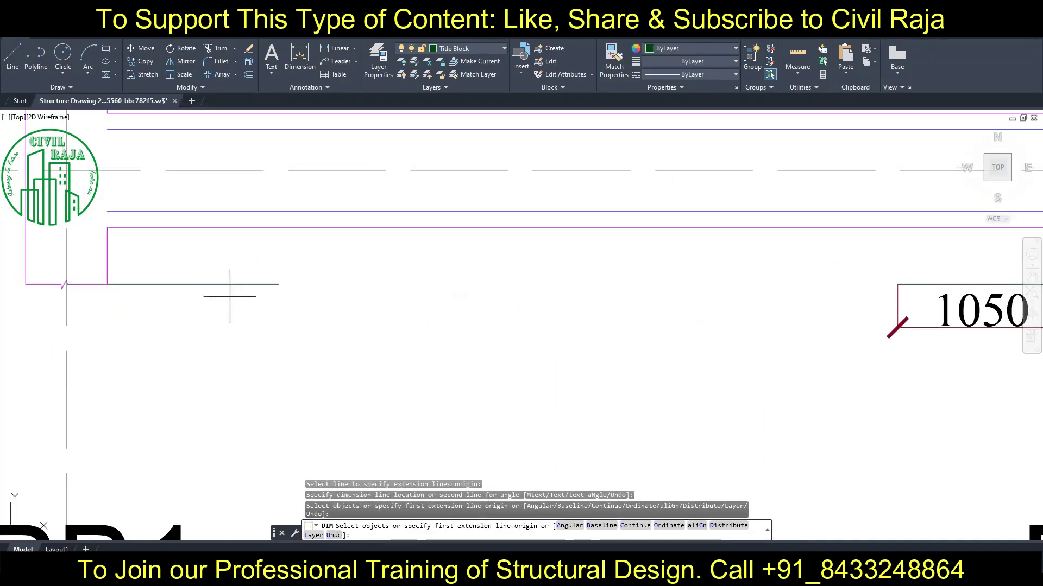
click(228, 287)
click(229, 325)
scroll(501, 376, down, 5)
scroll(501, 376, down, 5)
scroll(514, 252, up, 3)
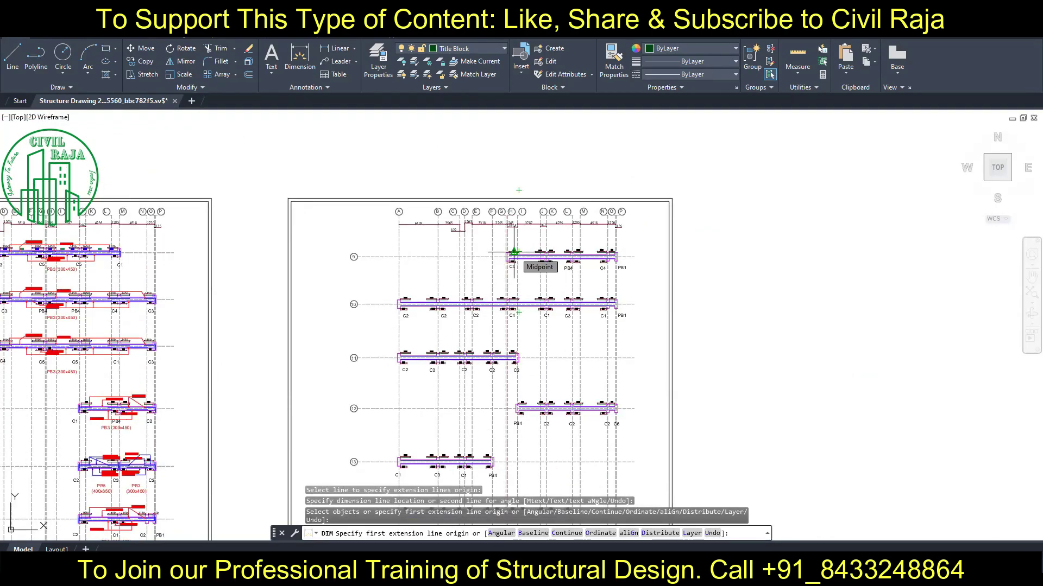
Move the PB3 (300x450) label down below the grid 10 beam.
scroll(48, 261, up, 2)
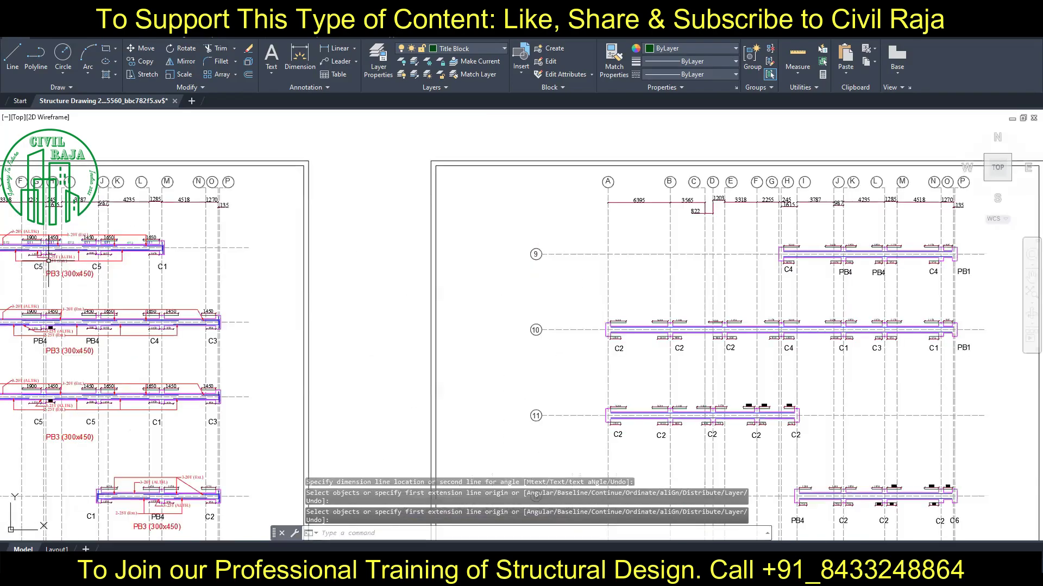
click(141, 61)
click(764, 279)
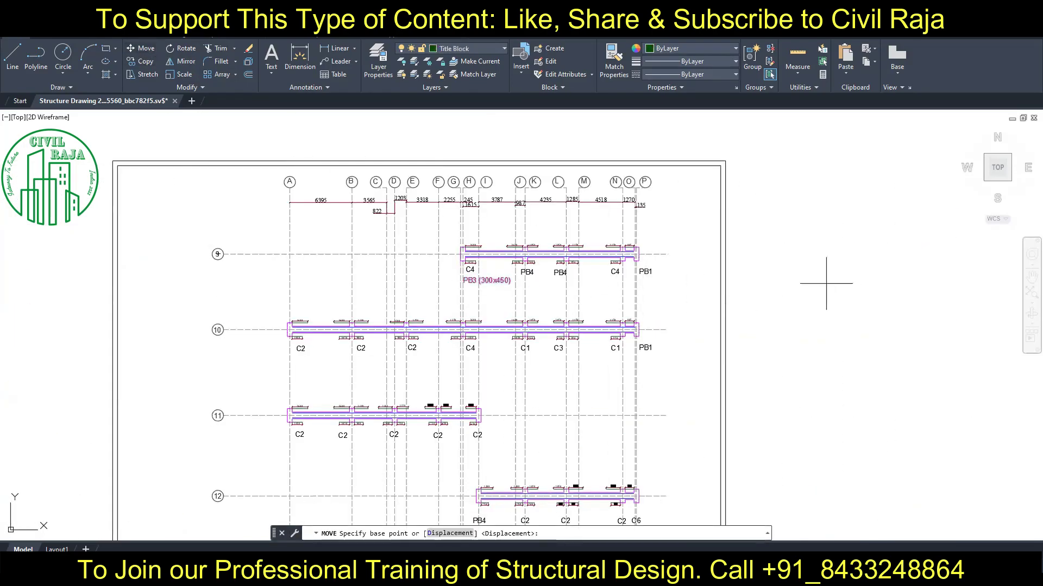
key(Escape)
scroll(457, 298, up, 3)
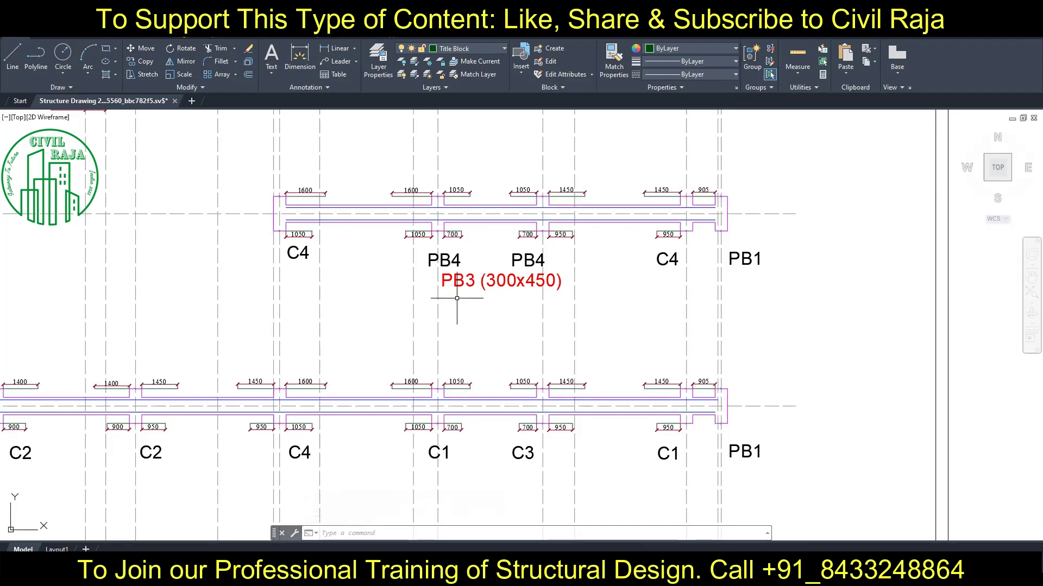
click(461, 283)
text(m)
key(Return)
click(868, 228)
click(873, 438)
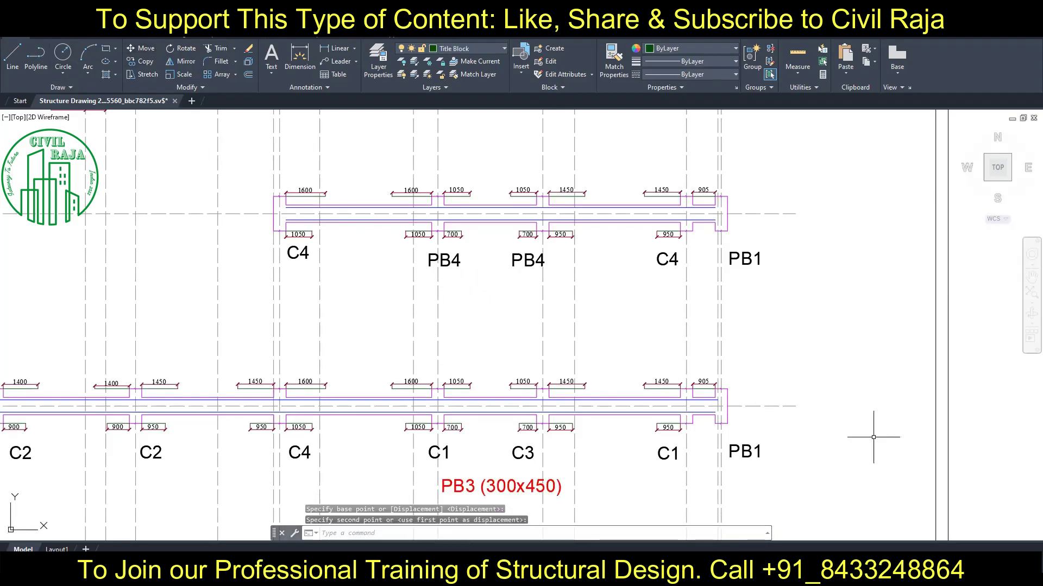
key(Escape)
Edit the moved label to read PB2 (300x450).
scroll(507, 295, down, 3)
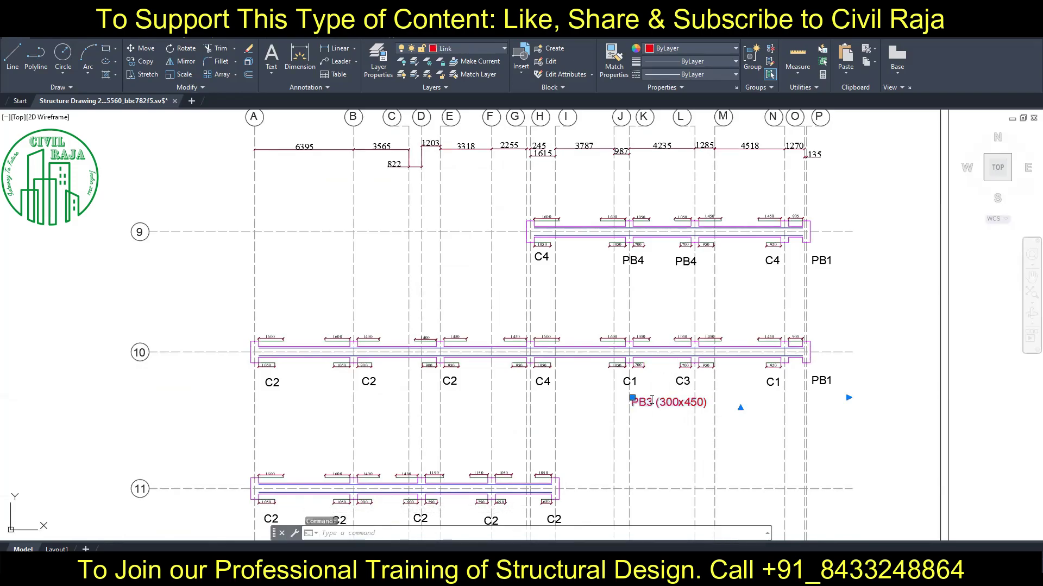
double_click(651, 403)
key(BackSpace)
text(2)
click(659, 439)
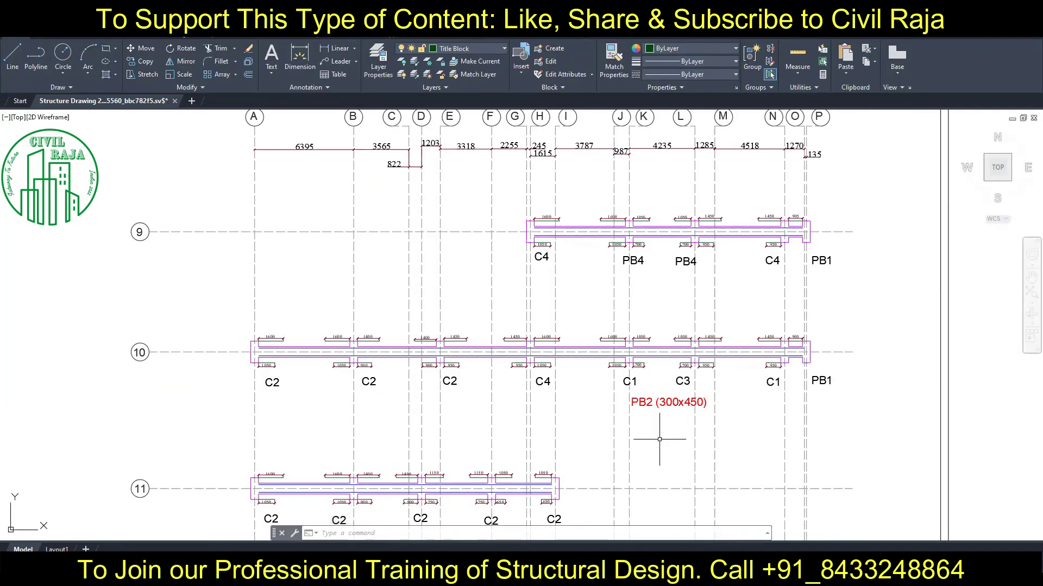
Move the label below the grid 11 beam and renumber it PB4.
click(641, 405)
middle_drag(618, 421, 654, 279)
click(141, 48)
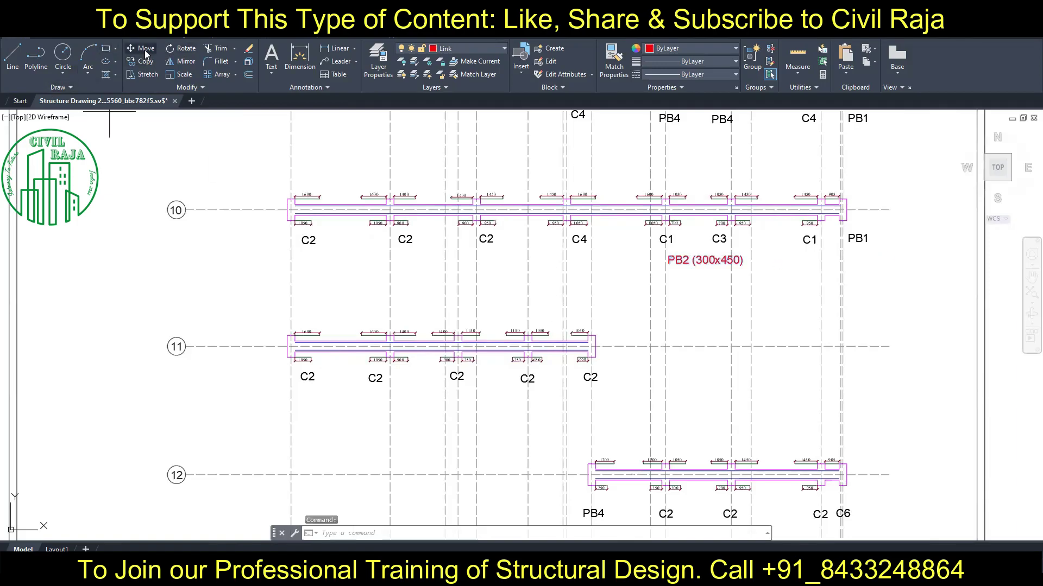
click(686, 259)
click(434, 392)
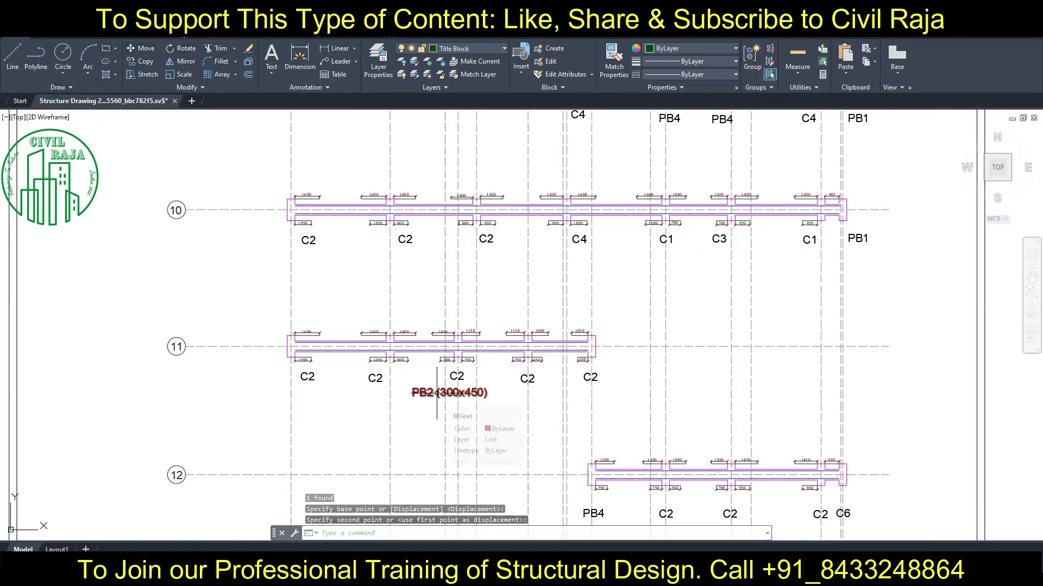
double_click(437, 392)
key(BackSpace)
text(450))
key(Escape)
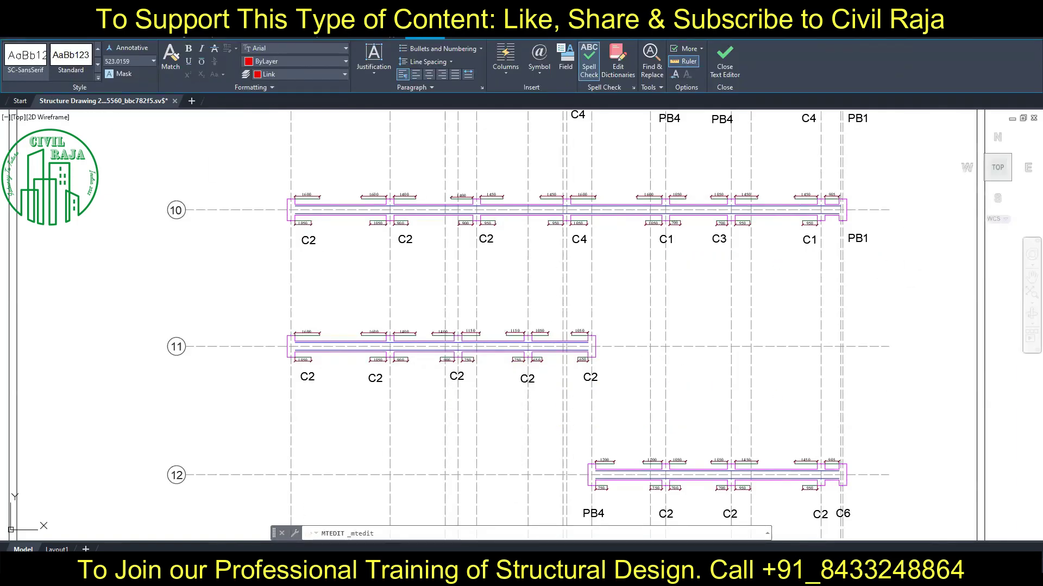
Relocate the PB4 label beside the grid 12 C2 columns.
middle_drag(852, 488, 863, 265)
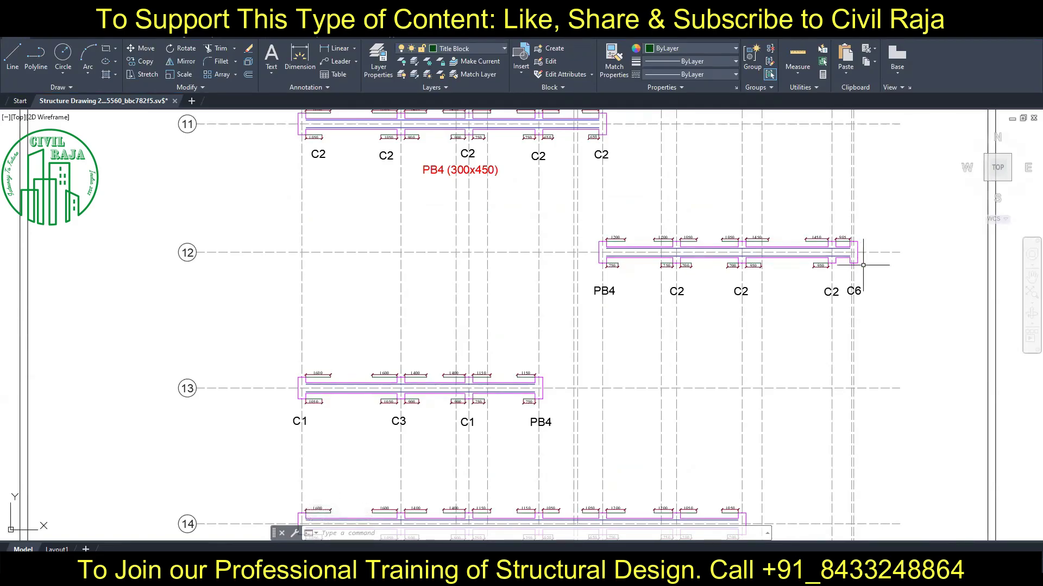
click(460, 170)
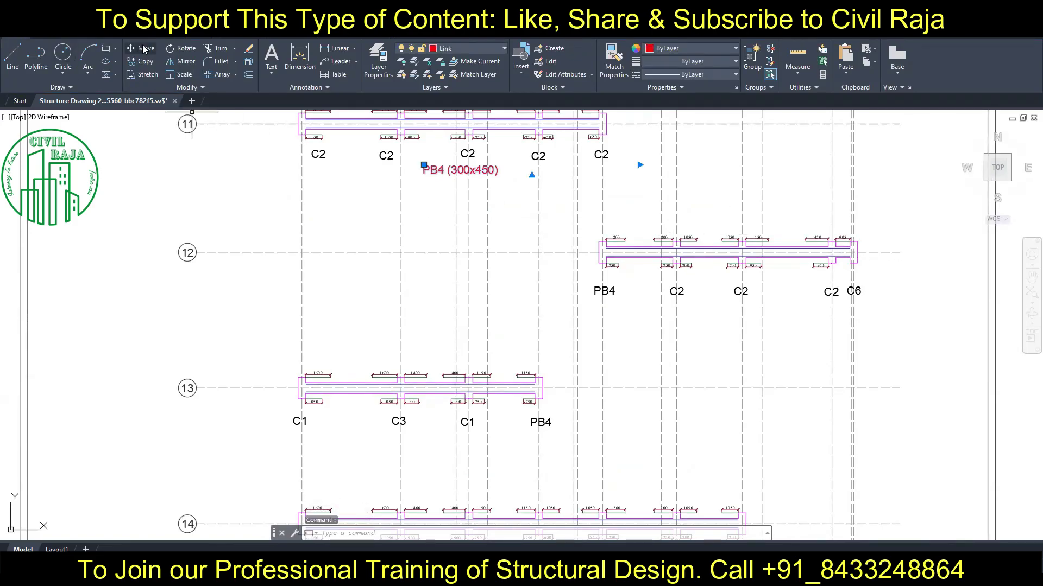
click(143, 48)
click(441, 171)
click(441, 307)
key(ctrl+z)
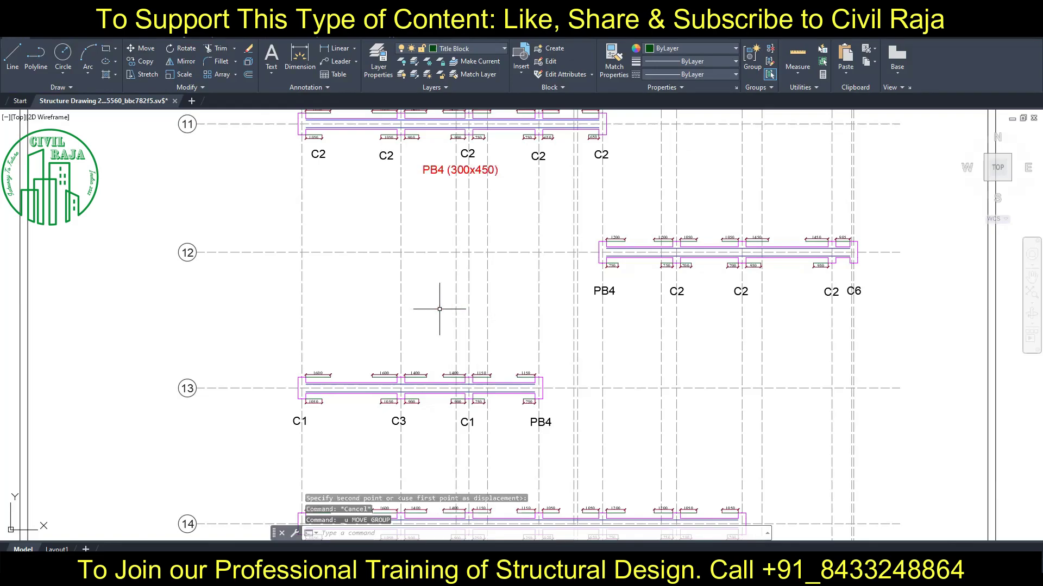
click(427, 170)
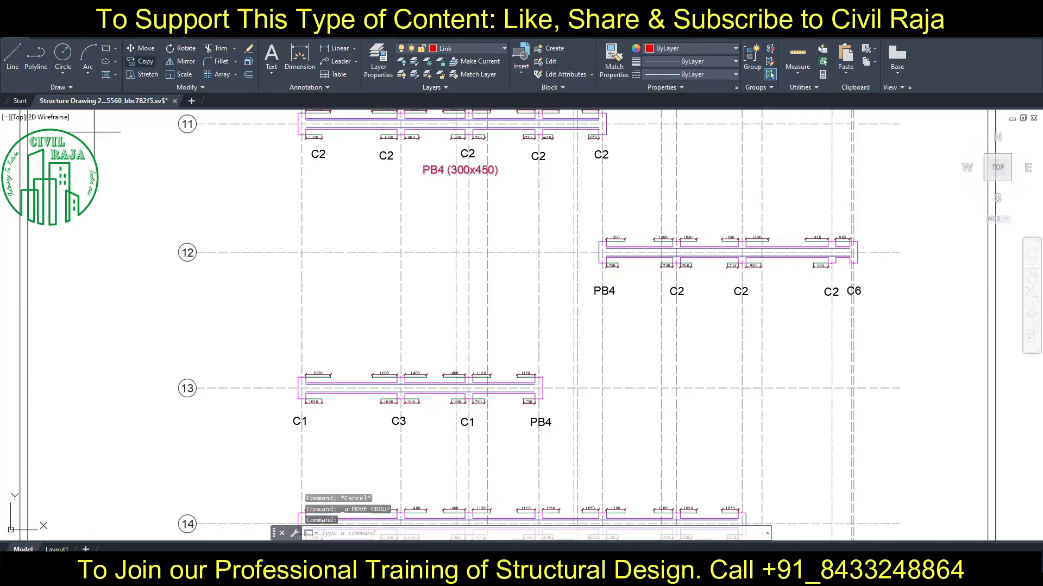
click(142, 48)
click(427, 170)
click(721, 310)
middle_drag(559, 374, 583, 217)
key(Escape)
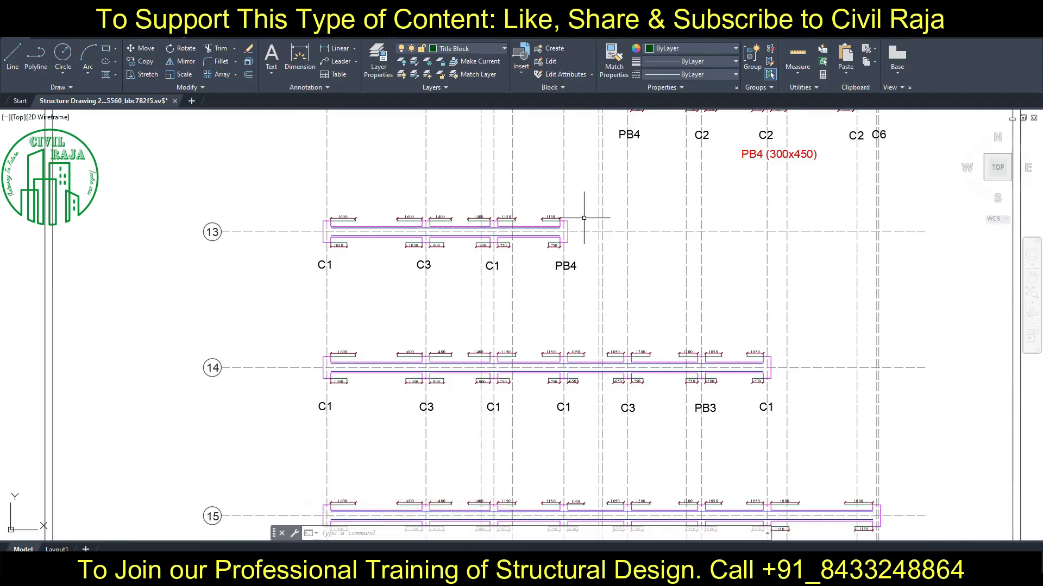
Start copying the PB4 label under grid 12.
click(743, 152)
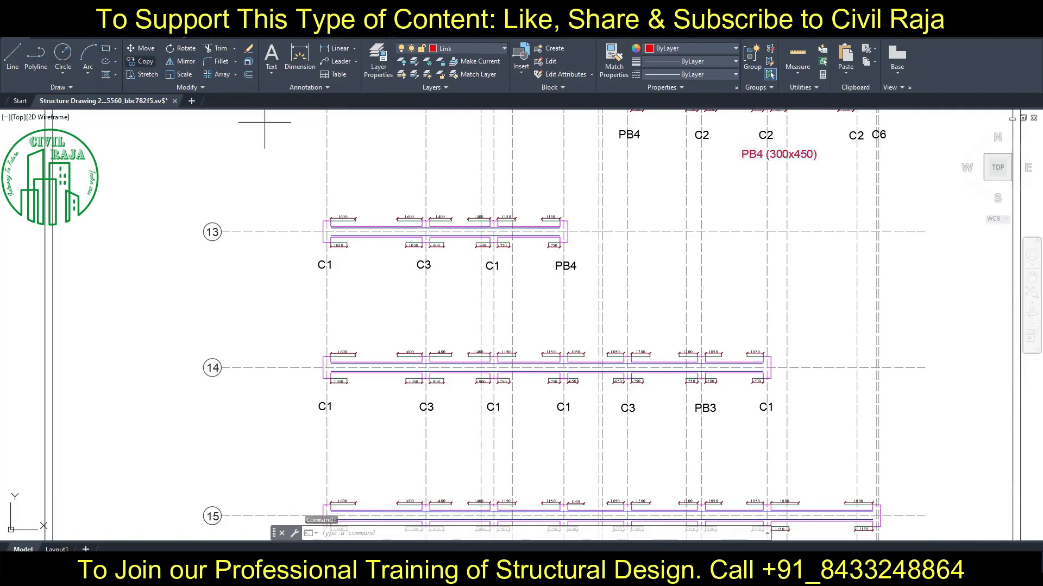
click(141, 61)
click(779, 154)
Label grid 13 as PB2 (300x450) and copy that label under grids 14 and 15.
click(462, 286)
double_click(462, 285)
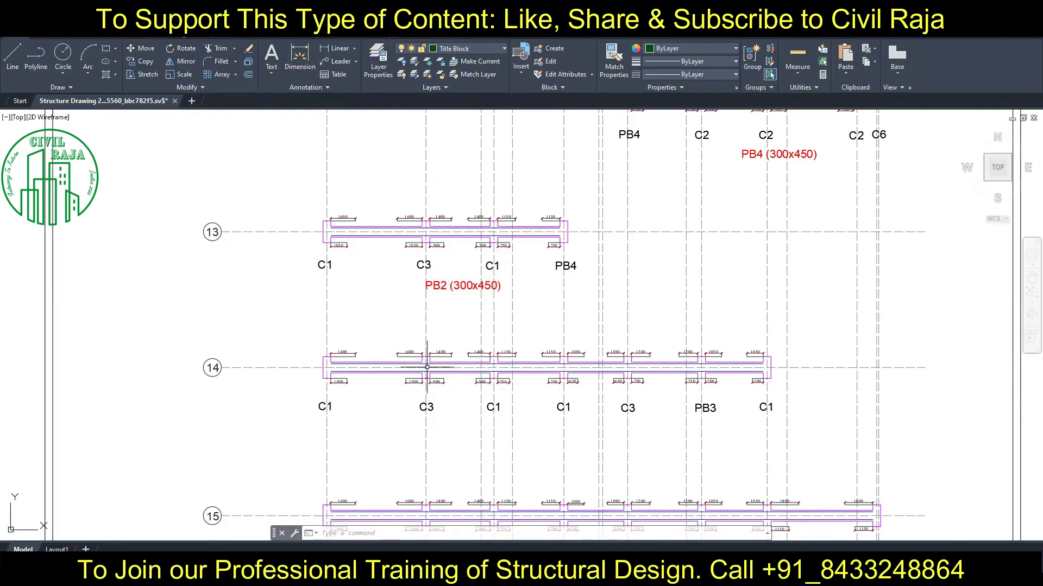
click(462, 285)
click(141, 61)
click(128, 314)
scroll(128, 158, down, 2)
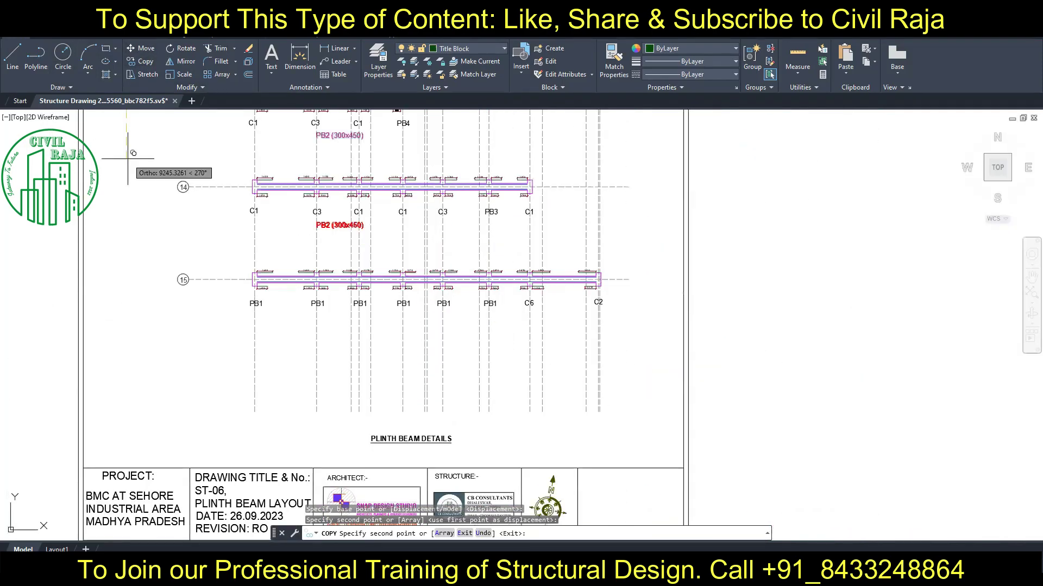
click(339, 319)
key(Escape)
Shift the grid 14 and 15 labels right to centre them under their beams.
click(340, 225)
click(340, 319)
click(141, 48)
click(752, 319)
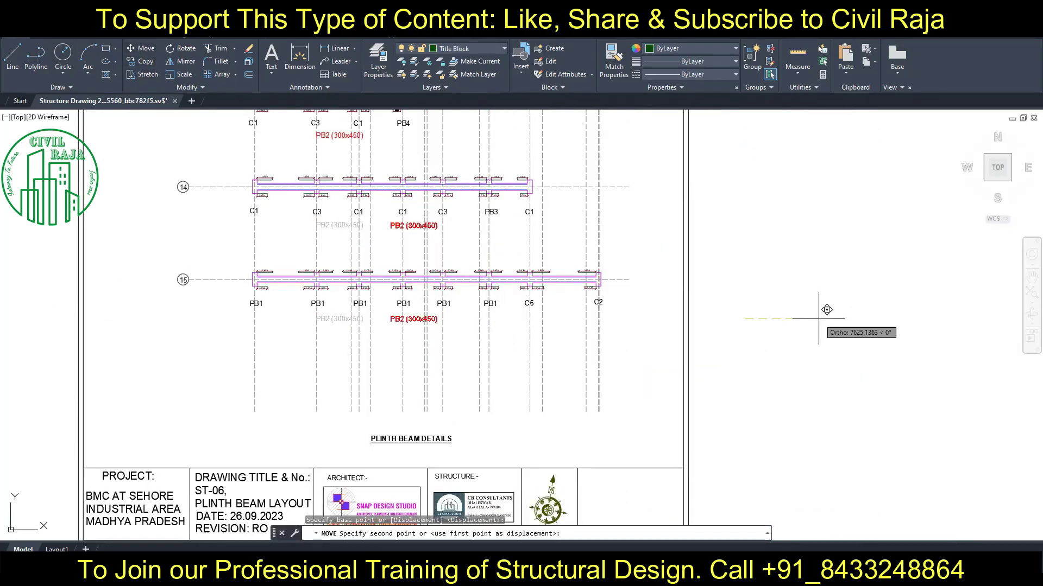
click(391, 314)
key(Escape)
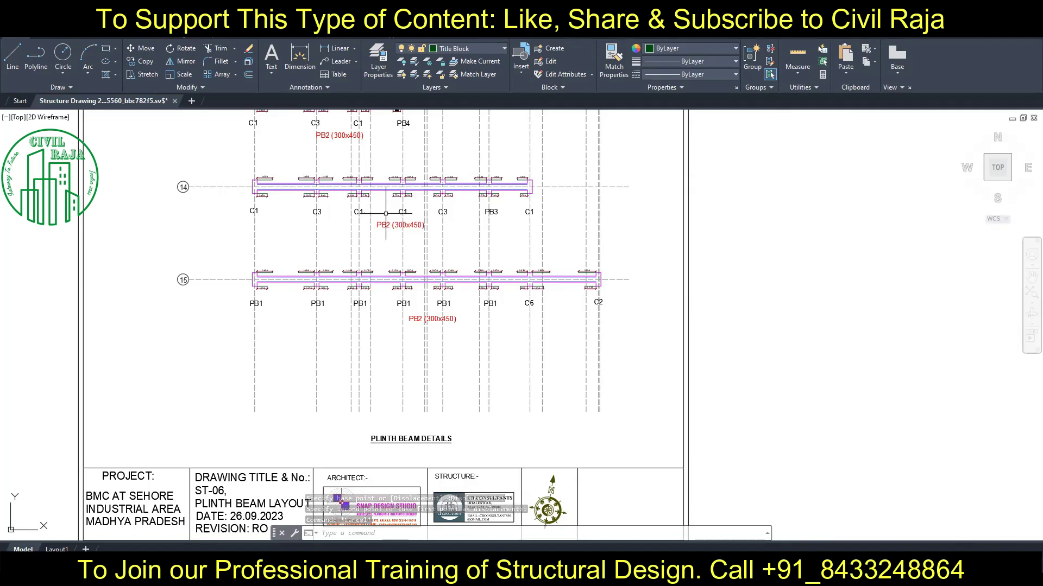
scroll(386, 214, up, 3)
Change the grid 15 label's beam number to read PB1 (300x450).
double_click(437, 256)
key(Escape)
scroll(438, 255, down, 3)
scroll(442, 426, up, 3)
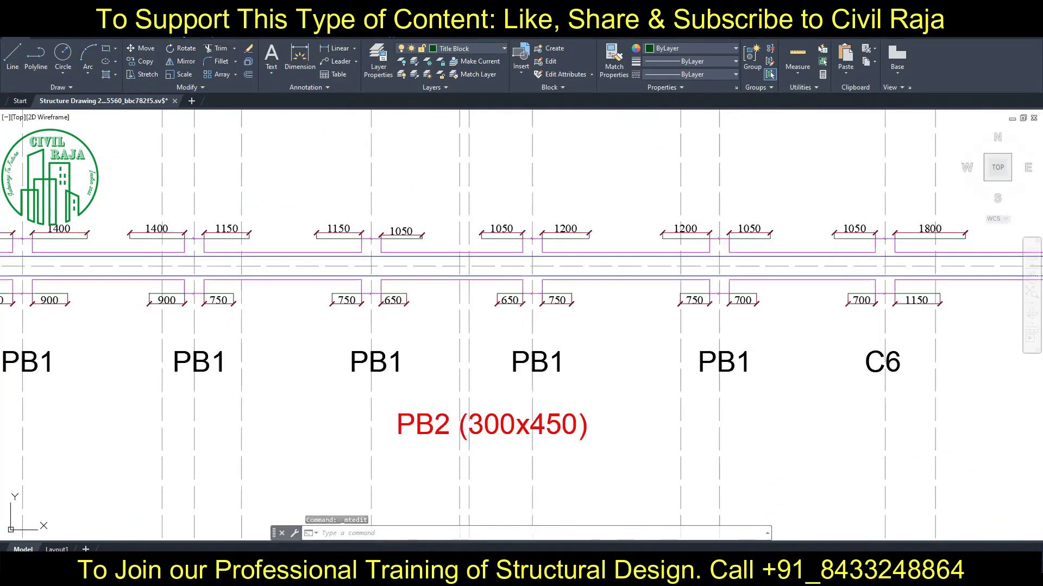
key(BackSpace)
text(1)
key(Escape)
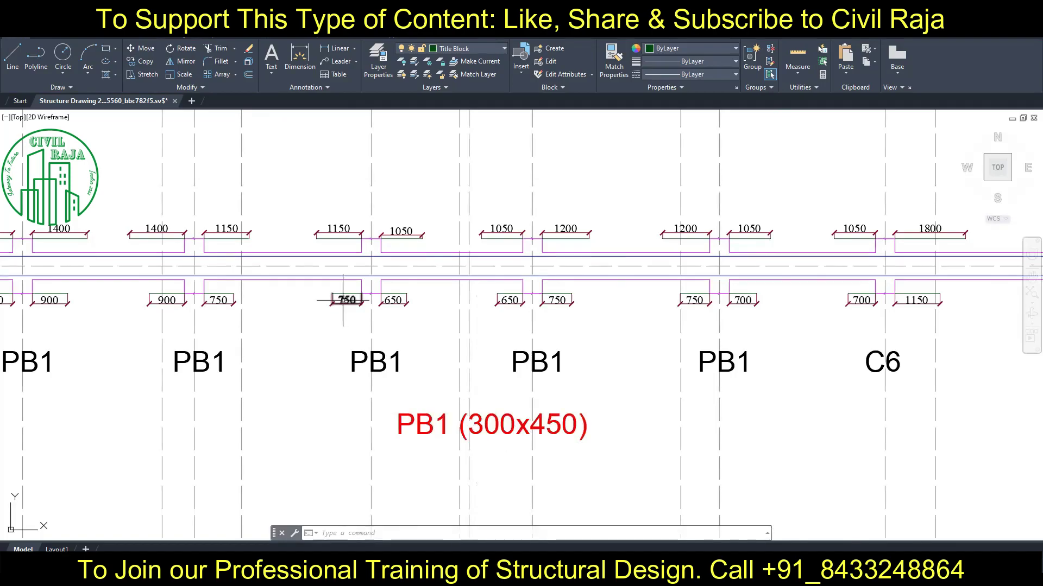
scroll(343, 300, down, 5)
scroll(426, 296, up, 3)
scroll(430, 316, down, 3)
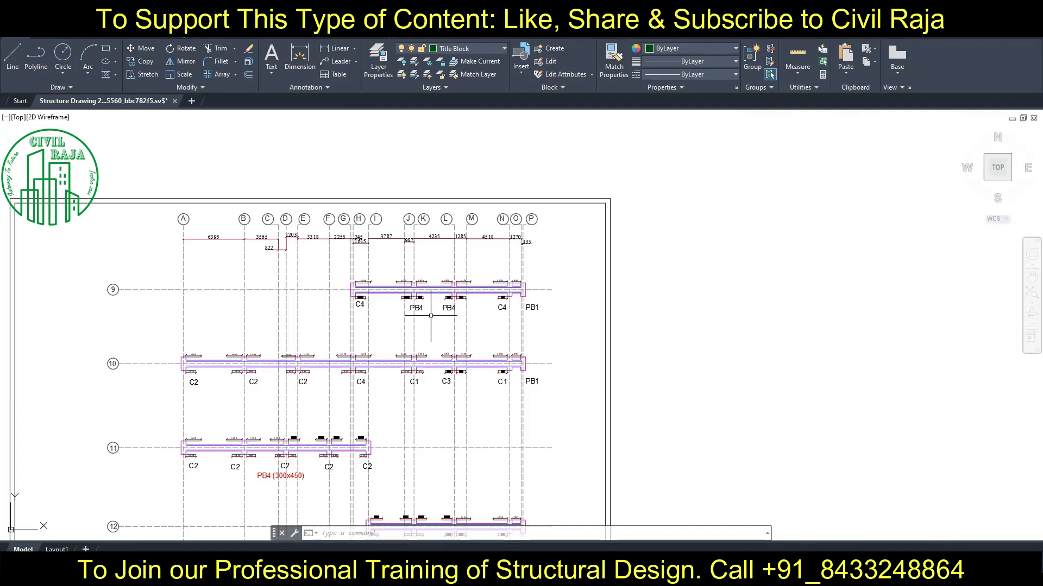
Copy the grid 11 PB4 label to below the grid 10 and grid 9 beams.
click(280, 476)
click(145, 61)
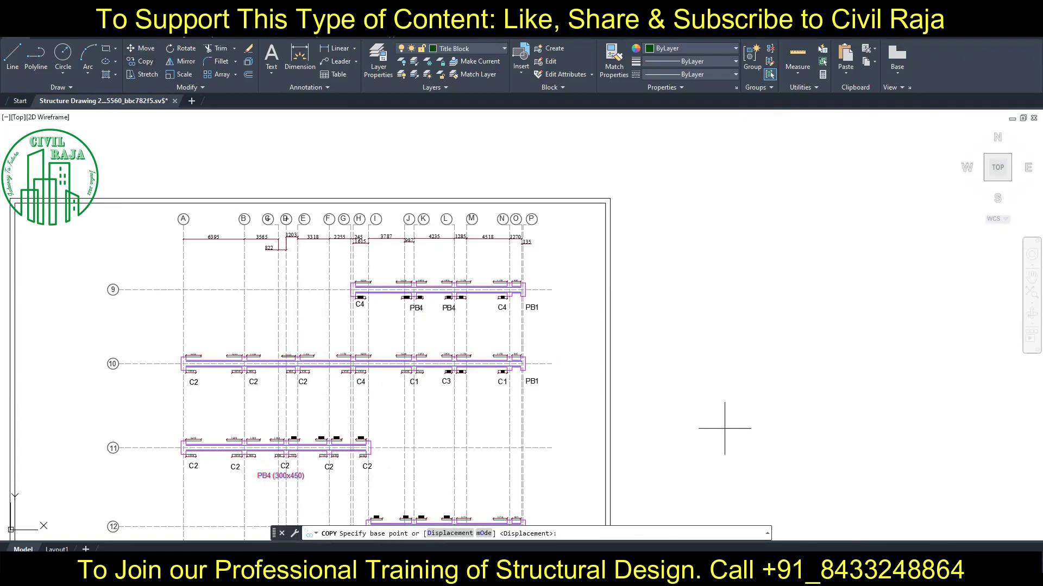
click(268, 477)
click(268, 322)
click(268, 395)
key(Escape)
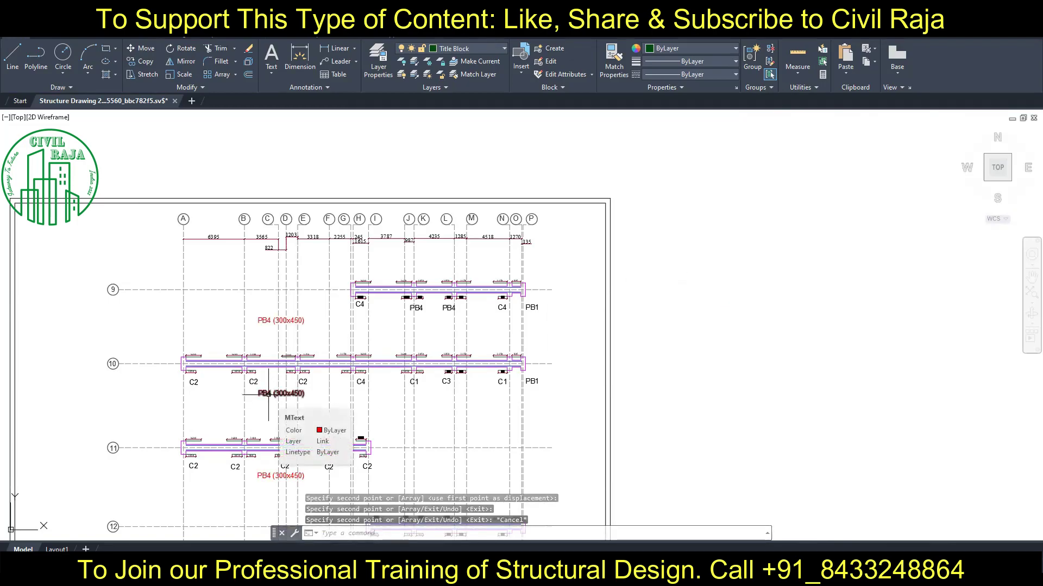
Edit one copy to PB2 and move it under the grid 10 beam.
double_click(269, 394)
text(2)
click(711, 354)
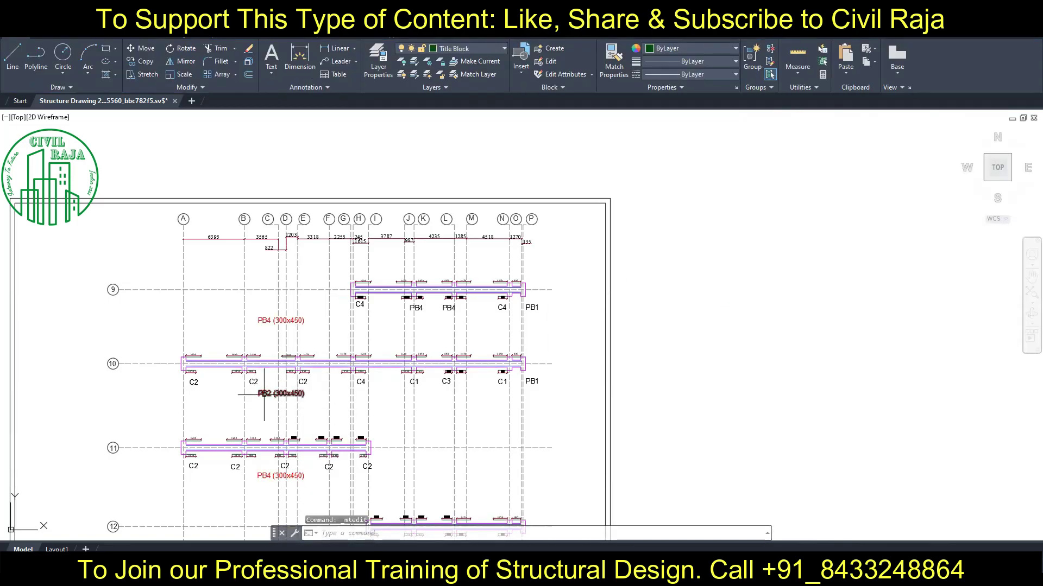
text(m)
key(Return)
click(281, 393)
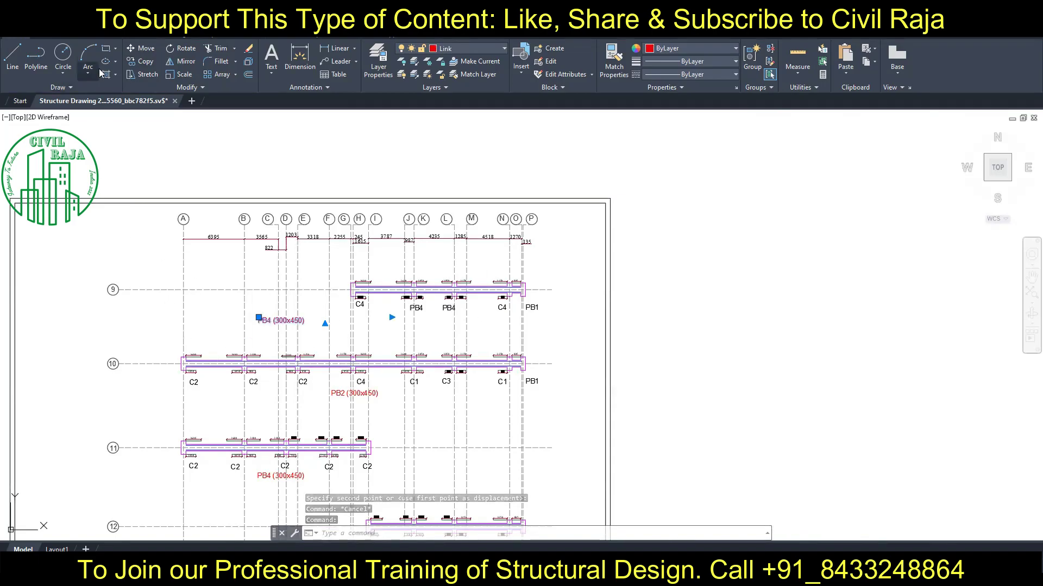
click(354, 393)
key(Escape)
Move the other copy under the grid 9 beam and edit it to PB3 (300x450).
drag(257, 317, 423, 318)
double_click(435, 320)
text(PB3)
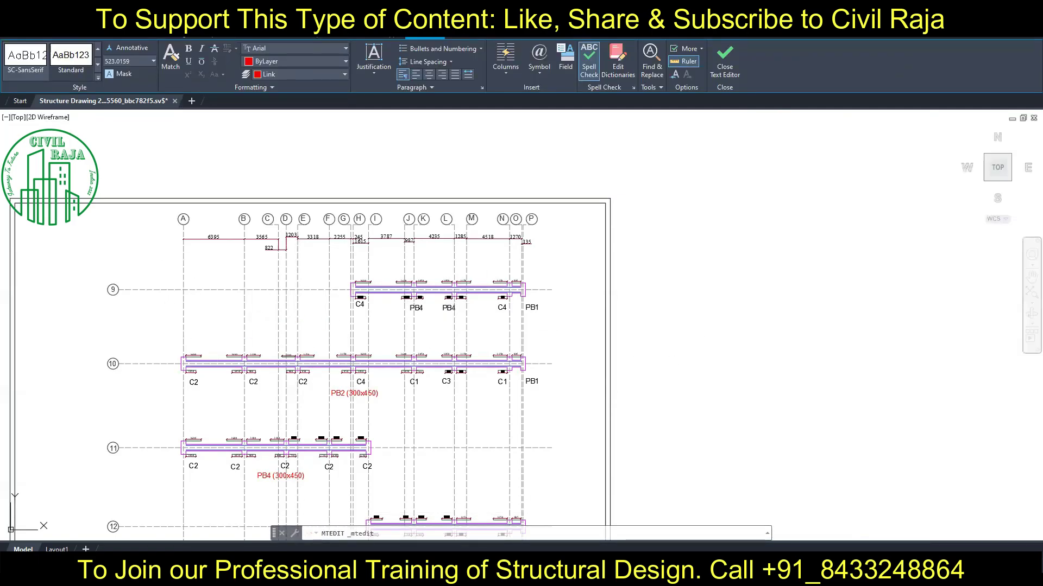
click(665, 295)
middle_drag(362, 402, 390, 254)
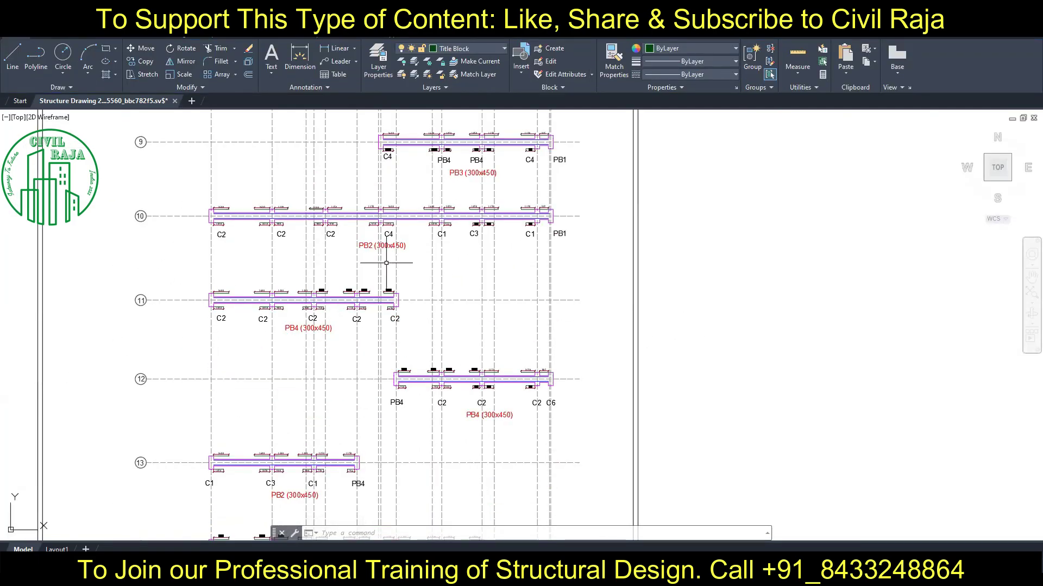
Bring the lower beam rows into view and window-select rows 13 to 15.
middle_drag(505, 428, 583, 217)
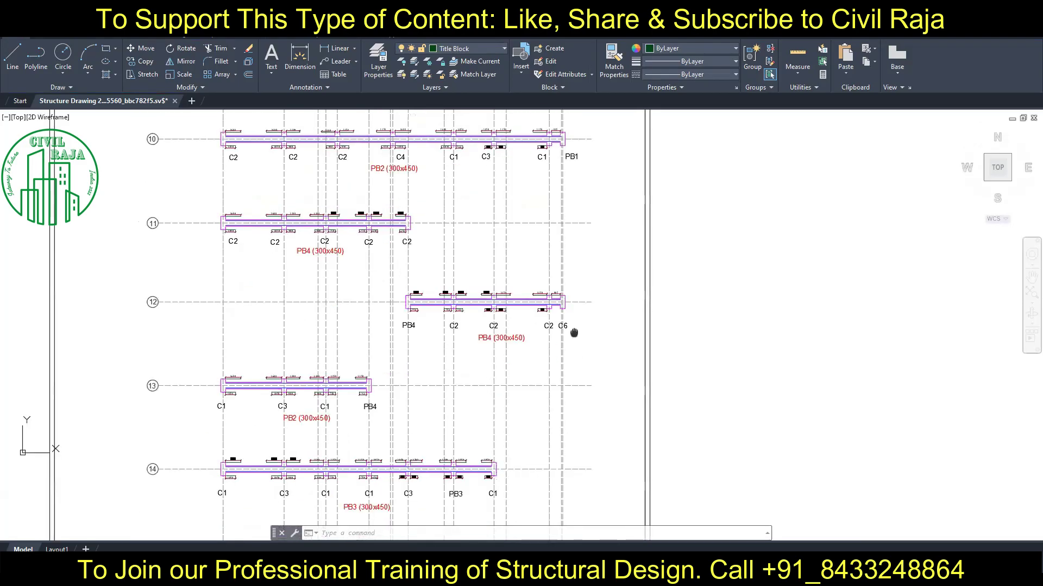
mouse_move(589, 291)
middle_down()
mouse_move(590, 253)
mouse_move(589, 420)
middle_up()
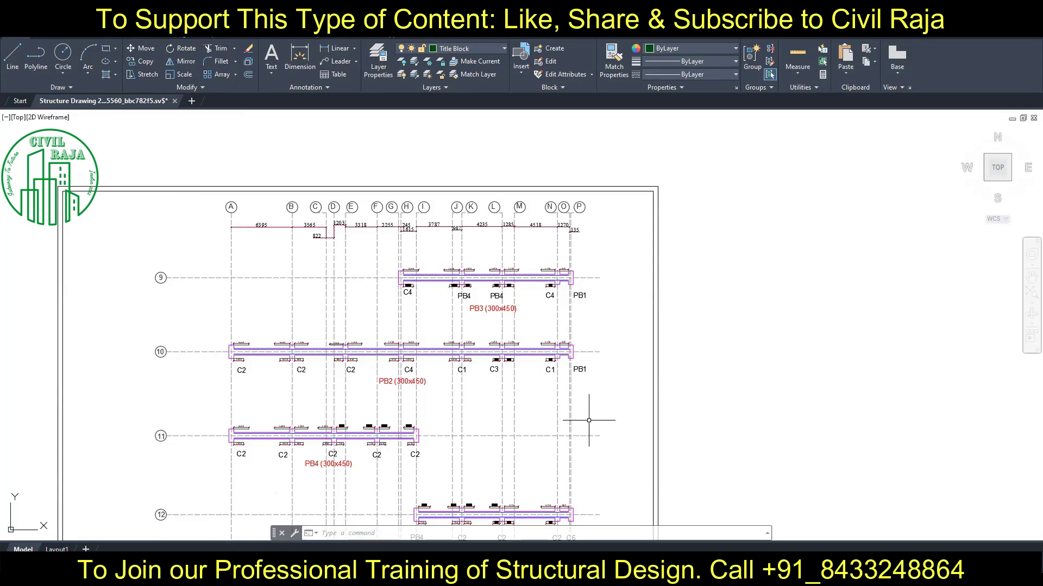
middle_drag(589, 421, 419, 384)
scroll(419, 384, down, 3)
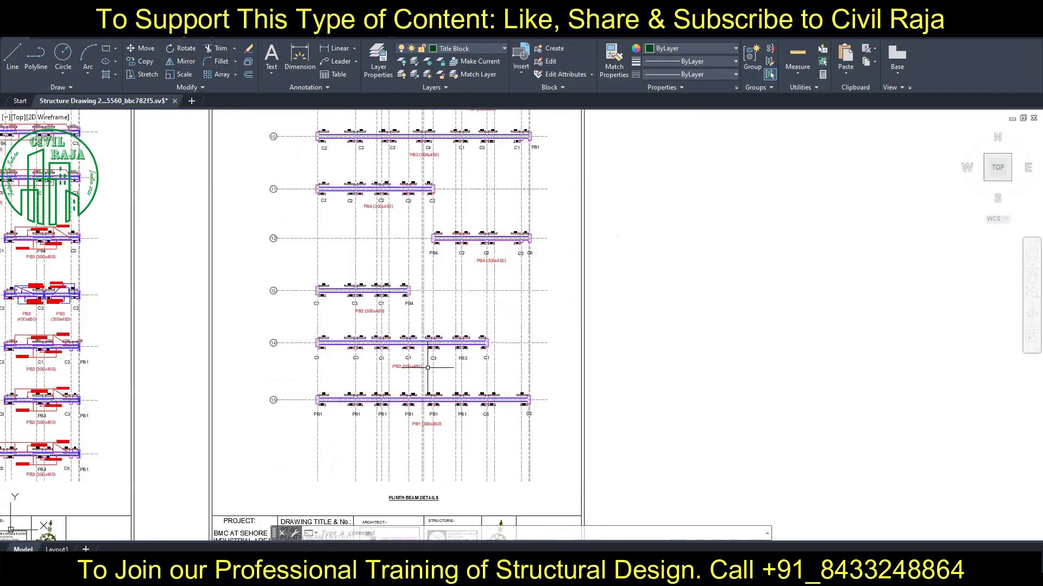
scroll(169, 250, up, 3)
drag(176, 228, 705, 492)
scroll(651, 336, down, 2)
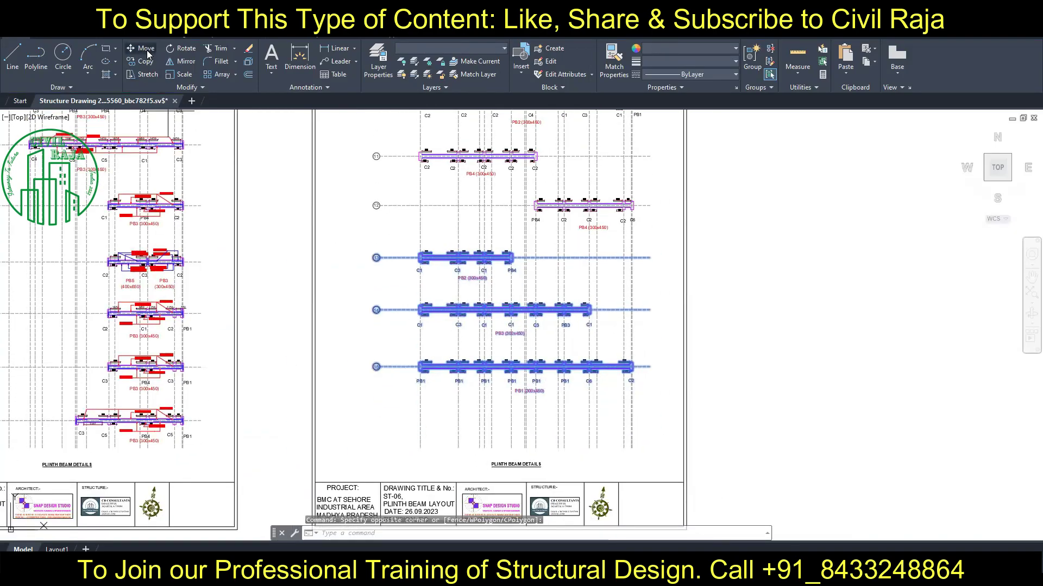
Move rows 13–15 further down the sheet to open a gap below row 12.
text(m)
key(Return)
click(842, 234)
click(844, 285)
key(Escape)
click(354, 190)
key(Escape)
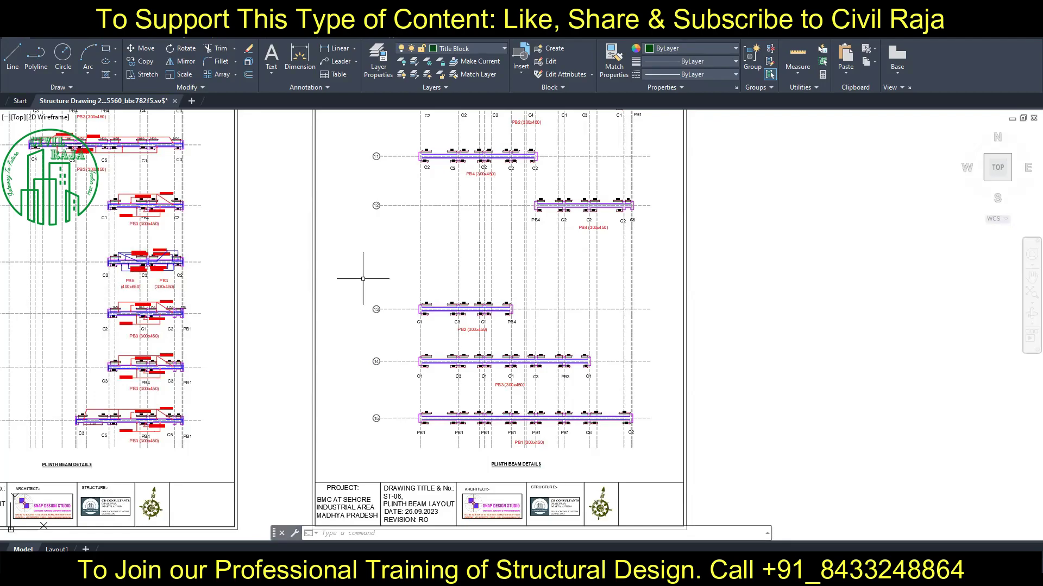
drag(506, 143, 543, 178)
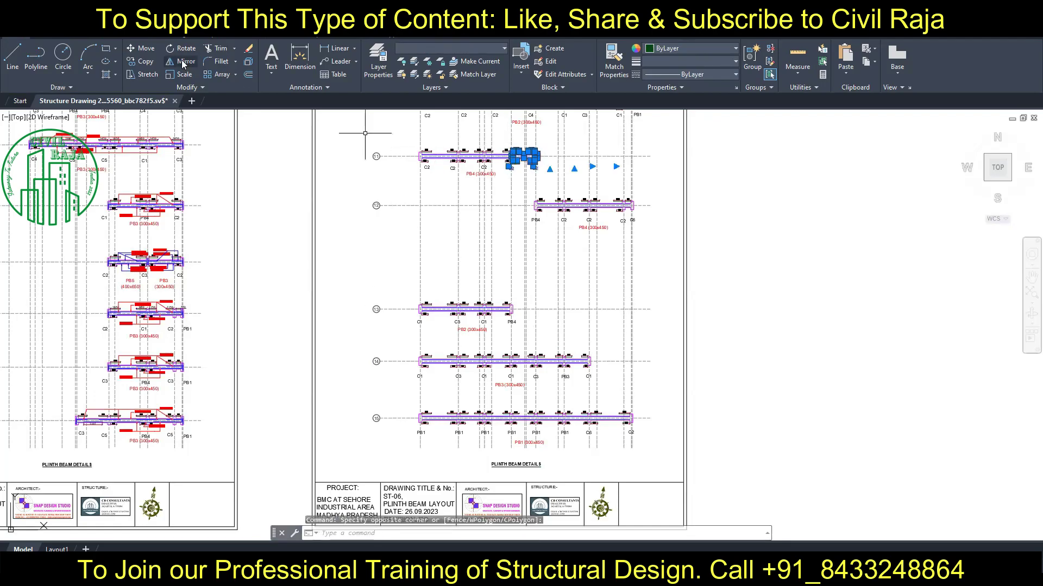
Copy the C2 column pair into the new gap below row 12.
text(co)
key(Return)
click(758, 179)
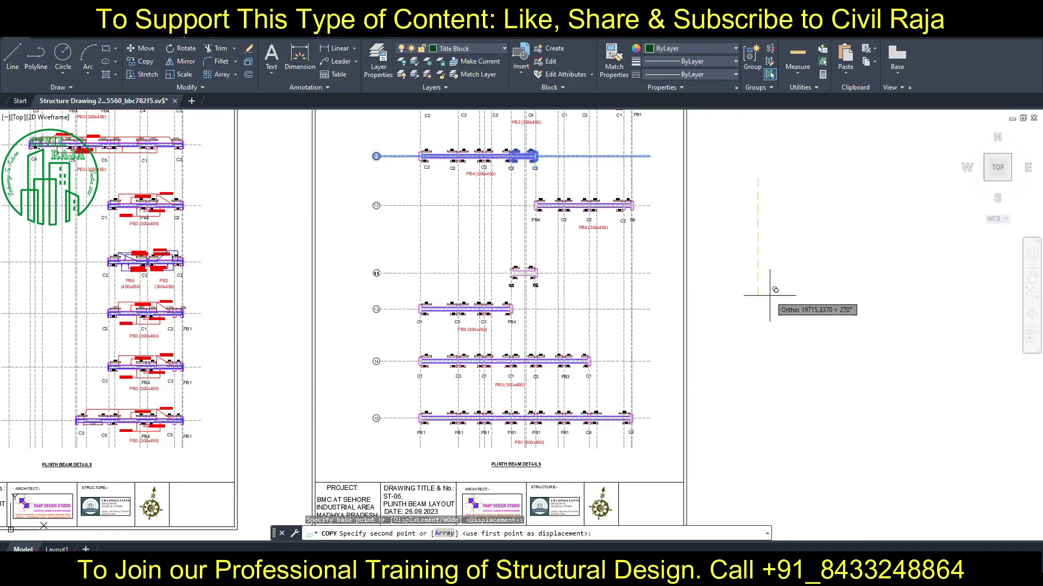
click(769, 295)
key(Escape)
Renumber the new row's grid bubble to 12.
scroll(416, 279, up, 5)
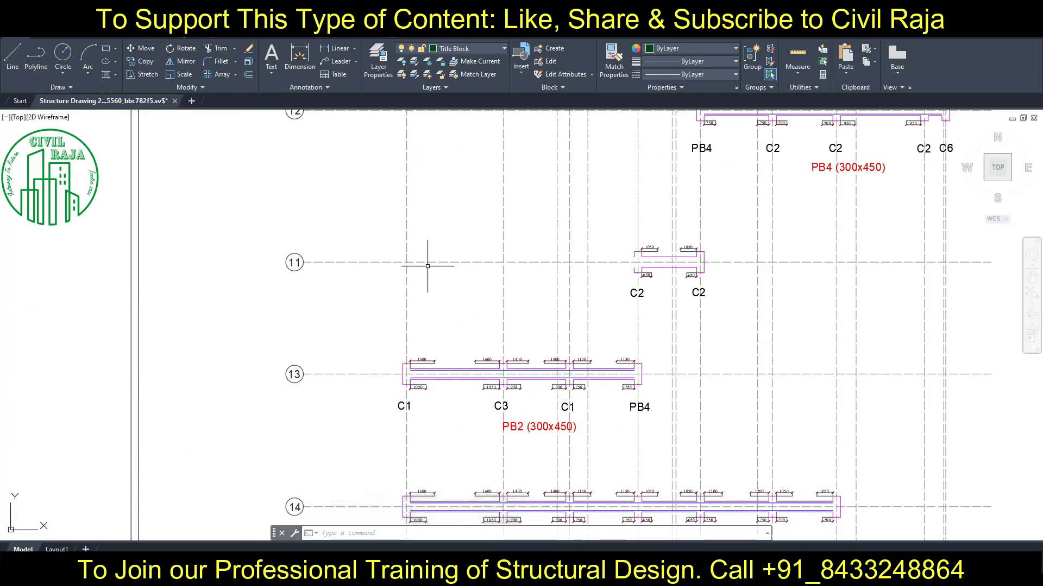
scroll(722, 291, up, 2)
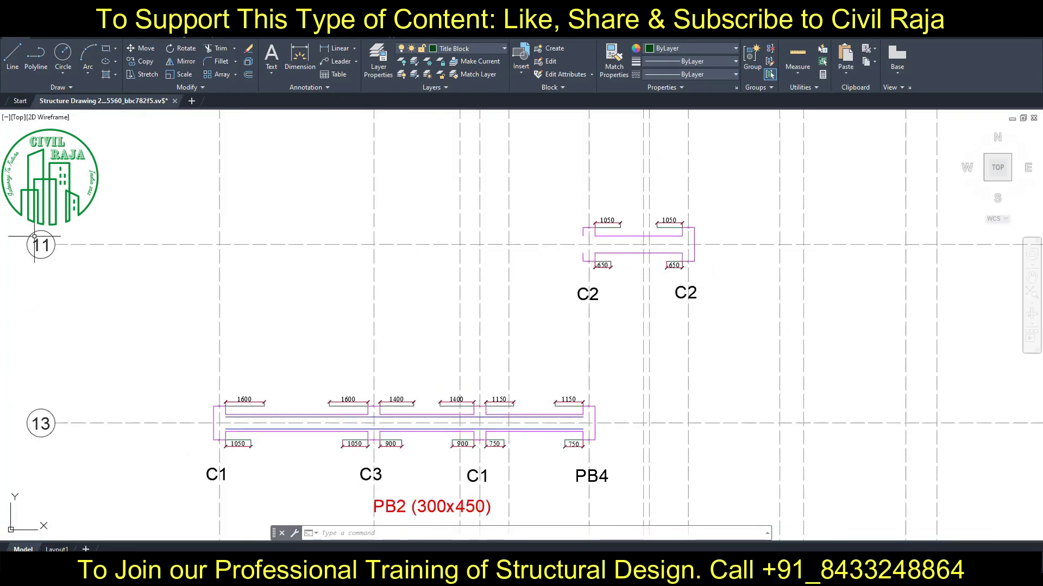
click(56, 242)
double_click(41, 245)
text(12)
click(374, 246)
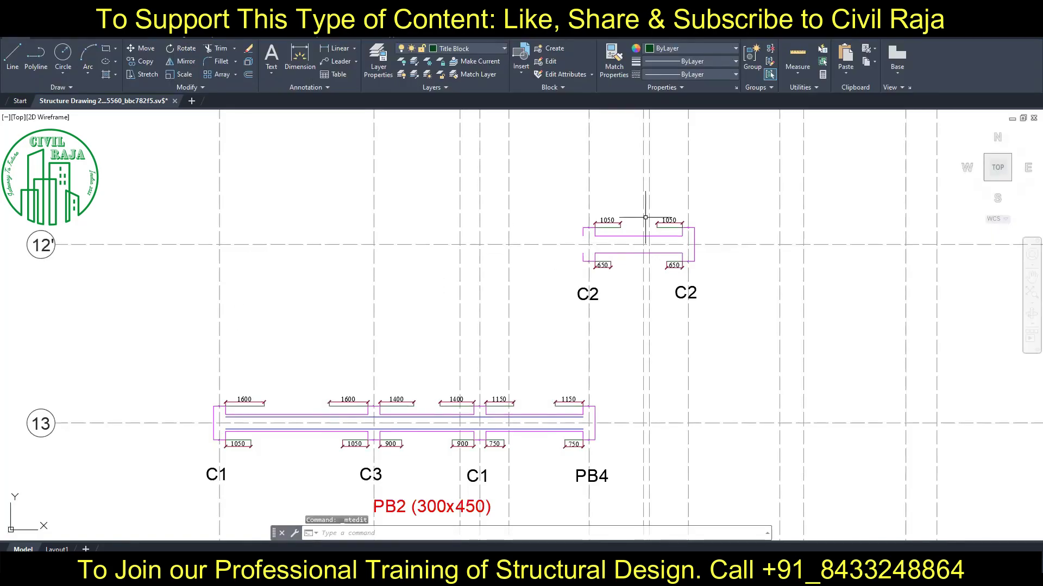
Copy a side line segment to close the gap in the new beam's left side.
scroll(694, 250, up, 4)
text(co)
key(space)
click(692, 283)
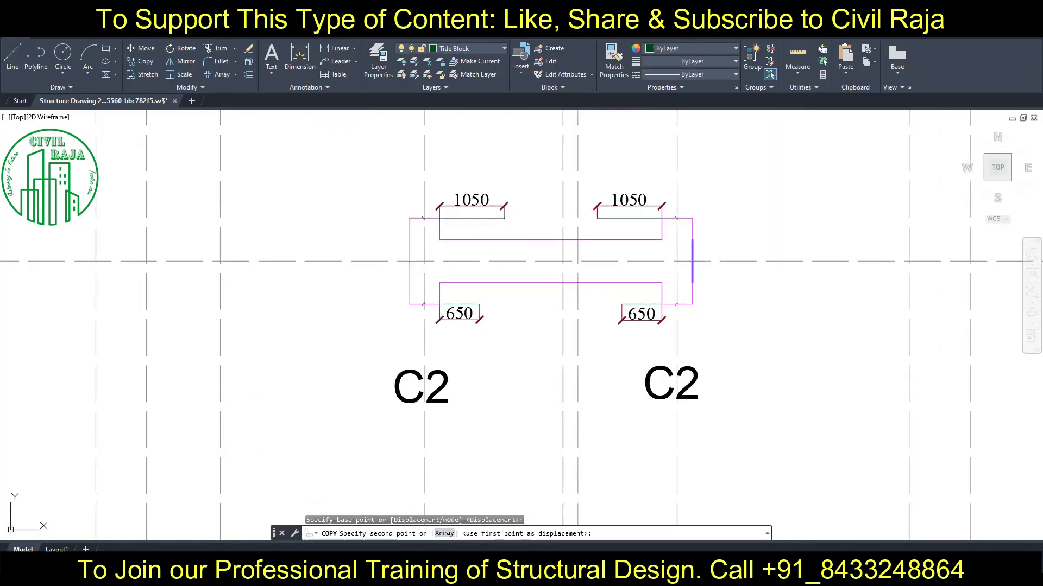
click(408, 282)
key(Escape)
On the Reinforcement layer, draw the top bar across the new beam and move the bottom bar.
click(477, 49)
click(411, 385)
text(l)
key(space)
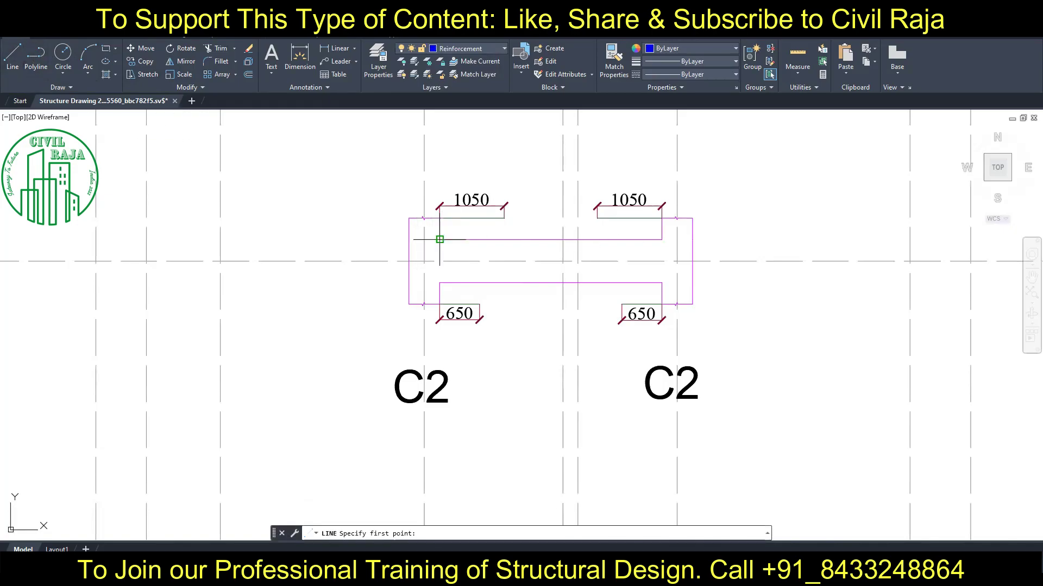
click(439, 239)
click(662, 239)
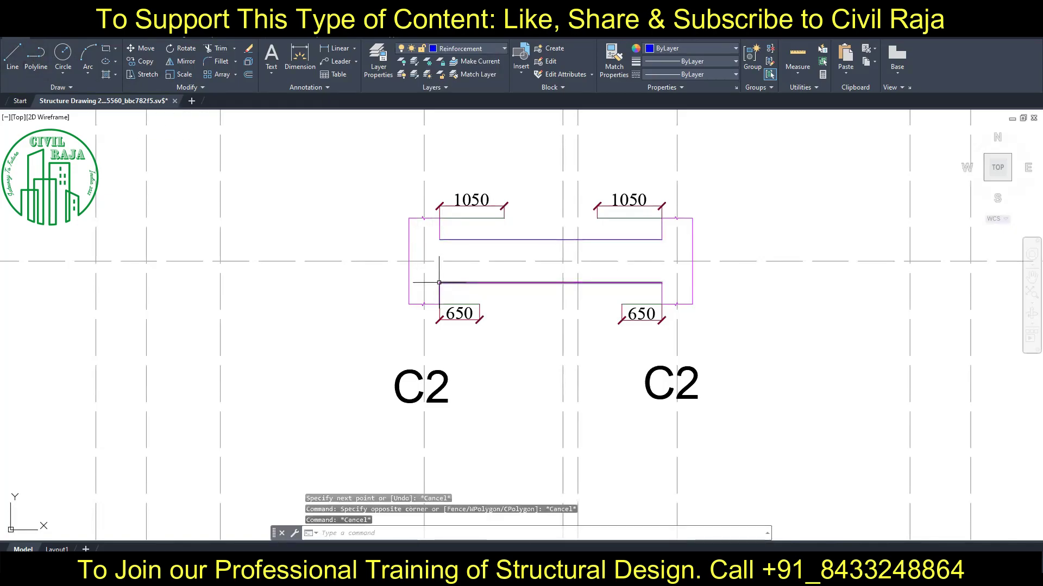
key(Escape)
click(662, 283)
text(m)
key(space)
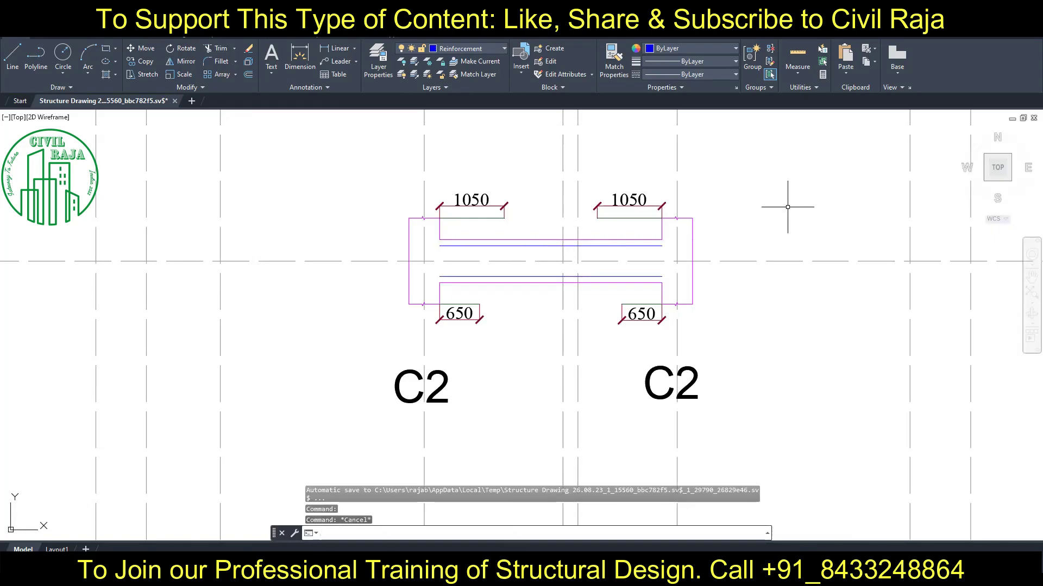
Change both C2 column labels of the new beam to PB4.
double_click(418, 391)
text(PB4)
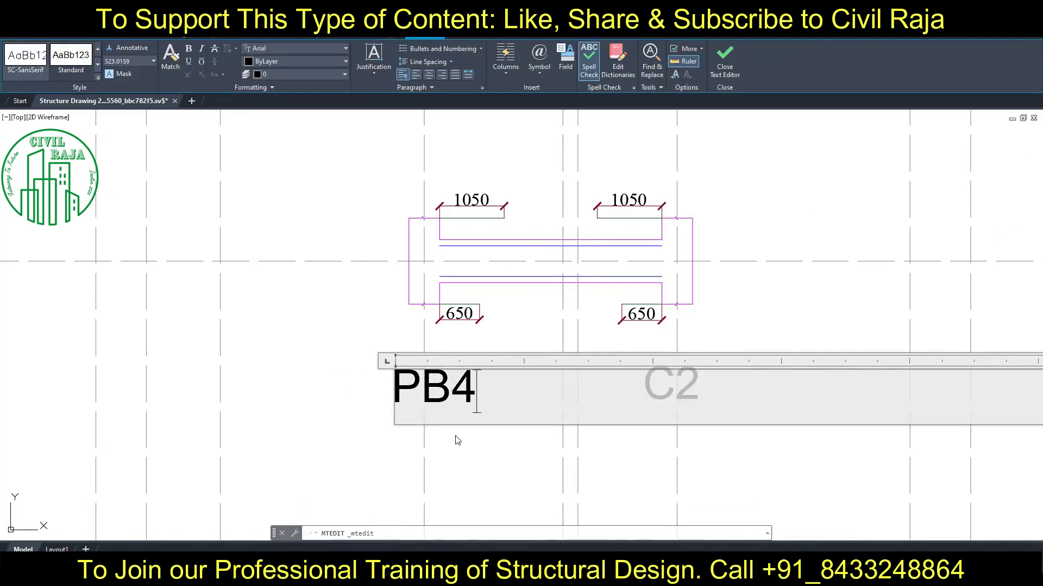
click(660, 395)
double_click(671, 384)
text(PB4)
scroll(218, 201, down, 5)
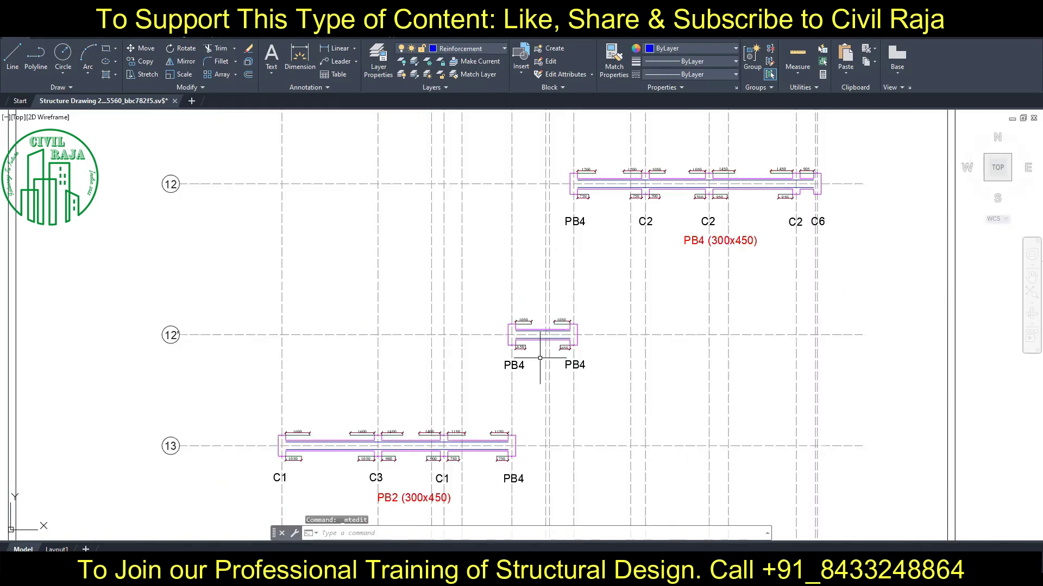
Copy the size label under the new beam and edit it to PB1 (300x450).
click(145, 61)
click(685, 236)
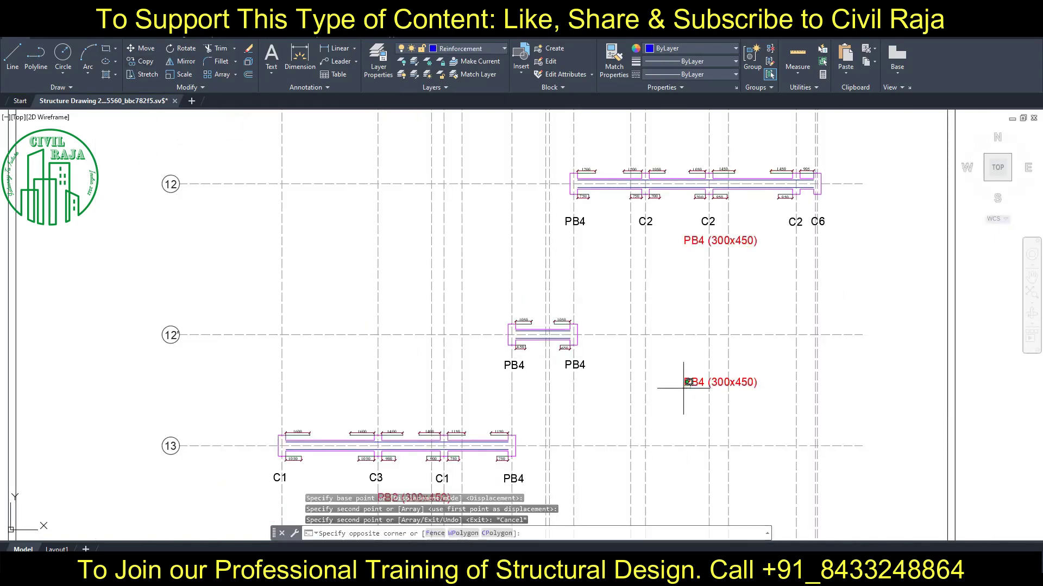
click(685, 378)
key(Escape)
right_drag(722, 382, 561, 382)
click(565, 407)
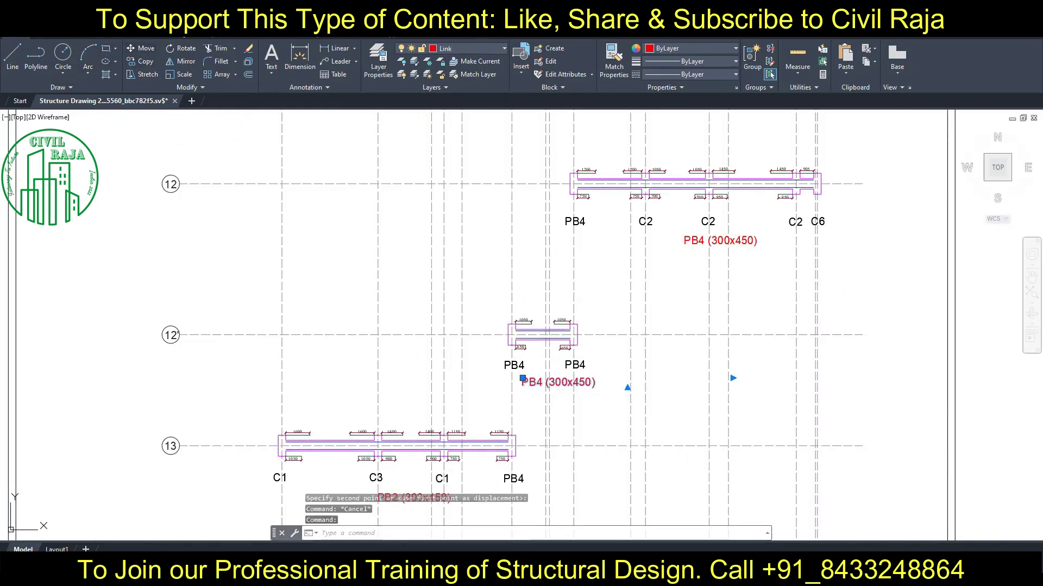
double_click(558, 382)
text(1)
key(Escape)
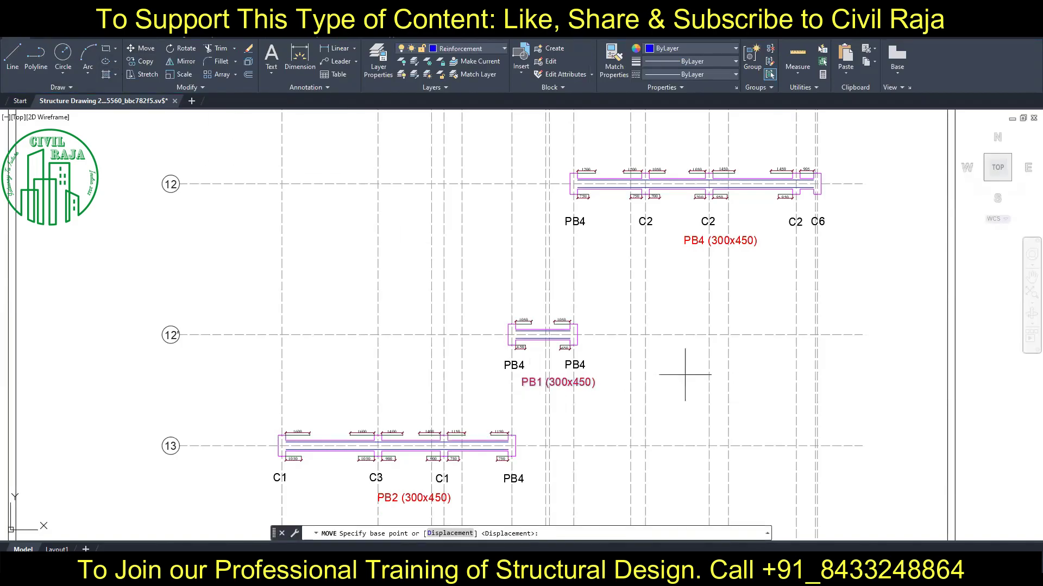
click(122, 289)
key(Escape)
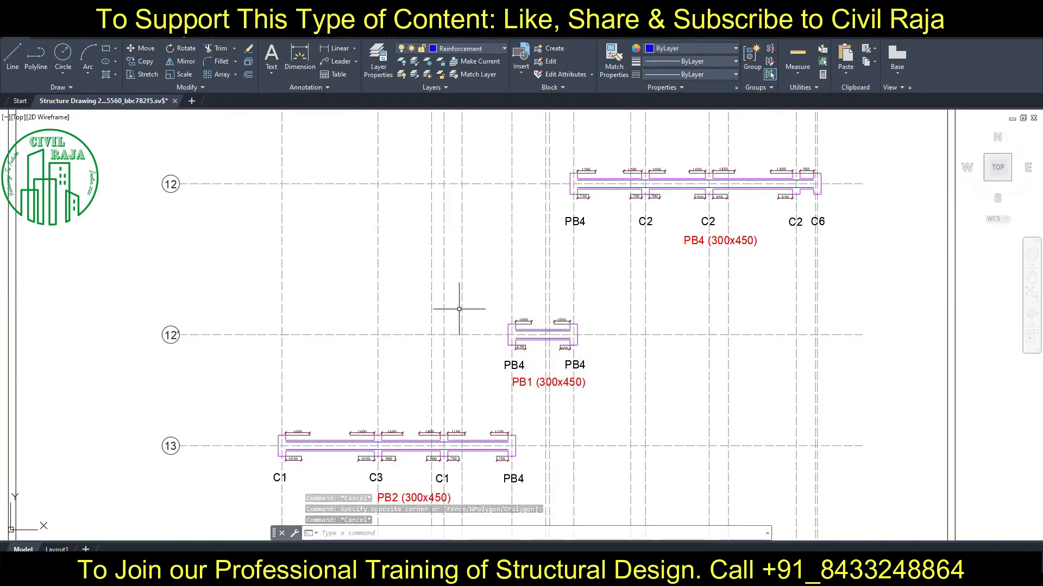
Pick an object on the beam detail and select all similar objects.
scroll(293, 364, down, 3)
scroll(63, 362, up, 2)
scroll(64, 362, up, 2)
scroll(698, 326, up, 3)
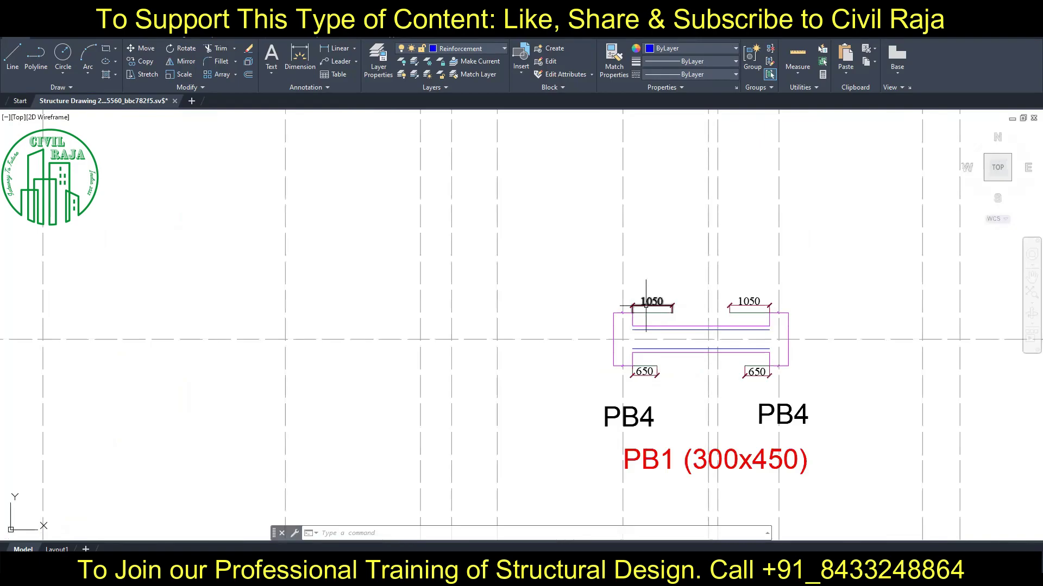
click(652, 304)
right_click(660, 236)
click(700, 408)
scroll(673, 340, down, 3)
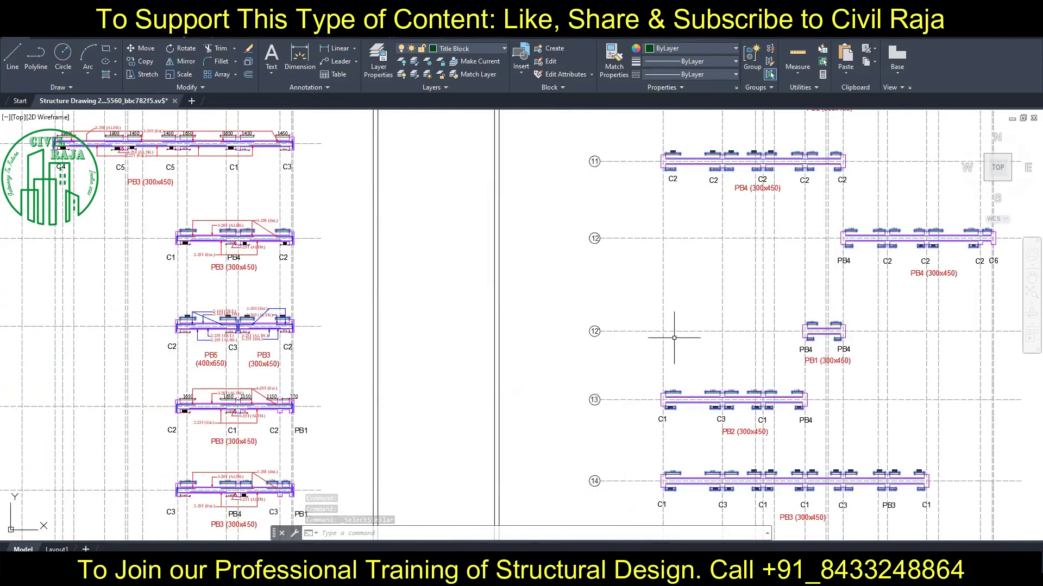
Select every dimension similar to a 1050 dimension and open their properties with MO.
scroll(145, 320, up, 5)
click(491, 369)
right_click(491, 369)
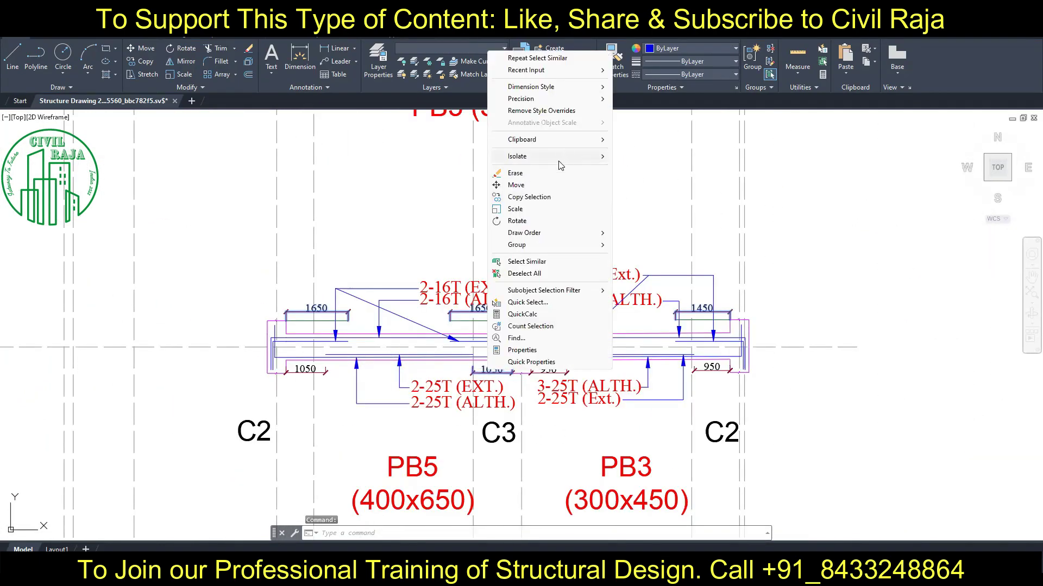
click(497, 262)
scroll(478, 326, down, 5)
scroll(478, 326, down, 2)
text(MO)
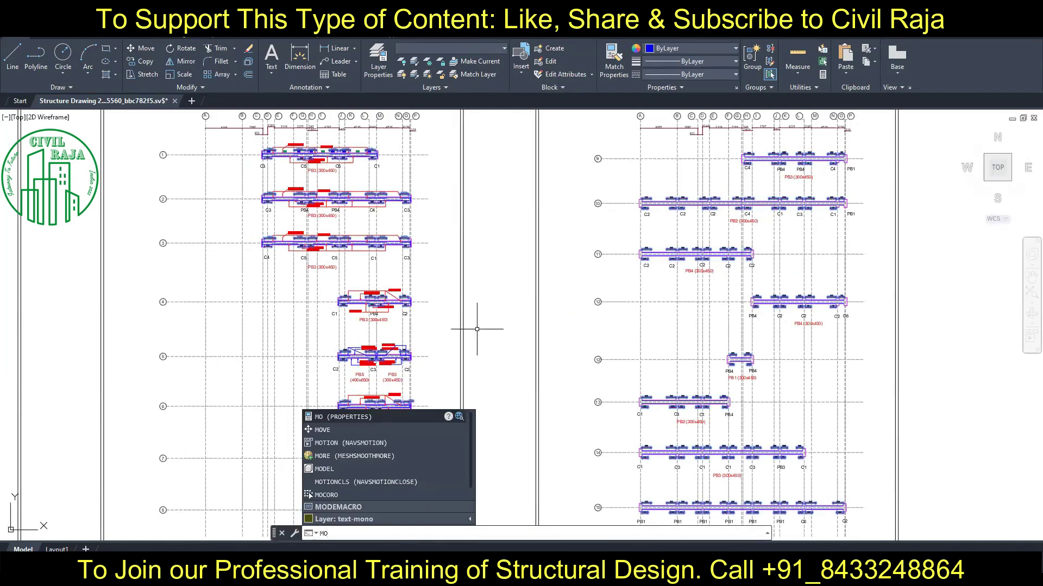
key(Return)
scroll(807, 303, up, 7)
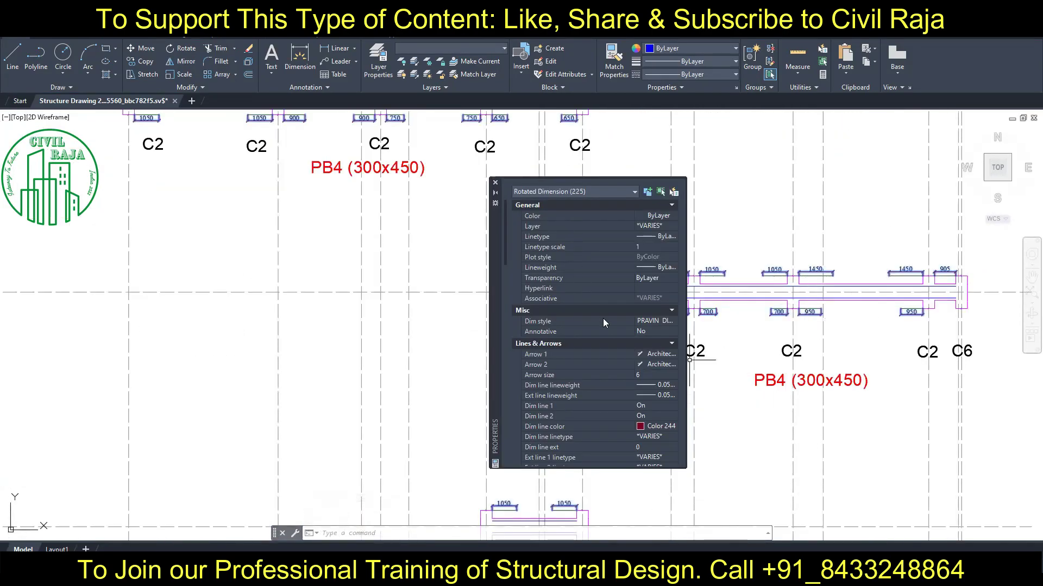
scroll(602, 318, down, 5)
Change the selected dimensions' text height, trying 20 and 15 before settling on 18.
key(Tab)
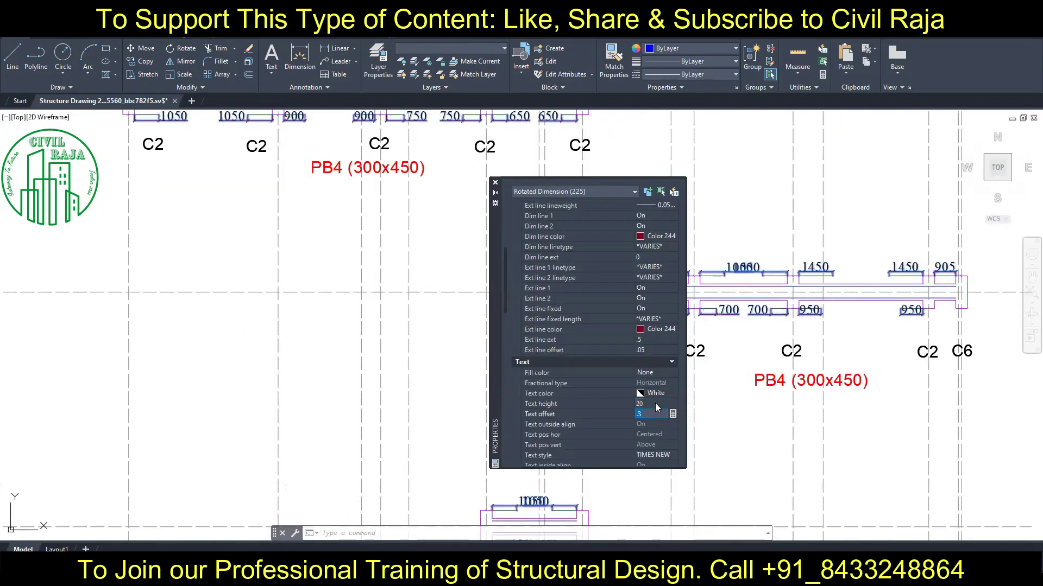
click(655, 402)
text(15)
key(Return)
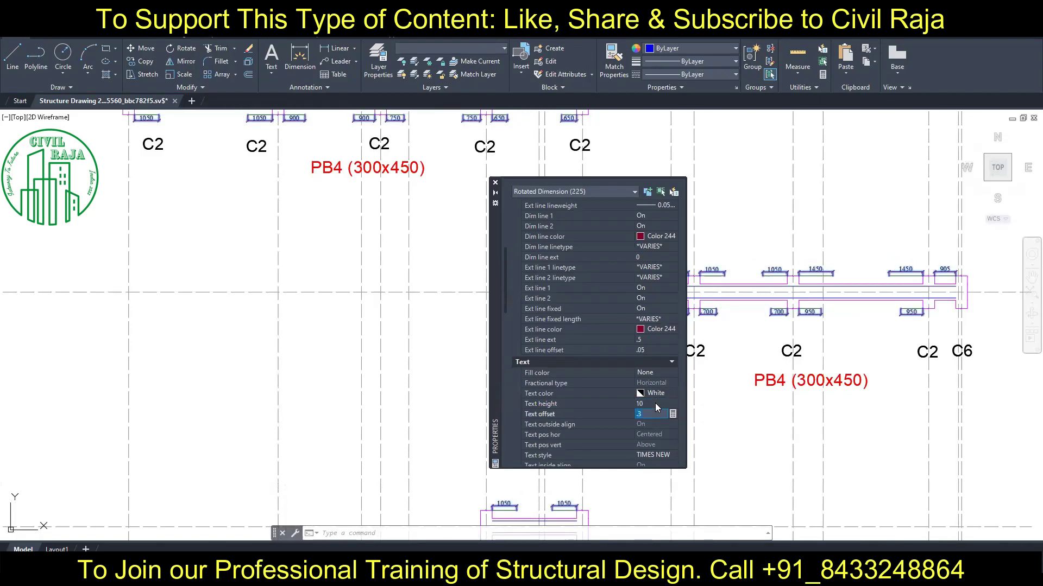
key(Tab)
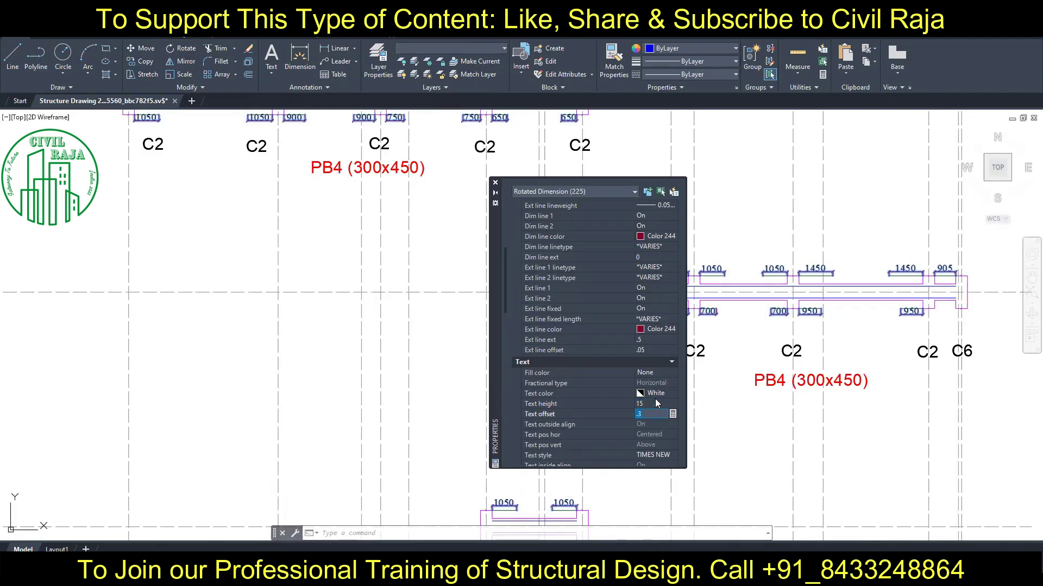
click(655, 403)
text(18)
key(Tab)
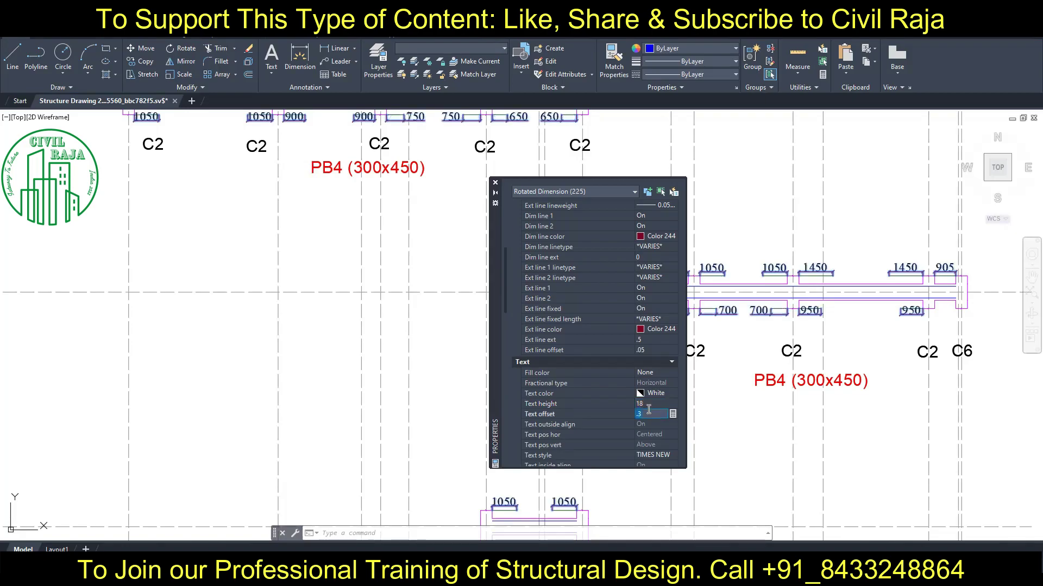
key(Escape)
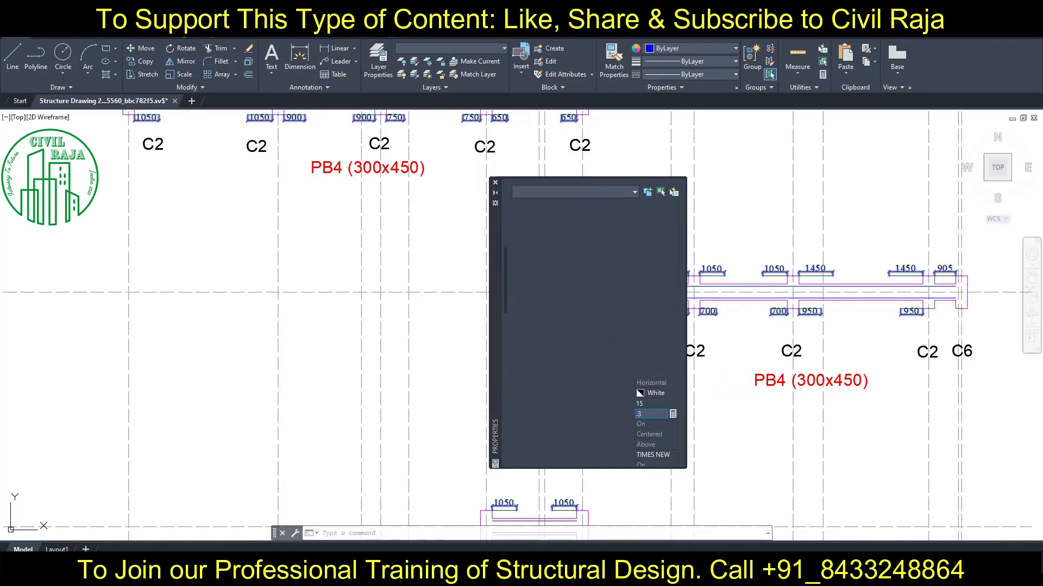
Select all 700 strip dimensions and set their text offset to 0.1.
click(708, 313)
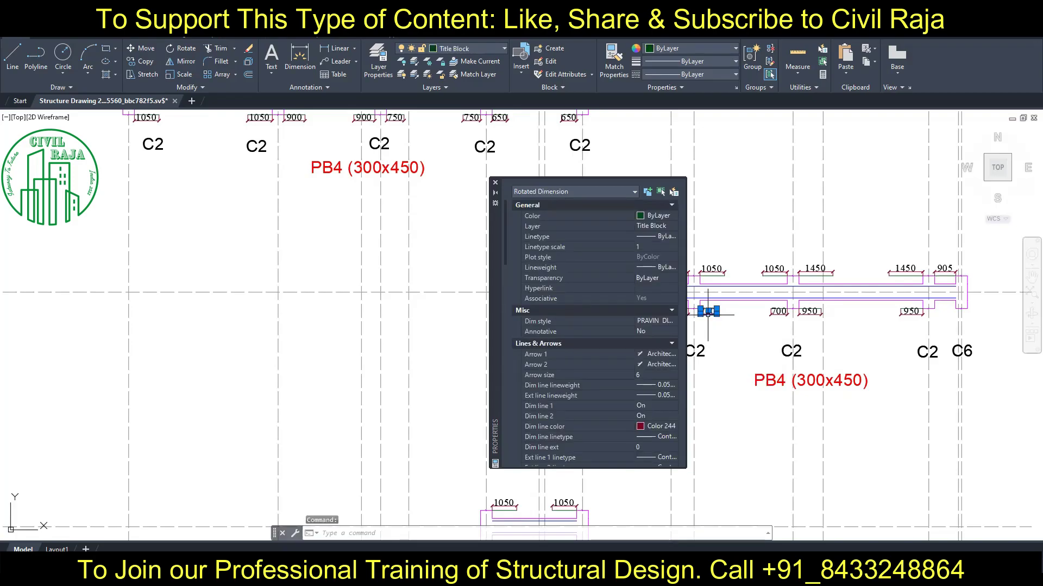
right_click(708, 313)
click(747, 465)
scroll(585, 320, down, 5)
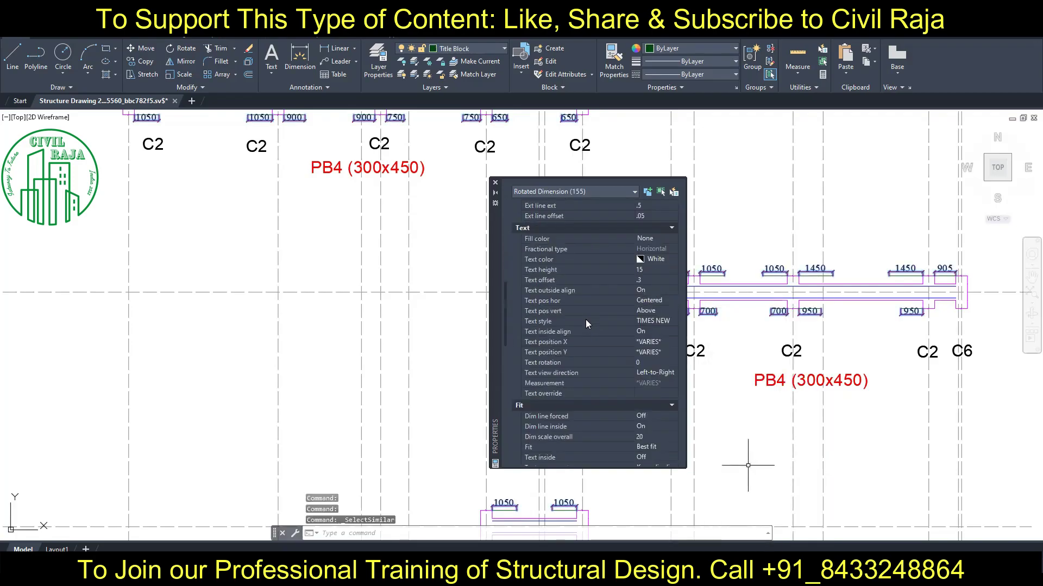
click(641, 274)
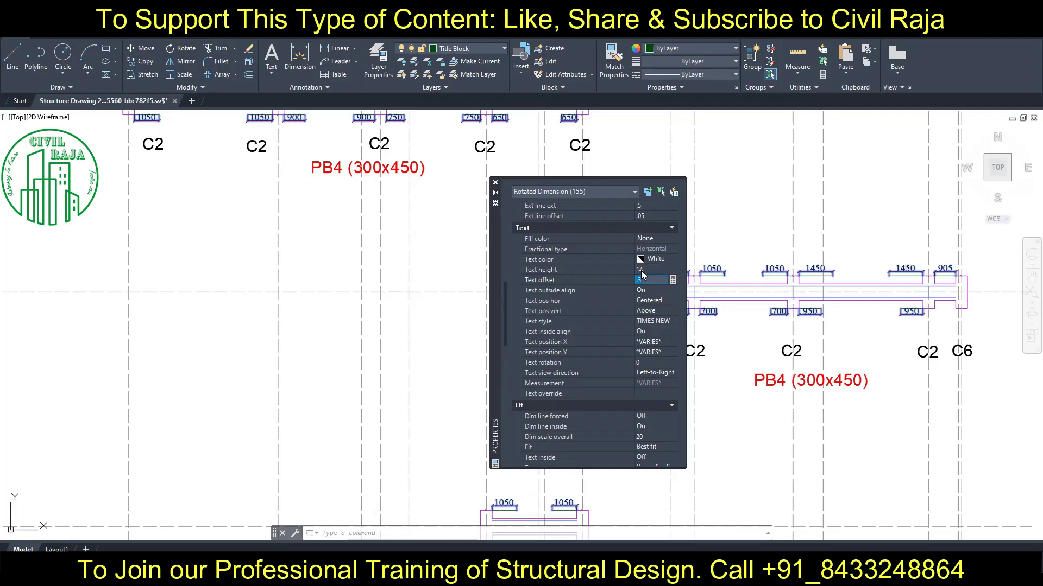
text(.1)
key(Return)
key(Escape)
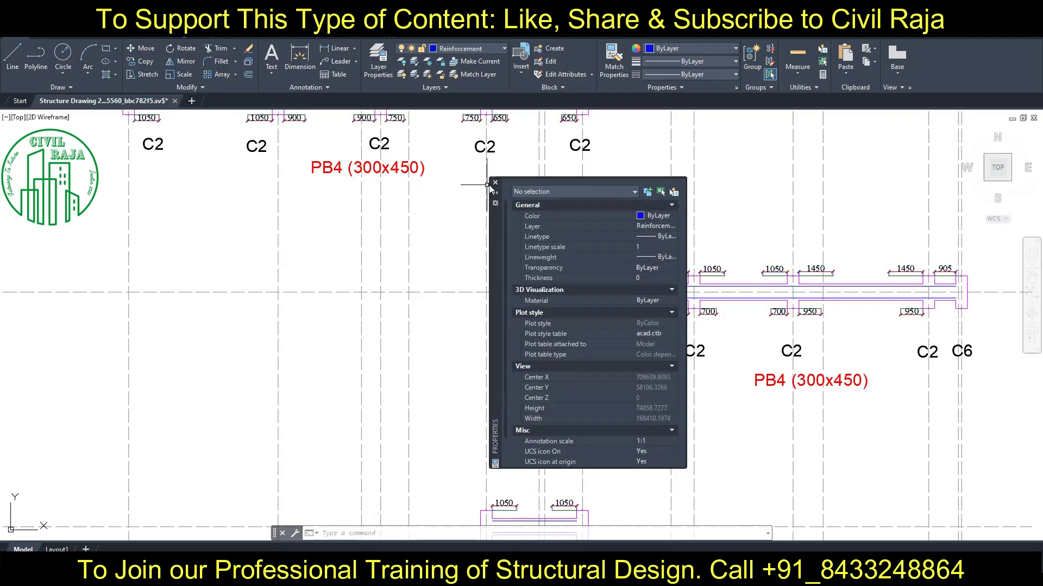
click(495, 183)
Pan to the PB3 beam detail and begin picking its 1600 strip lines near C4.
scroll(426, 368, down, 5)
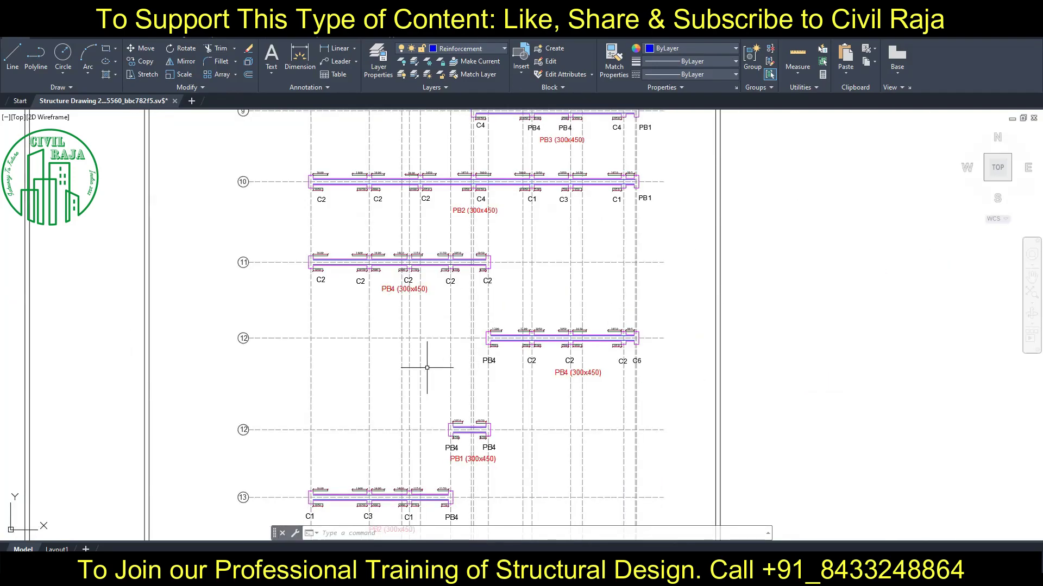
middle_drag(427, 367, 540, 384)
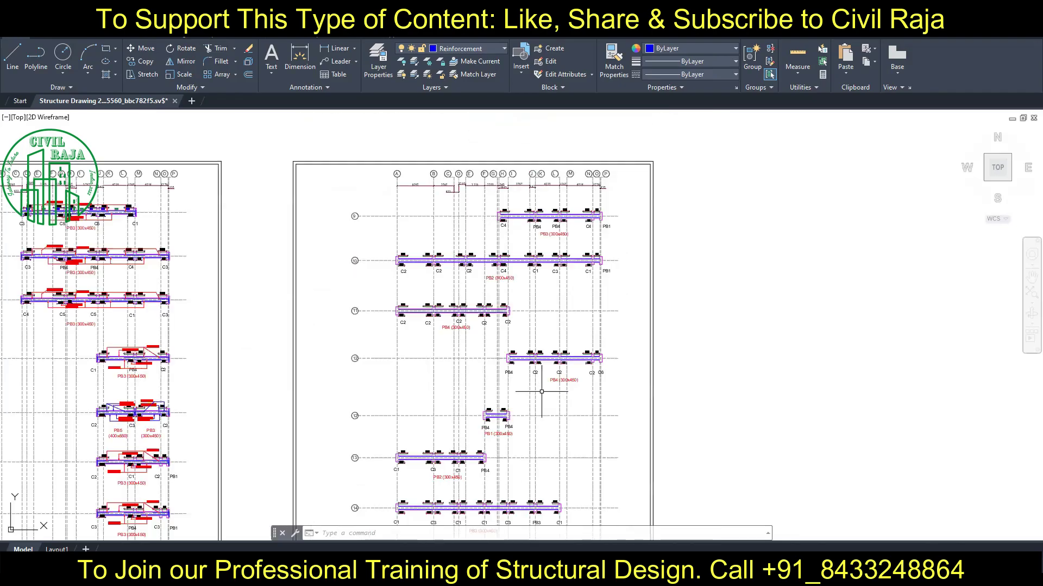
scroll(379, 349, down, 3)
scroll(307, 360, up, 1)
scroll(342, 366, up, 6)
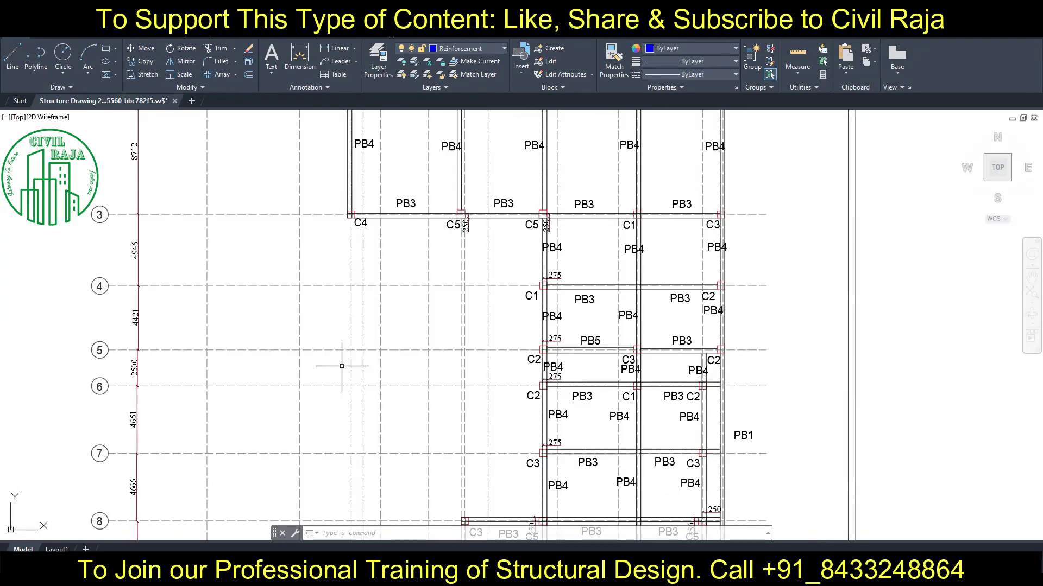
scroll(342, 366, down, 5)
middle_drag(787, 325, 353, 326)
middle_drag(754, 217, 489, 215)
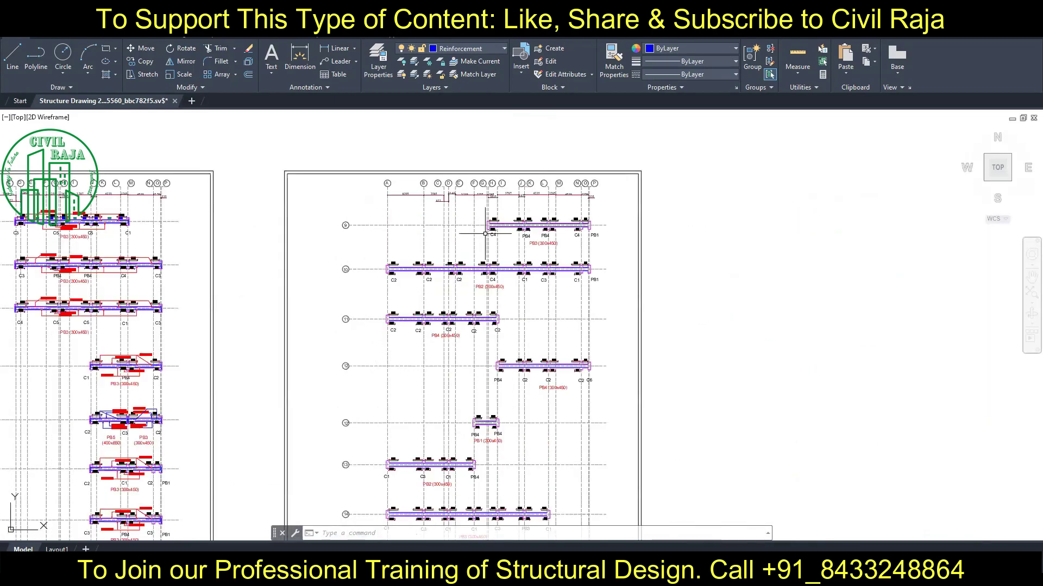
scroll(490, 215, up, 5)
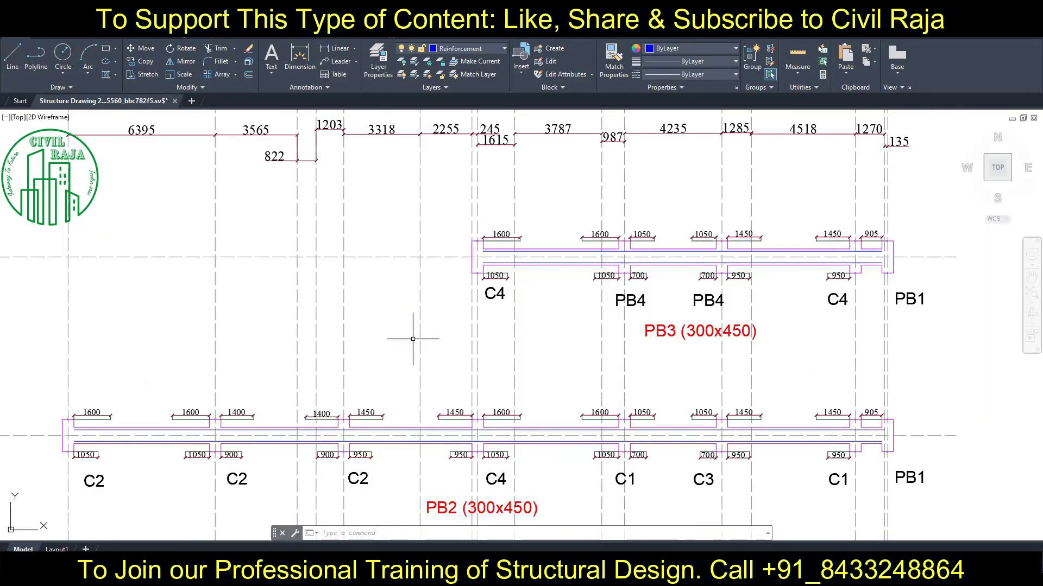
scroll(413, 338, down, 2)
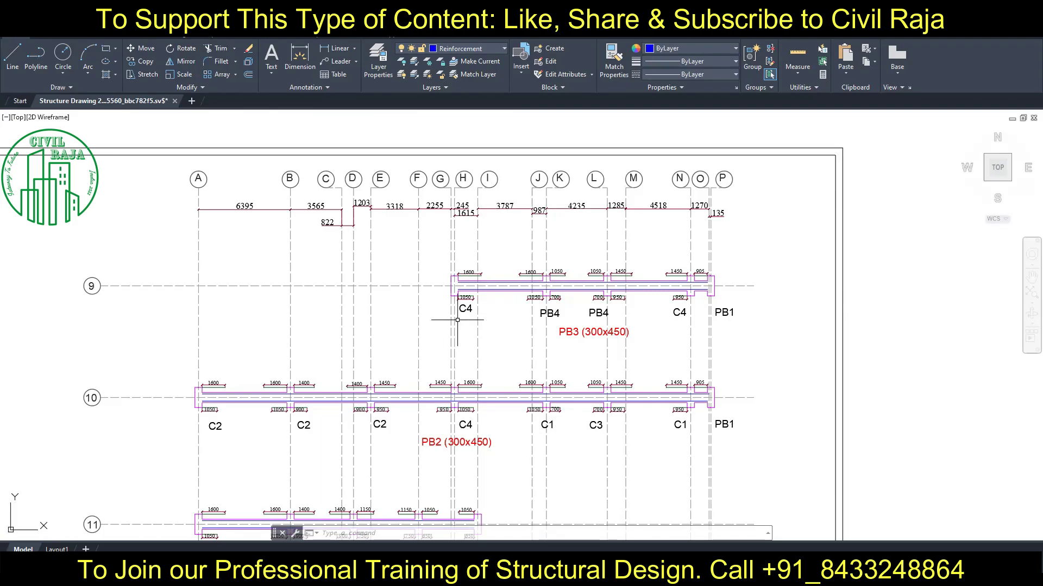
scroll(512, 267, up, 3)
click(240, 260)
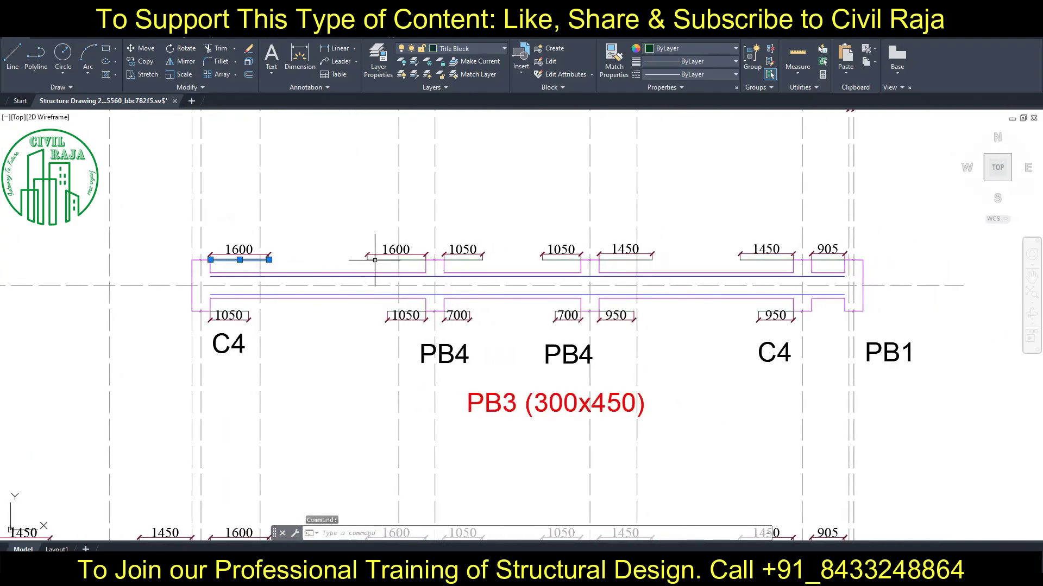
click(374, 260)
key(Escape)
Select PB3's strip lines: the 1600, 1050, 1450 and 905 strips.
scroll(216, 260, up, 2)
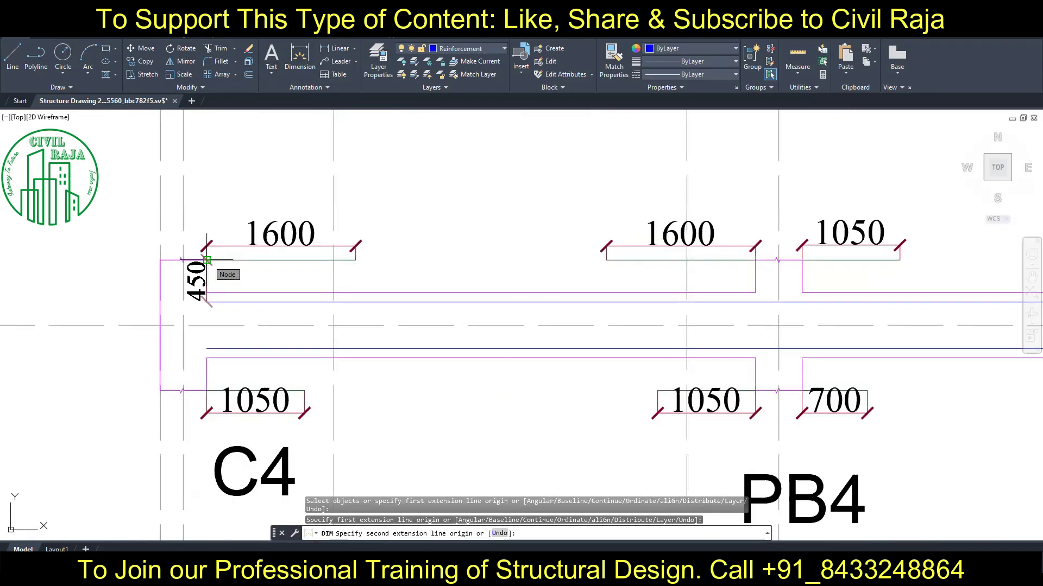
click(234, 259)
click(630, 259)
click(826, 258)
scroll(423, 261, down, 2)
scroll(514, 270, down, 3)
scroll(630, 272, up, 2)
click(630, 270)
click(702, 270)
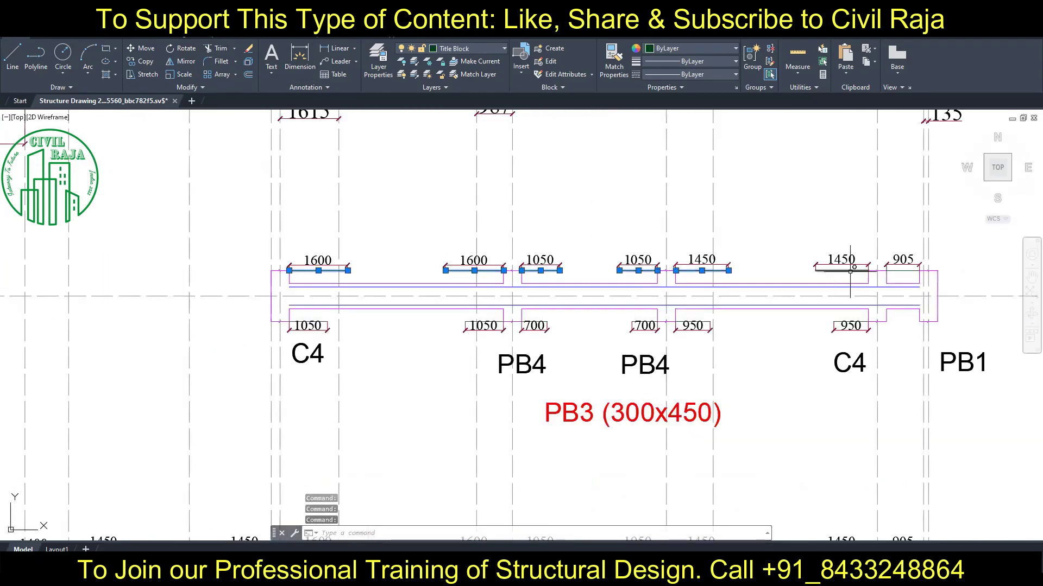
click(841, 270)
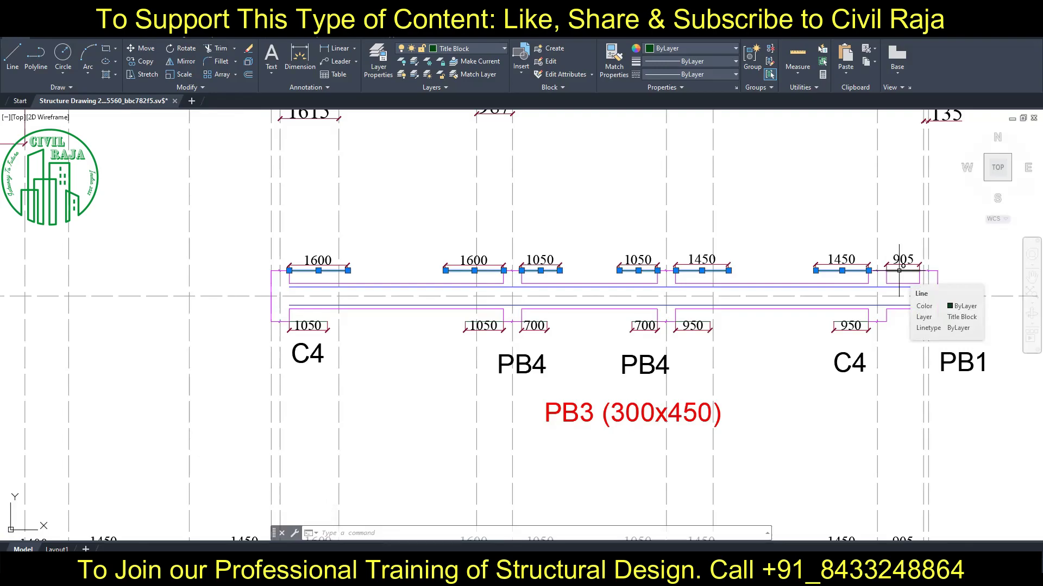
click(902, 269)
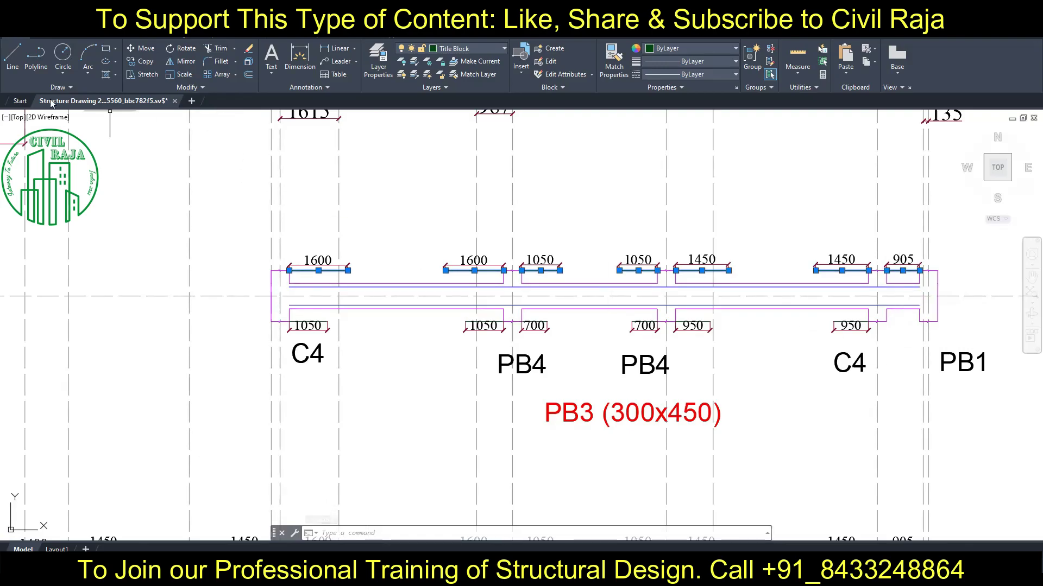
Copy the selected strip lines down inside the beam.
click(142, 61)
click(152, 126)
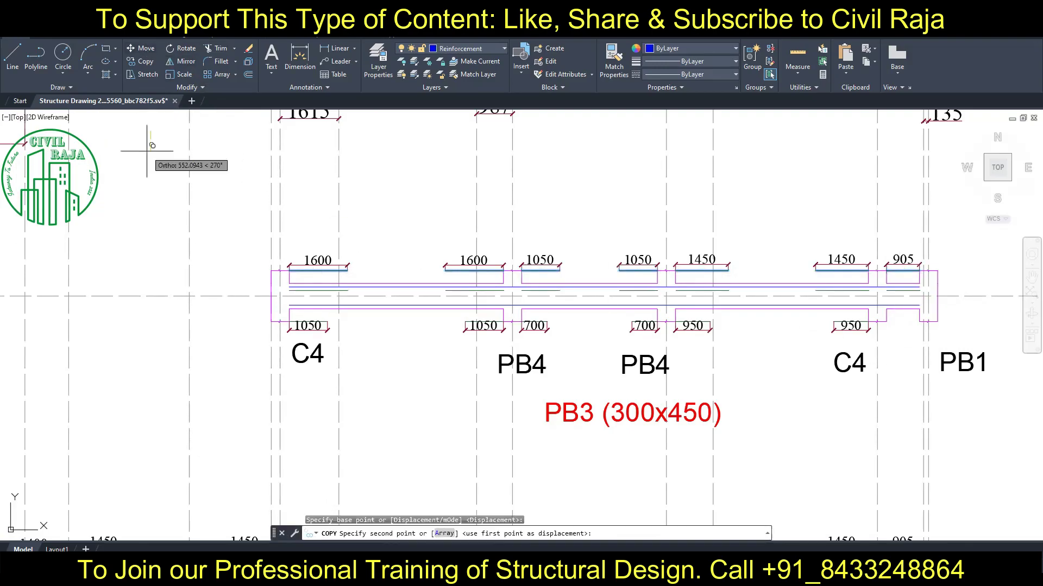
key(Escape)
Put the copied lines on the Reinforcement layer.
click(319, 290)
click(474, 290)
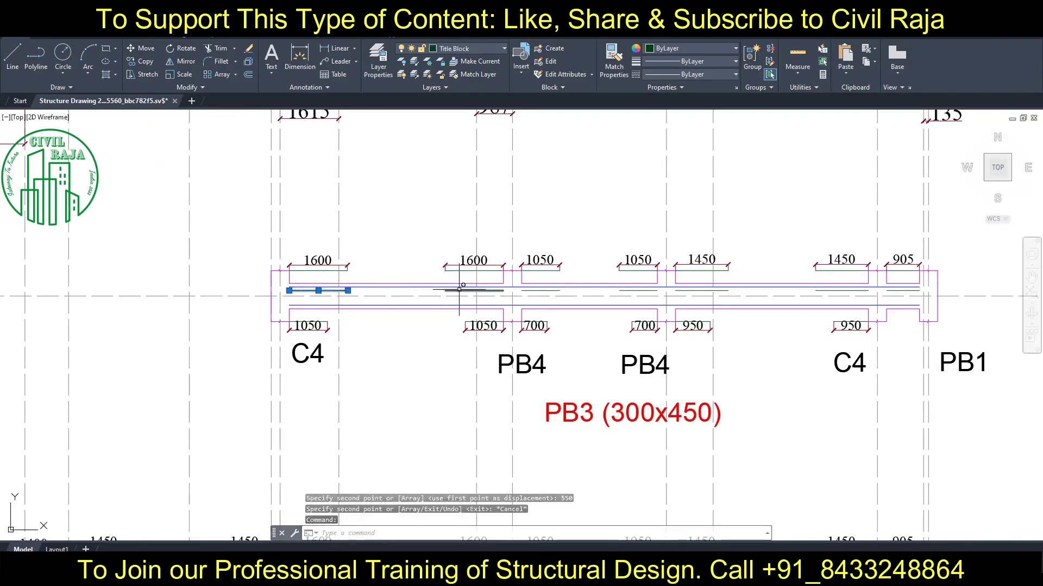
click(540, 290)
click(638, 290)
click(467, 48)
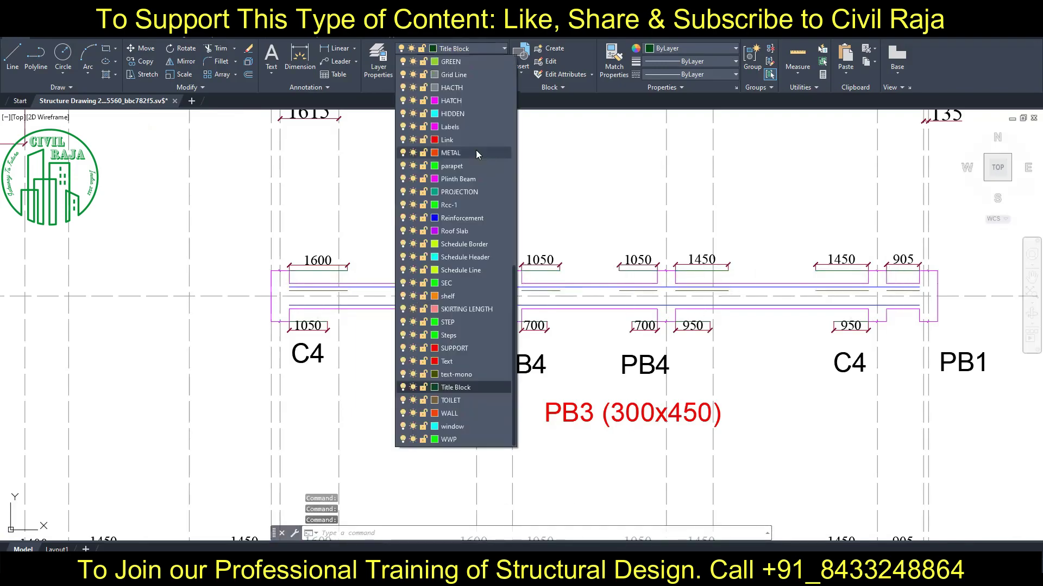
click(481, 218)
key(Escape)
Join adjoining bar segments inside PB3 into continuous bars with JOIN.
scroll(326, 293, up, 3)
scroll(385, 283, down, 1)
scroll(385, 283, up, 2)
click(492, 274)
click(386, 274)
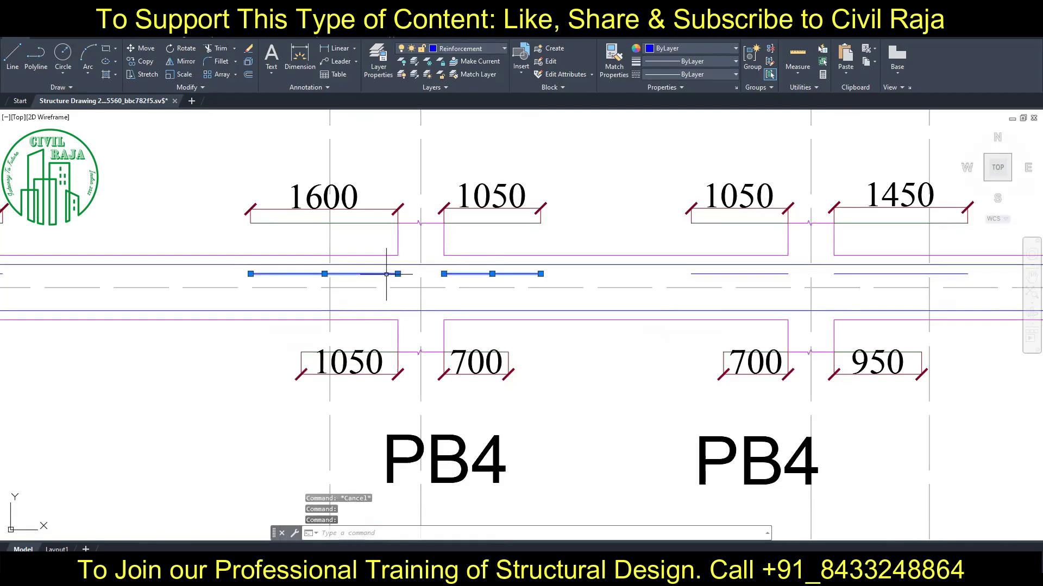
scroll(386, 274, down, 3)
click(651, 268)
middle_drag(672, 281, 406, 281)
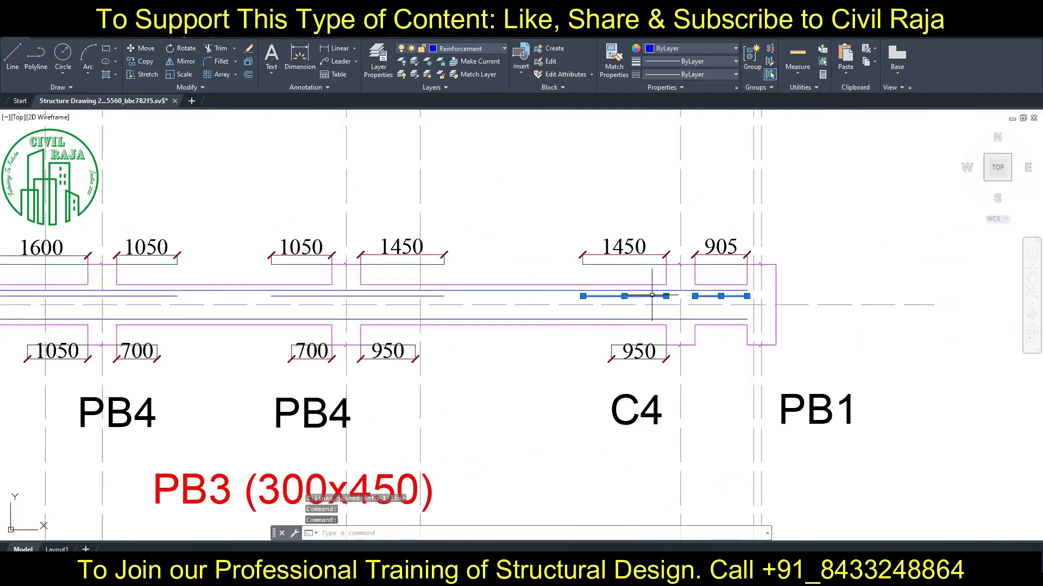
text(j)
key(Return)
key(Escape)
scroll(406, 281, down, 2)
scroll(456, 274, up, 2)
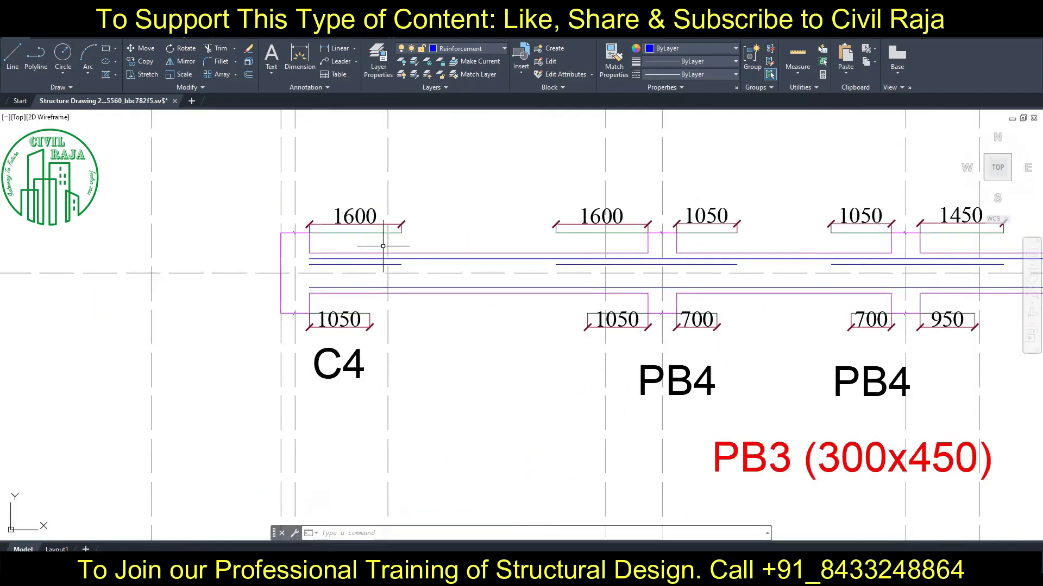
Start and cancel a dimension and a line at the beam's C4 end.
click(291, 58)
click(281, 233)
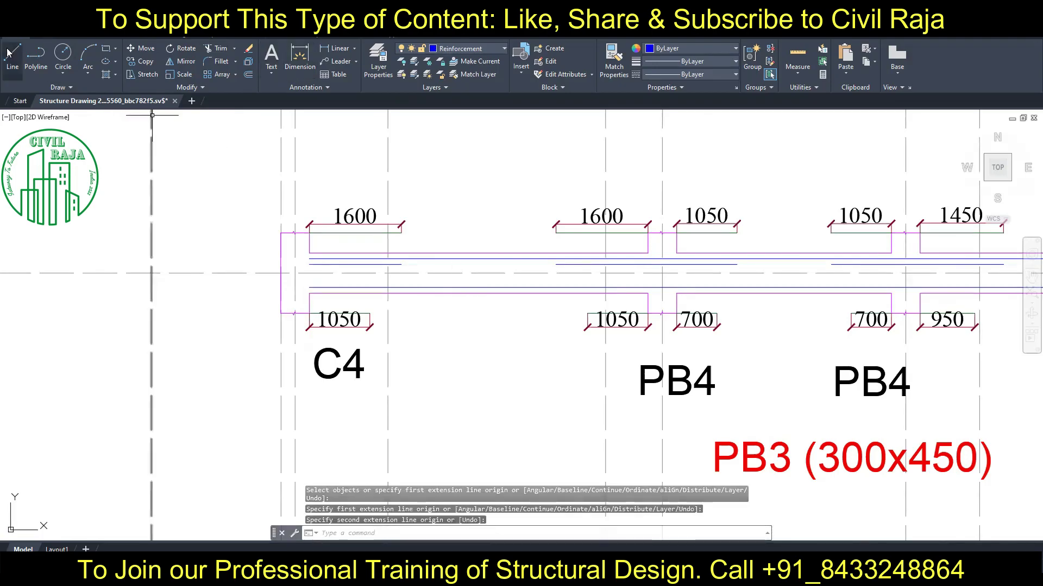
key(Escape)
text(l)
key(Return)
click(281, 313)
scroll(281, 313, down, 2)
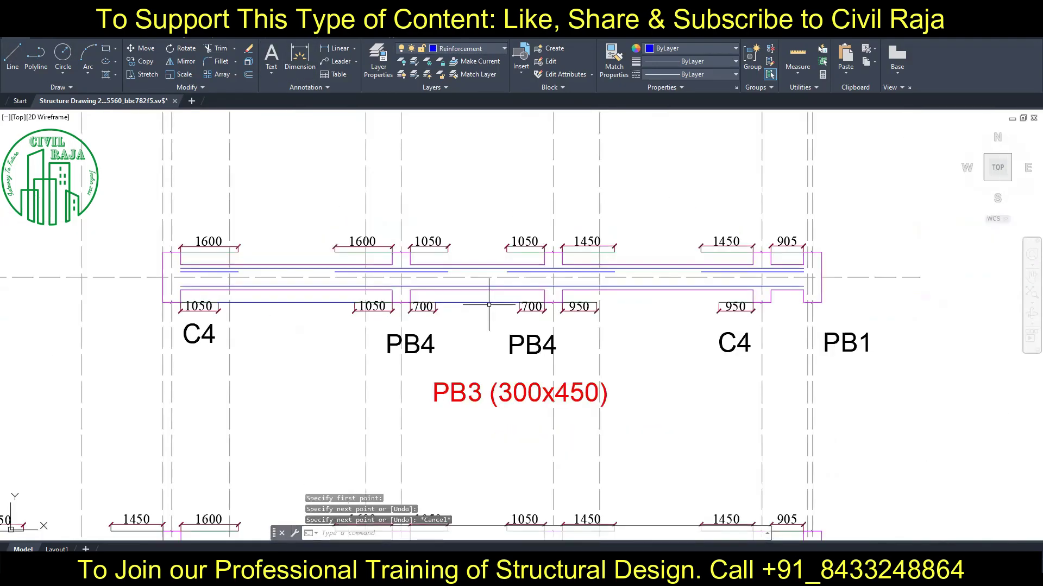
key(Escape)
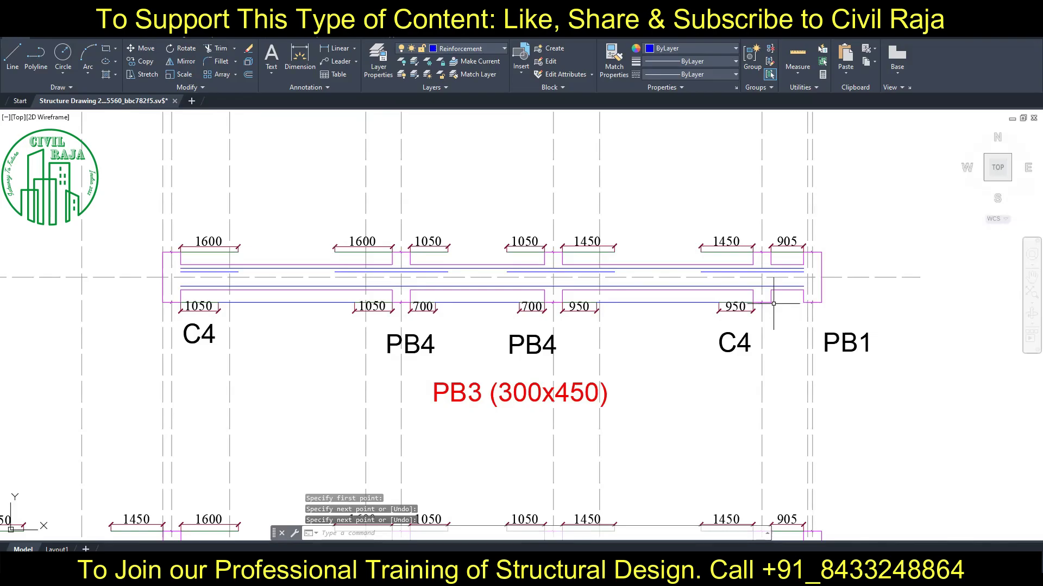
Select the four bottom bars and start moving them upward.
click(304, 302)
click(478, 302)
click(657, 302)
click(775, 302)
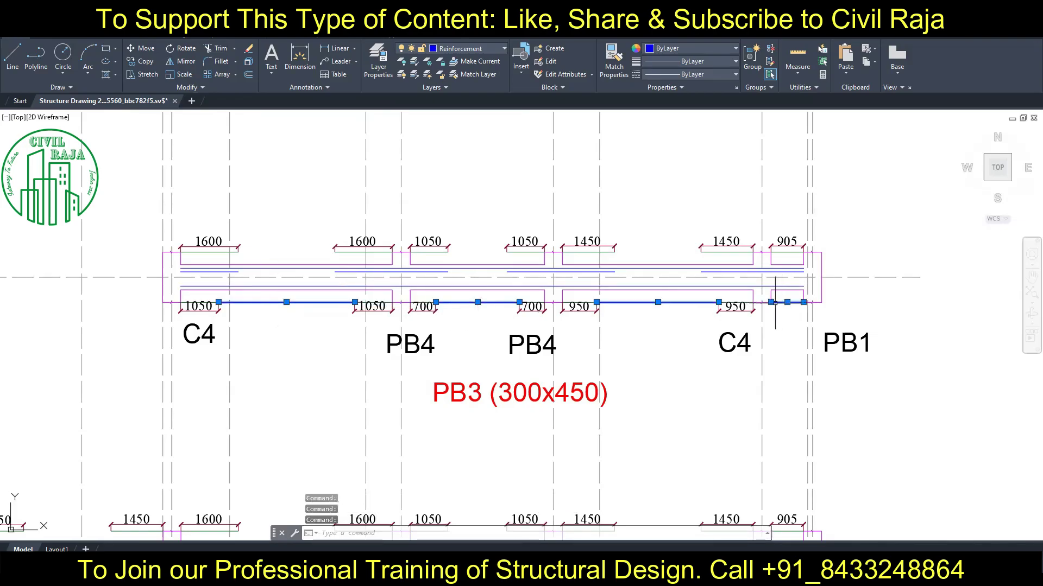
click(142, 47)
click(129, 348)
Move the bottom bars up 550 and zoom to PB3's C4 end.
text(550)
key(Return)
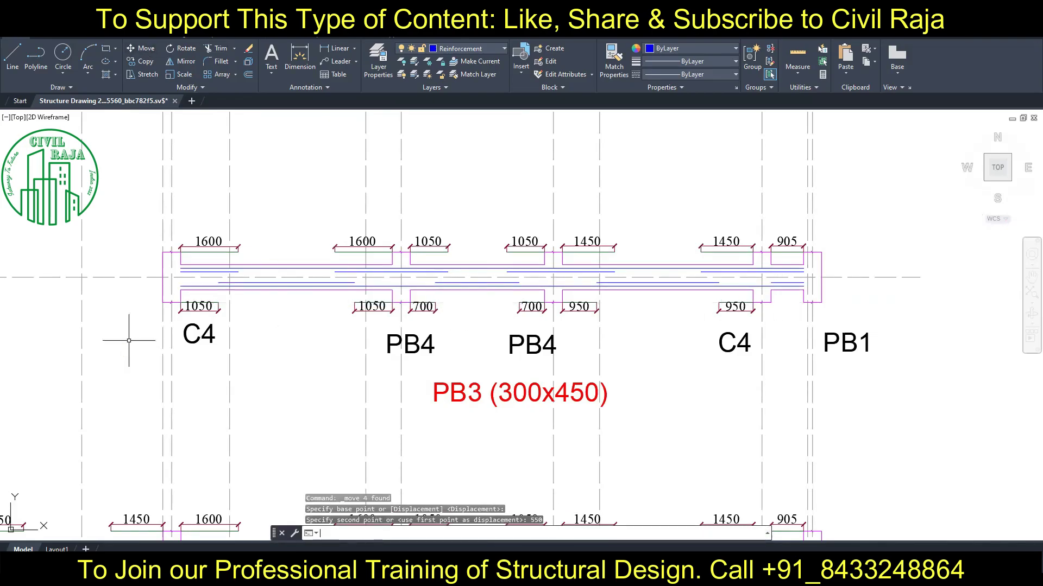
key(Escape)
scroll(158, 272, up, 3)
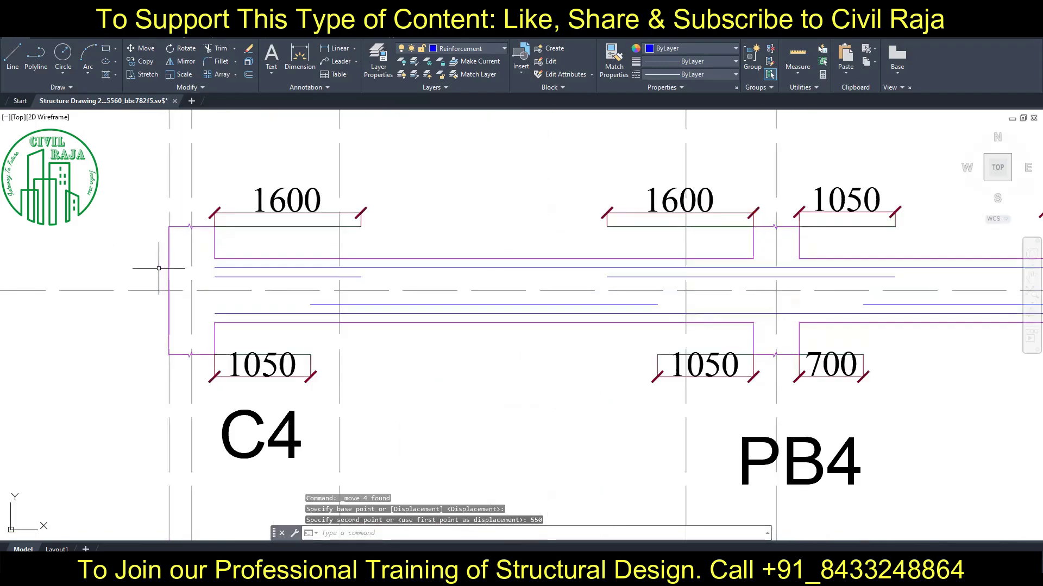
middle_drag(157, 272, 325, 234)
Draw a hook line of 450 and 850 from the bar end near C4.
click(12, 54)
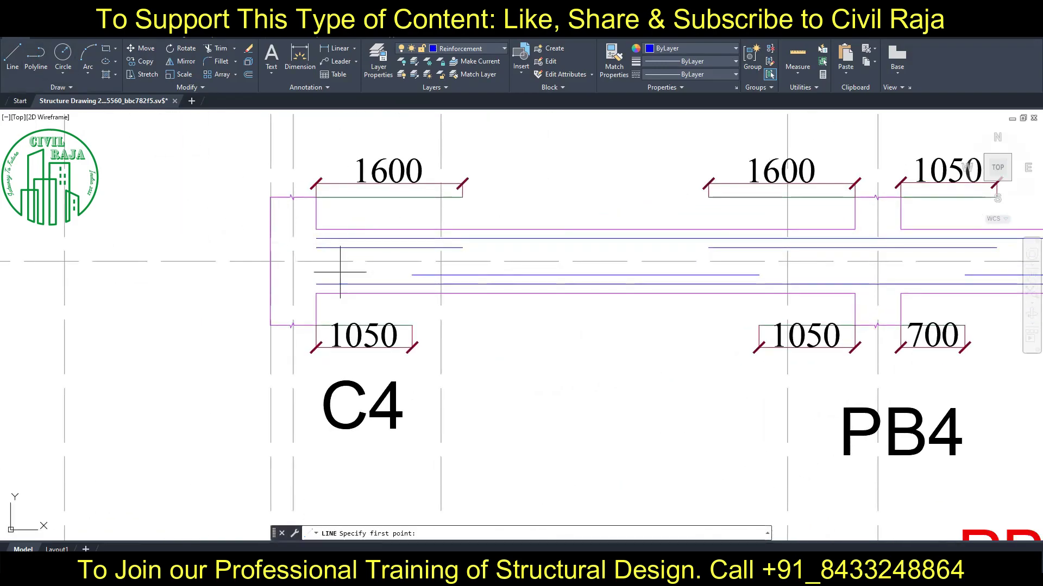
click(317, 238)
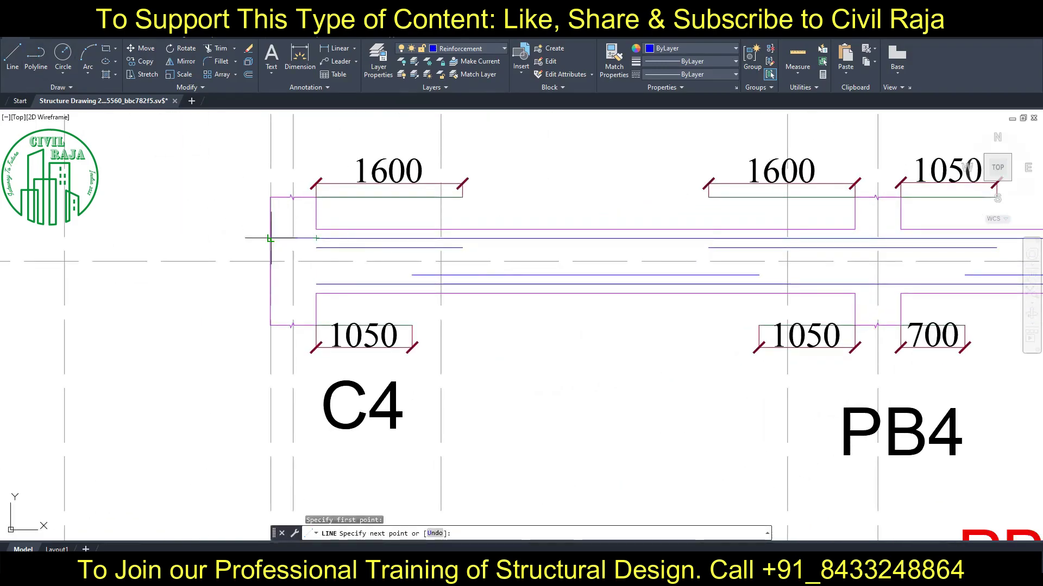
text(450)
key(Return)
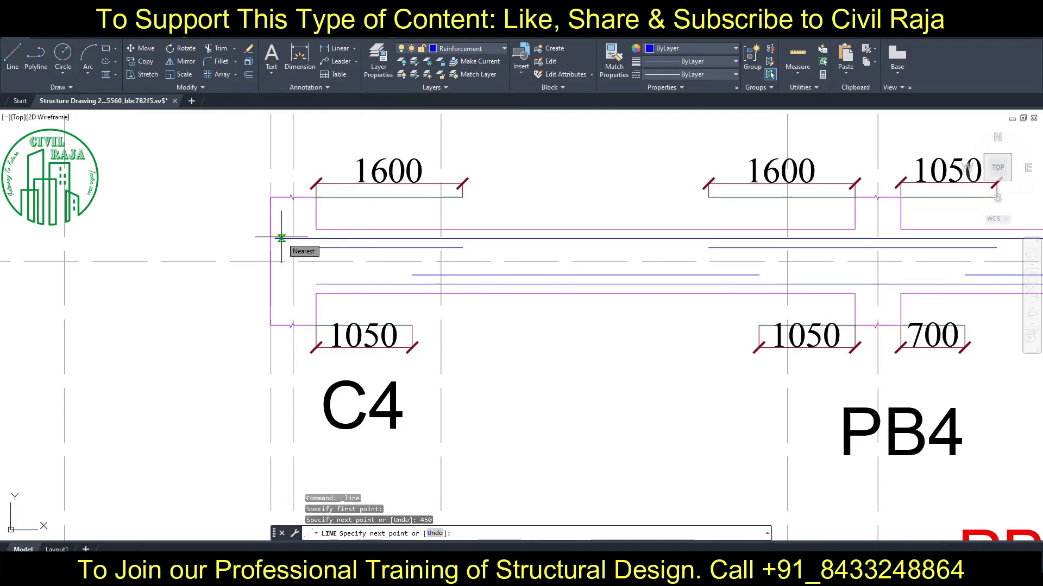
text(850)
key(Return)
key(Escape)
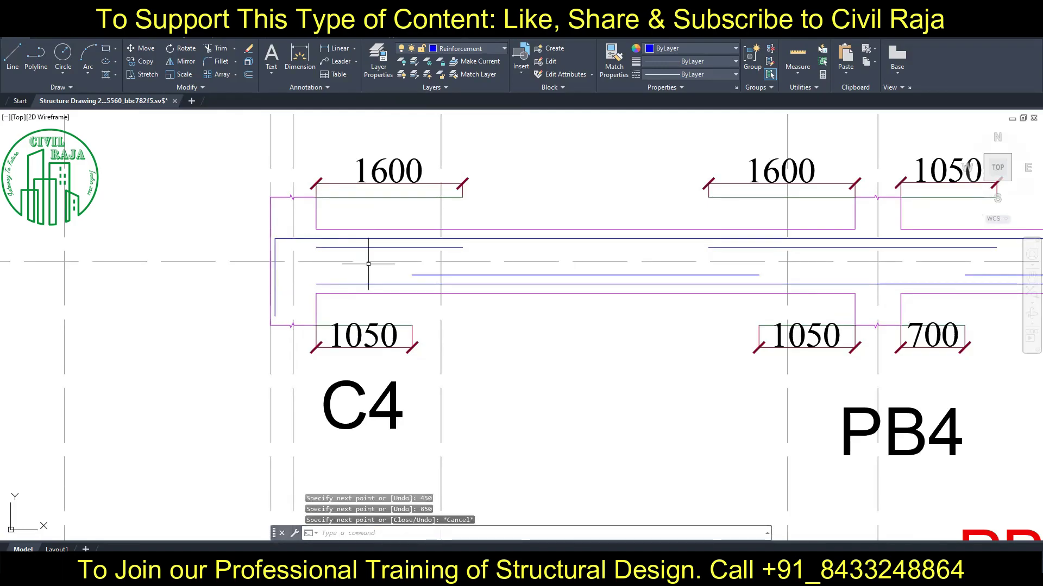
Draw a hook at PB3's left end with 250 and 850 segments.
key(l)
key(Return)
click(283, 247)
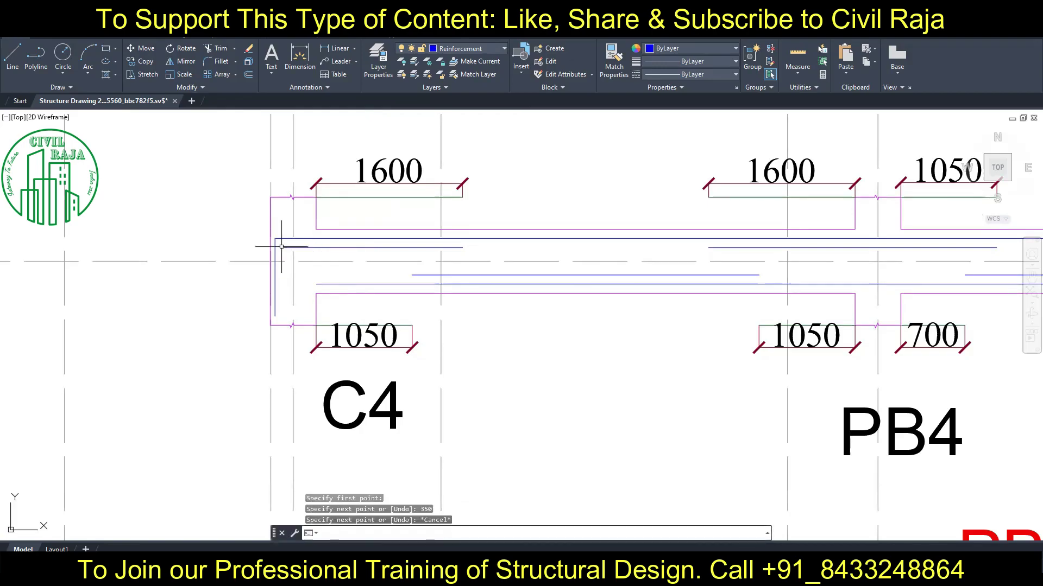
text(250)
key(Return)
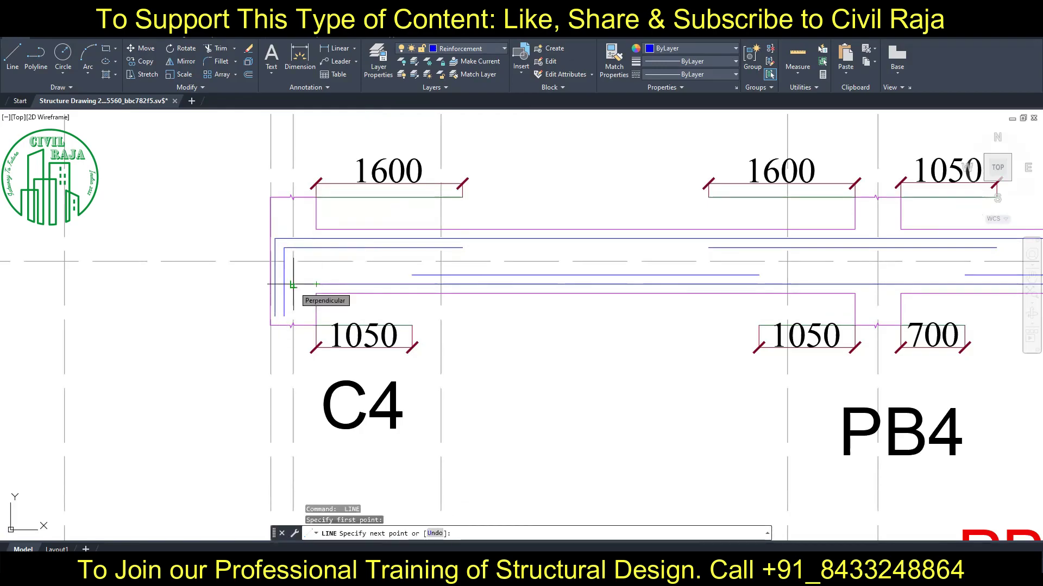
text(850)
key(Return)
key(Escape)
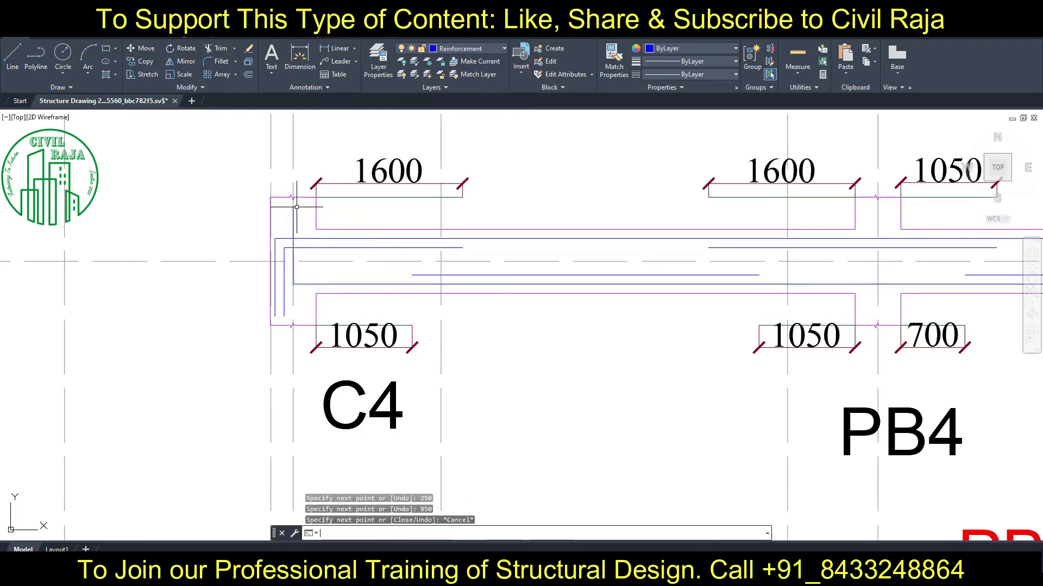
Draw a 450 and 850 hooked bar near the 905 end.
scroll(293, 207, down, 3)
scroll(541, 281, up, 5)
key(space)
click(540, 281)
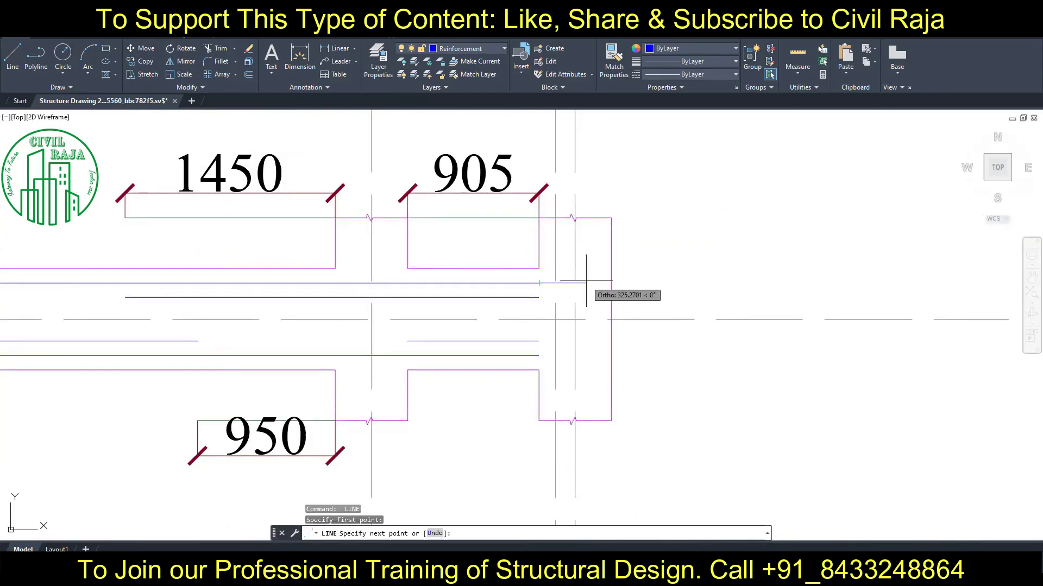
text(450)
key(Return)
text(850)
key(Return)
key(Escape)
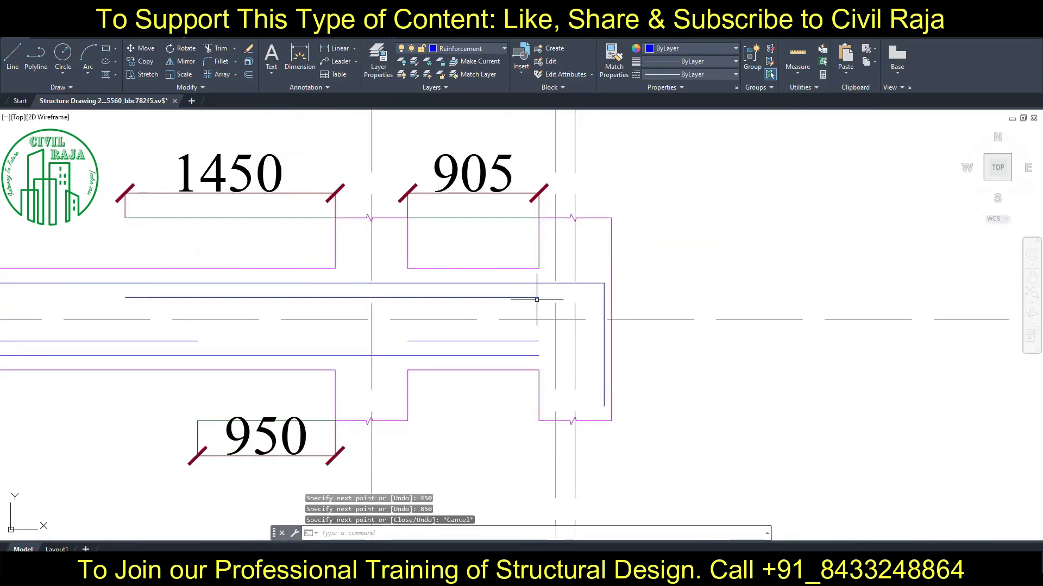
Draw the inner bar hook with 250 and 850 segments.
key(space)
click(592, 361)
text(250)
key(Return)
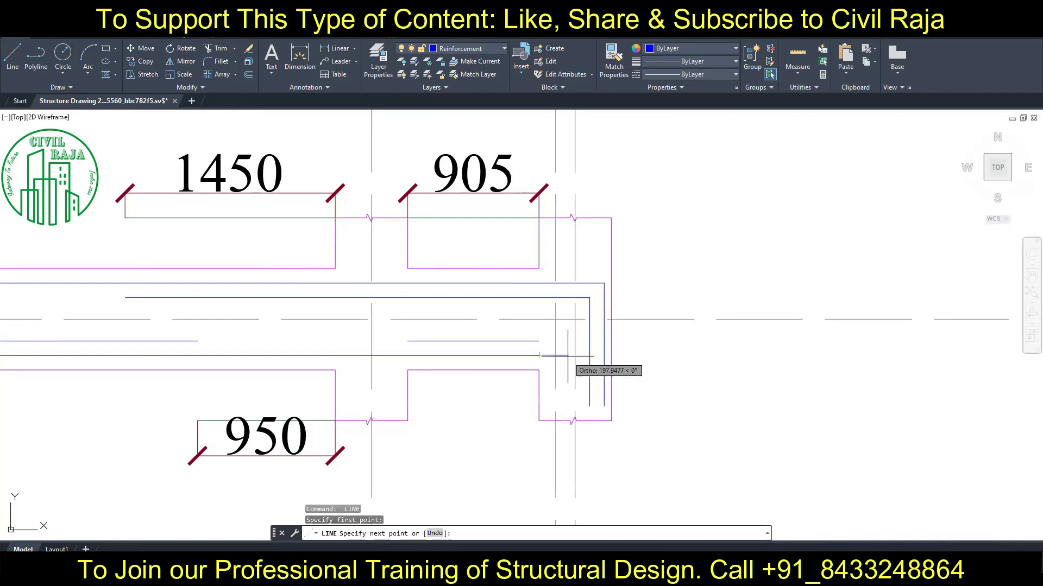
text(850)
key(Return)
key(Escape)
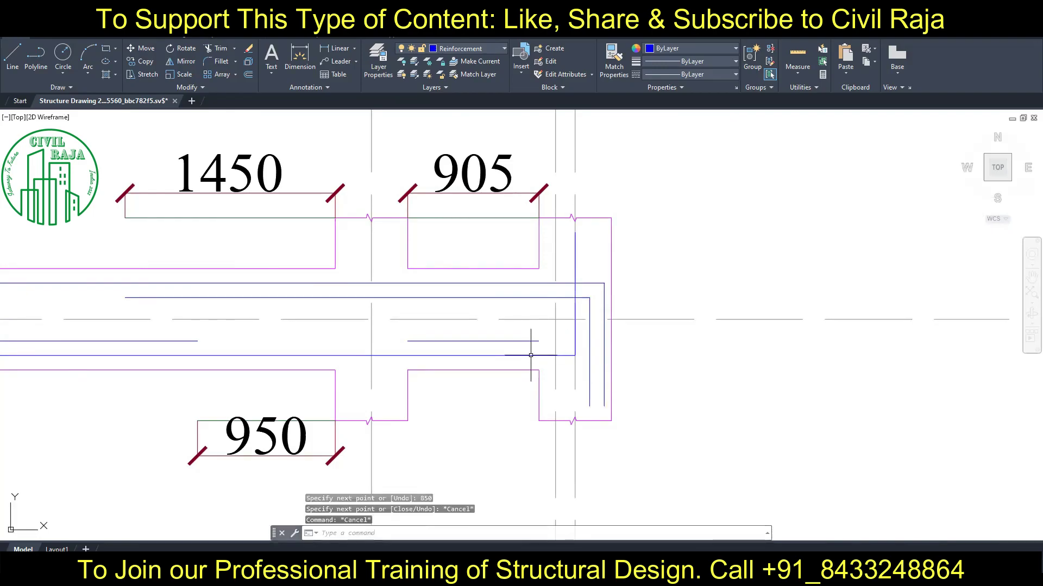
Draw a 750-long vertical bar hook line.
key(space)
click(560, 341)
text(750)
key(Return)
key(Escape)
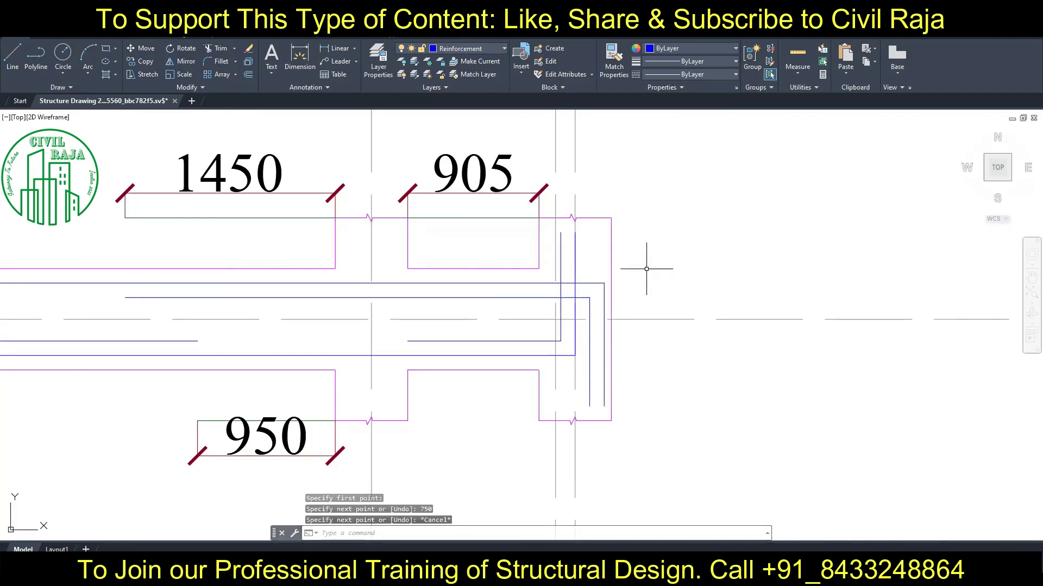
scroll(646, 269, down, 4)
scroll(646, 269, down, 5)
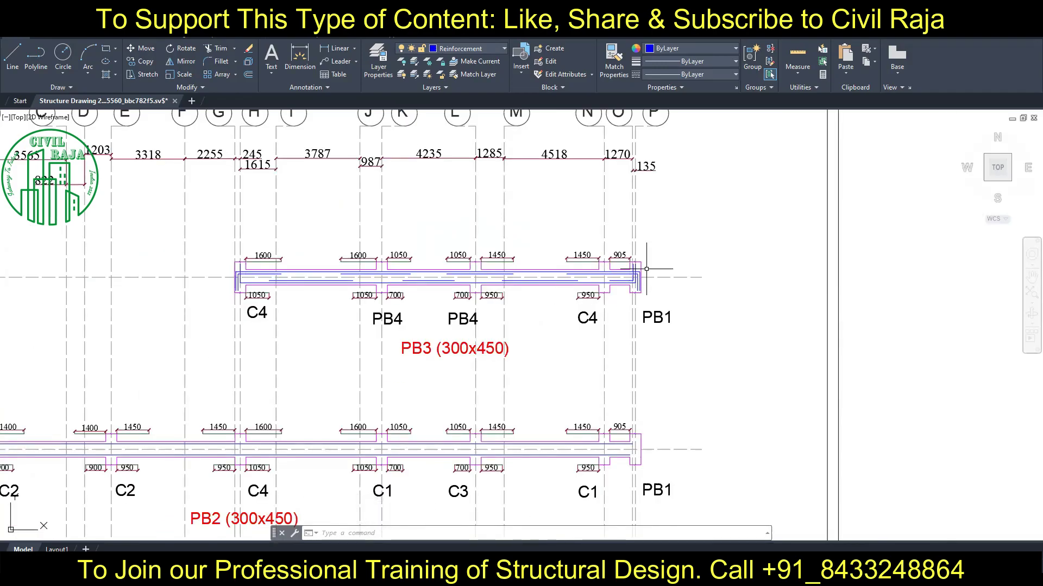
Pan down to beam PB2, then start and cancel a line at the 1050 strip end.
middle_drag(370, 404, 489, 284)
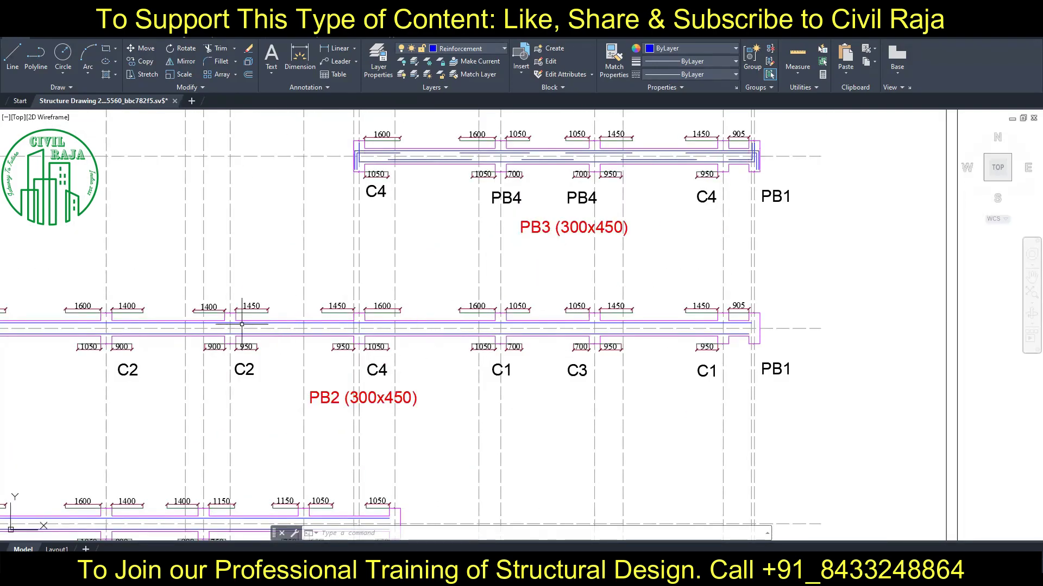
scroll(242, 324, up, 6)
key(space)
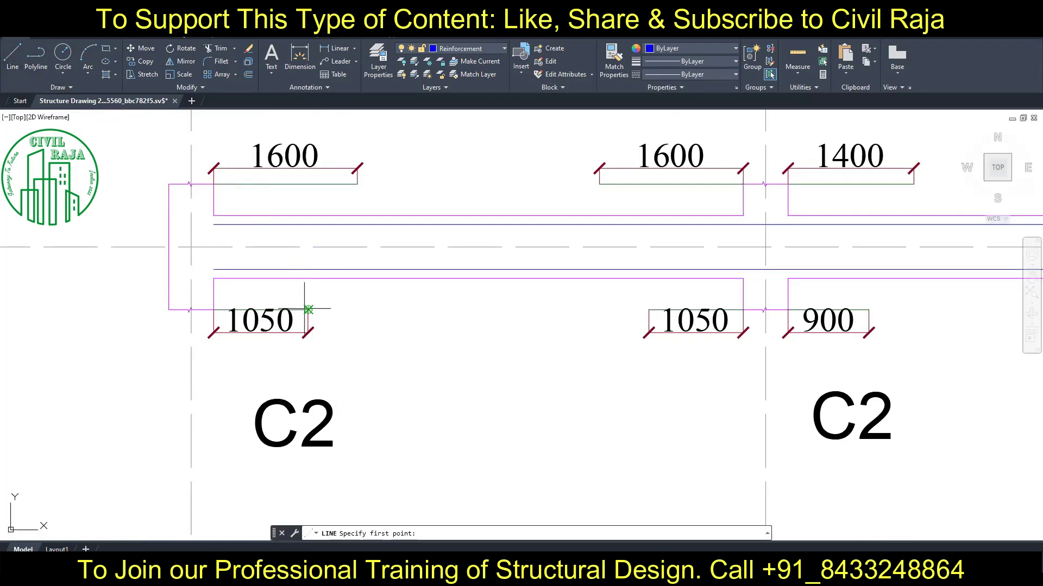
click(308, 310)
scroll(308, 309, down, 2)
middle_drag(671, 307, 362, 307)
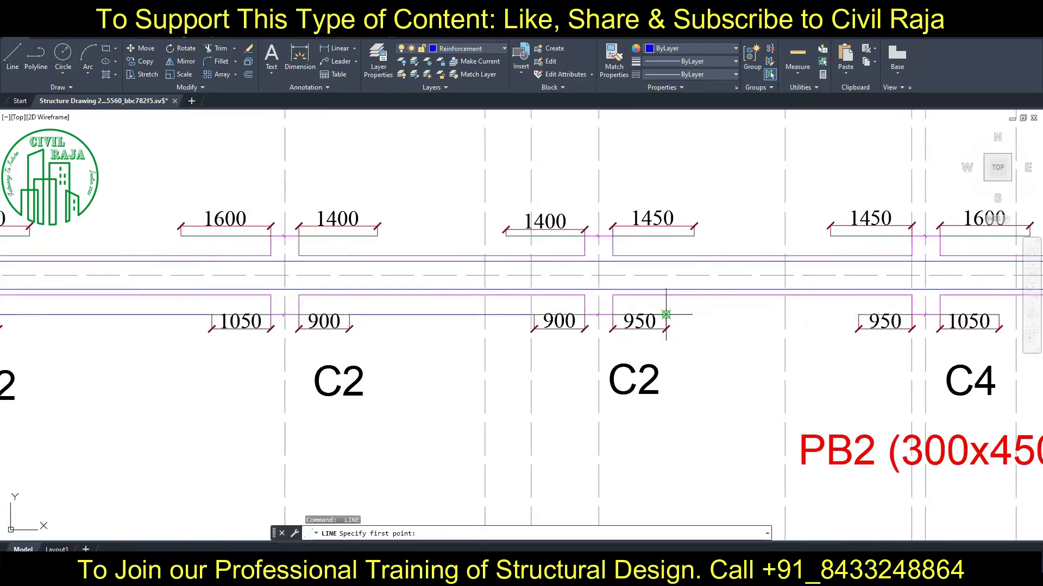
click(666, 314)
key(Escape)
Zoom in along PB2, then start and cancel another line.
scroll(666, 314, down, 3)
scroll(464, 312, up, 4)
scroll(452, 314, down, 5)
scroll(632, 323, up, 7)
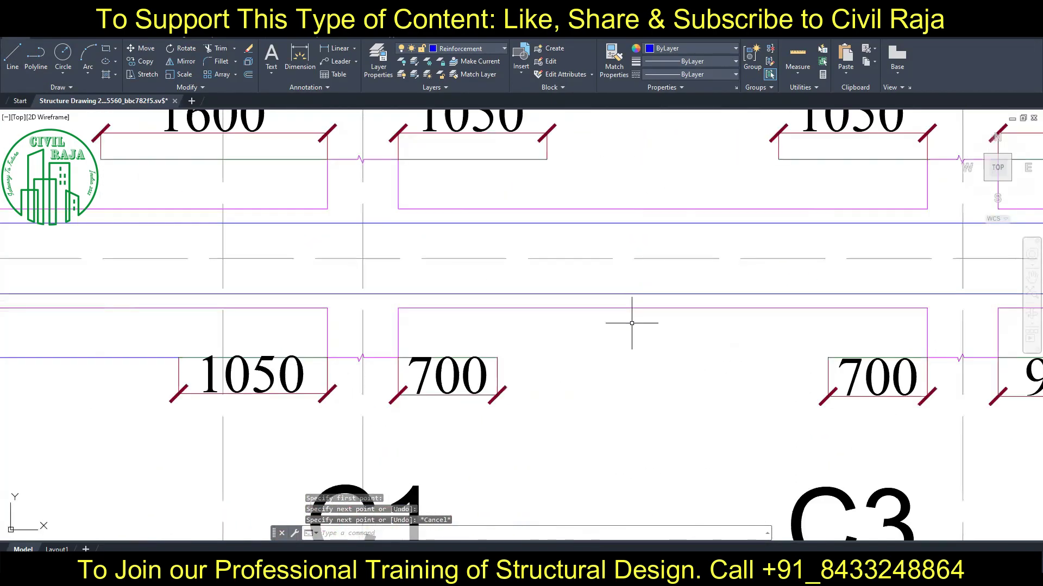
scroll(537, 353, down, 4)
scroll(583, 355, up, 4)
key(Return)
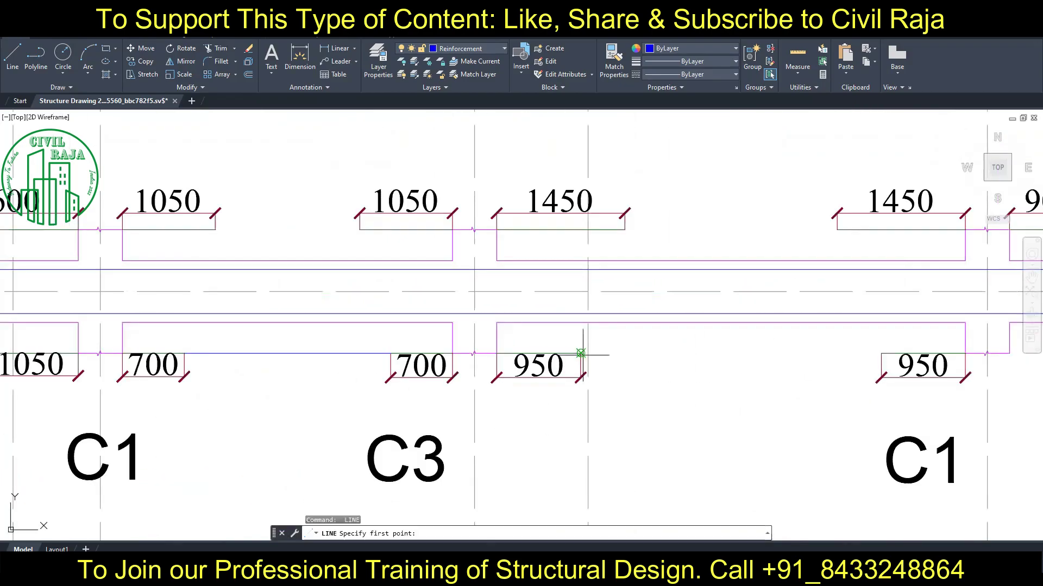
click(580, 353)
key(Escape)
scroll(582, 355, down, 3)
scroll(721, 360, down, 2)
Select PB2's blue bottom bar segments, including the C1–C3 and 900 segments.
drag(761, 360, 689, 366)
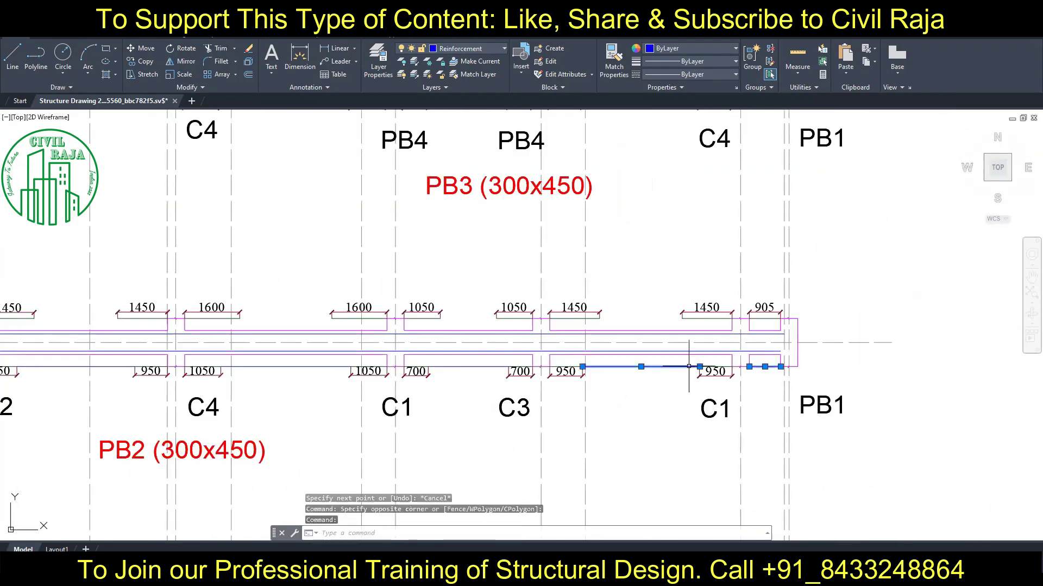
click(455, 367)
middle_drag(455, 367, 662, 366)
click(324, 341)
middle_drag(82, 349, 300, 337)
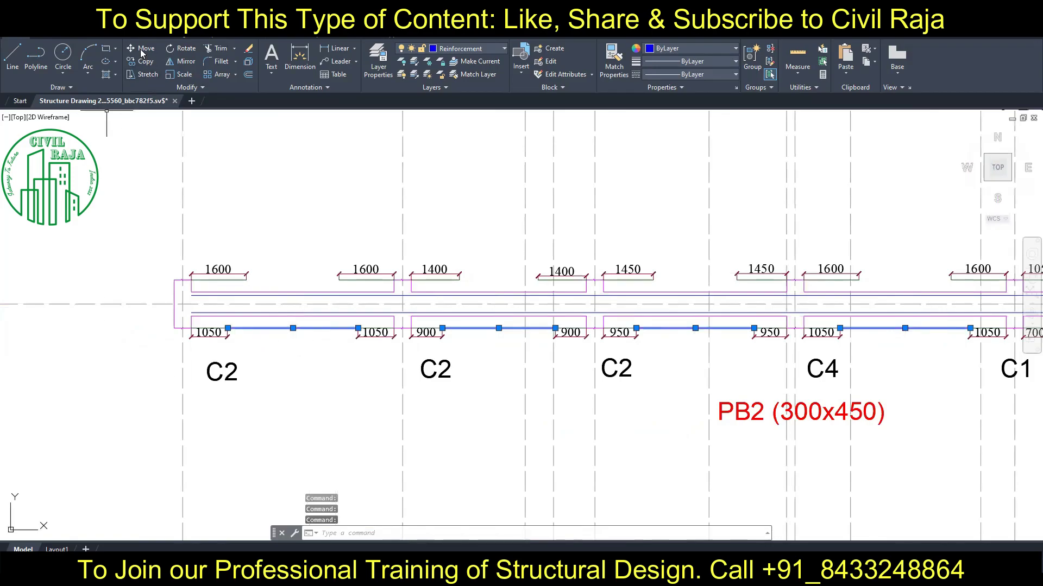
Shift PB2's selected bottom bars 550 up into the beam.
text(550)
key(Return)
key(Escape)
scroll(151, 295, up, 2)
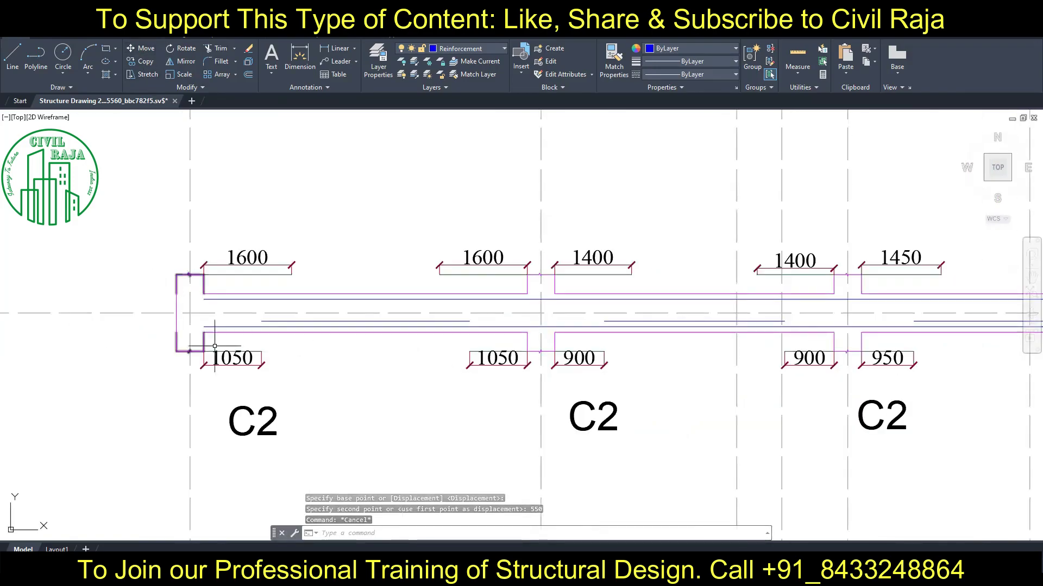
scroll(427, 489, down, 4)
scroll(628, 236, up, 5)
Copy PB3's vertical hook bars at C4 toward PB2's end.
click(629, 237)
click(618, 239)
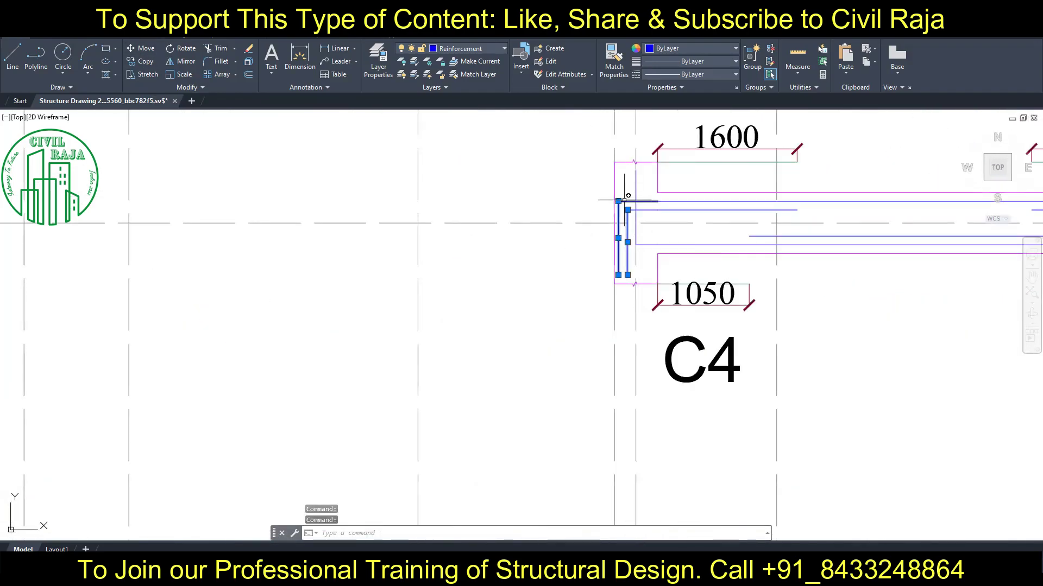
click(648, 239)
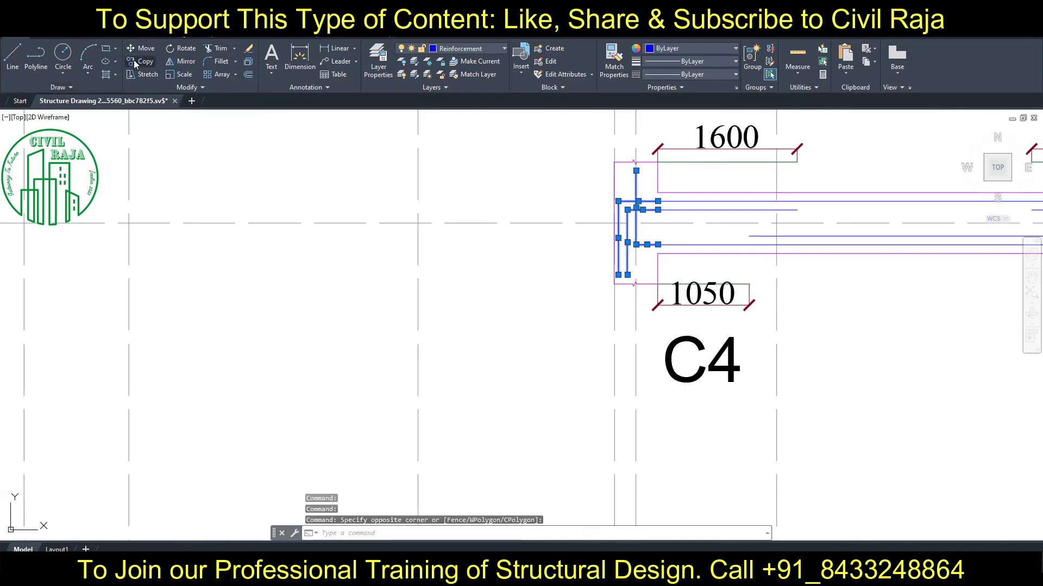
click(141, 61)
click(636, 245)
scroll(658, 249, up, 2)
Delete the extra inner bar lines and reposition the vertical hook line.
key(Escape)
click(163, 380)
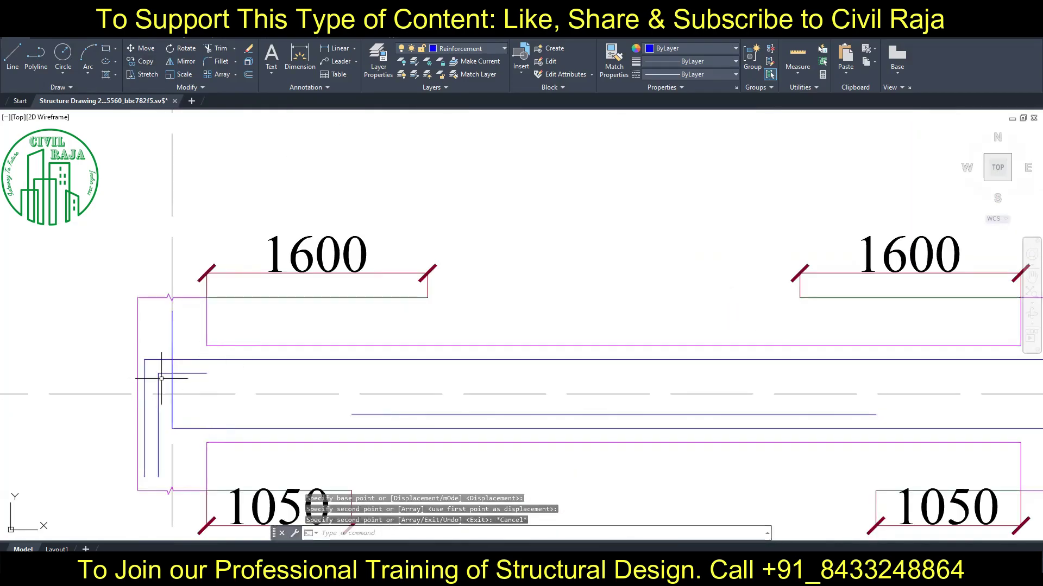
key(Delete)
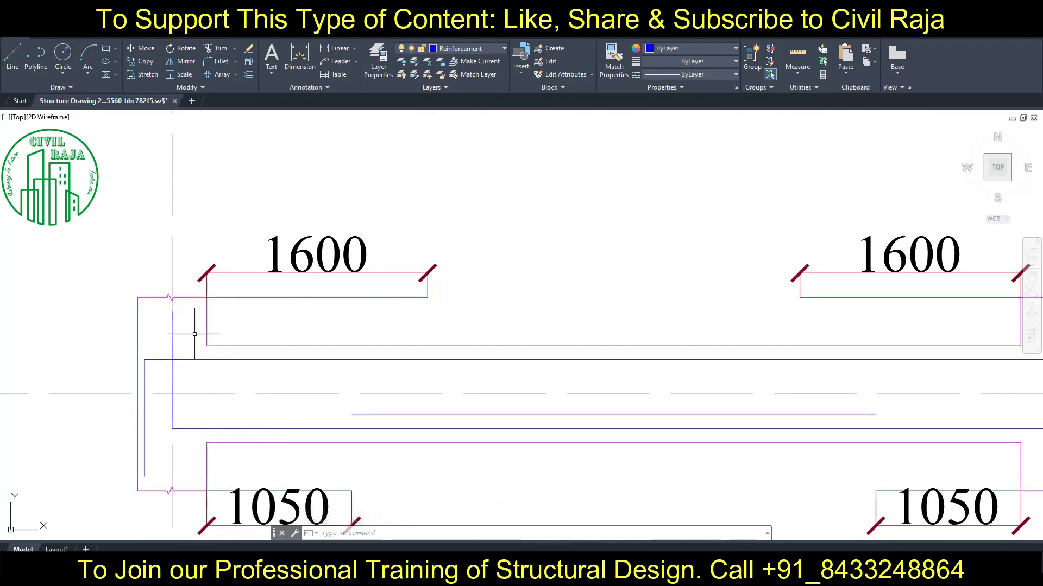
click(136, 52)
click(131, 147)
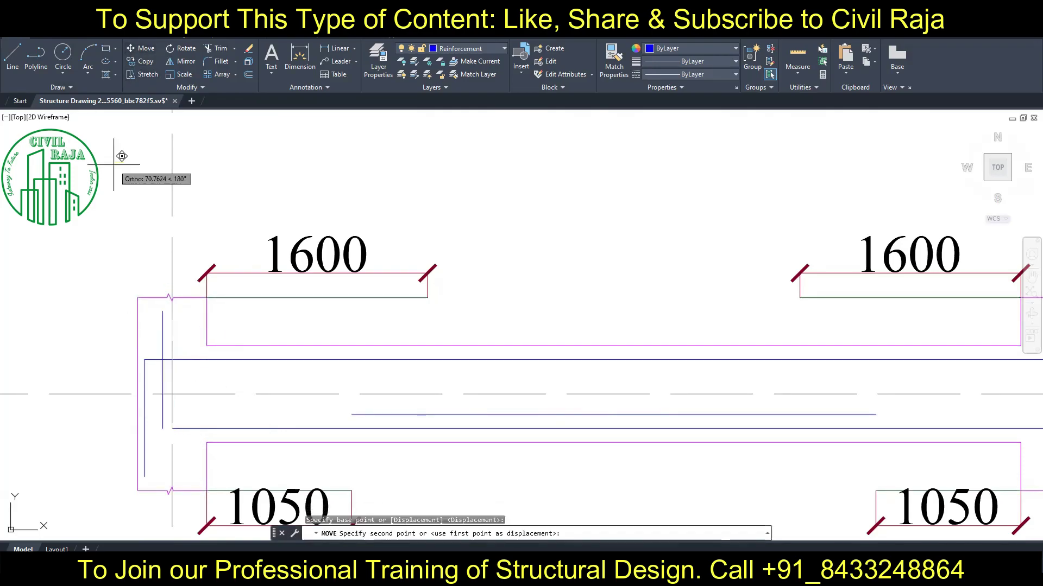
click(121, 156)
click(181, 428)
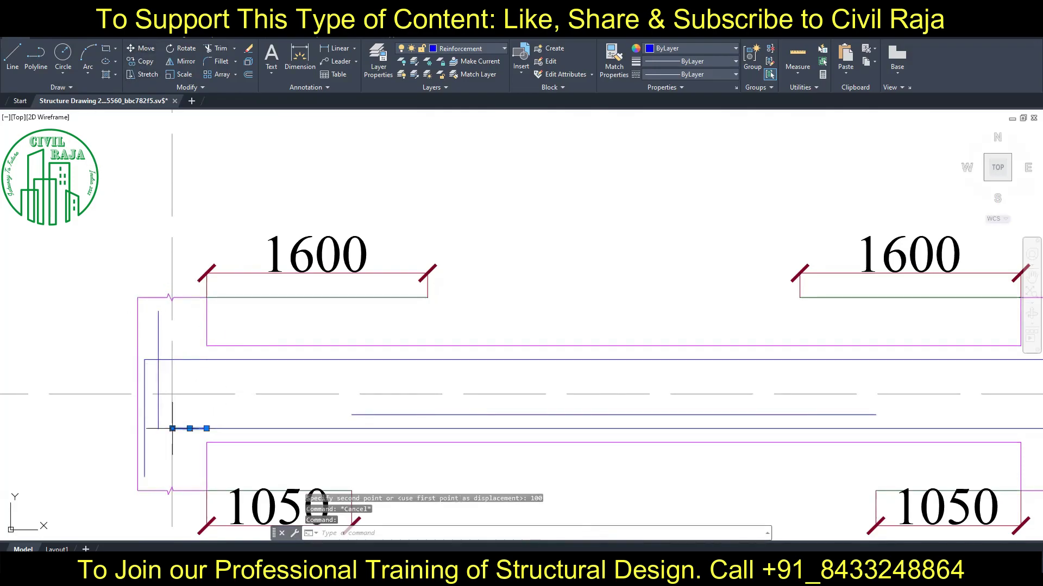
key(Escape)
Copy the hook bars at the PB1 end onto PB2's other end.
scroll(262, 352, down, 5)
scroll(750, 367, up, 5)
scroll(749, 368, up, 2)
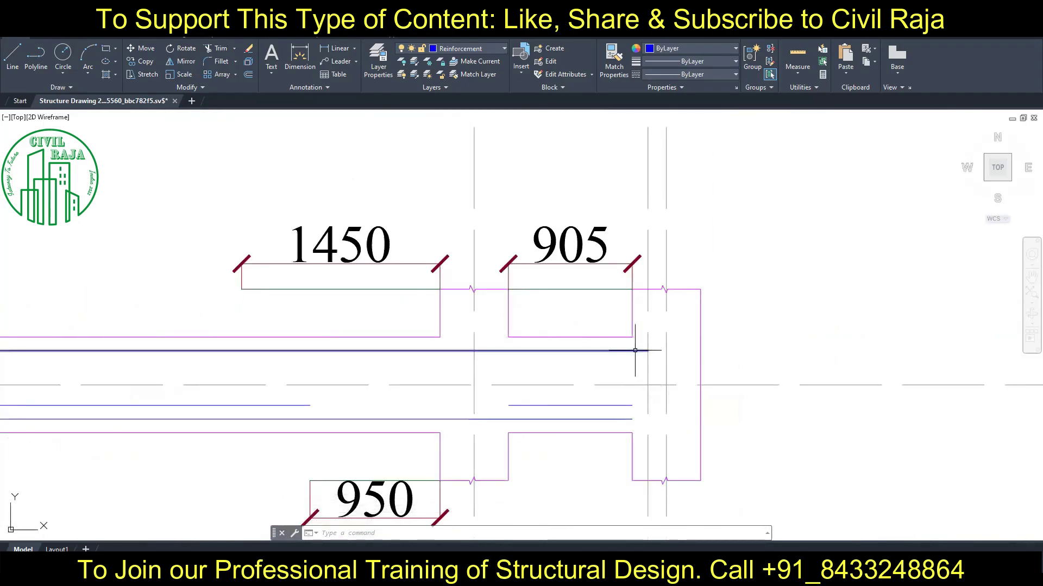
scroll(639, 349, down, 3)
scroll(640, 326, up, 2)
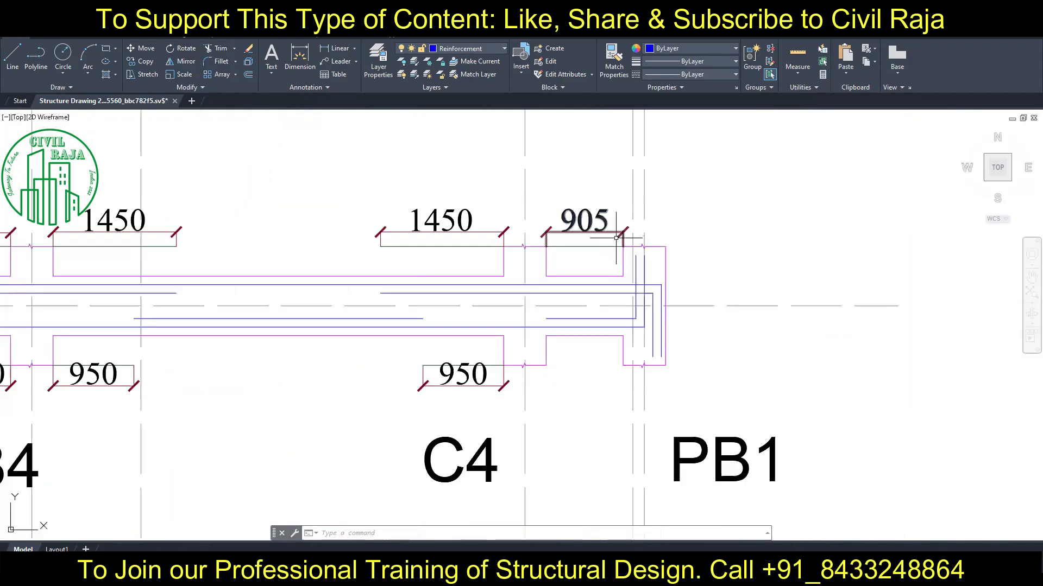
click(614, 241)
click(670, 357)
text(co)
key(Return)
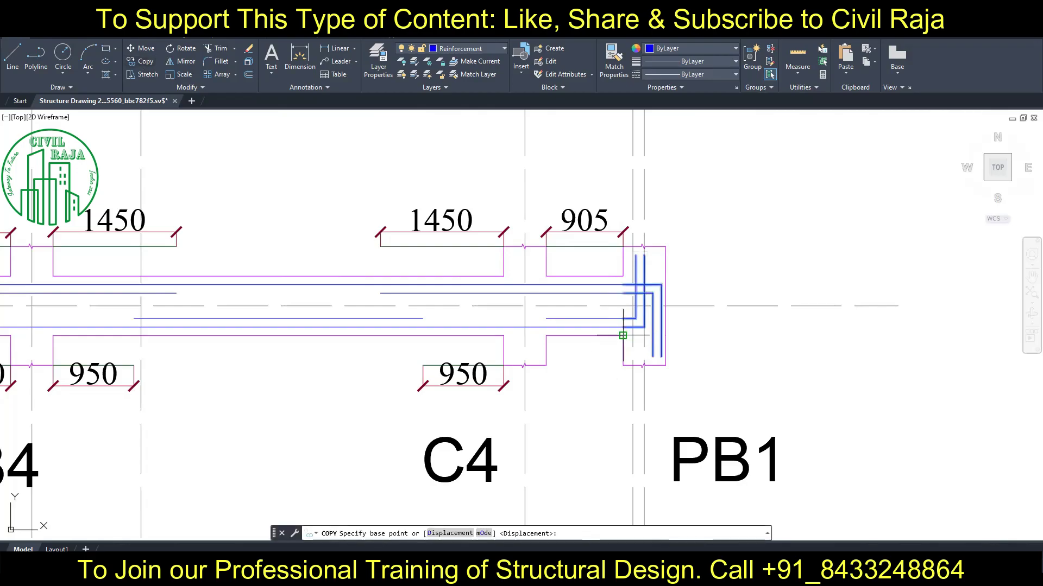
click(621, 330)
scroll(640, 294, down, 6)
scroll(634, 323, up, 8)
key(Escape)
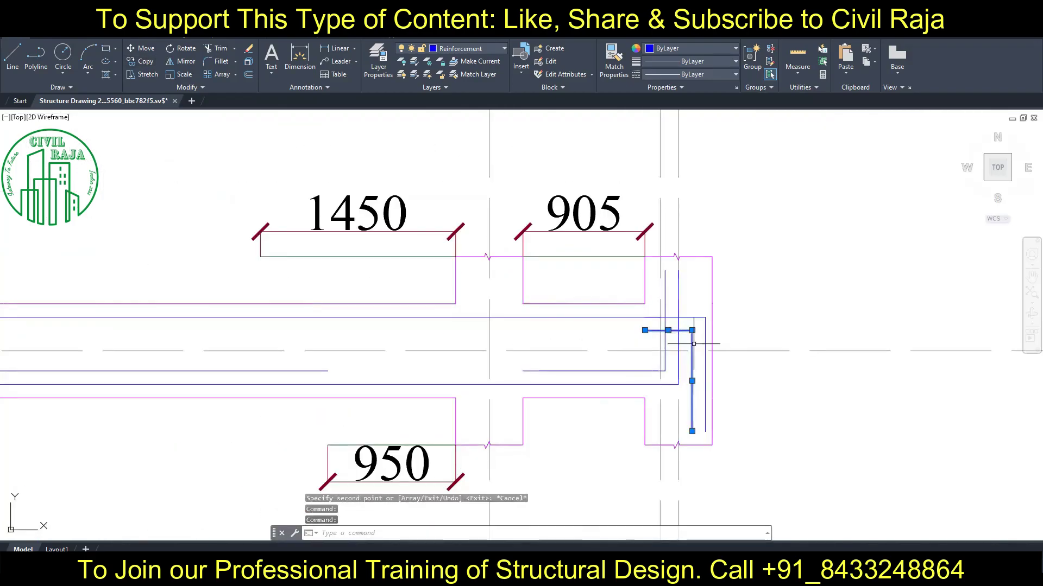
Delete the duplicated extra lines and pan to the gridline 11 beam.
key(Delete)
key(Escape)
scroll(594, 313, down, 5)
scroll(756, 244, down, 2)
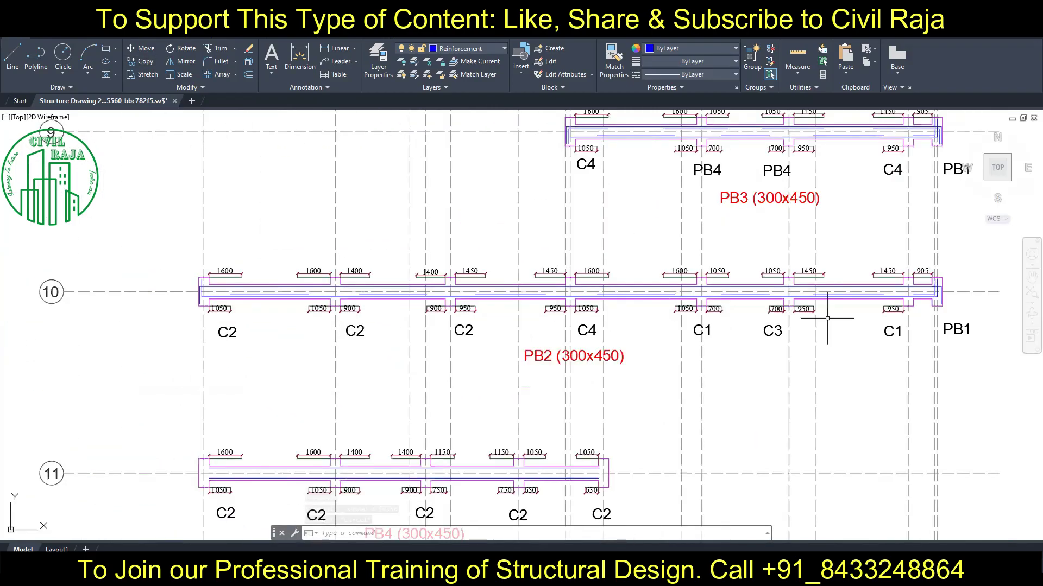
middle_drag(819, 302, 977, 179)
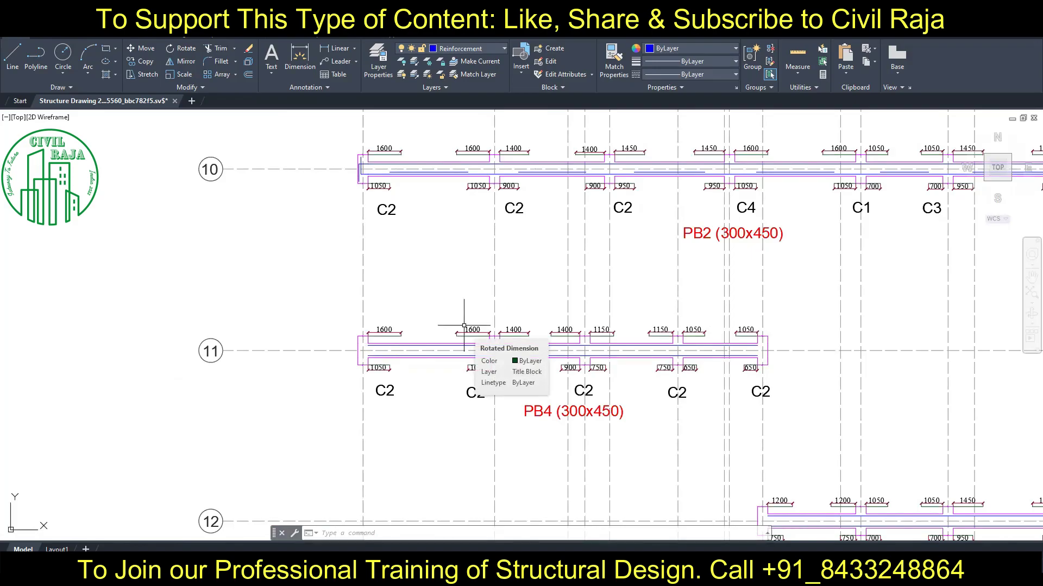
scroll(380, 337, up, 2)
middle_drag(384, 327, 326, 271)
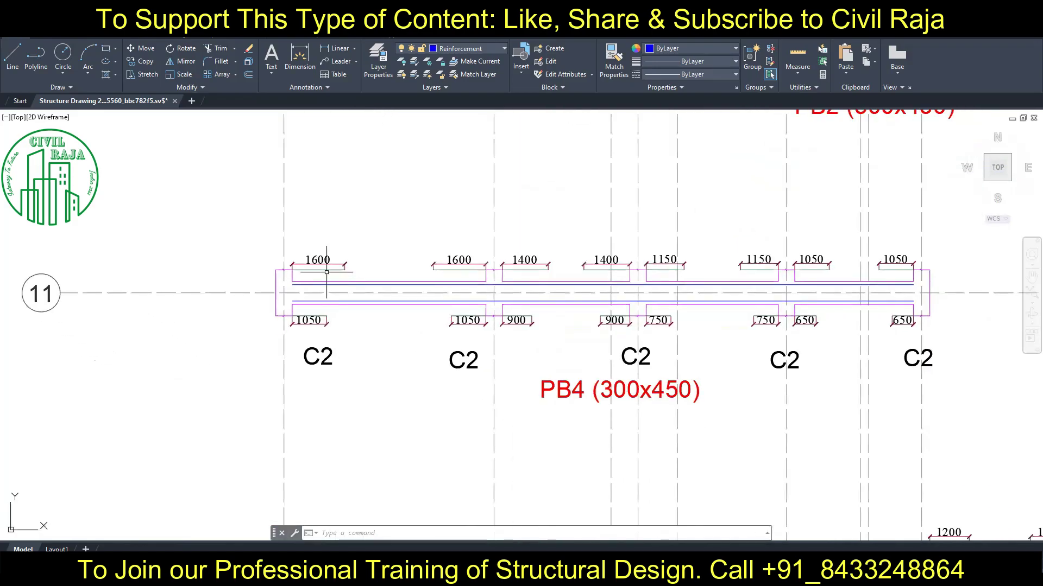
Copy the 1600, 1400 and 1400 dimension strips 550 into the beam as bars.
click(445, 269)
click(525, 268)
click(606, 268)
click(141, 61)
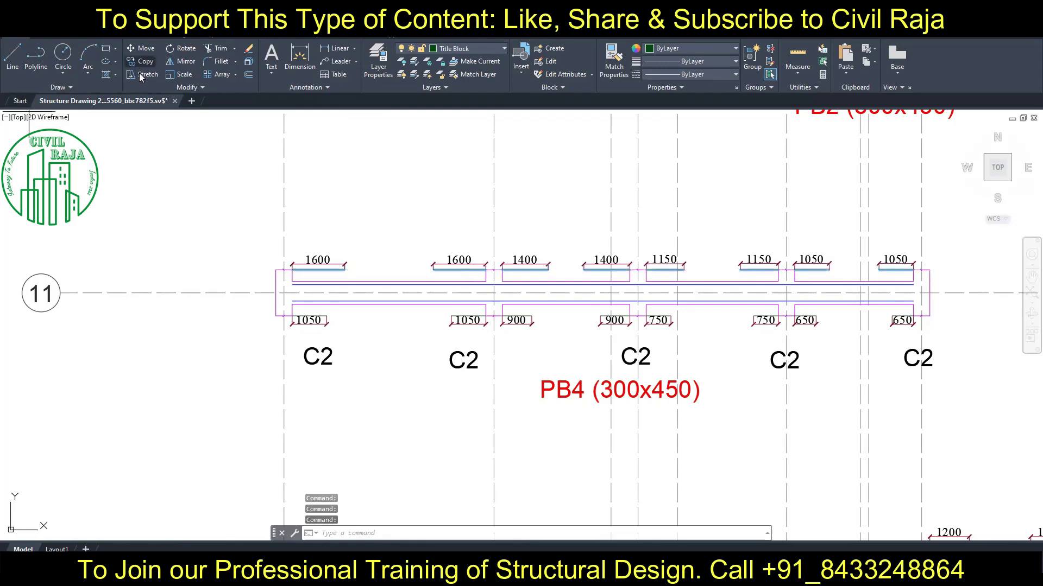
click(158, 174)
text(550)
key(Return)
key(Escape)
Put the six copied bar lines on the Reinforcement layer.
click(458, 288)
click(606, 288)
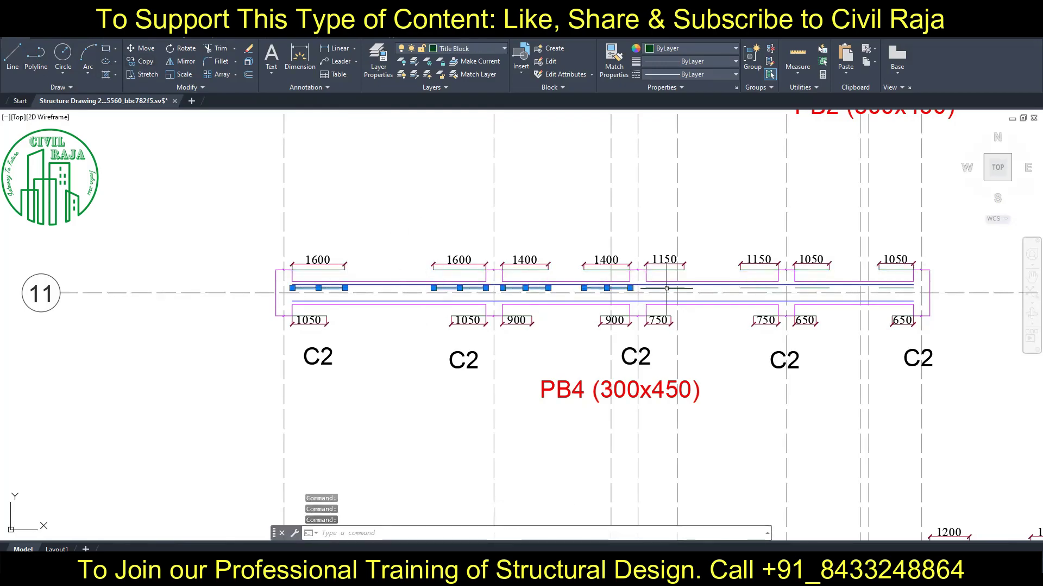
click(665, 287)
click(758, 288)
click(812, 288)
click(896, 288)
click(474, 49)
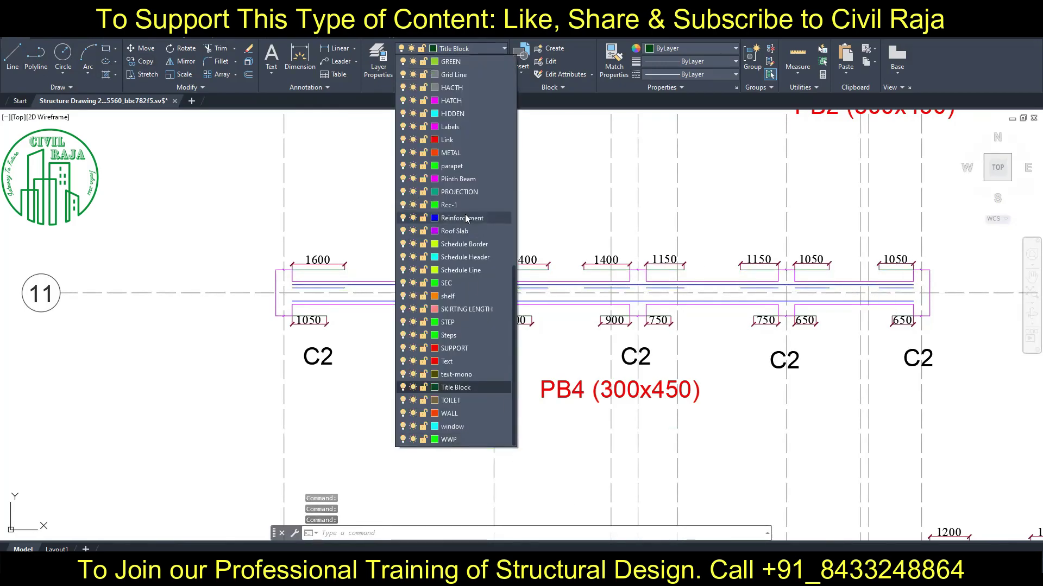
click(451, 217)
key(Escape)
Join the top bar segments into one continuous bar.
click(473, 288)
right_click(522, 292)
click(625, 400)
click(606, 288)
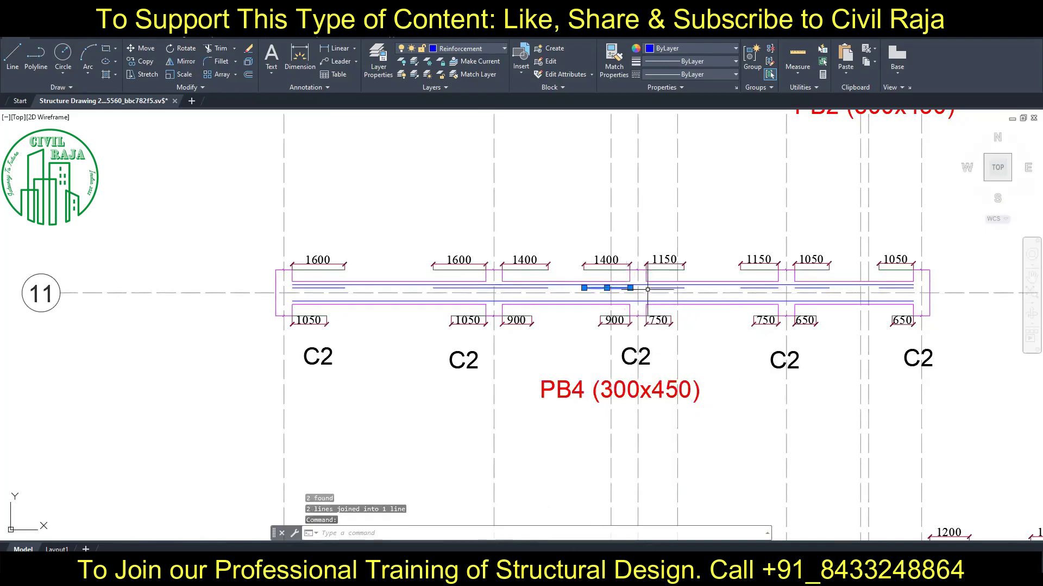
key(space)
click(760, 288)
key(space)
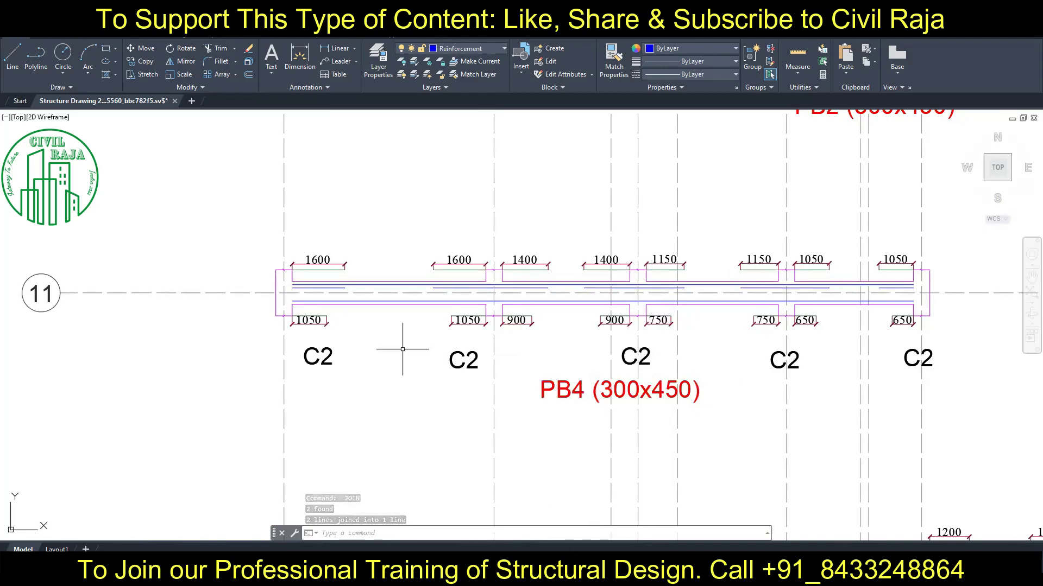
Draw bottom bar lines between the 1050 and 650 dimension ticks.
key(l)
key(space)
click(327, 315)
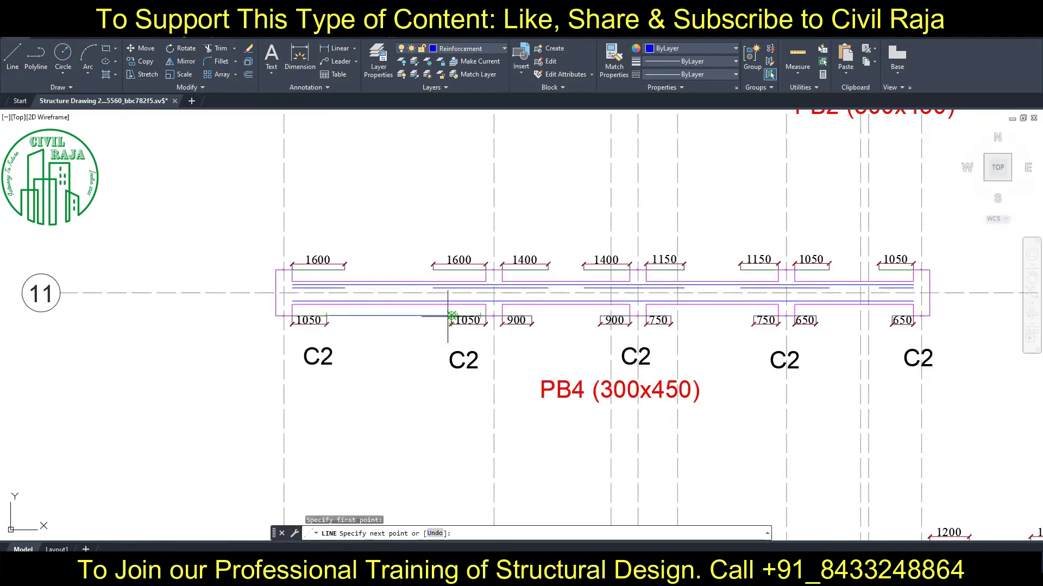
click(450, 316)
key(space)
key(space)
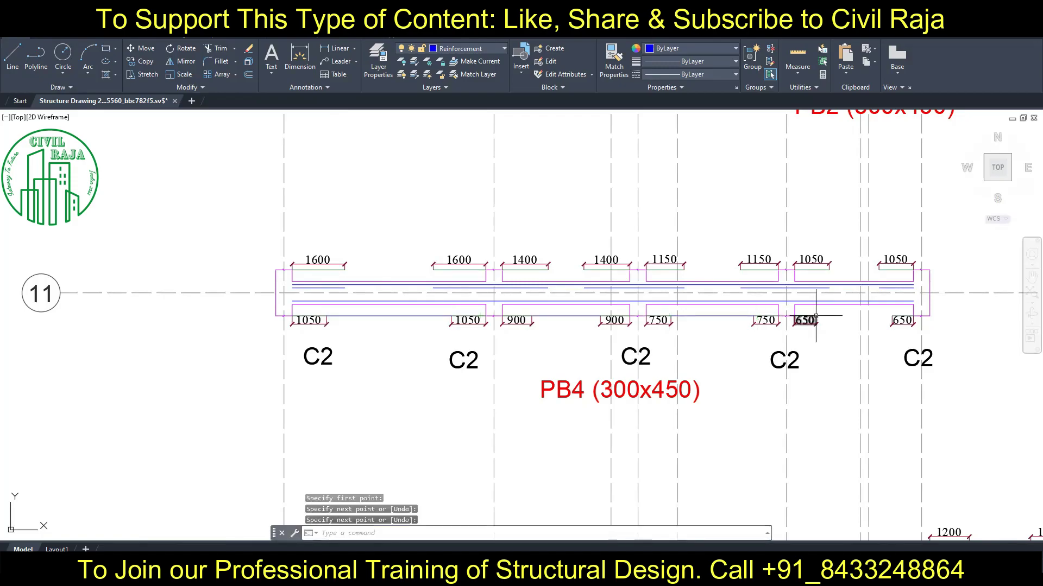
click(816, 315)
click(893, 316)
key(space)
Move the three bottom bar lines 550 up inside the beam.
click(389, 315)
click(566, 315)
click(711, 315)
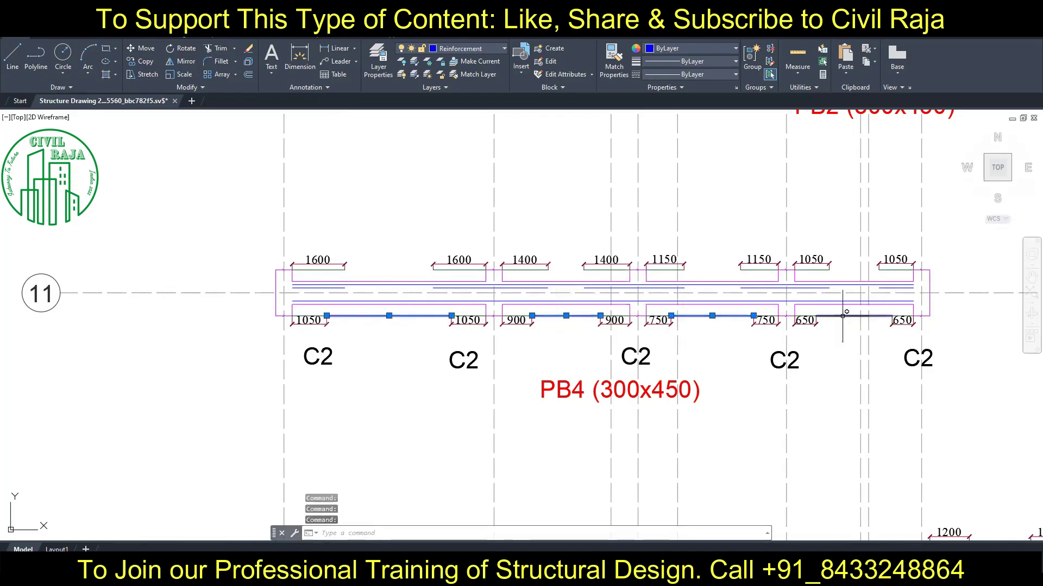
click(139, 50)
click(151, 228)
text(550)
key(Return)
key(Escape)
Copy the hooked bar ends from the gridline 10 beam's C4 end to the gridline 11 beam.
middle_drag(251, 236, 345, 385)
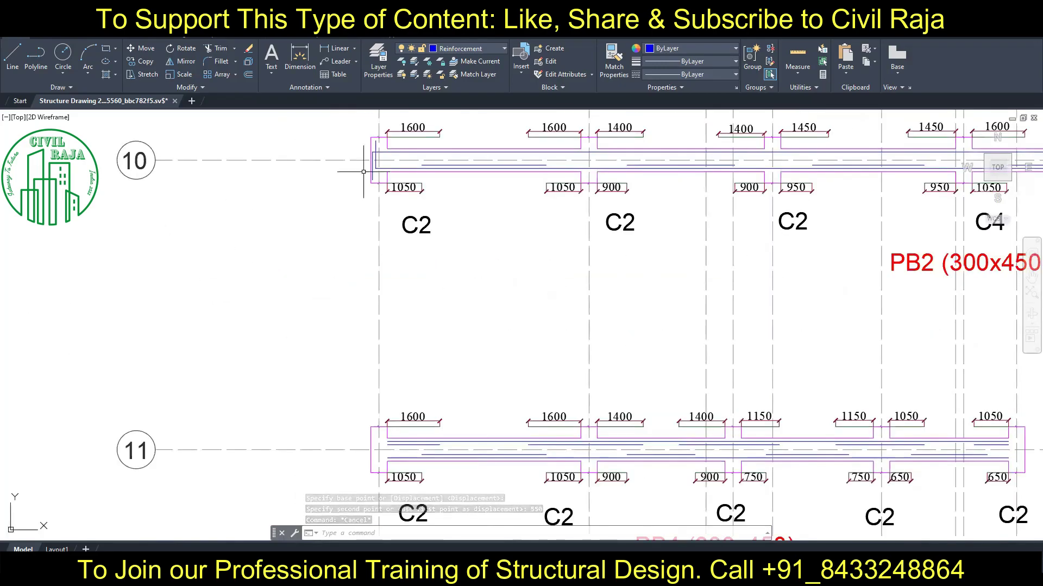
scroll(303, 255, down, 4)
scroll(465, 260, up, 6)
click(455, 235)
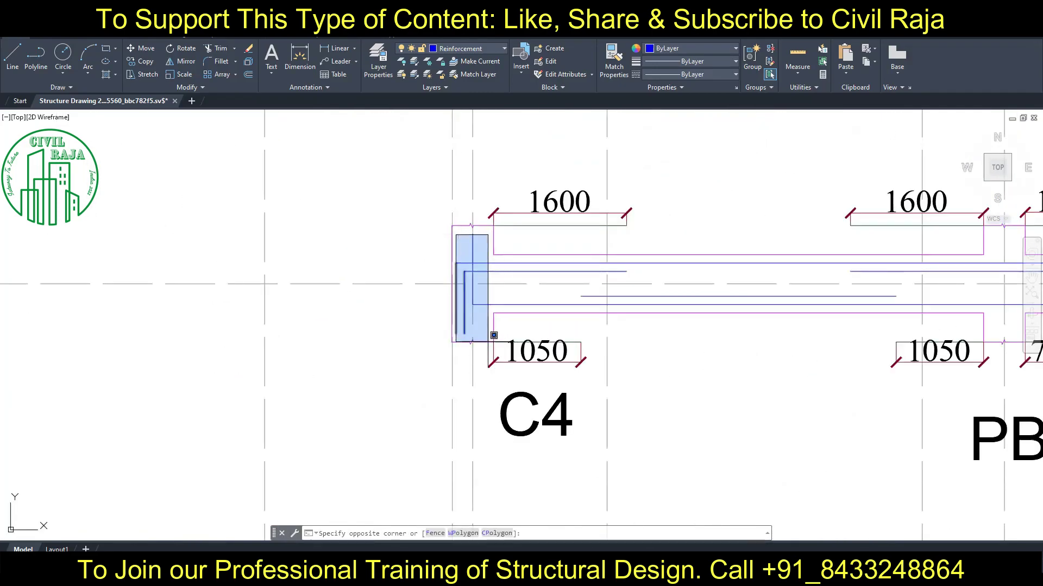
click(512, 336)
click(142, 66)
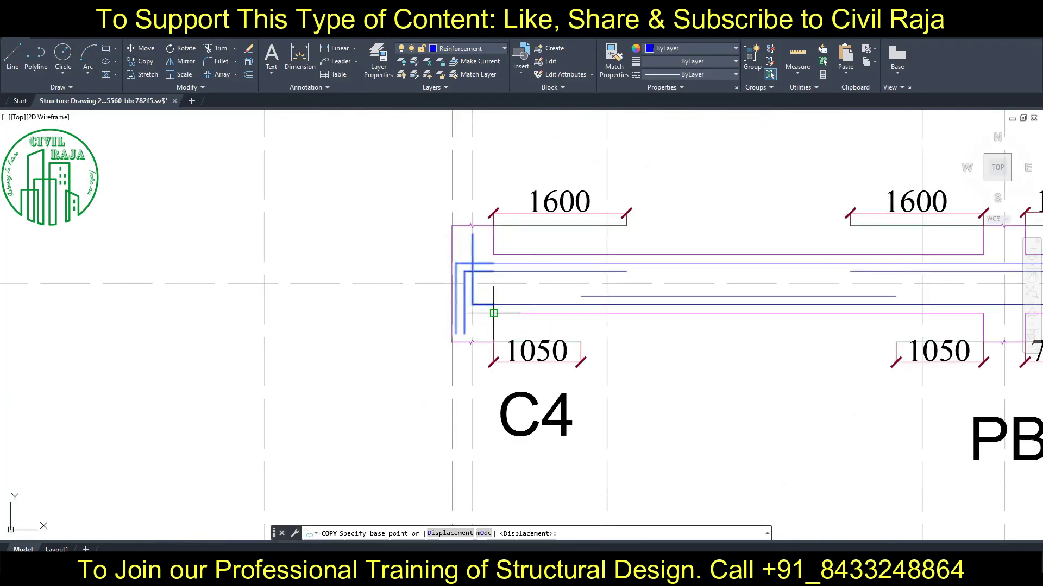
click(491, 310)
scroll(491, 310, down, 4)
scroll(272, 367, up, 5)
click(415, 310)
key(Escape)
Copy the hooked bar end beside PB1 onto the gridline 11 beam's other end.
scroll(415, 310, down, 4)
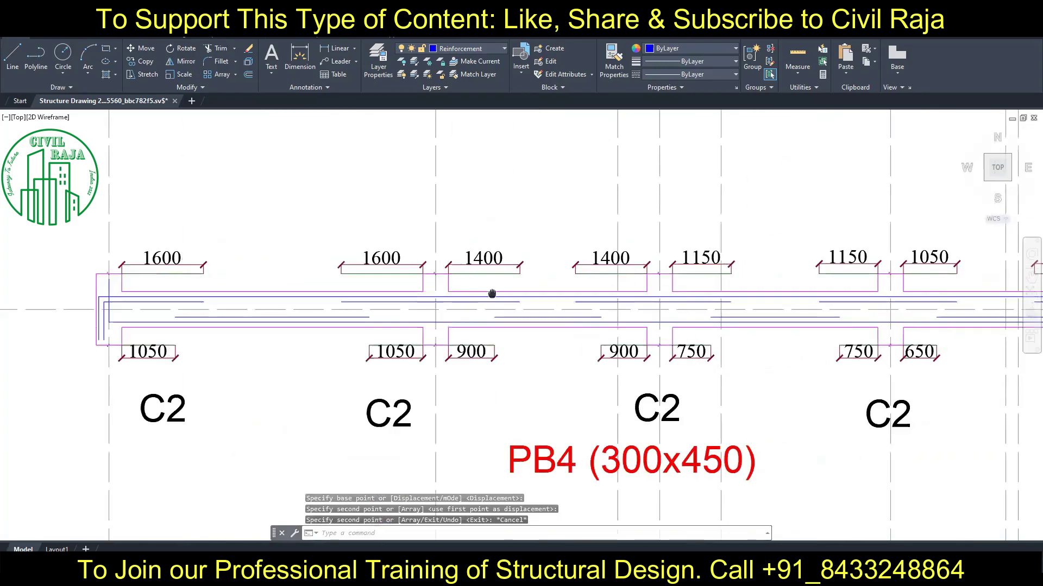
scroll(491, 292, down, 5)
scroll(663, 291, up, 5)
scroll(497, 355, down, 5)
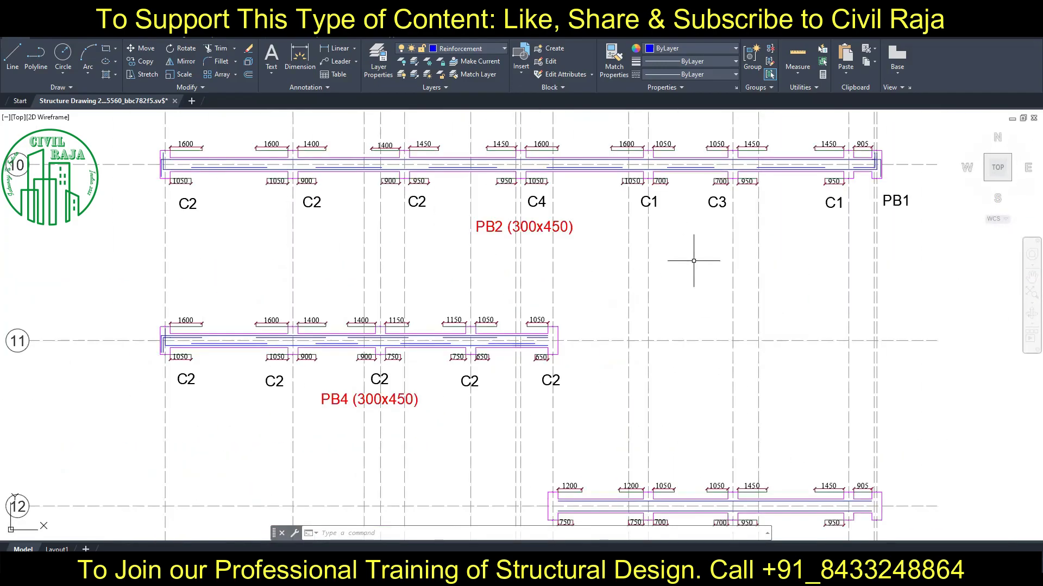
scroll(803, 210, up, 3)
scroll(766, 239, up, 2)
click(766, 241)
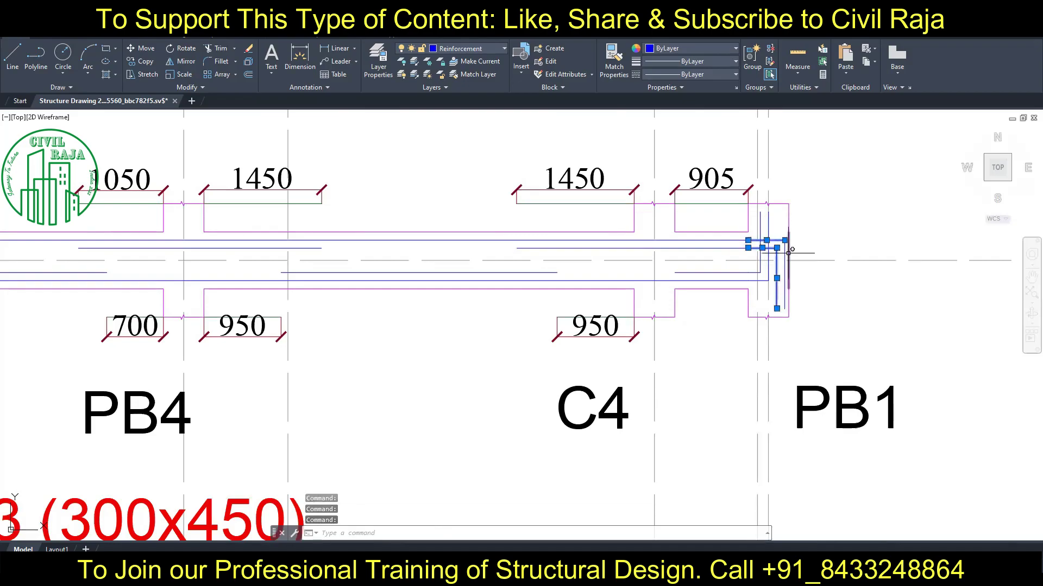
click(143, 61)
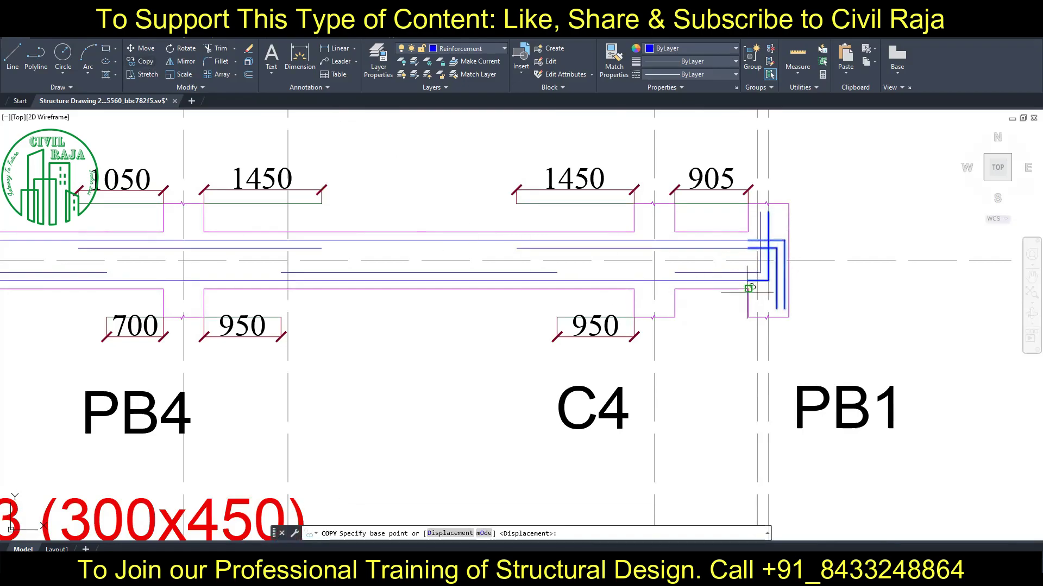
click(766, 280)
scroll(739, 300, down, 5)
scroll(651, 444, up, 3)
key(Escape)
Pan and zoom down to the lower PB4 beam on row 12.
mouse_move(652, 444)
middle_down()
mouse_move(692, 205)
mouse_move(405, 300)
mouse_move(166, 160)
middle_up()
scroll(699, 205, down, 1)
scroll(699, 204, up, 2)
scroll(465, 342, up, 2)
Draw a bottom bar line from the left 750 tick to the beam's right end.
scroll(543, 328, down, 2)
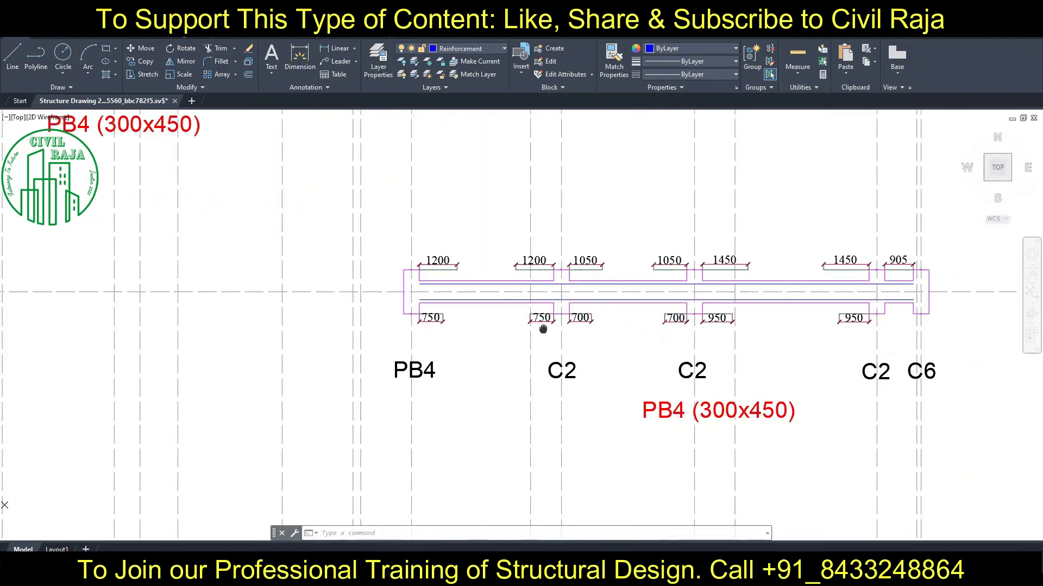
click(12, 55)
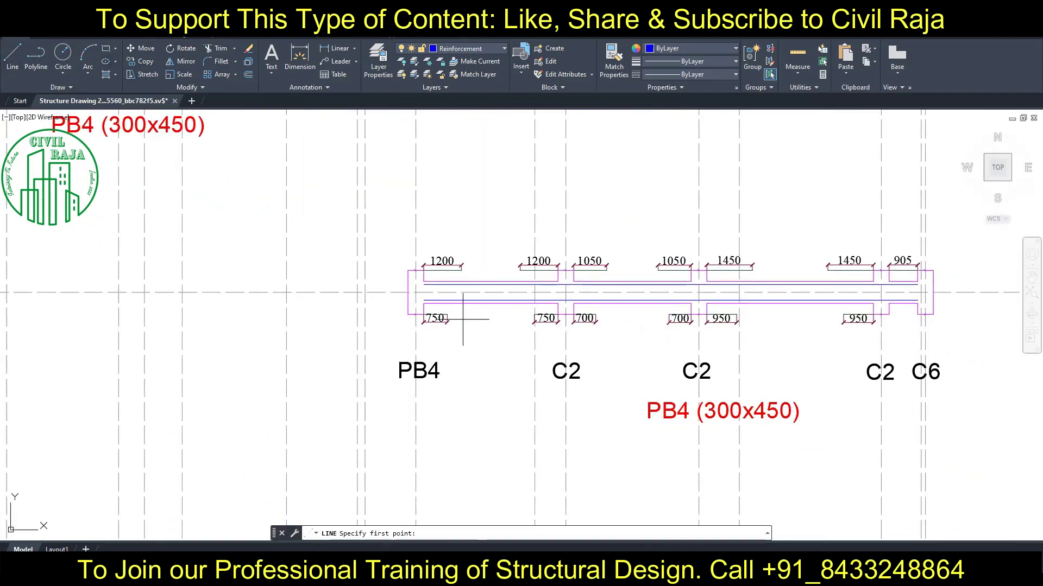
click(447, 314)
click(744, 315)
key(Escape)
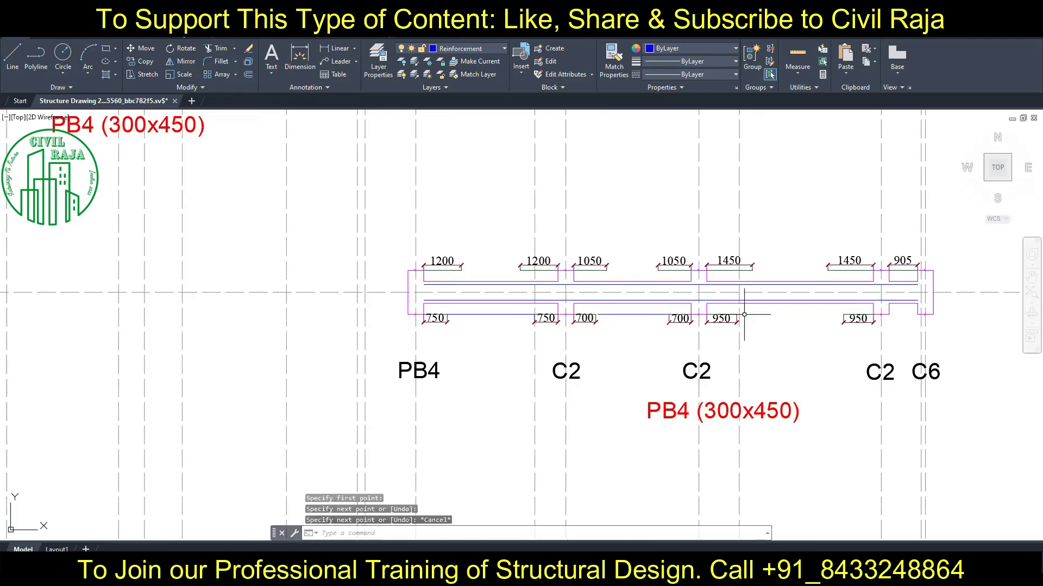
Move the three bottom bar segments up inside the beam.
click(903, 314)
click(790, 314)
click(633, 314)
right_click(480, 373)
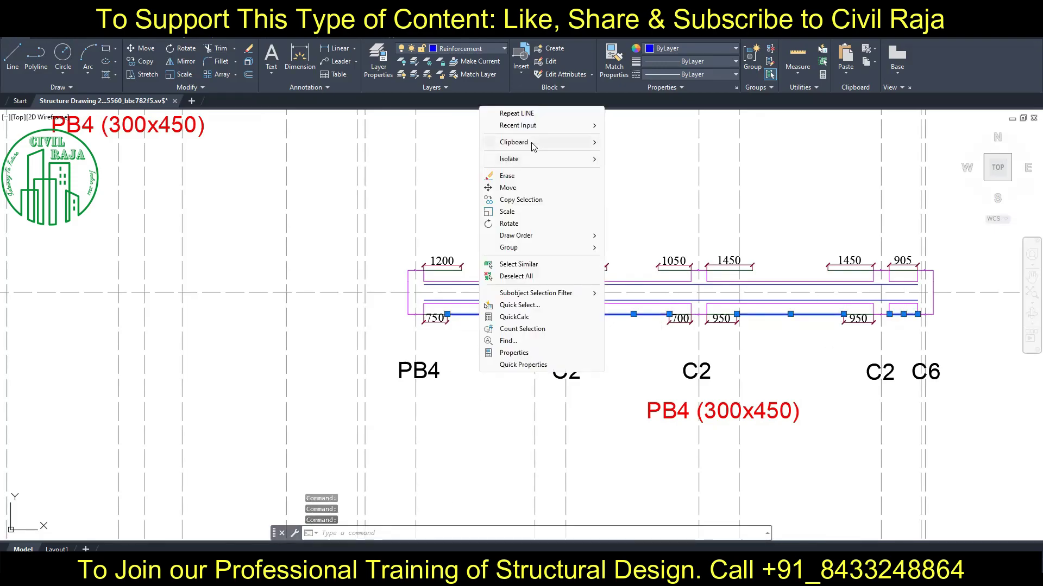
click(142, 51)
click(478, 420)
click(442, 270)
Copy the top 1200 through 905 dimension strips down into the beam on the Reinforcement layer.
click(539, 270)
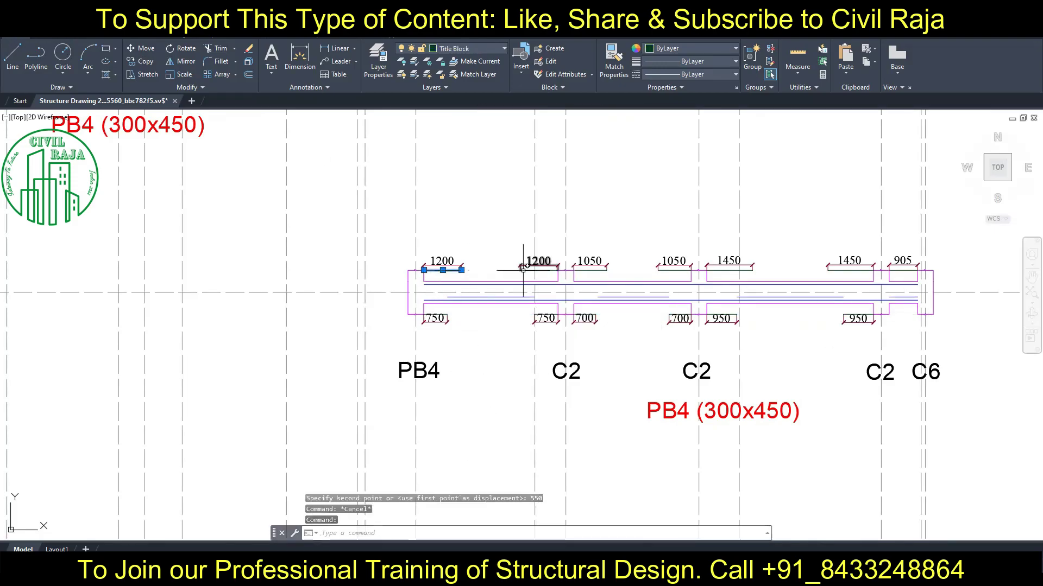
click(590, 270)
click(673, 270)
click(903, 270)
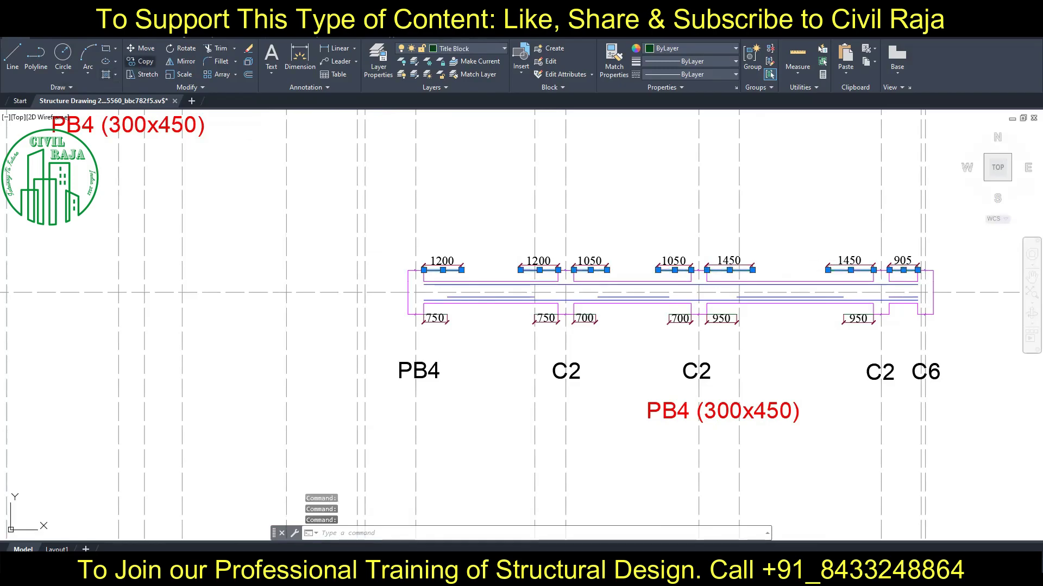
right_drag(555, 270, 556, 288)
click(573, 307)
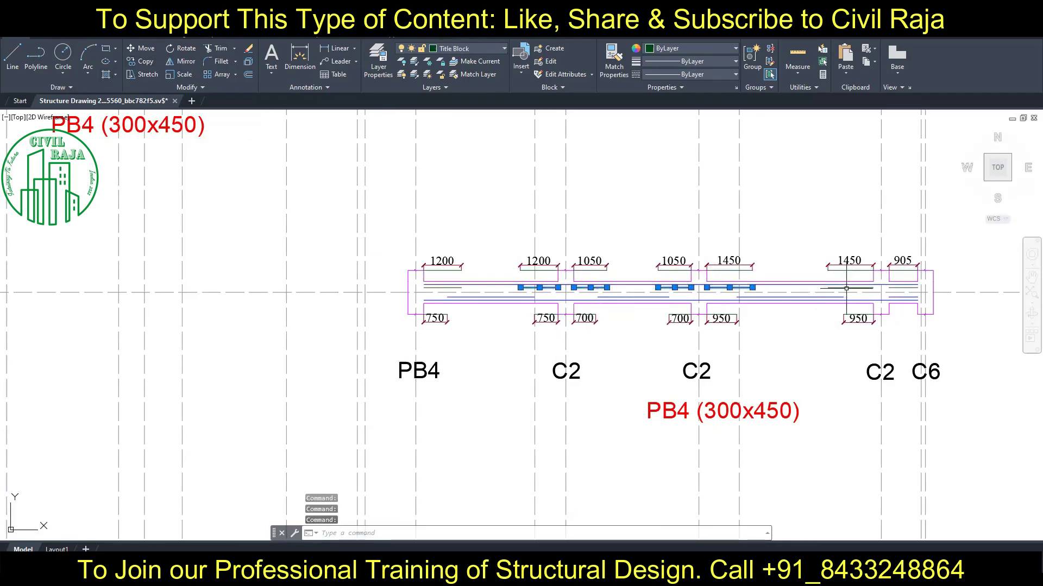
click(477, 49)
click(465, 217)
Join the bar segments into one line and make Reinforcement the current layer.
right_click(673, 213)
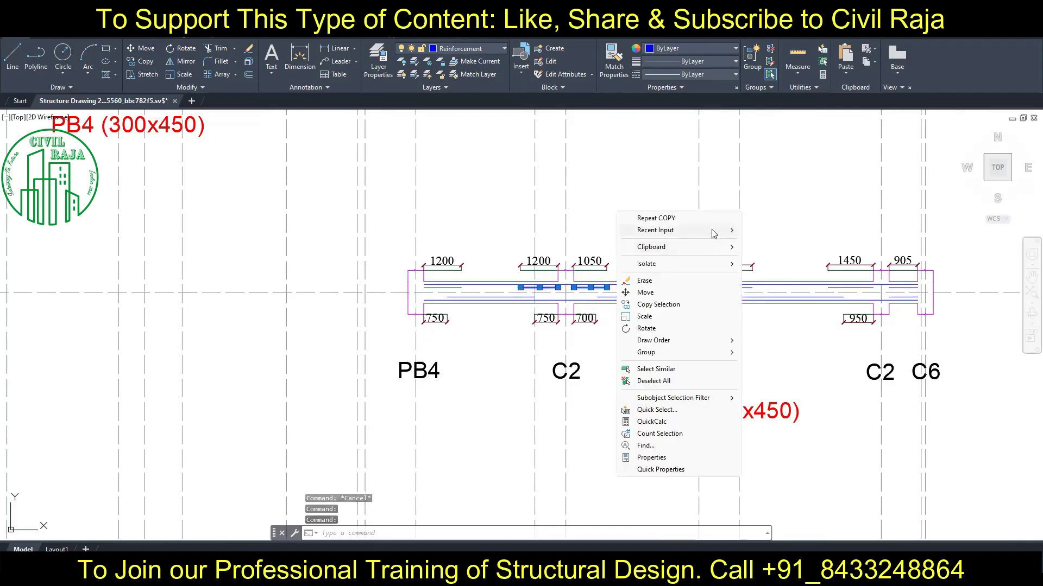
text(j)
key(Return)
key(Escape)
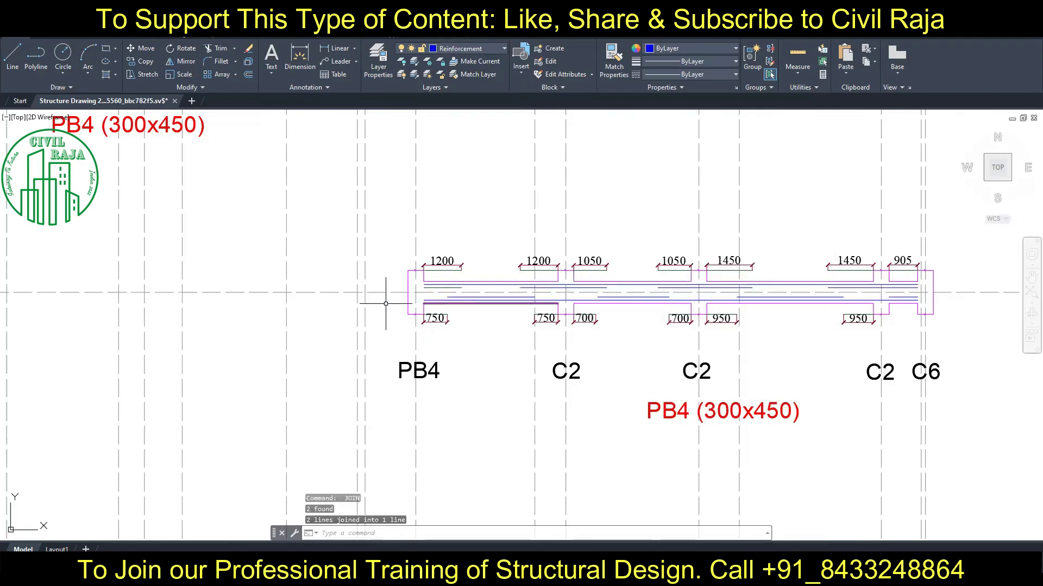
click(491, 48)
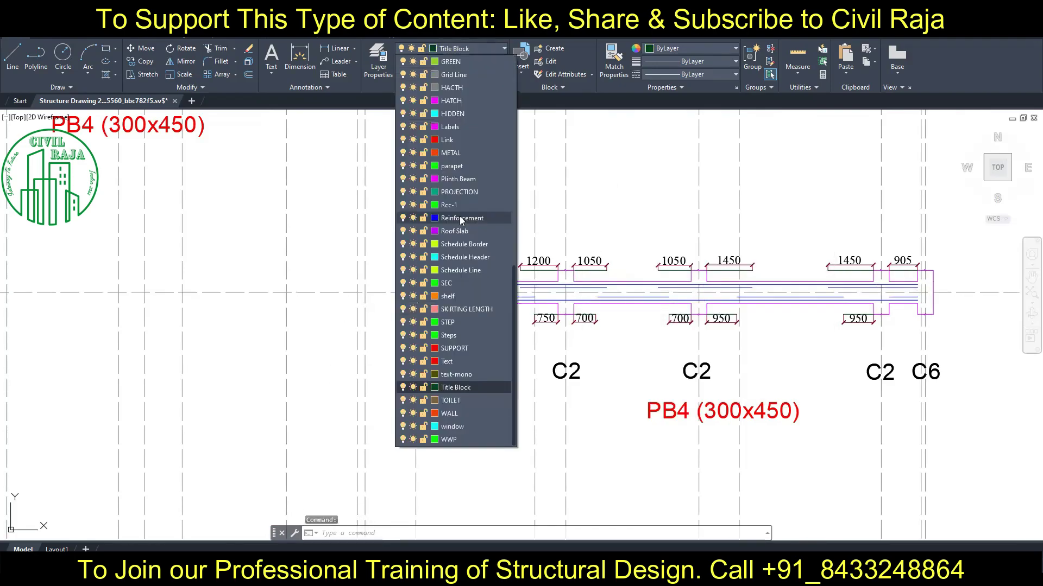
click(459, 216)
key(Escape)
scroll(366, 256, down, 2)
Copy the hooked bars from beam 11's left end onto another beam's left end.
scroll(304, 179, up, 5)
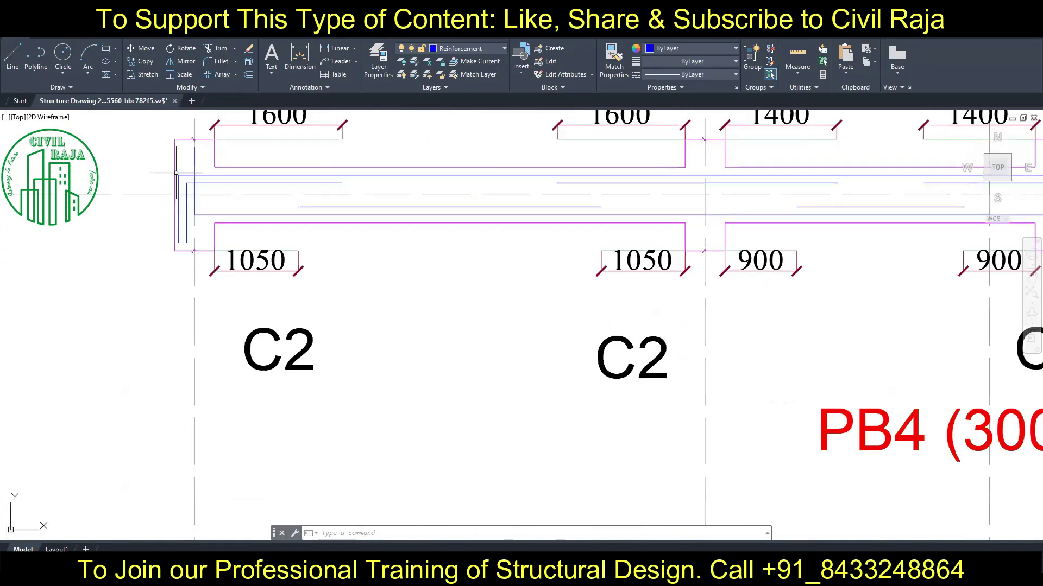
middle_drag(304, 179, 386, 179)
scroll(602, 377, down, 3)
middle_drag(601, 377, 526, 256)
scroll(163, 217, up, 3)
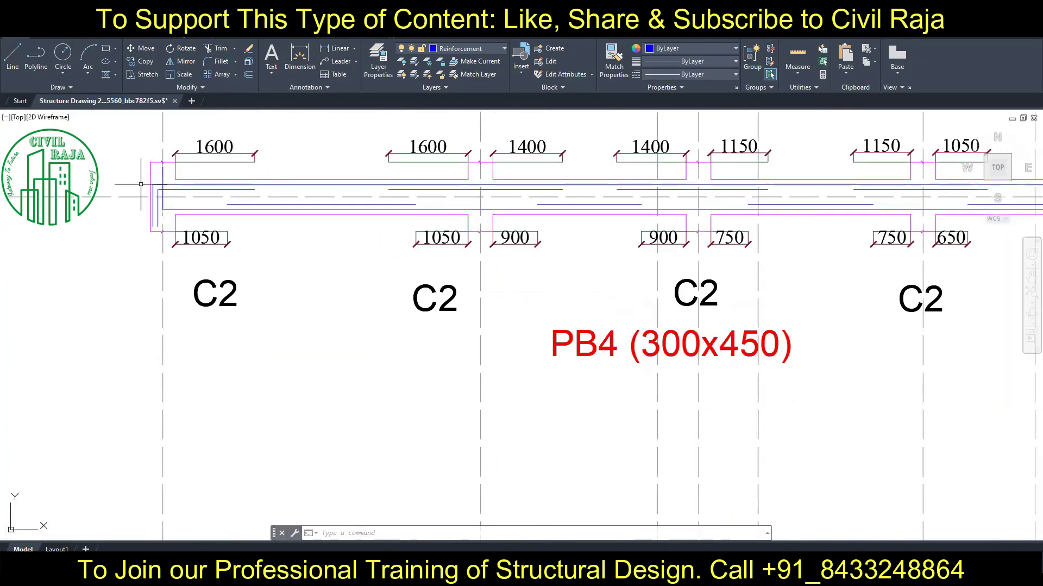
scroll(163, 217, up, 3)
drag(136, 136, 208, 259)
click(175, 185)
scroll(175, 186, down, 5)
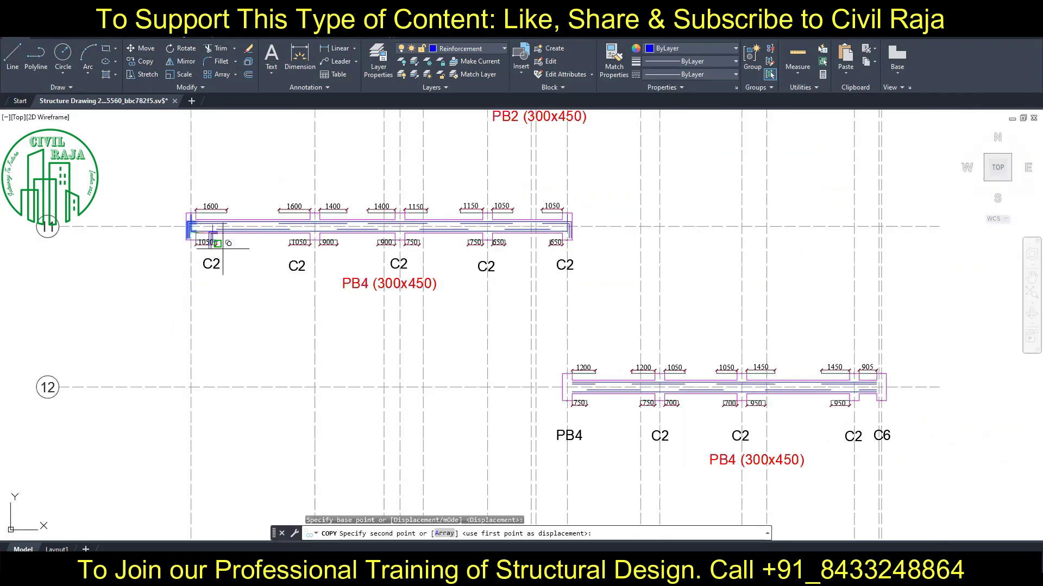
scroll(565, 380, up, 5)
click(564, 379)
key(Escape)
Select the hooked bars at a beam's right end, start a copy, then cancel it.
middle_drag(983, 367, 793, 367)
scroll(793, 366, down, 5)
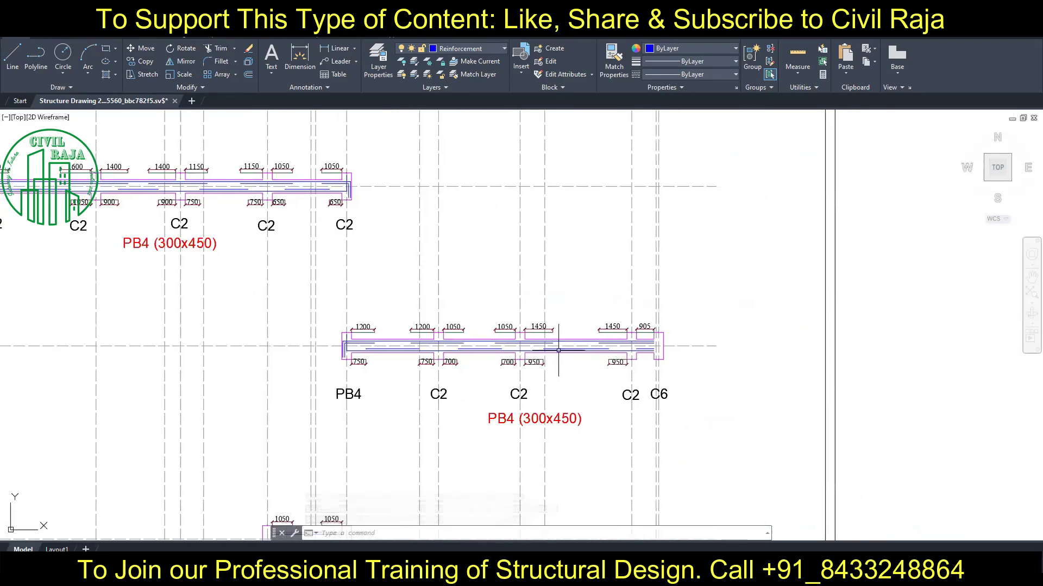
middle_drag(543, 163, 543, 442)
scroll(663, 326, up, 5)
click(581, 277)
click(665, 460)
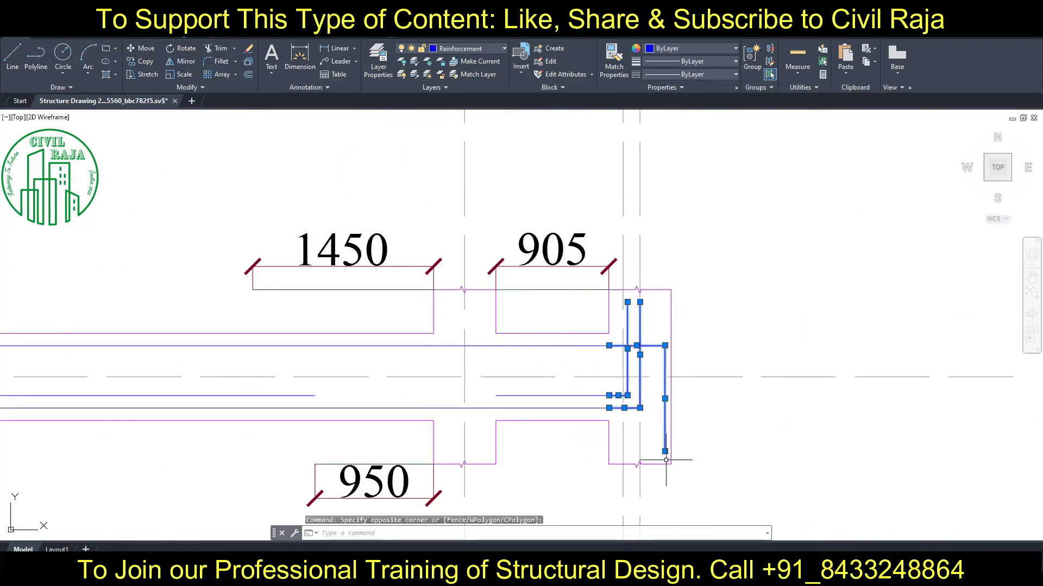
click(146, 61)
scroll(380, 326, down, 5)
scroll(471, 412, up, 5)
click(471, 451)
key(Escape)
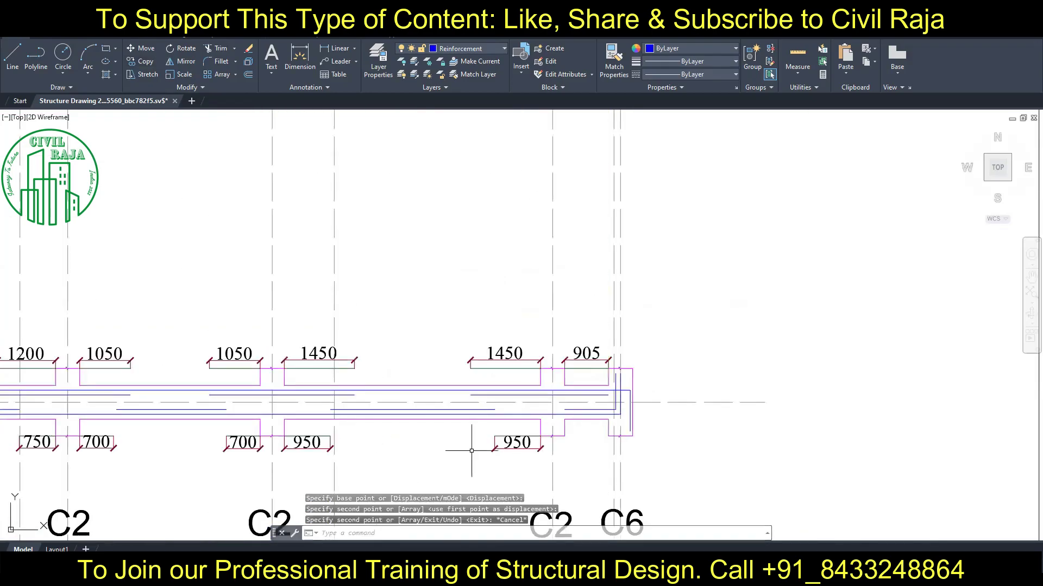
Copy PB4's hooked right-end bars, using the bar corner as the base point.
middle_drag(623, 256, 623, 415)
scroll(538, 377, down, 3)
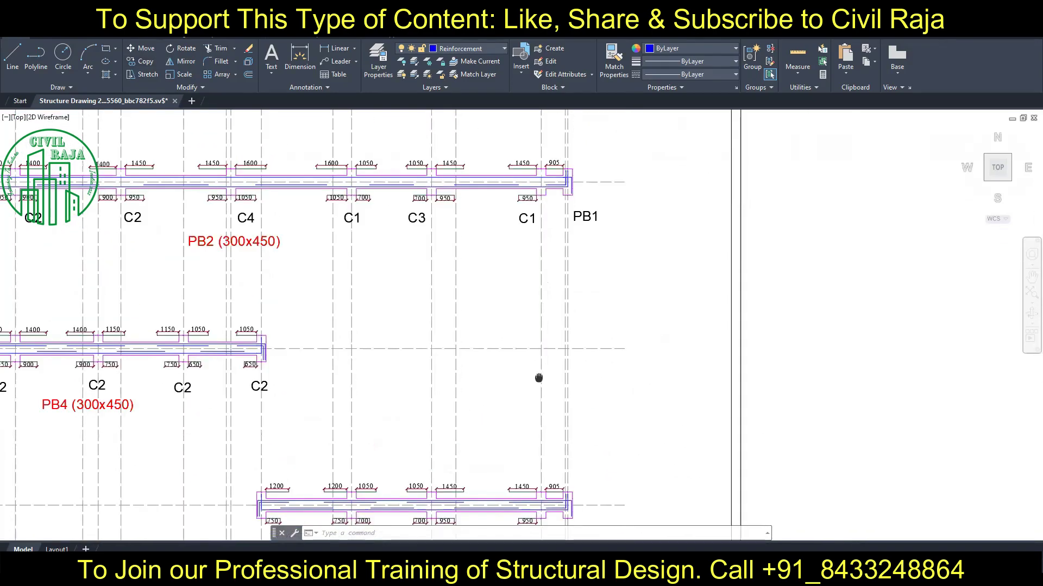
scroll(563, 237, up, 8)
click(590, 281)
click(607, 353)
click(145, 62)
click(596, 280)
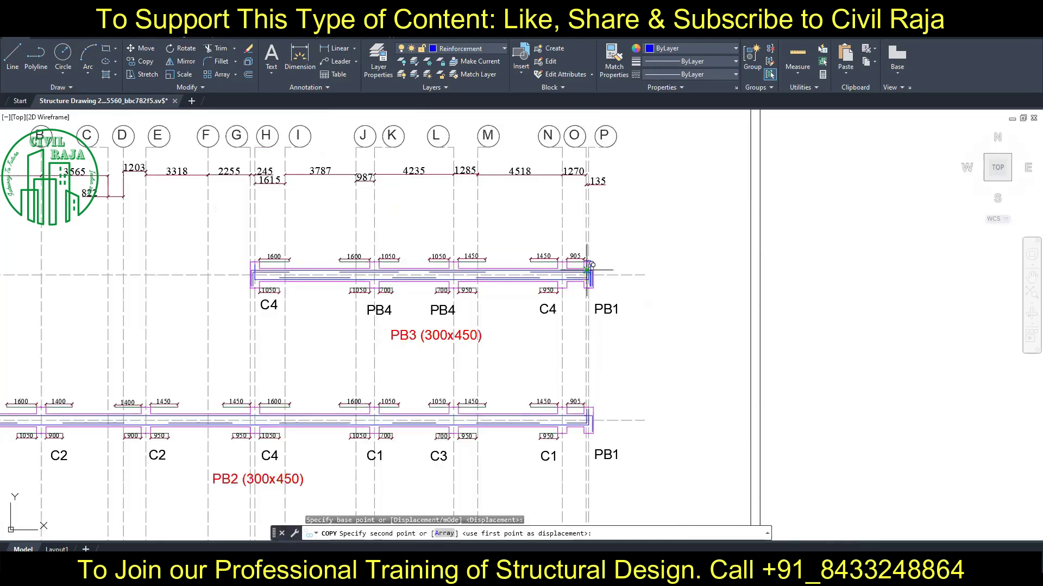
scroll(595, 326, down, 5)
scroll(674, 350, up, 3)
scroll(613, 336, down, 1)
middle_drag(625, 451, 635, 233)
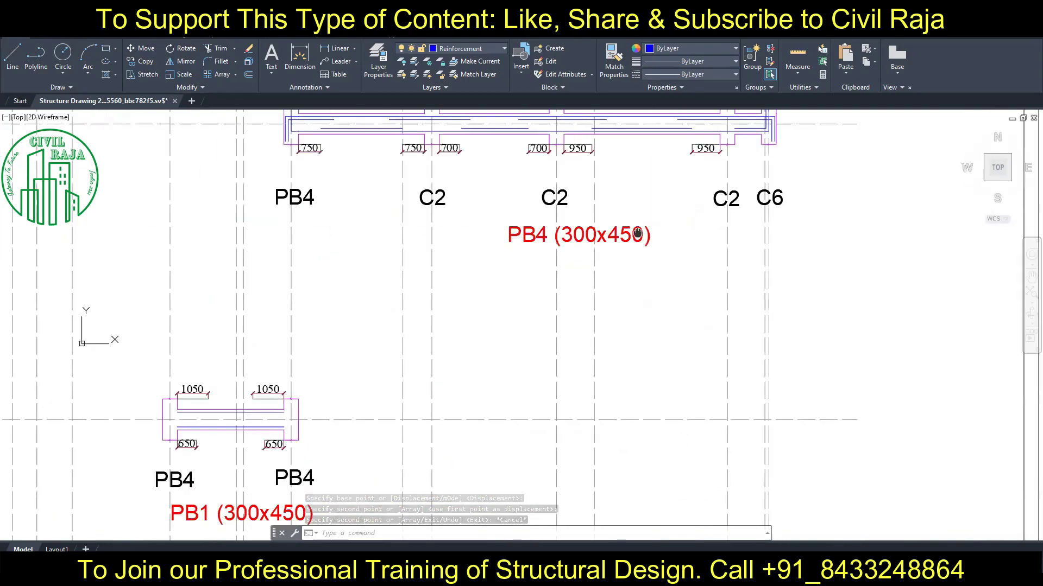
scroll(474, 355, up, 3)
key(Escape)
Stretch PB1's top bar 450 at its left end and 50 at its right end.
middle_drag(470, 351, 493, 355)
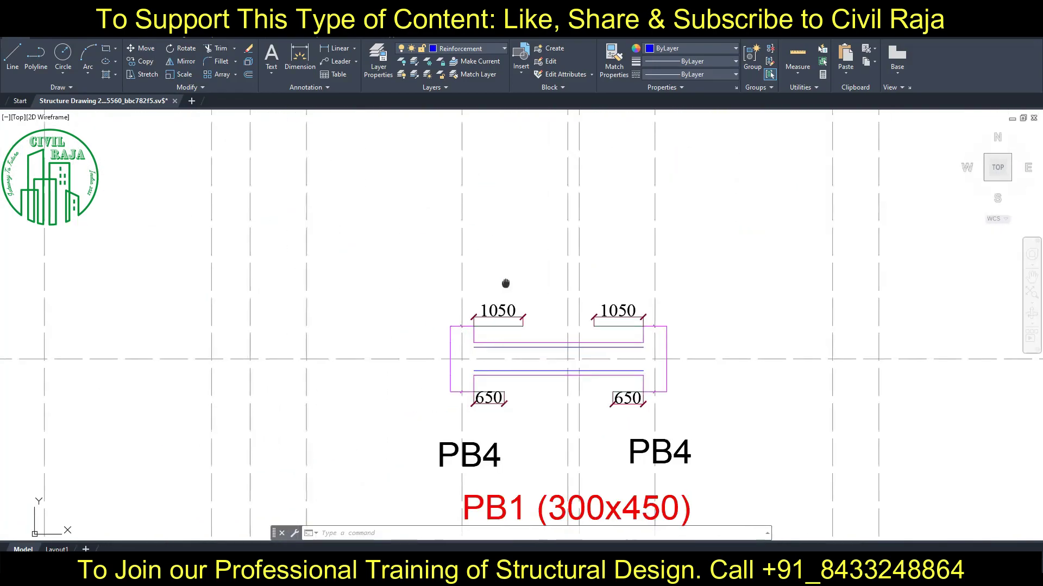
scroll(503, 279, up, 4)
click(603, 364)
text(450)
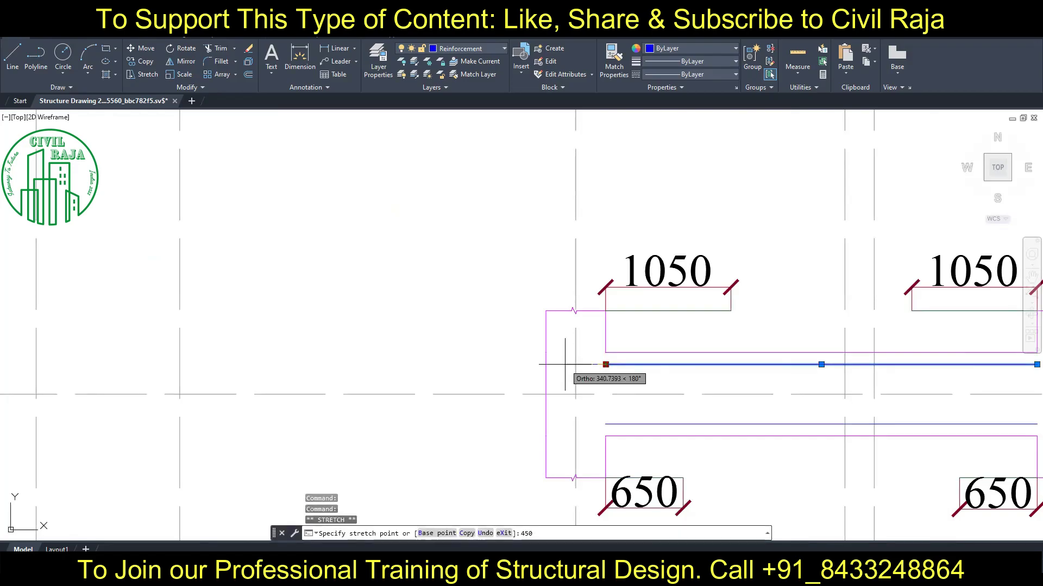
key(Return)
scroll(291, 327, down, 2)
middle_drag(291, 328, 230, 321)
click(701, 344)
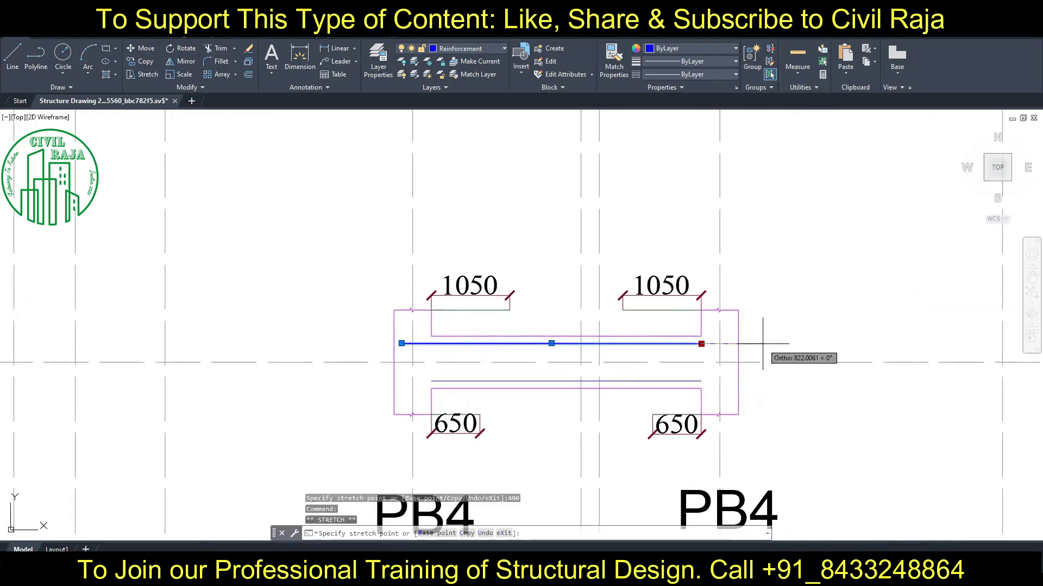
text(50)
key(Return)
key(Escape)
Lengthen PB1's bottom bar by 300 at each end.
click(448, 382)
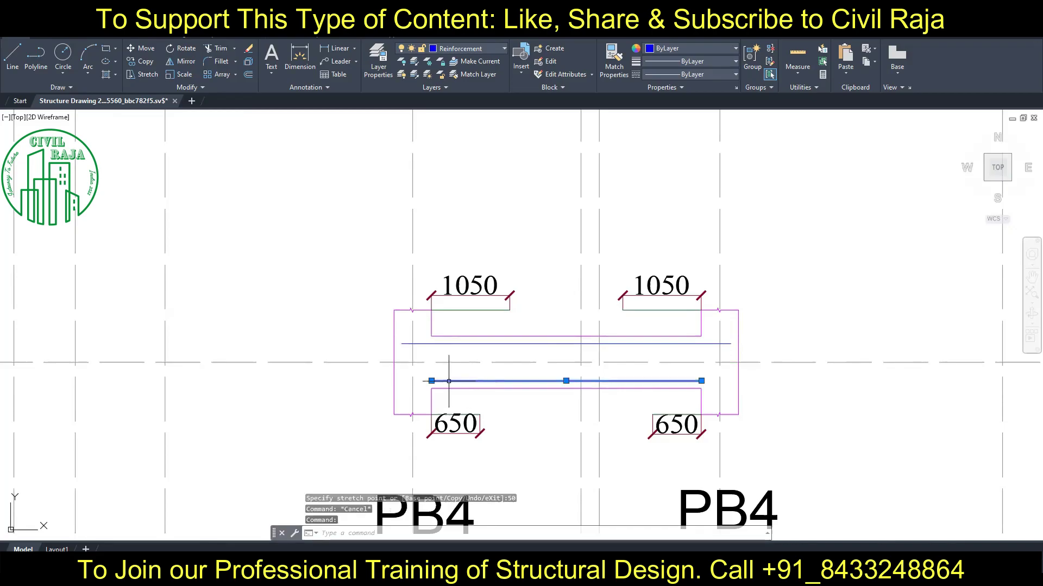
text(300)
key(Return)
click(701, 381)
text(300)
key(Return)
key(Escape)
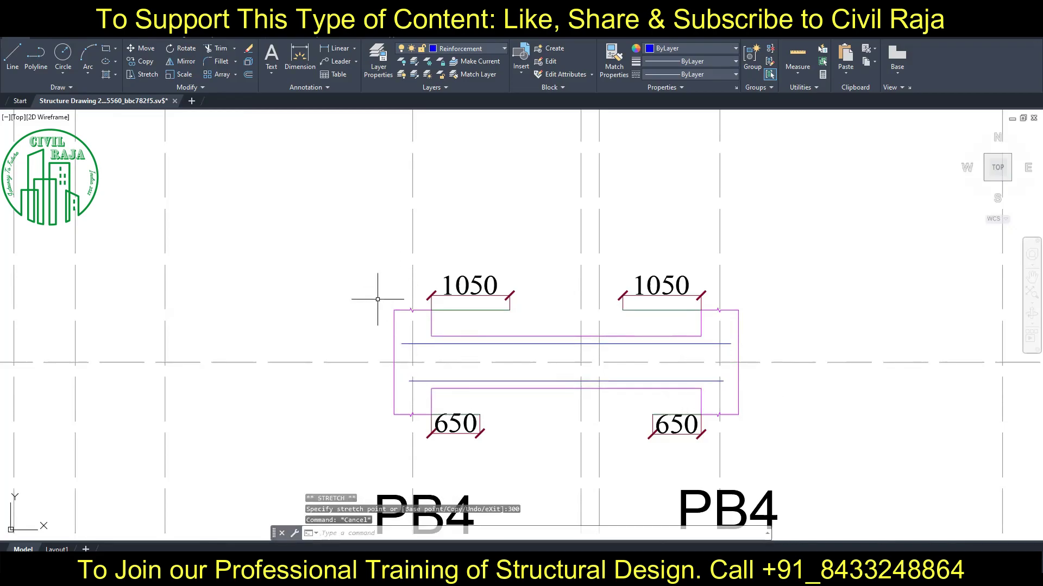
Draw an 850-long vertical hook leg from the top bar's end with LINE.
text(l)
key(Return)
click(402, 343)
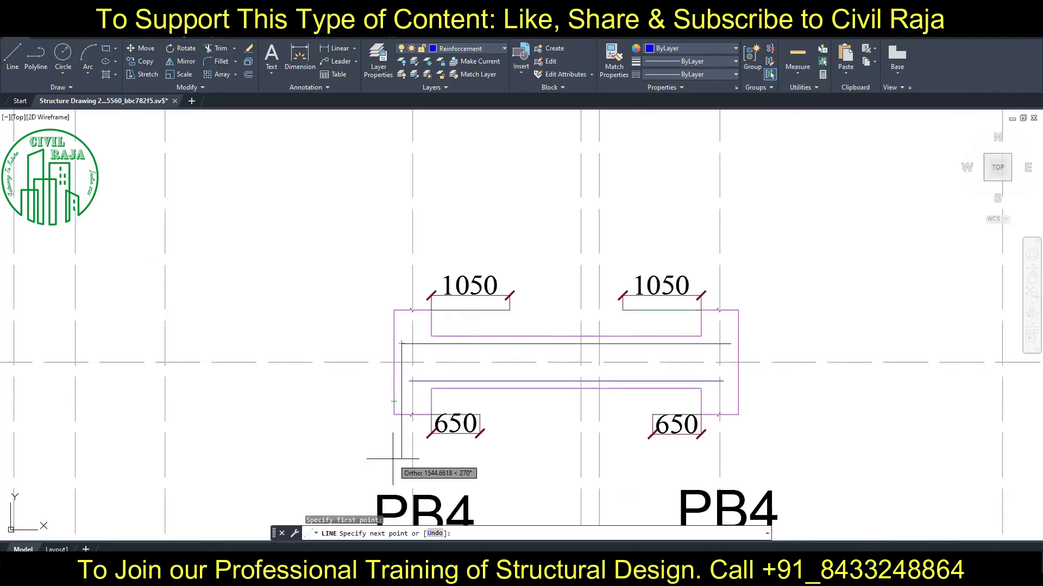
text(850)
key(Return)
key(Escape)
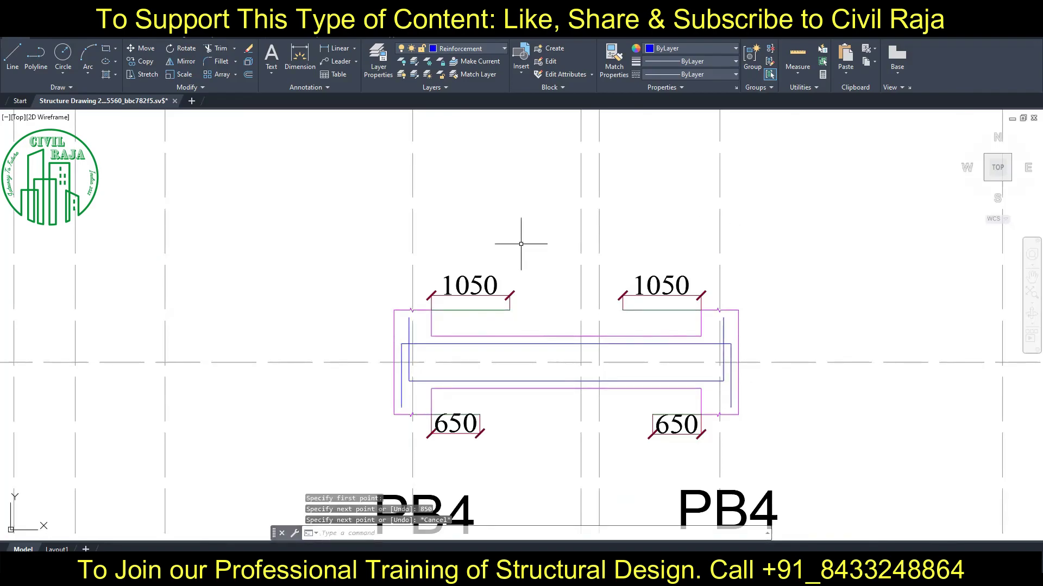
scroll(733, 184, down, 5)
scroll(372, 337, up, 4)
scroll(376, 335, up, 1)
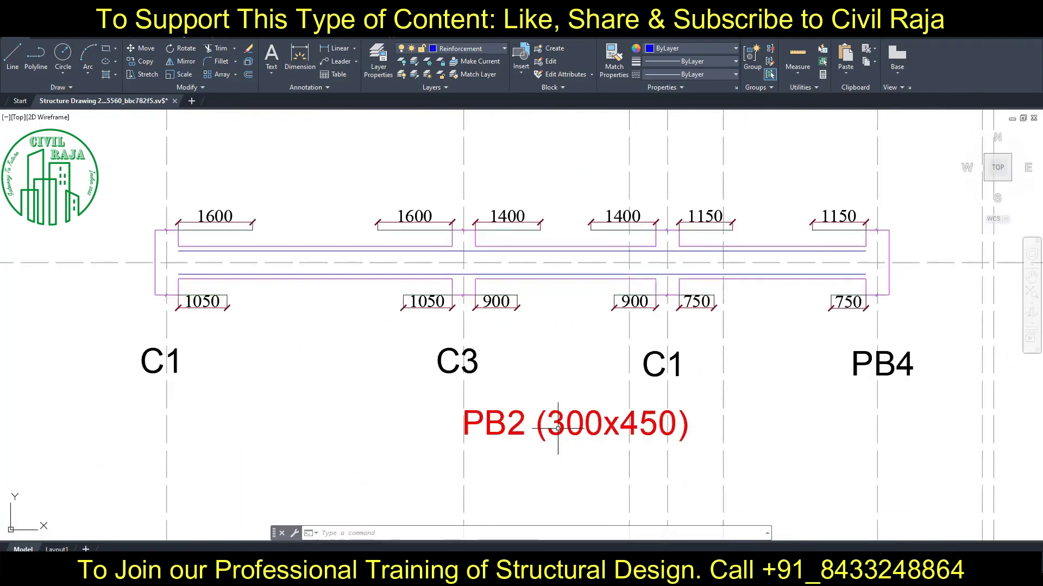
Copy PB2's three short bars 550 upward.
key(Return)
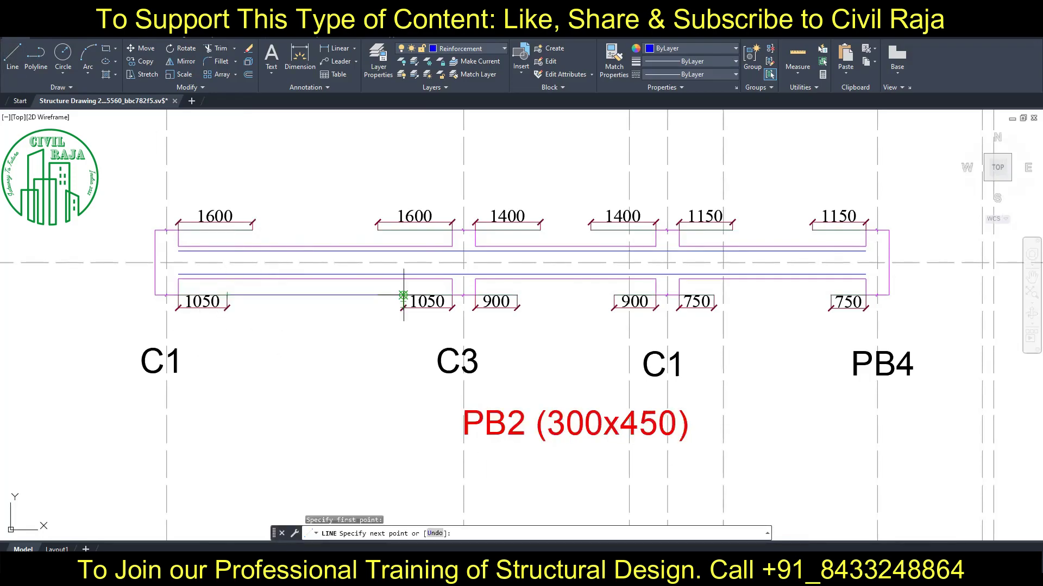
key(Escape)
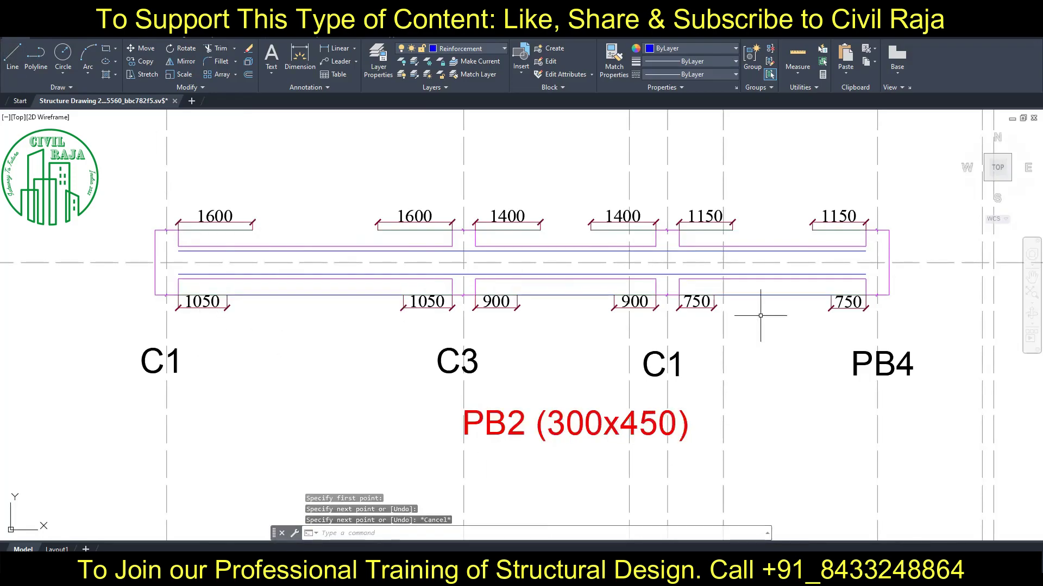
click(771, 296)
click(564, 296)
click(315, 296)
click(141, 61)
text(550)
key(Return)
key(Escape)
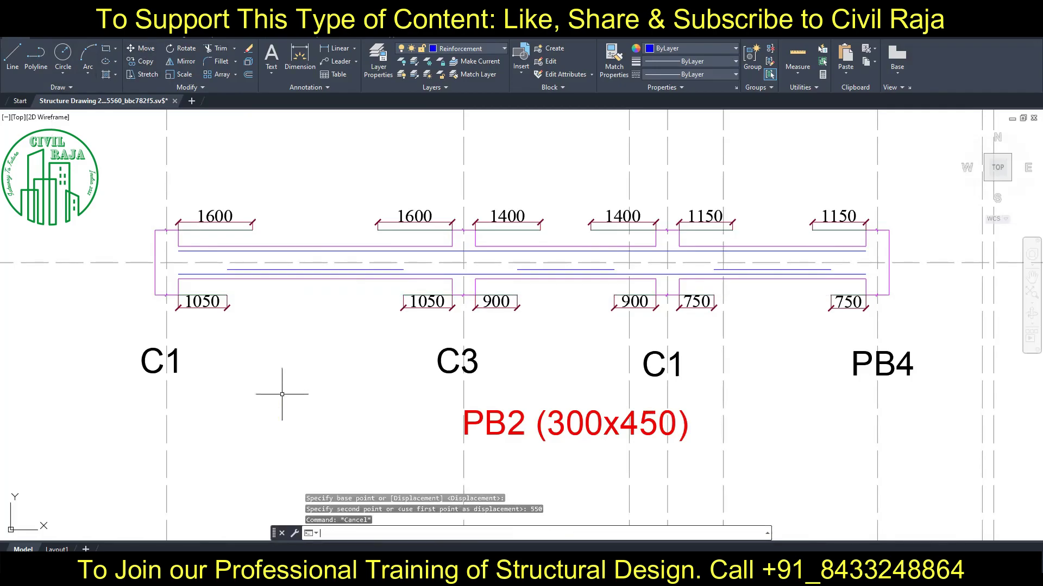
Copy the hooked end bars onto PB2's left end.
scroll(282, 395, down, 5)
middle_drag(282, 394, 413, 304)
scroll(447, 281, up, 10)
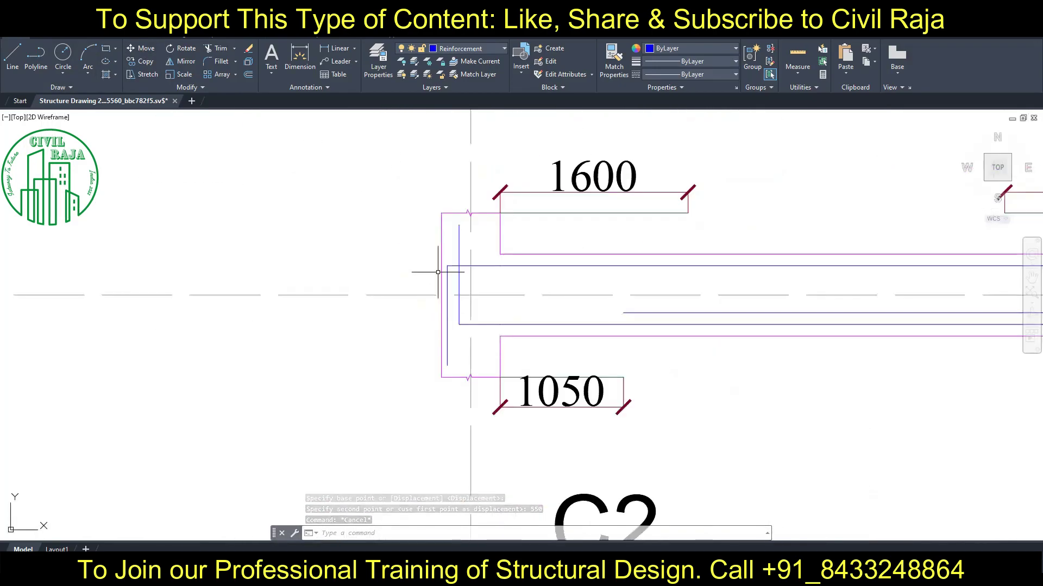
click(447, 281)
click(447, 330)
text(co)
key(Return)
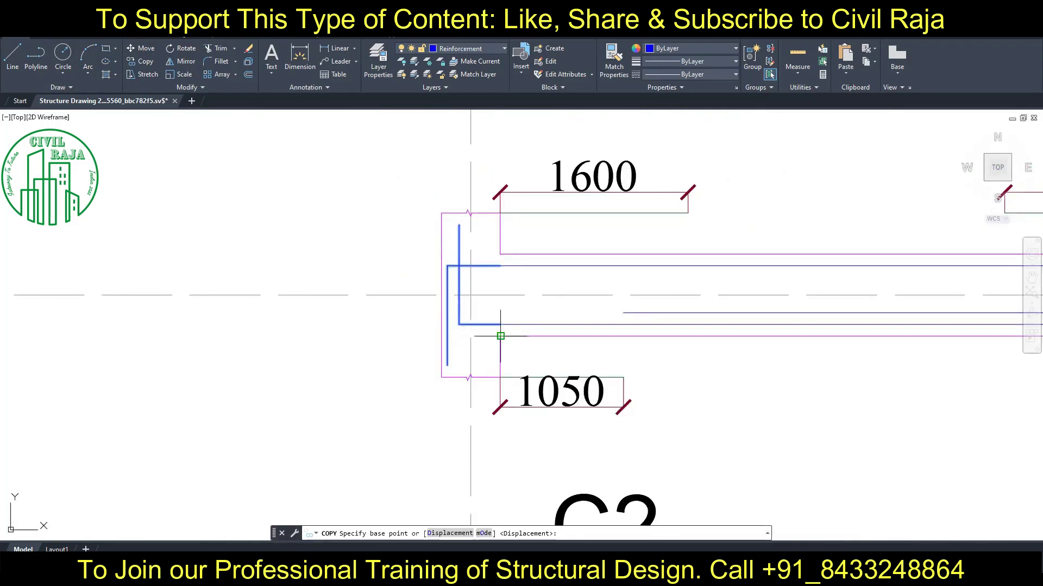
click(496, 333)
scroll(502, 303, down, 5)
scroll(519, 383, up, 5)
scroll(354, 274, down, 5)
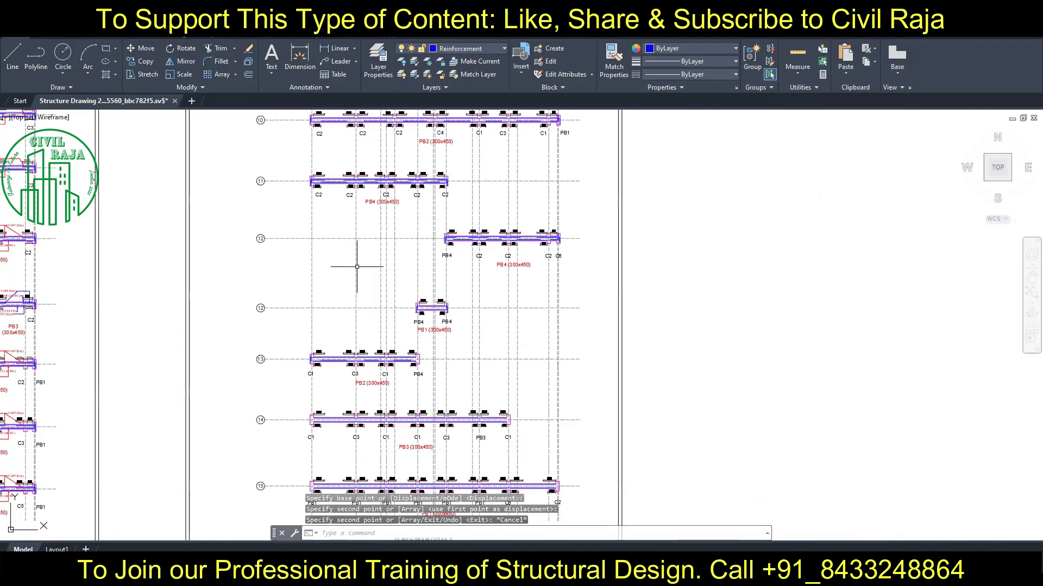
scroll(354, 275, up, 5)
scroll(450, 265, up, 3)
click(449, 265)
key(Escape)
Copy the hooked bars onto PB2's right end.
click(473, 285)
click(532, 228)
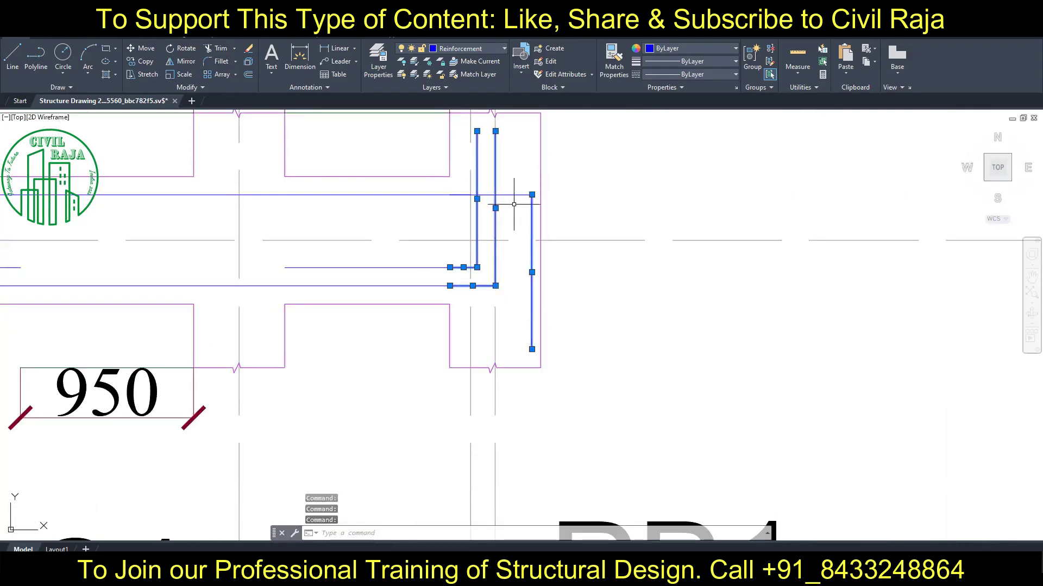
click(142, 61)
click(449, 286)
scroll(450, 293, down, 5)
scroll(467, 304, up, 4)
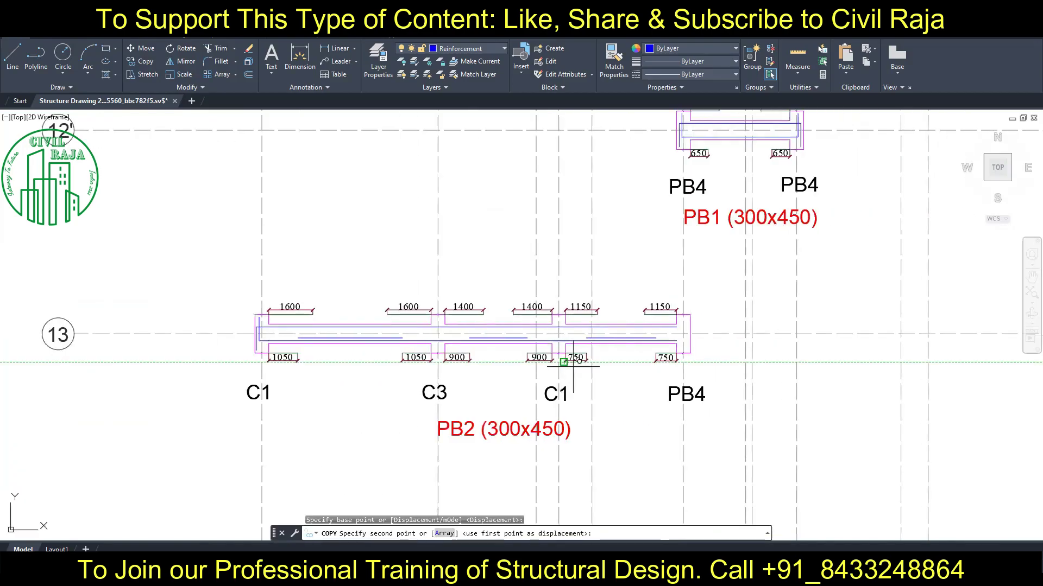
scroll(684, 336, up, 3)
click(684, 337)
key(Escape)
Delete the surplus bar at PB2's right end.
click(670, 309)
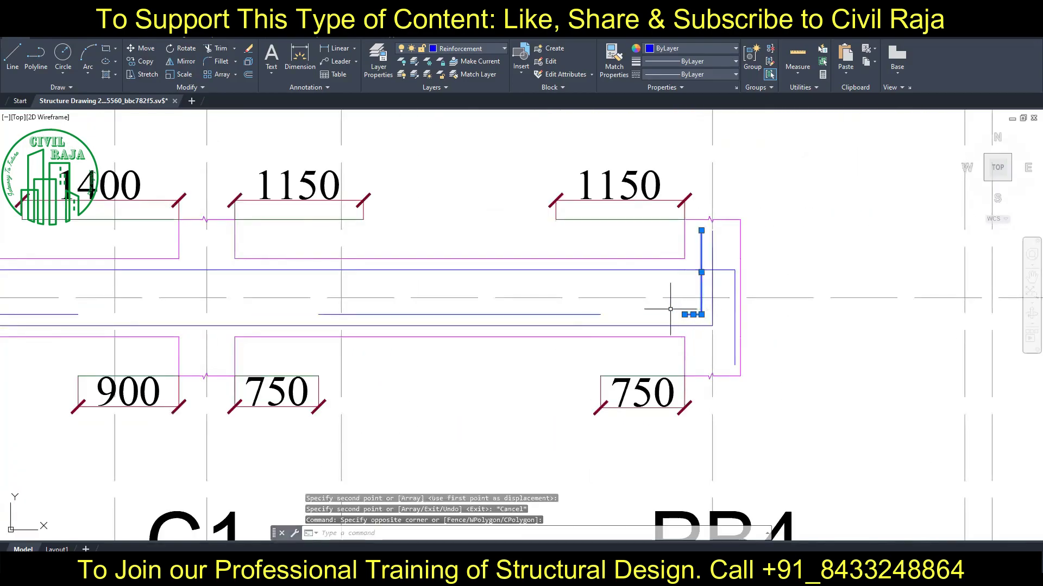
key(Delete)
key(Escape)
scroll(810, 337, down, 2)
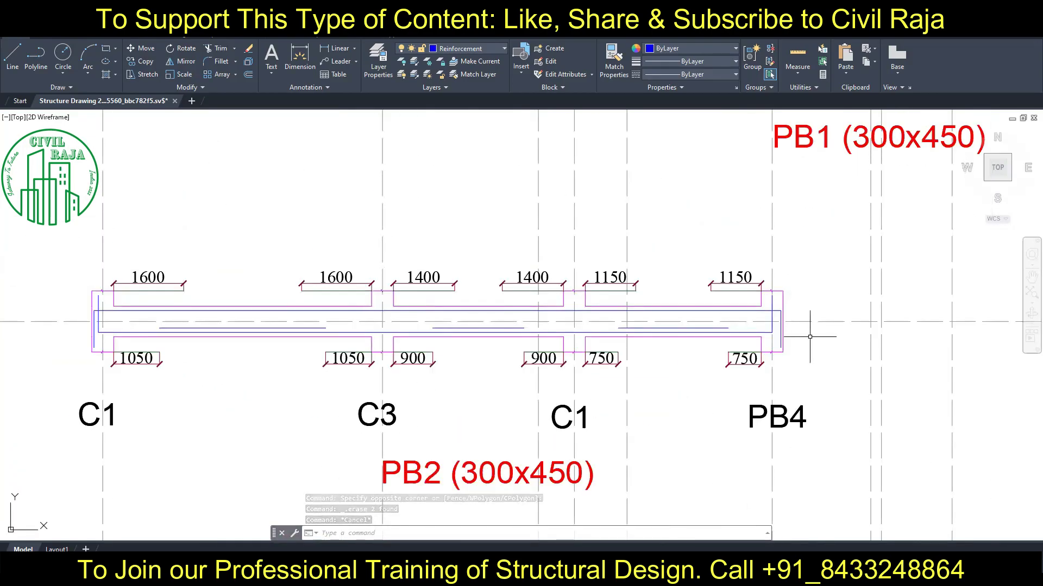
scroll(417, 279, down, 4)
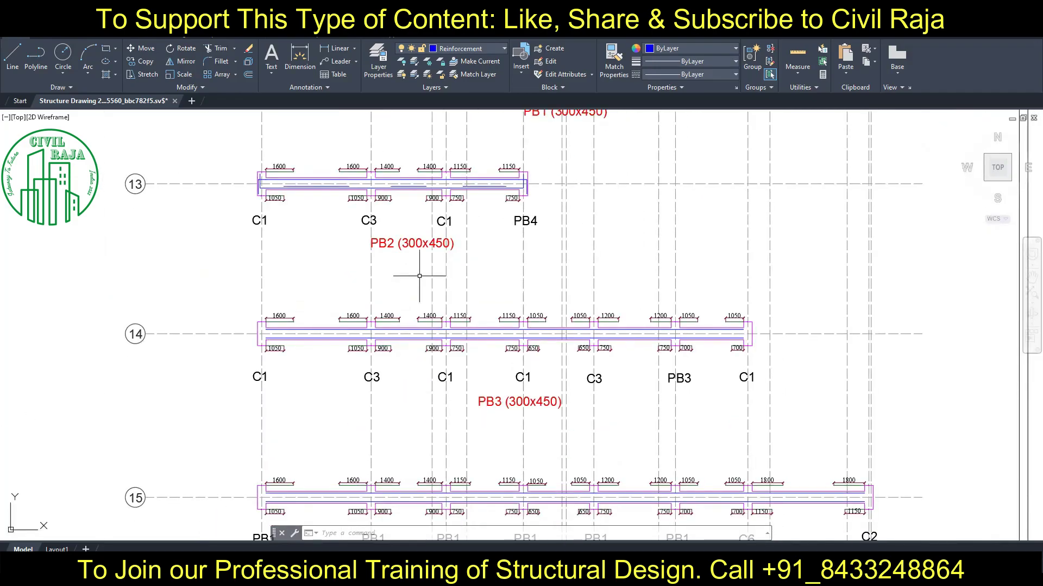
Copy the six short bars along beam PB3 a distance of 550.
scroll(307, 315, up, 2)
scroll(215, 329, up, 3)
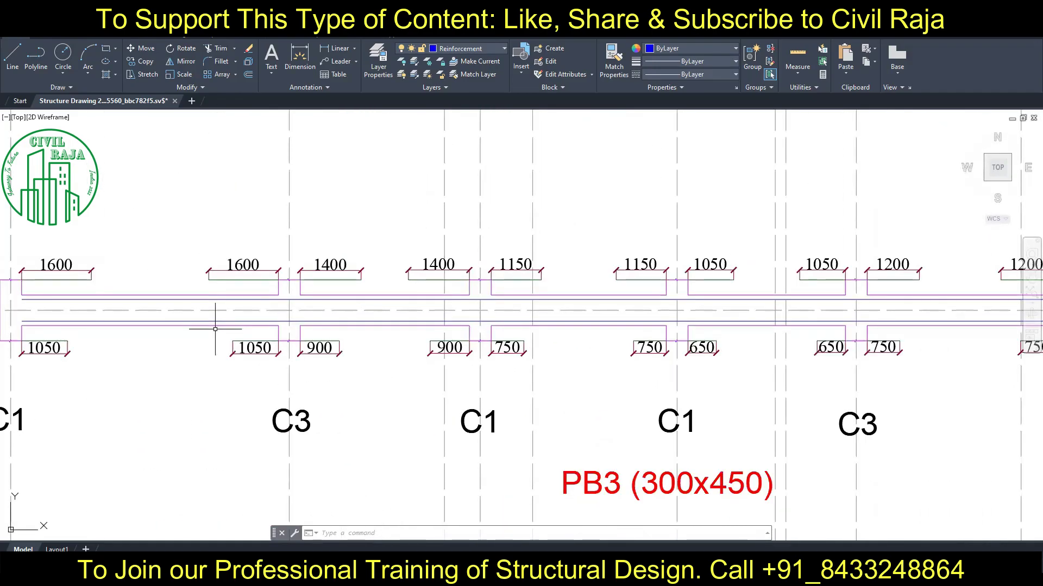
scroll(215, 329, down, 2)
click(232, 298)
click(287, 298)
click(354, 298)
click(402, 299)
click(480, 298)
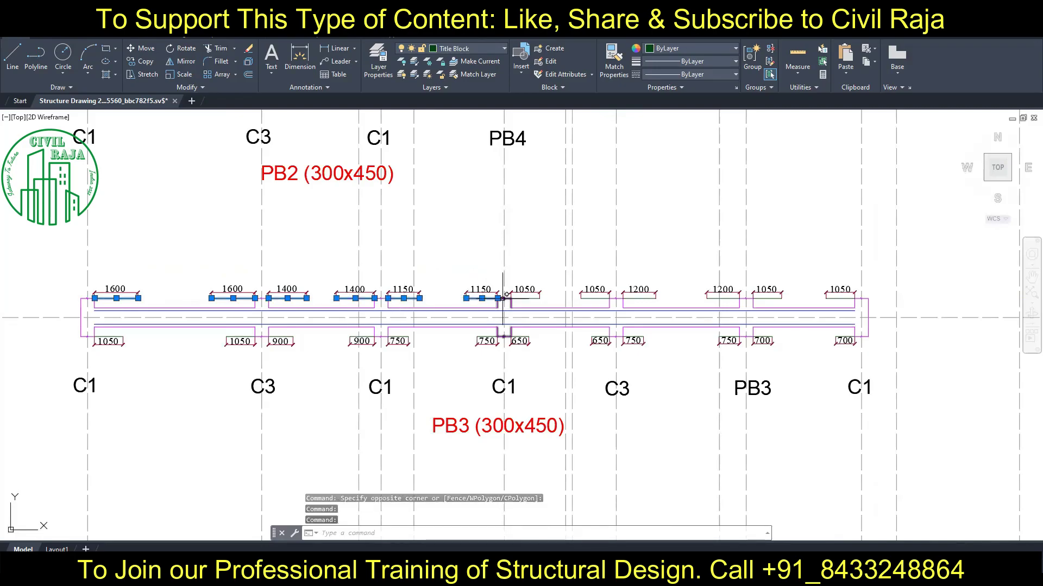
click(584, 299)
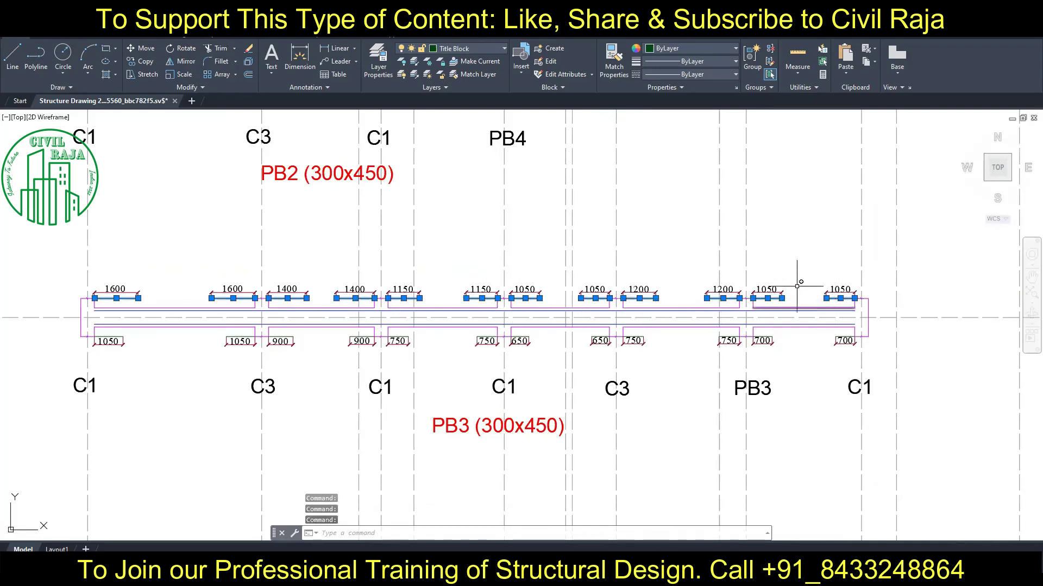
click(143, 60)
click(802, 165)
text(550)
key(Return)
key(Escape)
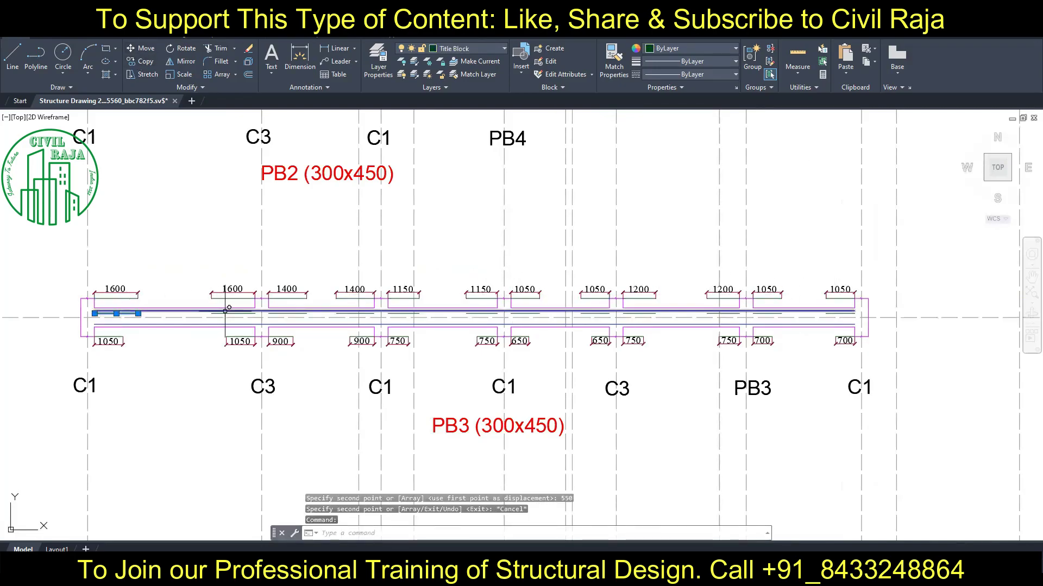
Put the eight copied bar pieces along PB3 on the Reinforcement layer.
click(231, 313)
click(287, 314)
click(356, 313)
click(405, 314)
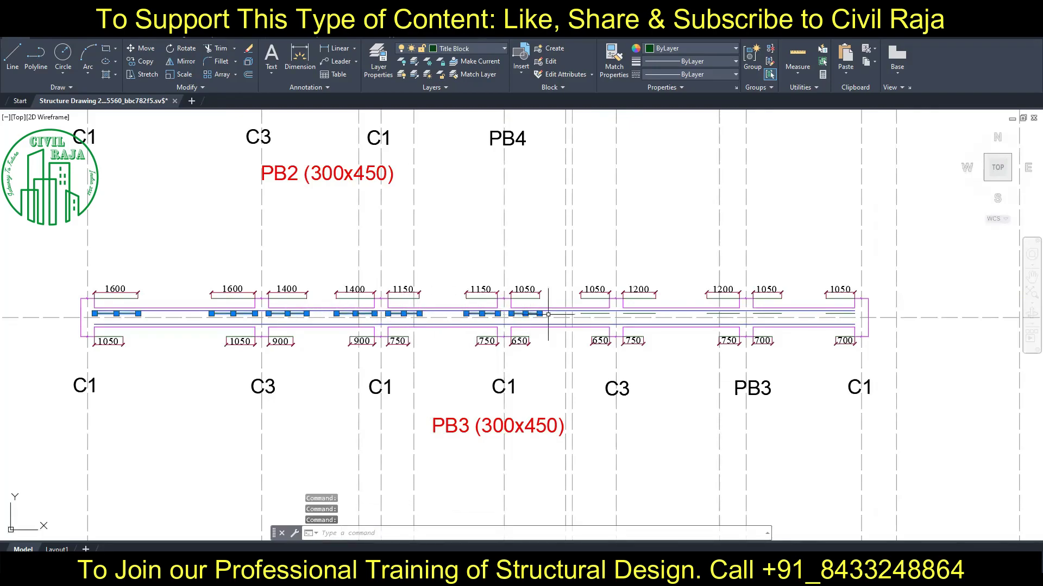
click(639, 313)
click(722, 314)
click(767, 313)
click(840, 313)
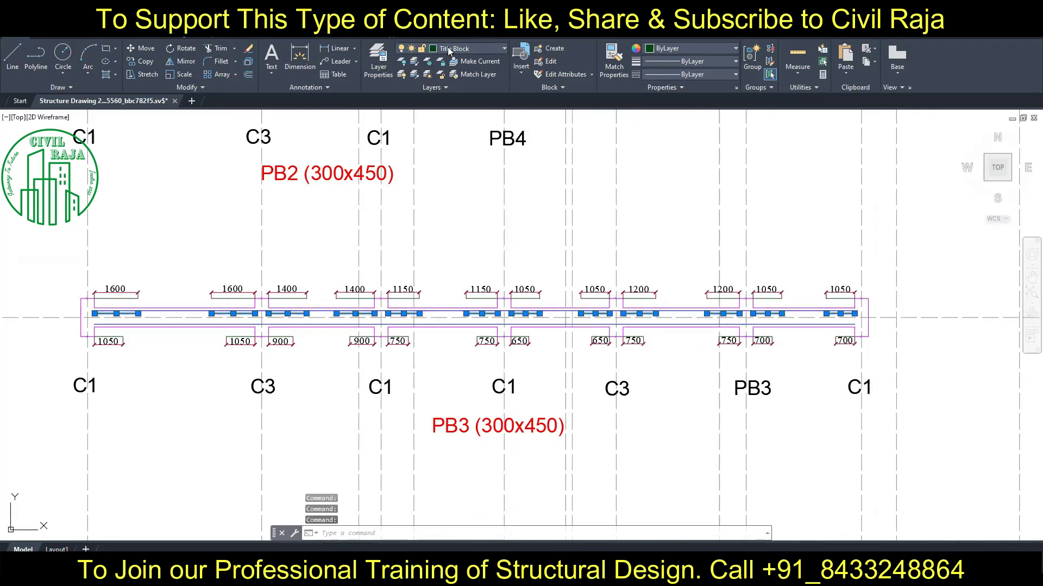
click(467, 49)
click(462, 215)
Join two bar lines near PB3 into one using the recent JOIN command.
right_click(272, 244)
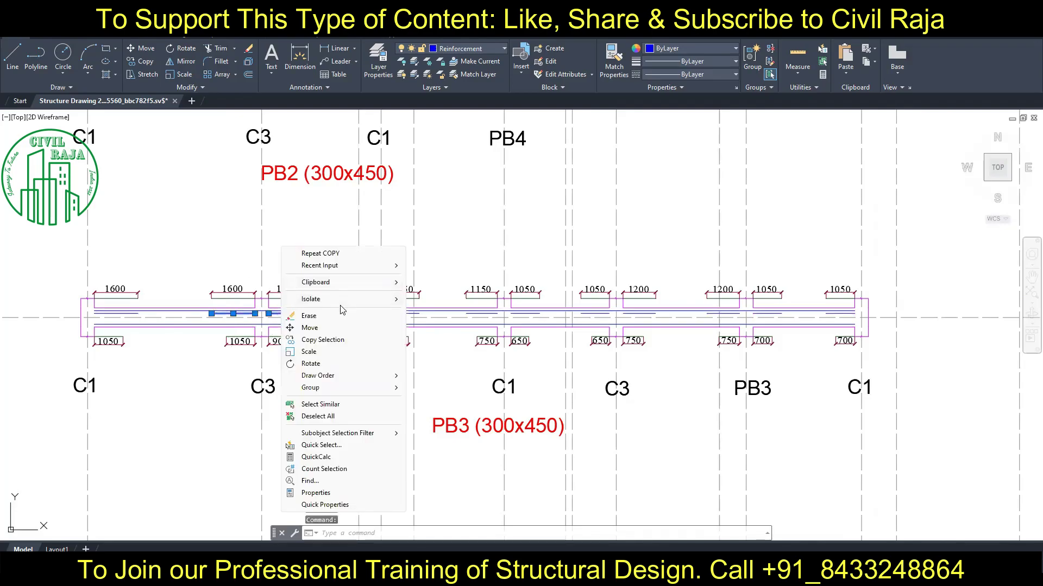
click(293, 263)
click(429, 315)
key(Escape)
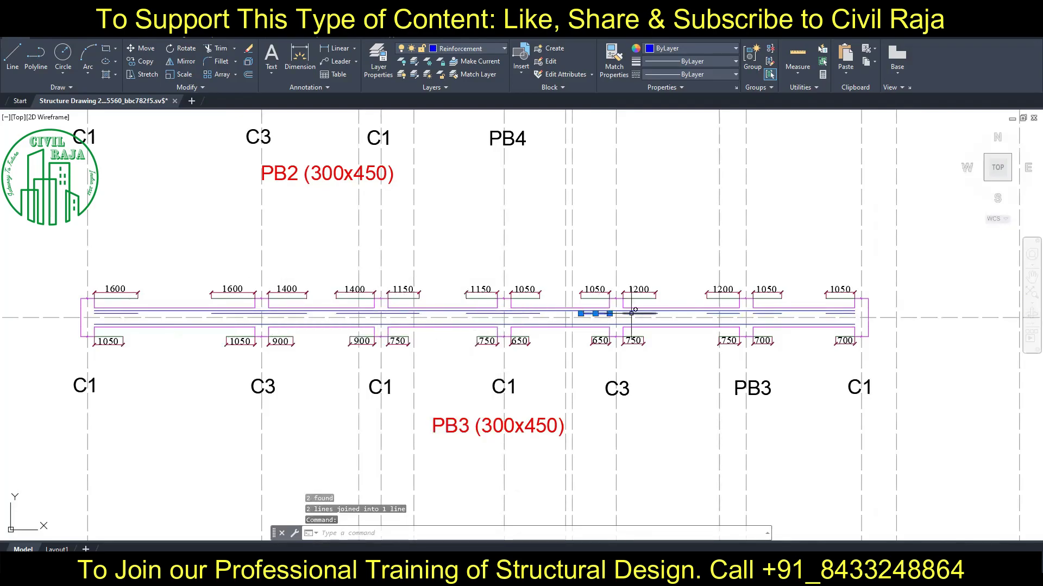
click(722, 314)
Draw new bottom bar line segments along the PB3 bays.
click(12, 55)
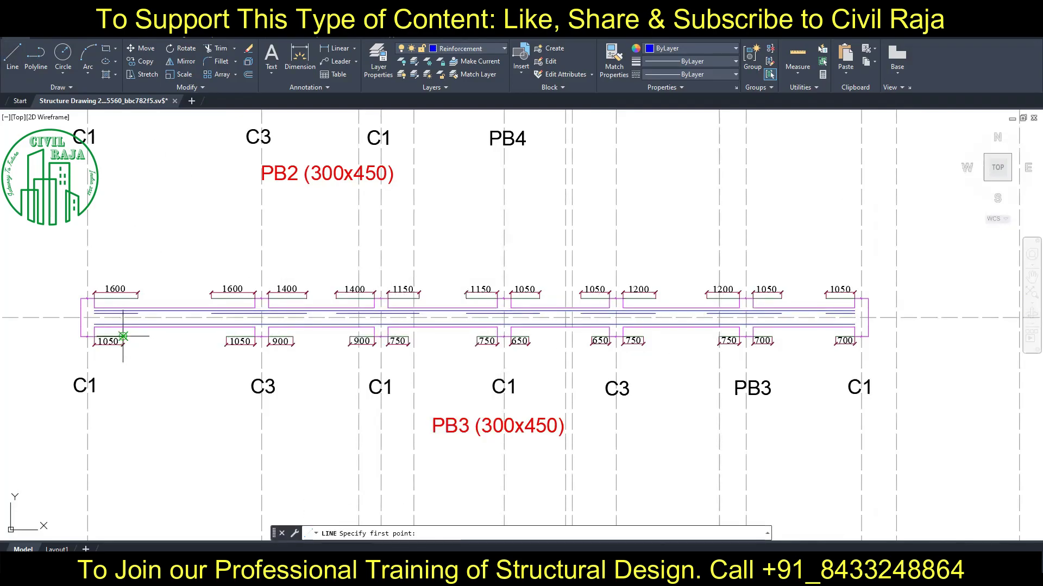
click(94, 336)
click(255, 337)
key(Escape)
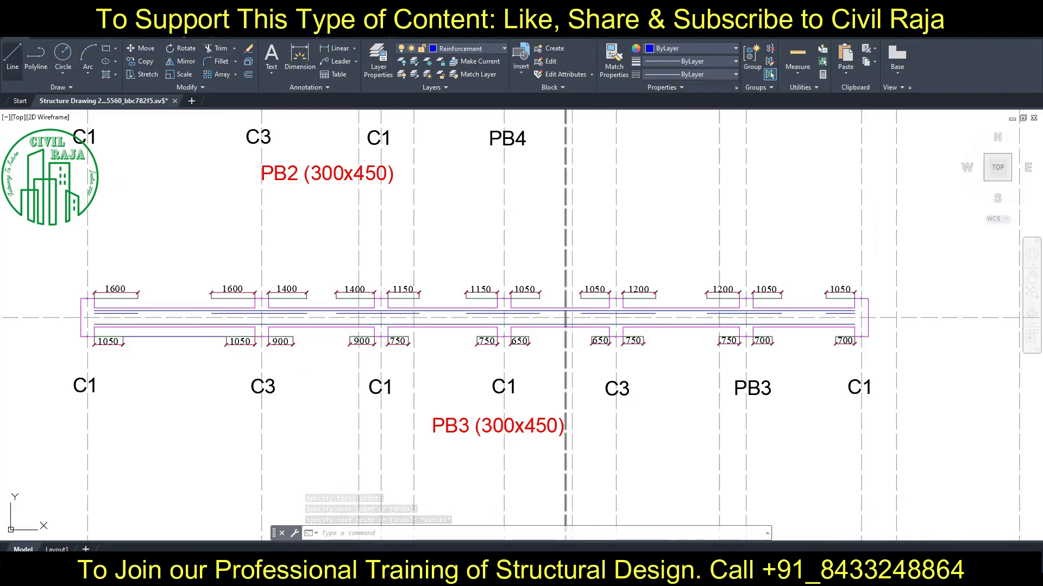
click(12, 54)
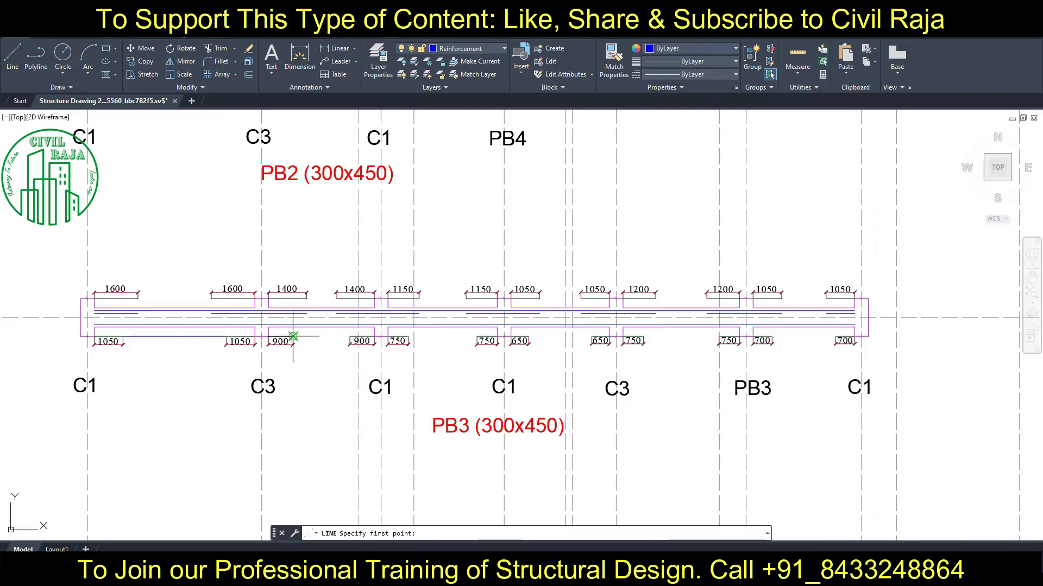
click(292, 337)
click(511, 337)
key(Escape)
key(space)
click(529, 337)
click(591, 336)
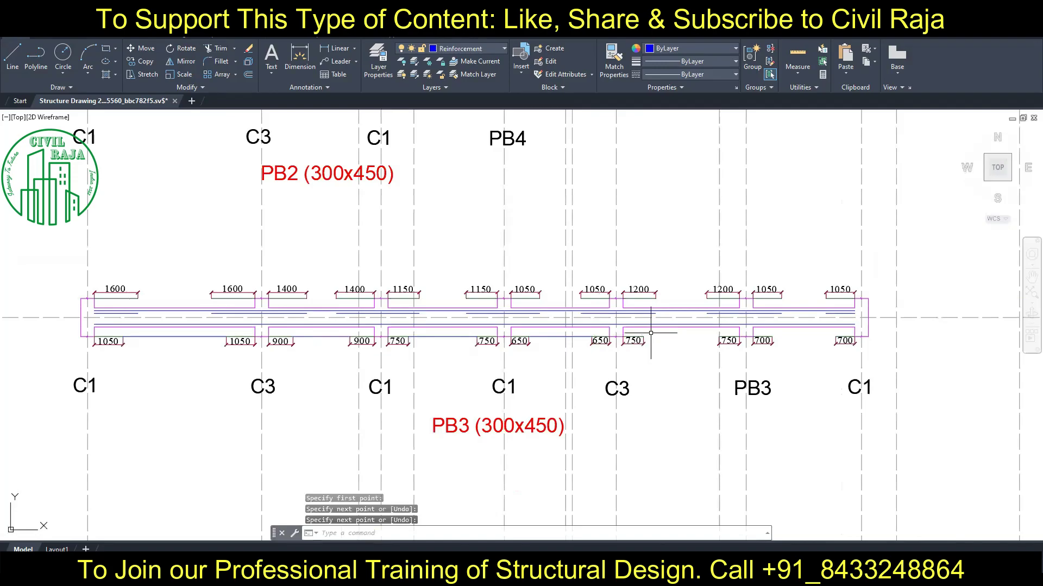
key(Return)
Move the four new bottom bar segments 550 units up.
click(782, 336)
click(681, 337)
click(560, 337)
click(443, 337)
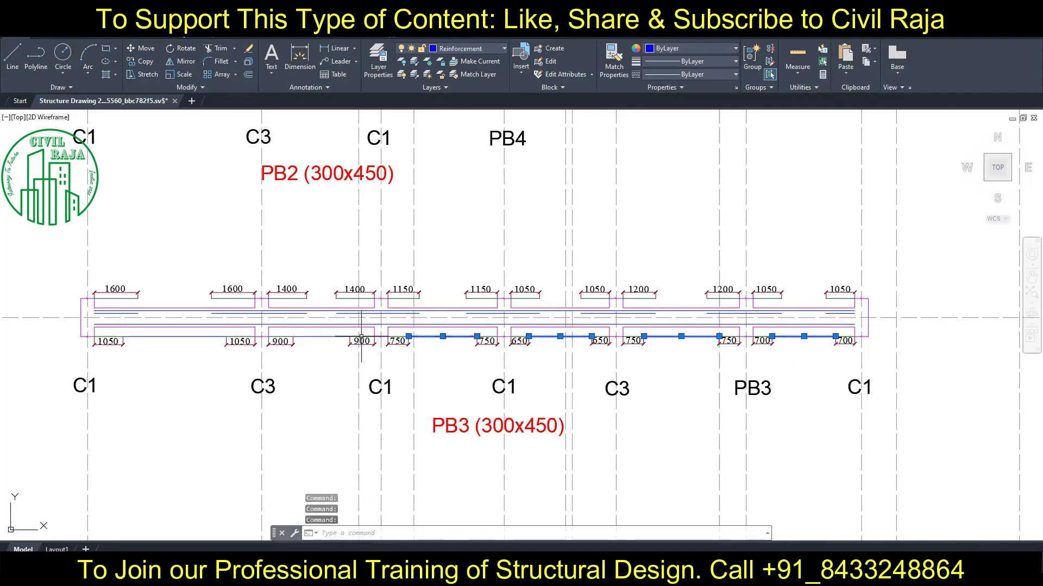
right_click(202, 337)
click(221, 182)
click(182, 434)
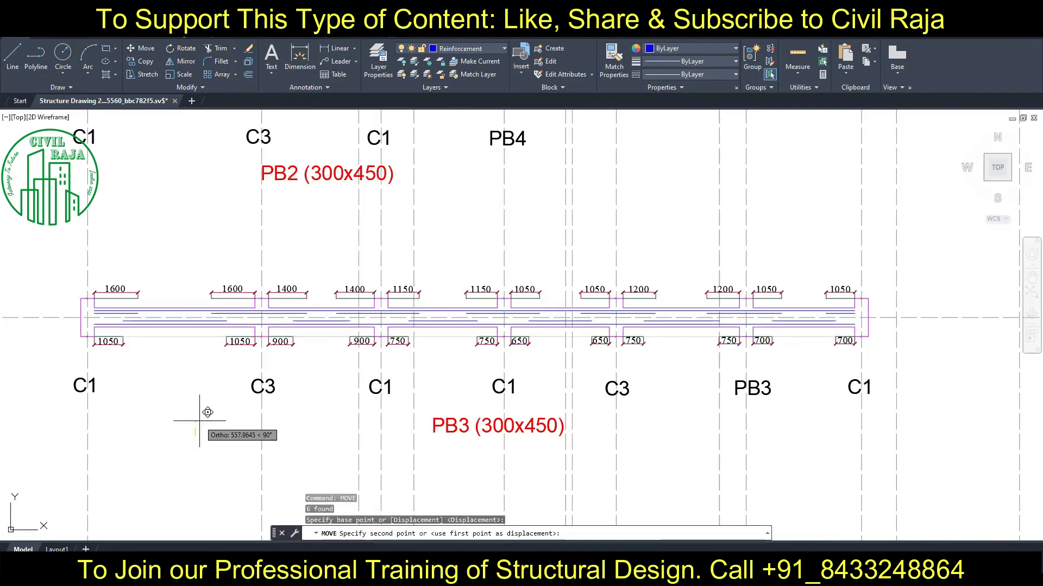
text(550)
key(Return)
Copy the two vertical hook bars at the C4 end to the C1 beam's left end.
scroll(427, 478, down, 3)
scroll(482, 426, down, 2)
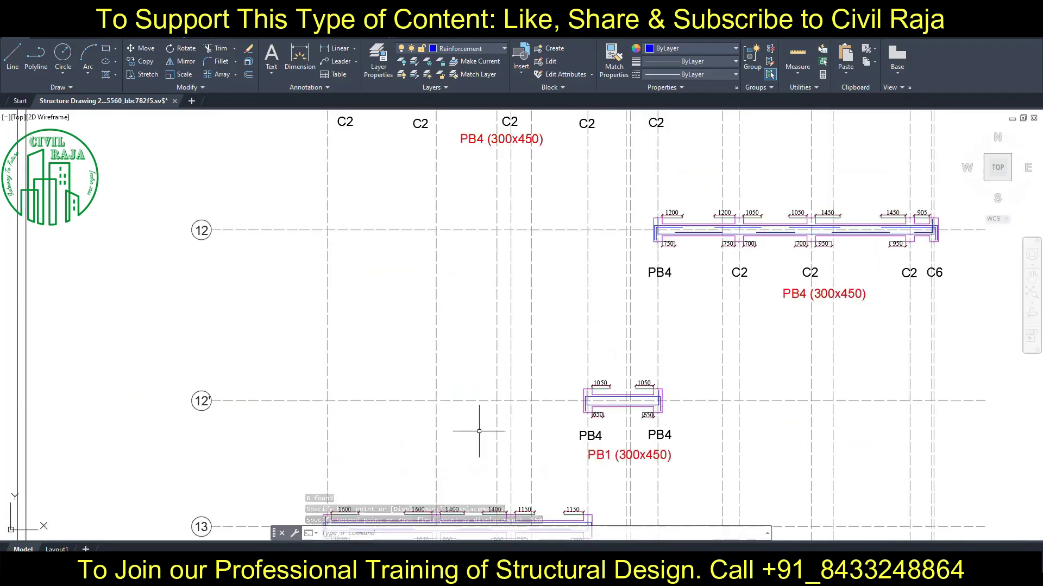
scroll(482, 380, down, 2)
scroll(485, 264, up, 10)
click(464, 311)
click(453, 304)
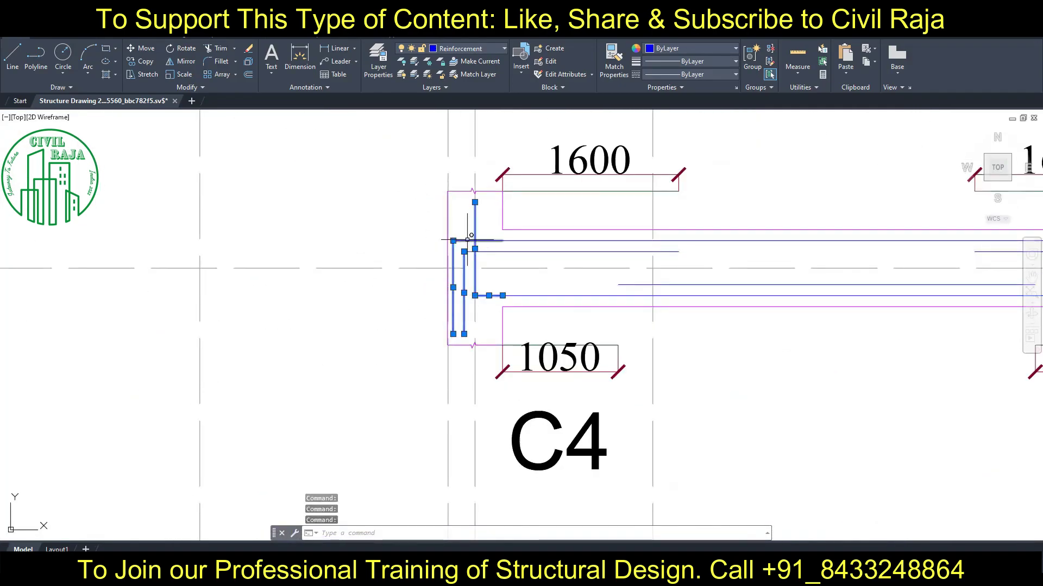
click(141, 61)
click(500, 302)
scroll(500, 301, down, 5)
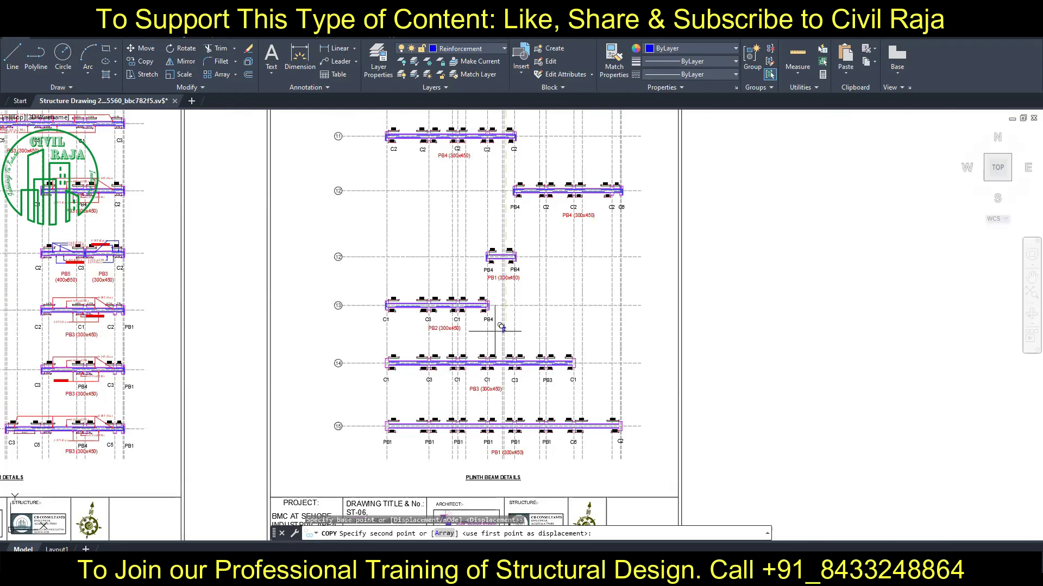
scroll(315, 266, up, 5)
click(315, 254)
key(Escape)
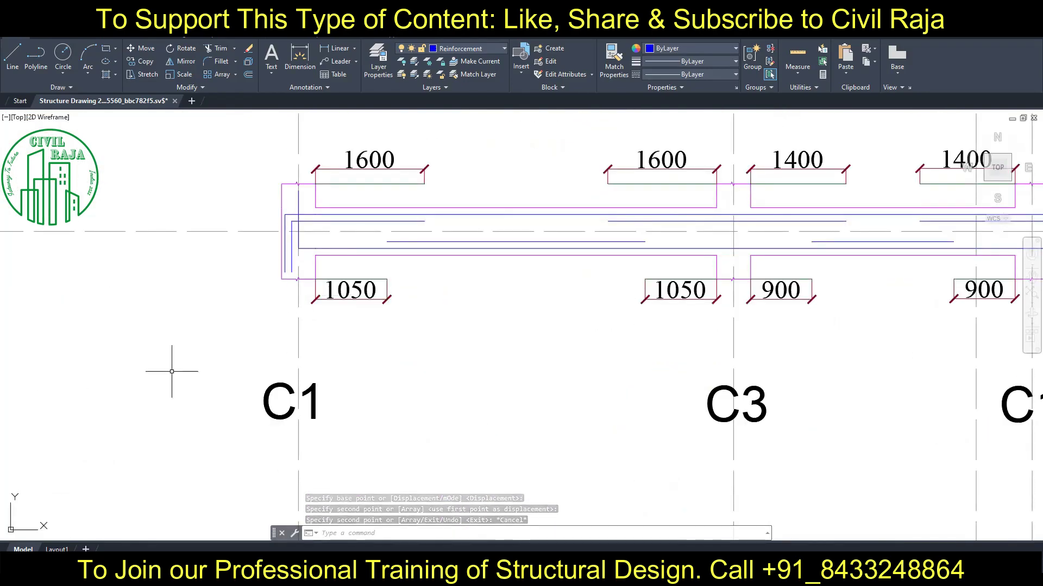
Copy the hooked bar ends near PB1 to the right end of row 14's beam.
scroll(768, 396, down, 5)
scroll(652, 414, down, 3)
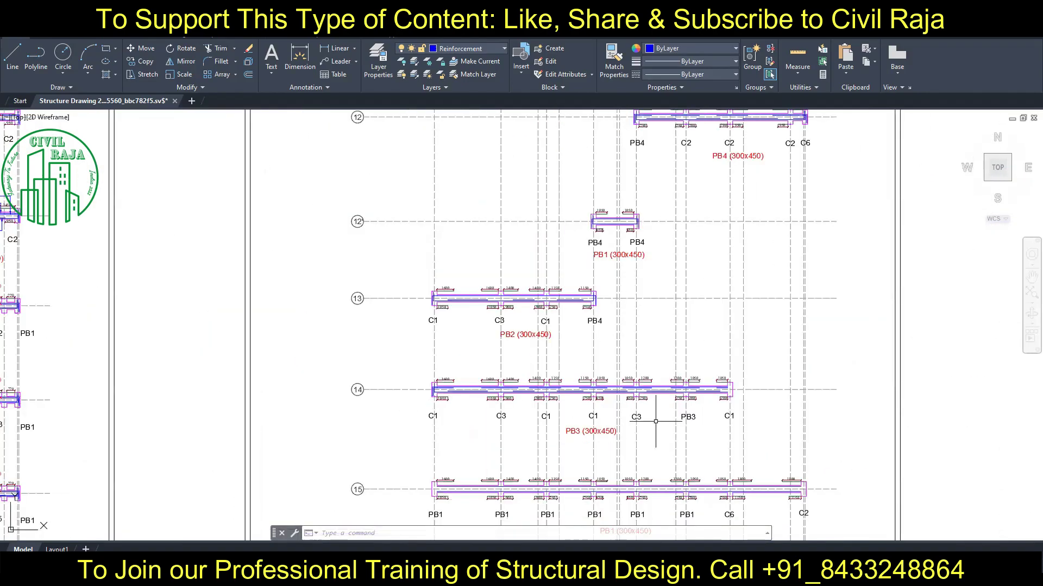
middle_drag(651, 414, 667, 248)
scroll(667, 247, up, 3)
scroll(668, 248, up, 5)
scroll(700, 277, up, 2)
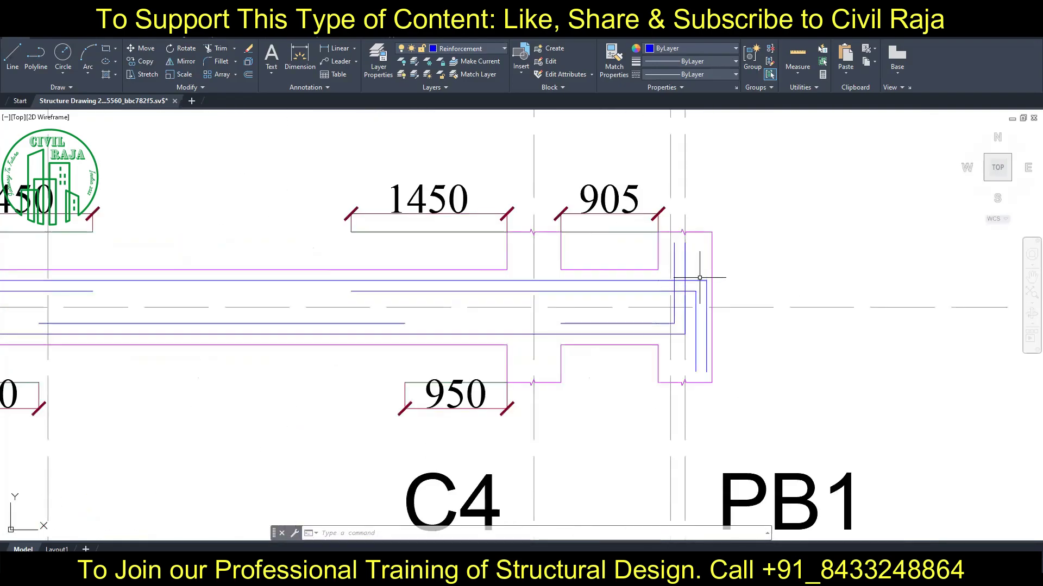
click(688, 274)
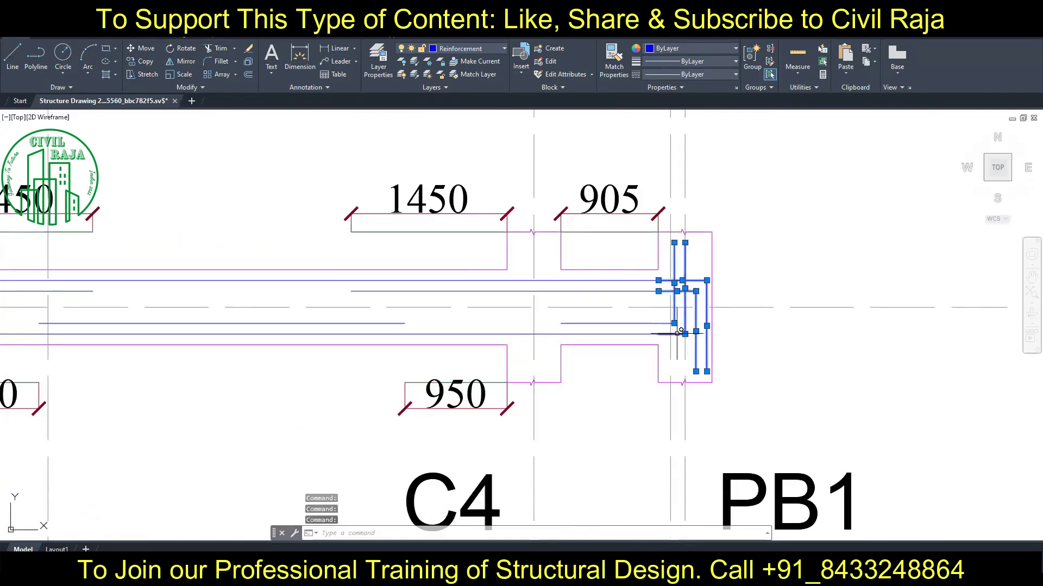
click(141, 61)
click(658, 351)
scroll(658, 326, down, 6)
scroll(661, 333, down, 1)
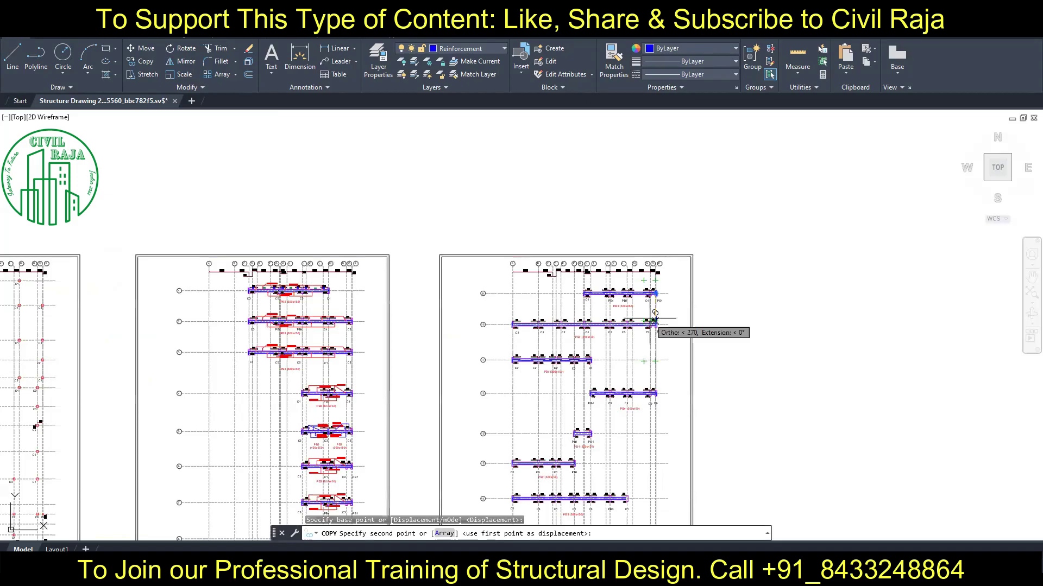
scroll(663, 481, up, 3)
scroll(666, 300, up, 2)
scroll(597, 372, up, 5)
click(678, 354)
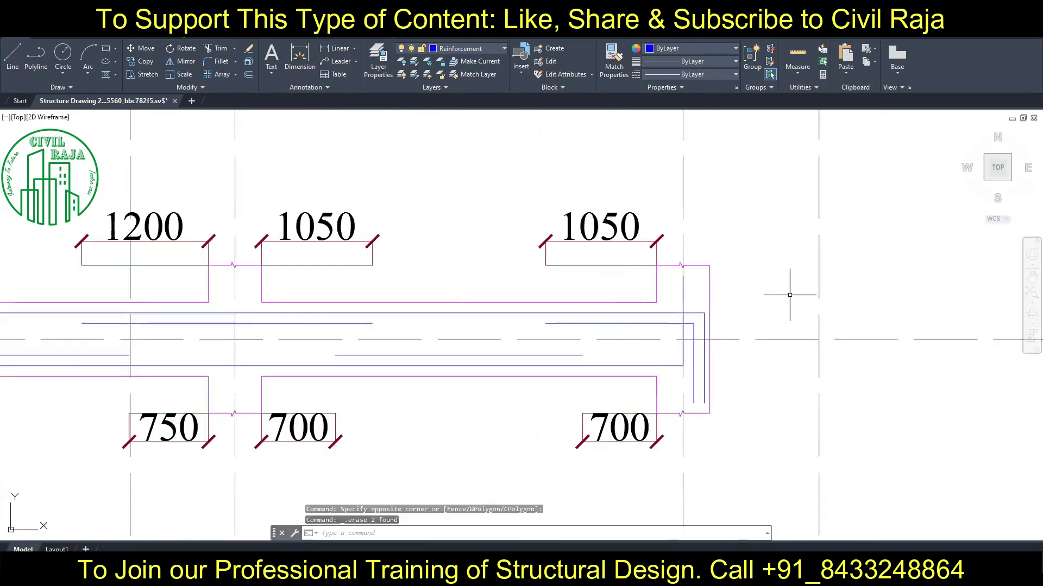
scroll(796, 291, down, 5)
scroll(535, 400, down, 2)
Draw a vertical hook leg at the PB1 beam's left bar end.
middle_drag(553, 378, 589, 210)
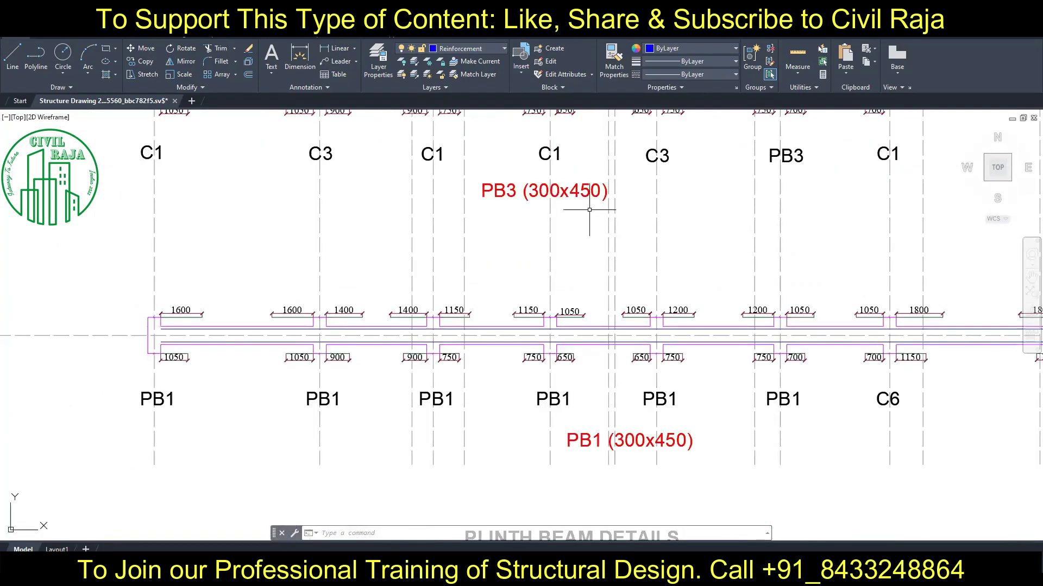
scroll(162, 313, up, 6)
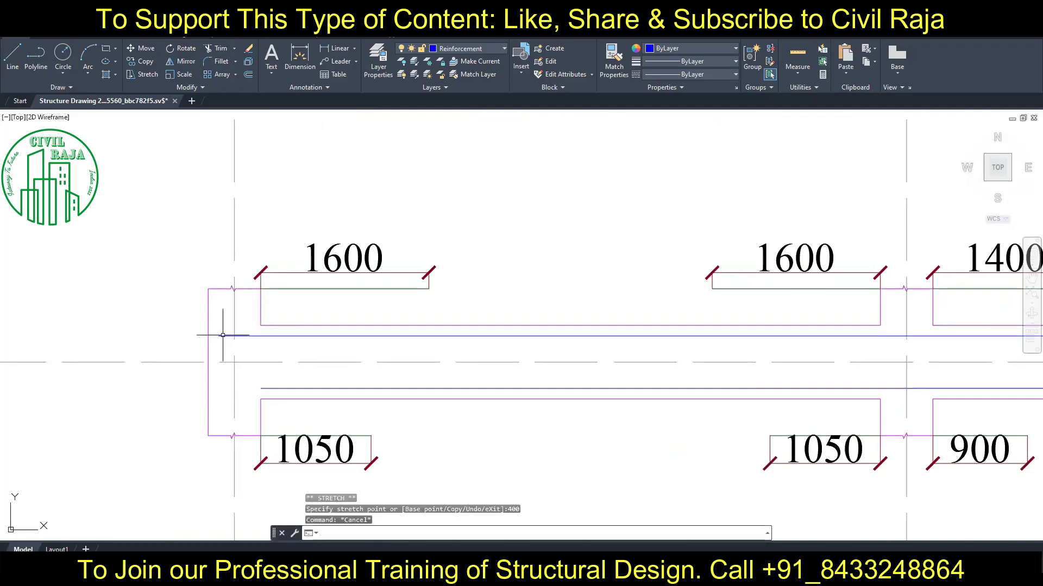
click(13, 55)
click(219, 336)
click(219, 425)
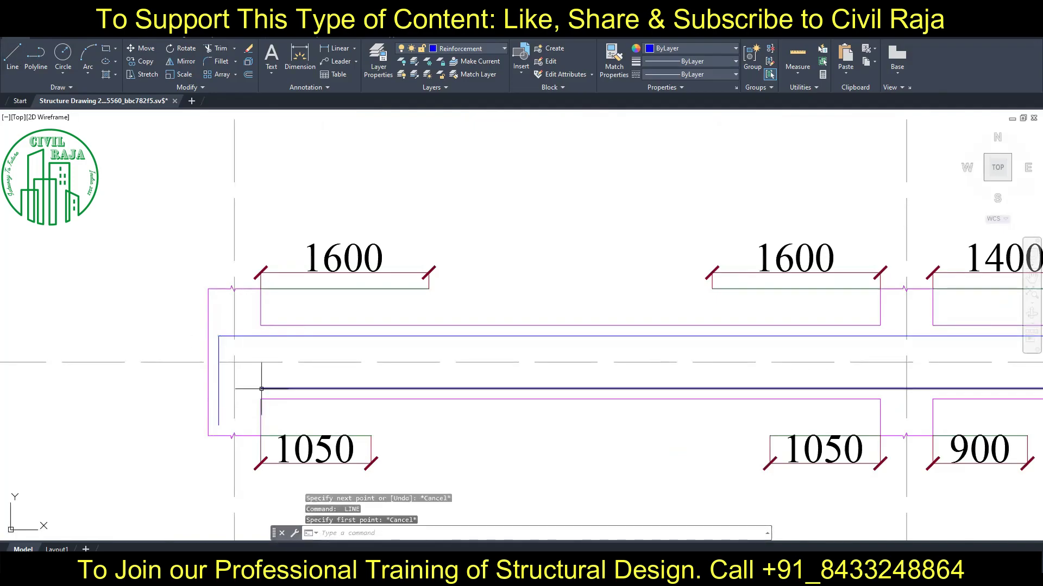
key(Return)
double_click(228, 388)
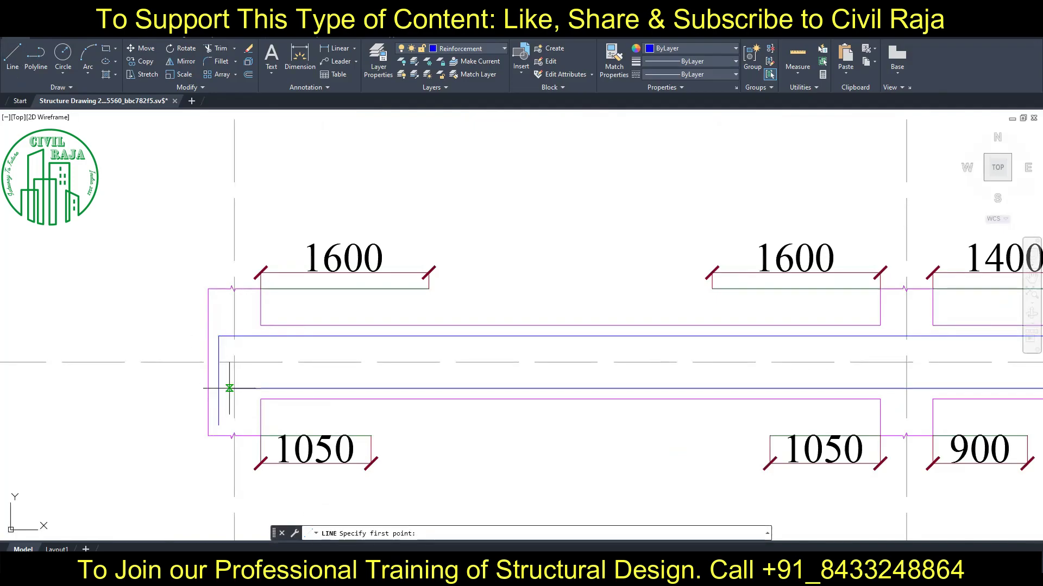
scroll(229, 388, down, 5)
scroll(548, 321, up, 5)
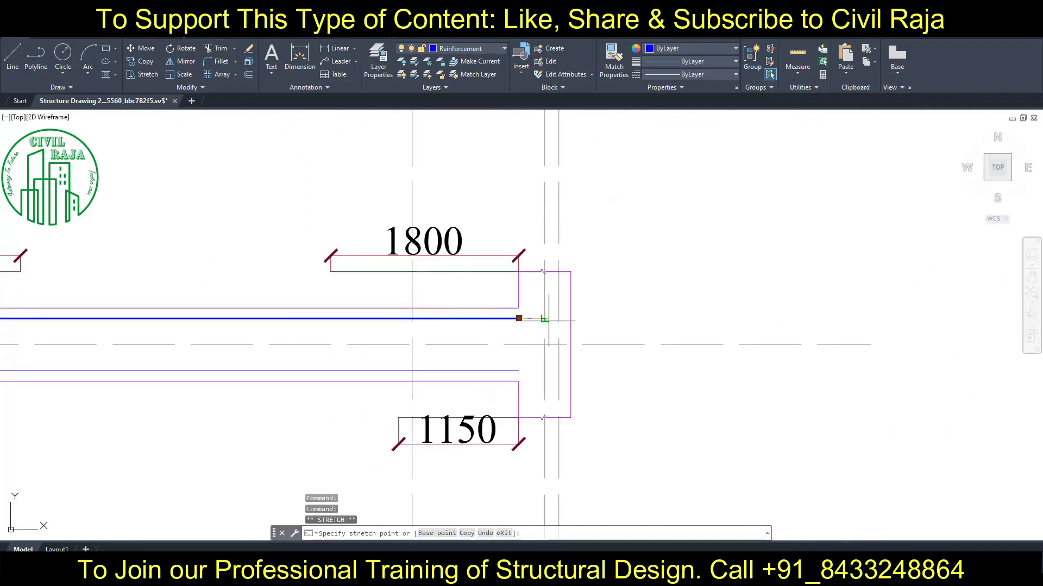
key(Escape)
Draw the right-end hook at C2 with a downward leg and 300 return.
click(13, 55)
click(560, 318)
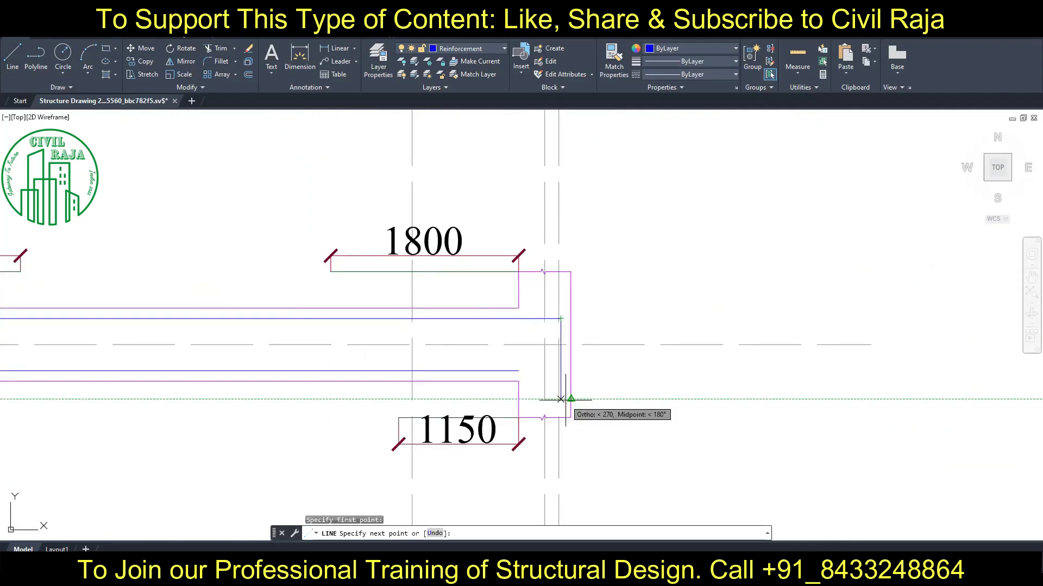
click(560, 408)
text(300)
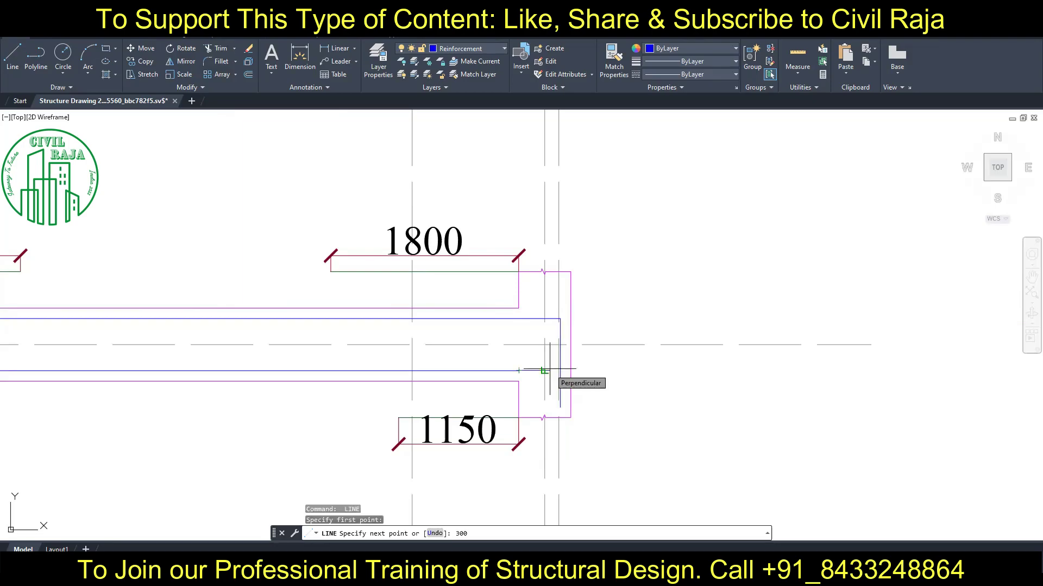
key(Return)
key(Escape)
scroll(559, 205, down, 10)
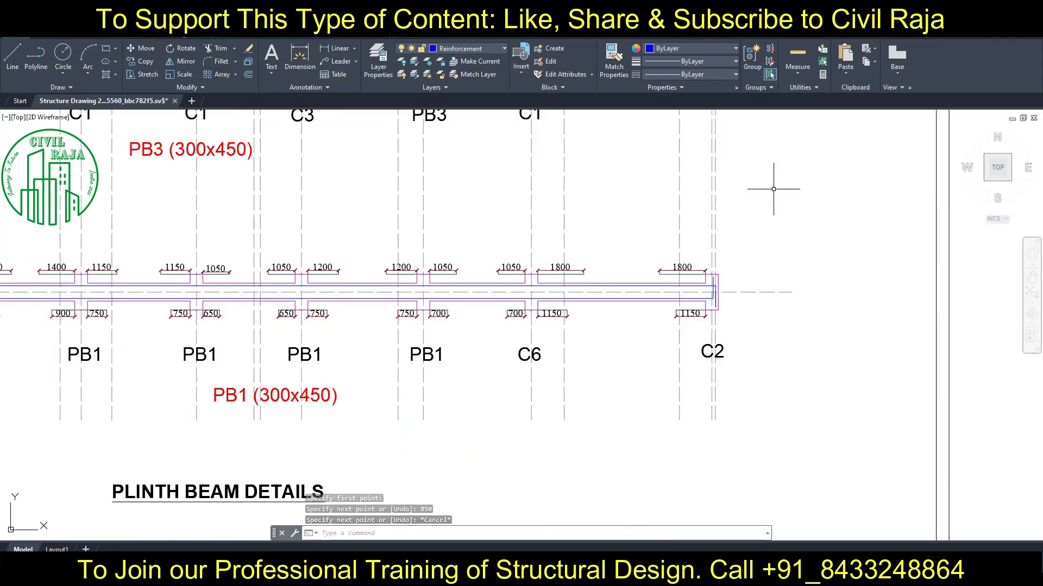
scroll(246, 253, up, 3)
middle_drag(279, 210, 328, 507)
middle_drag(410, 233, 403, 322)
scroll(403, 322, down, 5)
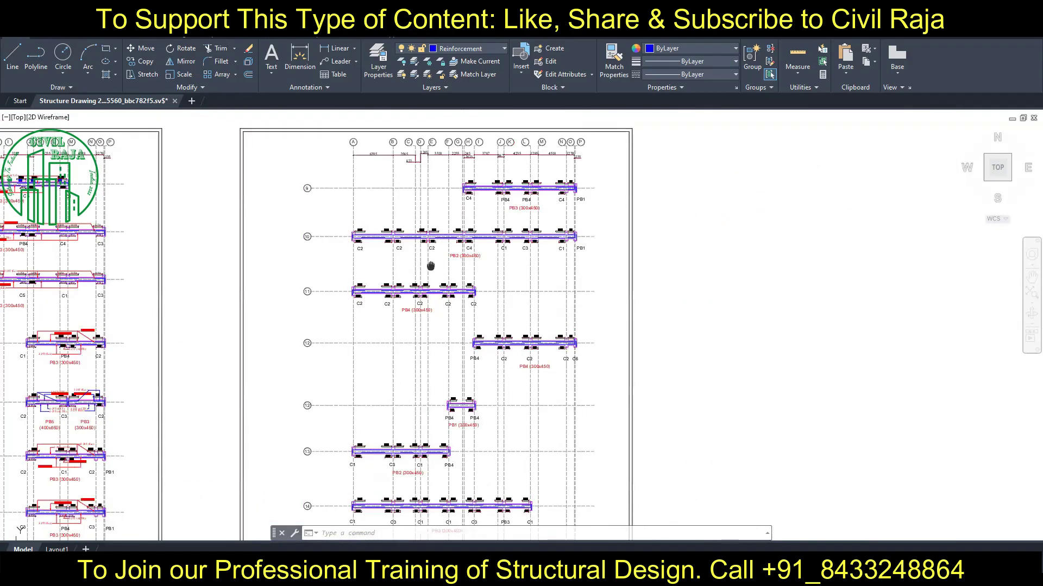
scroll(428, 262, up, 2)
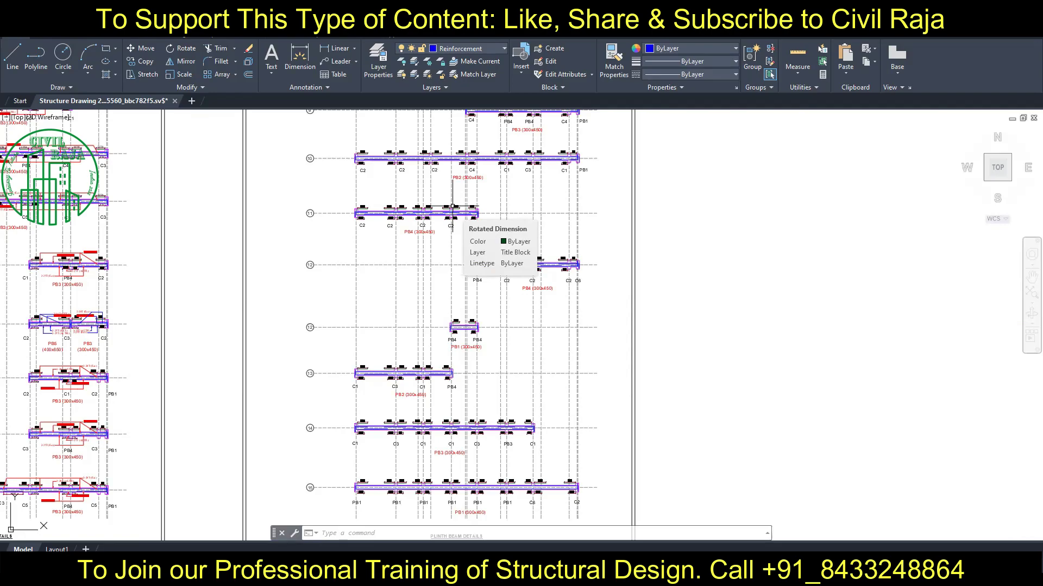
Start a leader arrow on PB3's top bar, then cancel the unfinished attempt.
scroll(452, 207, up, 5)
scroll(451, 199, up, 2)
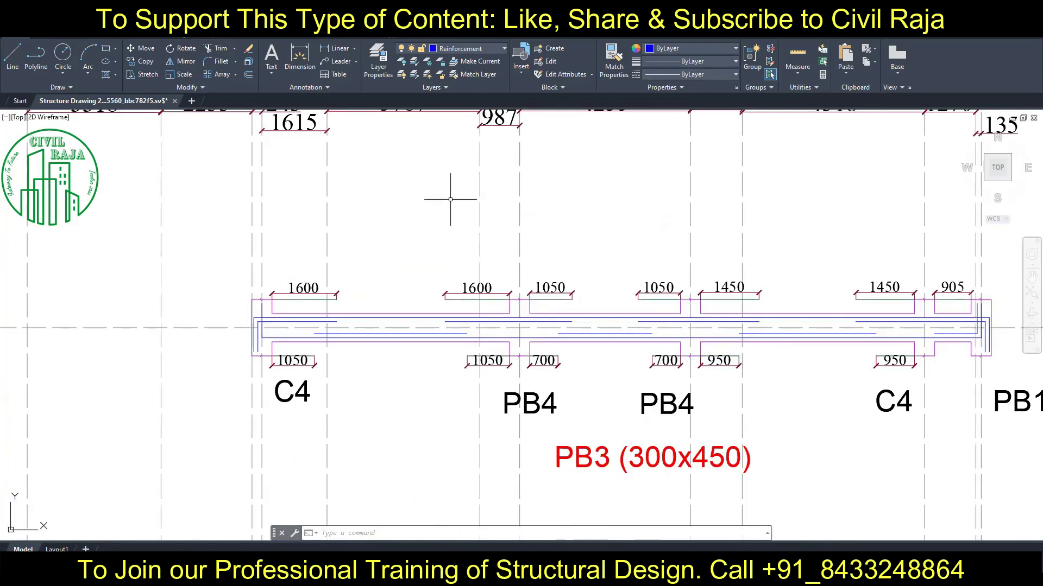
click(336, 60)
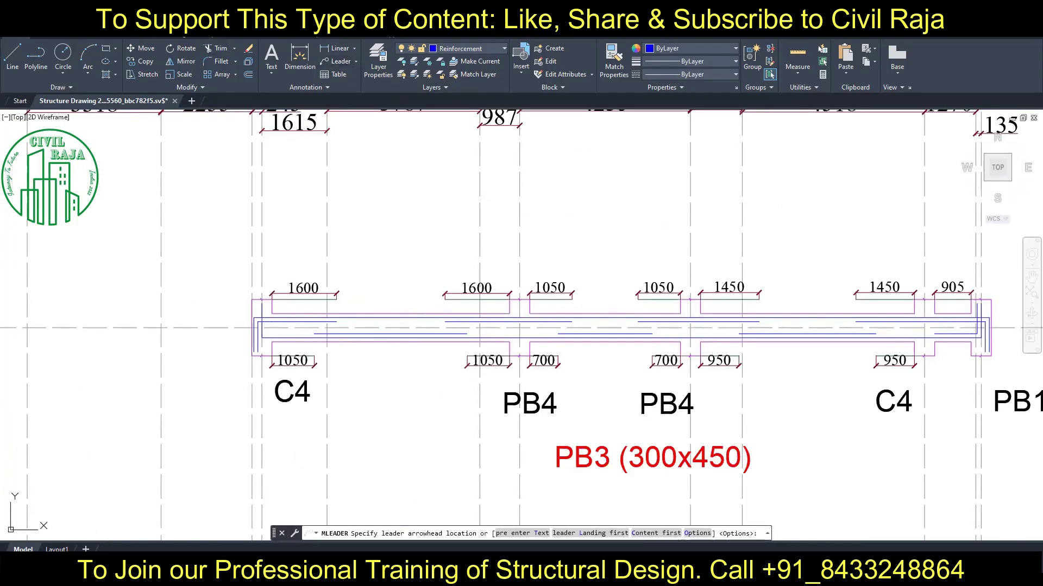
click(324, 323)
key(Escape)
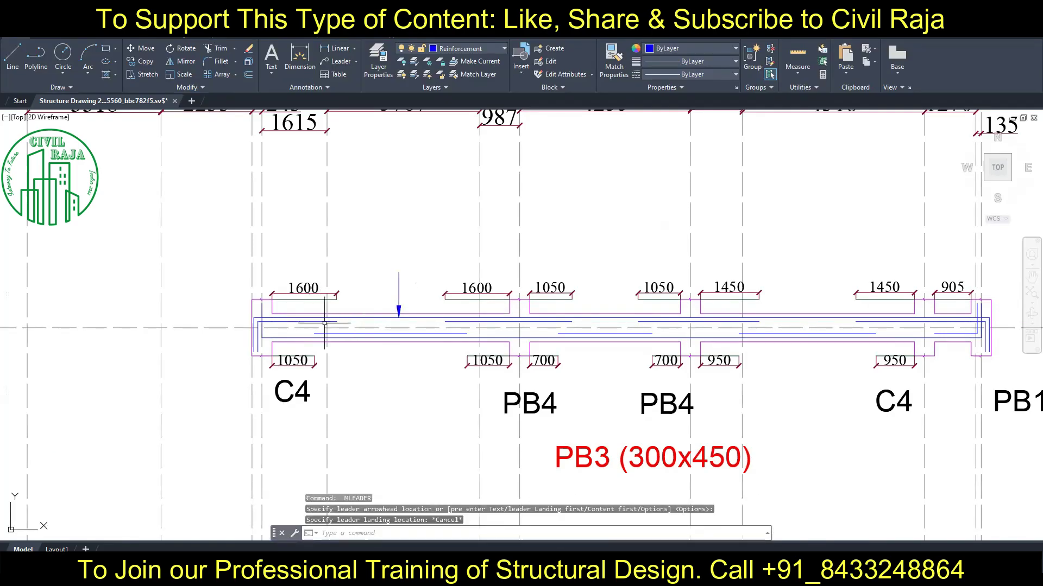
key(Return)
scroll(324, 323, up, 3)
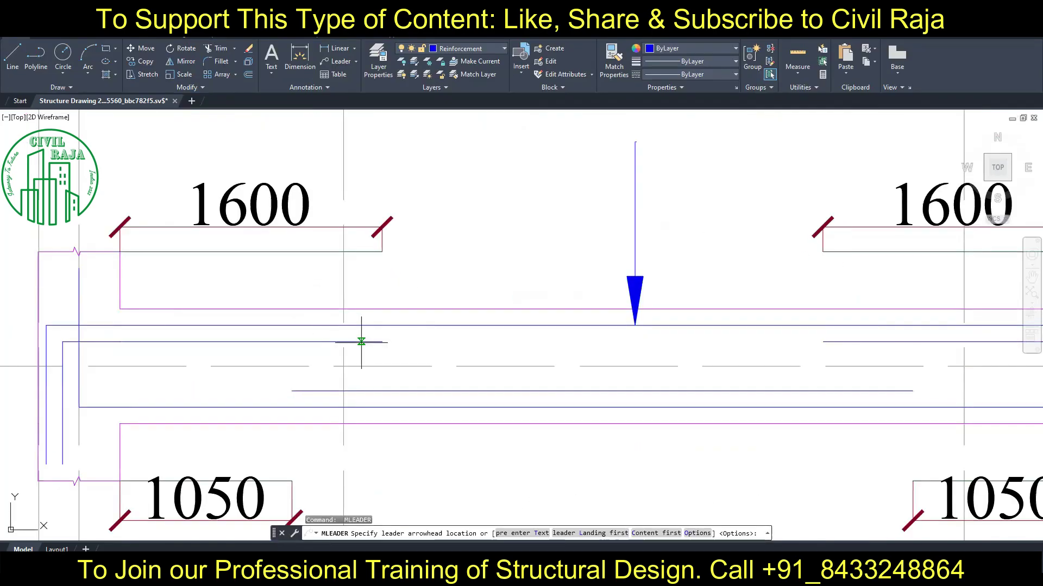
scroll(361, 341, down, 5)
key(Escape)
Draw the long horizontal line above the PB3 (300x450) beam.
click(12, 54)
click(362, 194)
middle_drag(362, 195, 39, 255)
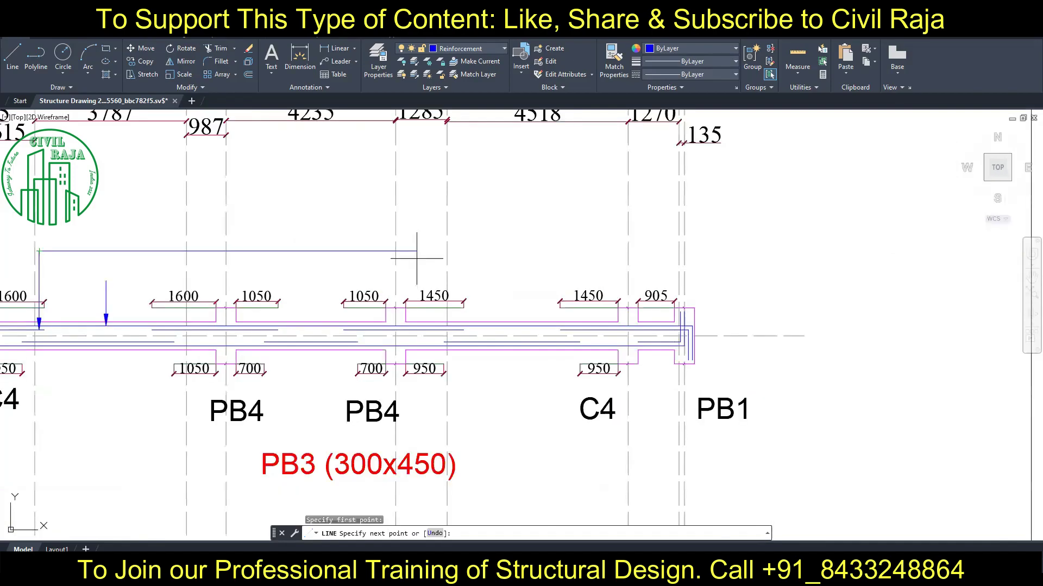
click(593, 253)
key(Return)
Place three leader arrows from PB3's top bar up to the upper horizontal line.
click(336, 61)
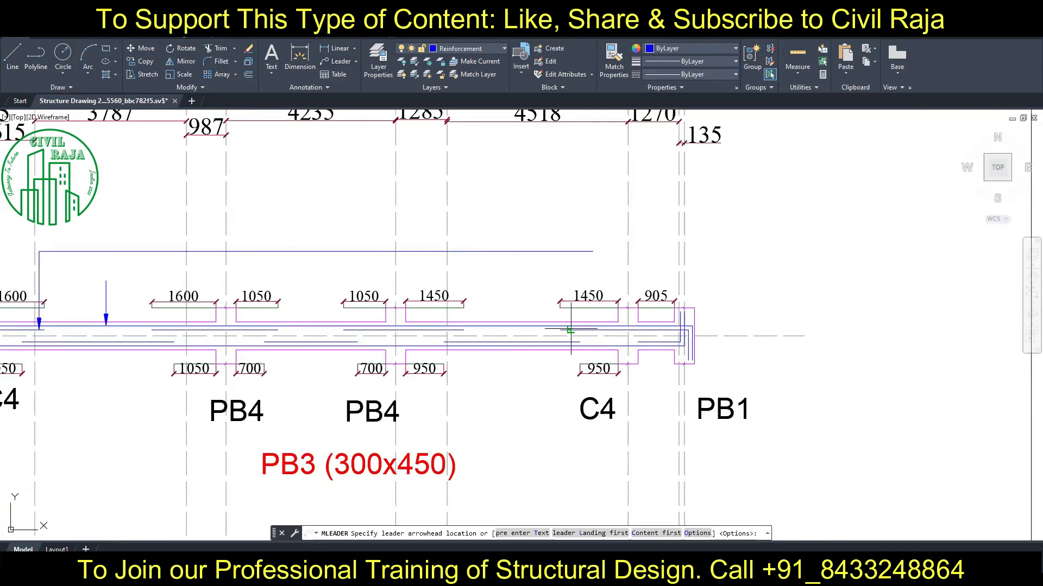
click(571, 327)
click(570, 250)
key(Escape)
key(Return)
middle_drag(571, 251, 734, 251)
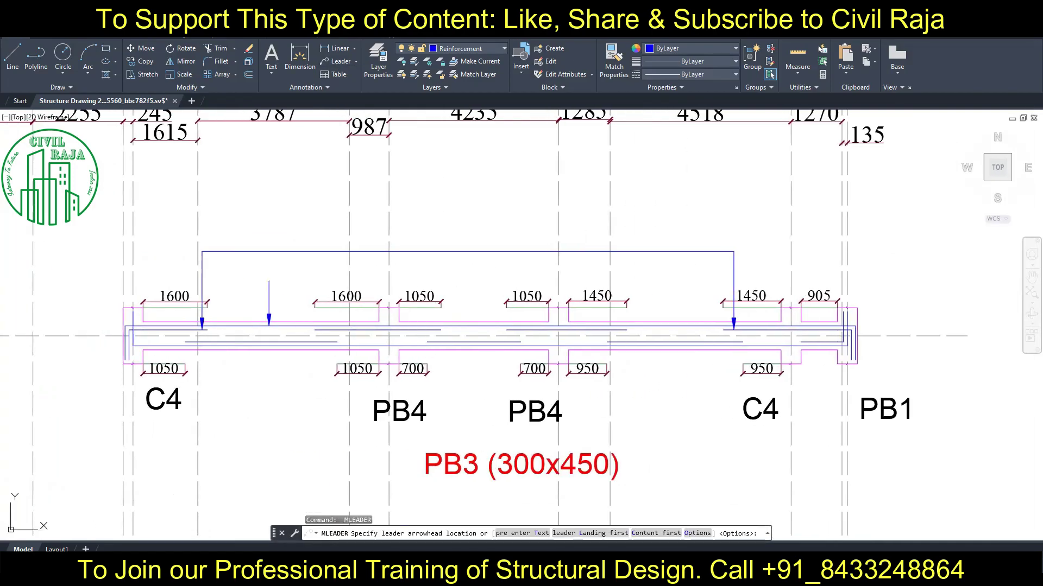
click(435, 325)
click(435, 252)
key(Escape)
key(Return)
click(552, 326)
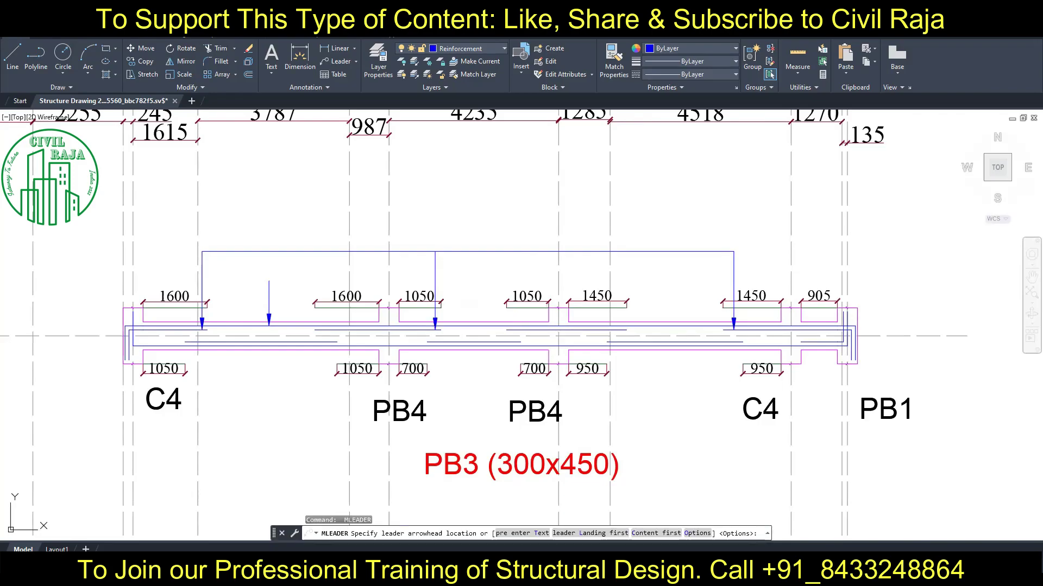
click(551, 252)
Draw a short landing stroke above the left leader arrow.
text(l)
key(Return)
click(269, 281)
click(283, 281)
key(Escape)
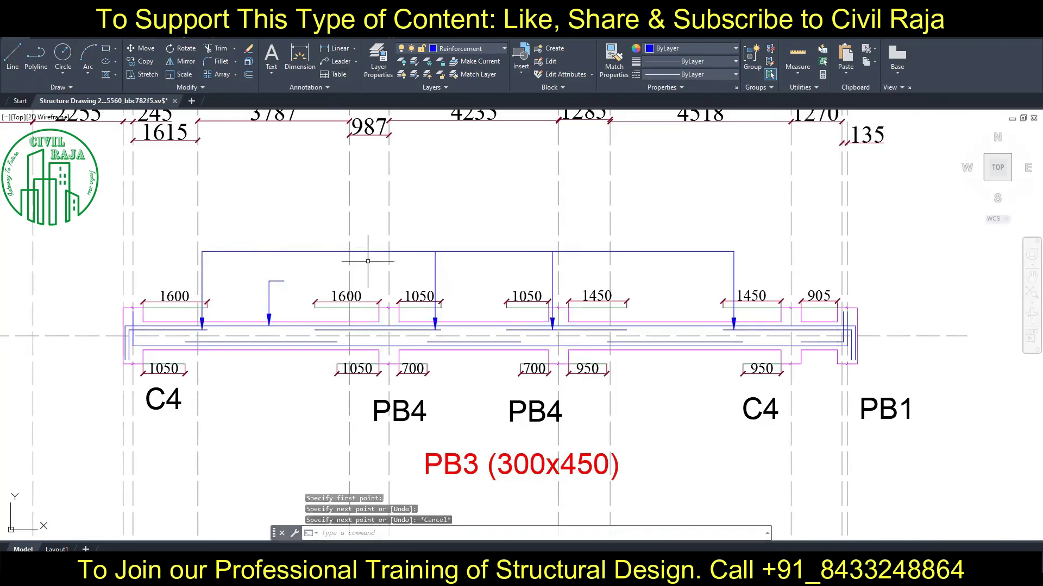
Move the short leader and its landing further left along the beam.
click(268, 304)
text(m)
key(Return)
click(310, 186)
click(276, 186)
key(Escape)
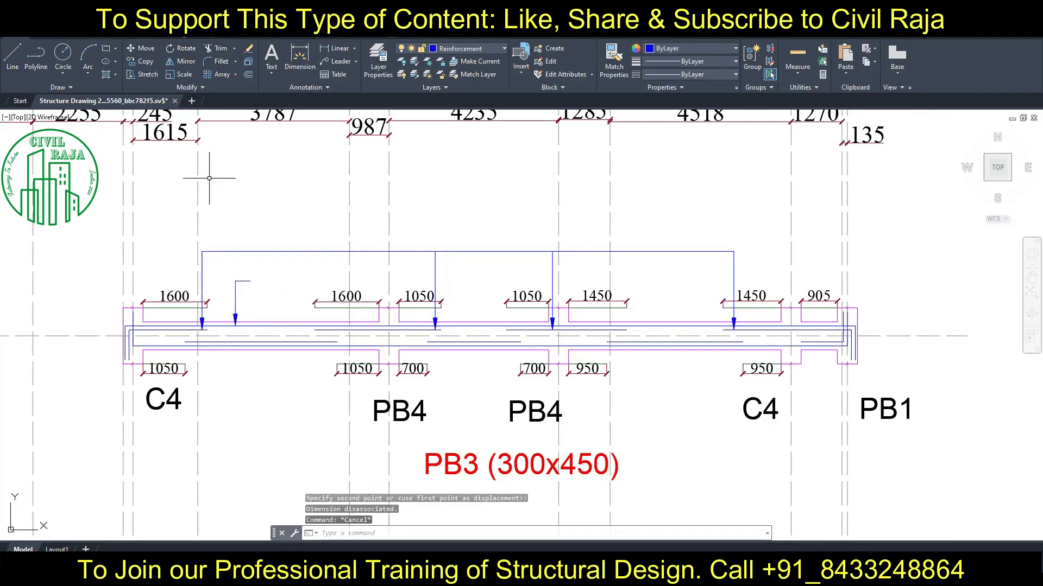
Add an upward leader on PB3's bottom bar and draw the horizontal line below the beam.
scroll(209, 178, up, 2)
text(mld)
key(Return)
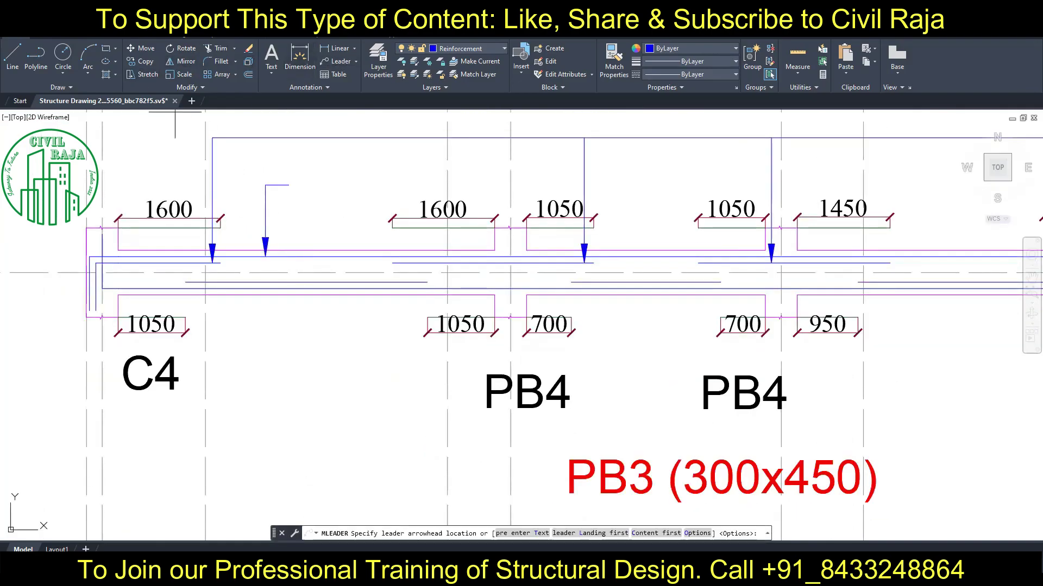
click(263, 283)
click(263, 350)
key(l)
key(Return)
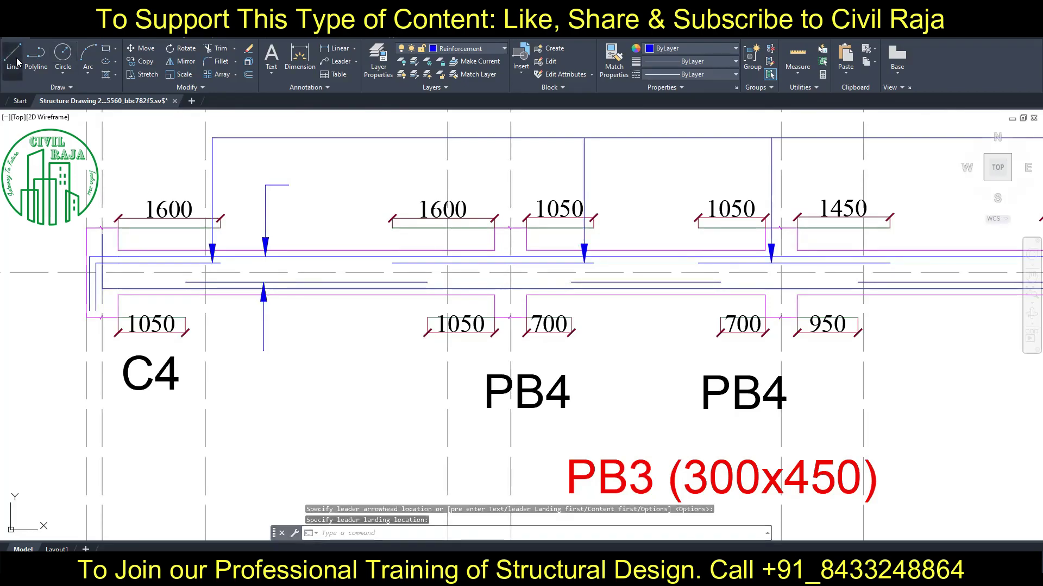
click(263, 351)
click(553, 350)
key(Escape)
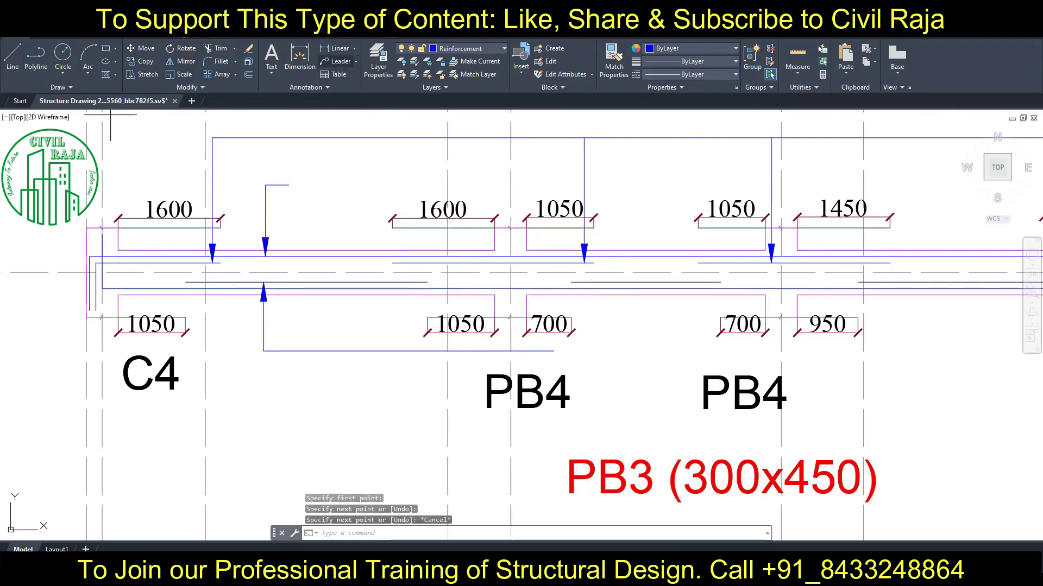
Stretch the lower horizontal line toward PB3's right end using its grip.
text(mld)
key(Return)
click(626, 283)
middle_drag(551, 353, 301, 354)
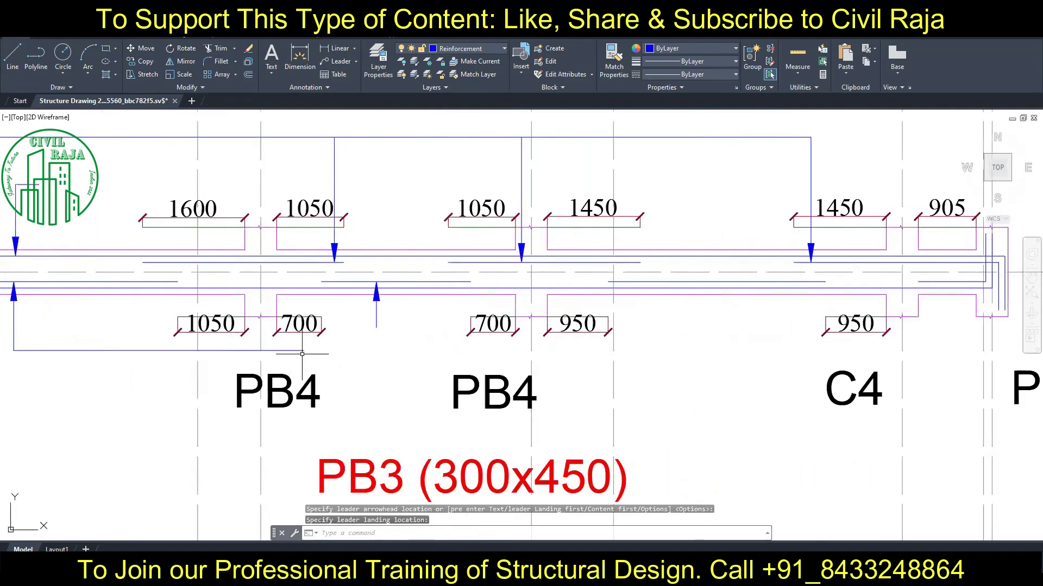
key(Escape)
click(302, 351)
click(937, 351)
key(Escape)
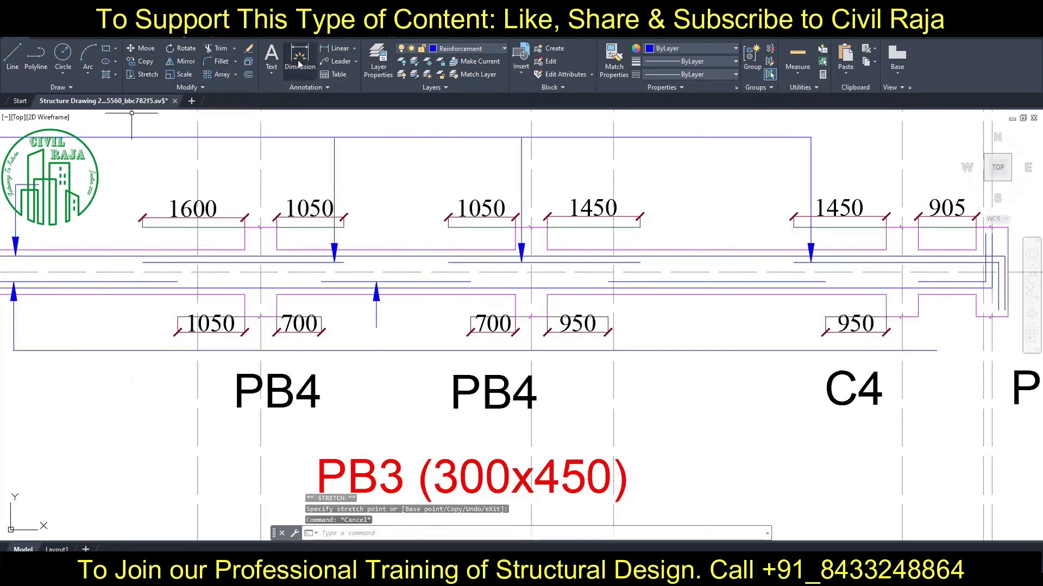
Place two upward bottom-bar leaders near the right end and C4, landing on the lower line.
click(336, 61)
click(939, 283)
click(936, 351)
key(Escape)
key(Return)
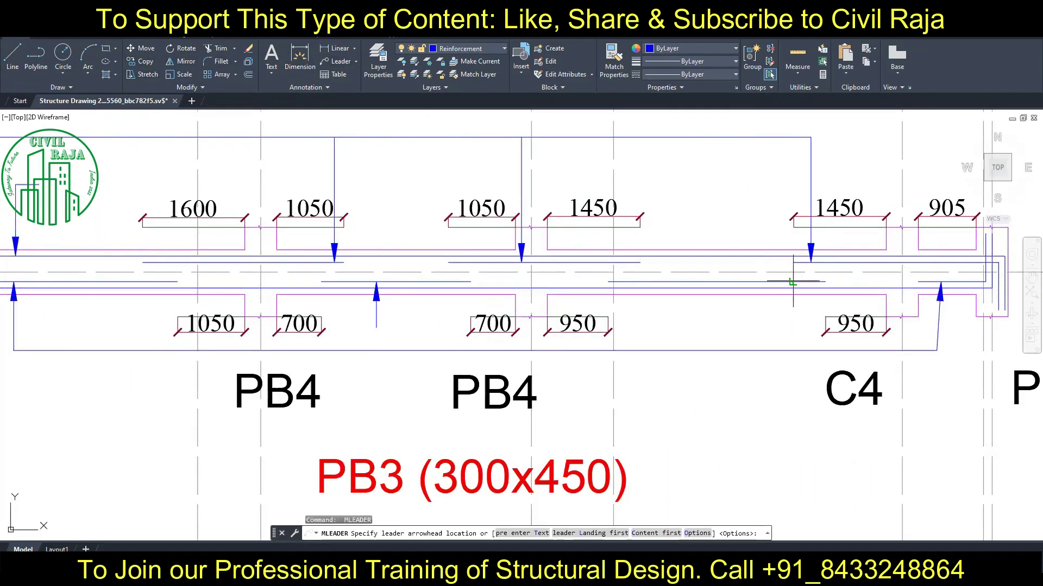
click(793, 282)
click(793, 350)
Extend the leader between the PB4 marks to the lower line and delete the stray vertical line.
click(376, 321)
click(377, 351)
key(Escape)
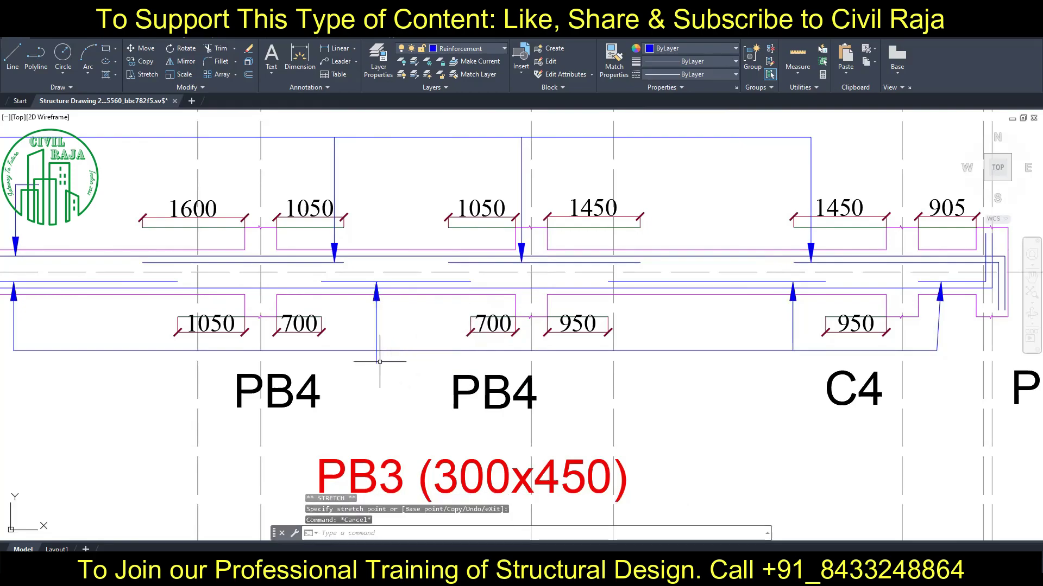
click(377, 291)
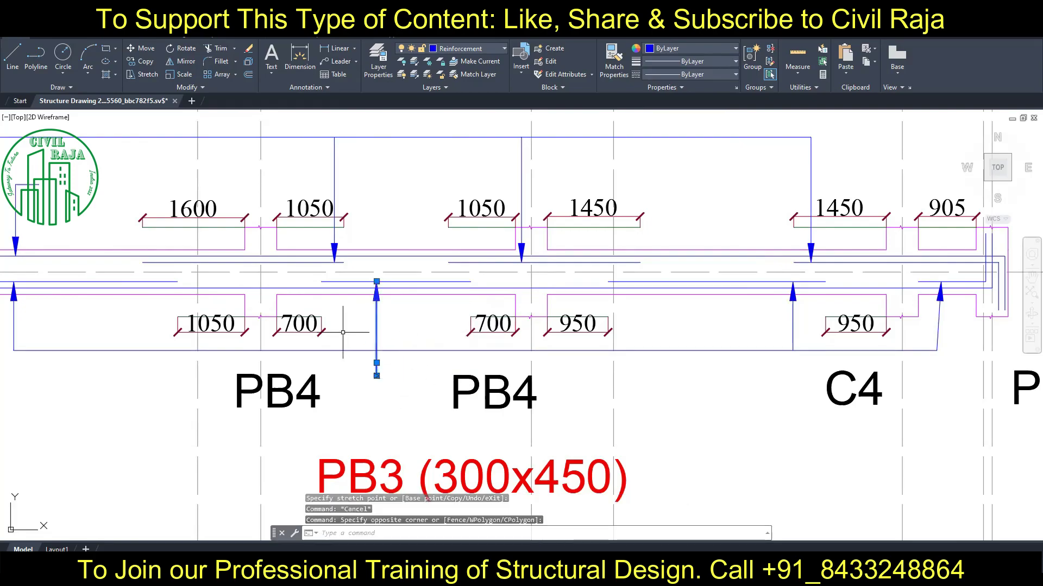
key(Delete)
Add a bottom-bar leader near the beam's left end with a bent landing below.
click(341, 61)
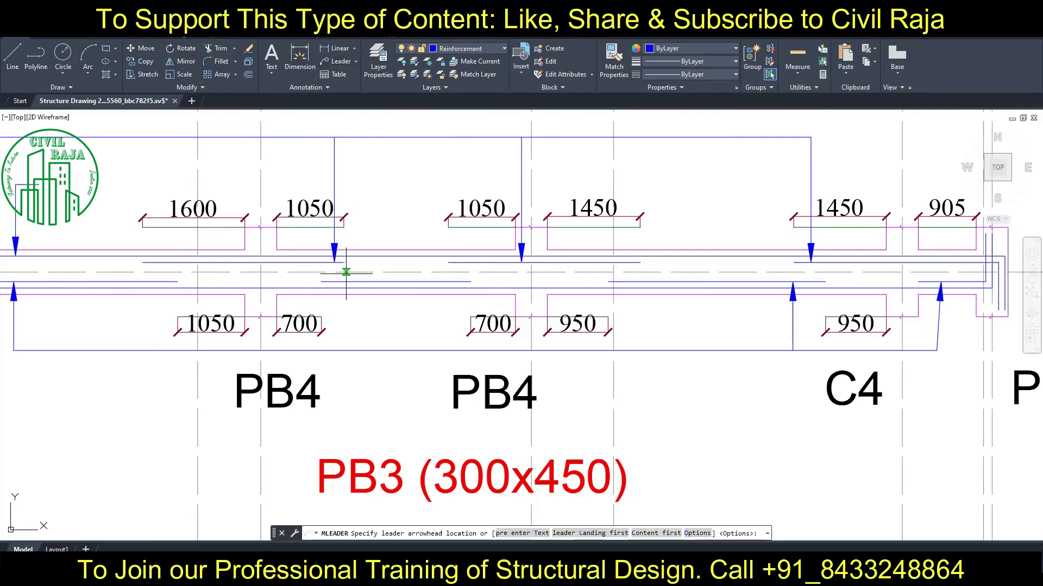
click(344, 270)
mouse_move(77, 352)
middle_down()
mouse_move(334, 345)
mouse_move(405, 329)
mouse_move(284, 353)
middle_up()
click(298, 361)
click(353, 362)
key(Escape)
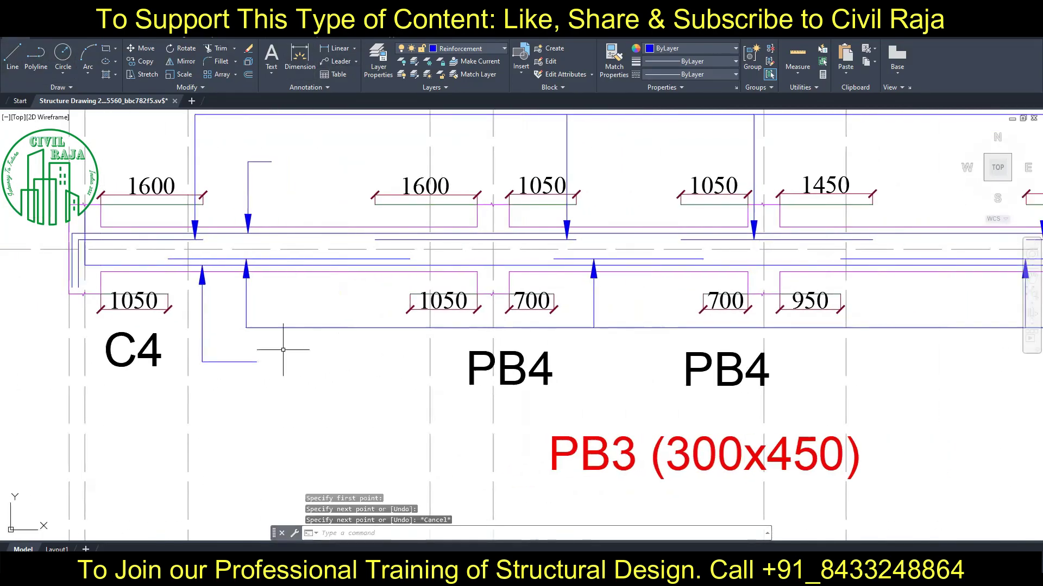
scroll(284, 353, down, 5)
scroll(333, 374, up, 5)
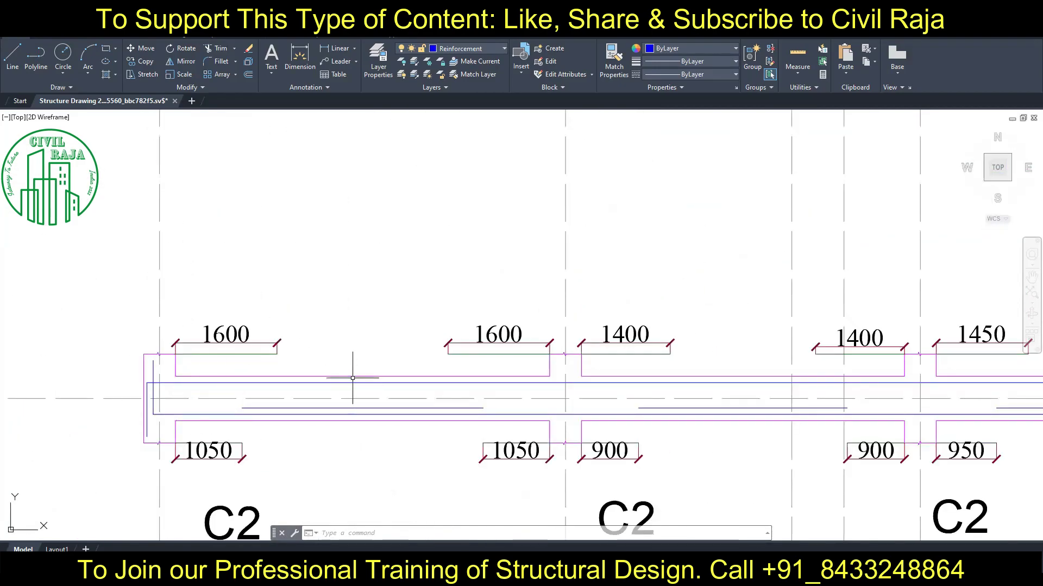
Place a leader arrow on the next beam's top bar with its landing above.
click(338, 61)
click(351, 376)
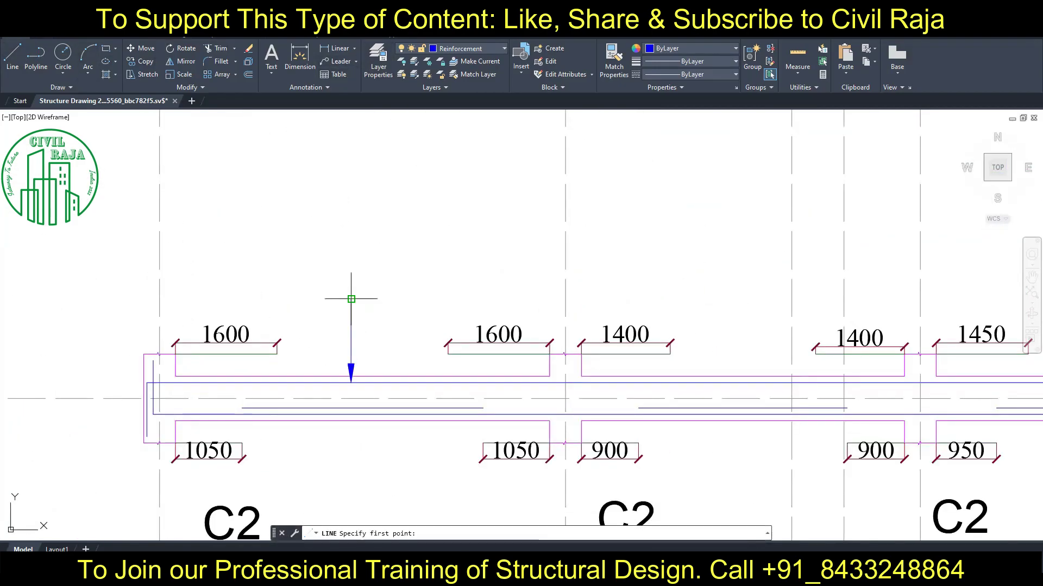
click(349, 297)
key(Escape)
middle_drag(360, 380, 360, 326)
scroll(297, 290, down, 3)
Add an upward bottom-bar leader and draw the lower line to the beam's right side.
key(Return)
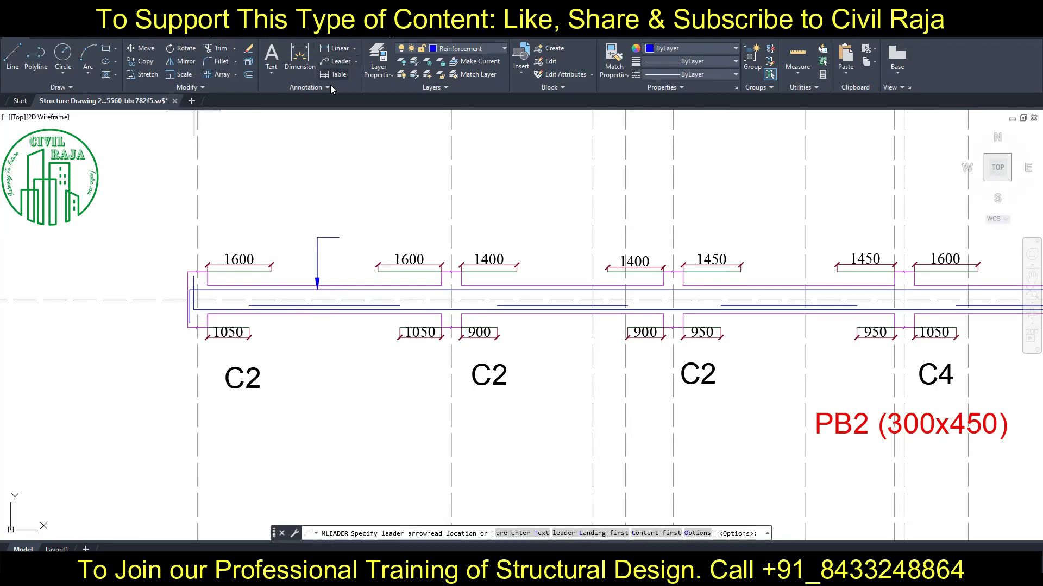
click(339, 307)
click(340, 347)
key(Escape)
text(l)
key(Return)
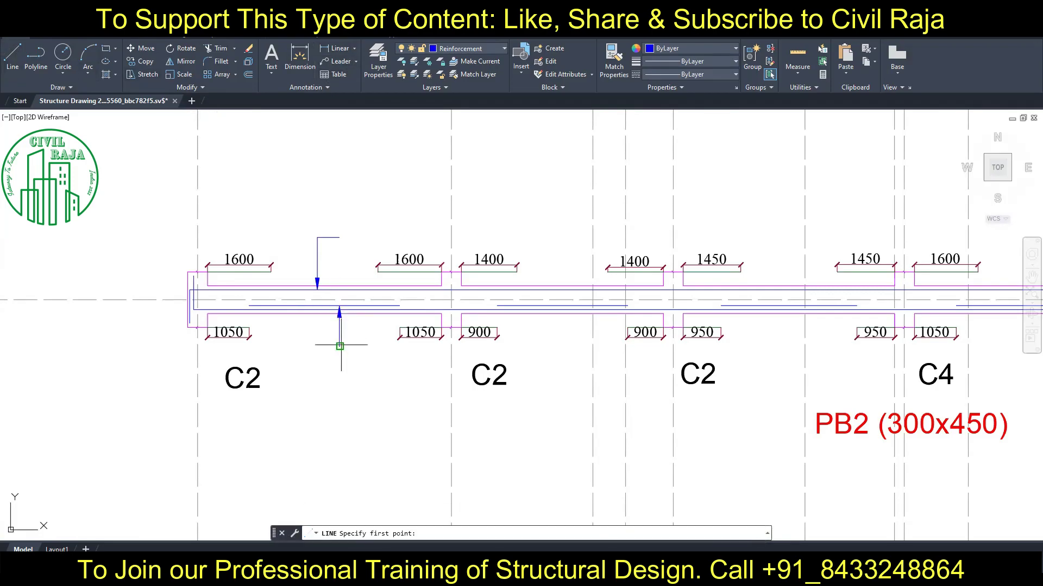
scroll(492, 349, down, 4)
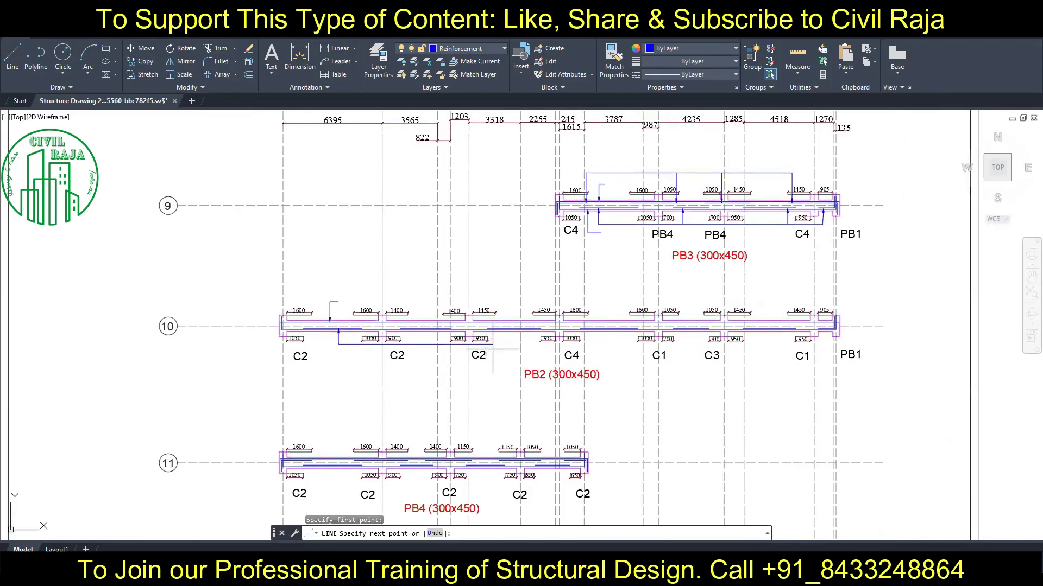
click(822, 345)
key(Escape)
Place leader arrows on the beam's bars near PB1.
scroll(822, 356, up, 6)
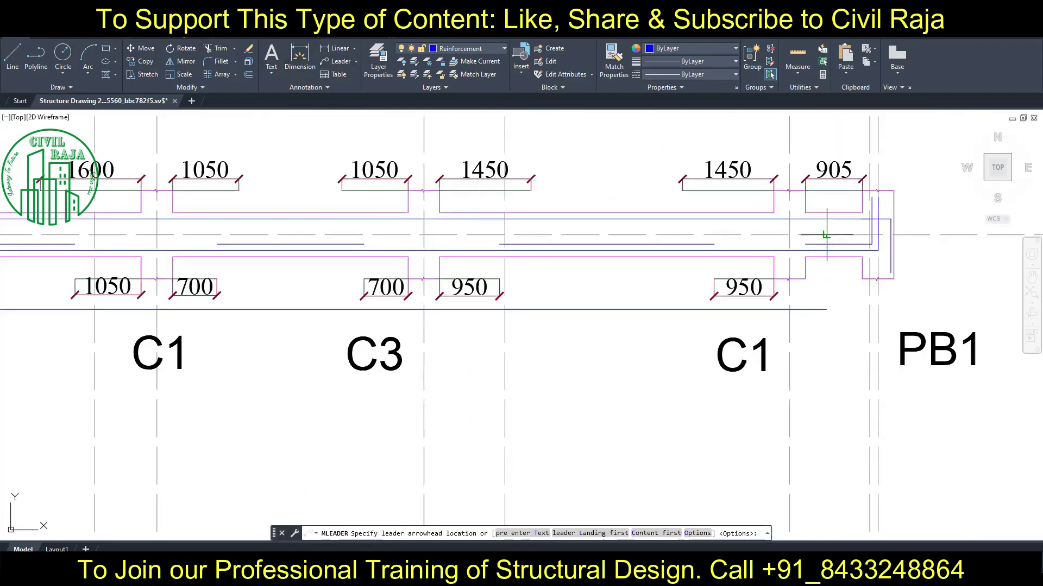
click(827, 253)
click(827, 309)
click(631, 253)
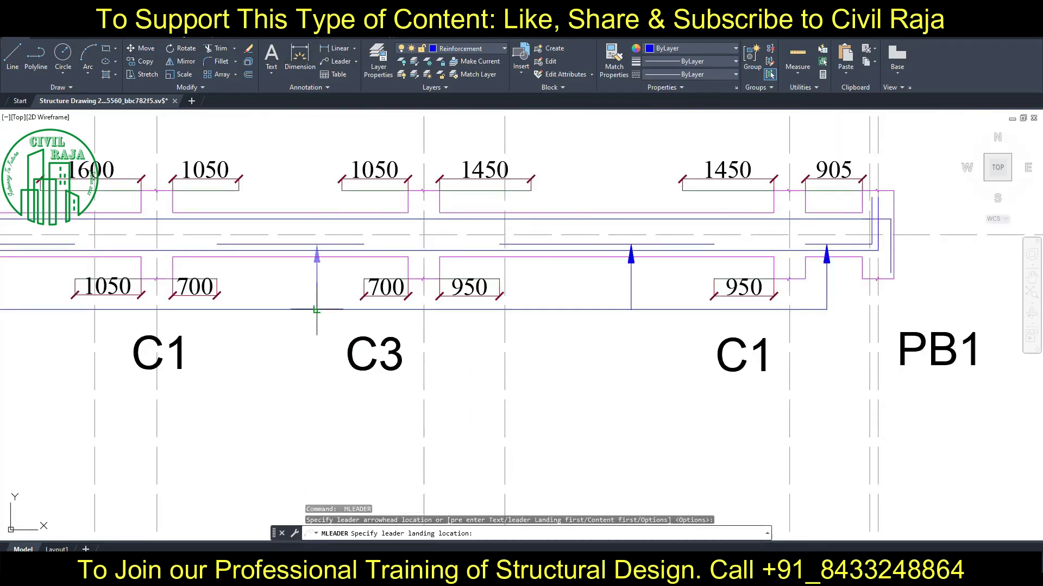
key(Escape)
middle_drag(317, 310, 385, 284)
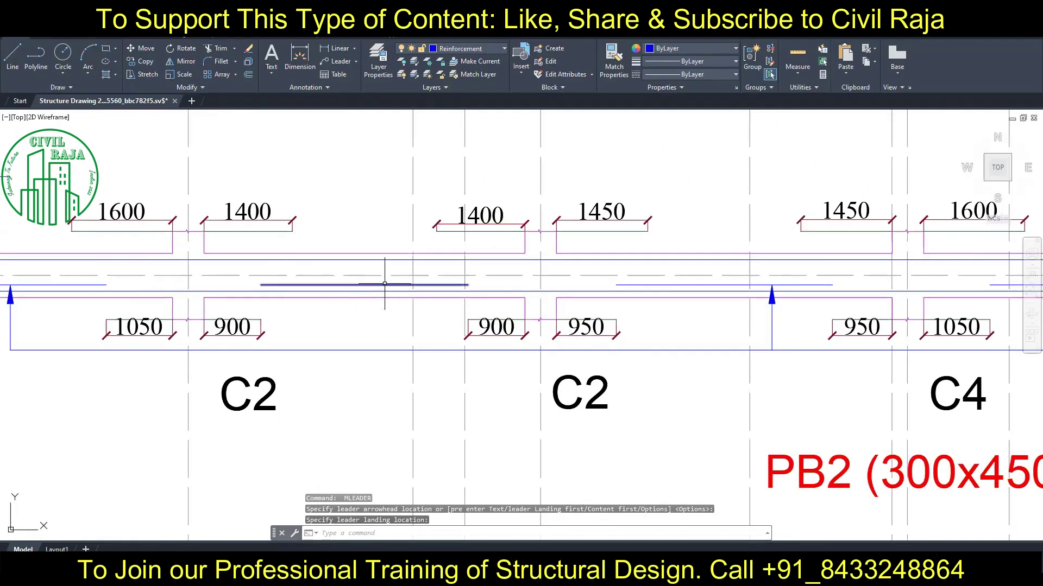
scroll(510, 347, down, 3)
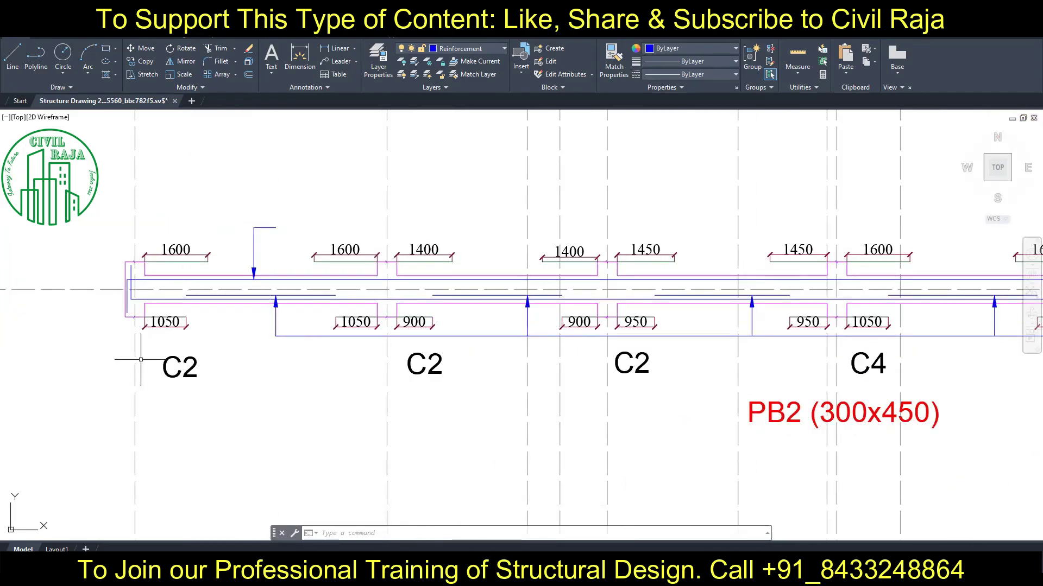
Abandon a stray leader on the bottom bar near C2 and pan to the PB4 beam.
click(325, 61)
click(197, 303)
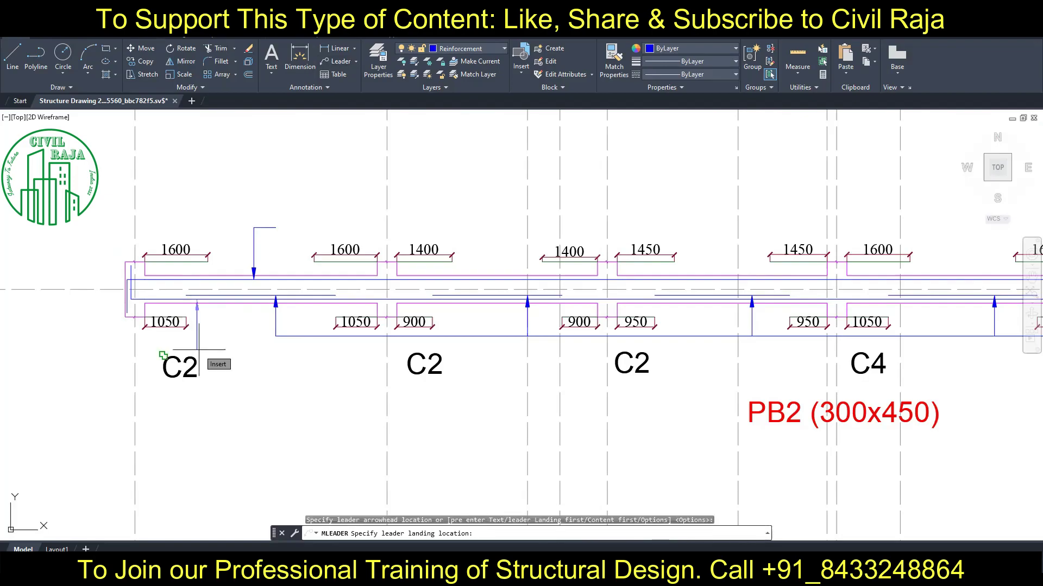
key(Escape)
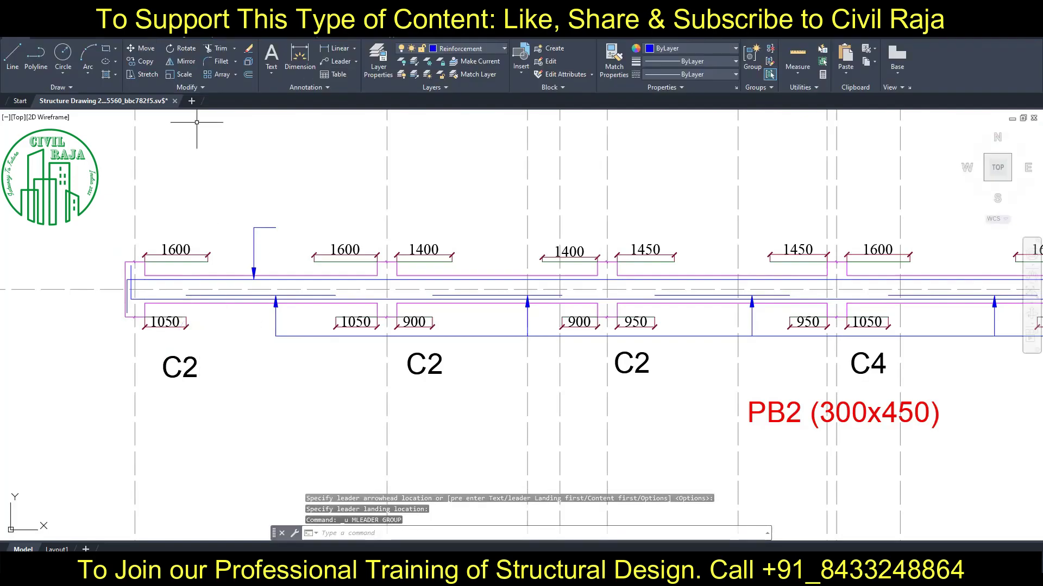
key(Return)
click(214, 298)
key(Escape)
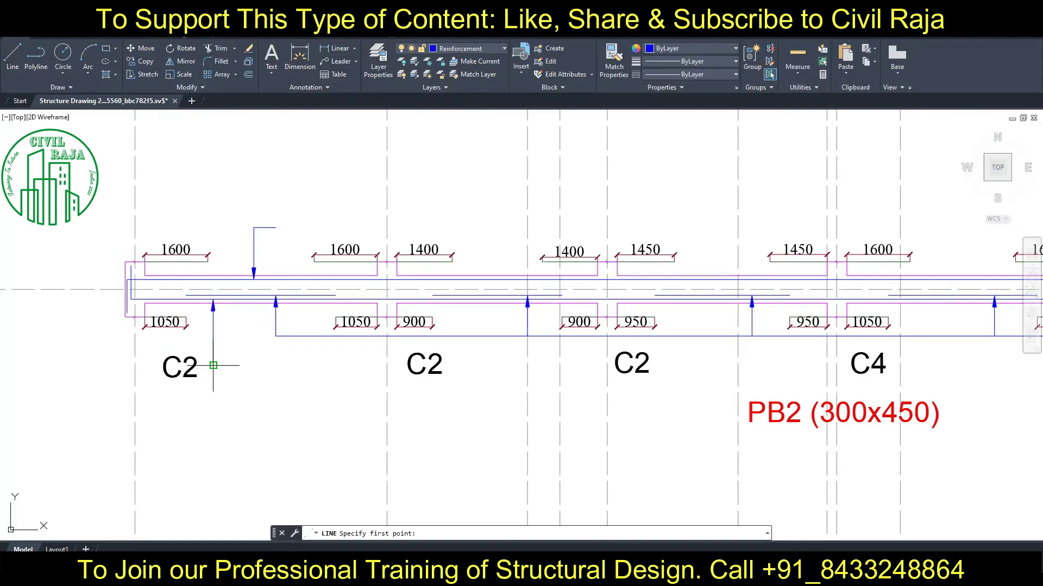
scroll(213, 368, down, 5)
scroll(249, 331, up, 7)
middle_drag(249, 331, 311, 346)
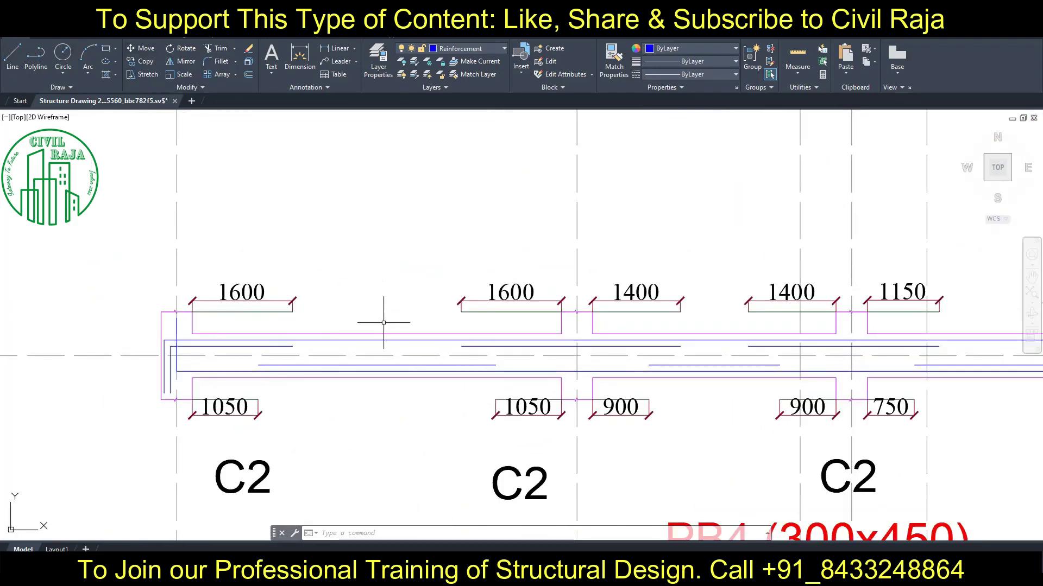
Add a leader from the top bar near C2 to a landing above the PB4 beam.
text(l)
key(Return)
click(338, 61)
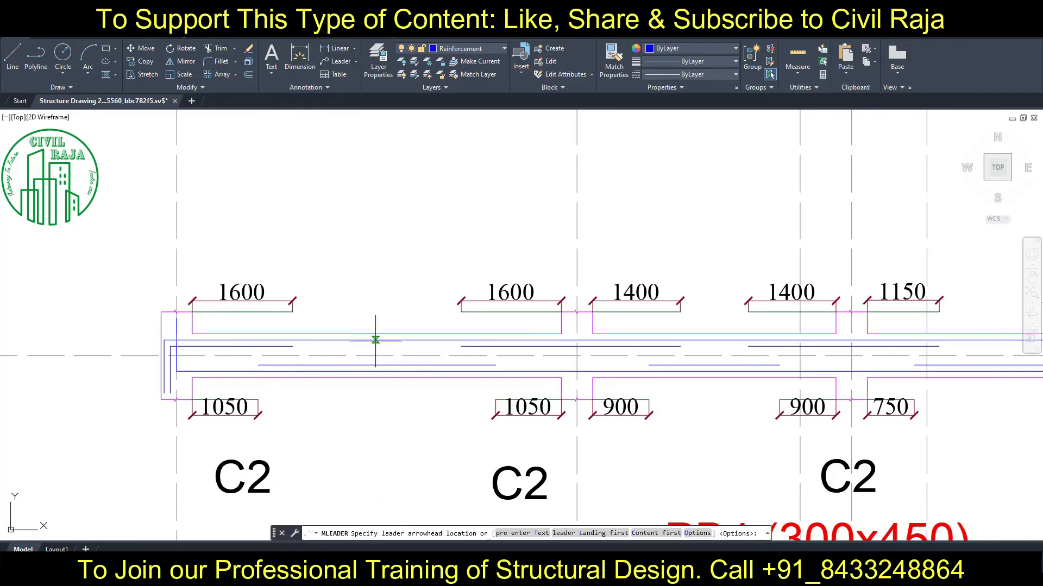
click(375, 340)
click(375, 261)
key(Escape)
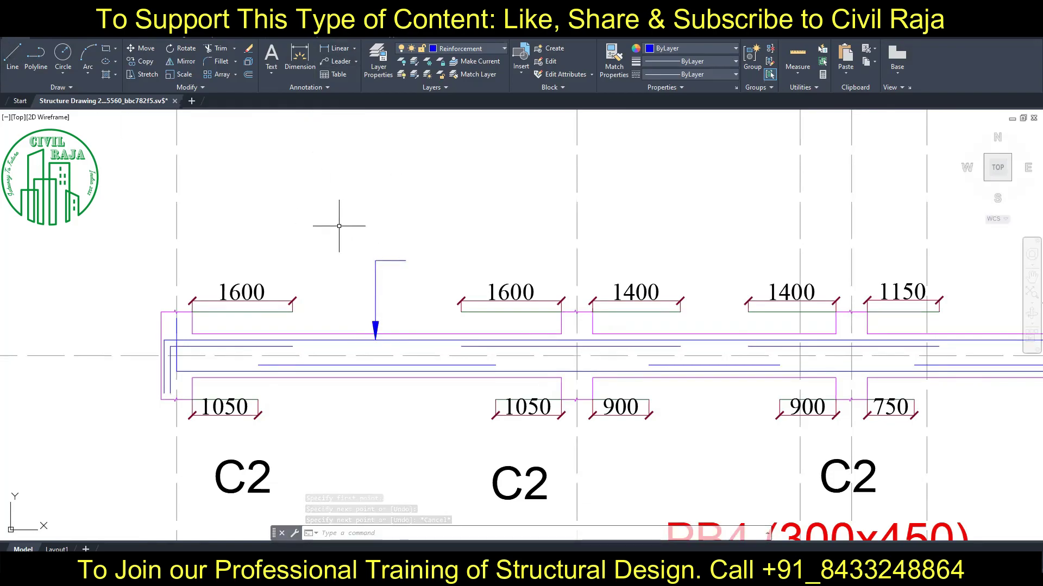
Add more top-bar leaders on PB4, including one near the beam's right end.
scroll(338, 225, down, 3)
scroll(337, 226, up, 3)
click(343, 61)
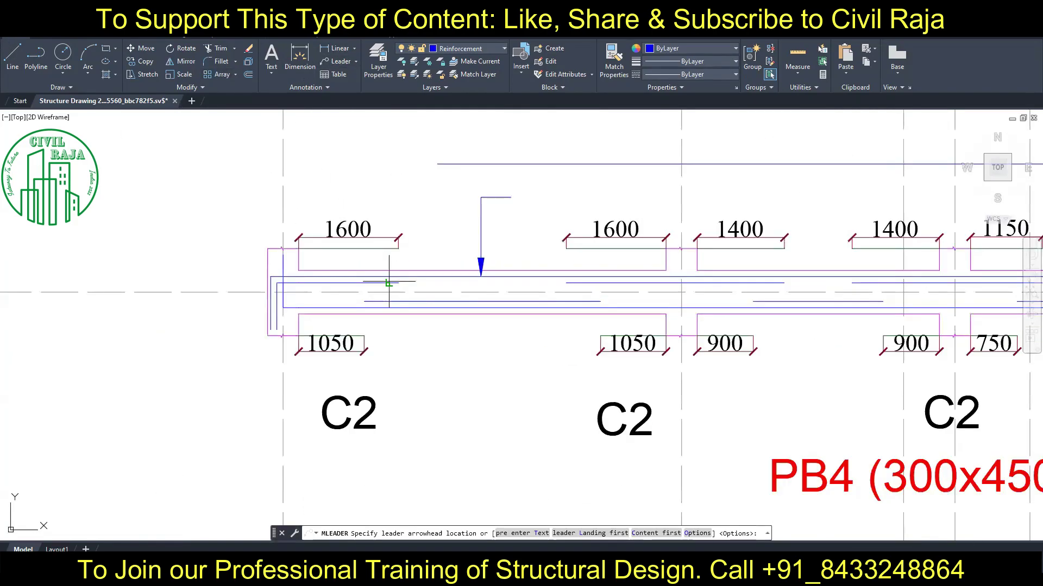
click(388, 277)
click(433, 158)
scroll(466, 253, down, 2)
scroll(466, 253, up, 2)
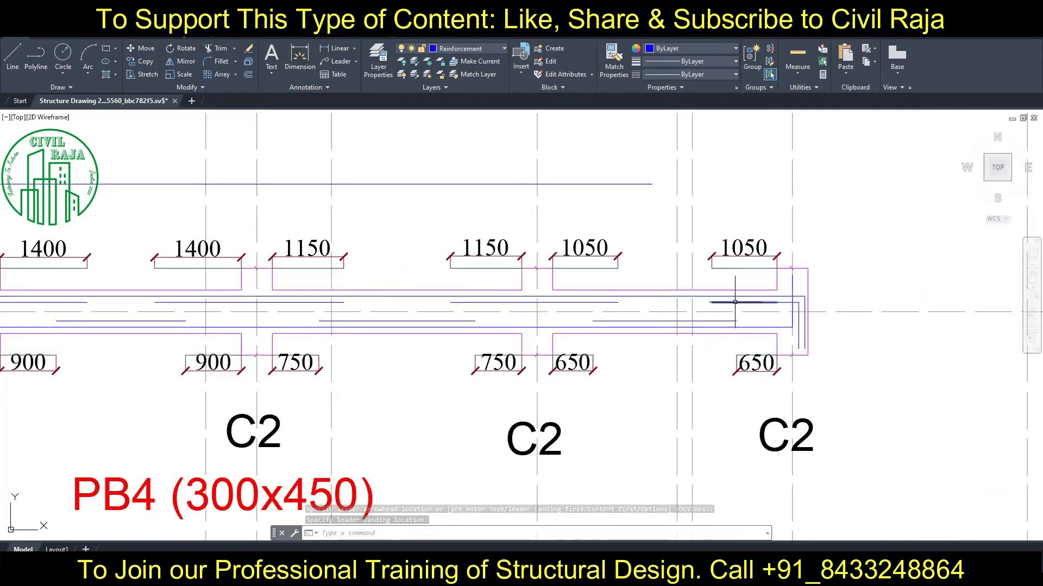
click(734, 300)
key(Return)
Place further top-bar arrowheads with landings above the beam, then one near the middle C2.
click(610, 302)
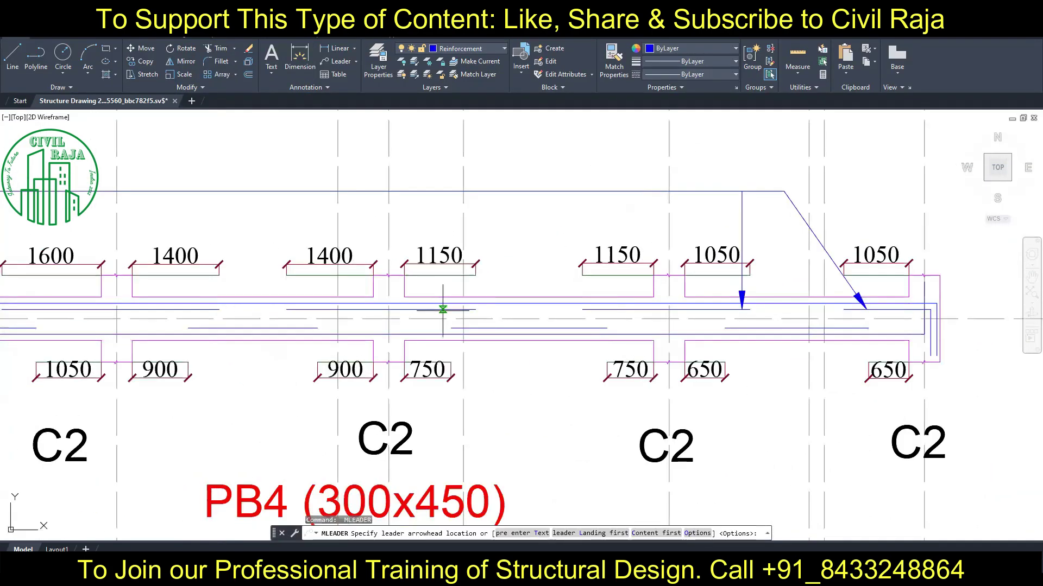
click(442, 298)
click(466, 182)
key(Escape)
key(Return)
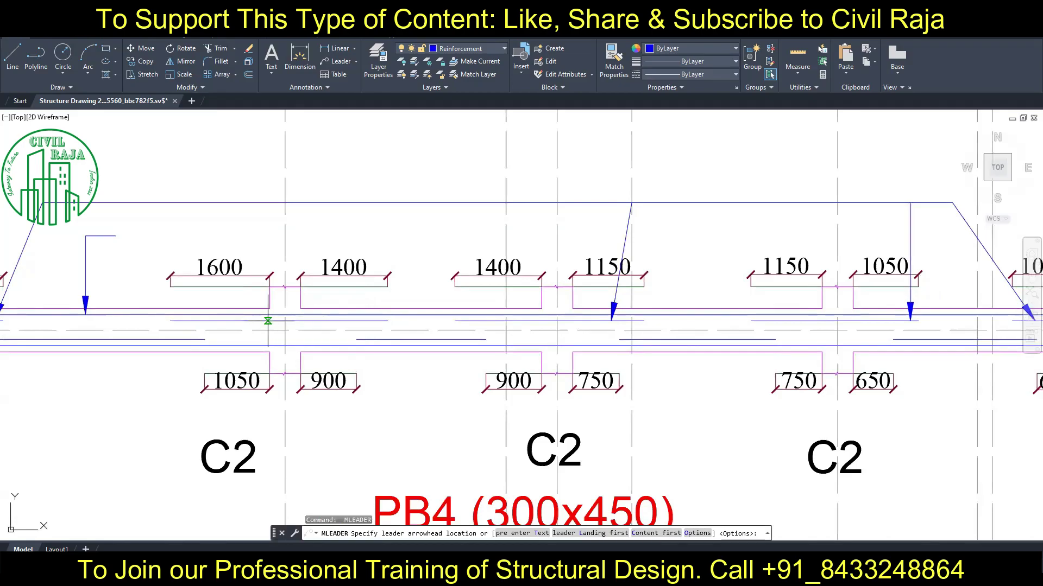
click(268, 321)
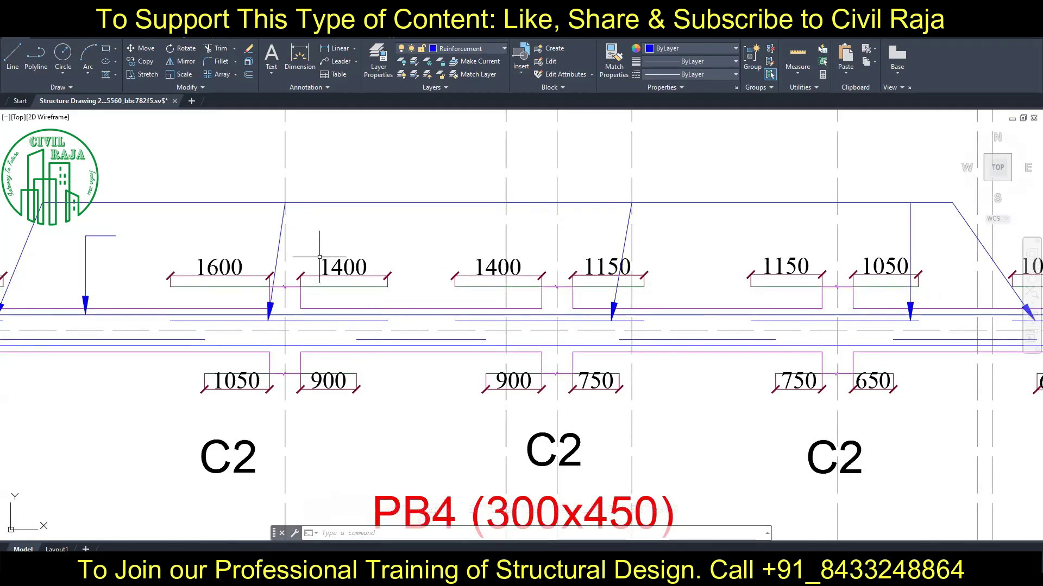
Bring the left 1600/1050 spans into view; the attempted leader there is cancelled.
scroll(325, 241, down, 5)
scroll(304, 249, up, 5)
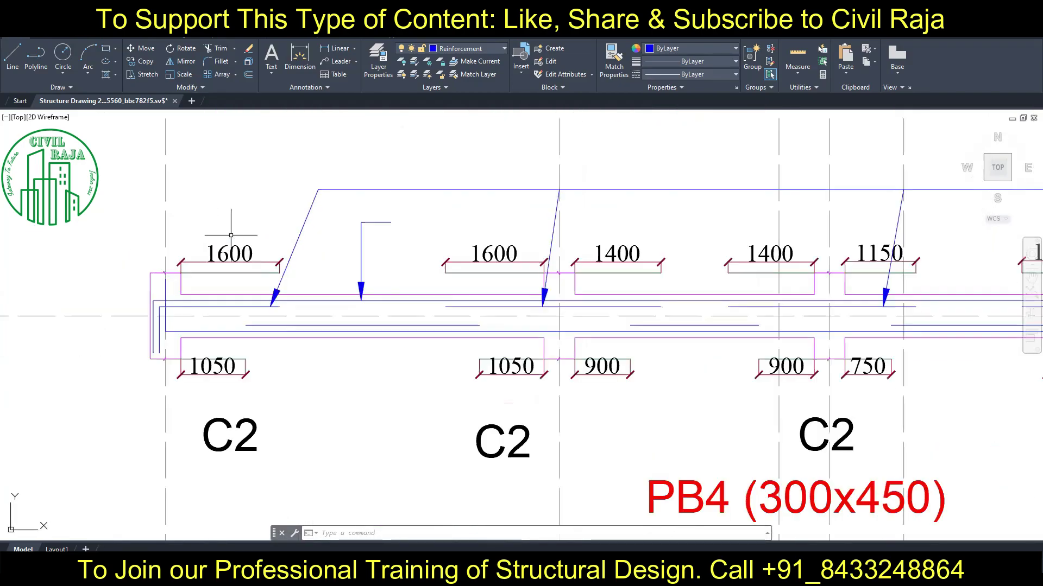
middle_drag(244, 228, 179, 259)
key(Return)
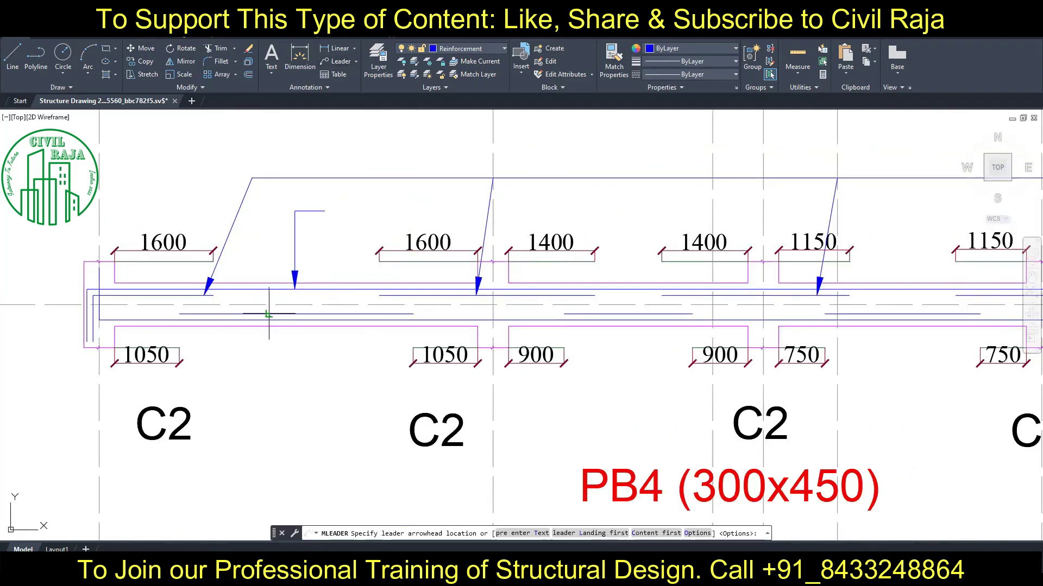
click(274, 350)
key(Escape)
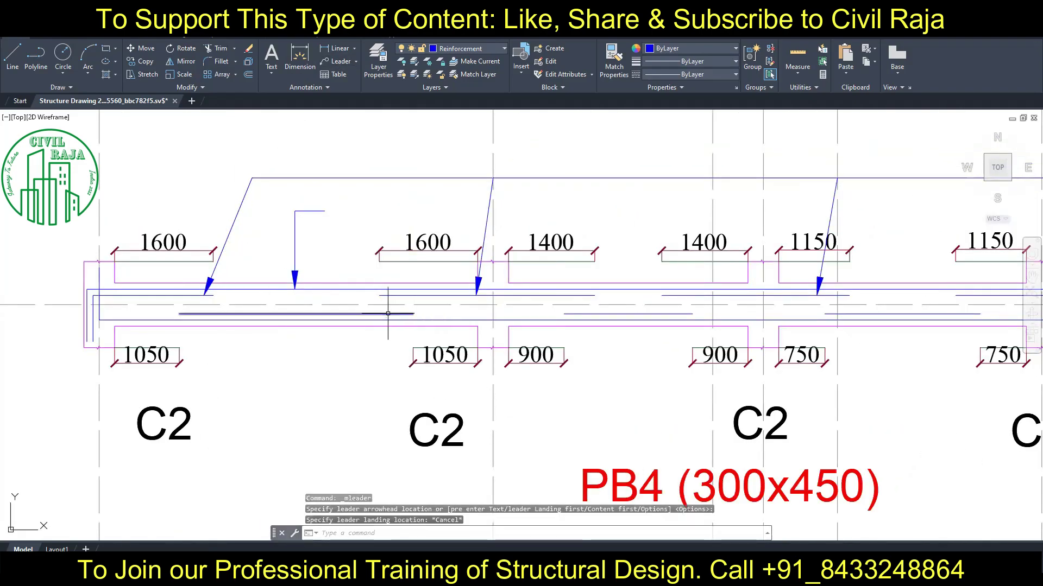
Add a leader from the bottom bar near the right end to a landing below the beam.
key(l)
key(Return)
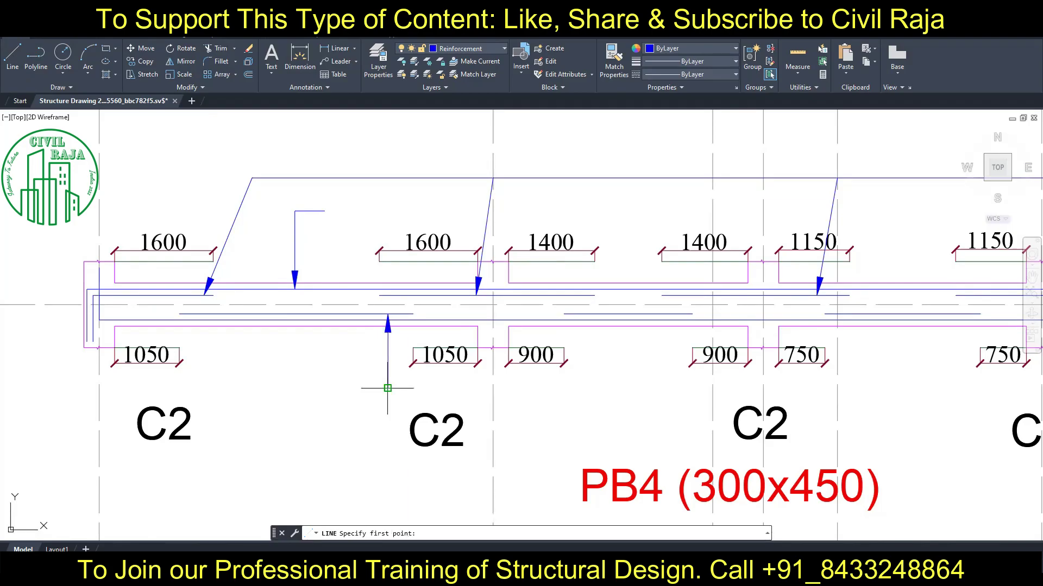
scroll(388, 388, down, 3)
scroll(652, 304, up, 3)
click(340, 61)
click(654, 306)
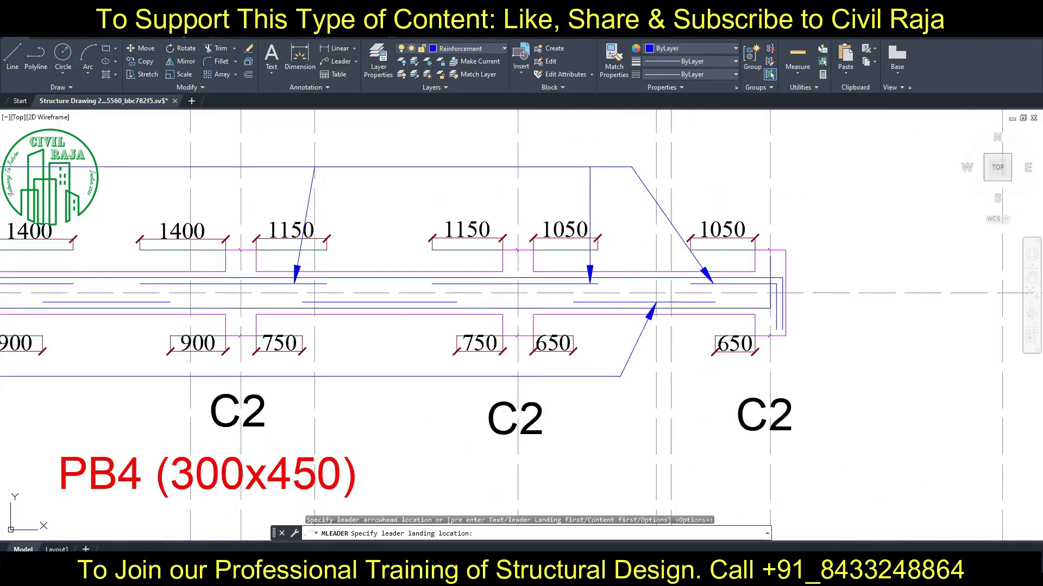
click(10, 376)
Pan along the beam to its left end and cancel the pending leader.
middle_drag(396, 337, 539, 337)
middle_drag(74, 361, 424, 361)
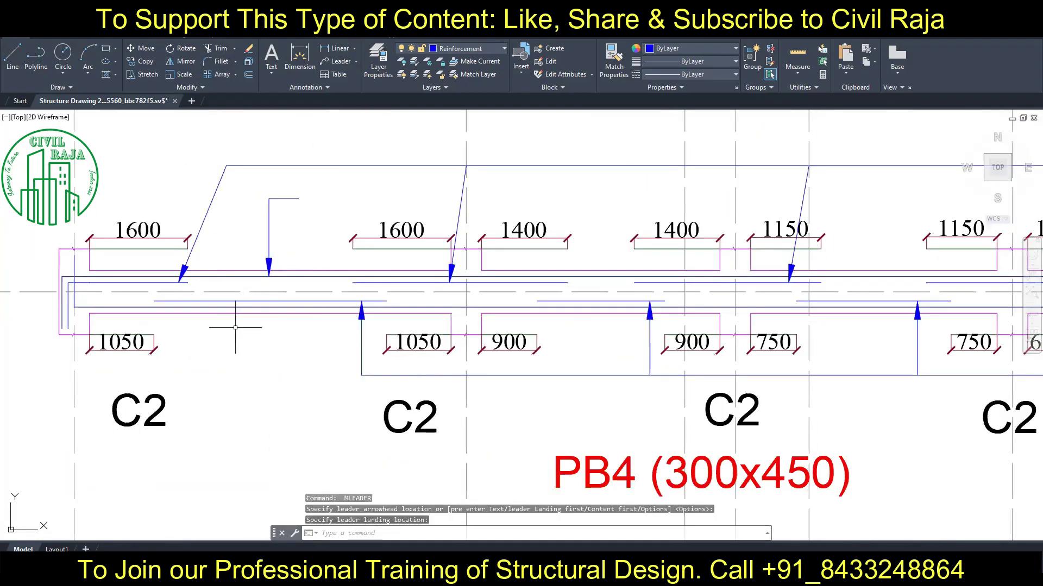
middle_drag(235, 327, 330, 303)
key(Escape)
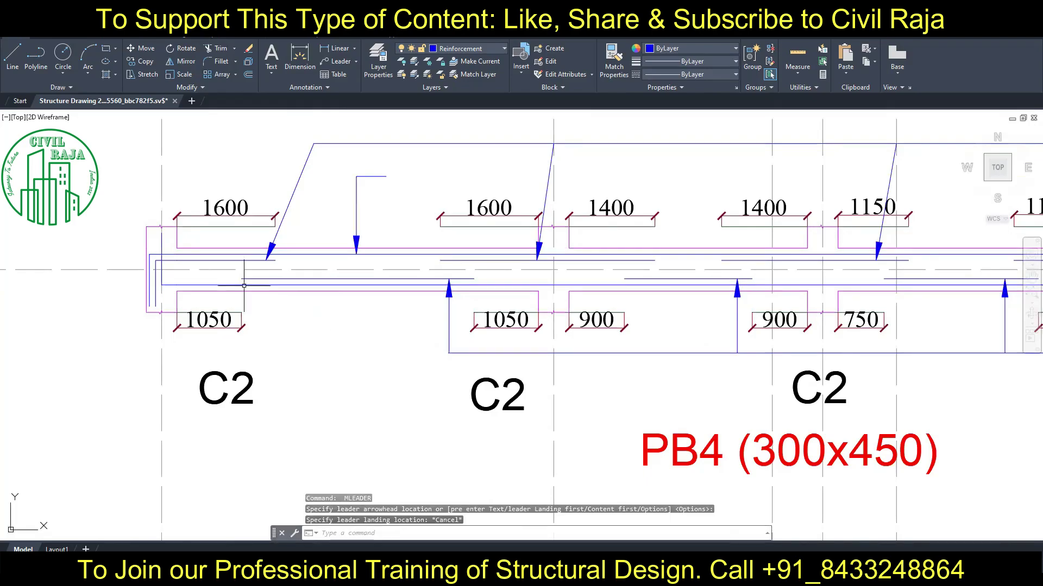
Bring the next PB4 beam into view after a cancelled short line.
text(l)
key(Return)
click(249, 349)
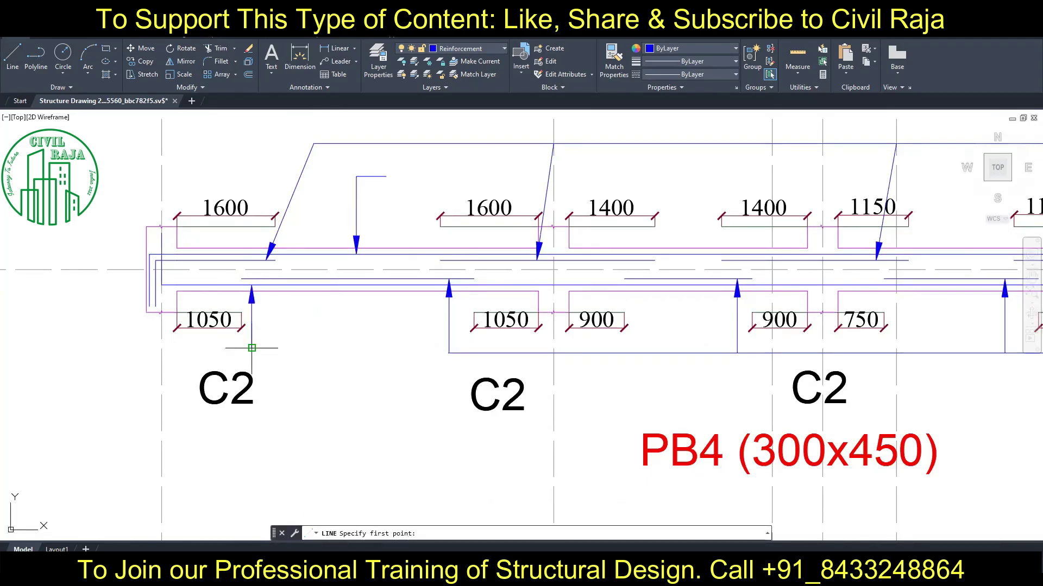
key(Escape)
scroll(382, 308, down, 3)
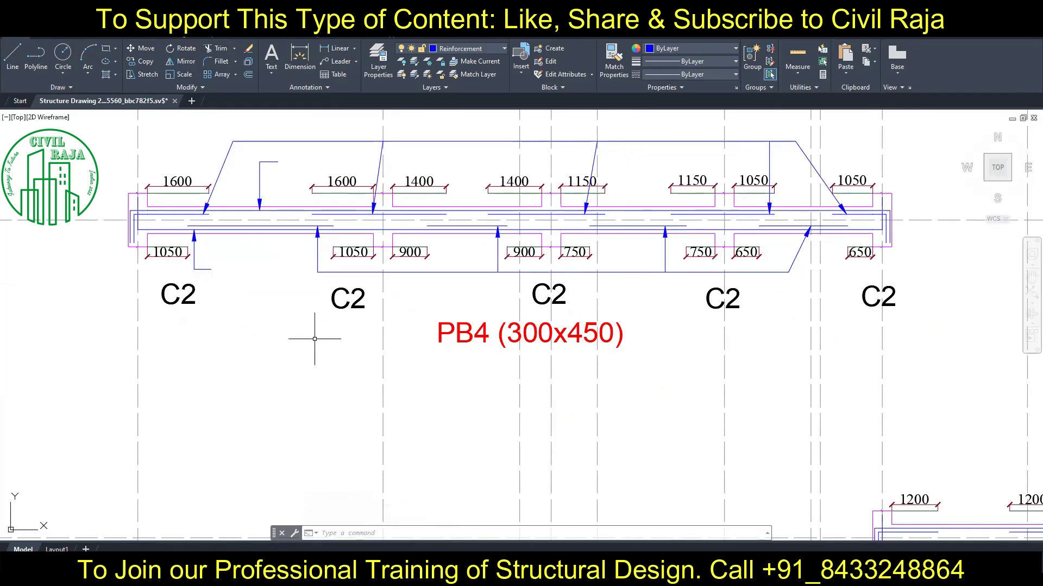
scroll(383, 308, down, 2)
middle_drag(382, 308, 353, 286)
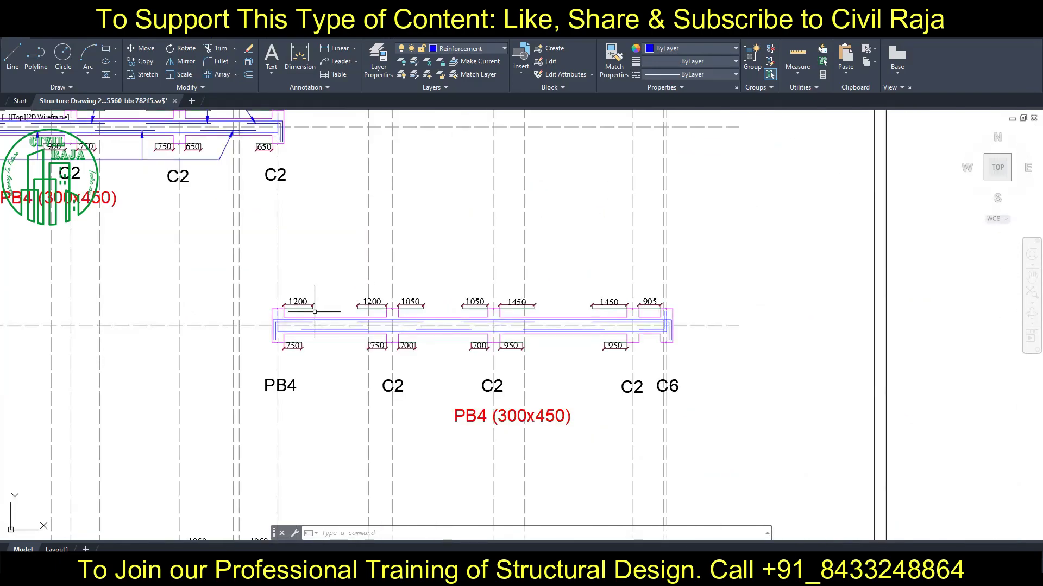
Draw a horizontal line above the second PB4 beam.
scroll(314, 312, up, 3)
scroll(303, 351, down, 1)
text(l)
key(Return)
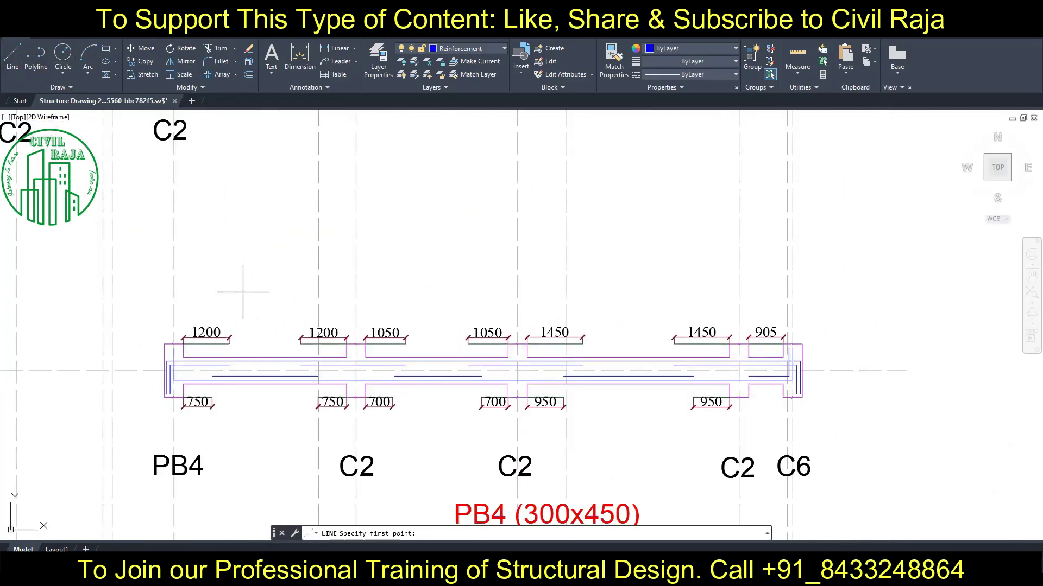
click(243, 292)
click(642, 293)
key(Escape)
Shorten the upper line's left end and move it lower, closer to the beam.
text(mld)
key(Return)
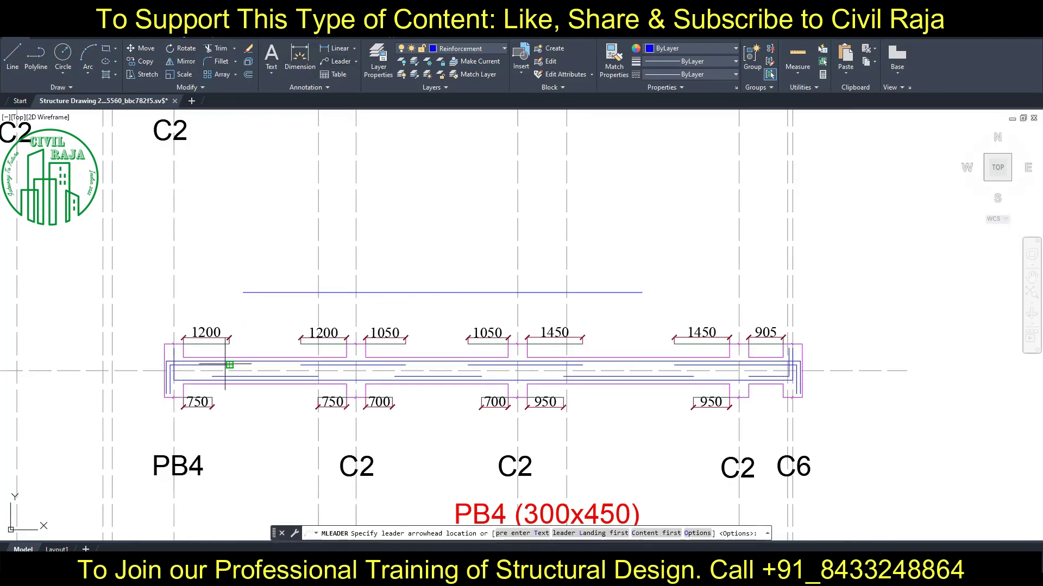
key(Escape)
click(243, 292)
click(276, 292)
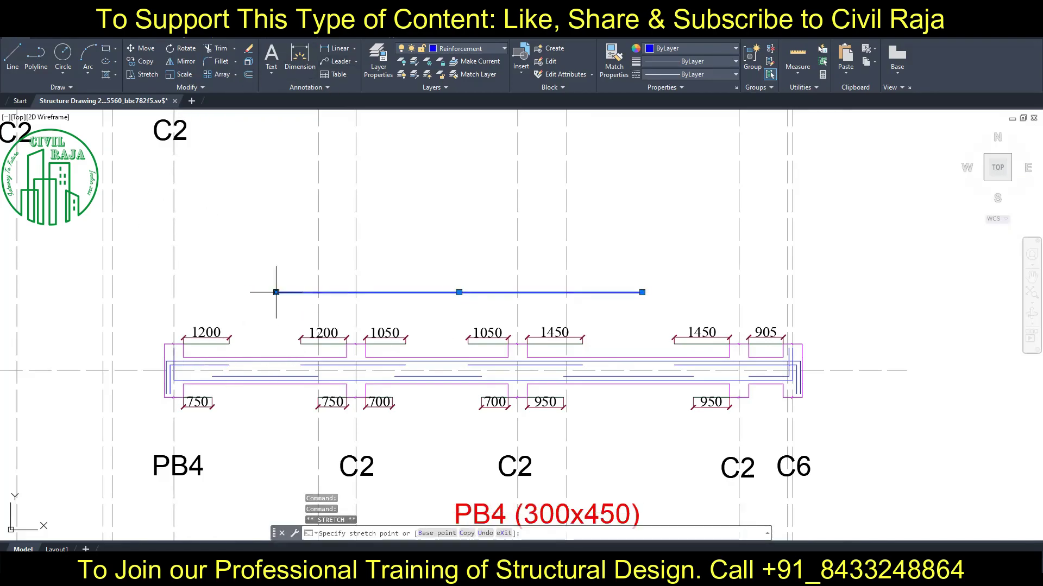
key(Escape)
click(345, 292)
click(142, 48)
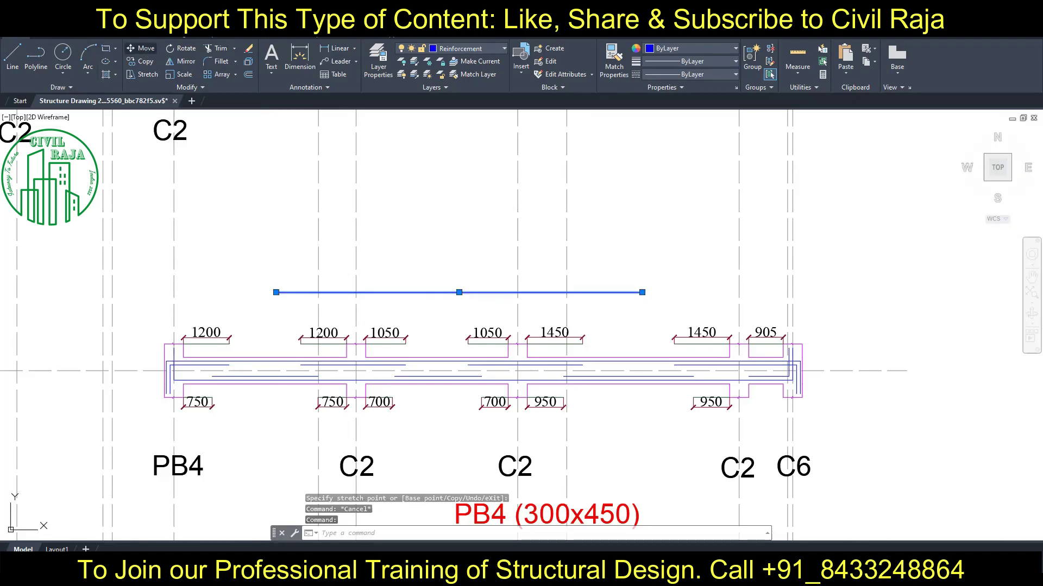
click(228, 181)
click(228, 198)
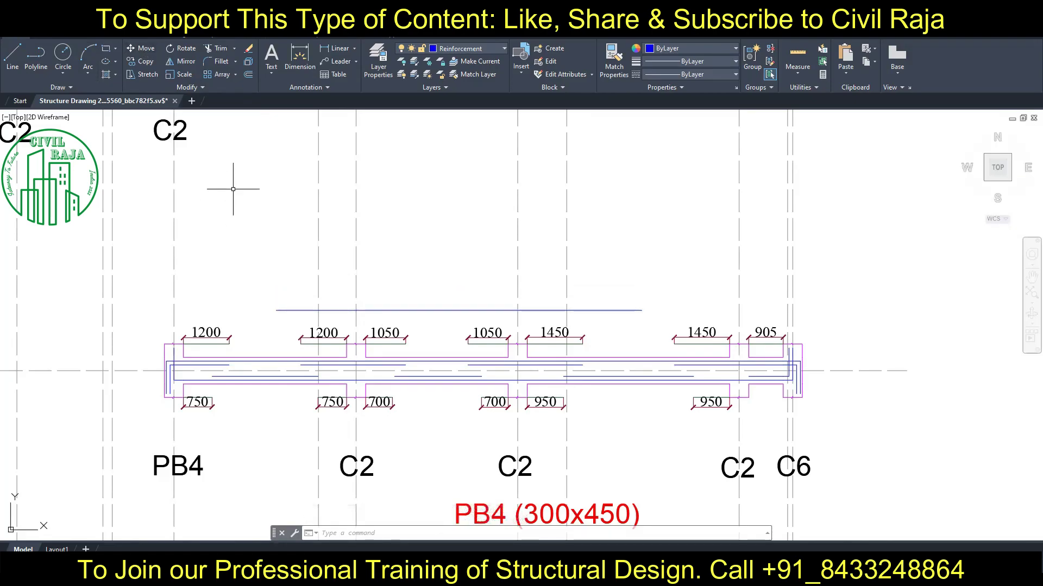
Add a text-free leader from the left top bar to the upper line's left end.
click(392, 312)
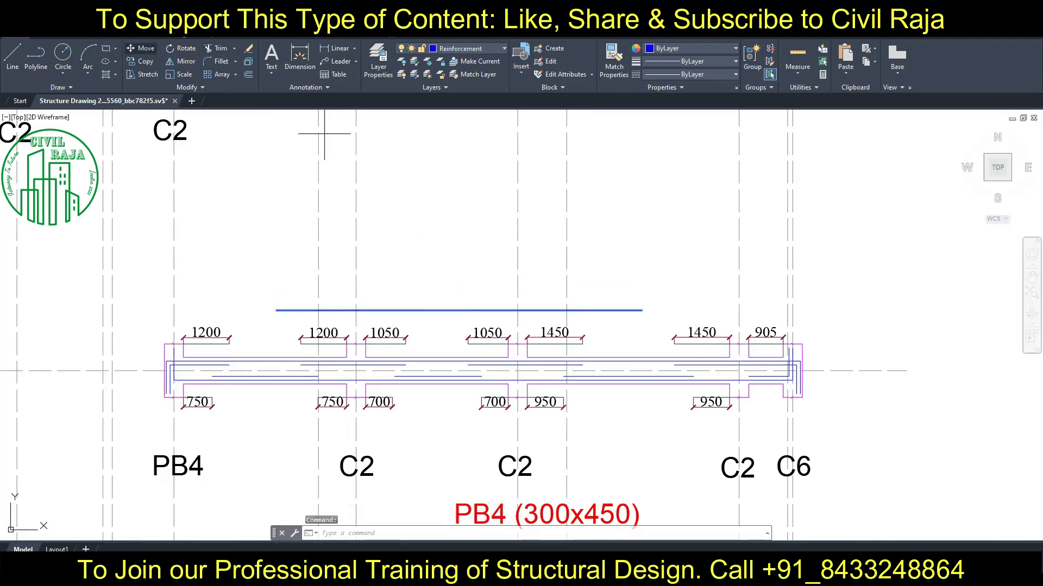
key(ctrl+z)
click(335, 60)
click(219, 364)
click(276, 290)
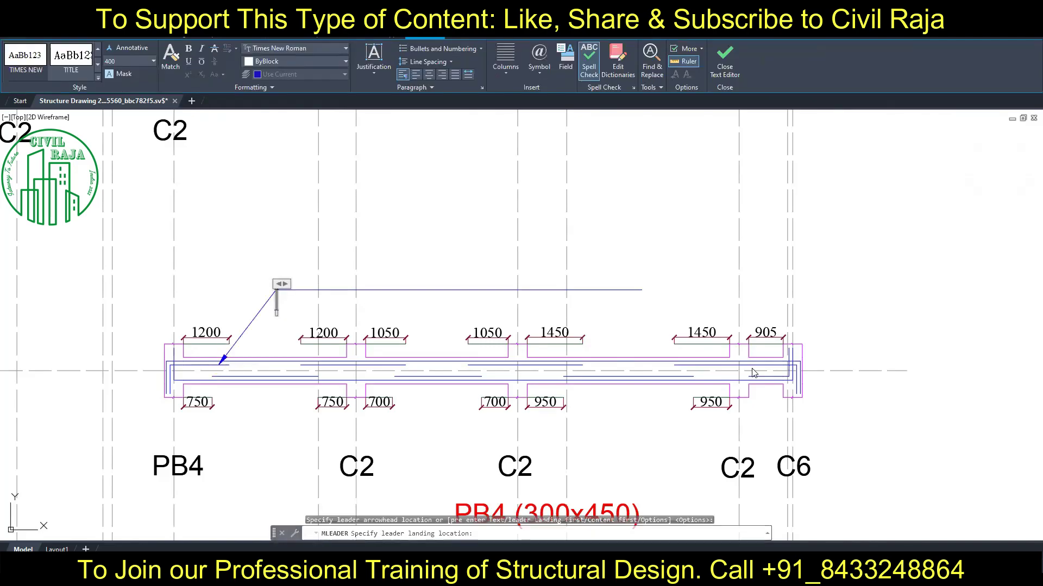
key(Escape)
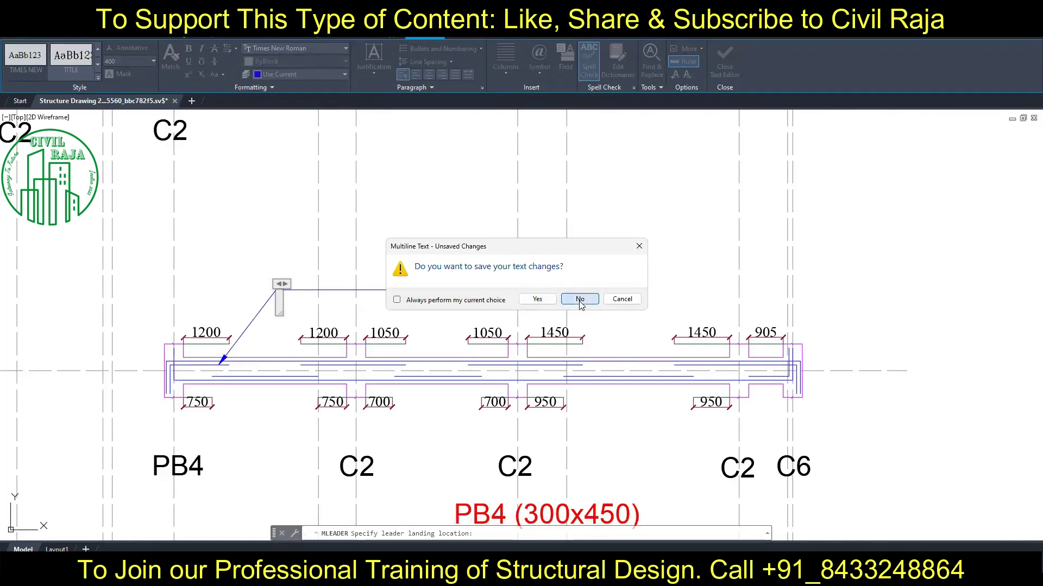
click(580, 299)
Add arrows to the right top bar, the middle and left C2 supports, and near PB4.
click(698, 363)
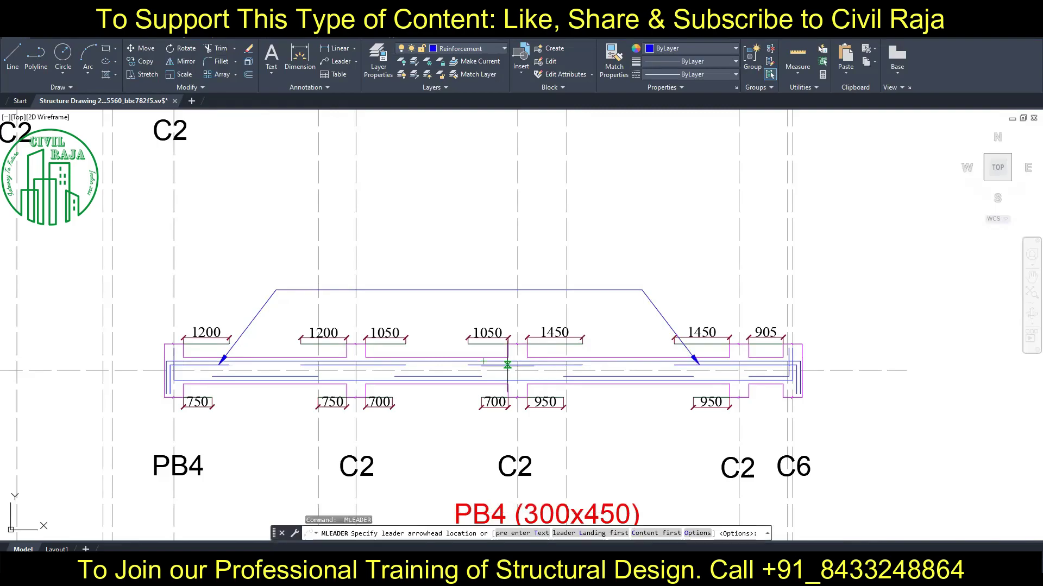
click(517, 364)
click(411, 297)
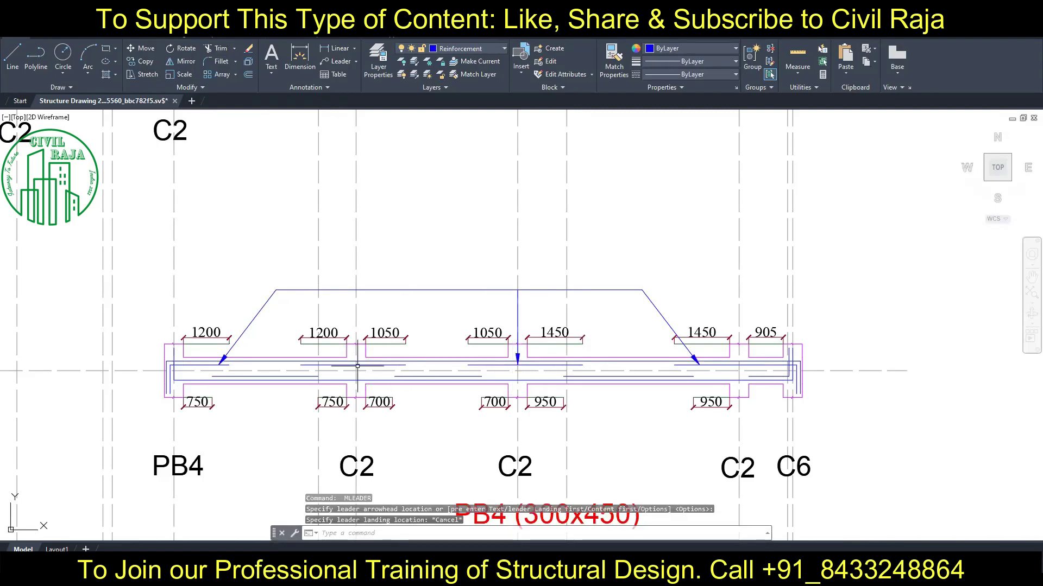
click(436, 261)
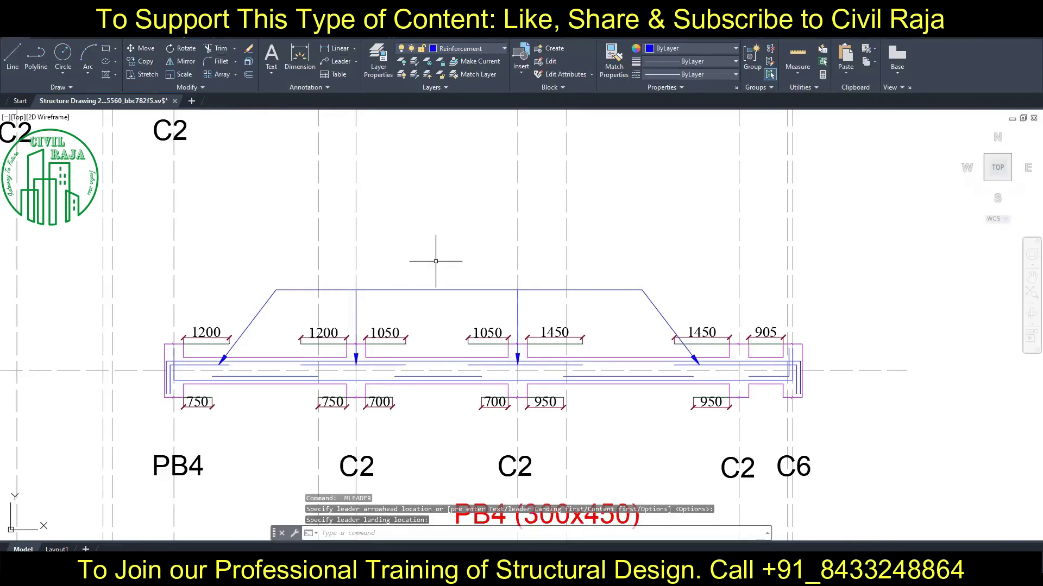
key(Return)
click(280, 358)
click(280, 324)
Draw a landing line from the leader top, extended right past the C2 leader.
text(l)
key(Return)
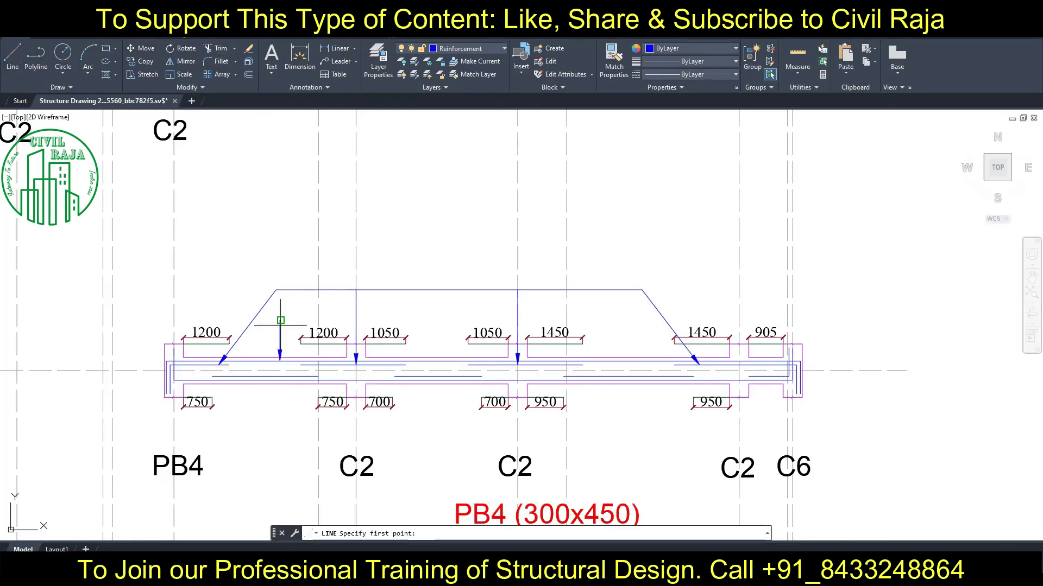
middle_drag(280, 320, 294, 263)
click(293, 263)
click(380, 263)
key(Escape)
click(337, 263)
click(380, 263)
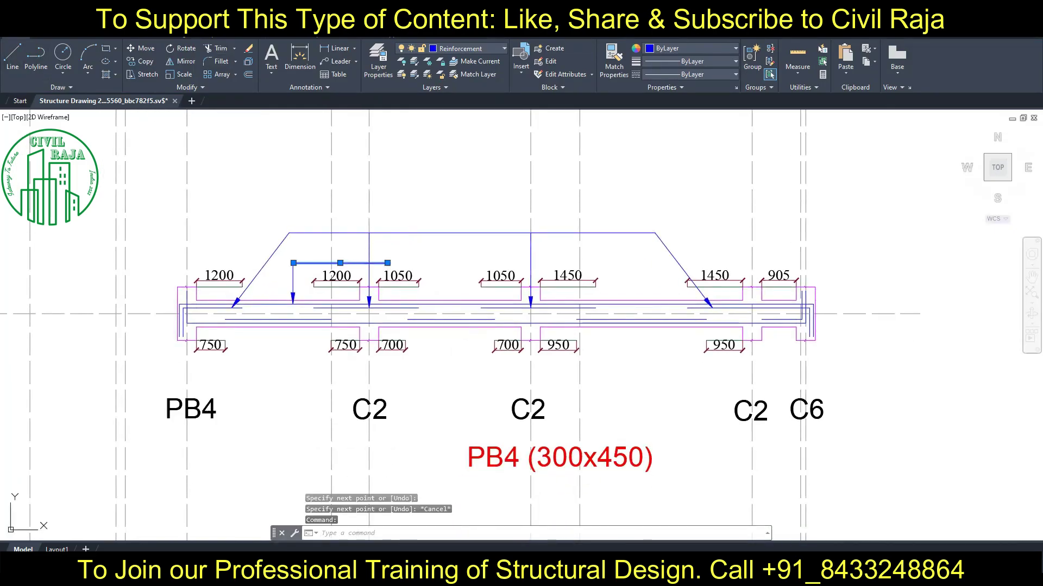
click(407, 263)
key(Escape)
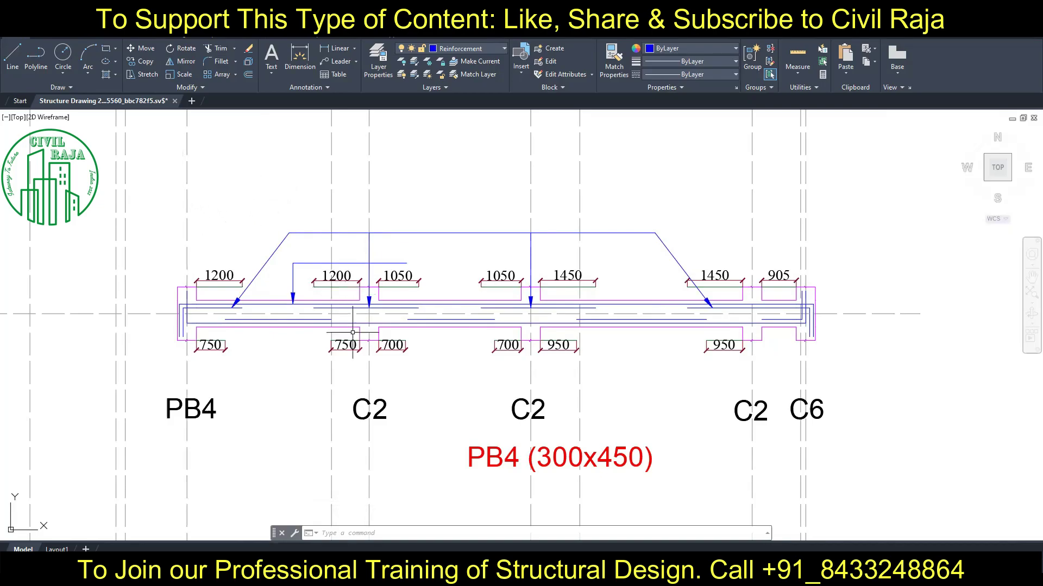
Pan the beam up and draw the lower landing line below it to near C2.
middle_drag(352, 333, 395, 224)
text(l)
key(Return)
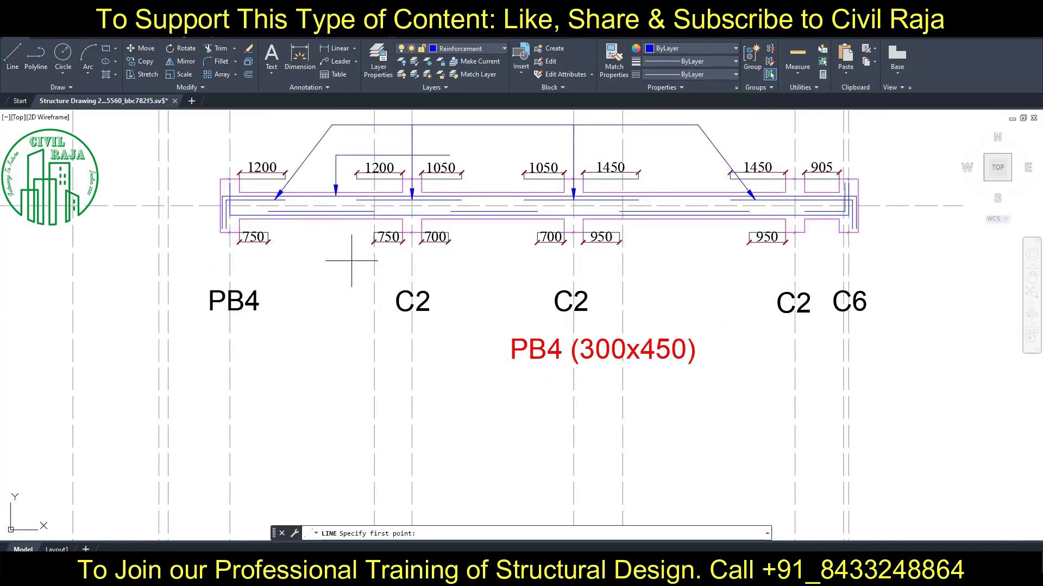
click(351, 260)
click(773, 261)
key(Return)
Add arrows from the lower line up to the left, middle and right bottom bars.
click(337, 61)
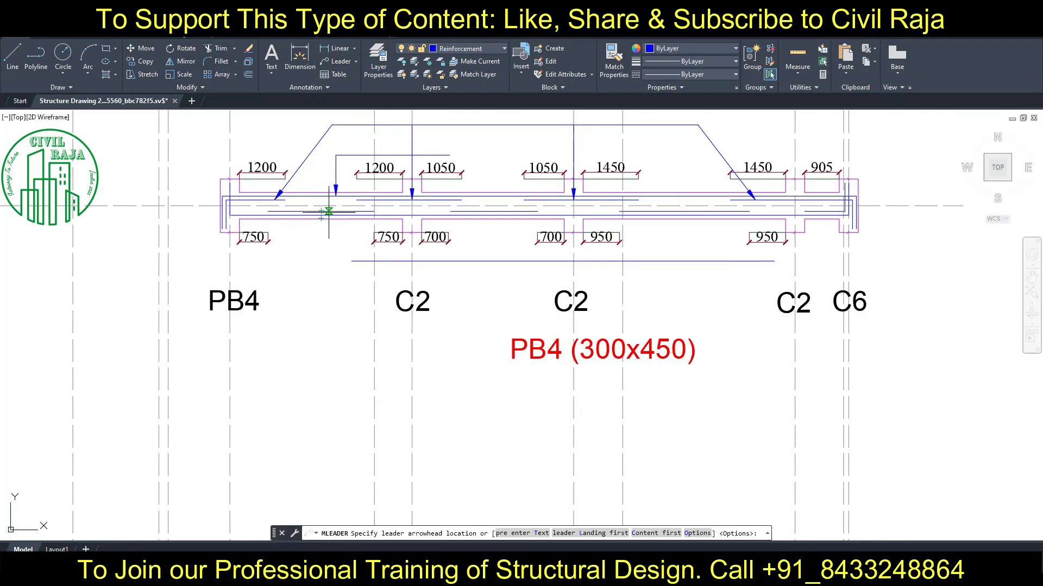
click(332, 215)
click(351, 261)
click(486, 214)
click(486, 261)
click(718, 215)
click(718, 261)
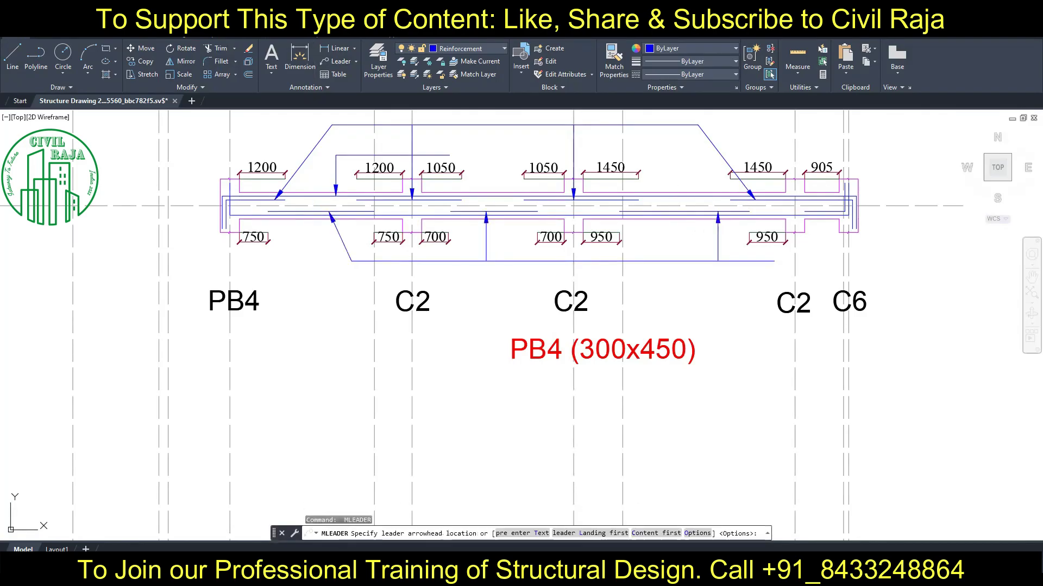
Add a leader up to the left bottom bar with a horizontal line from its landing.
scroll(280, 222, up, 2)
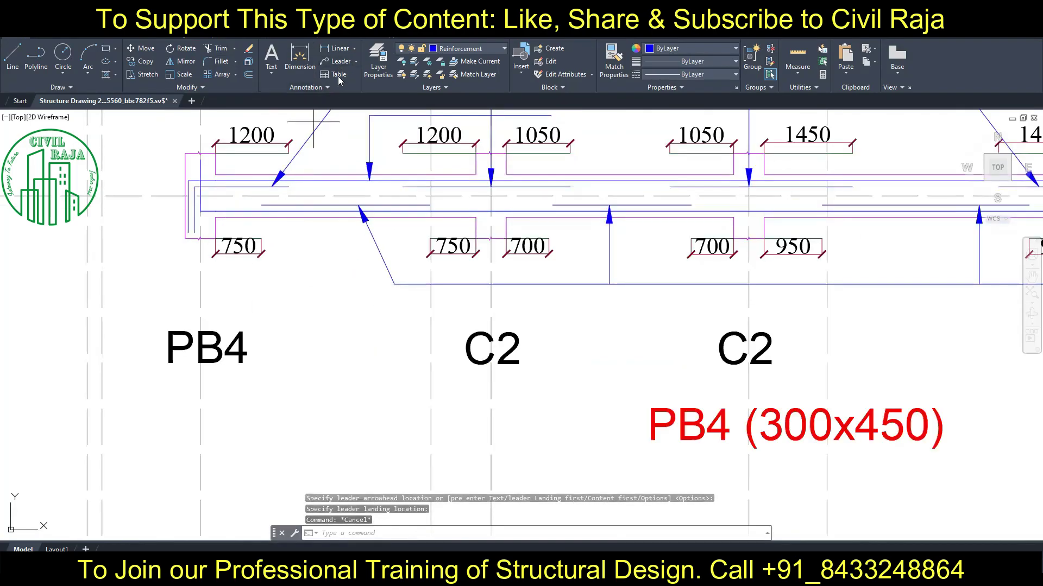
click(289, 211)
click(289, 308)
text(l)
key(Return)
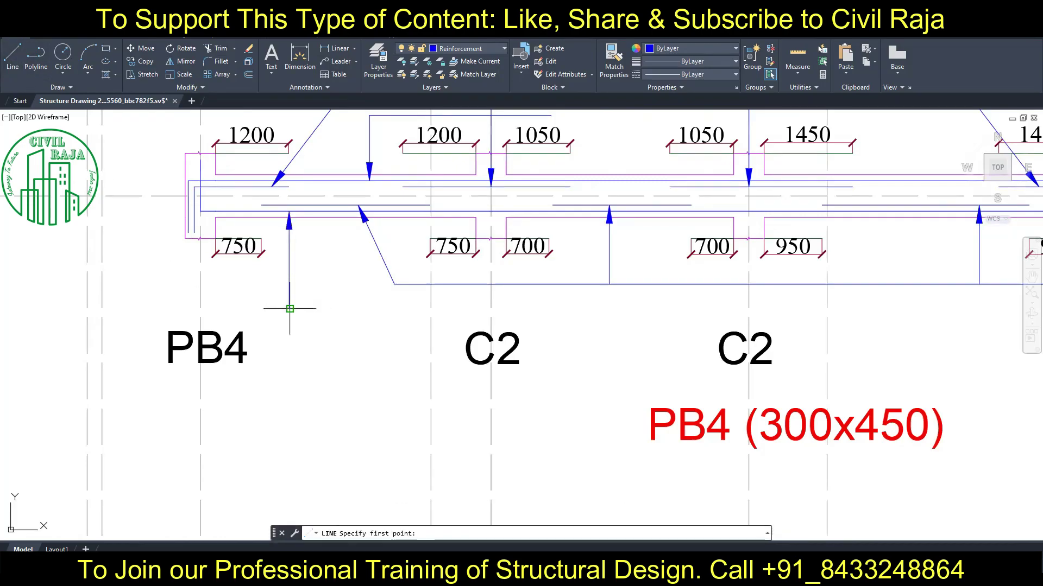
click(290, 308)
key(Escape)
Add leader arrows to PB1's top and bottom bars, landing below the beam.
scroll(319, 287, down, 5)
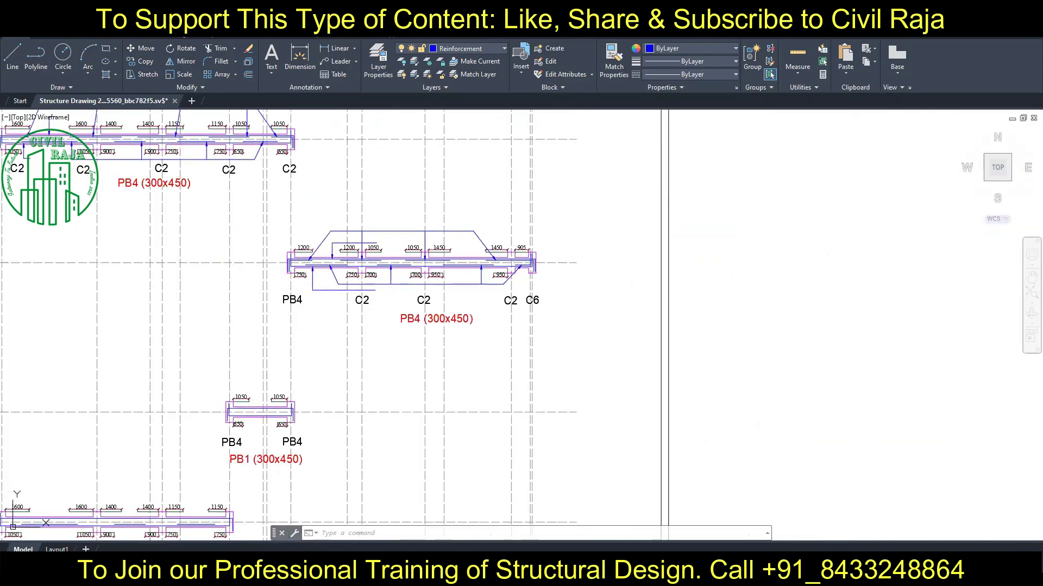
scroll(219, 418, up, 8)
click(337, 60)
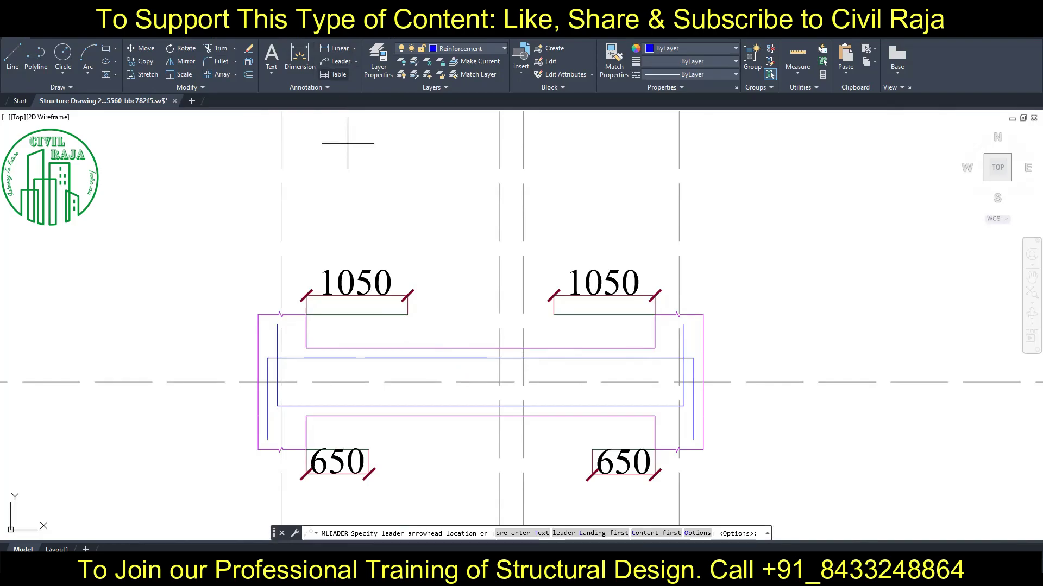
scroll(438, 273, down, 2)
click(458, 214)
key(Return)
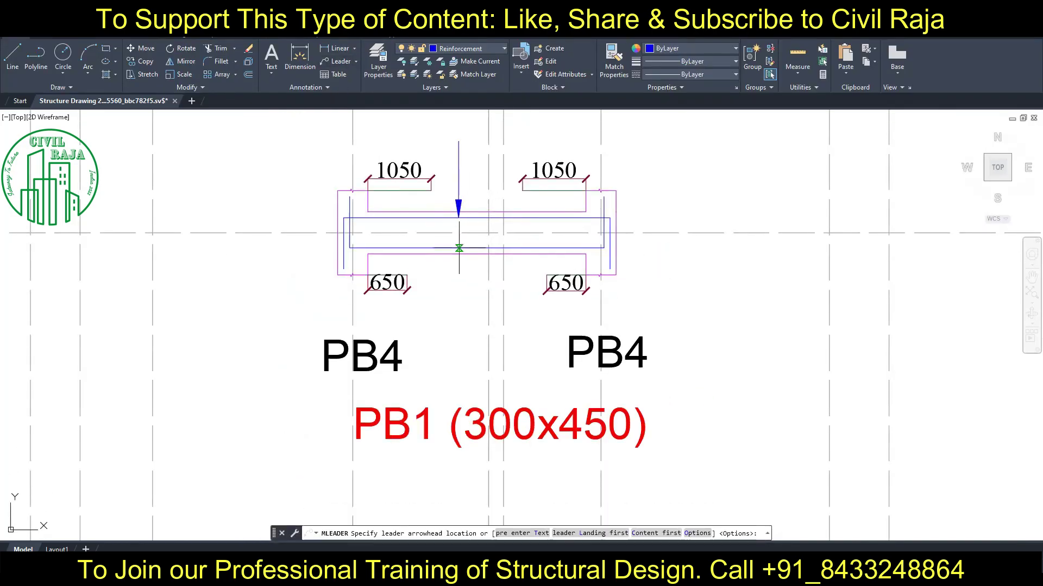
click(459, 248)
click(459, 315)
Draw a short horizontal landing line from the leader's end.
text(l)
key(Return)
click(459, 141)
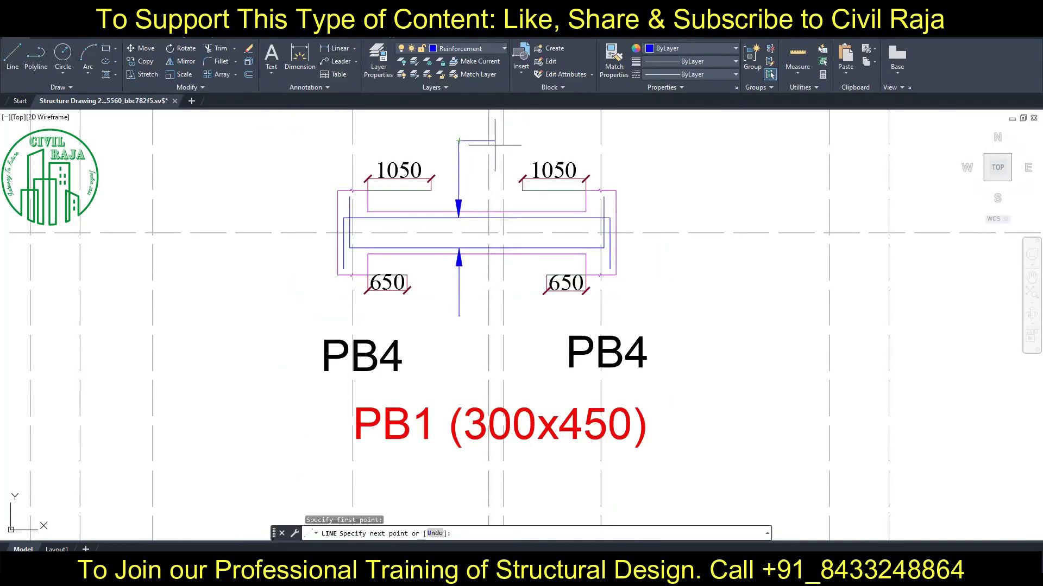
click(511, 142)
key(Escape)
Bring PB2 on grid 13 into view and add a leader to its left top bar.
scroll(457, 414, down, 3)
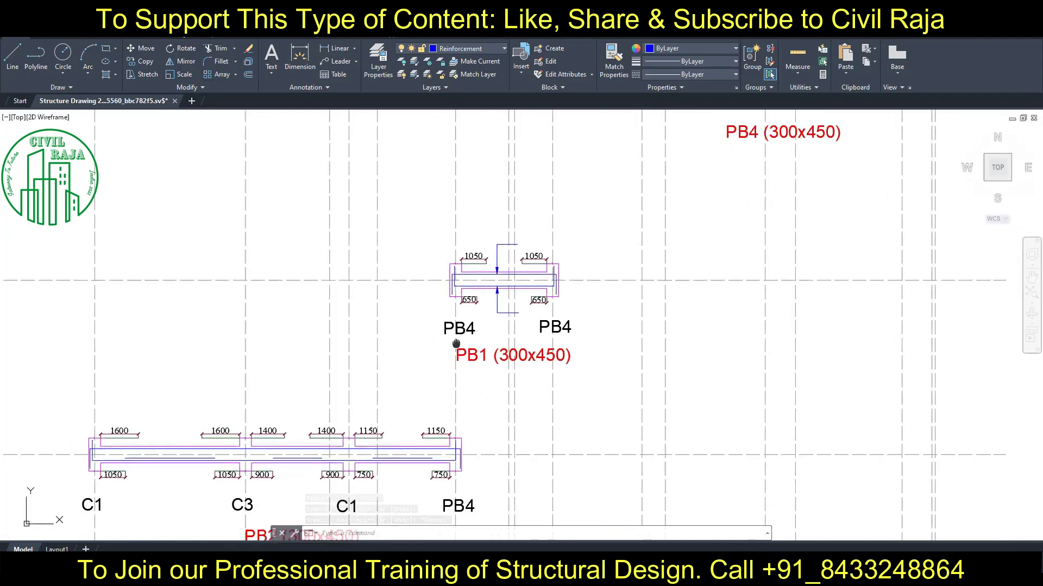
middle_drag(151, 401, 409, 295)
scroll(410, 295, up, 2)
text(mld)
key(Return)
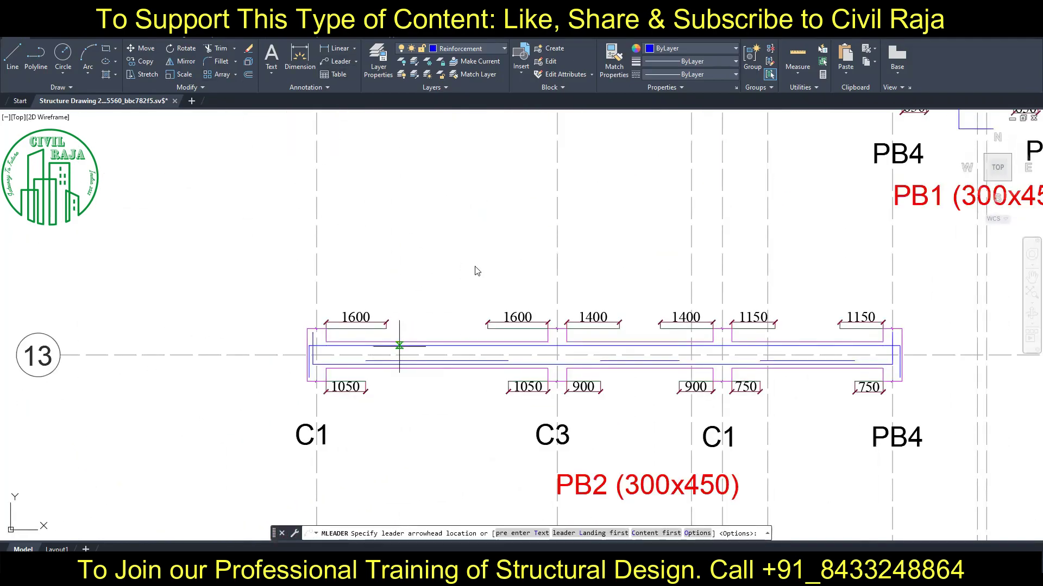
click(399, 346)
click(403, 291)
middle_drag(402, 291, 345, 188)
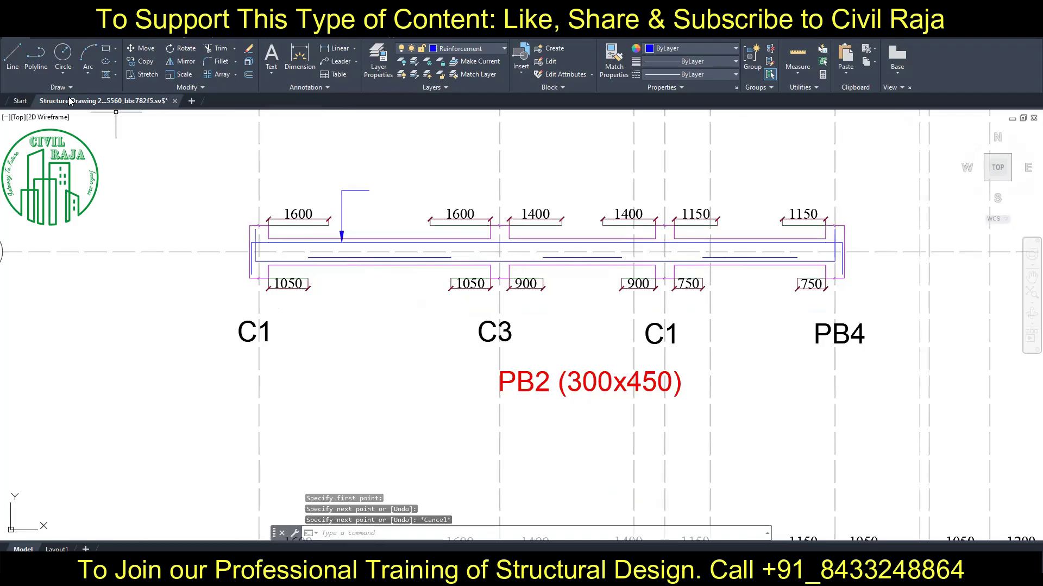
click(14, 54)
Add leader arrows to PB2's right, middle and left bottom bars, landing below the beam.
text(mld)
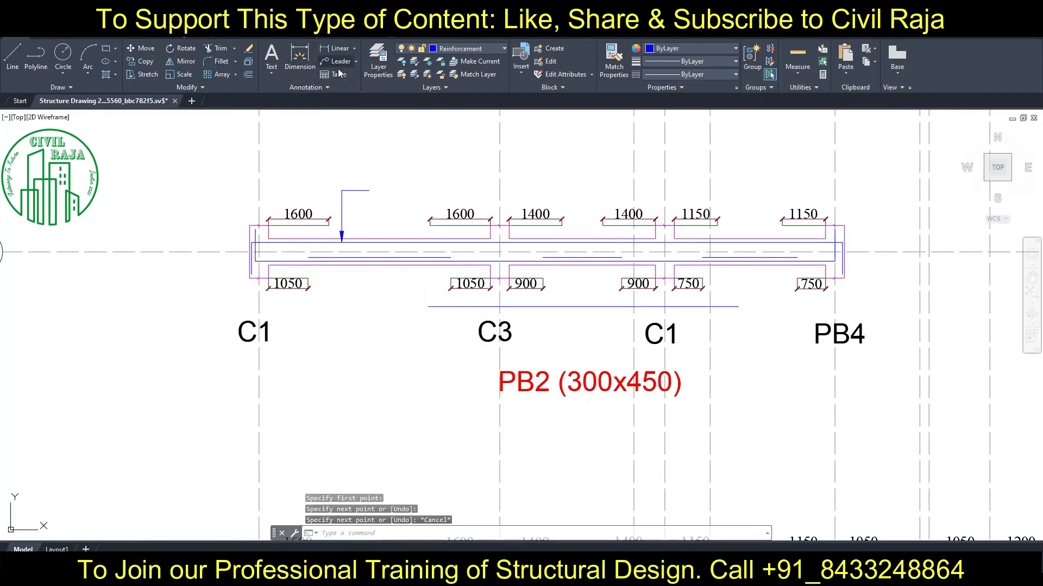
key(Return)
click(762, 262)
click(738, 306)
key(Return)
click(609, 259)
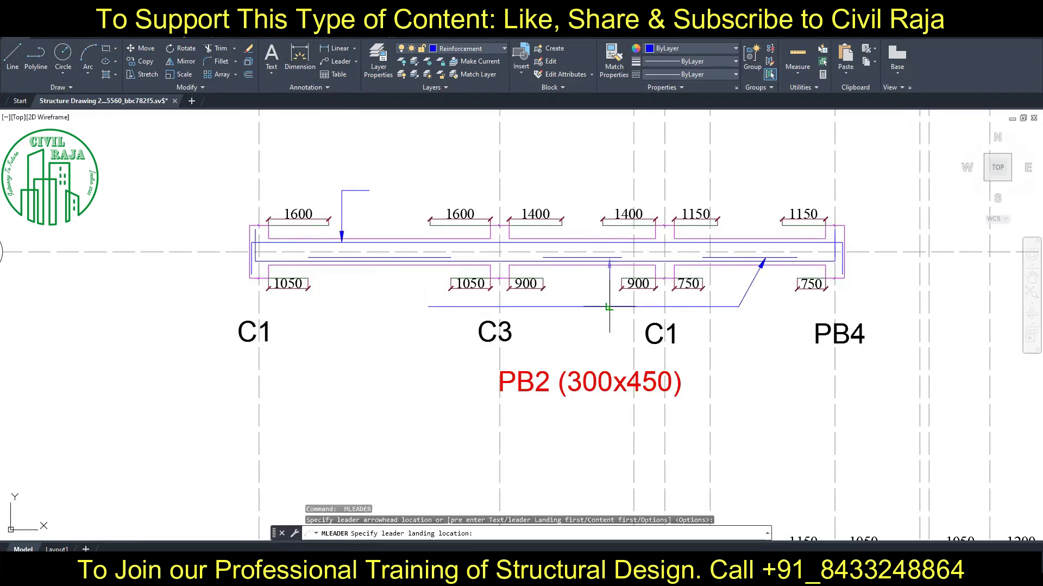
click(428, 304)
key(Escape)
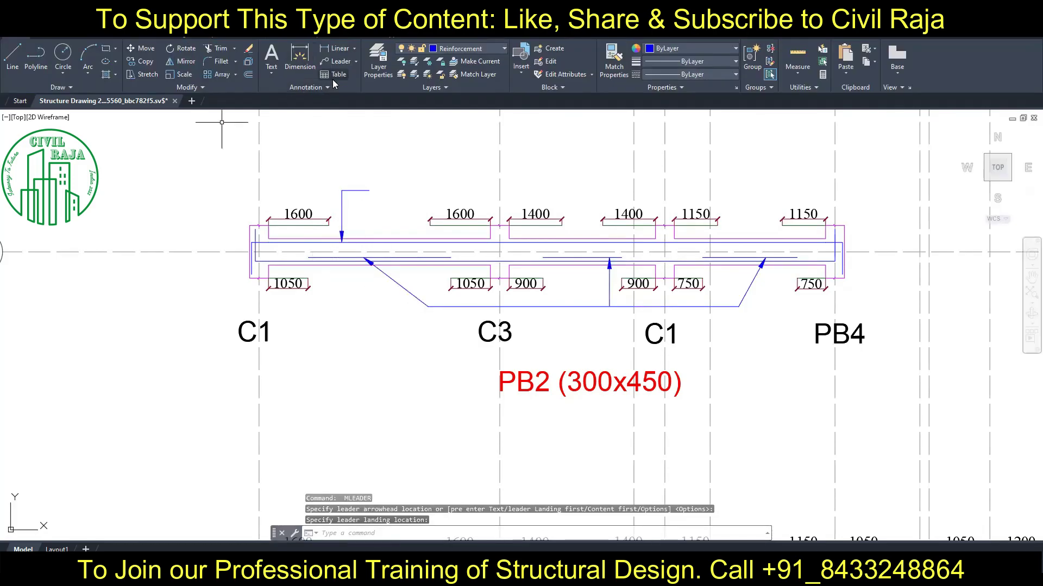
Add another leader to PB2's left bottom bar and bring the PB1 beam row into view.
click(14, 55)
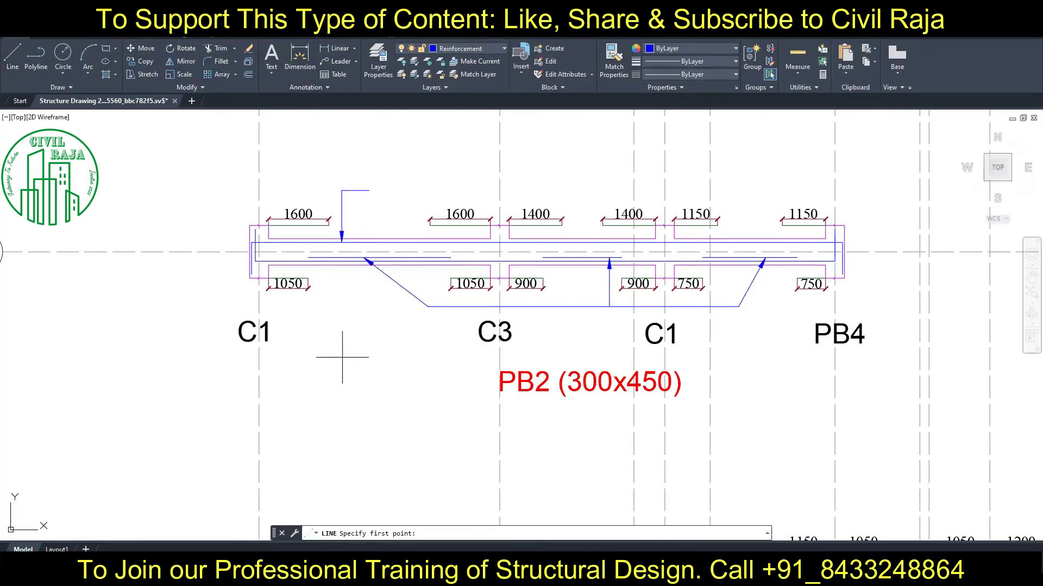
key(Escape)
text(mld)
key(Return)
click(318, 263)
click(341, 357)
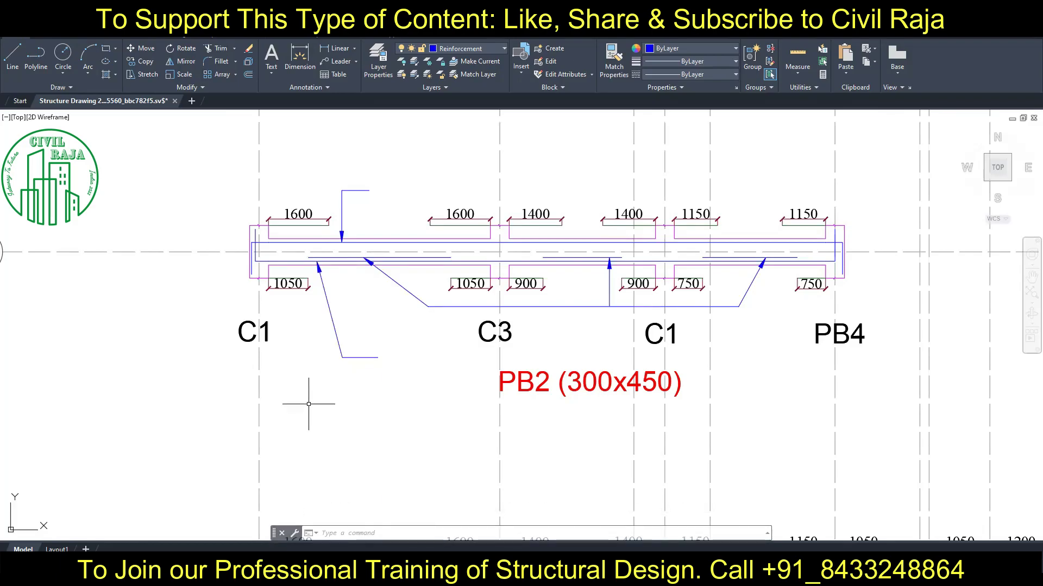
scroll(338, 353, down, 4)
middle_drag(337, 353, 357, 289)
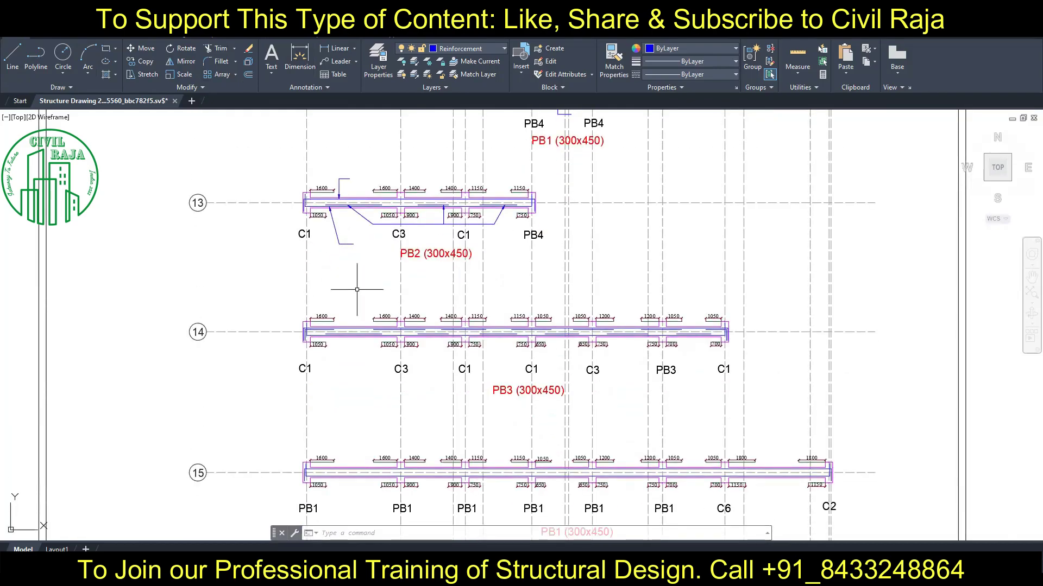
Draw a horizontal guide line across the full length above PB3.
scroll(361, 375, up, 2)
scroll(380, 326, up, 2)
scroll(174, 336, down, 2)
scroll(211, 394, up, 3)
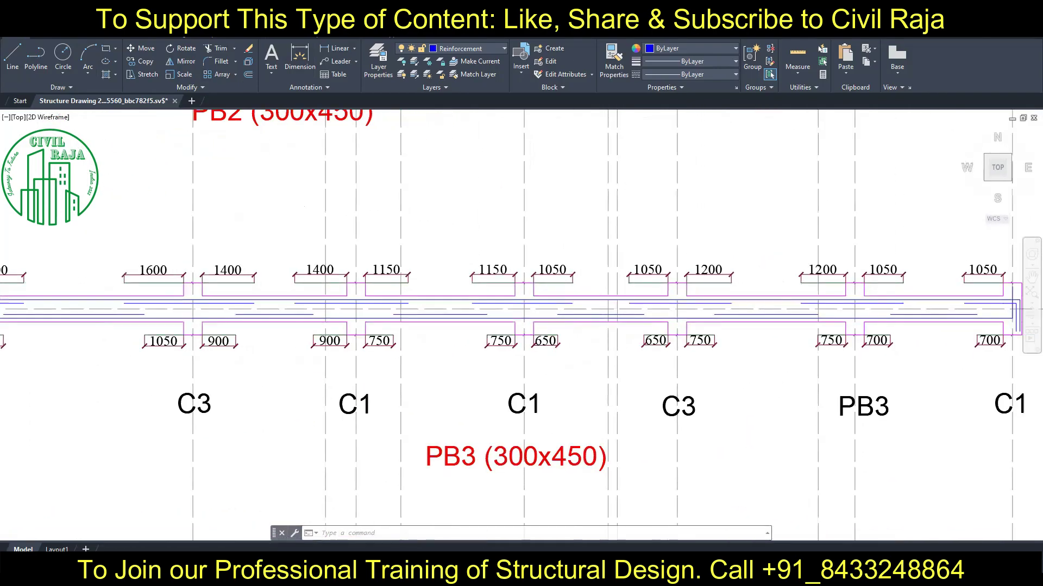
middle_drag(145, 306, 174, 294)
scroll(174, 293, down, 2)
click(12, 54)
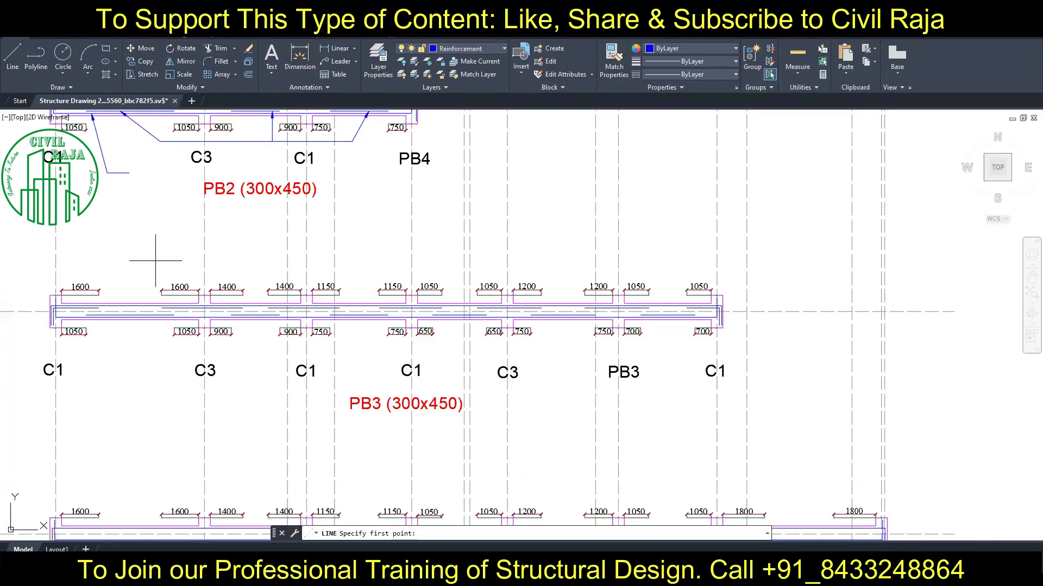
click(155, 261)
click(639, 261)
key(Escape)
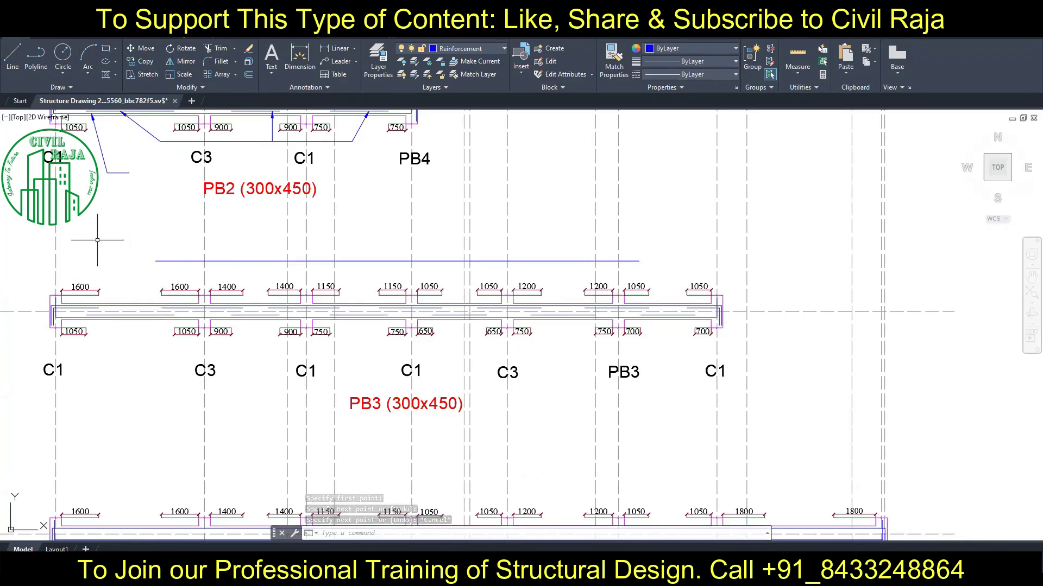
Move the guide line into position just above the PB3 beam.
click(256, 261)
click(142, 48)
click(85, 192)
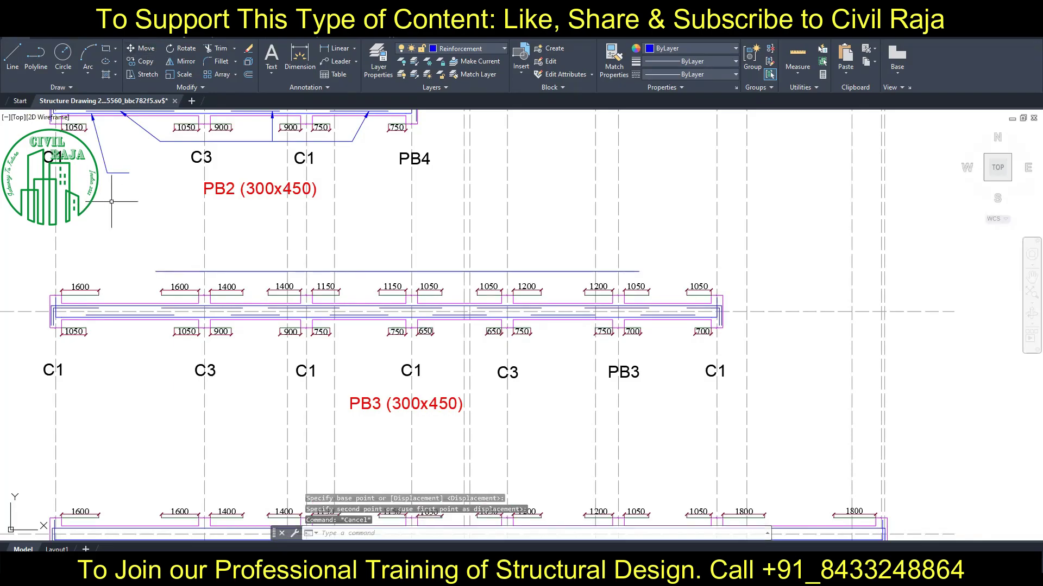
click(181, 271)
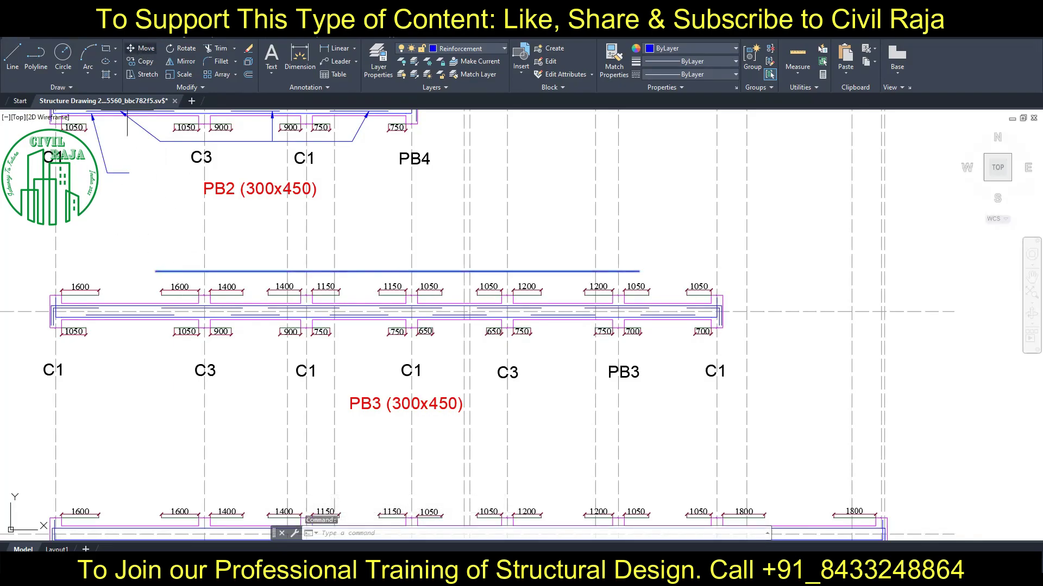
key(space)
click(121, 202)
click(121, 182)
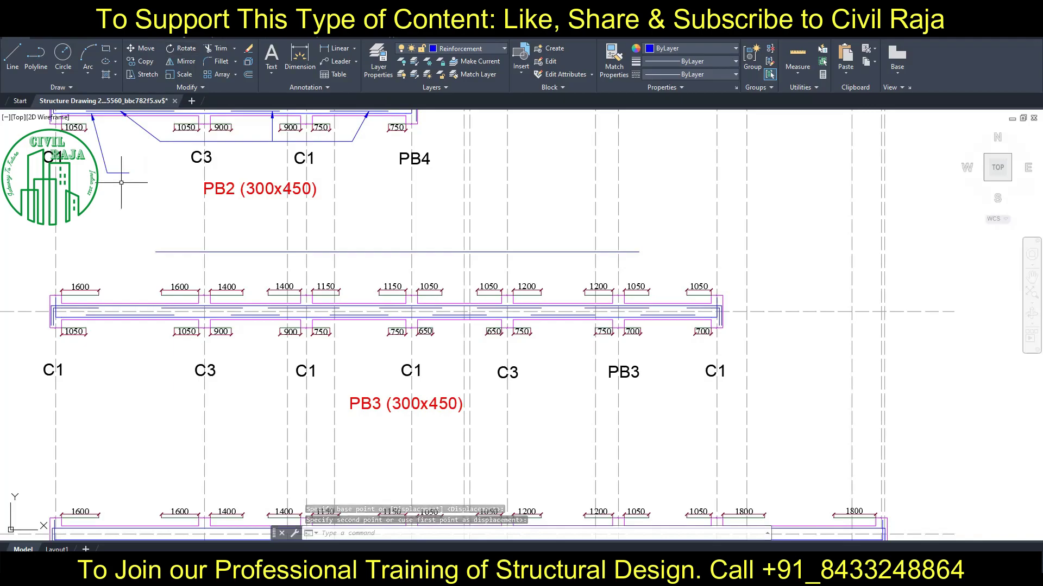
Draw a short landing line above PB3's first bay.
scroll(131, 283, up, 2)
middle_drag(132, 284, 178, 293)
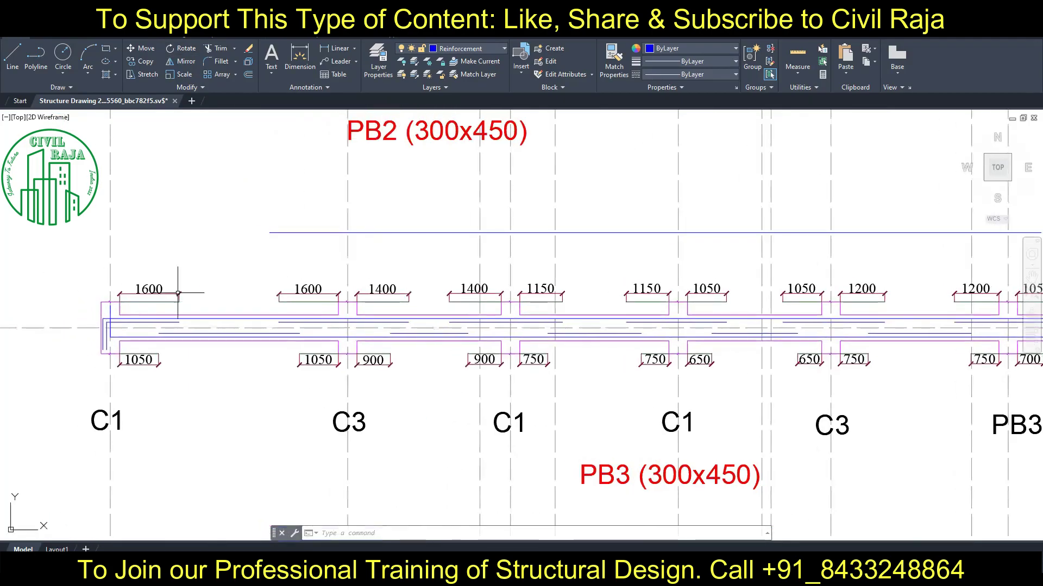
key(l)
key(Return)
click(281, 261)
click(357, 261)
key(Escape)
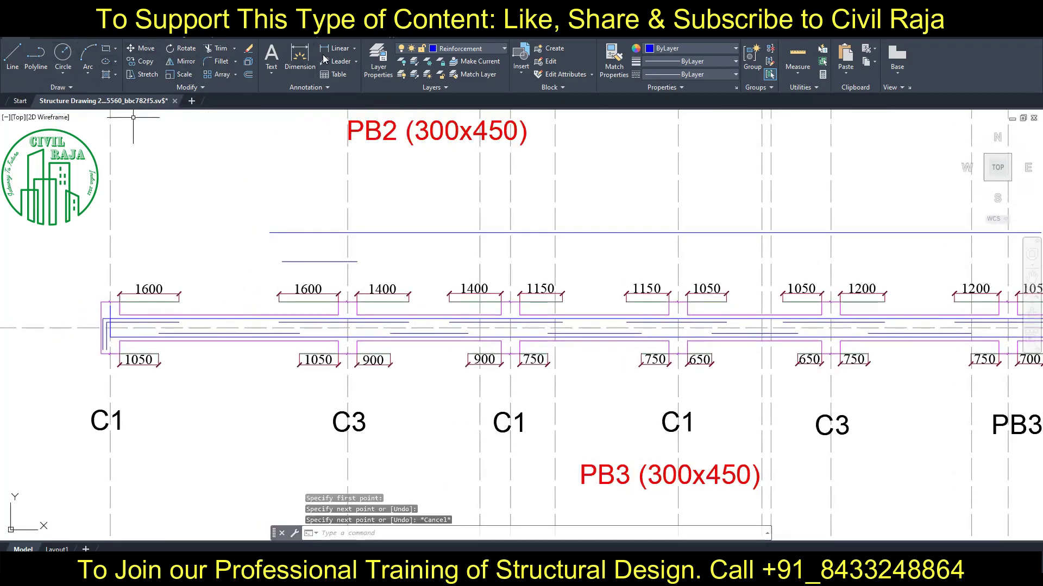
Add leader arrows to PB3's first top bars, landing on the short and guide lines.
click(324, 59)
click(255, 315)
click(282, 261)
key(Escape)
key(space)
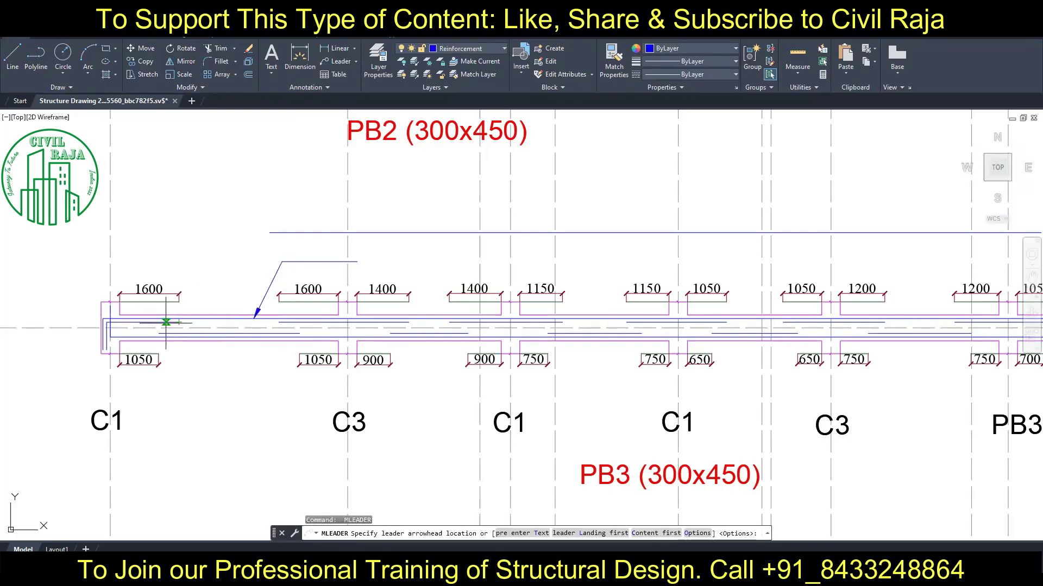
click(165, 322)
click(269, 233)
click(400, 233)
key(space)
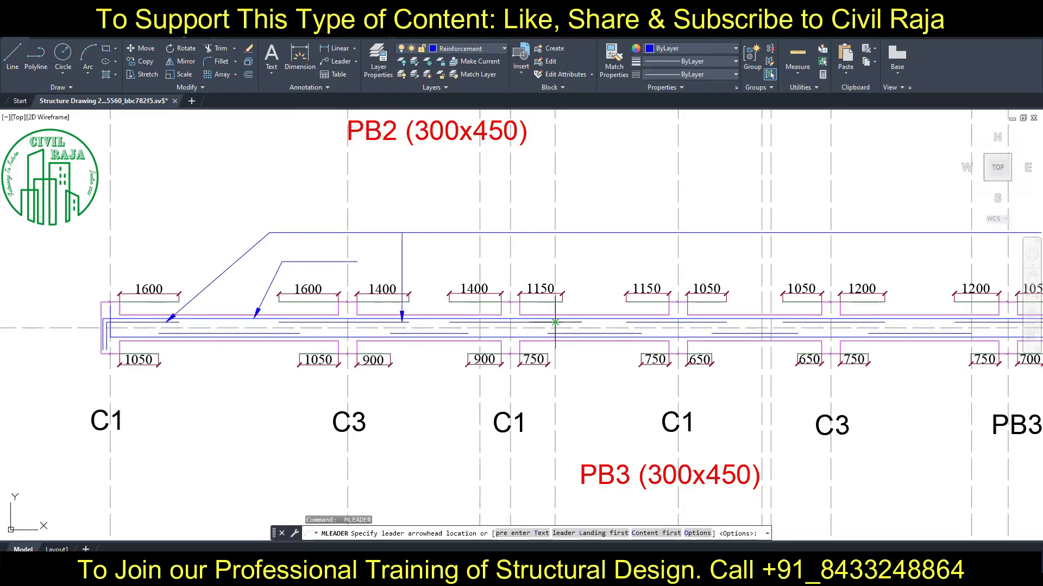
Add top-bar leaders along PB3 by C1, C3 and to its right end.
click(562, 320)
click(562, 233)
middle_drag(681, 322, 553, 326)
click(550, 236)
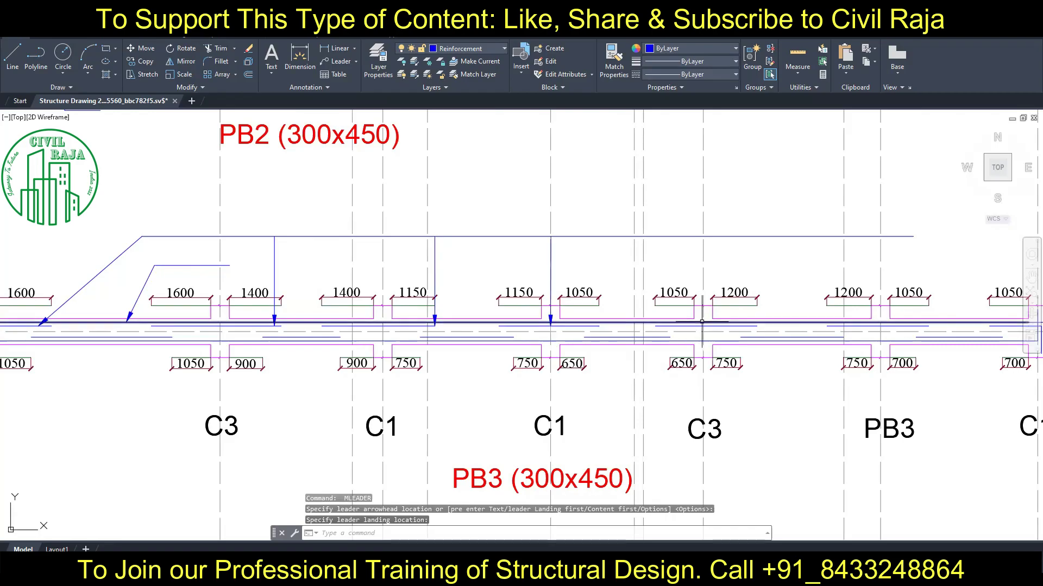
key(space)
click(703, 325)
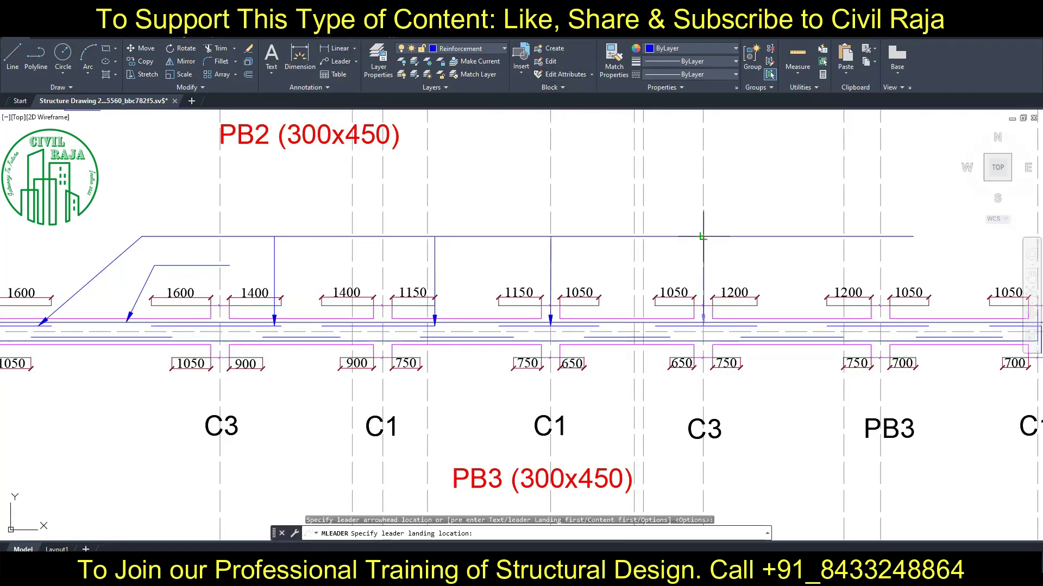
click(703, 236)
key(space)
click(881, 320)
click(881, 236)
middle_drag(999, 330, 505, 349)
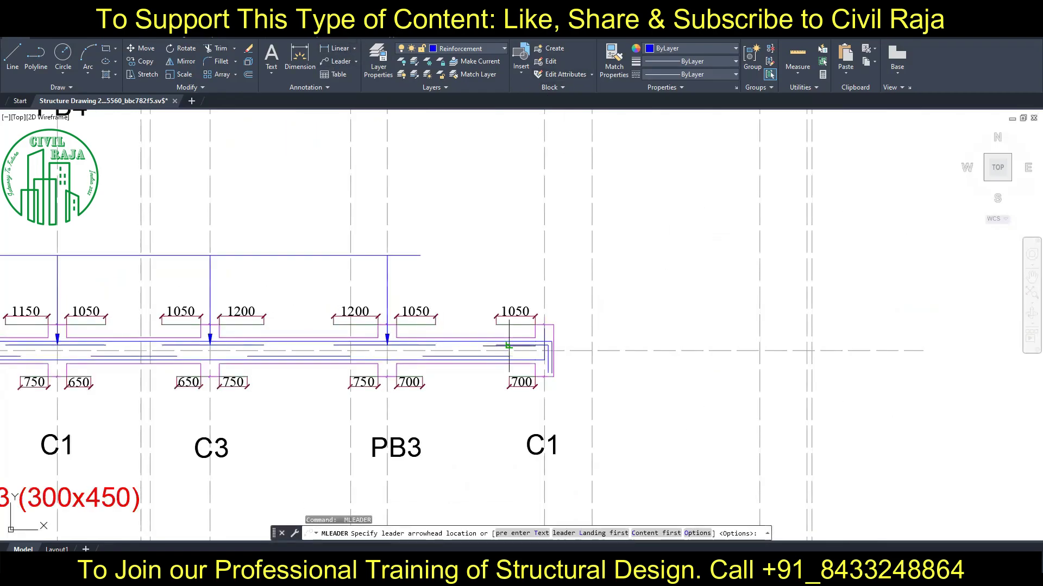
click(420, 255)
Add a leader up to a PB3 bottom bar with a short landing line below.
middle_drag(420, 255, 665, 251)
scroll(370, 331, down, 2)
scroll(370, 330, up, 4)
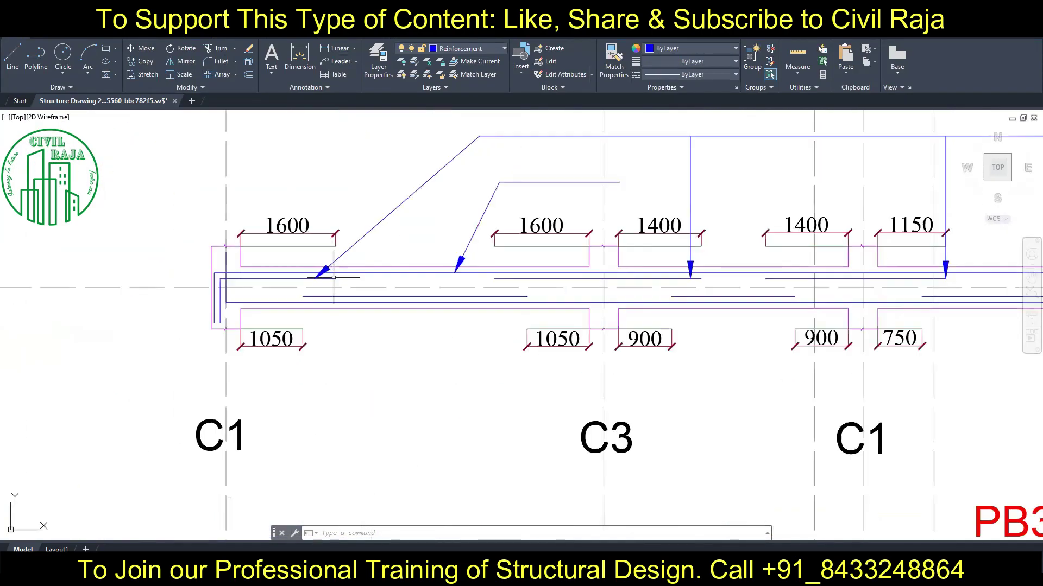
click(457, 302)
click(457, 368)
click(12, 54)
click(458, 368)
click(618, 367)
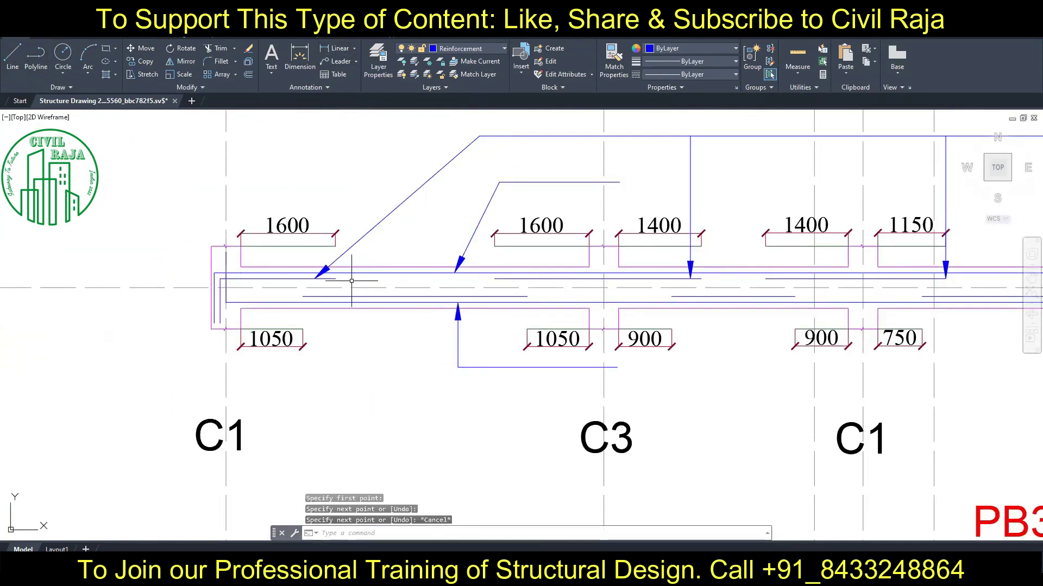
key(Escape)
Draw a lower guide line running below the PB3 beam.
key(Return)
click(433, 411)
scroll(621, 409, down, 2)
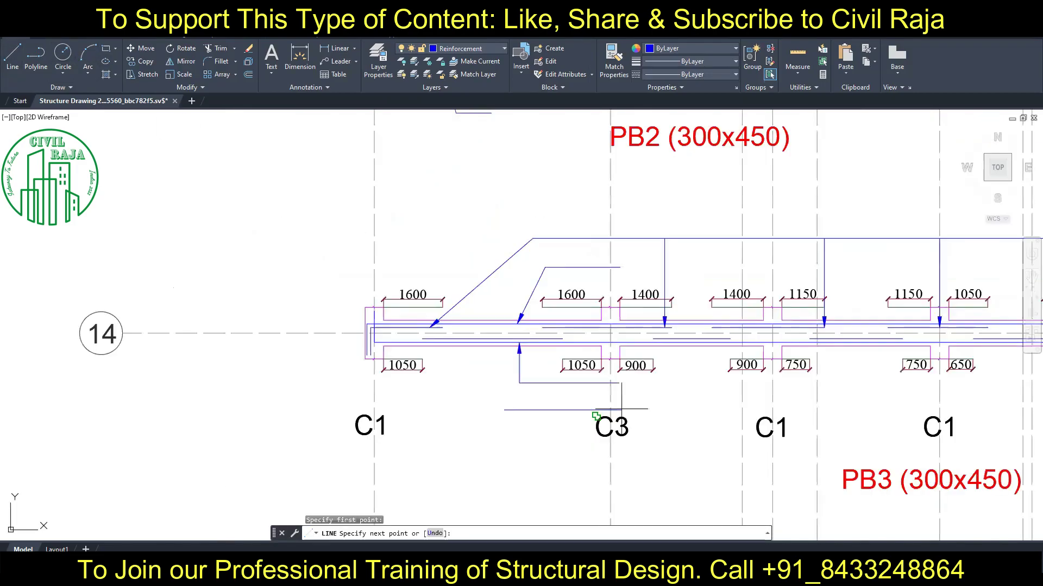
scroll(646, 411, down, 2)
click(794, 412)
key(Escape)
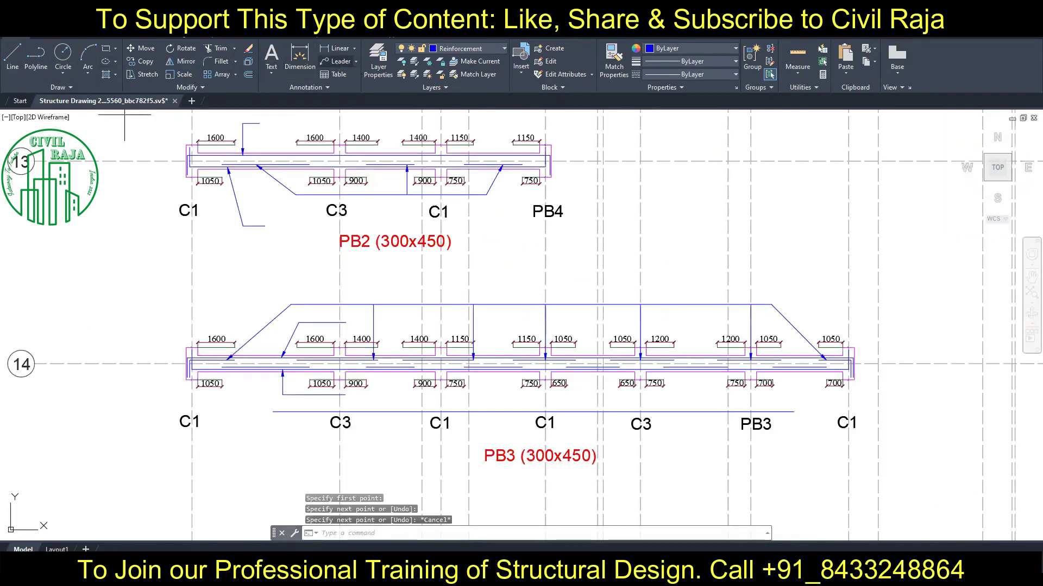
scroll(216, 152, up, 6)
Add a leader from a PB3 bottom bar landing on the lower guide line.
text(mld)
key(Return)
scroll(372, 175, down, 2)
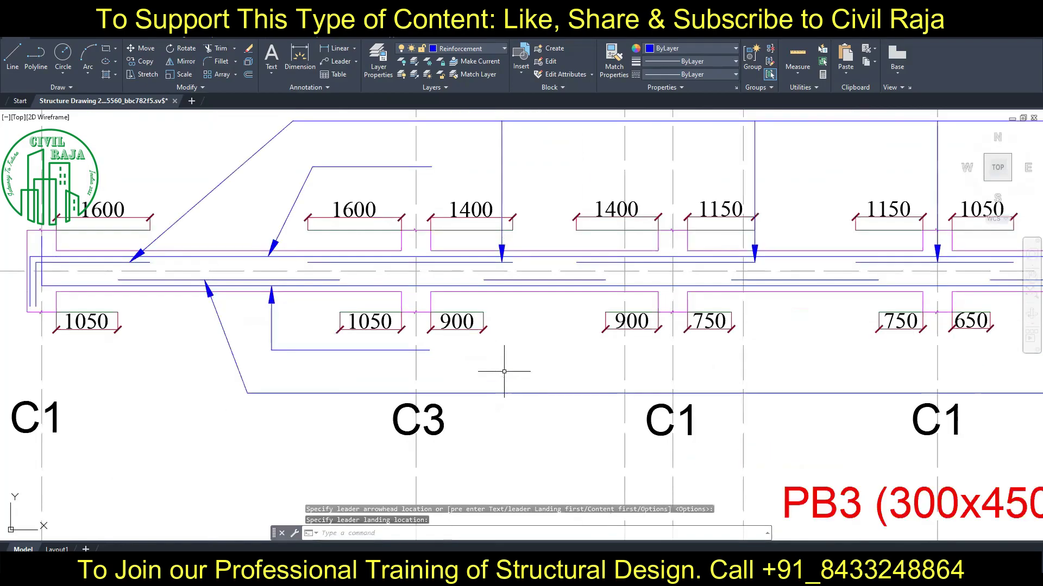
click(600, 281)
click(600, 393)
scroll(441, 361, down, 2)
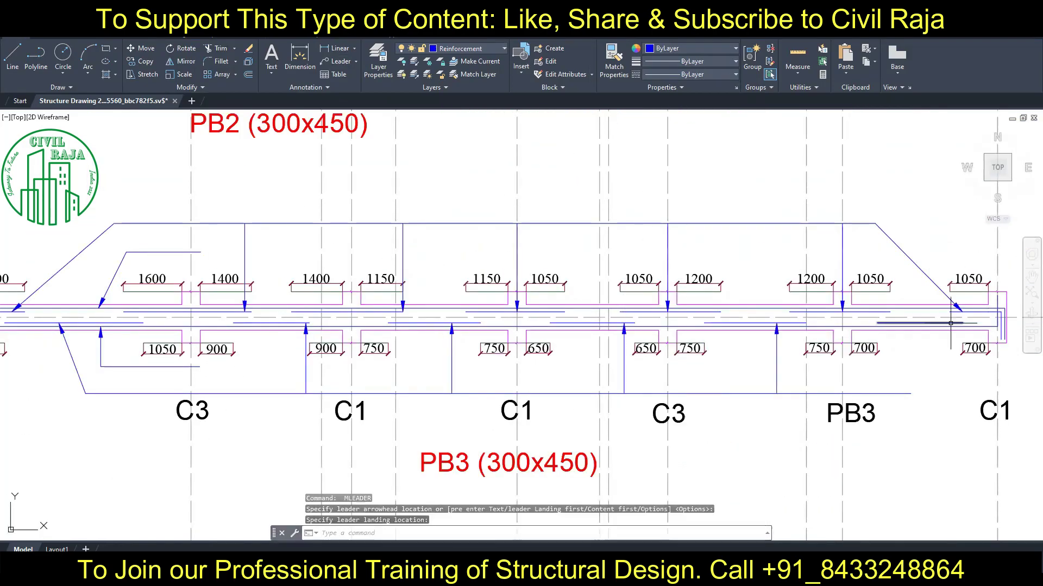
key(Escape)
scroll(395, 277, down, 2)
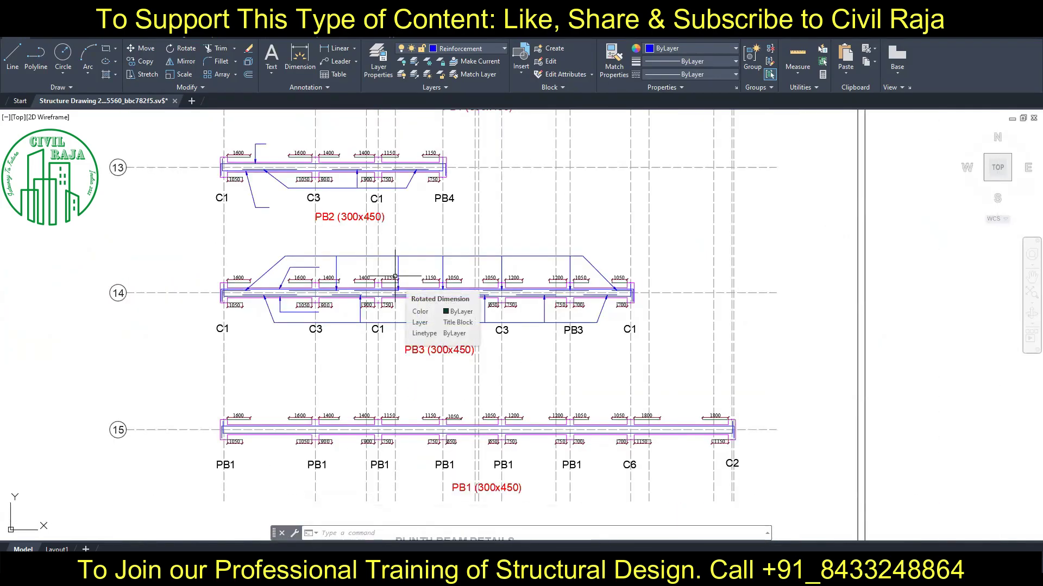
Bring PB1 into view and point a leader at its first top bar.
middle_drag(395, 277, 395, 140)
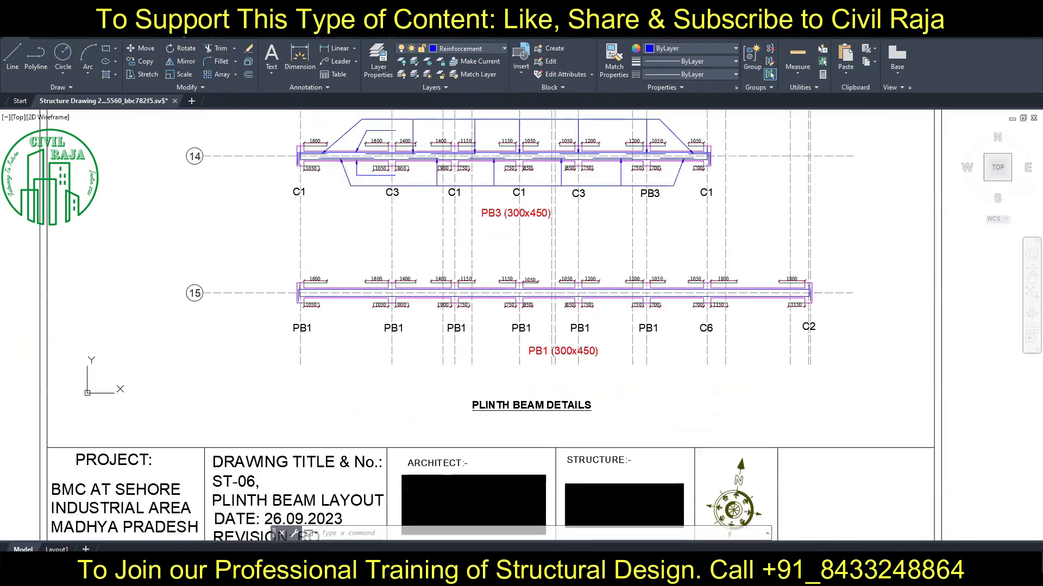
scroll(349, 279, up, 4)
click(337, 61)
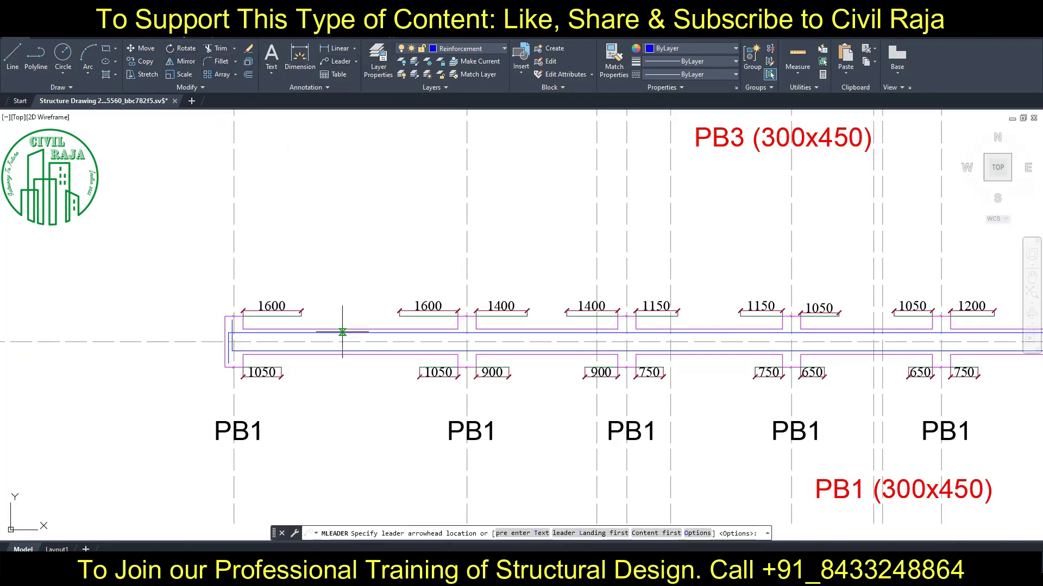
click(342, 332)
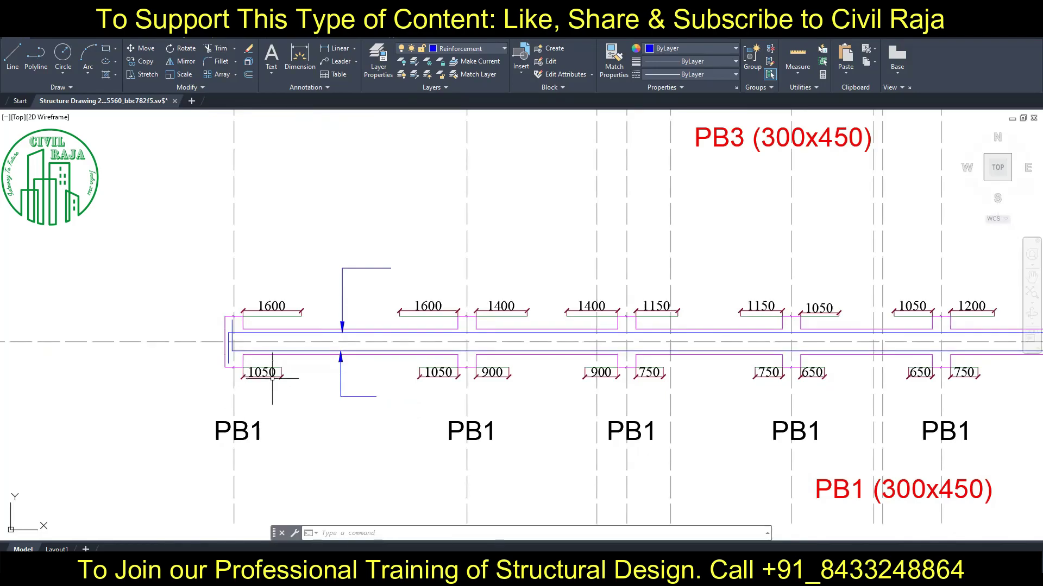
Pan and zoom to bring the upper beam rows back into view.
scroll(272, 378, down, 1)
scroll(256, 321, down, 3)
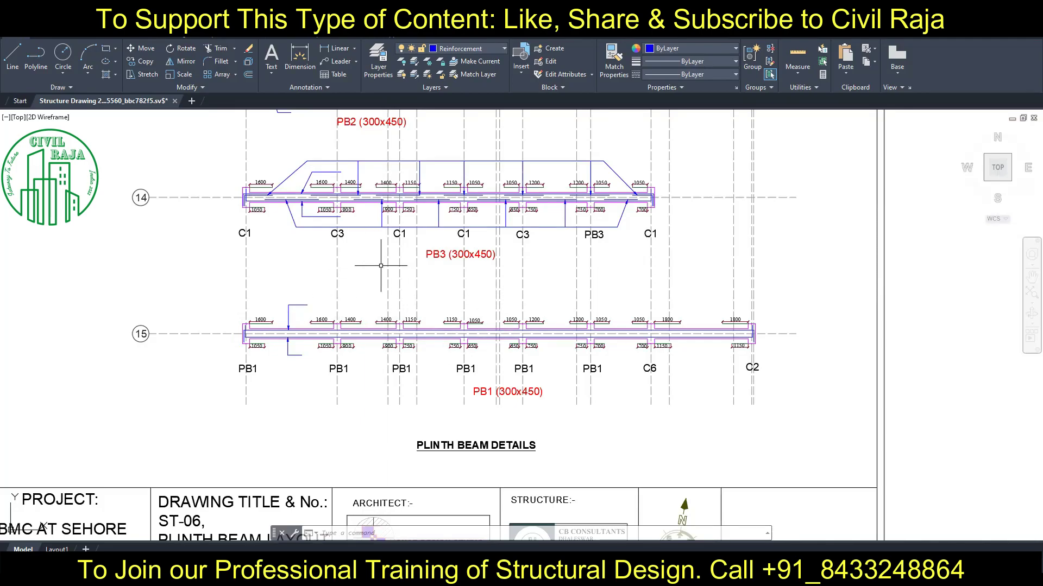
middle_drag(405, 263, 434, 412)
scroll(478, 316, down, 2)
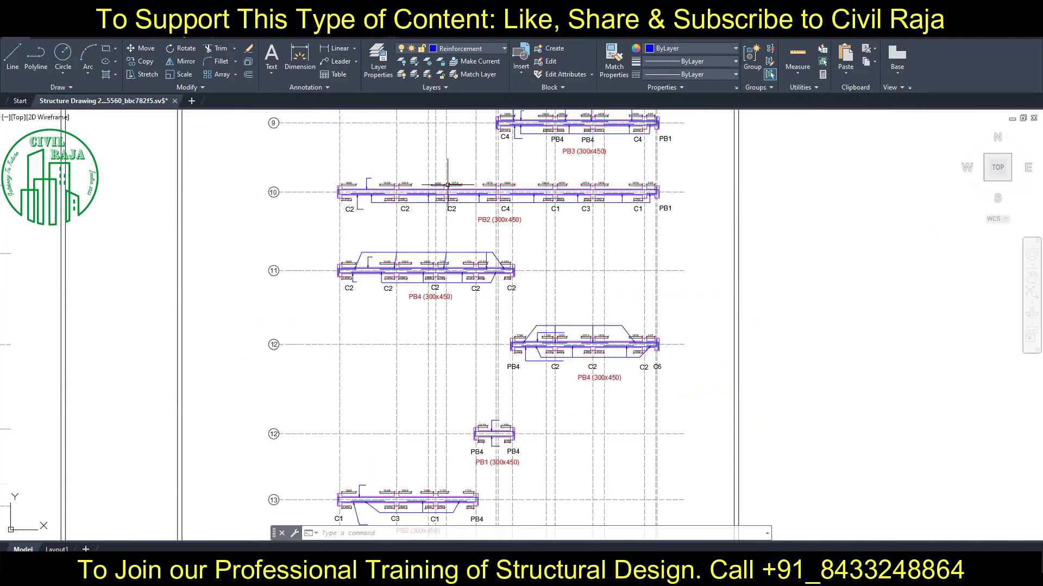
scroll(479, 316, up, 6)
scroll(479, 316, up, 2)
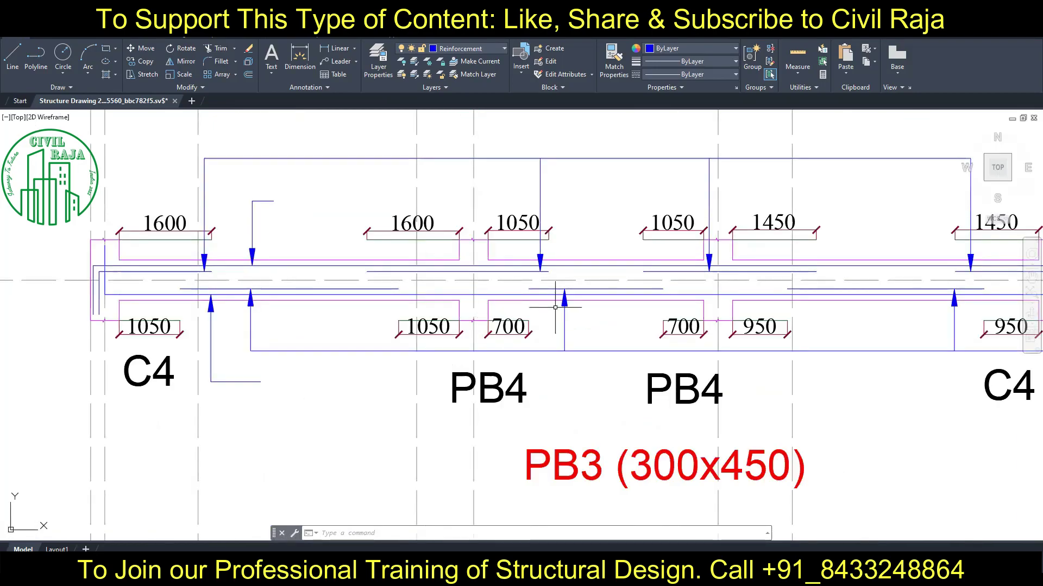
Trim away the excess top bar piece on the PB4 beam detail.
click(217, 48)
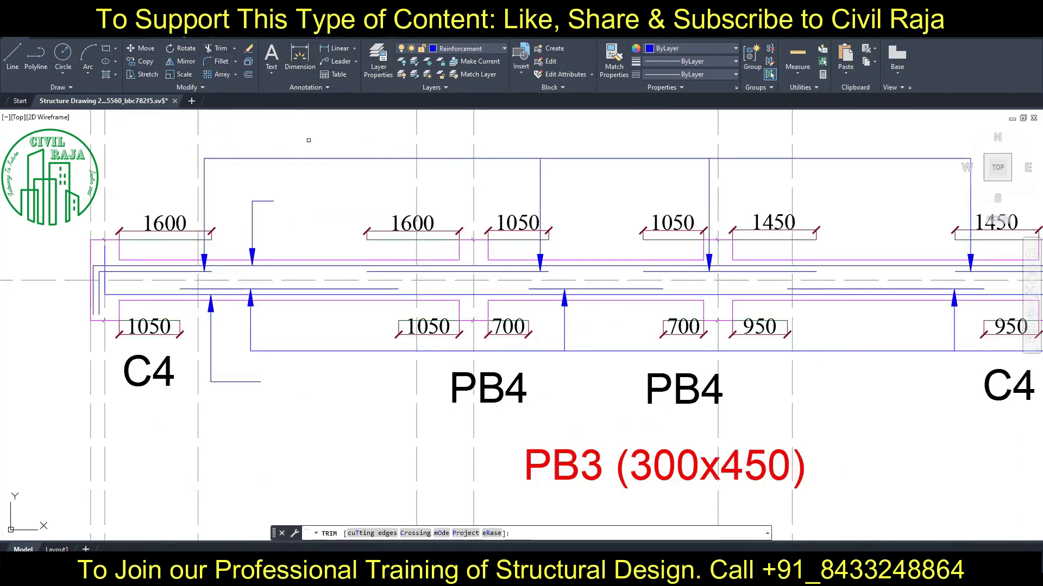
click(624, 158)
scroll(332, 255, down, 3)
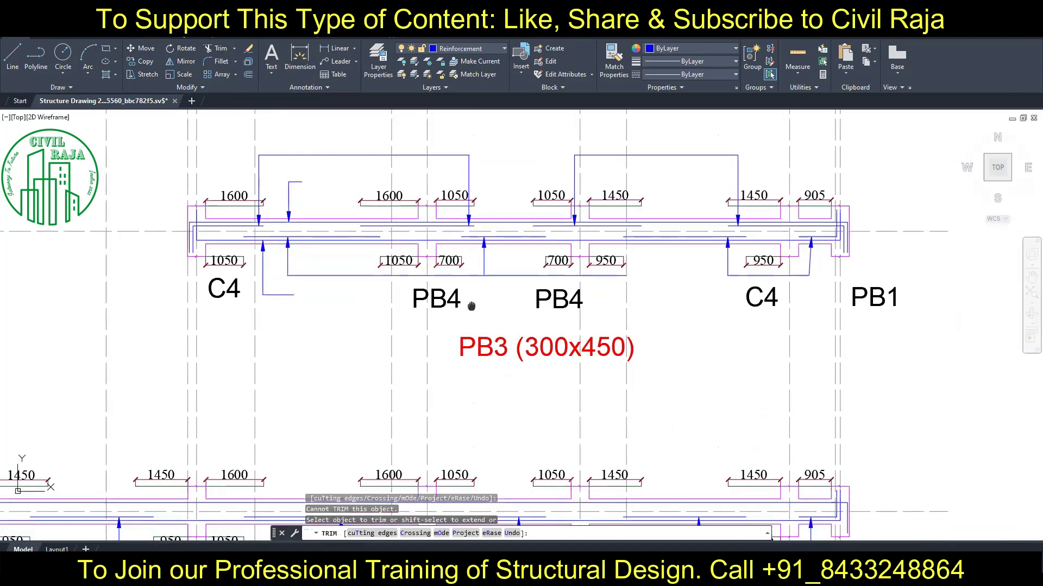
scroll(478, 302, up, 3)
middle_drag(478, 302, 401, 243)
scroll(400, 242, down, 3)
scroll(560, 379, up, 3)
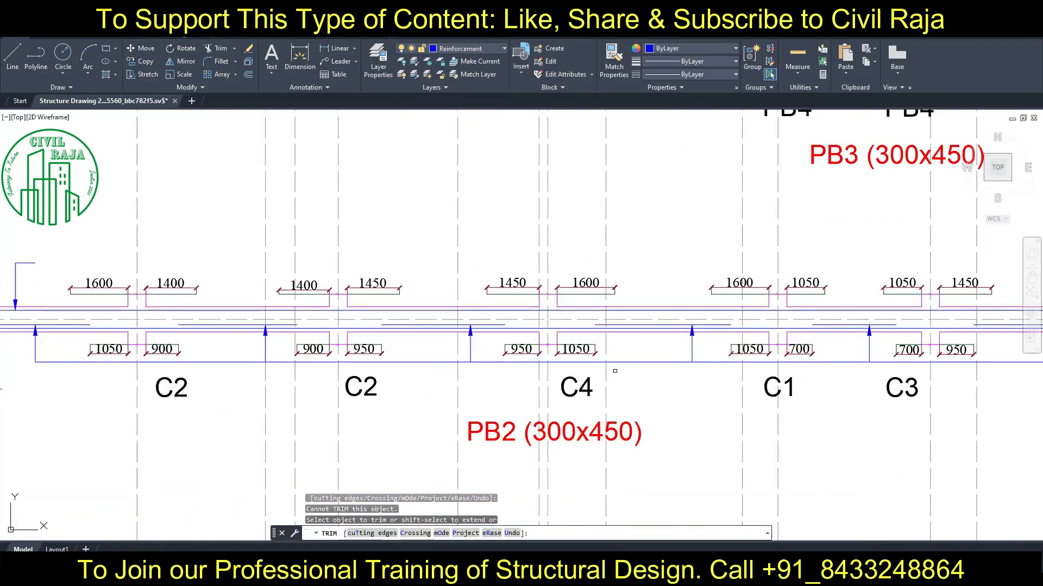
scroll(433, 344, down, 3)
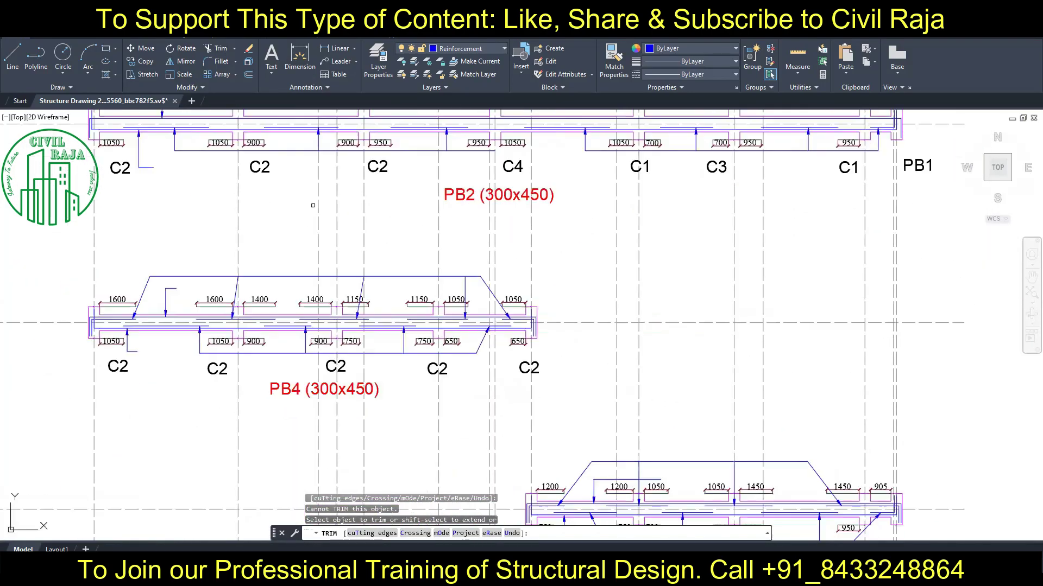
scroll(391, 224, up, 3)
click(397, 239)
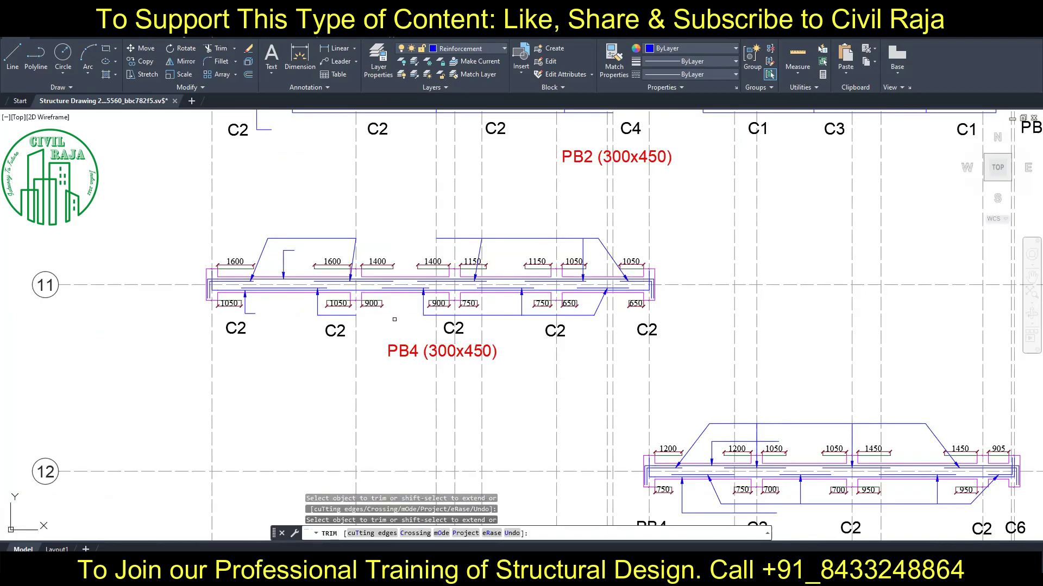
Trim the excess top and bottom bar pieces from the PB3 beam detail.
scroll(394, 319, down, 3)
scroll(558, 274, up, 3)
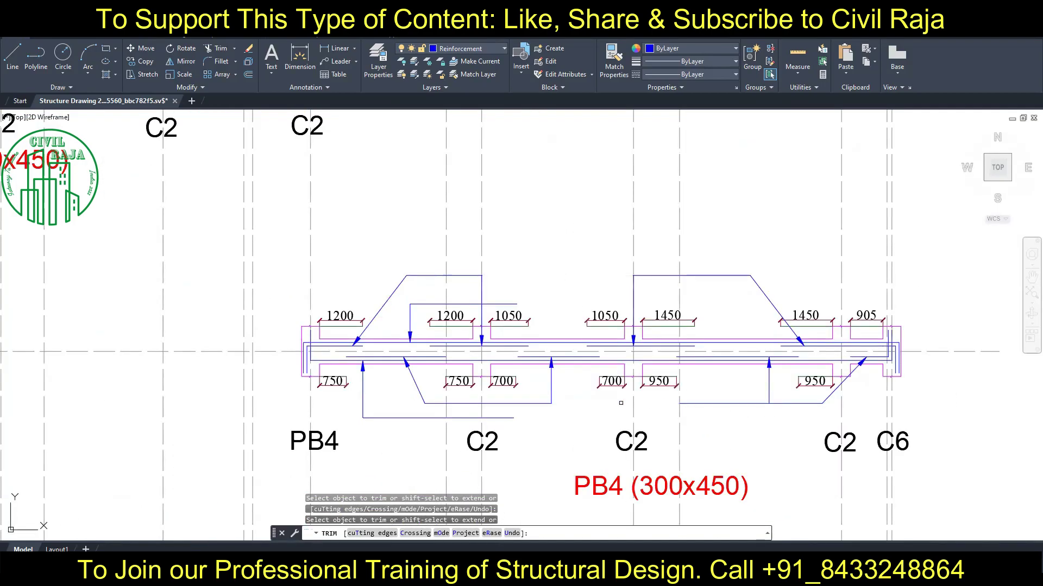
scroll(526, 217, down, 3)
middle_drag(387, 488, 388, 233)
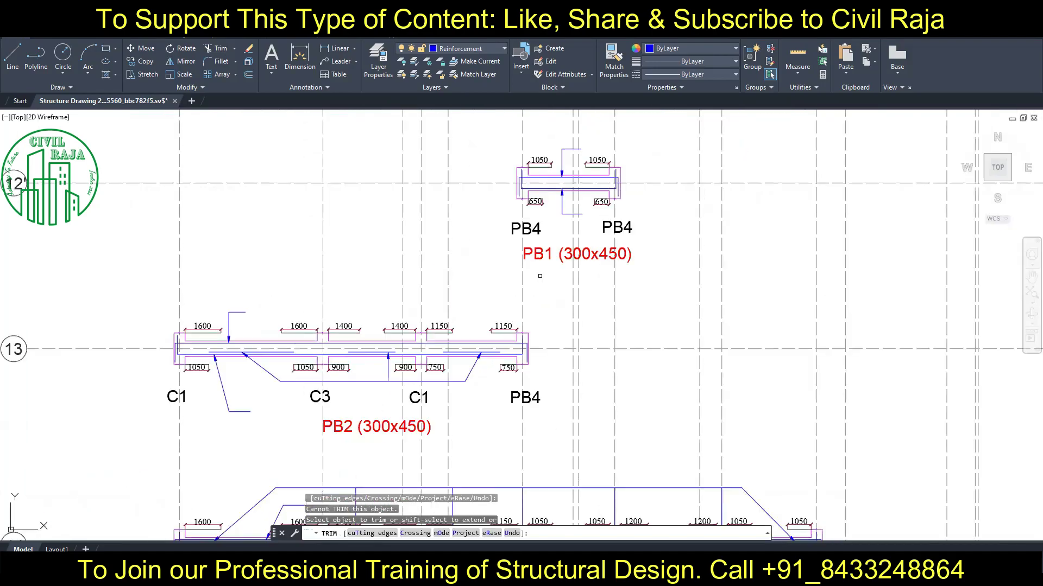
scroll(387, 370, up, 2)
scroll(388, 369, down, 2)
middle_drag(387, 369, 413, 217)
click(416, 266)
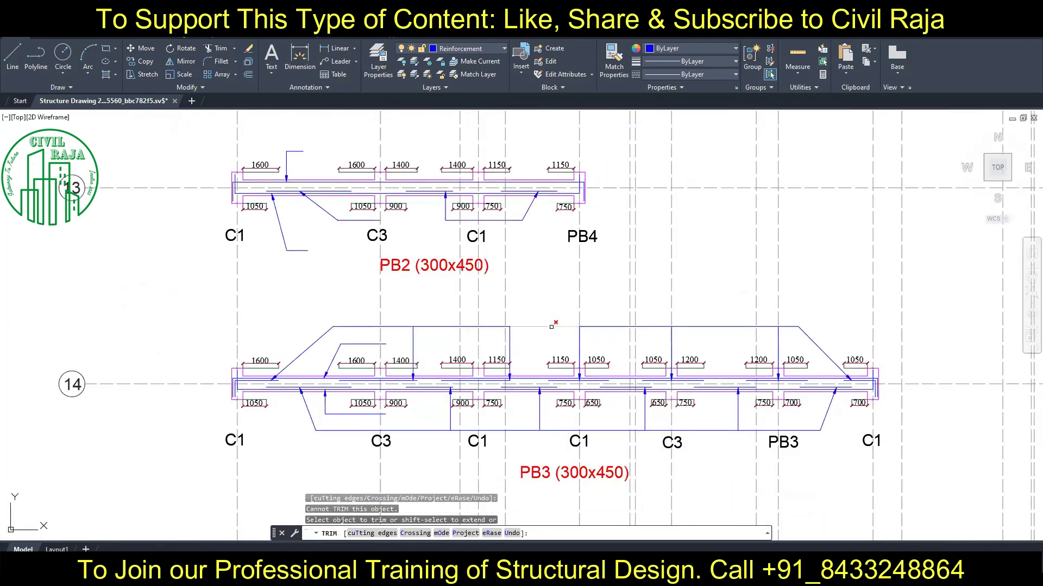
click(692, 327)
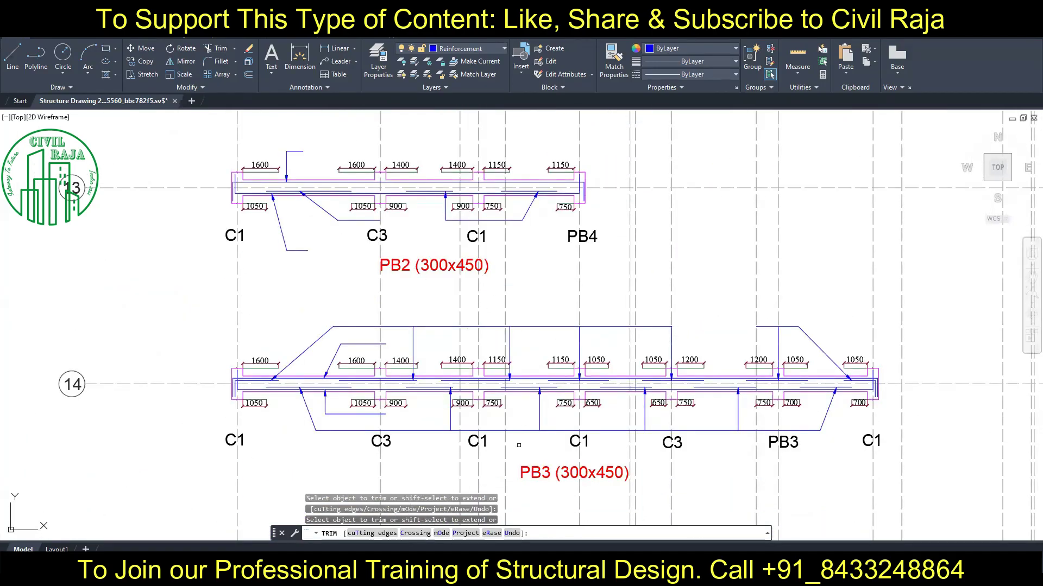
click(606, 431)
Move the C1 column label slightly down.
click(579, 441)
click(142, 48)
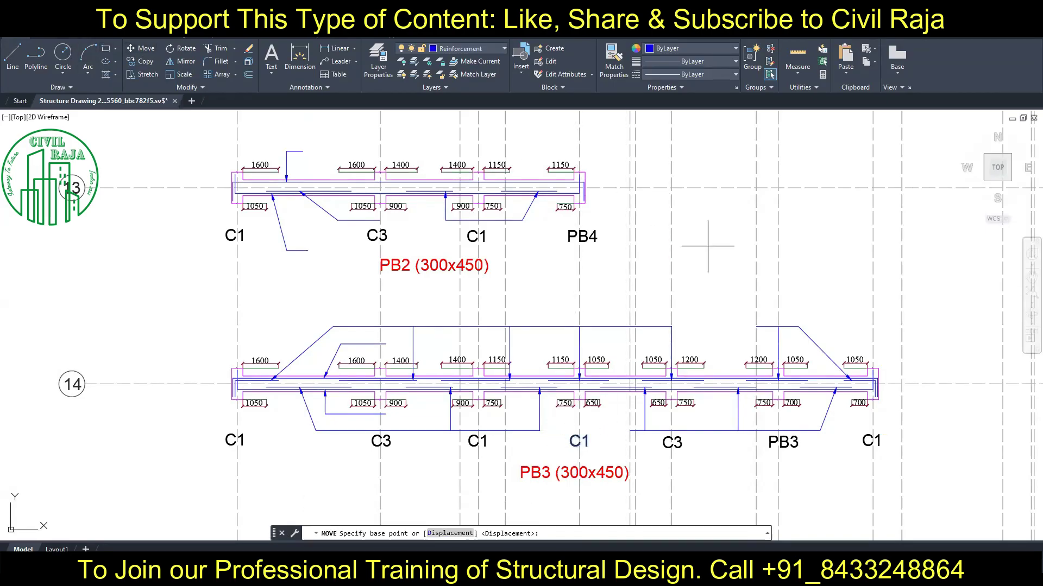
click(702, 242)
click(703, 252)
scroll(597, 326, down, 2)
mouse_move(598, 326)
middle_down()
mouse_move(510, 392)
mouse_move(516, 374)
mouse_move(516, 513)
middle_up()
Copy the '3-20T (Ext.)' label onto the PB3 beam's top bar leader.
scroll(402, 282, up, 5)
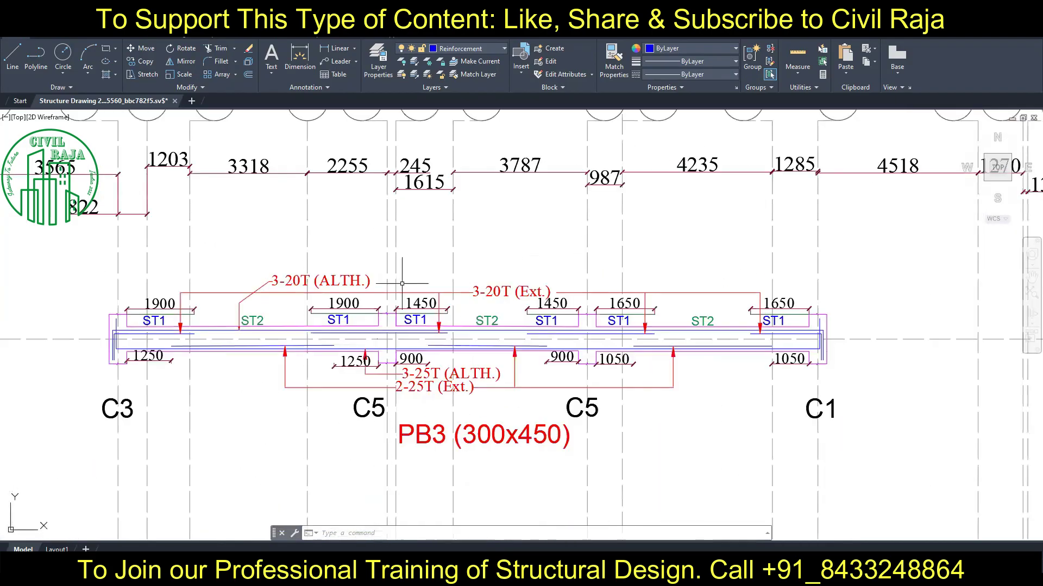
click(318, 280)
click(141, 63)
click(434, 341)
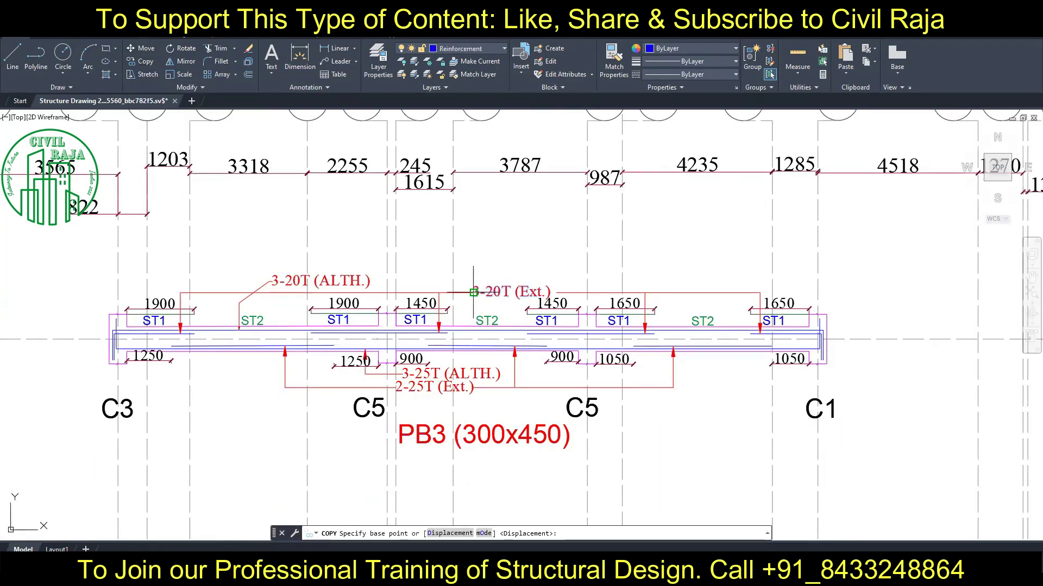
scroll(434, 326, down, 5)
scroll(422, 254, up, 4)
scroll(487, 200, up, 6)
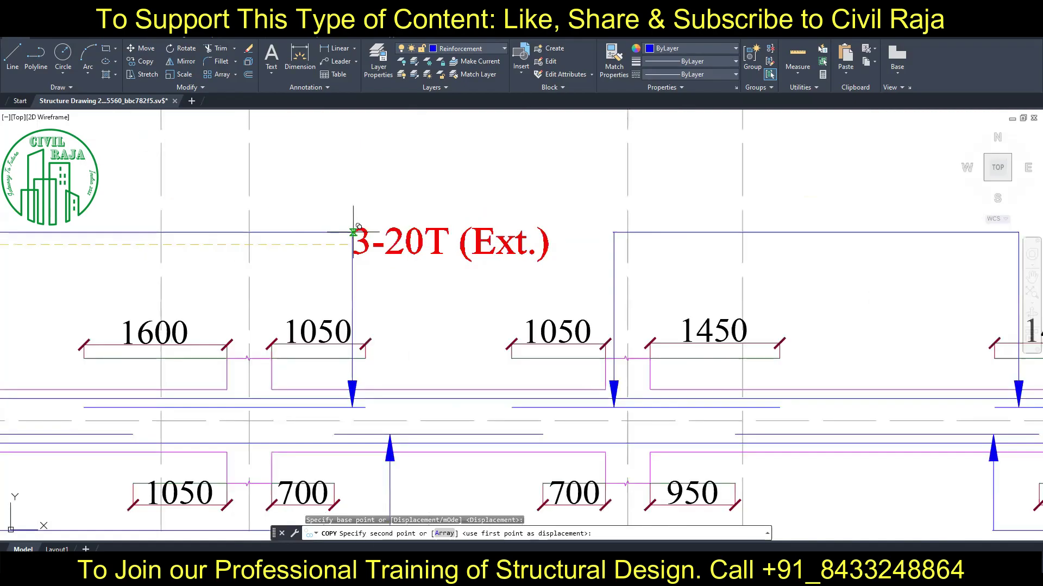
click(351, 431)
key(Escape)
Copy the '3-20T (Ext.)' label and leader to the PB3 upper and bottom bars.
click(353, 231)
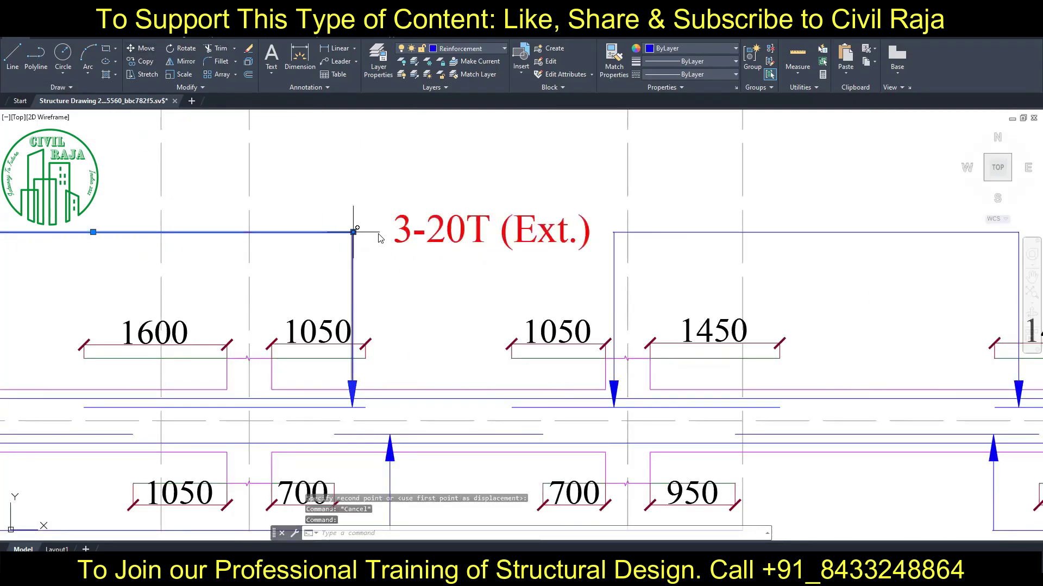
key(Escape)
click(815, 233)
click(614, 232)
scroll(614, 232, down, 4)
scroll(392, 248, up, 3)
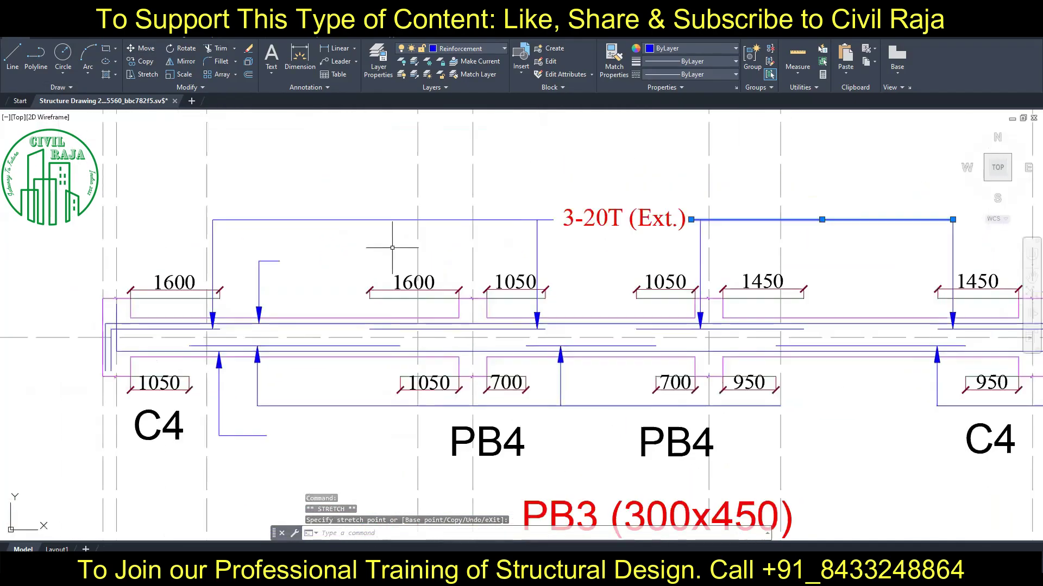
key(Escape)
click(624, 218)
click(140, 61)
click(349, 260)
click(337, 434)
key(Escape)
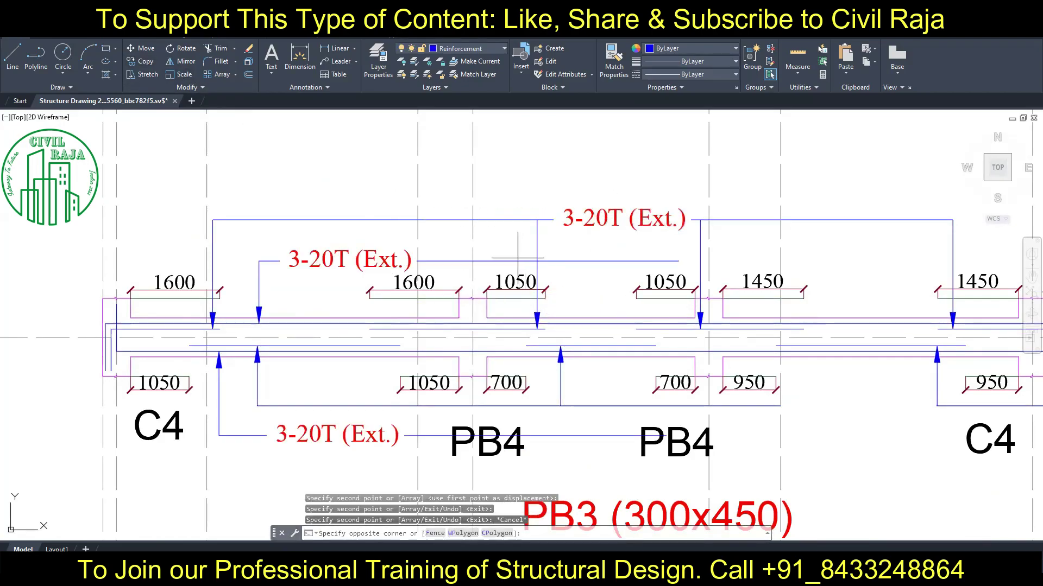
Delete the two extra copied lines and place the label beside the bottom leader.
click(489, 461)
key(Delete)
click(780, 405)
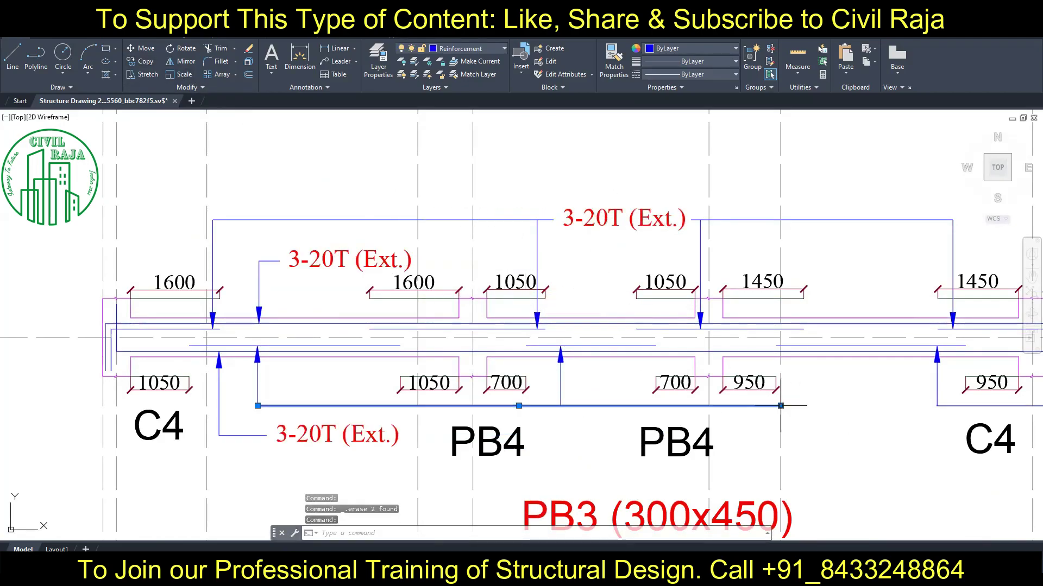
key(Escape)
click(548, 217)
text(co)
key(Return)
Copy the '3-20T (Ext.)' label onto the PB2 beam's leader.
click(794, 399)
mouse_move(830, 427)
middle_down()
mouse_move(773, 395)
mouse_move(773, 287)
middle_up()
scroll(774, 395, down, 4)
middle_drag(652, 287, 779, 287)
click(140, 61)
scroll(307, 172, up, 2)
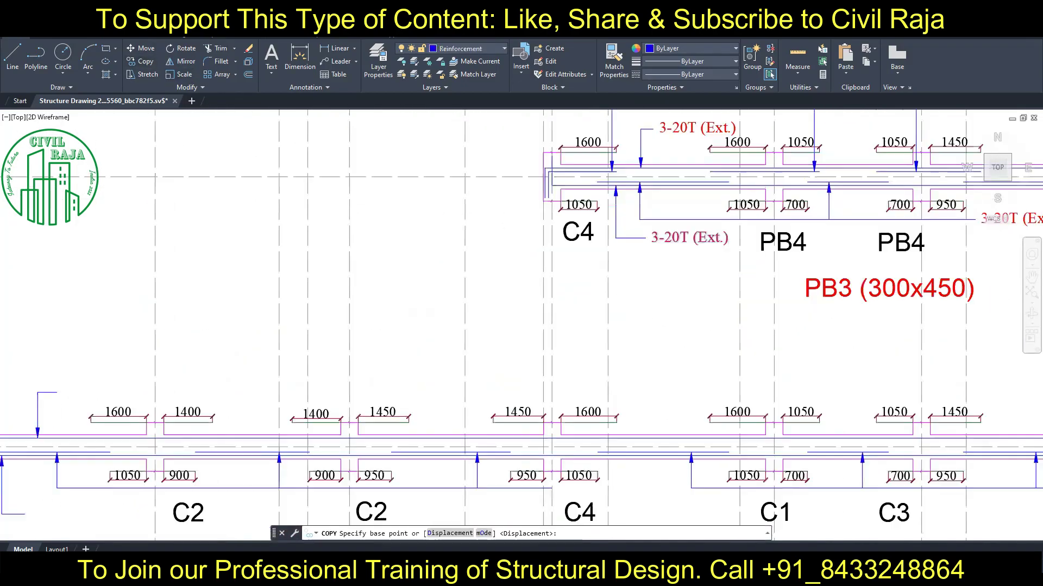
scroll(641, 239, up, 2)
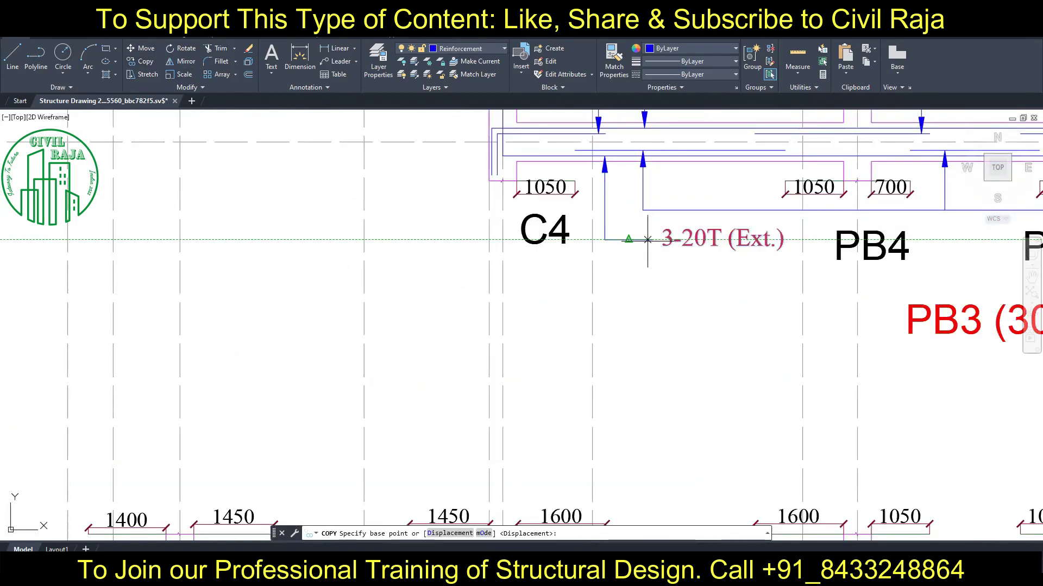
click(647, 239)
middle_drag(648, 239, 597, 217)
click(755, 384)
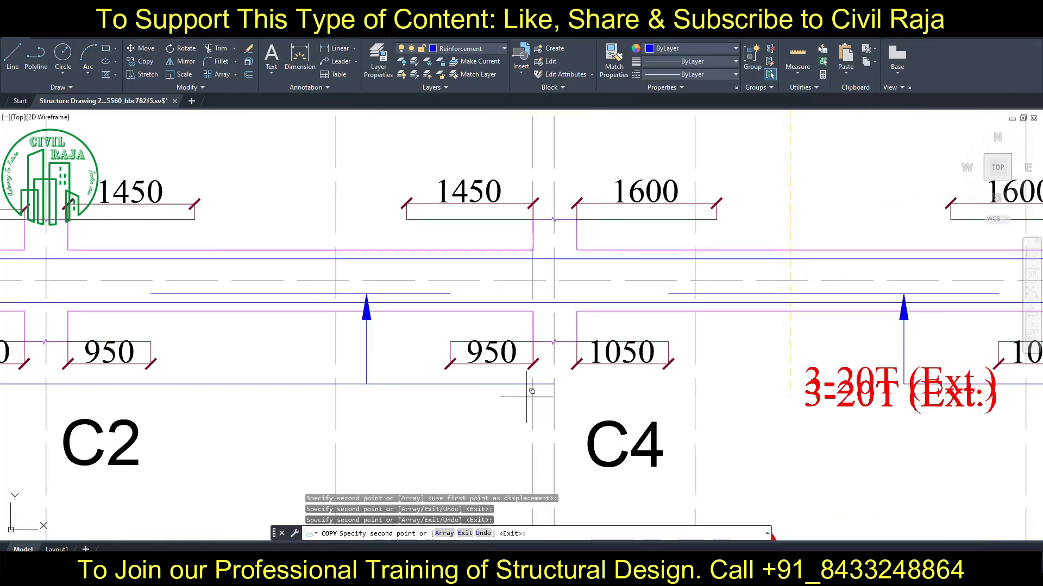
Place '3-20T (Ext.)' label copies on the PB4 and PB1 beams.
scroll(450, 353, down, 3)
middle_drag(232, 480, 452, 373)
scroll(452, 372, up, 3)
click(452, 373)
scroll(453, 373, down, 3)
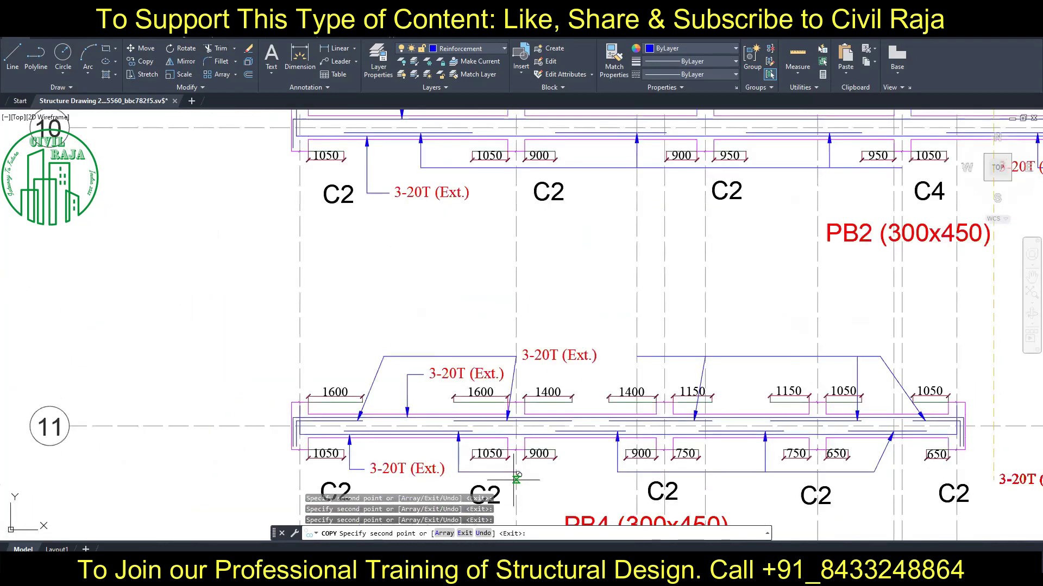
scroll(471, 424, up, 3)
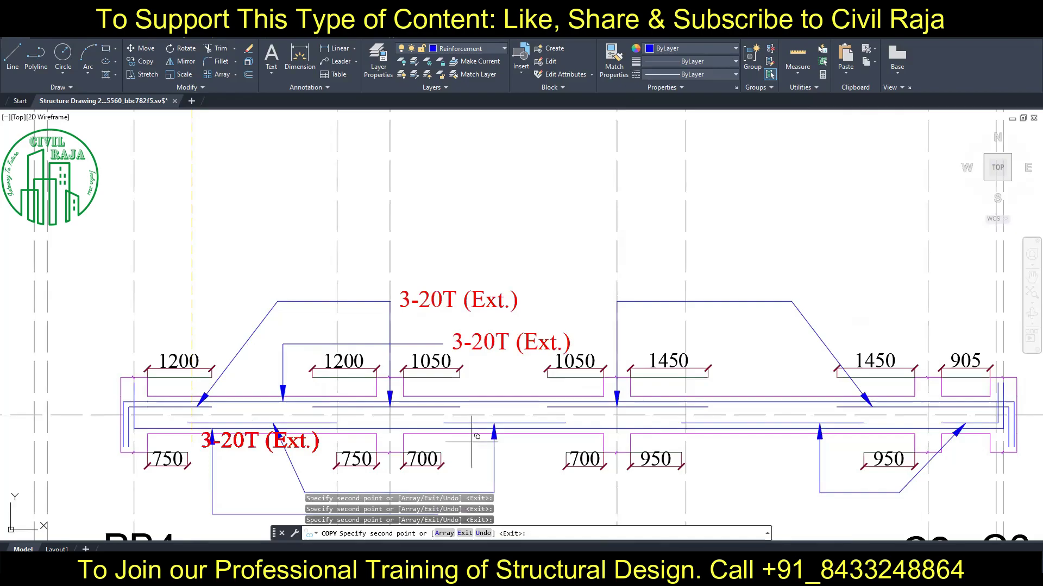
scroll(477, 437, down, 3)
scroll(380, 337, up, 3)
click(358, 332)
Place '3-20T (Ext.)' label copies on the row 13 PB2 and row 14 PB3 beams.
scroll(358, 331, down, 2)
scroll(604, 285, down, 2)
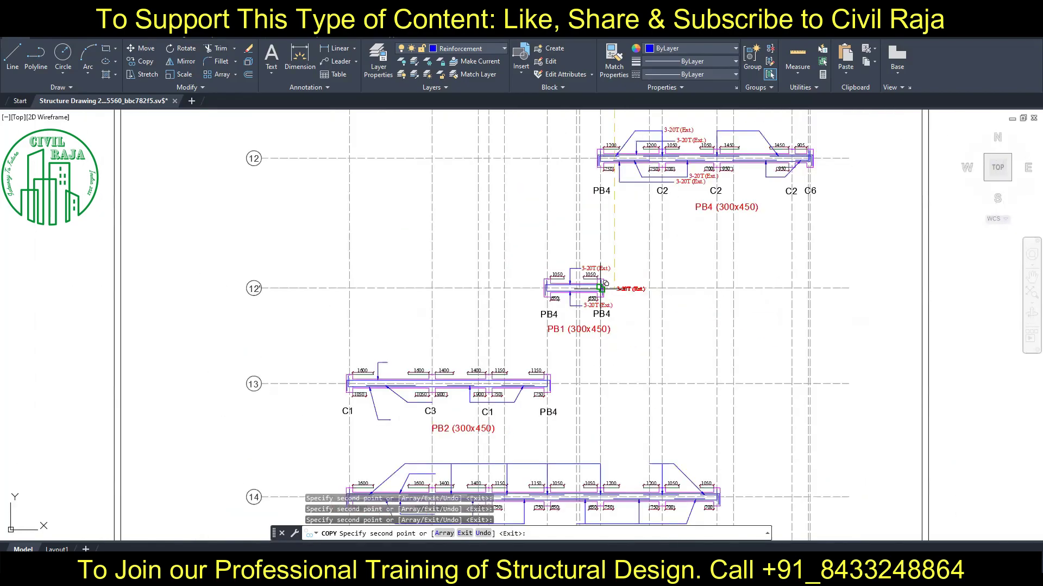
scroll(404, 392, up, 4)
click(533, 431)
scroll(532, 432, down, 2)
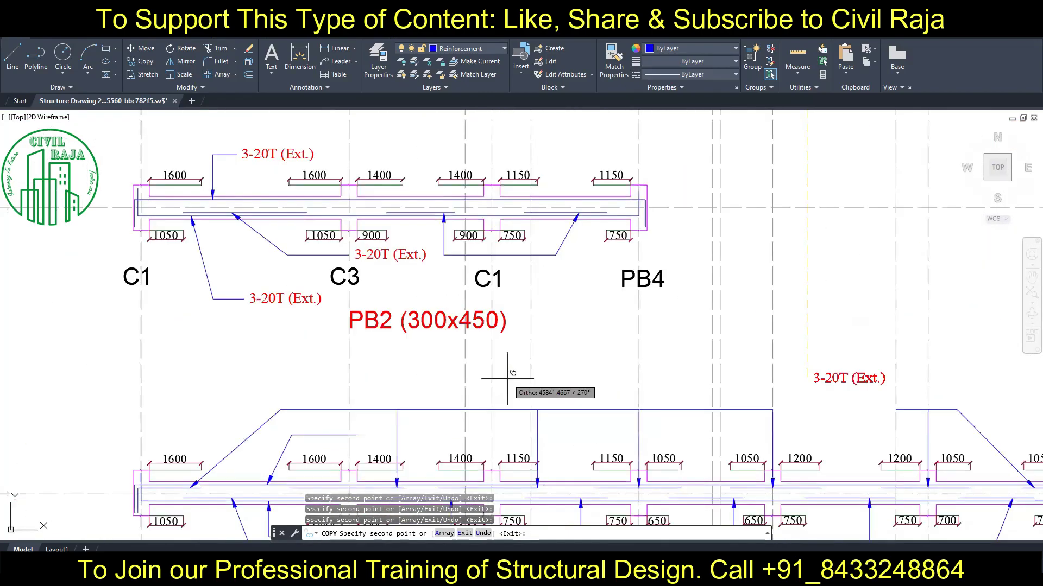
scroll(597, 380, down, 2)
scroll(624, 364, up, 3)
scroll(462, 396, up, 2)
click(491, 417)
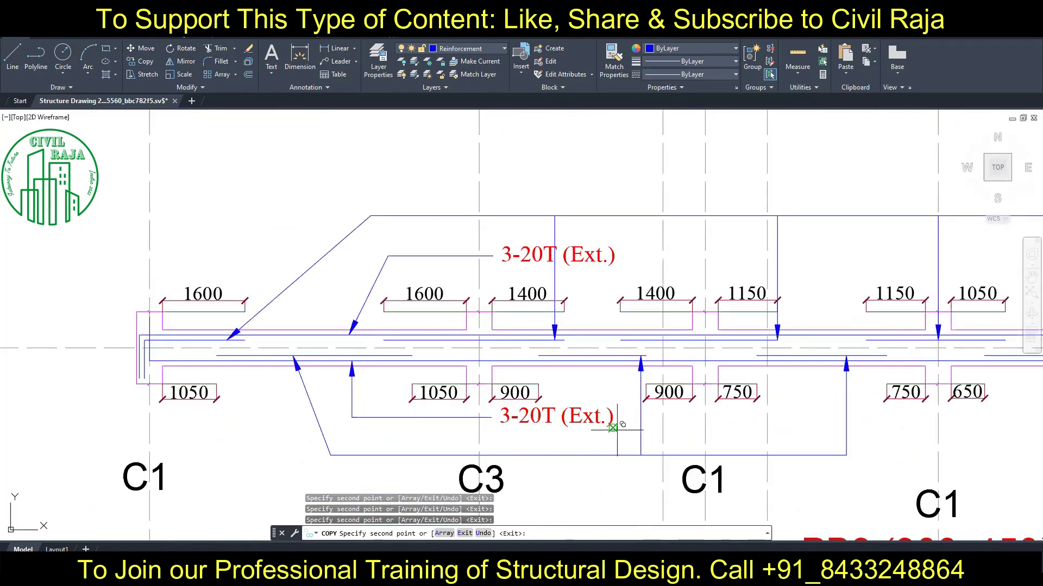
scroll(526, 386, down, 3)
key(Escape)
scroll(526, 386, down, 3)
scroll(505, 418, up, 6)
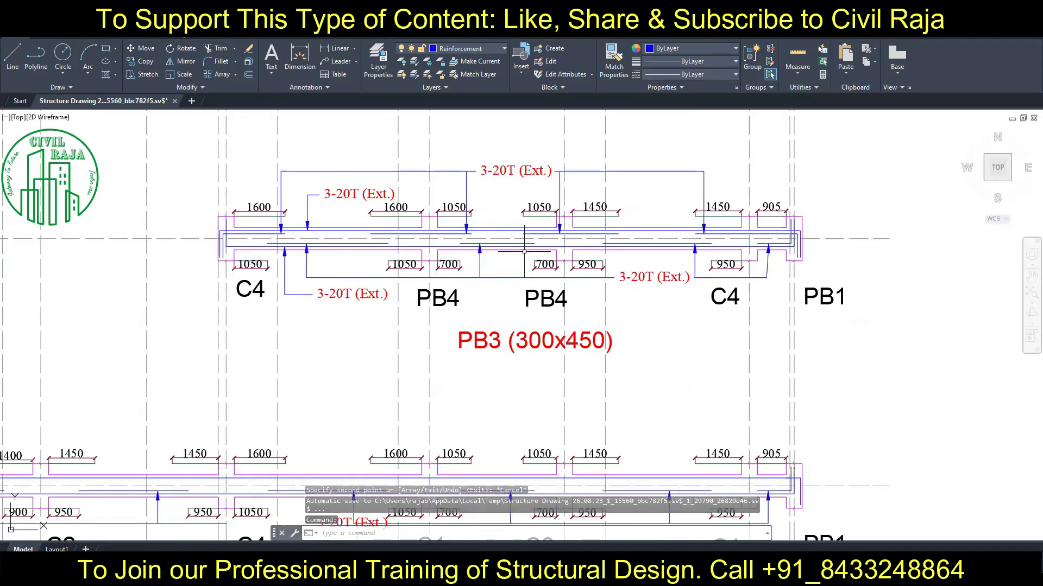
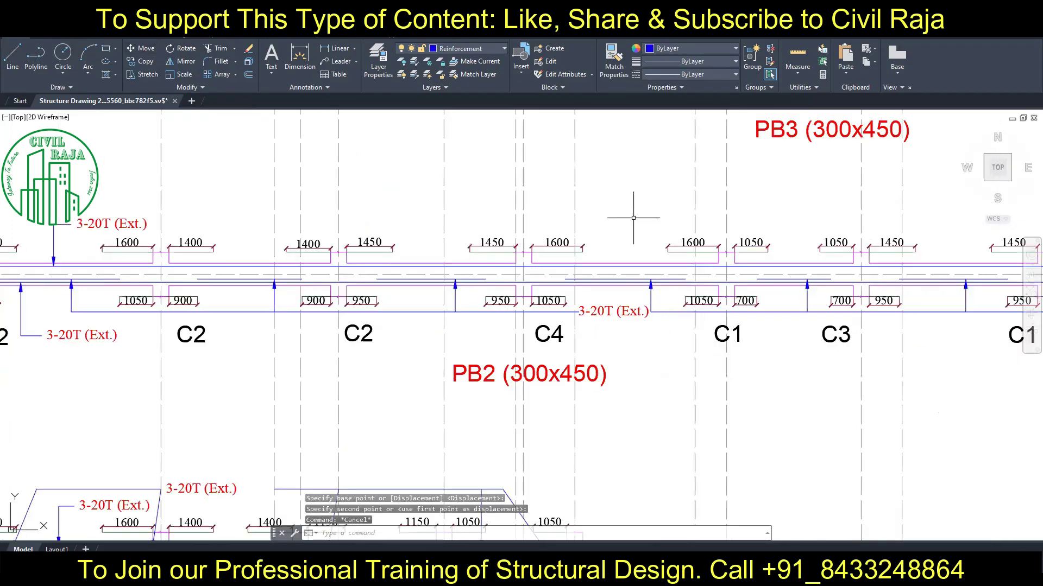
Stretch the first 3-20T (Ext.) callout and its leader lines rightwards.
scroll(634, 217, up, 2)
Stretch the top callout and its leaders to the right.
scroll(489, 206, down, 3)
scroll(390, 191, up, 5)
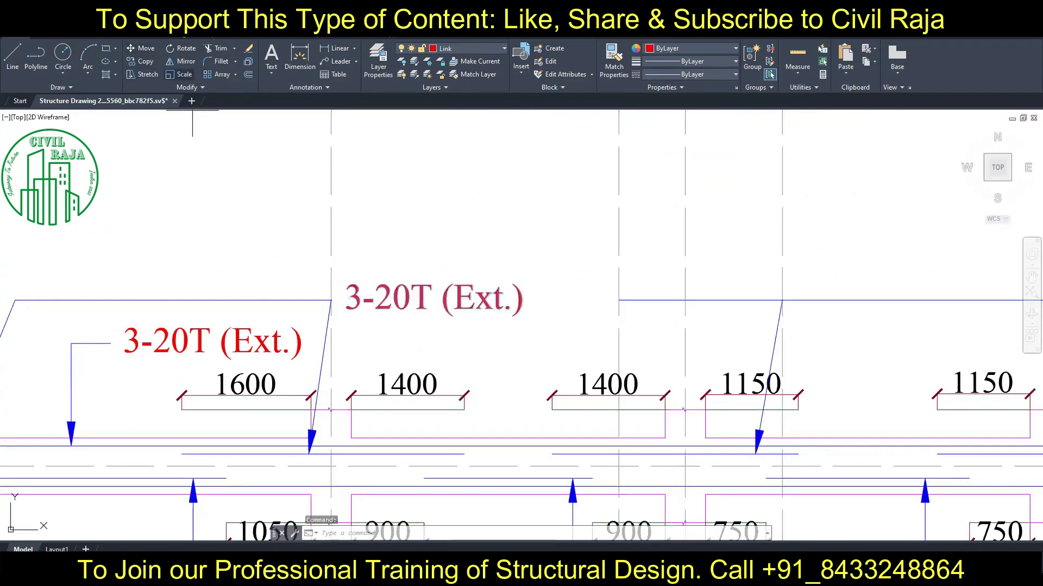
click(346, 300)
click(385, 300)
click(163, 300)
click(331, 300)
click(366, 300)
click(629, 300)
scroll(629, 300, down, 3)
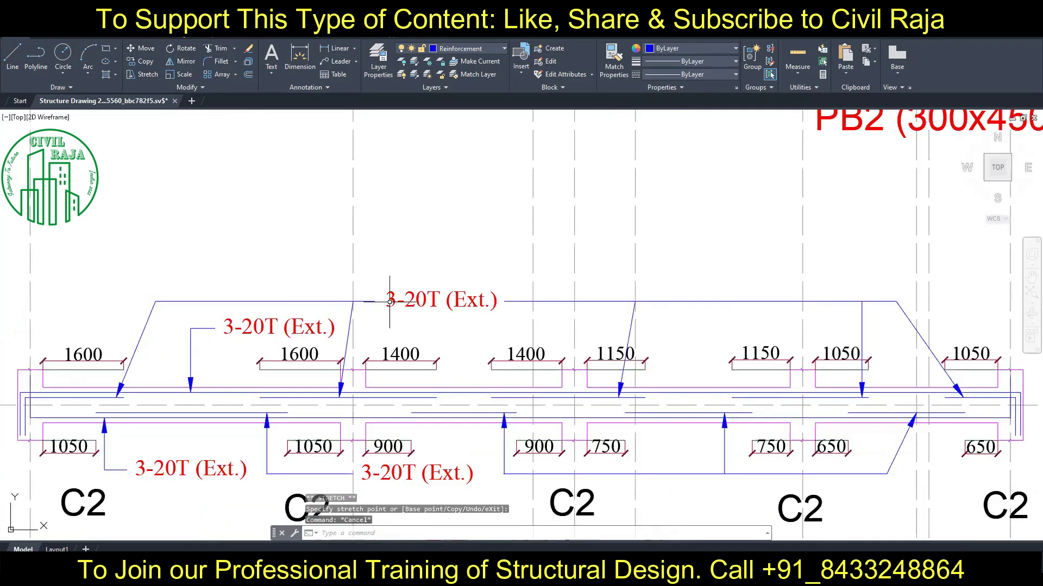
scroll(522, 305, up, 4)
click(553, 296)
click(518, 295)
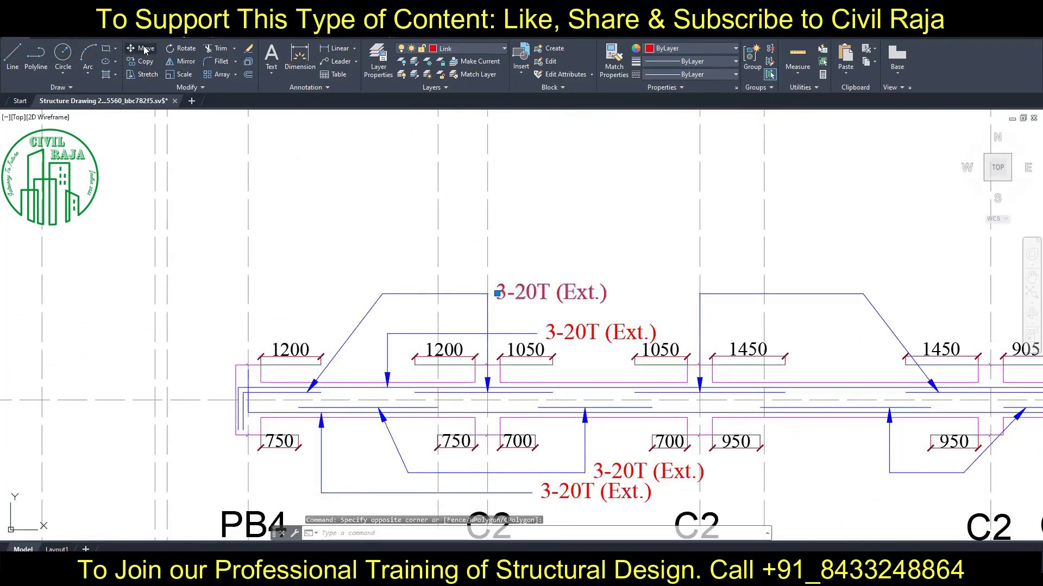
click(497, 293)
click(543, 293)
click(760, 294)
middle_drag(806, 513, 752, 412)
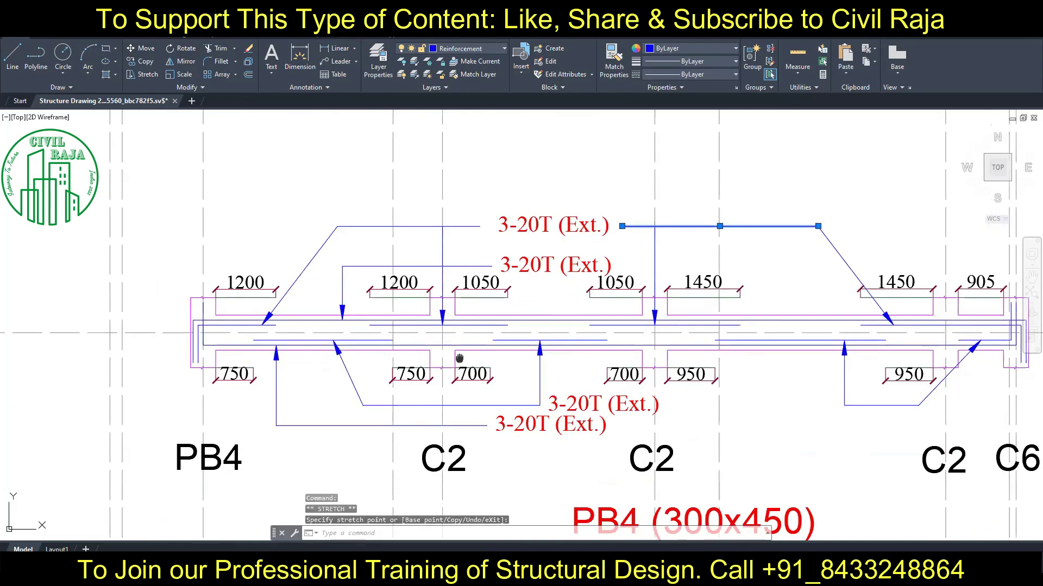
Shift the lower callout right with its leaders still attached.
click(612, 193)
click(413, 372)
click(868, 371)
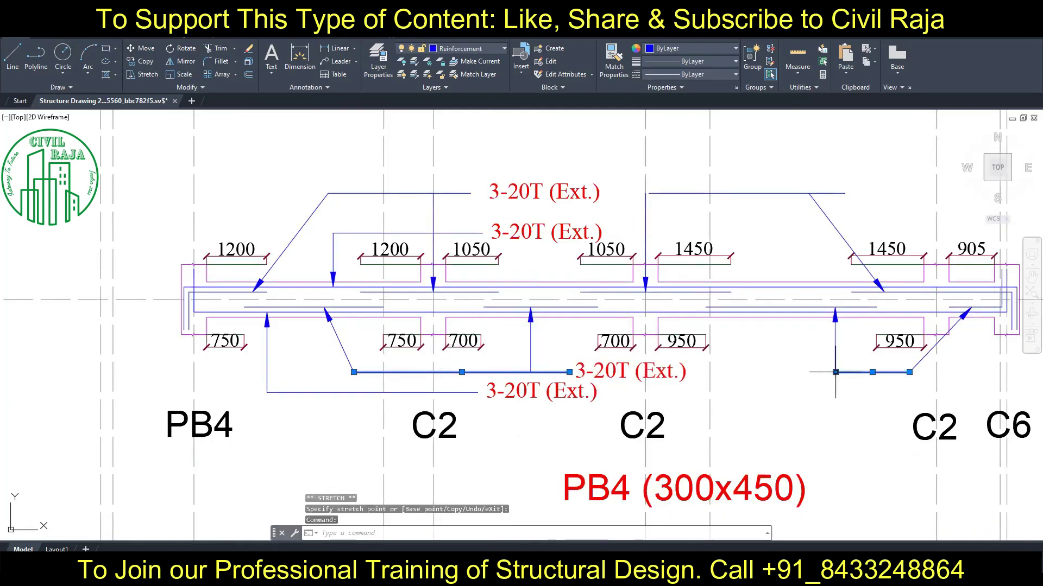
key(Escape)
Attempt to stretch the lower beam's callout, cancel, and pan across the beam details.
scroll(485, 296, down, 4)
scroll(160, 316, up, 3)
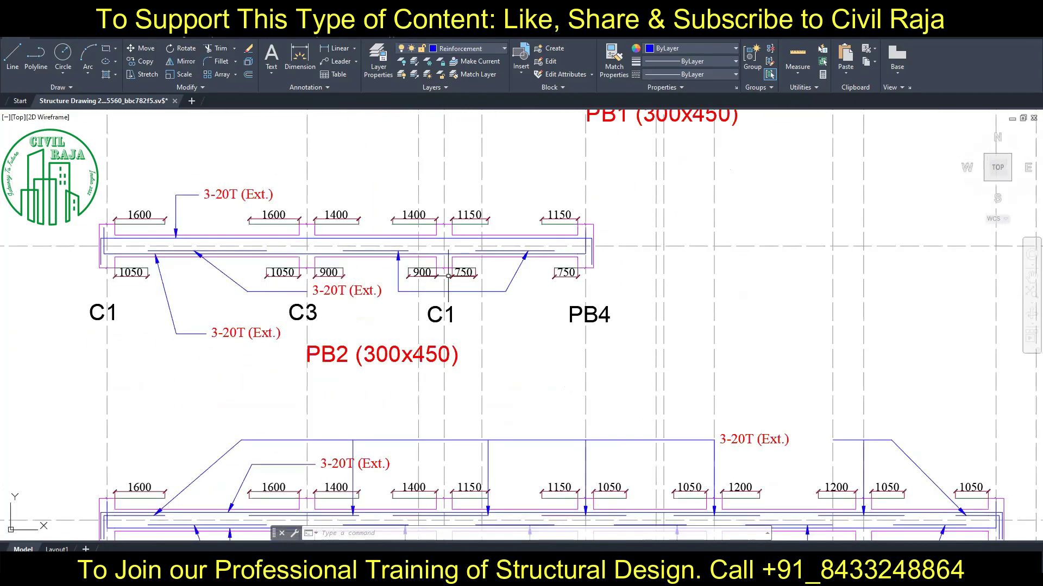
scroll(575, 353, up, 2)
drag(598, 354, 638, 353)
click(574, 358)
key(Escape)
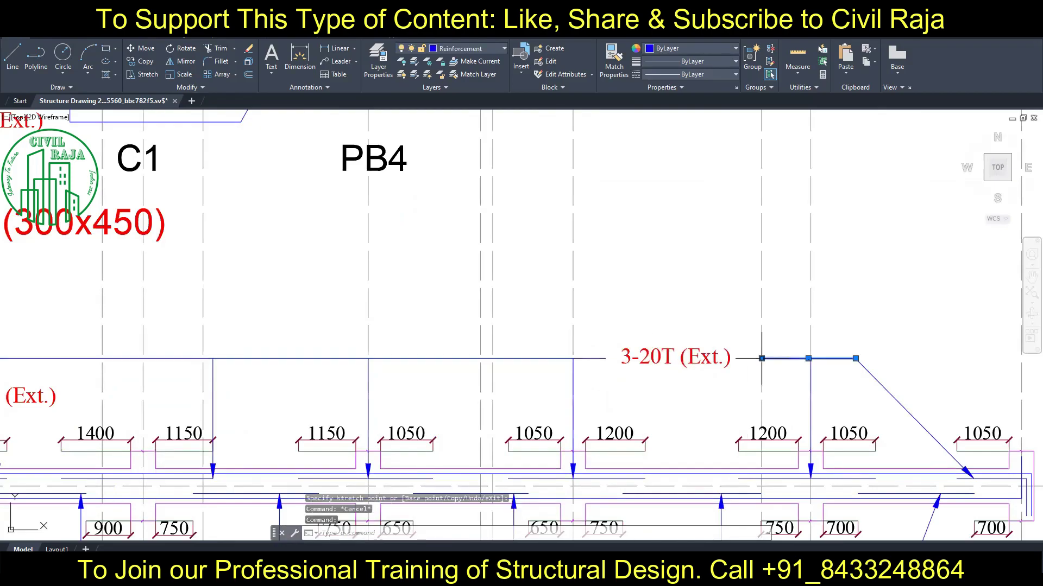
scroll(380, 353, down, 4)
scroll(458, 361, up, 3)
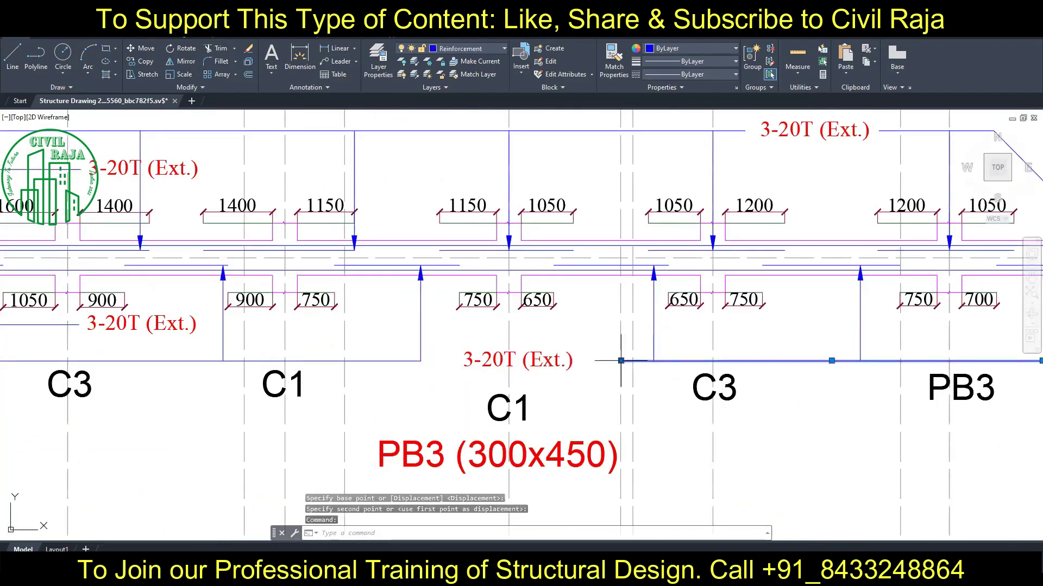
scroll(342, 354, down, 3)
scroll(335, 366, down, 3)
scroll(335, 366, down, 2)
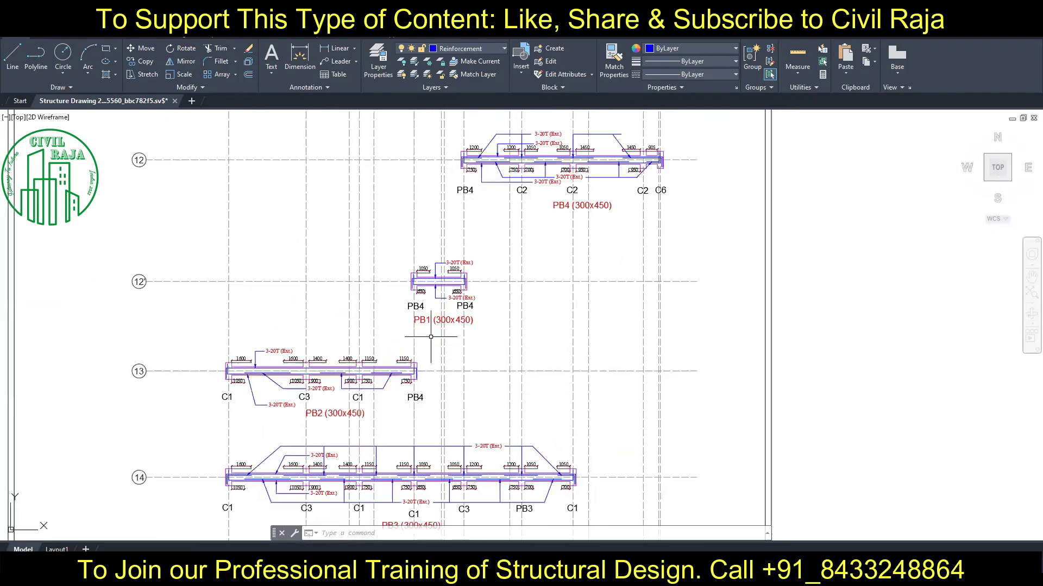
scroll(509, 242, down, 2)
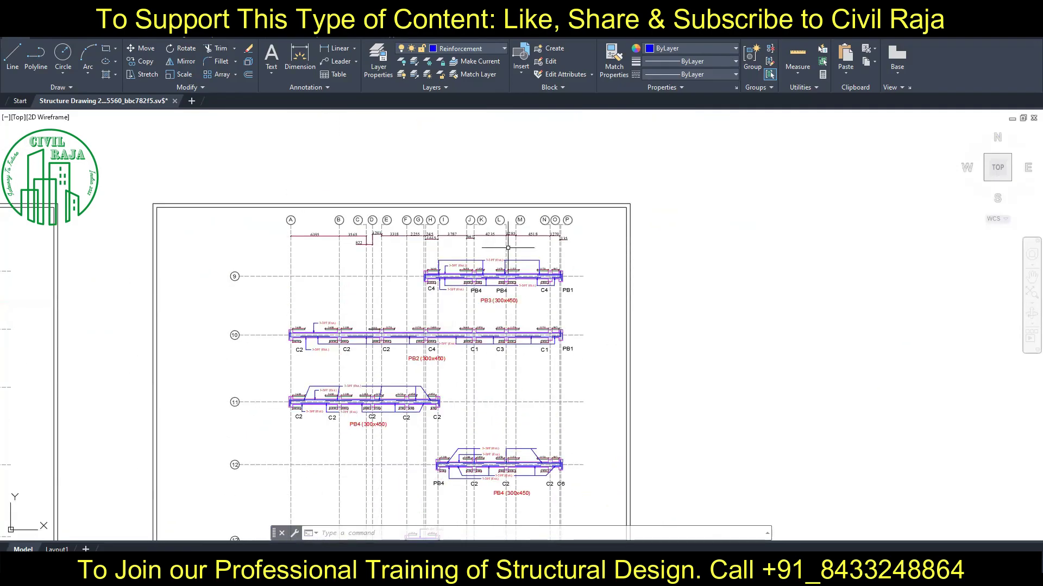
scroll(491, 250, up, 5)
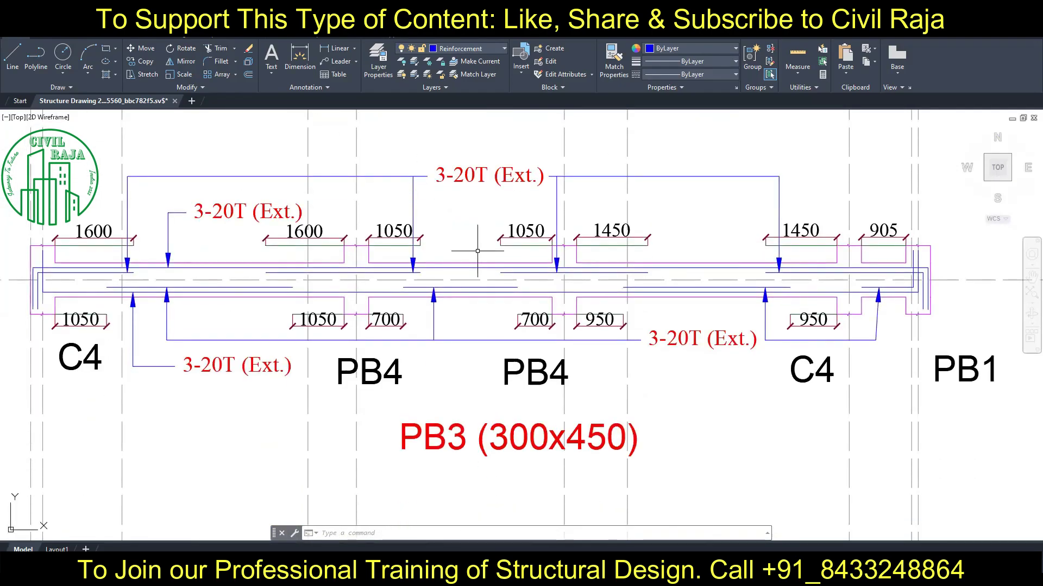
Revise PB3's callouts: upper-left and lower-left to ALTH., lower-right to 2-25T (Ext.).
double_click(255, 212)
text(AL)
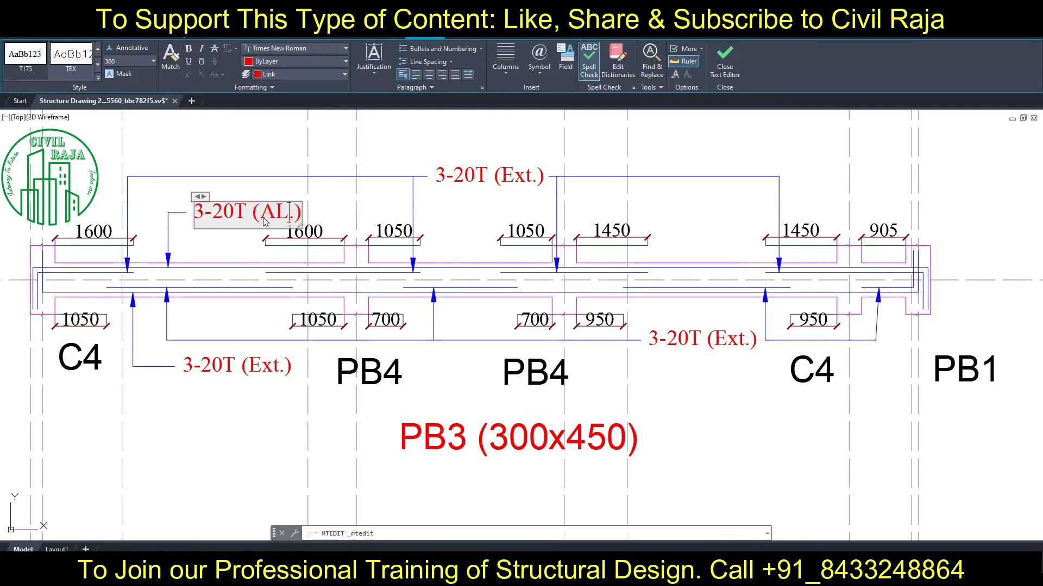
text(TH.)
key(ctrl+Return)
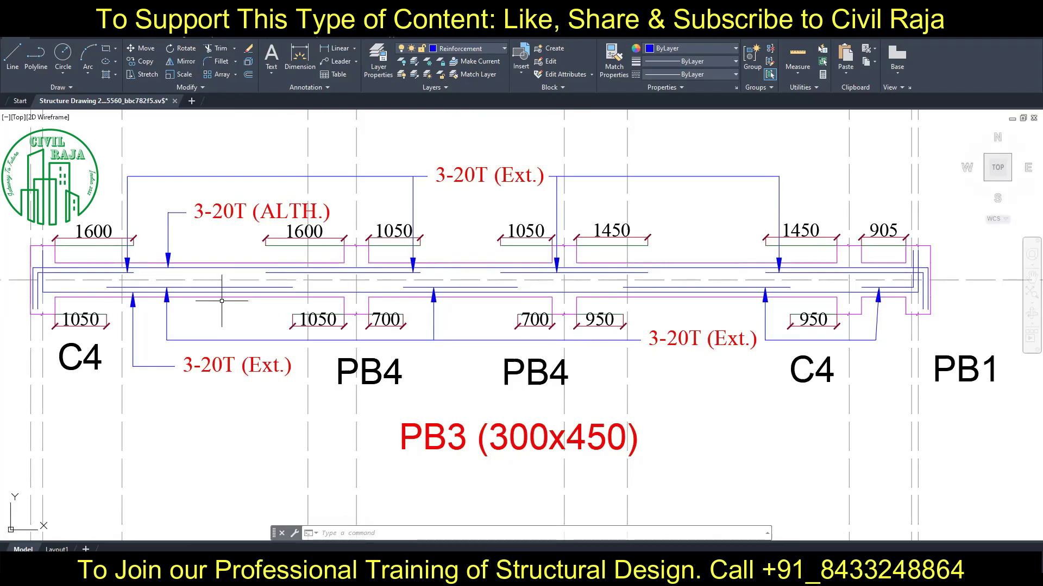
double_click(667, 337)
text(2-2)
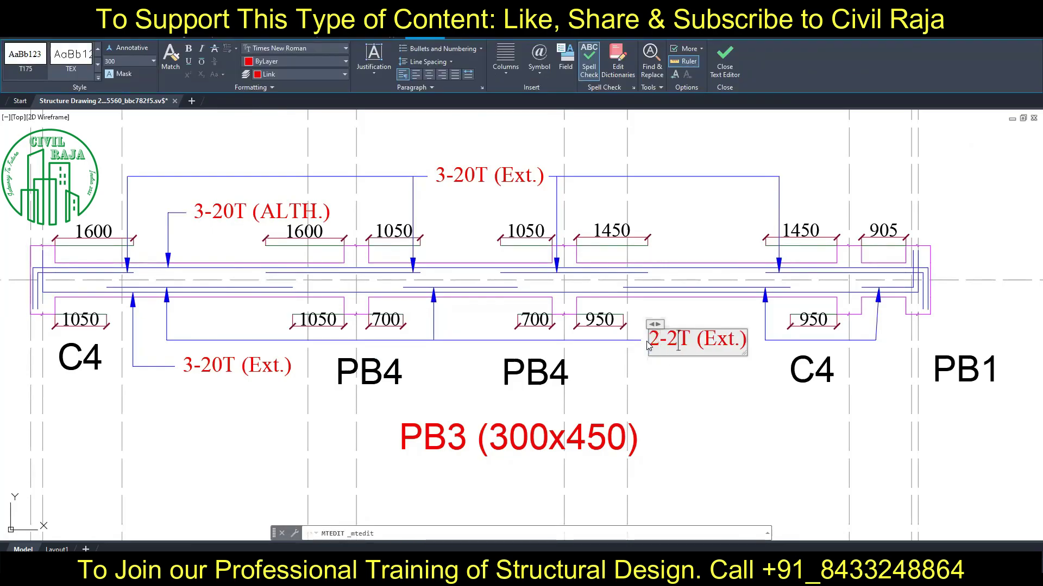
text(5)
key(ctrl+Return)
double_click(204, 368)
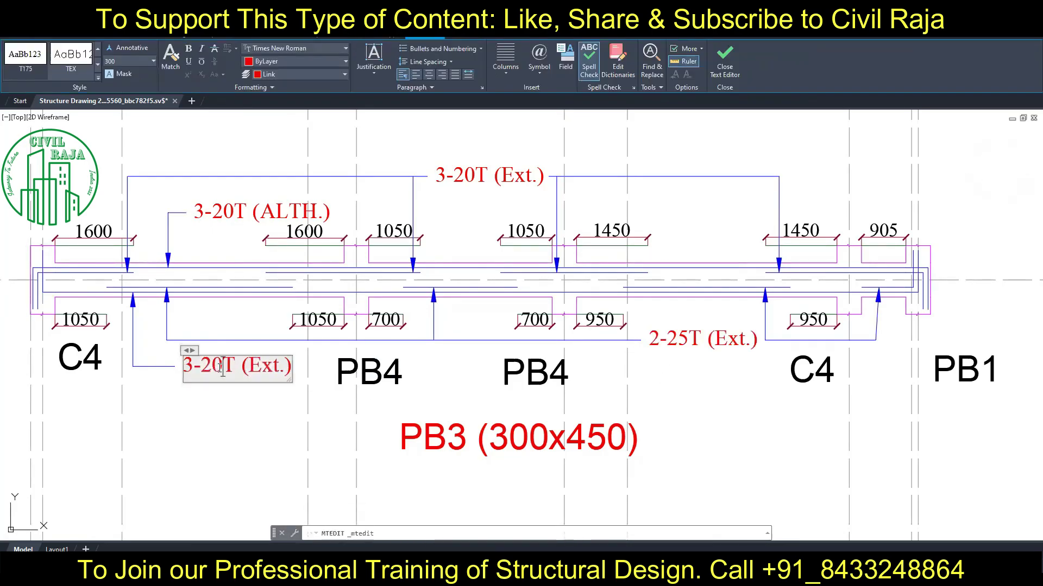
text(5ALTH.)
key(ctrl+Return)
Revise PB2's callouts to 3-20T (ALTH.), 3-25T (ALTH.) and 1-25T (Ext.).
scroll(361, 225, down, 2)
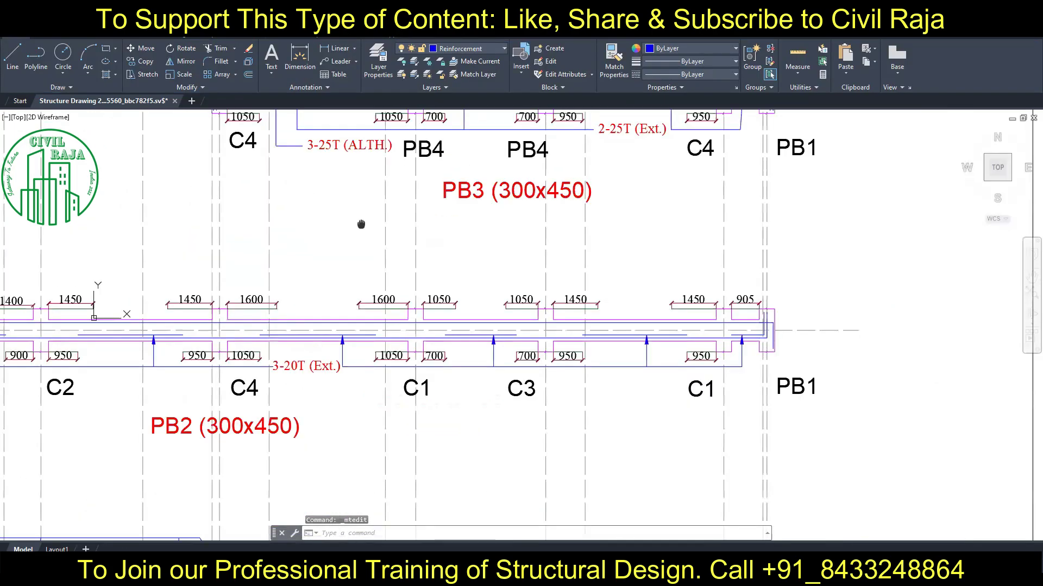
middle_drag(288, 310, 632, 310)
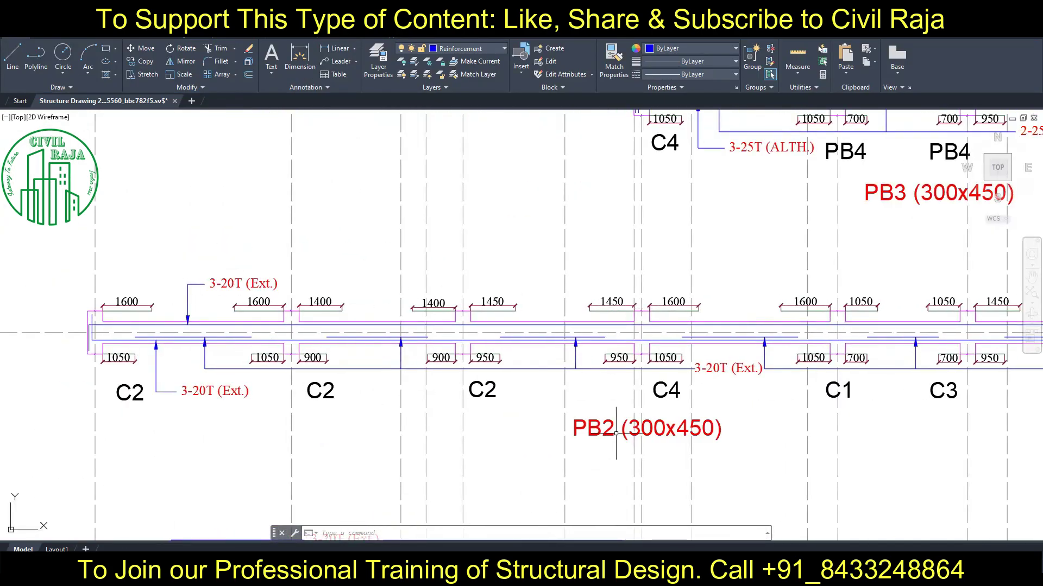
double_click(260, 283)
text(ALTH.)
key(ctrl+Return)
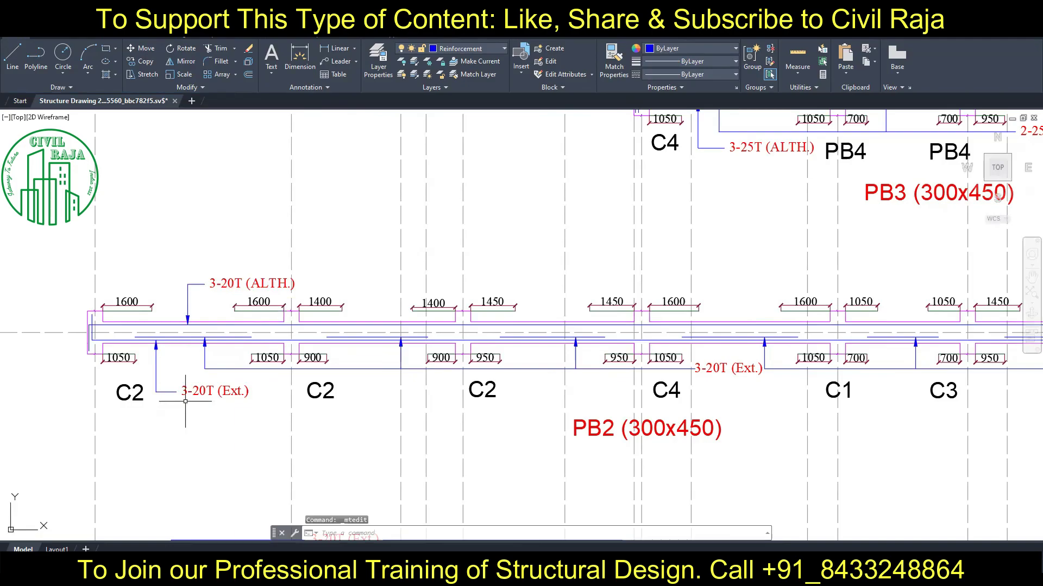
double_click(202, 391)
text(5T ()
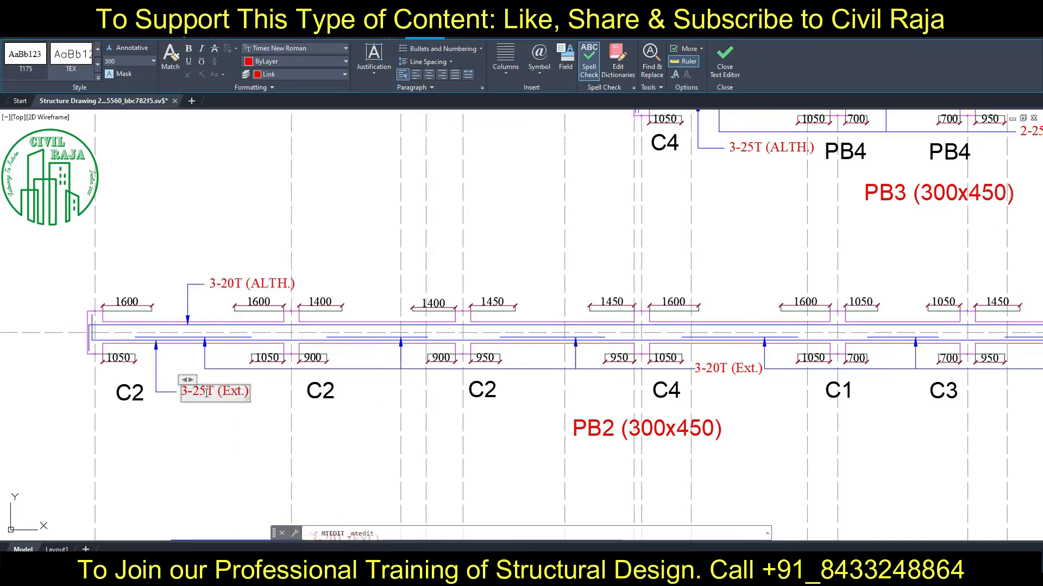
text(ALTH.)
key(ctrl+Return)
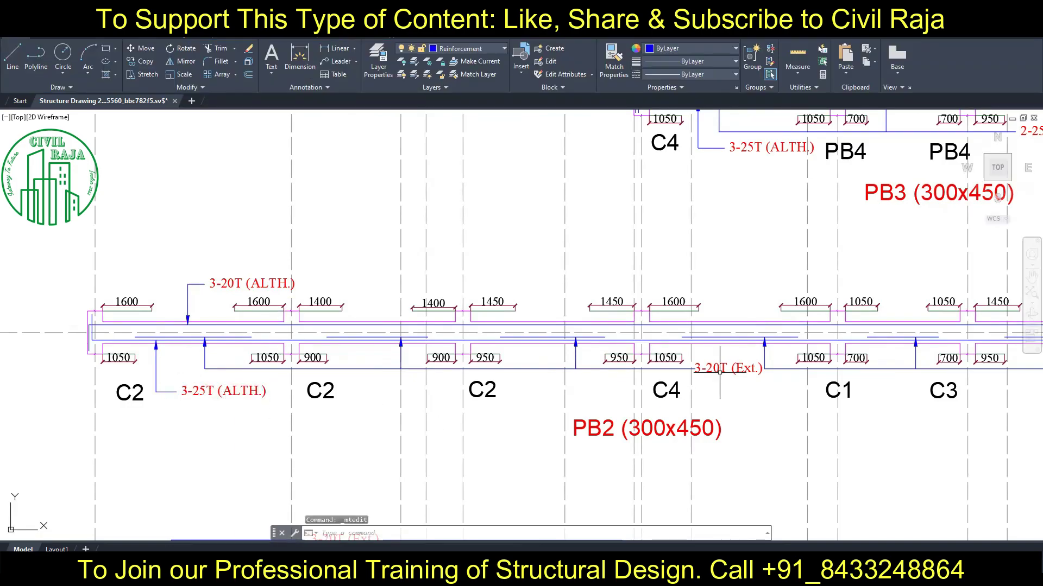
double_click(706, 368)
text(1-25T)
click(734, 416)
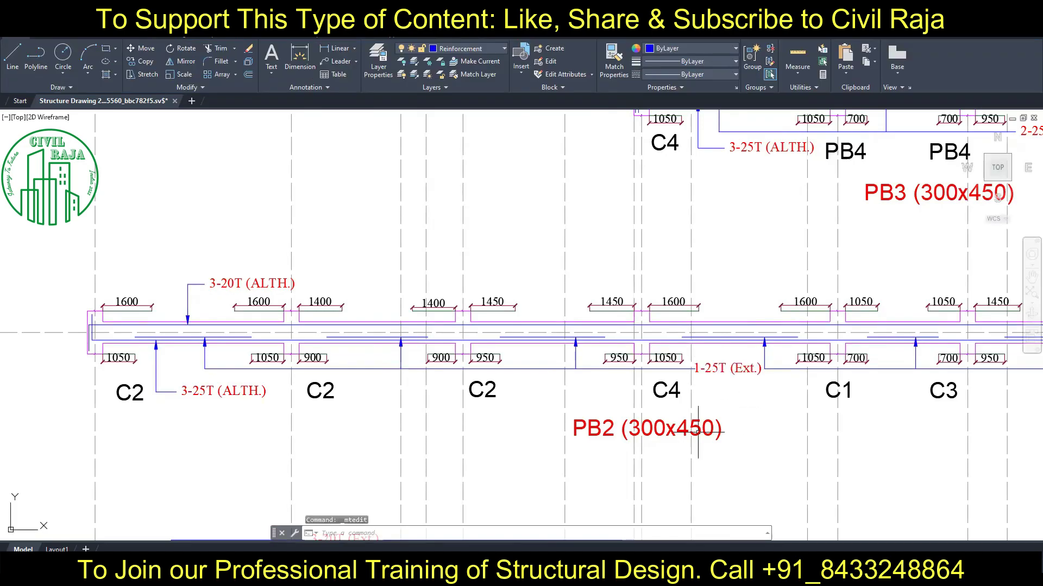
scroll(537, 390, down, 2)
scroll(536, 389, down, 2)
Change the PB4 callouts to read 2-25T (ALTH.) and 2-25T (Ext.).
middle_drag(534, 384, 522, 206)
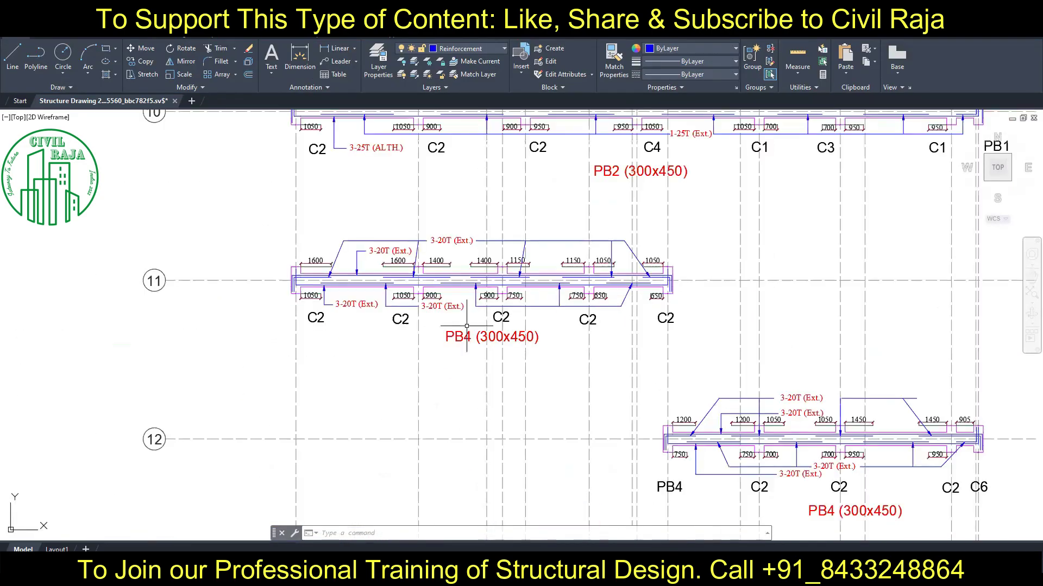
scroll(505, 217, up, 3)
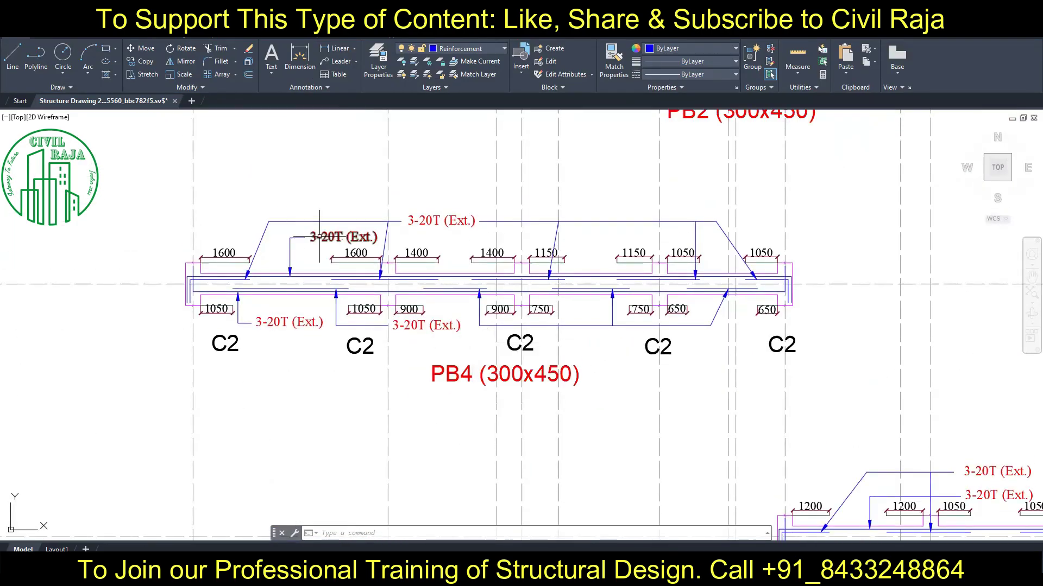
double_click(331, 237)
text(2-25T ()
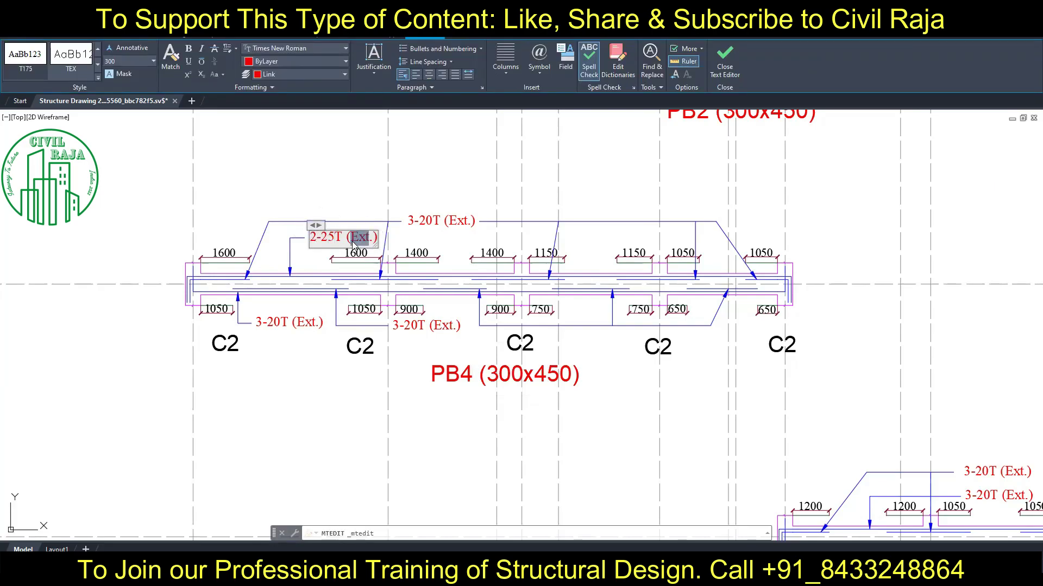
text(ALTH)
click(314, 189)
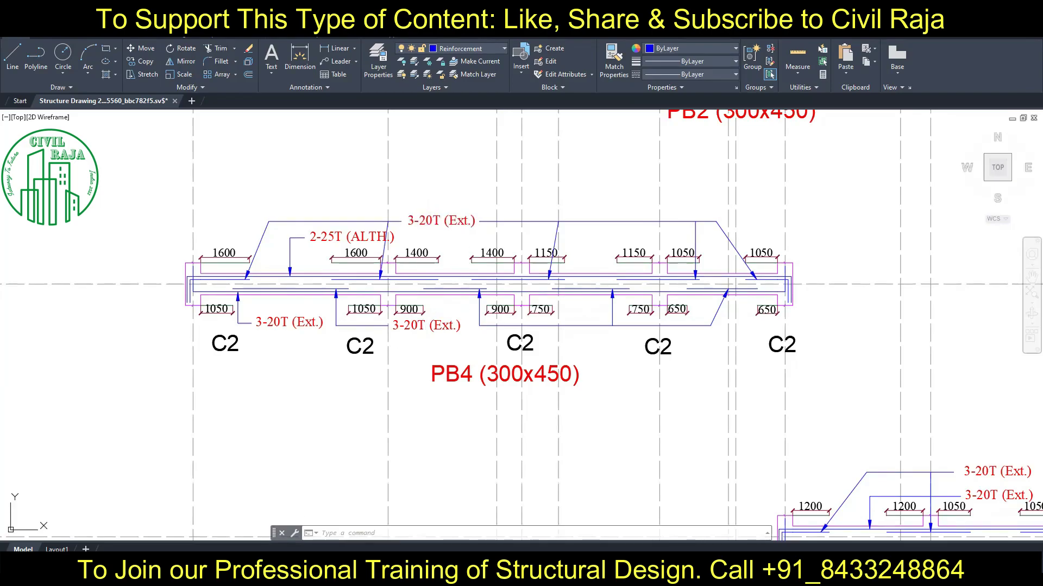
double_click(408, 222)
text(2-25T)
click(277, 324)
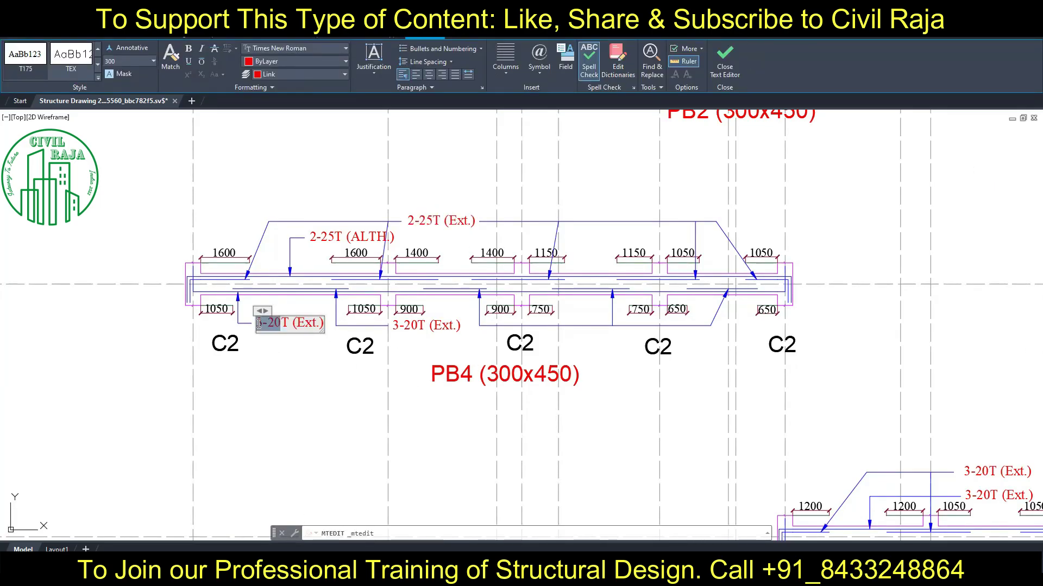
text(2-25T ()
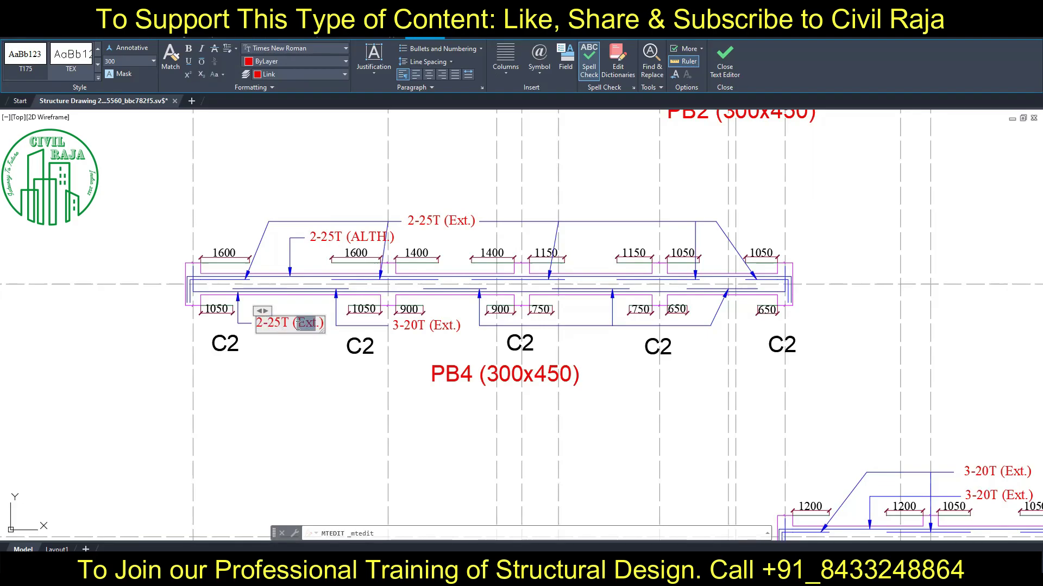
text(ALTH)
double_click(405, 325)
text(2-25)
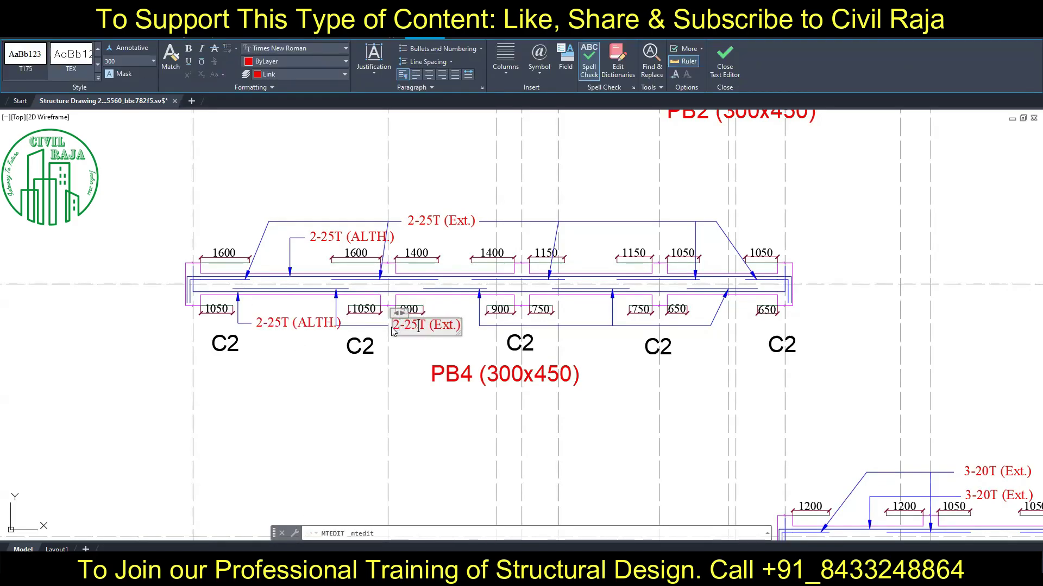
click(396, 359)
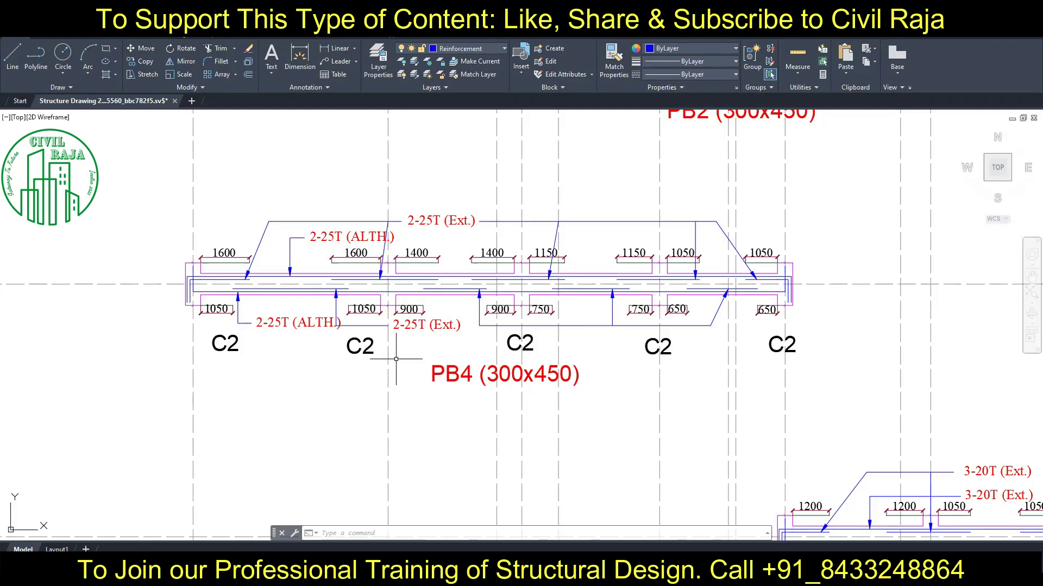
Stretch the lower 2-25T (Ext.) leader line's left end further left.
click(479, 325)
click(479, 325)
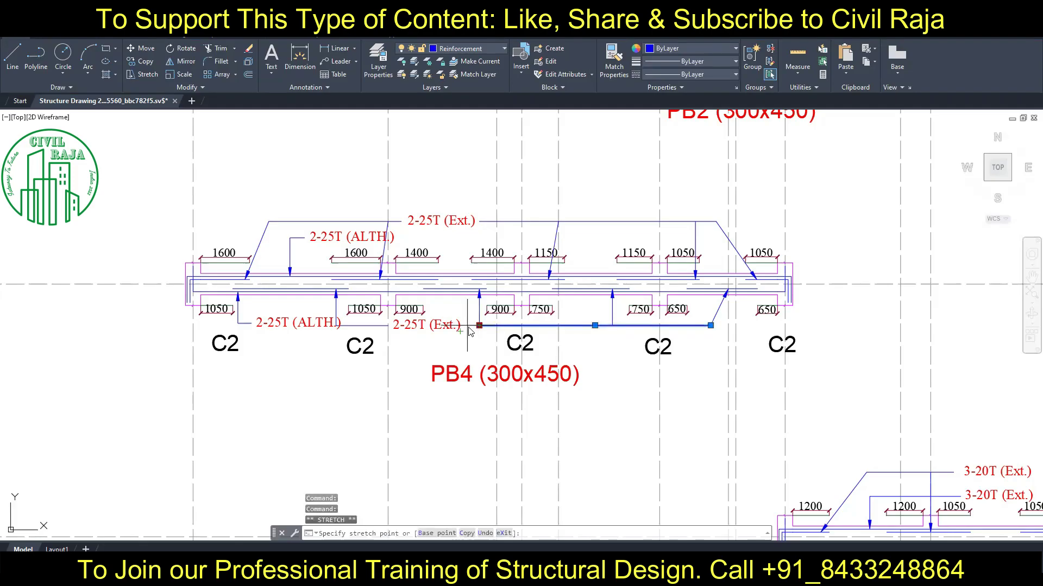
click(468, 325)
key(Escape)
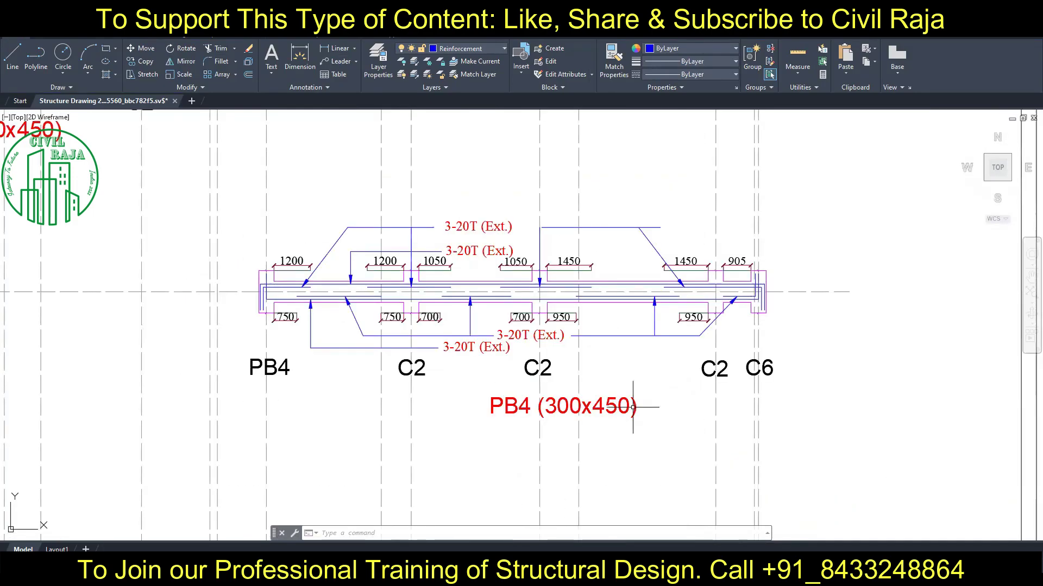
Retype the four 3-20T callouts as 2-25T (Ext.) and 2-25T (ALTH.), top and bottom.
double_click(473, 227)
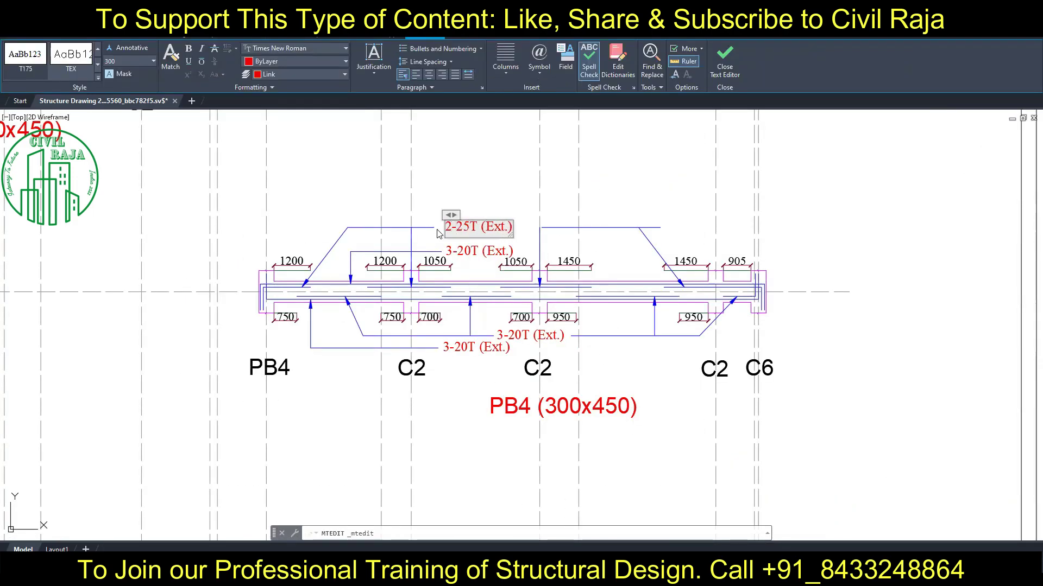
click(474, 257)
click(465, 252)
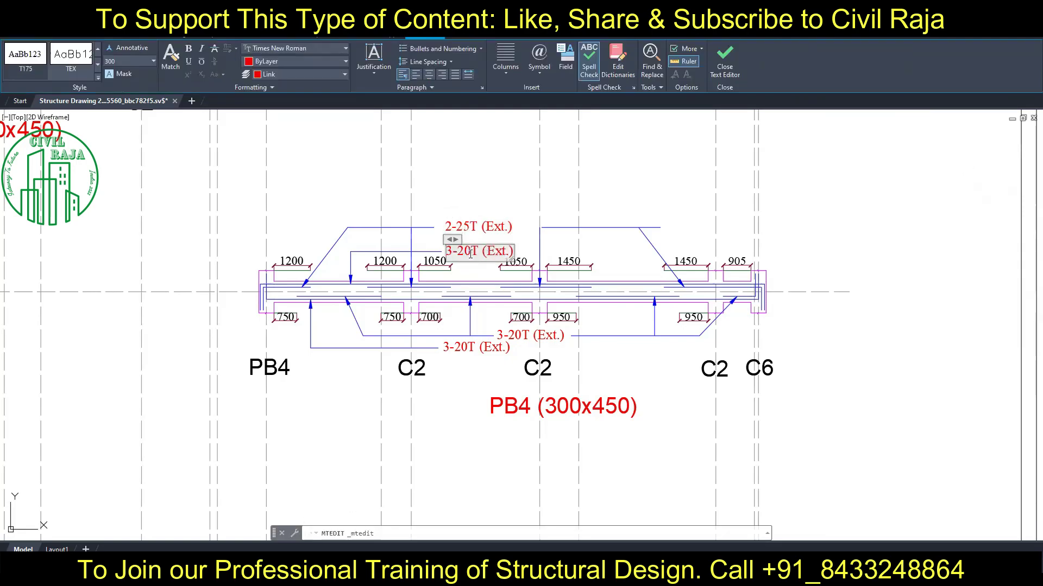
text(2-25T (ALTH)
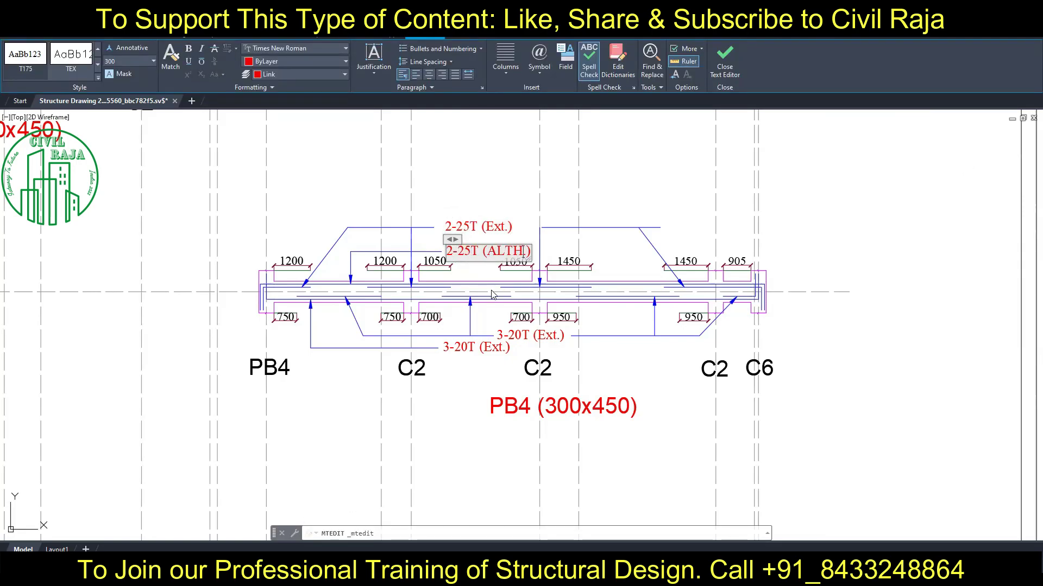
text(.)
click(493, 295)
double_click(505, 335)
text(2-25T)
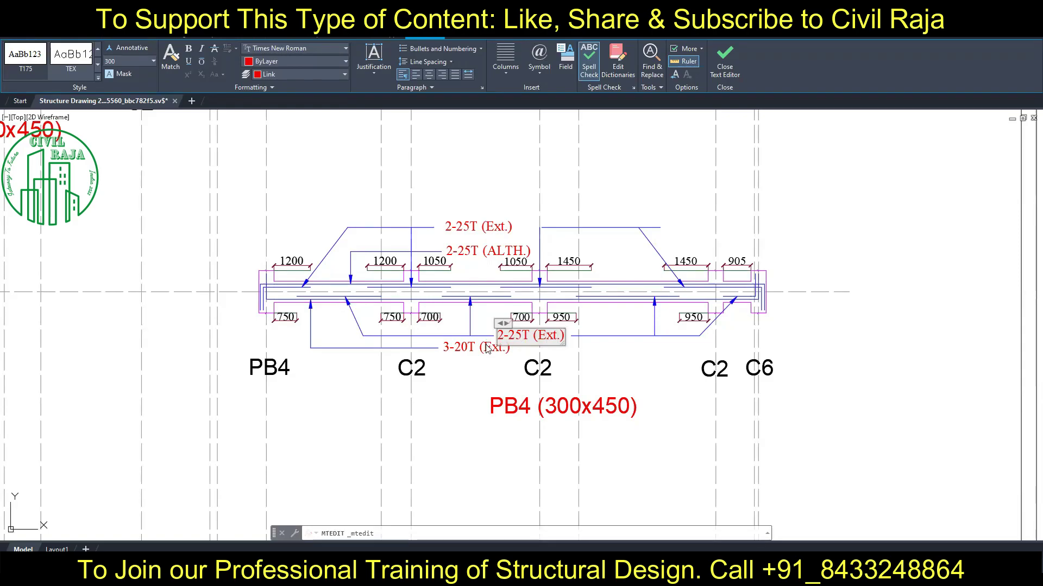
double_click(473, 347)
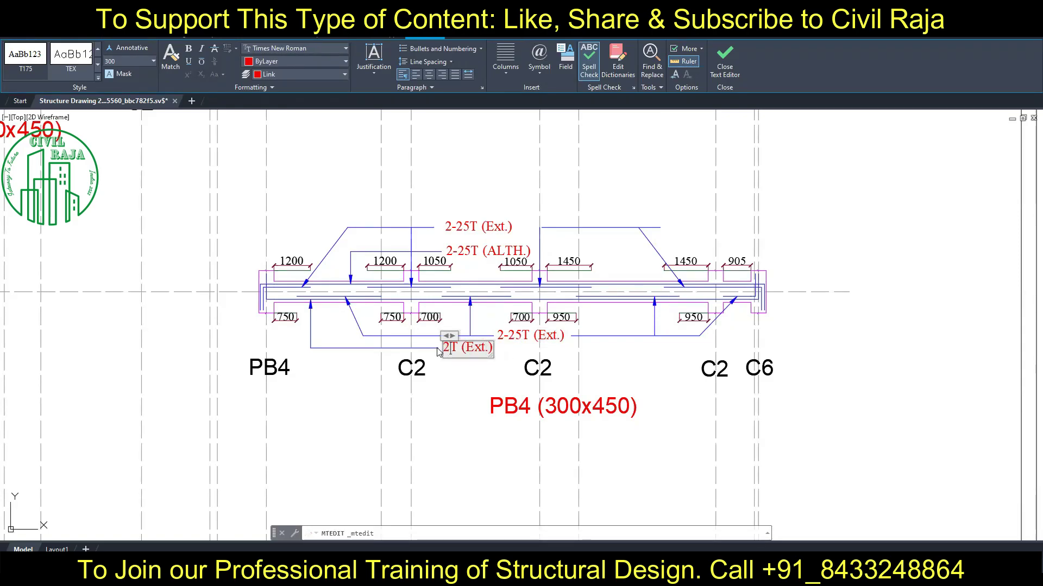
text(2-25T (ALTH)
click(475, 379)
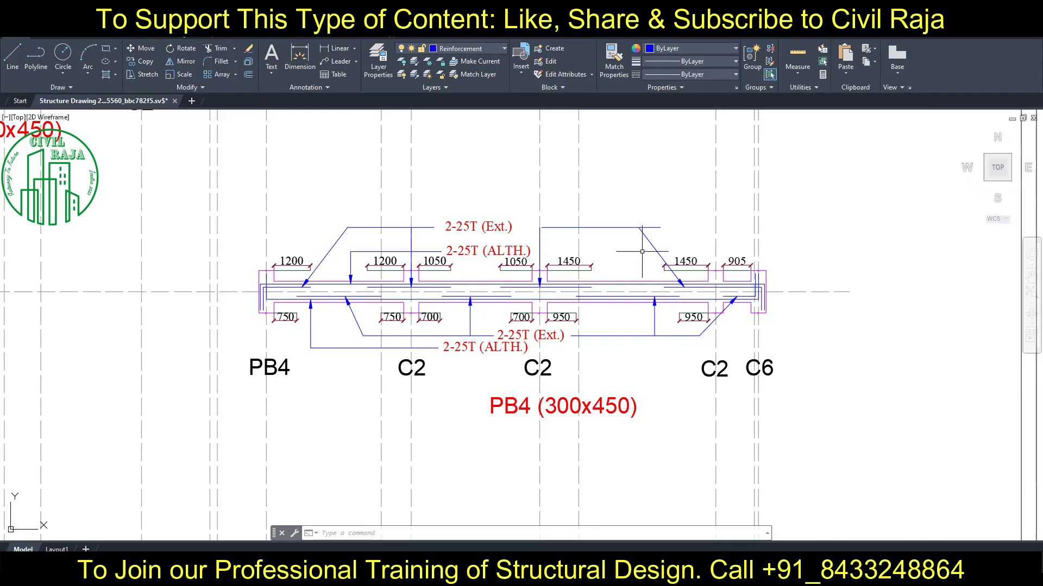
Move the upper Ext. bar line right against the diagonal.
click(597, 228)
click(142, 48)
click(660, 228)
Replace Ext. with ALTH. in PB1's top and bottom callouts, making both 3-20T (ALTH.).
key(Escape)
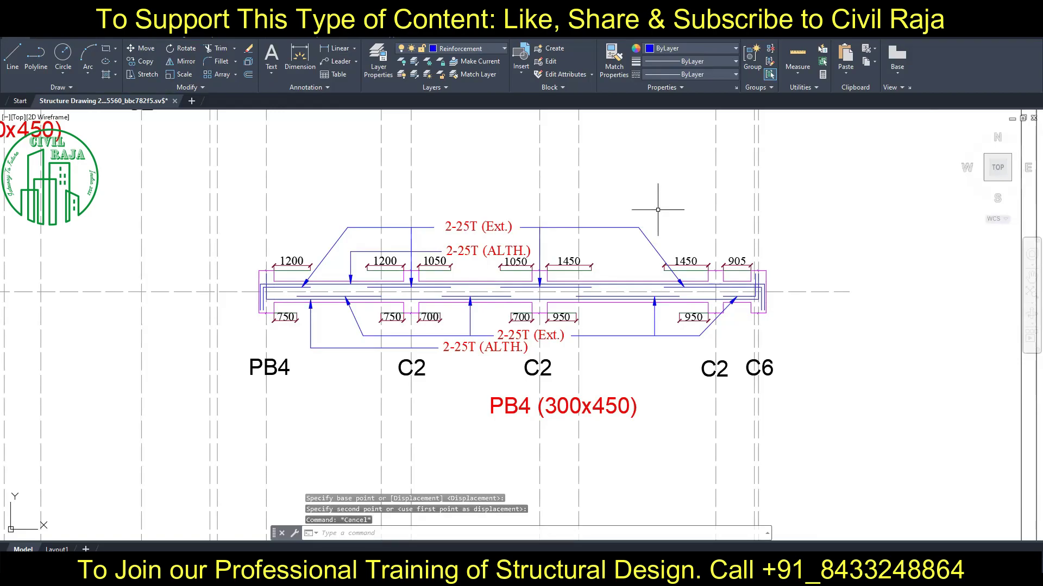
scroll(657, 210, down, 2)
scroll(347, 429, up, 4)
click(461, 247)
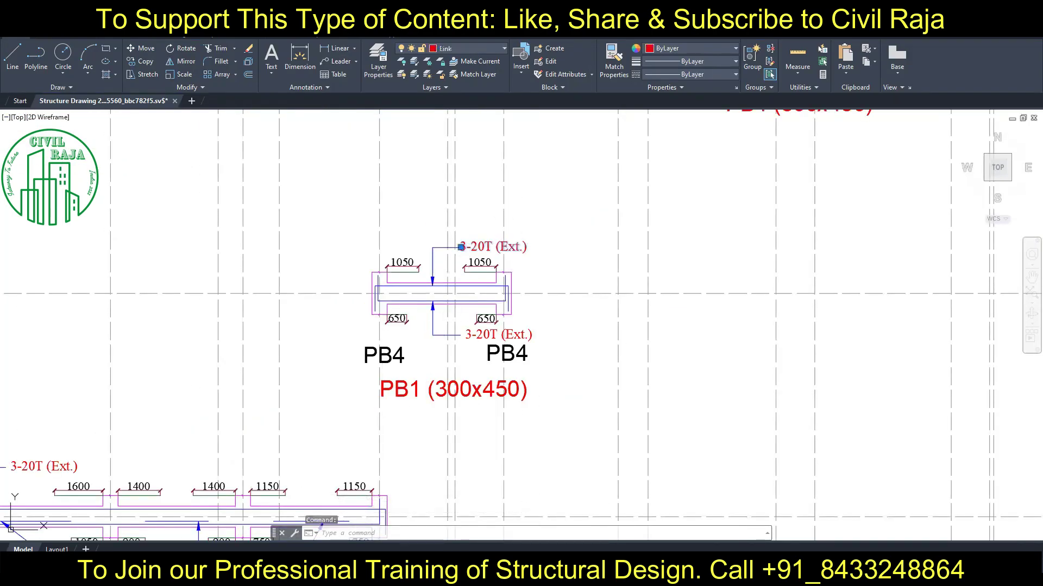
scroll(516, 244, up, 4)
double_click(508, 248)
text(ALTH)
click(488, 477)
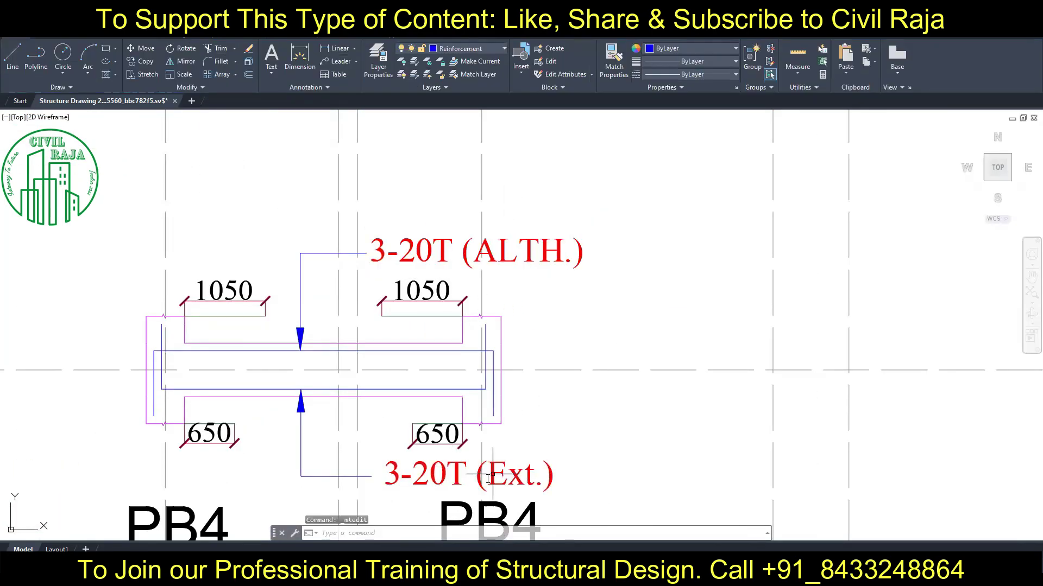
double_click(489, 478)
text(ALTH)
click(379, 269)
scroll(378, 269, down, 2)
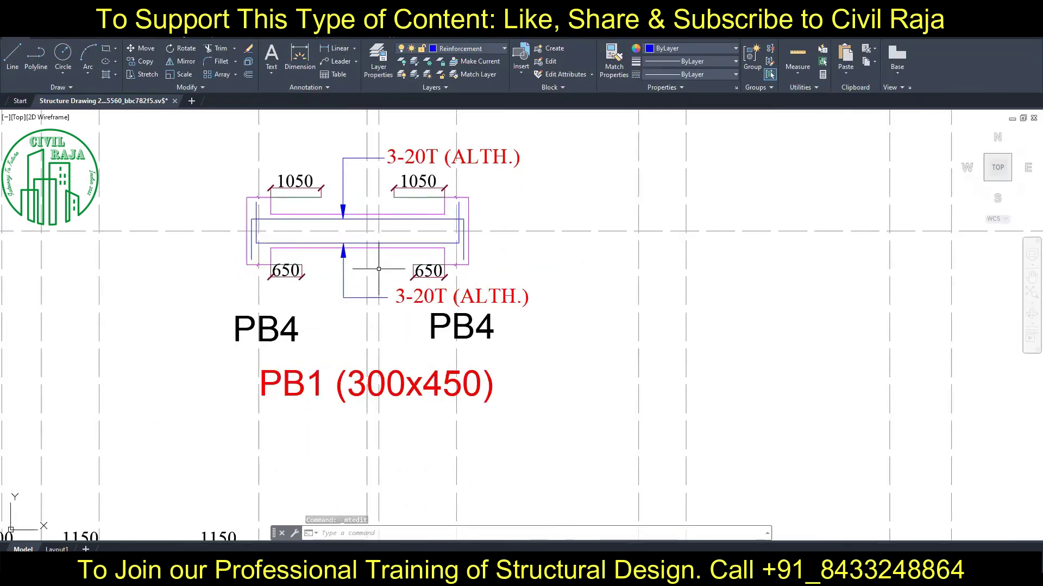
scroll(349, 302, down, 5)
scroll(237, 356, up, 4)
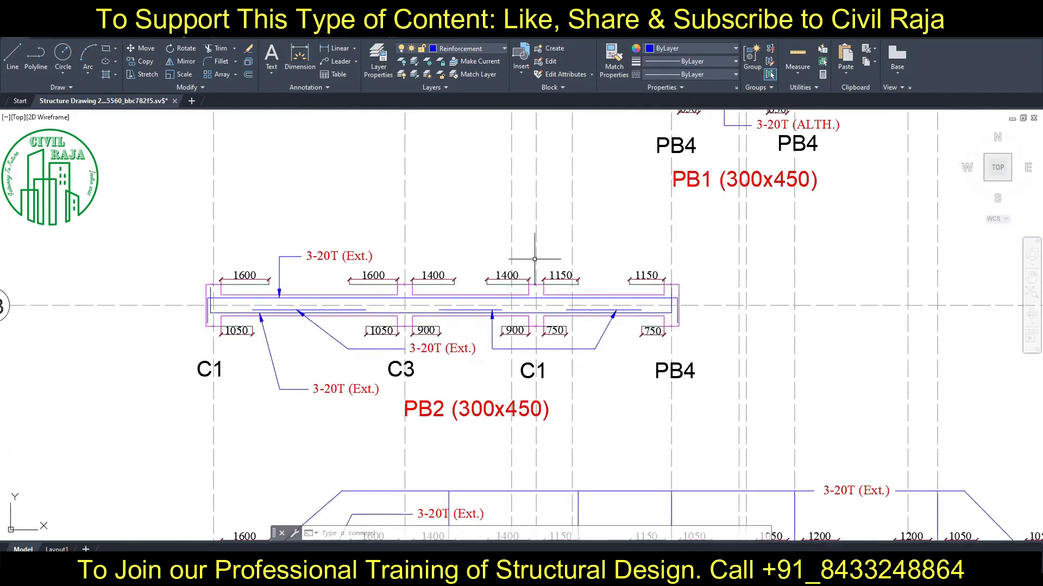
Set PB2's callouts to 3-20T (ALTH.) on top, and 1-25T (Ext.) and 3-25T (ALTH.) below.
double_click(348, 257)
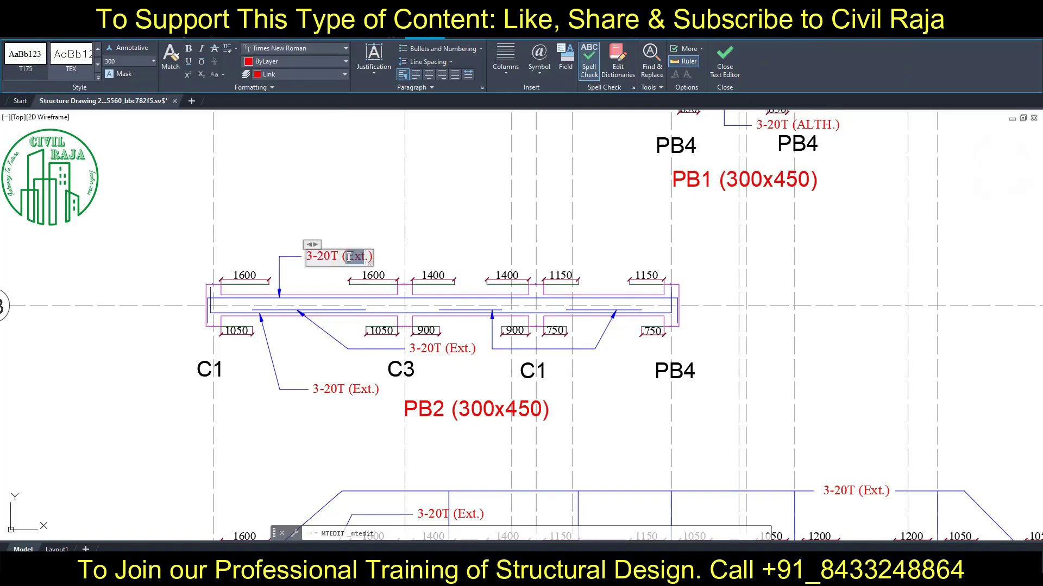
text(ALTH)
click(461, 275)
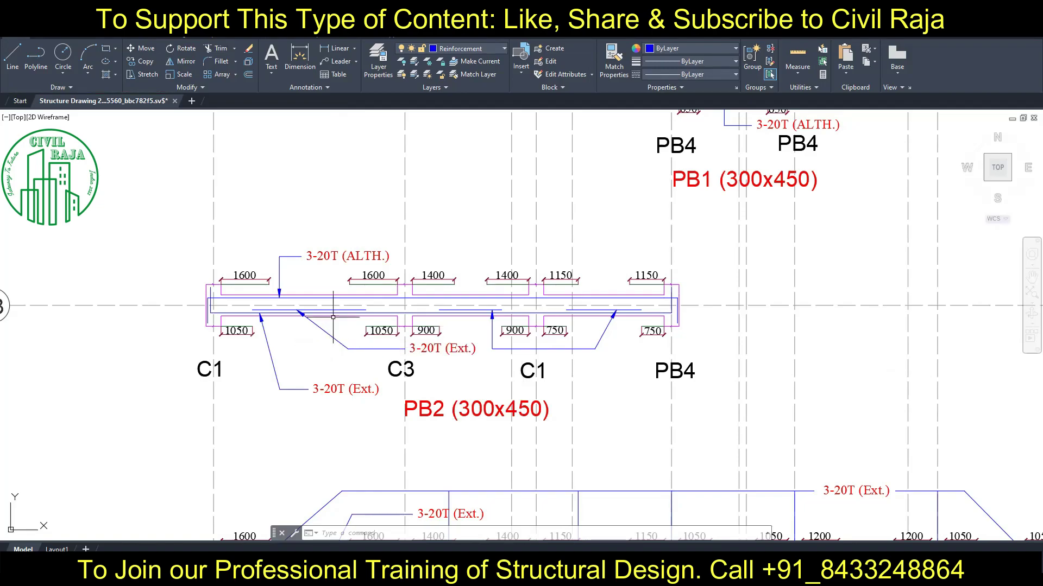
click(492, 349)
key(Escape)
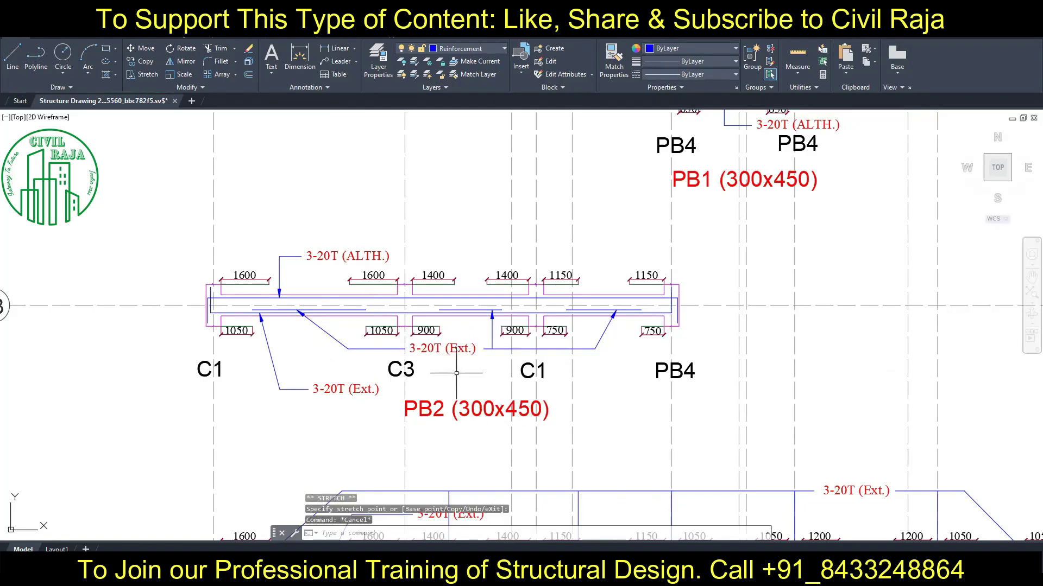
double_click(438, 349)
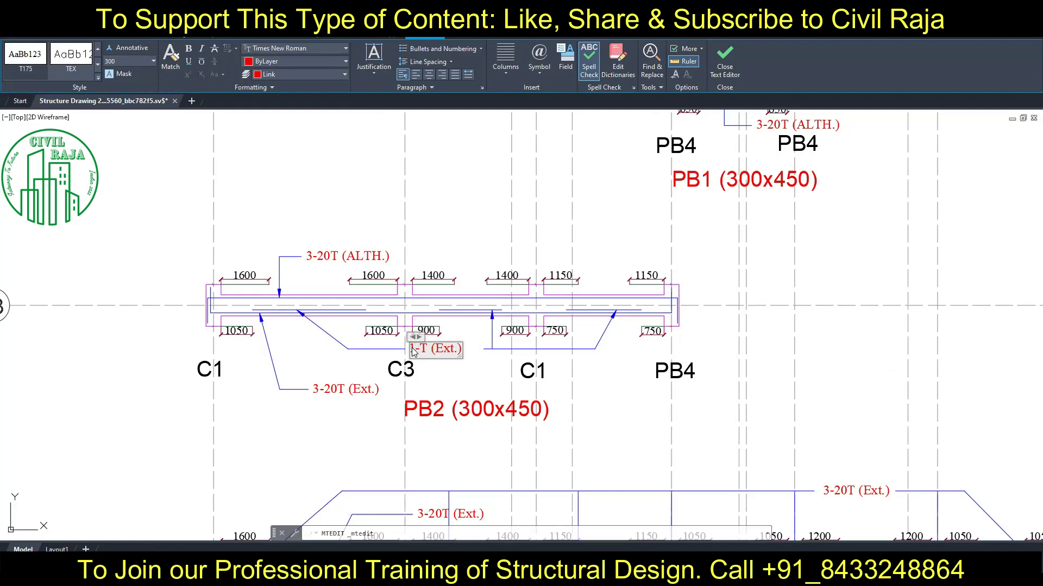
text(1-25)
click(377, 391)
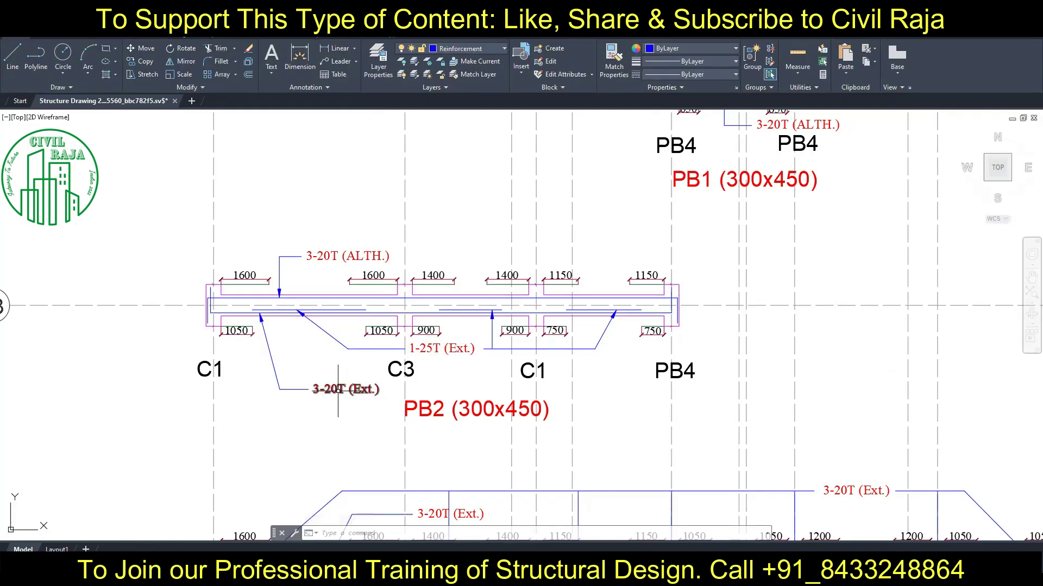
double_click(314, 390)
text(3-25)
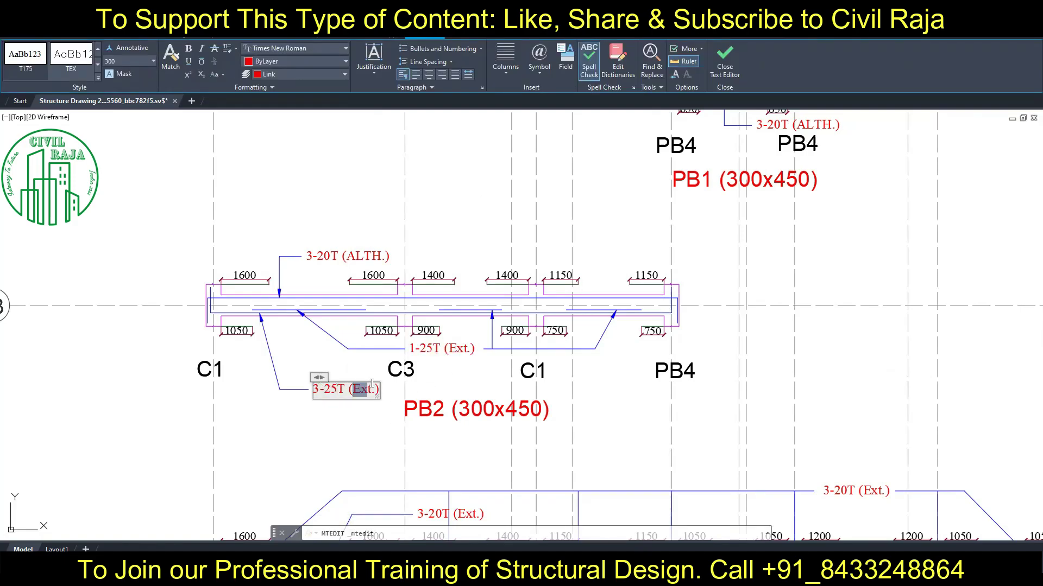
text(H)
click(354, 418)
Bring beam rows 13–15 into view and nudge the 12' grid bubble.
scroll(305, 326, down, 3)
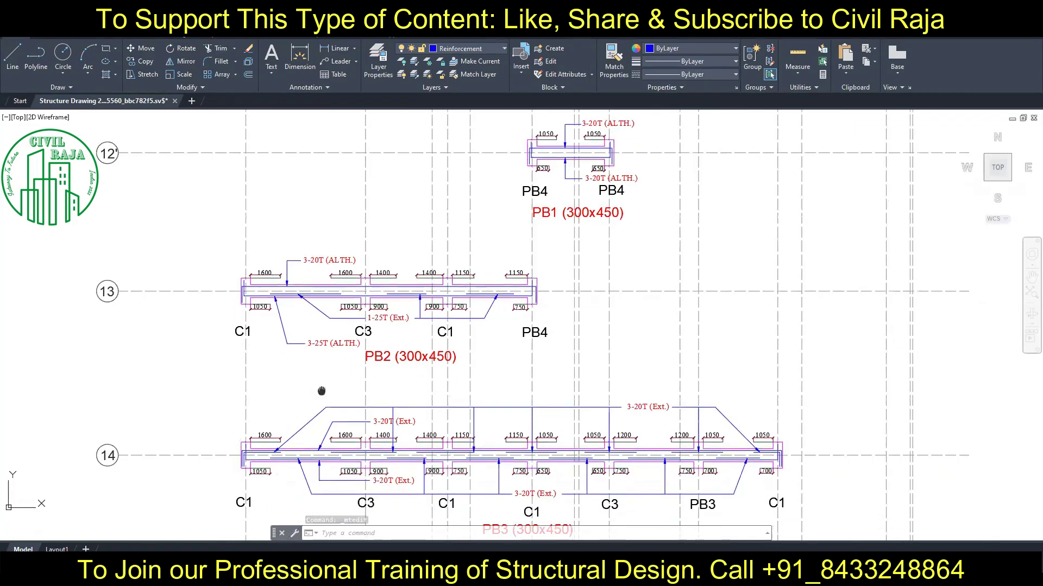
middle_drag(321, 389, 322, 294)
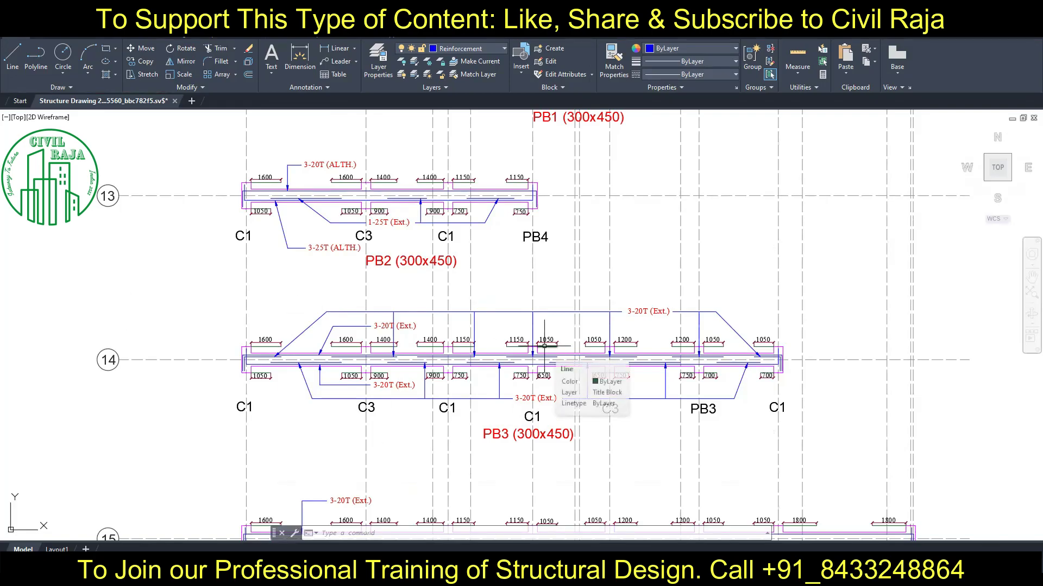
scroll(221, 344, down, 2)
scroll(201, 203, up, 5)
click(239, 202)
click(141, 55)
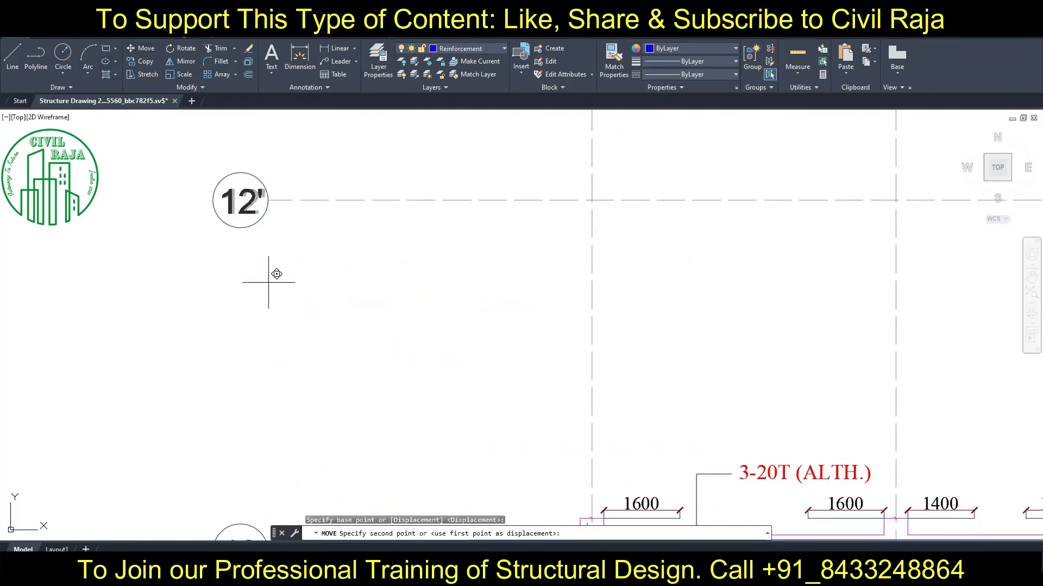
scroll(275, 275, down, 3)
middle_drag(466, 464, 468, 307)
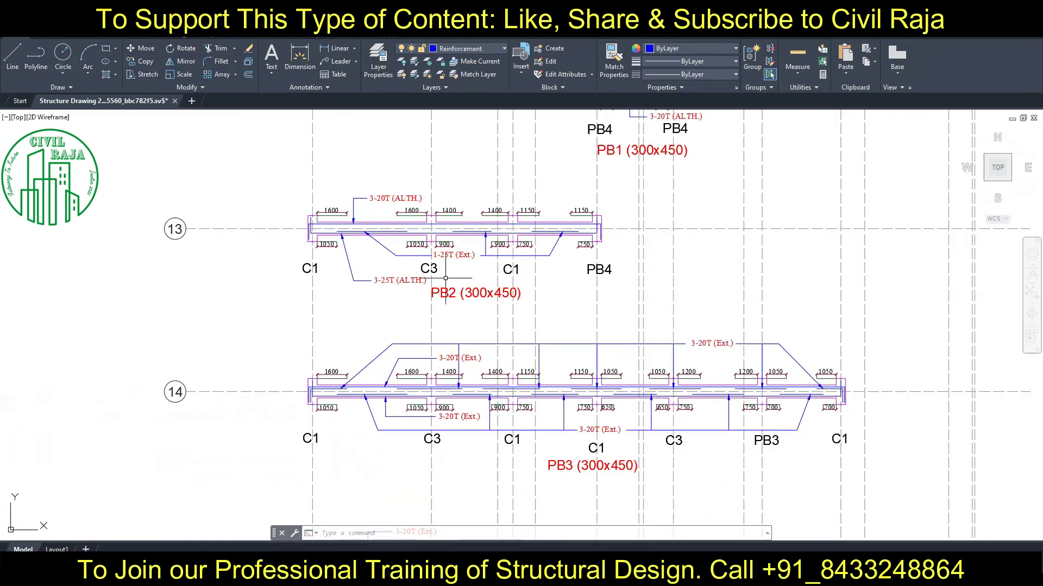
middle_drag(469, 424, 441, 326)
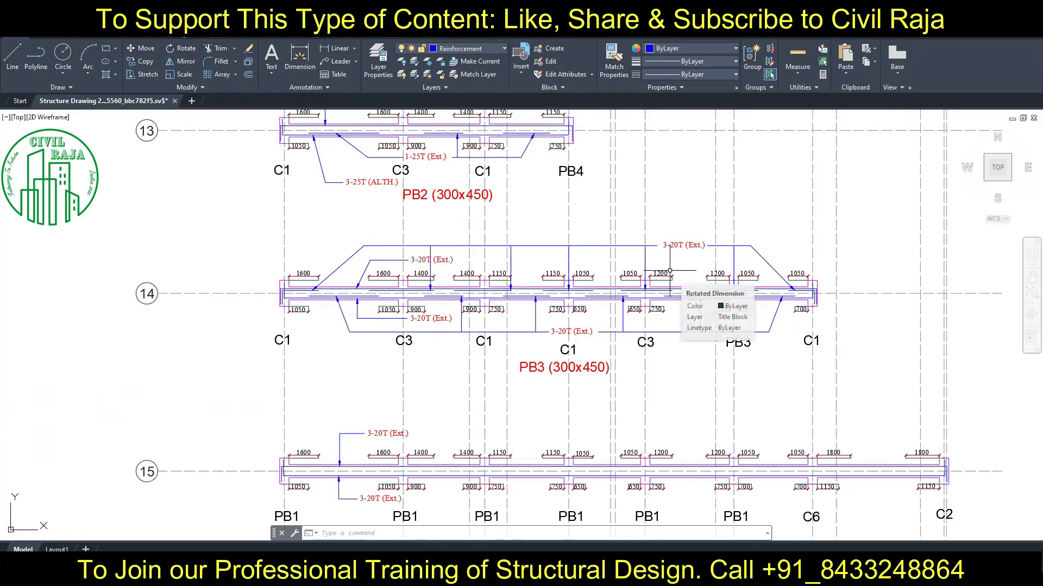
Edit the grid 14 callouts to 3-20T (ALTH.), 3-25T (ALTH.) and 2-25T (Ext.), then zoom out.
double_click(428, 260)
text(ALTH.)
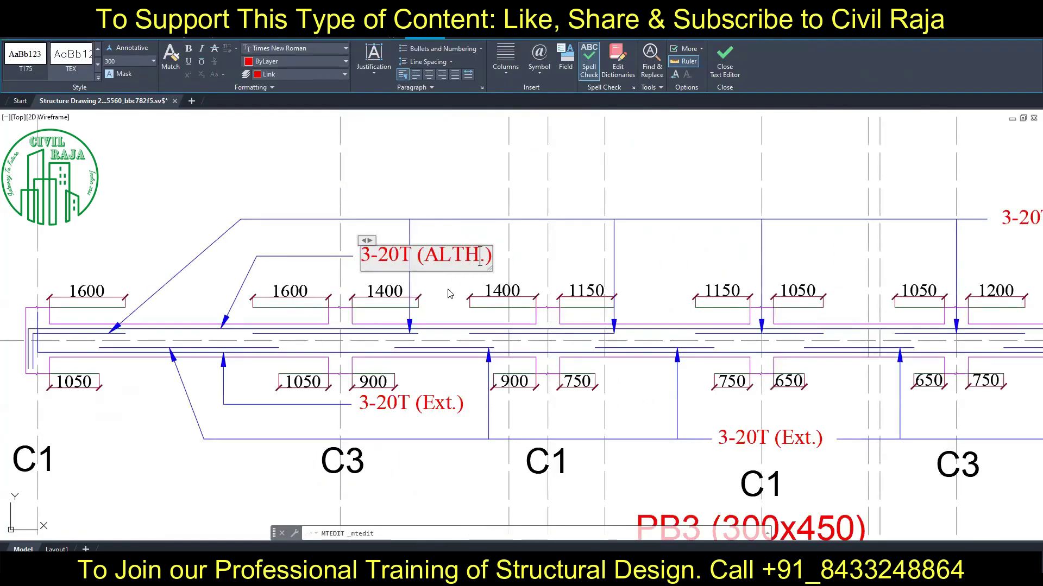
click(329, 371)
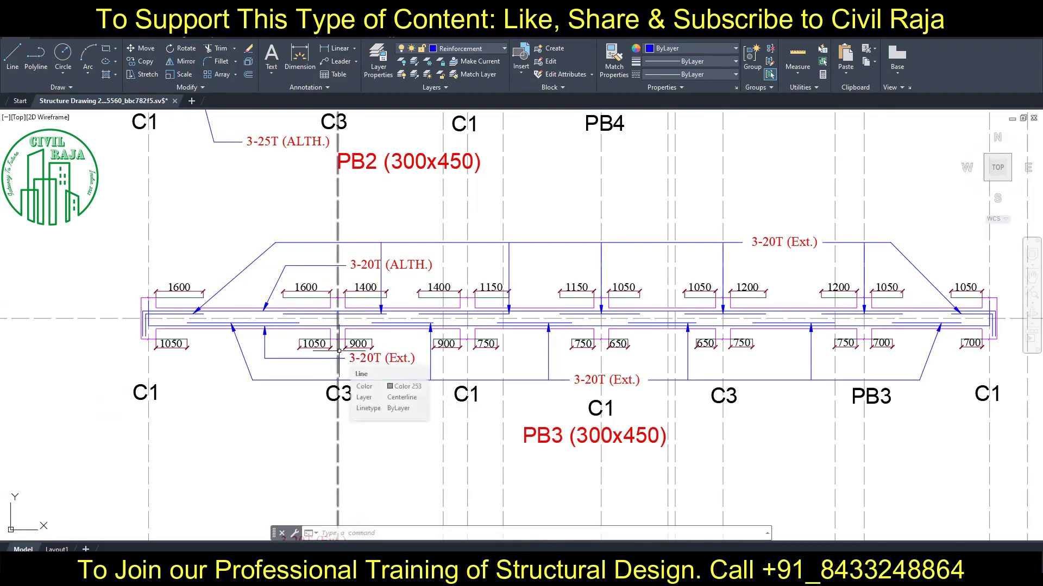
double_click(378, 359)
text(5)
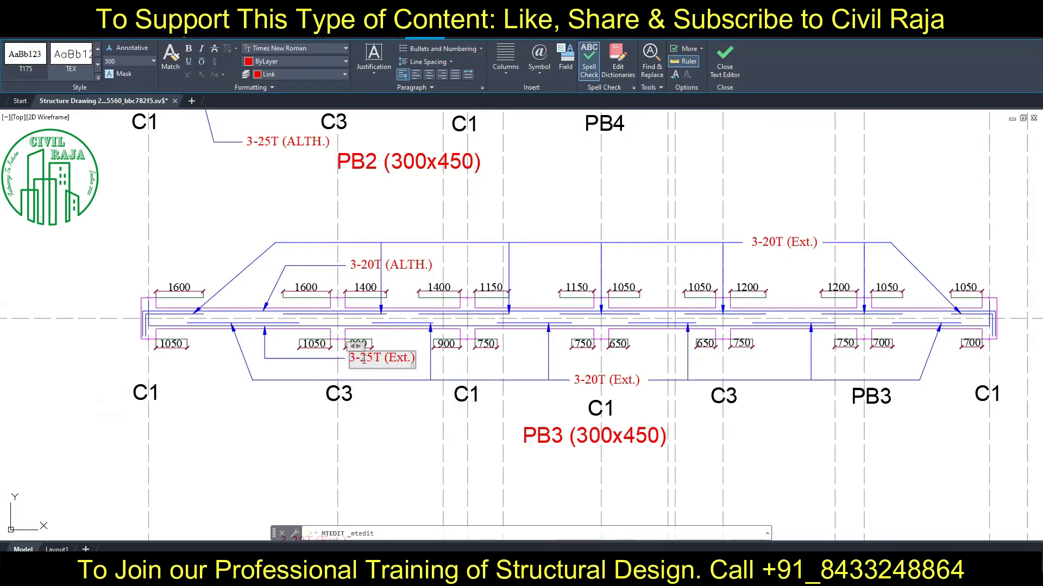
text(ALTH)
click(548, 401)
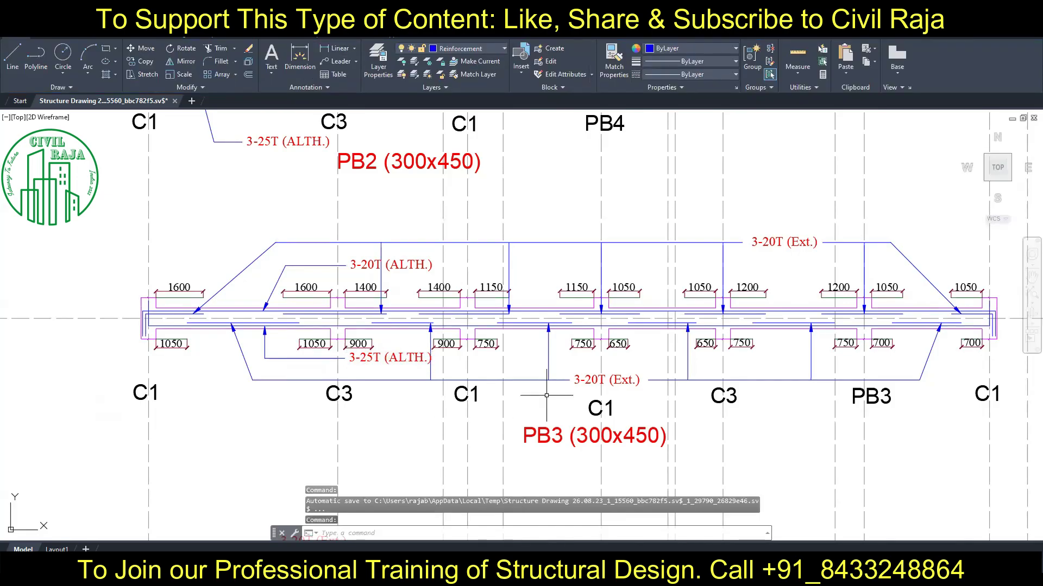
double_click(570, 383)
click(565, 390)
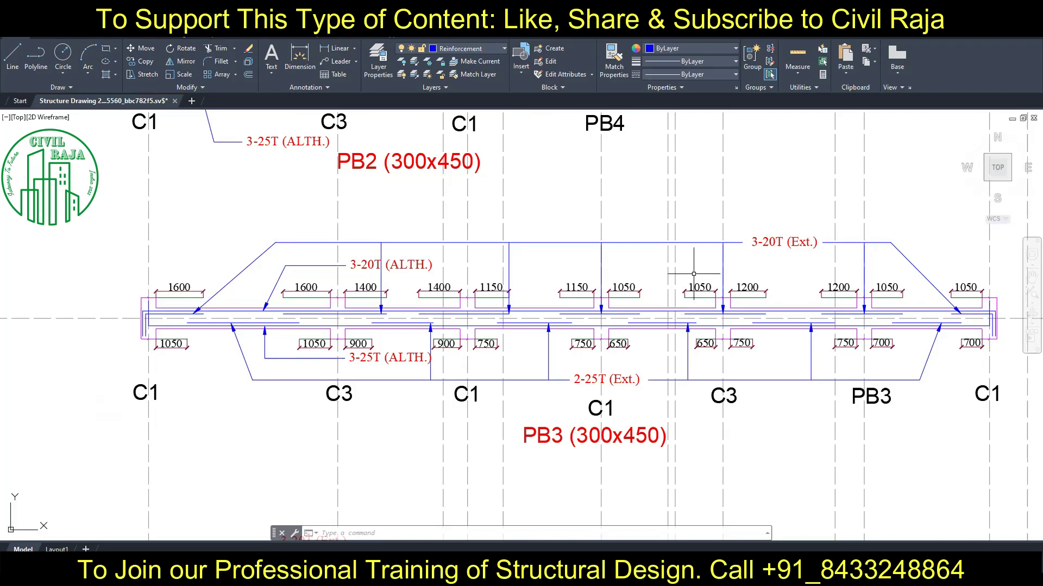
scroll(690, 286, down, 4)
scroll(512, 366, down, 1)
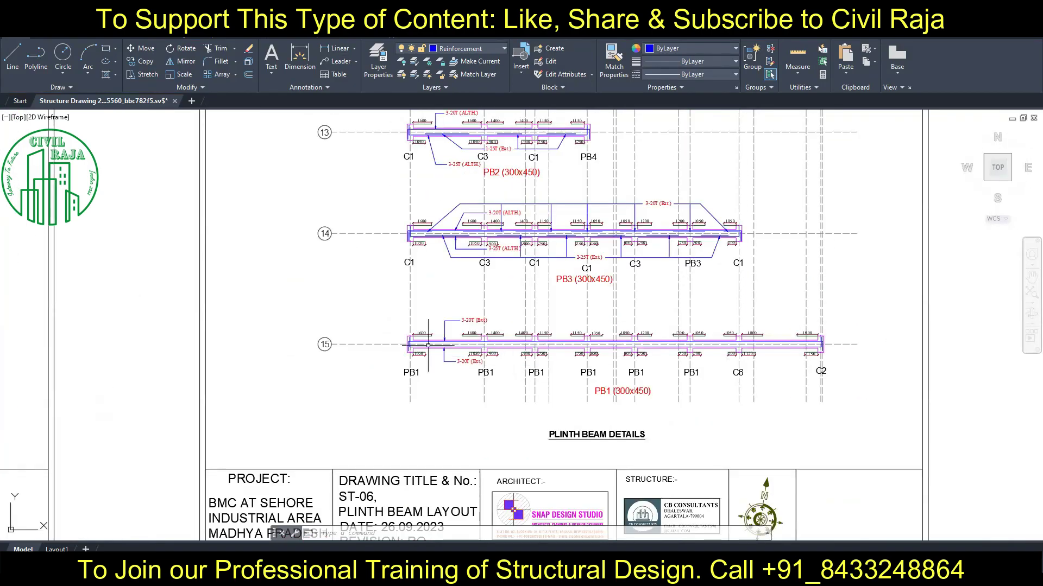
Retype the top and lower 3-20T (Ext.) callouts on the grid 15 beam as 3-20T (ALTH.).
scroll(463, 326, up, 5)
double_click(535, 301)
text(ALH)
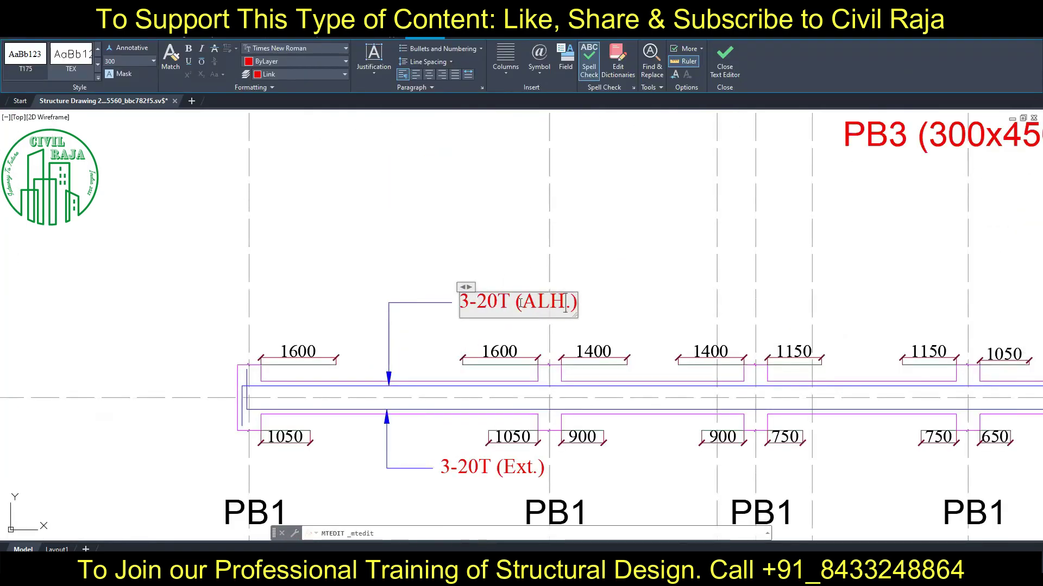
text(T)
click(505, 467)
double_click(505, 467)
text(A)
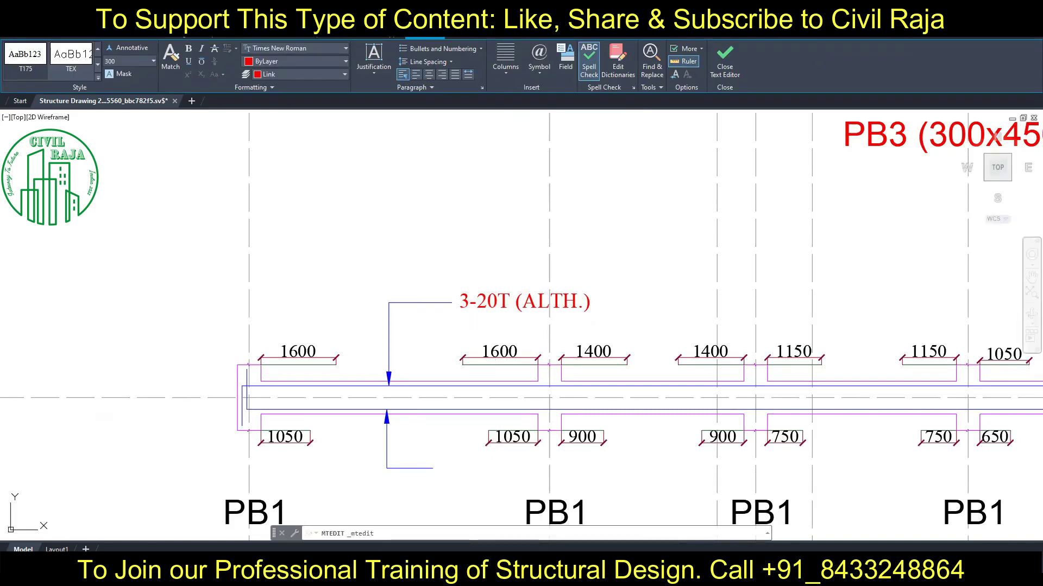
click(359, 341)
scroll(358, 340, down, 3)
scroll(358, 341, down, 3)
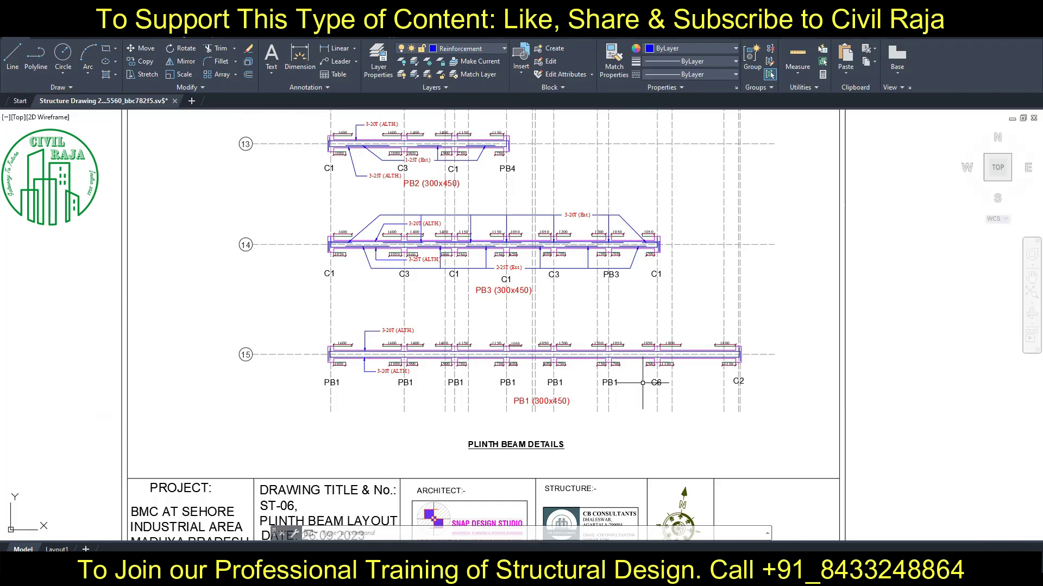
scroll(429, 370, up, 4)
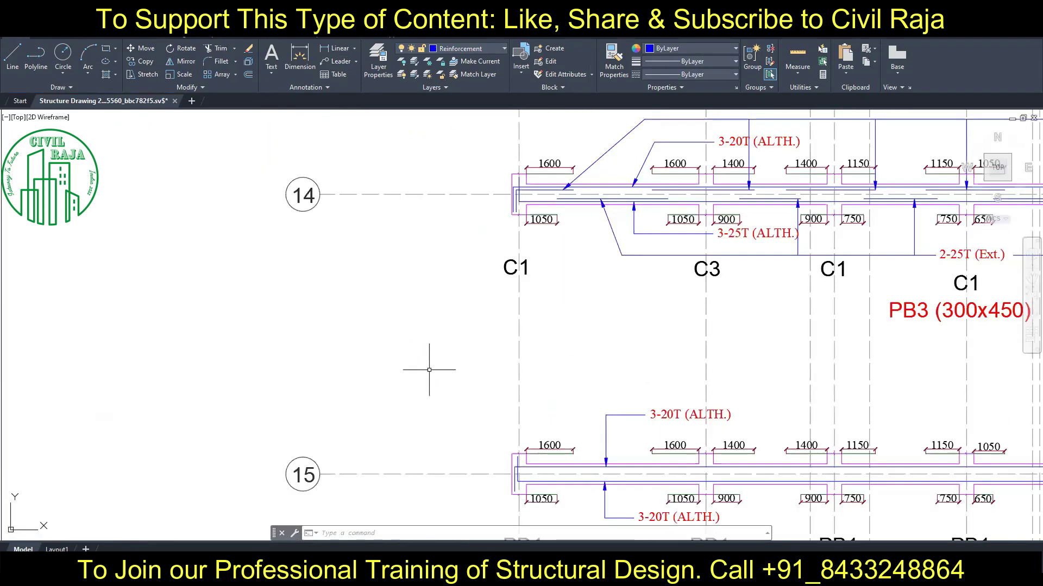
scroll(429, 369, down, 4)
scroll(558, 485, up, 4)
Copy the ST1 stirrup label into the 1600 bar box near C4.
scroll(289, 373, down, 2)
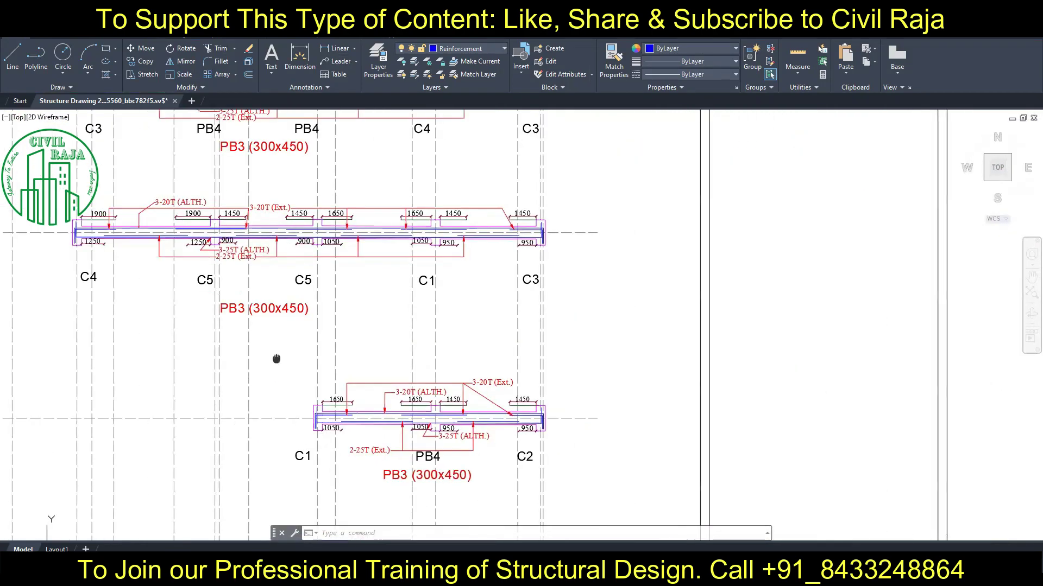
scroll(319, 287, up, 2)
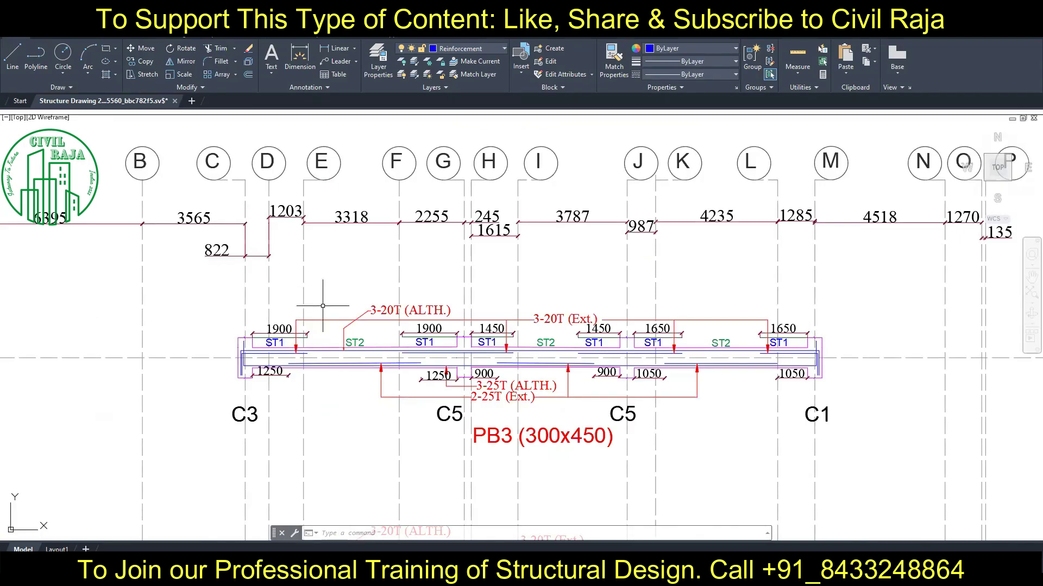
click(274, 342)
scroll(275, 342, up, 4)
click(142, 61)
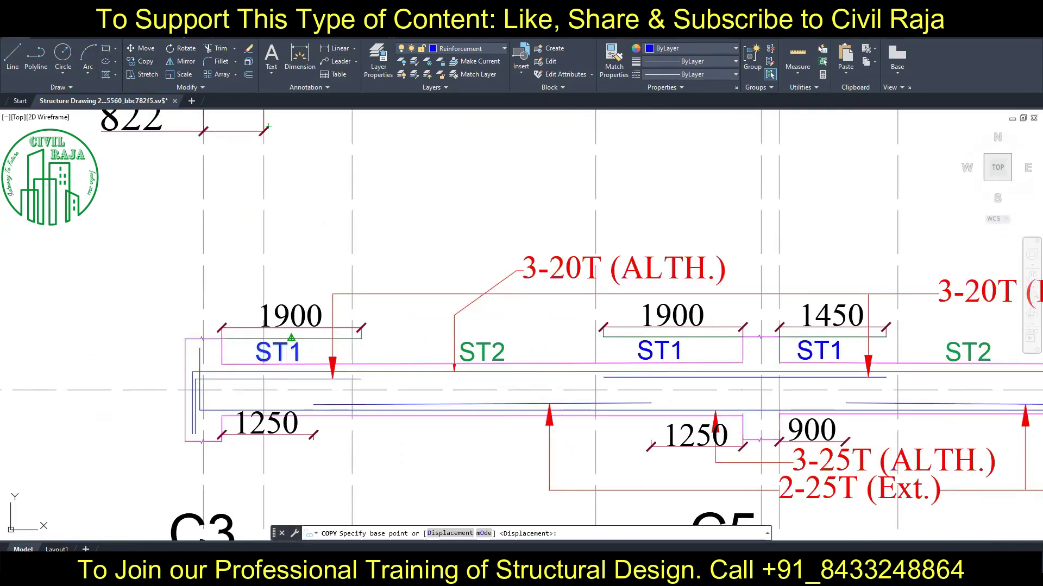
click(293, 308)
scroll(147, 317, down, 4)
scroll(147, 318, down, 5)
scroll(767, 326, up, 3)
scroll(767, 325, up, 3)
click(879, 347)
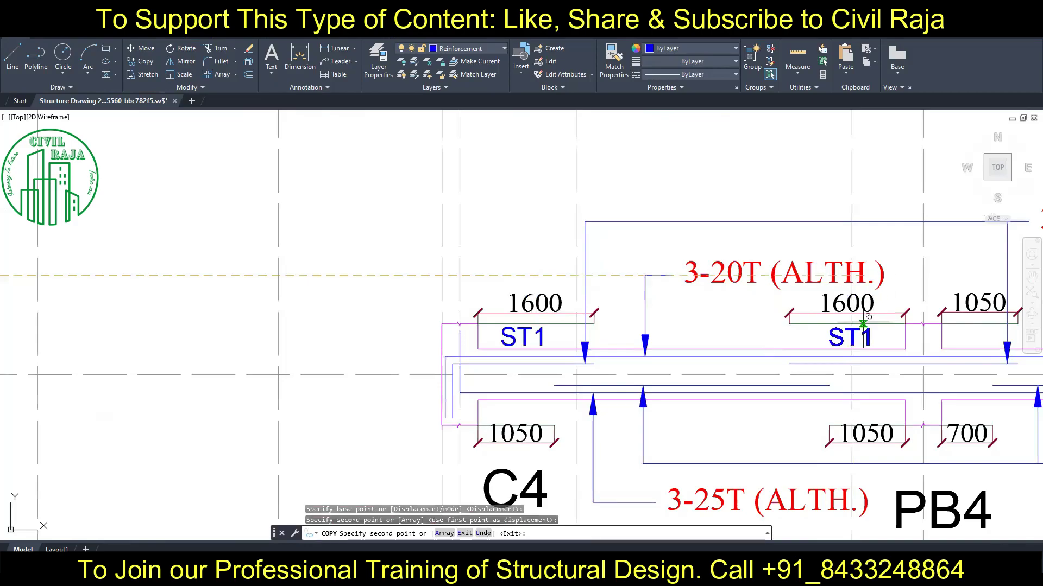
Place ST1 copies in that beam's two 1050, two 1450 and end 905 boxes.
middle_drag(890, 331, 444, 332)
click(566, 336)
click(761, 336)
click(888, 336)
middle_drag(889, 337, 539, 337)
click(819, 336)
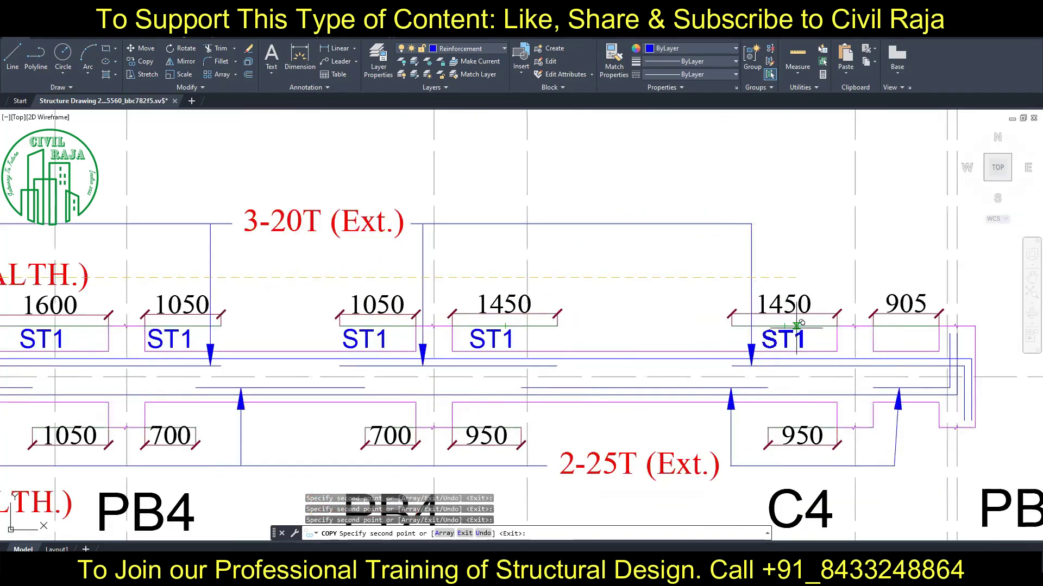
click(905, 337)
Place ST1 in the next beam's two 1600, two 1400 and first 1450 boxes.
scroll(682, 338, down, 5)
scroll(470, 354, up, 5)
click(459, 362)
click(766, 362)
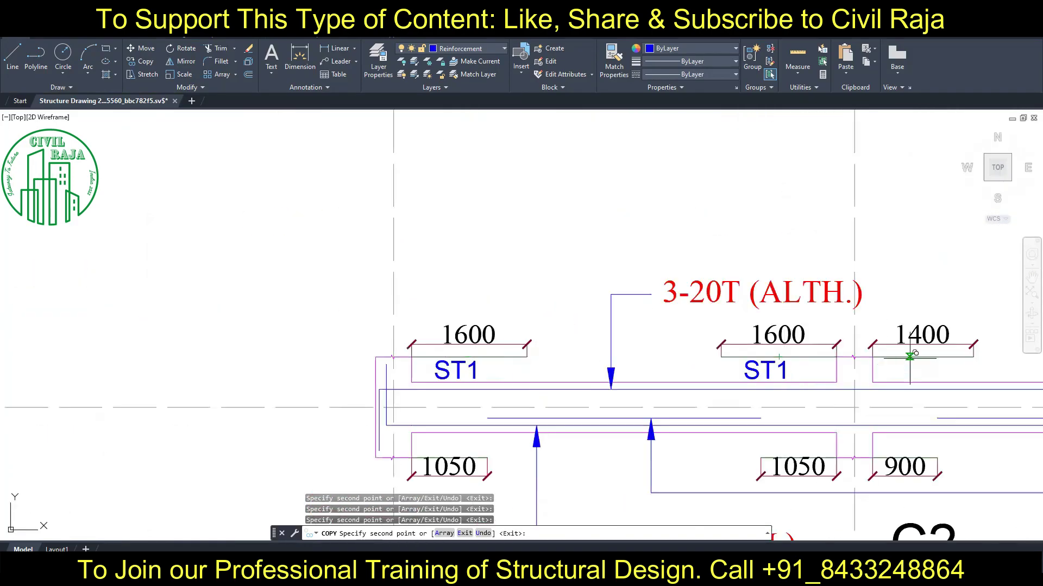
click(886, 364)
middle_drag(887, 361, 355, 358)
click(618, 352)
click(747, 351)
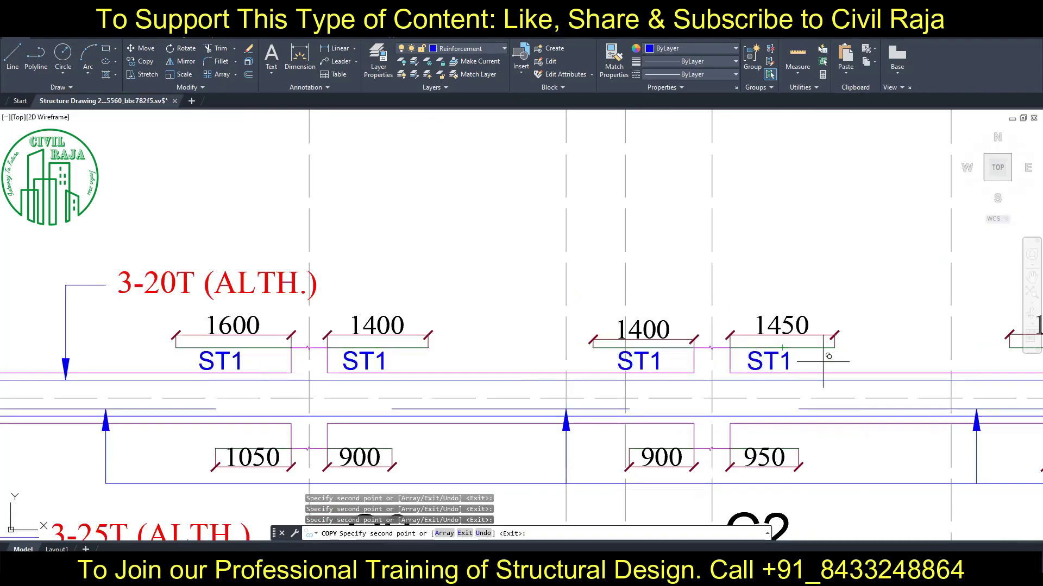
Continue ST1 along that beam: 1450, two 1600, two 1050, two 1450 and 905 boxes.
middle_drag(826, 357, 433, 356)
click(632, 350)
click(761, 354)
middle_drag(788, 353, 343, 353)
click(643, 353)
click(787, 353)
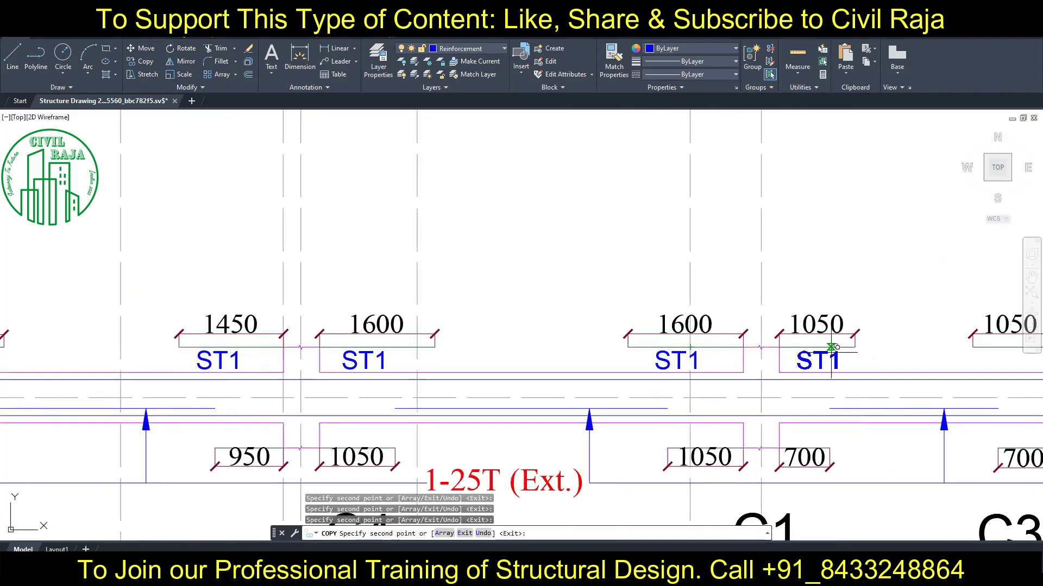
scroll(831, 342, down, 2)
middle_drag(968, 347, 601, 352)
click(602, 353)
click(671, 353)
click(844, 353)
click(920, 353)
Place ST1 in another beam's two 1600, two 1400, right 1150 and 1050 boxes.
scroll(652, 353, down, 4)
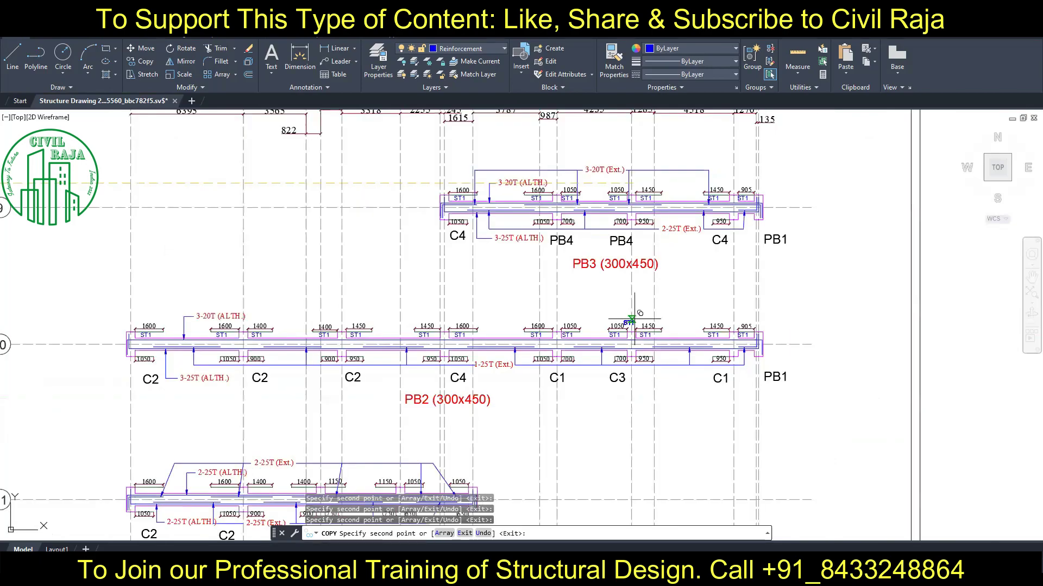
scroll(299, 381, up, 4)
click(303, 352)
click(615, 352)
click(759, 352)
click(945, 352)
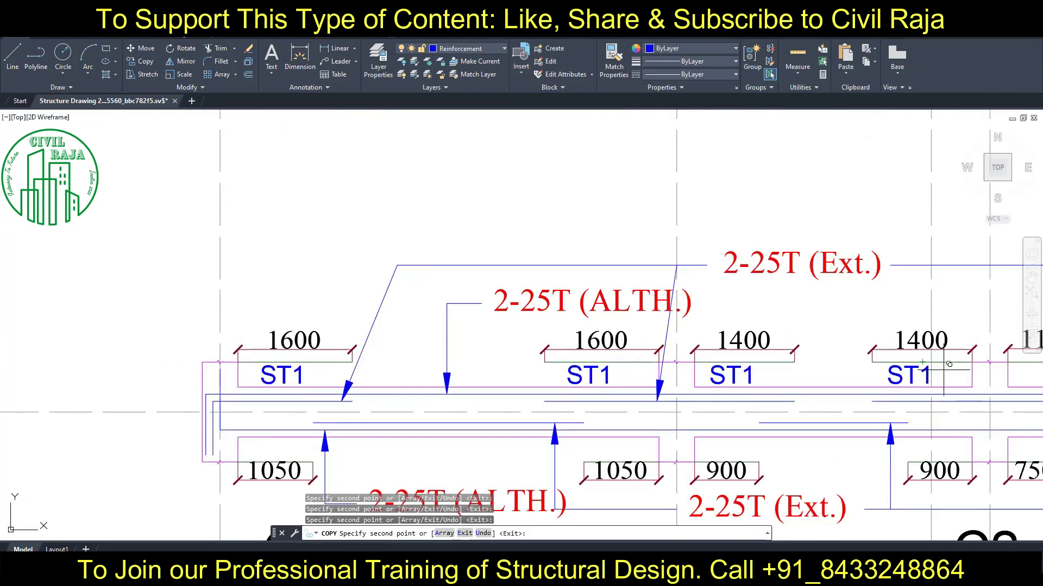
middle_drag(930, 353, 616, 346)
scroll(944, 352, up, 2)
click(943, 352)
middle_drag(944, 351, 488, 358)
click(886, 361)
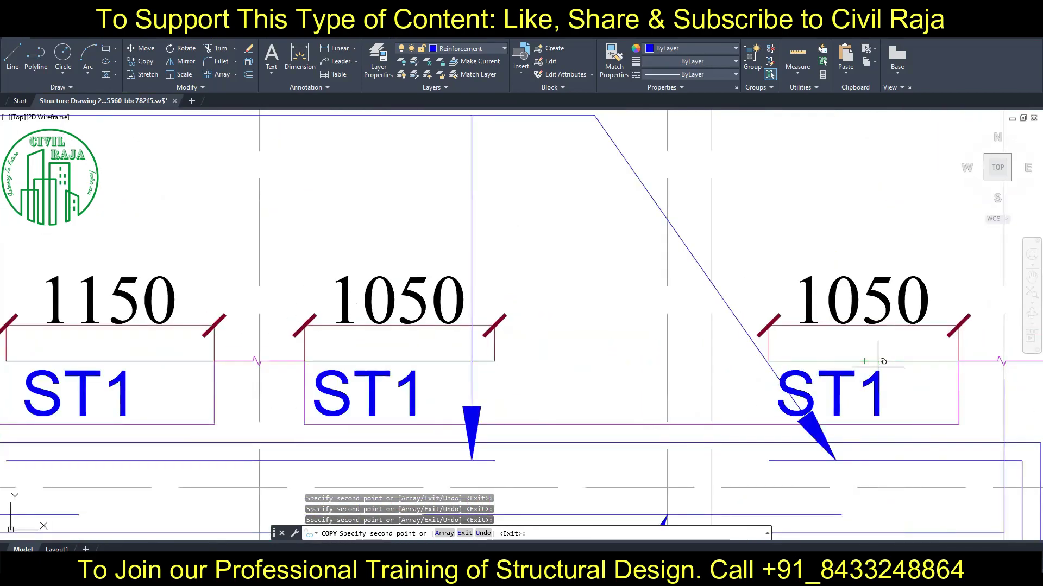
Place ST1 in the two 1200, the 1050, 1450 and 905 boxes.
scroll(671, 369, down, 3)
scroll(665, 375, down, 3)
scroll(554, 347, up, 3)
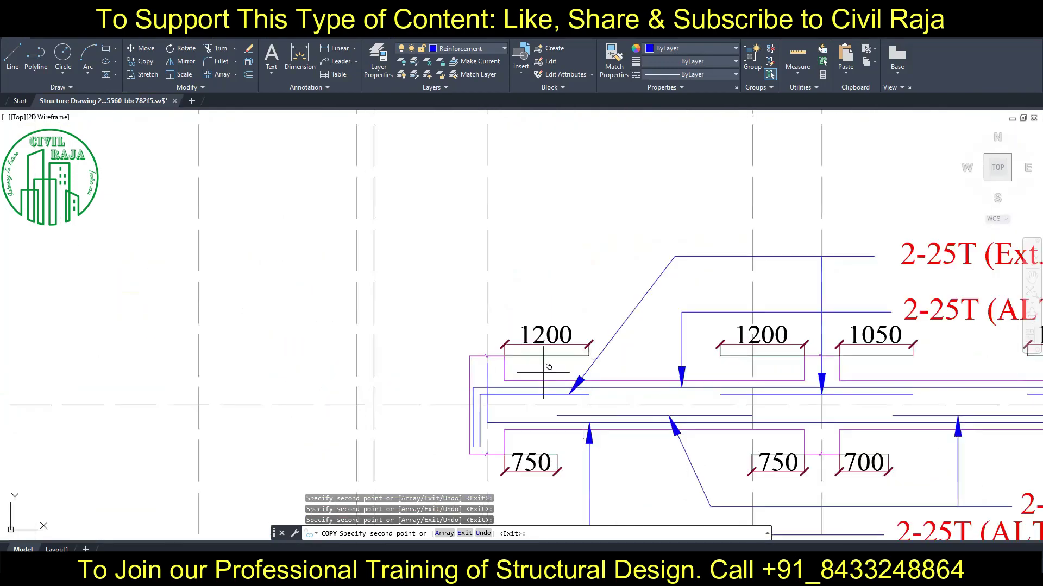
click(547, 359)
click(763, 358)
click(877, 358)
scroll(877, 359, down, 3)
click(738, 364)
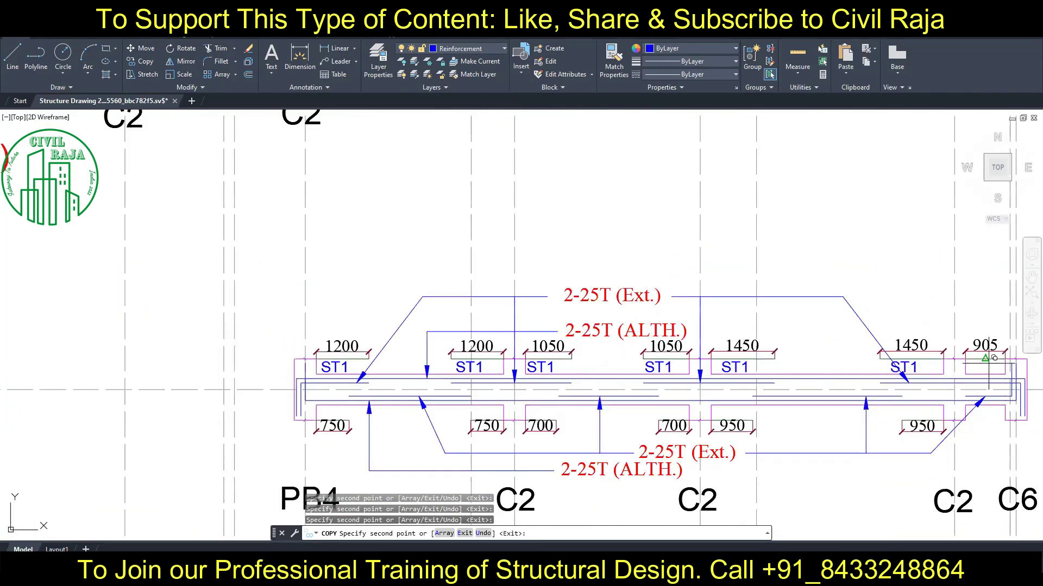
click(988, 364)
Place ST1 in the left and right 1150 boxes, then end the copy.
scroll(402, 321, down, 3)
scroll(269, 502, up, 5)
scroll(326, 424, down, 6)
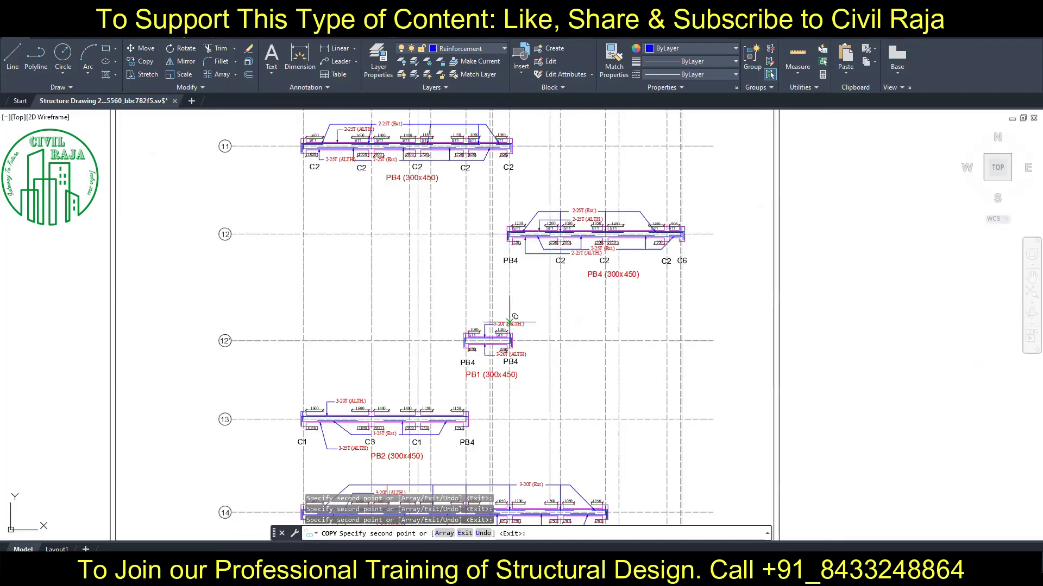
scroll(596, 358, up, 6)
click(780, 358)
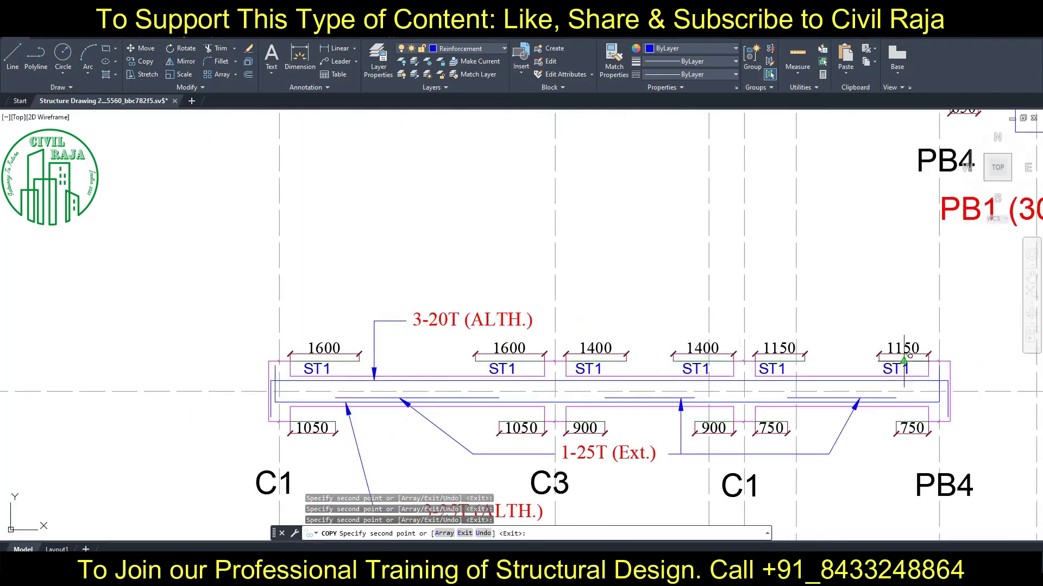
click(903, 357)
scroll(698, 324, down, 5)
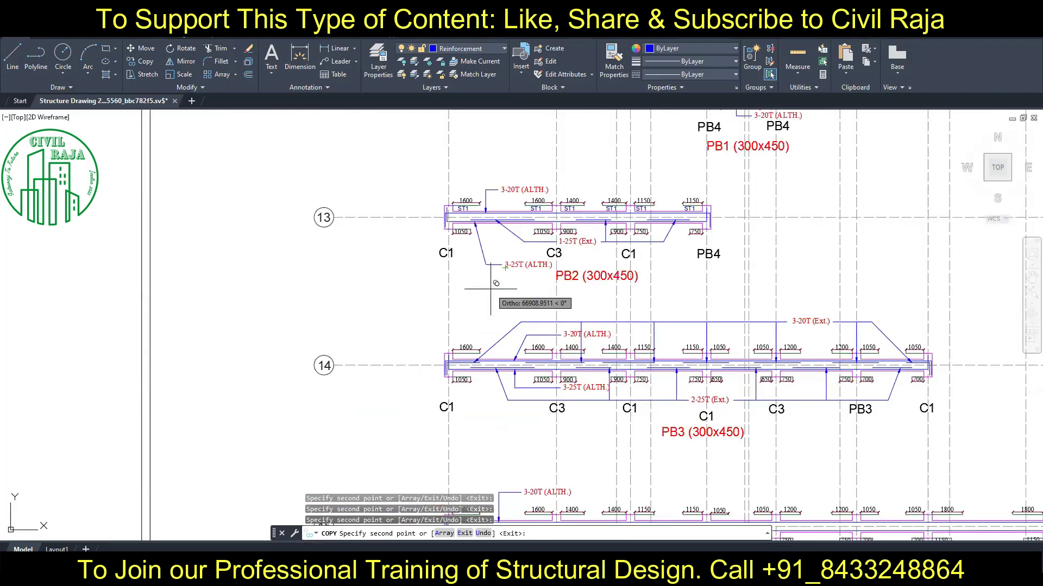
key(Escape)
Copy ST1 again into the grid 14 beam's two 1600, two 1400 and 1150 boxes.
scroll(483, 193, up, 6)
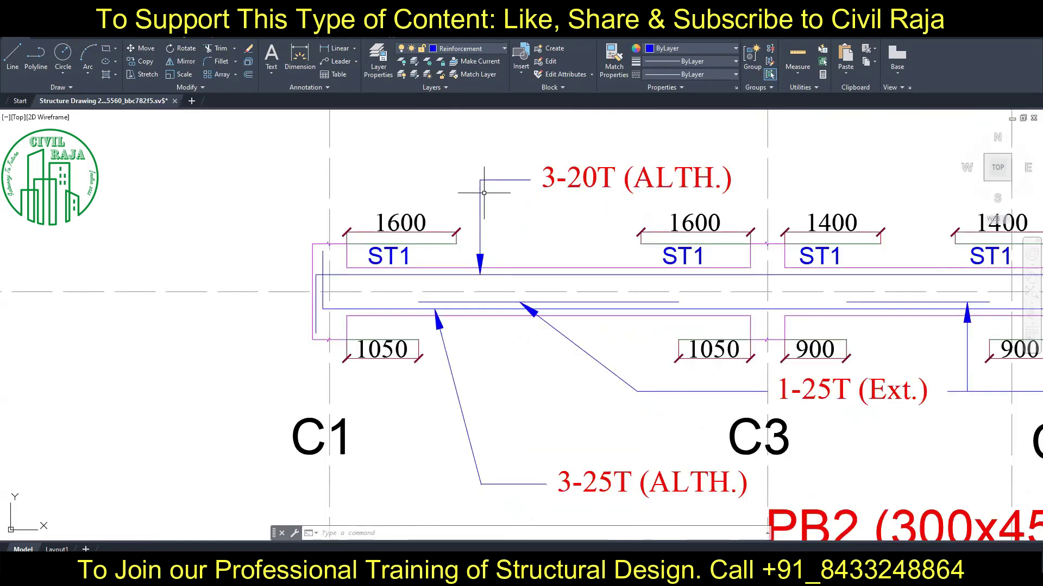
click(142, 61)
click(388, 256)
key(Return)
middle_drag(400, 244, 373, 330)
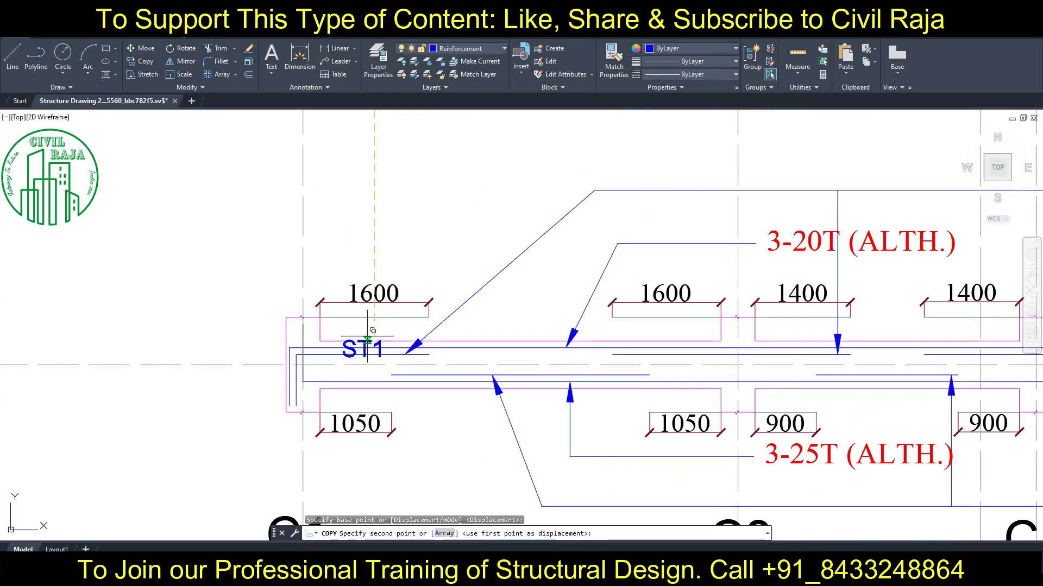
click(373, 330)
click(665, 331)
click(802, 330)
click(970, 330)
click(782, 277)
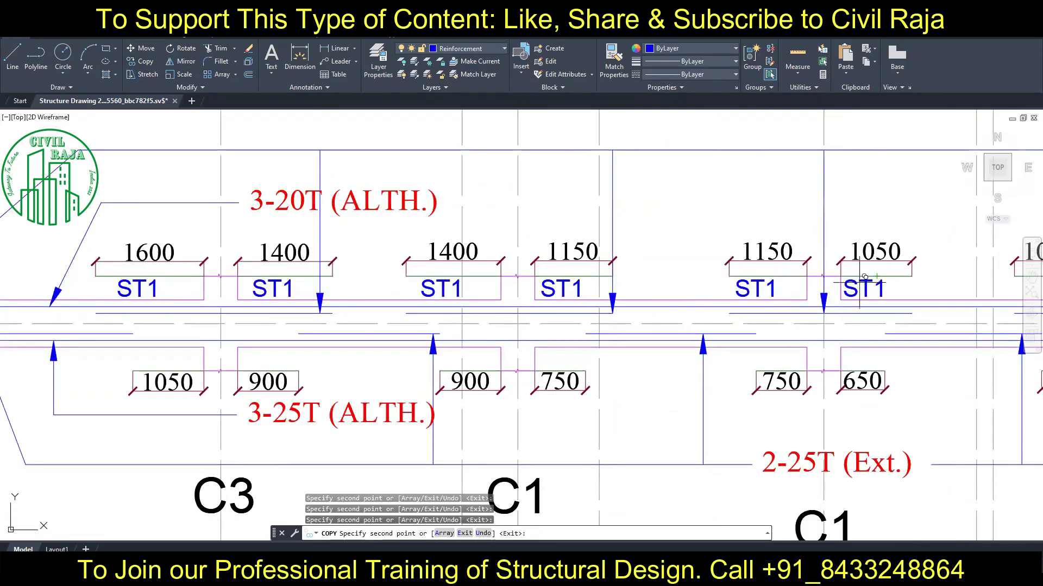
Place ST1 in the last 1050, the 1050 near C6, two 1800 and three grid 15 boxes.
scroll(864, 277, down, 3)
middle_drag(880, 286, 625, 286)
click(891, 263)
scroll(804, 260, up, 3)
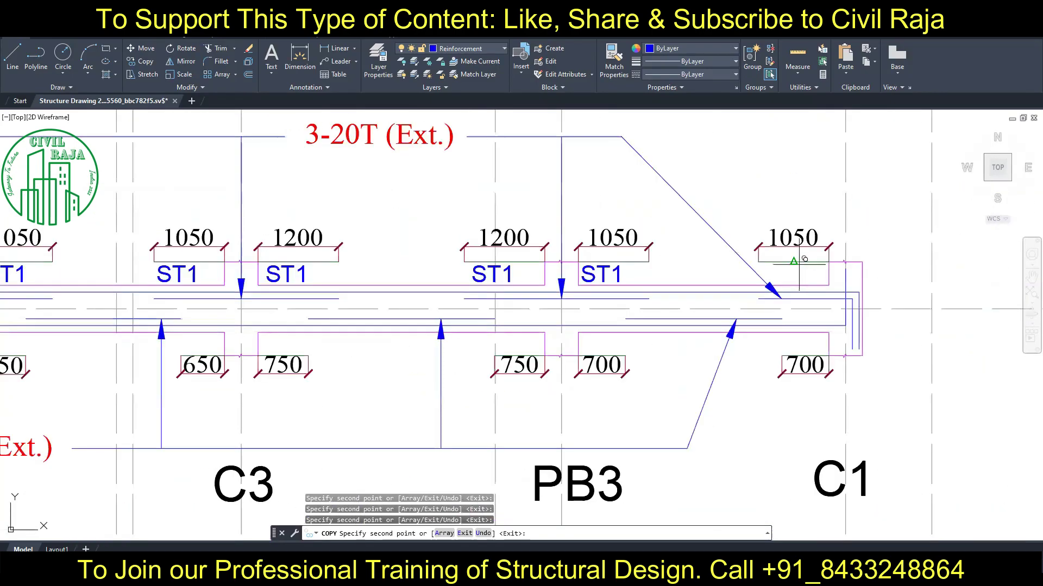
scroll(800, 264, down, 3)
scroll(842, 424, up, 3)
click(660, 338)
click(574, 338)
click(463, 338)
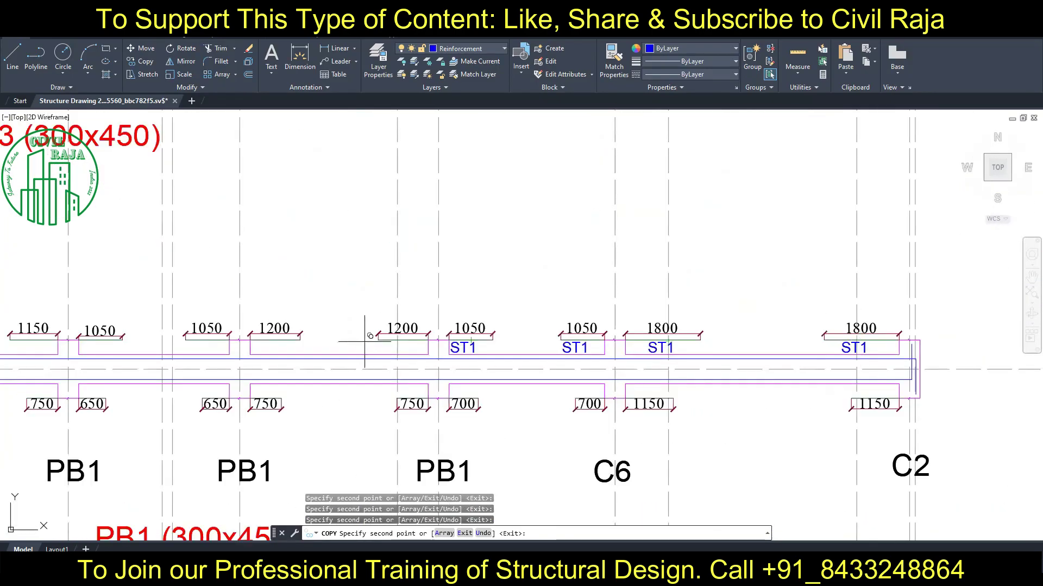
click(395, 342)
click(267, 342)
click(199, 342)
Place ST1 in the remaining two 1400 boxes and finish copying.
scroll(158, 344, down, 3)
scroll(173, 326, up, 3)
click(295, 323)
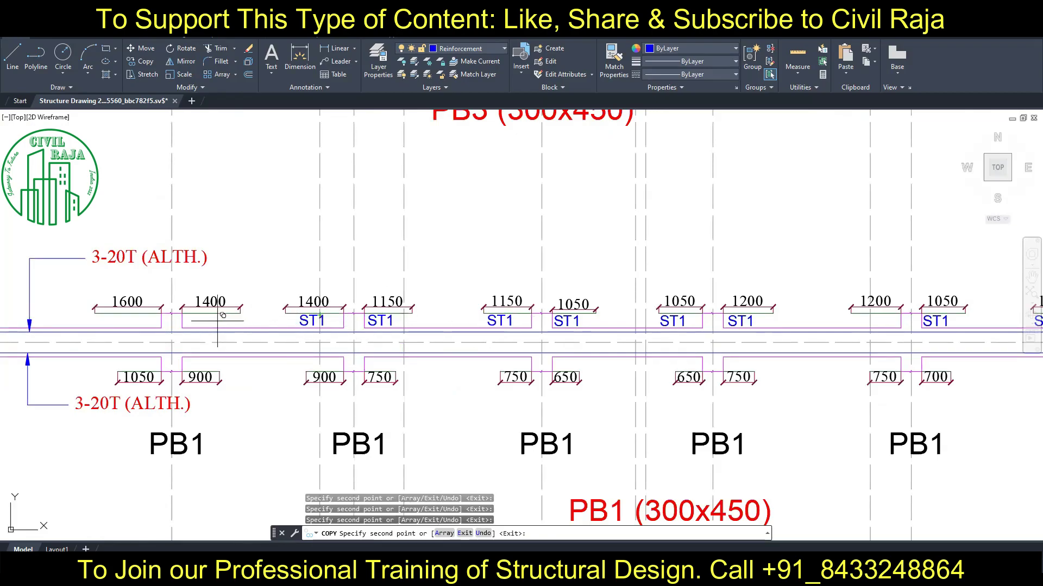
click(218, 320)
scroll(217, 320, down, 2)
key(Escape)
scroll(290, 290, down, 4)
scroll(345, 243, down, 2)
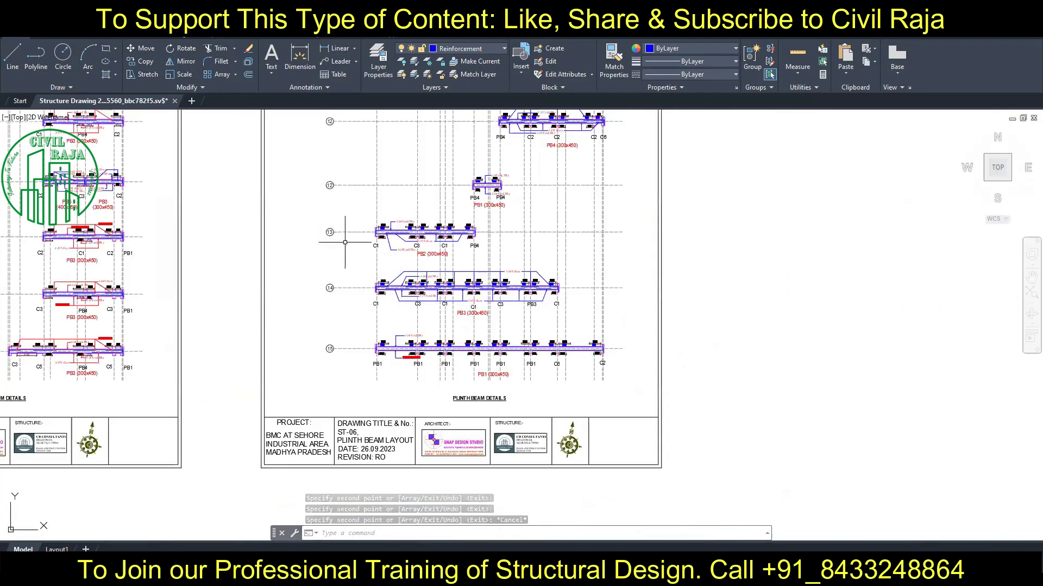
scroll(345, 243, down, 3)
Copy the green ST2 label onto two middle spans near C4 and the C1/C3 beam span.
scroll(782, 299, up, 6)
click(782, 298)
scroll(733, 288, down, 2)
scroll(733, 288, up, 2)
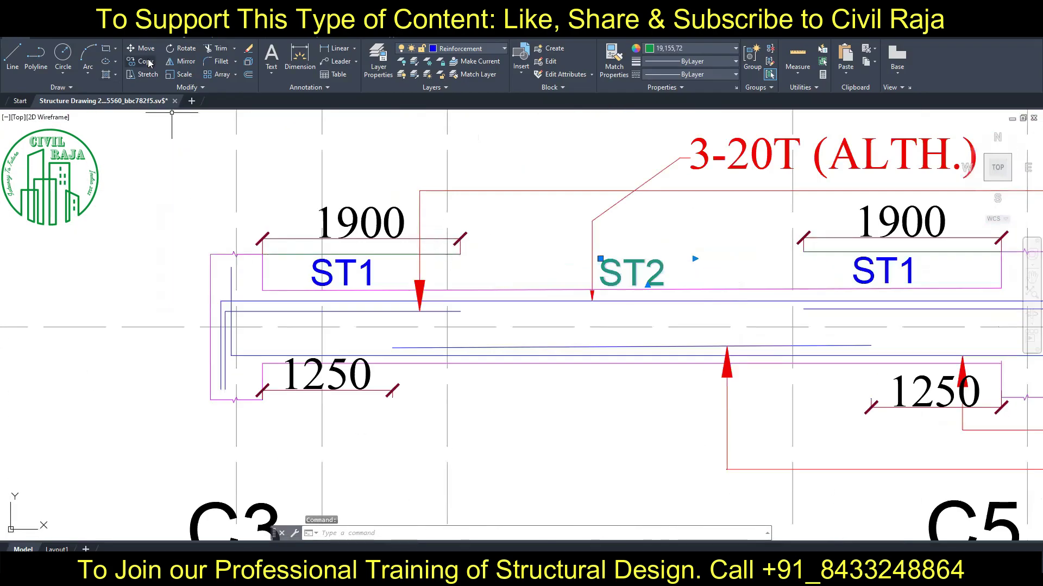
click(145, 62)
click(639, 346)
scroll(639, 347, down, 5)
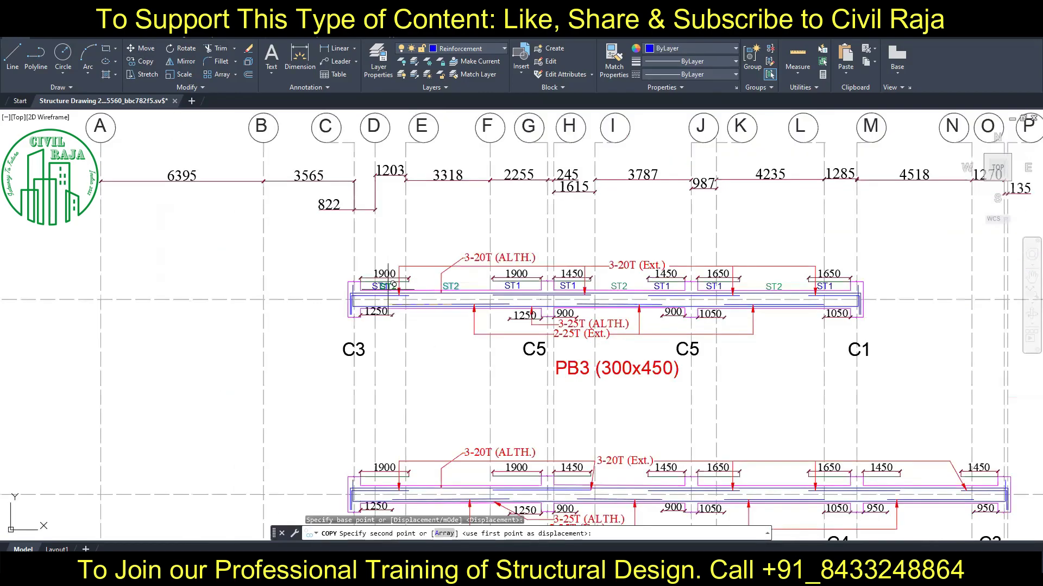
scroll(639, 347, down, 3)
scroll(640, 217, up, 6)
scroll(770, 228, up, 2)
click(769, 228)
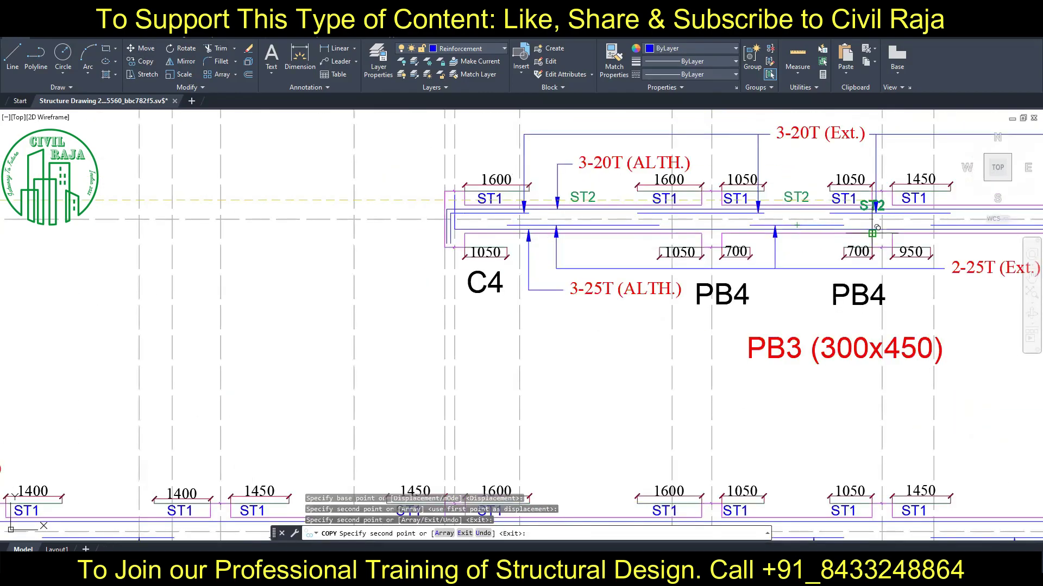
scroll(769, 228, down, 3)
click(673, 232)
scroll(673, 232, down, 2)
scroll(623, 372, up, 4)
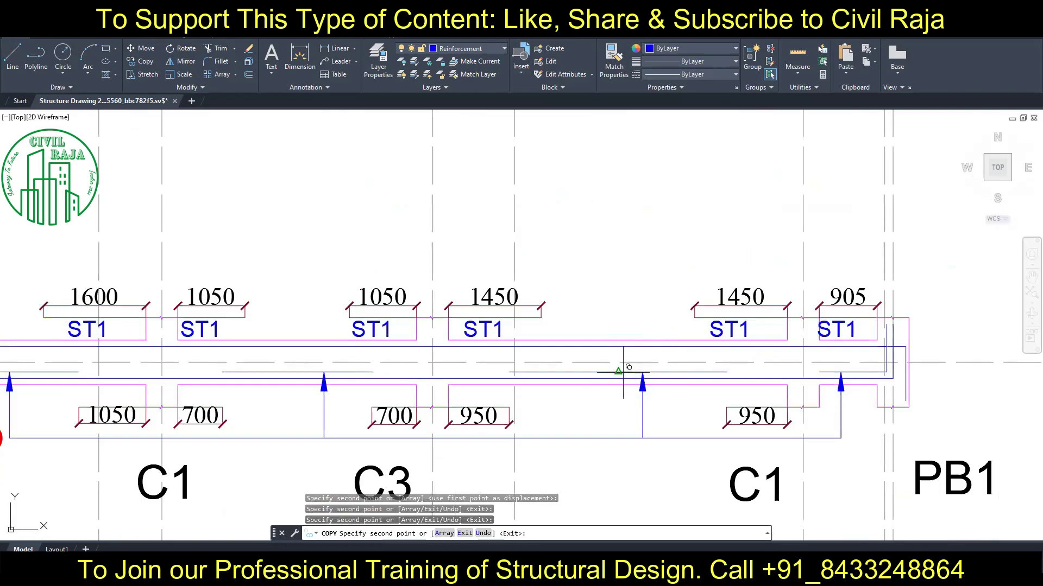
click(304, 376)
scroll(304, 376, down, 3)
scroll(462, 359, up, 2)
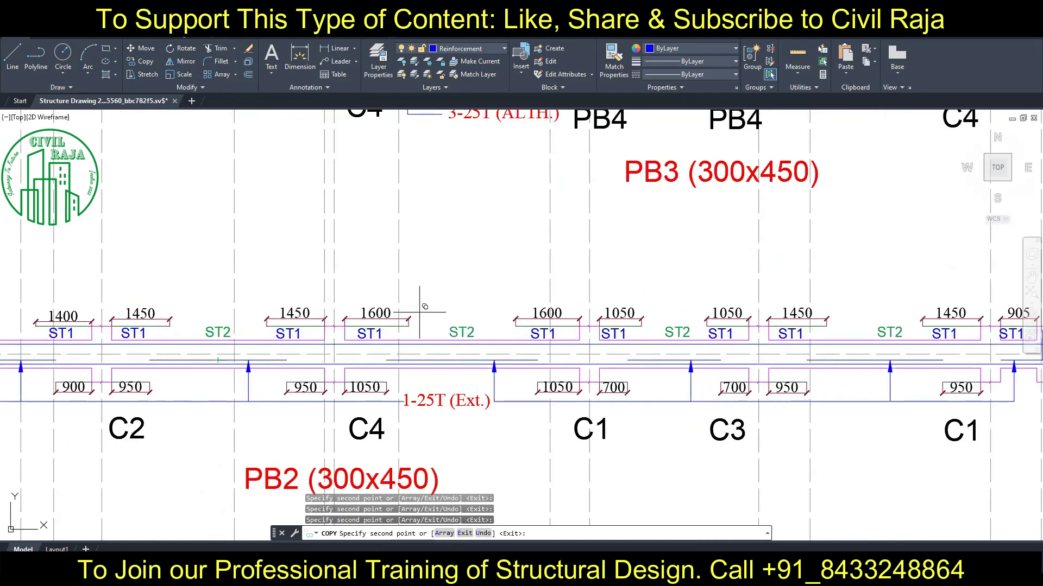
scroll(420, 312, down, 4)
scroll(553, 324, up, 5)
scroll(227, 320, down, 4)
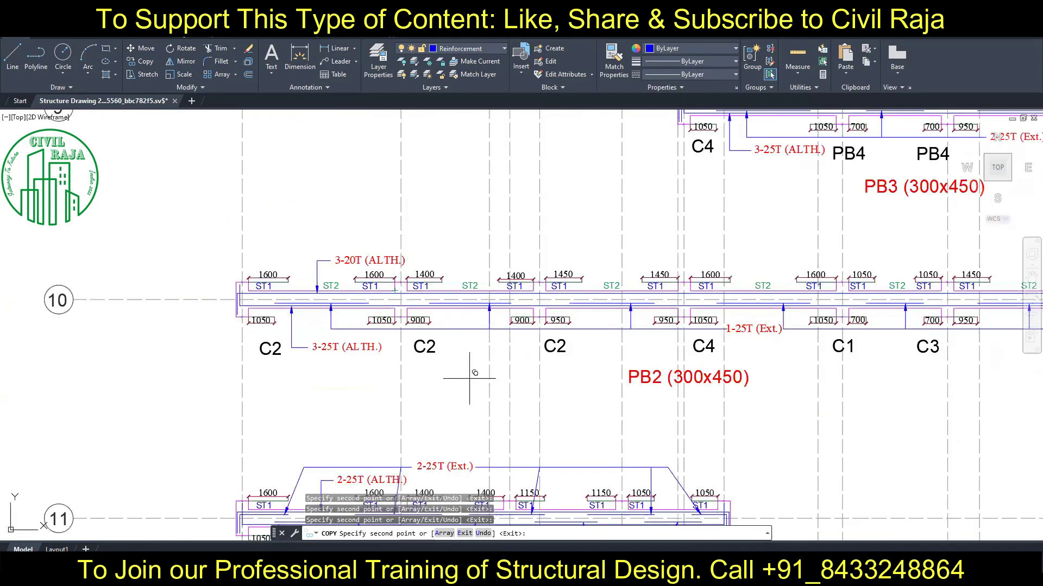
scroll(477, 368, up, 5)
scroll(887, 436, down, 3)
scroll(768, 419, up, 2)
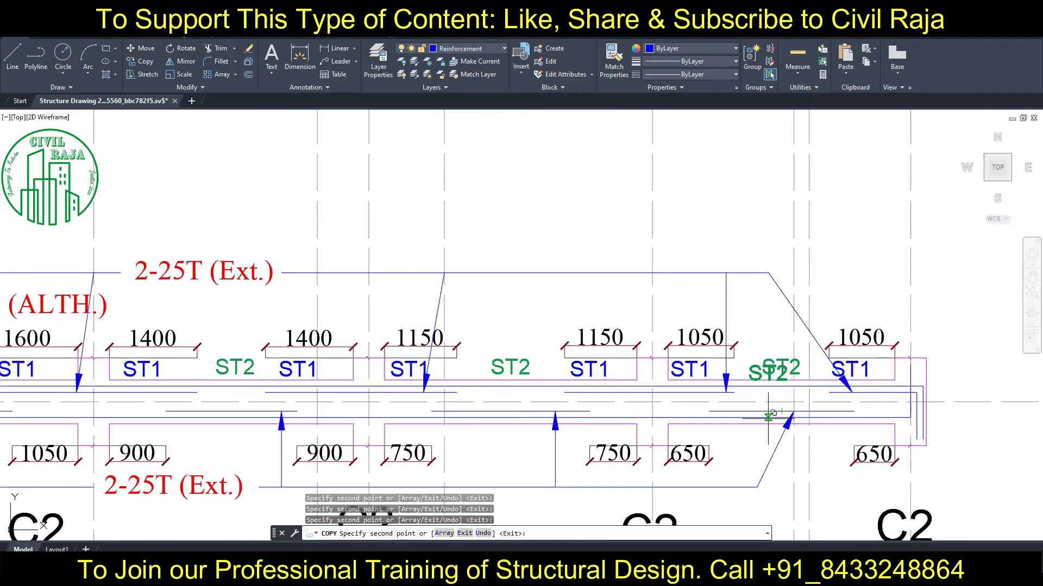
scroll(768, 419, down, 3)
scroll(527, 326, up, 4)
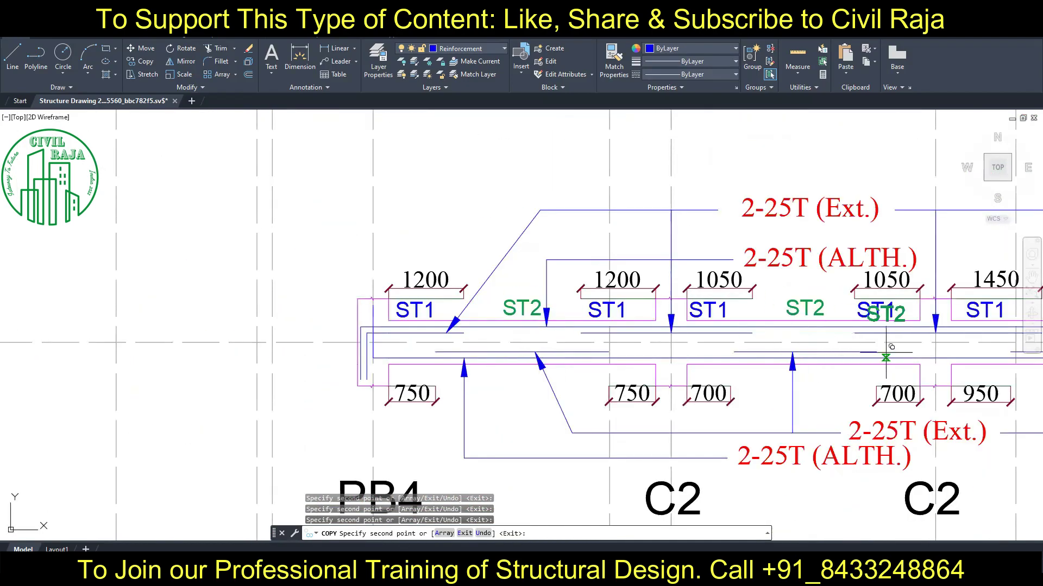
scroll(886, 347, down, 1)
scroll(694, 349, down, 5)
scroll(87, 442, up, 2)
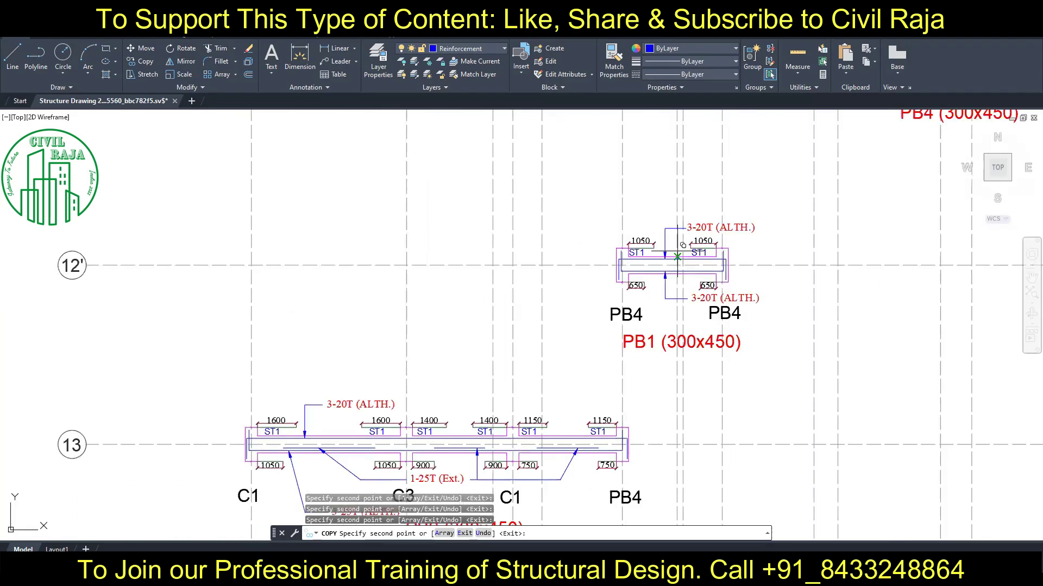
scroll(350, 400, up, 6)
scroll(637, 374, down, 3)
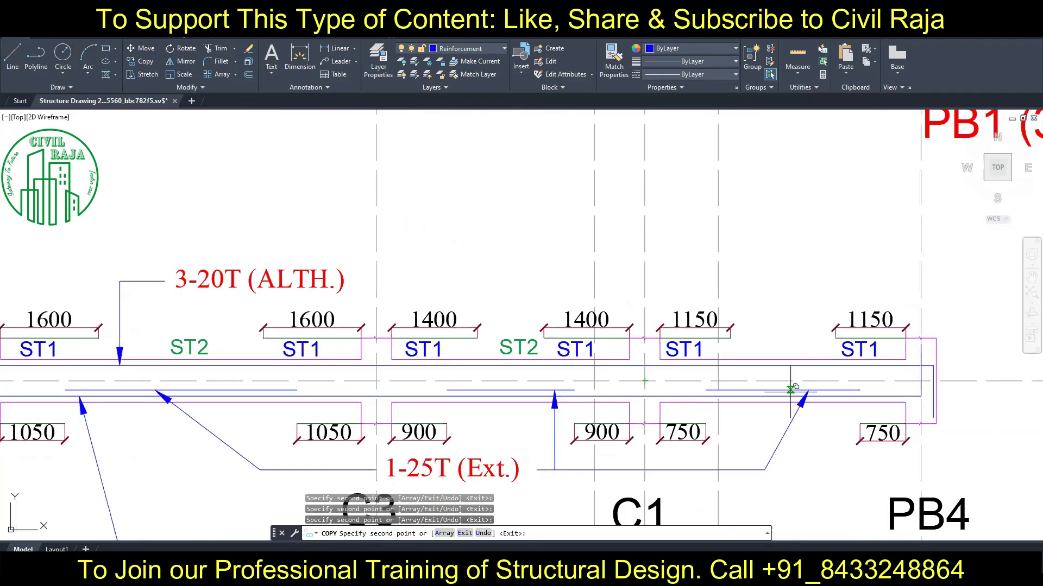
scroll(791, 391, down, 1)
scroll(791, 391, down, 3)
scroll(804, 373, up, 6)
scroll(804, 373, down, 1)
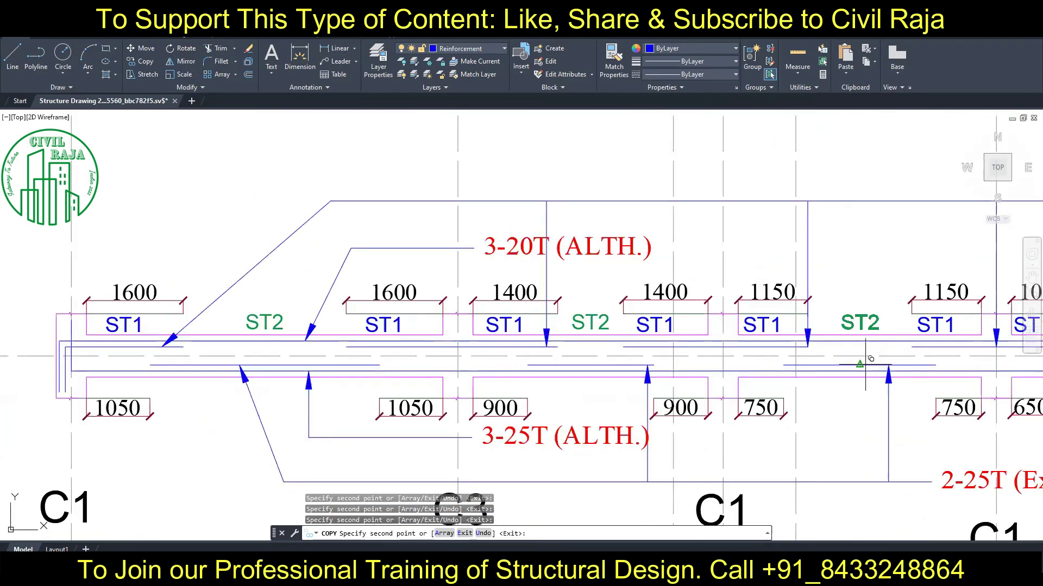
scroll(724, 349, down, 3)
scroll(973, 365, up, 2)
scroll(689, 346, down, 3)
key(Escape)
scroll(690, 340, up, 2)
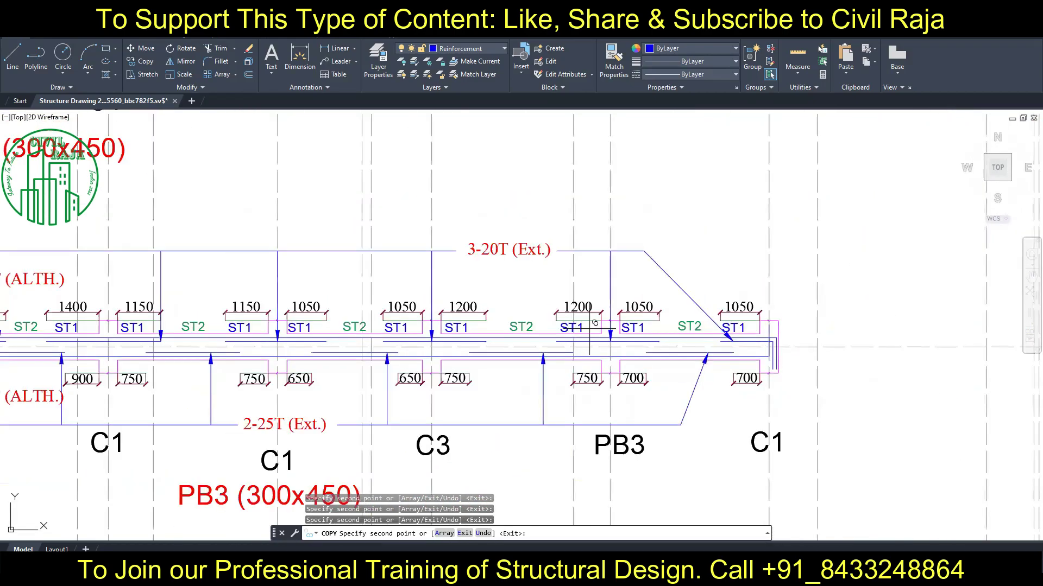
scroll(446, 266, up, 3)
scroll(446, 267, down, 5)
scroll(445, 266, up, 2)
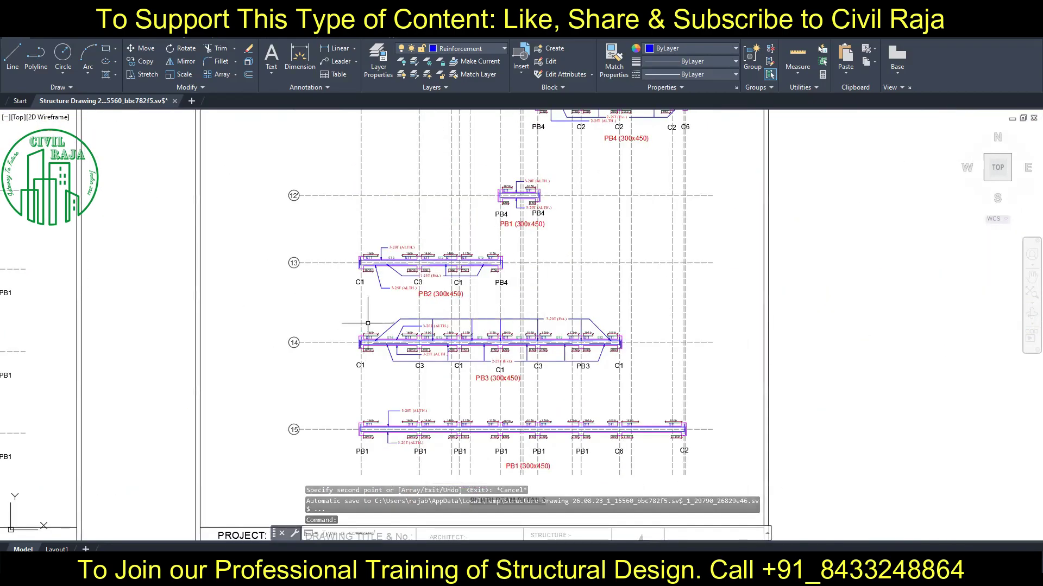
scroll(380, 360, up, 3)
scroll(427, 199, up, 1)
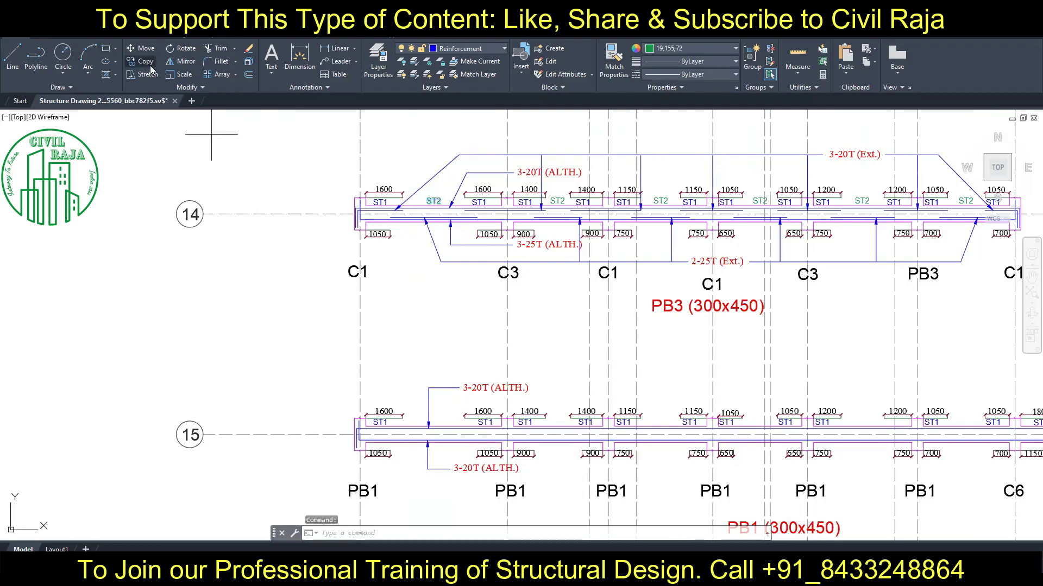
Copy the ST2 label from beam 14 onto each middle span along beam 15 to its right end.
click(150, 66)
scroll(426, 273, up, 3)
click(426, 273)
scroll(426, 272, down, 3)
scroll(423, 298, up, 4)
click(266, 361)
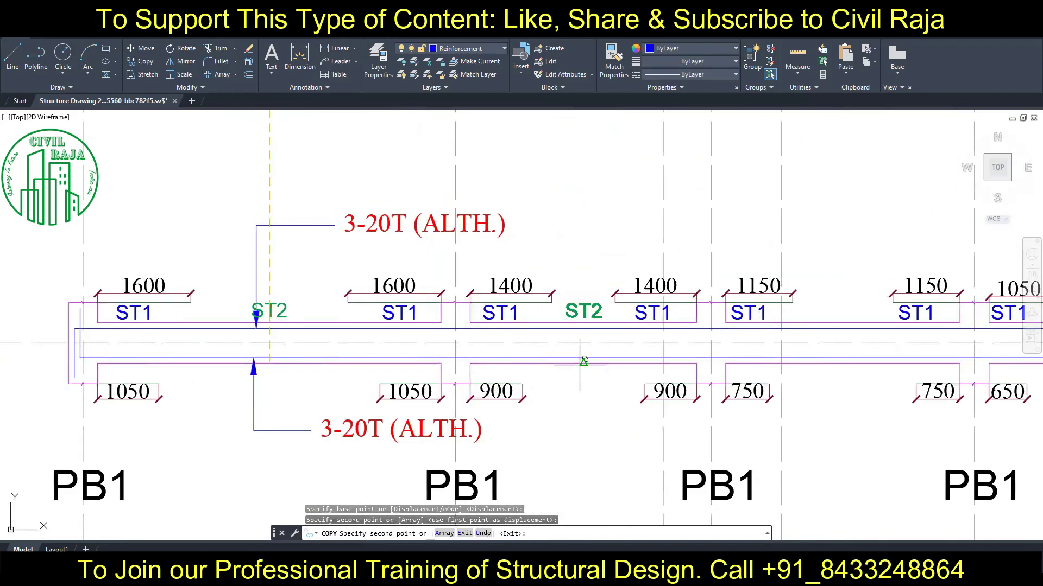
click(582, 361)
middle_drag(582, 361, 220, 361)
click(494, 361)
middle_drag(293, 361, 266, 361)
click(718, 362)
middle_drag(718, 363, 278, 363)
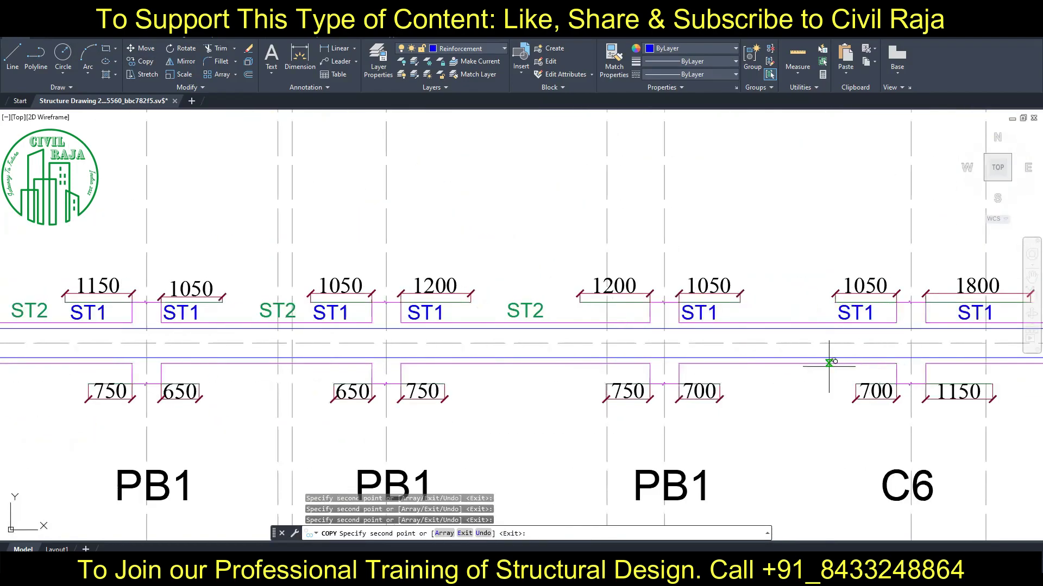
scroll(792, 358, down, 3)
scroll(568, 363, up, 3)
click(226, 363)
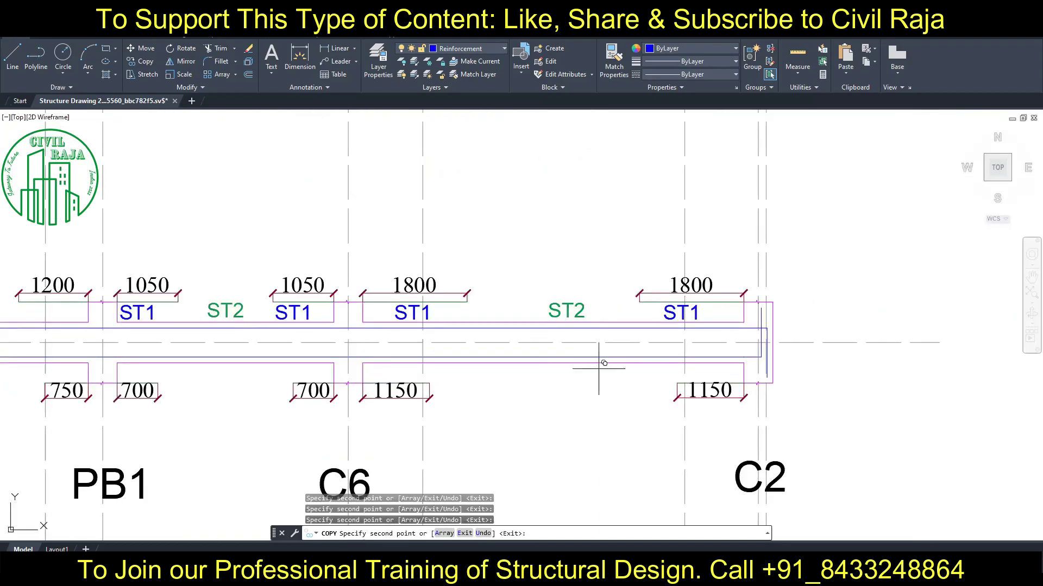
scroll(604, 363, down, 4)
scroll(489, 293, up, 4)
scroll(489, 293, down, 4)
scroll(561, 417, up, 3)
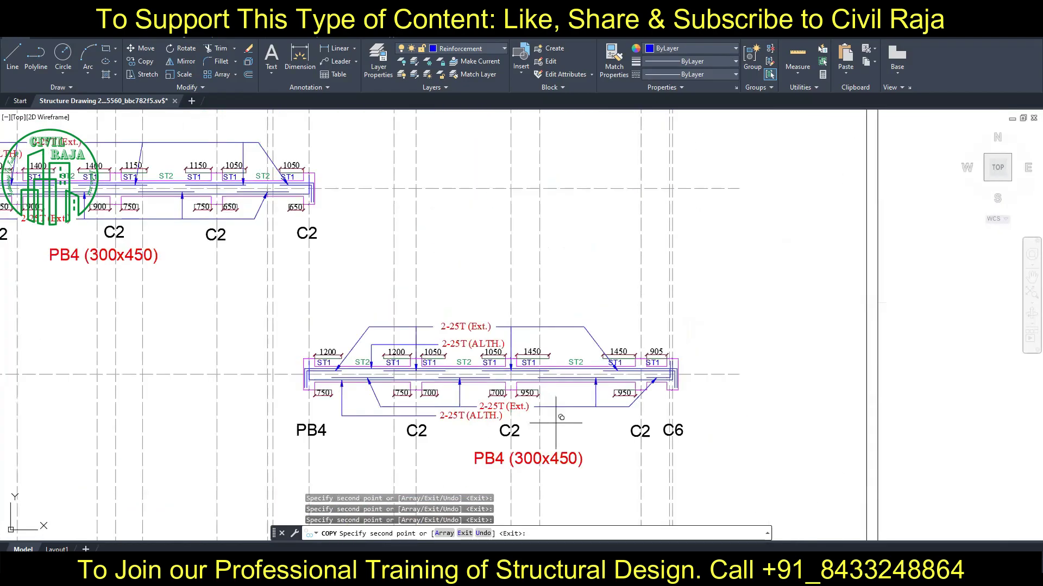
scroll(556, 417, down, 4)
scroll(524, 400, up, 4)
scroll(676, 311, down, 3)
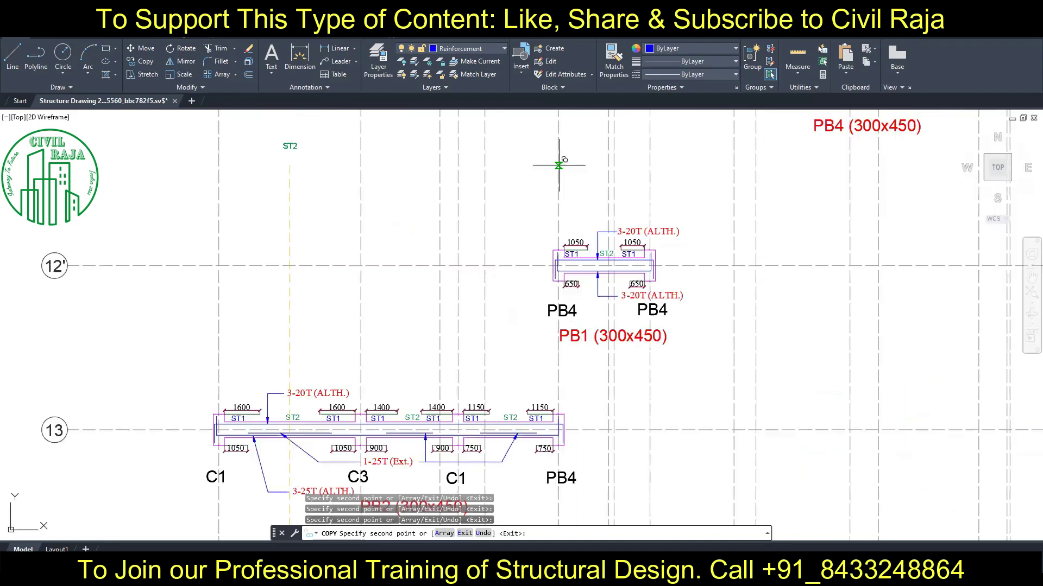
scroll(559, 162, down, 3)
scroll(418, 259, down, 4)
key(Escape)
scroll(418, 260, up, 5)
Copy the blue ST1 label onto three lower-beam end spans, including the 1900 and 1650 spans.
scroll(384, 307, up, 2)
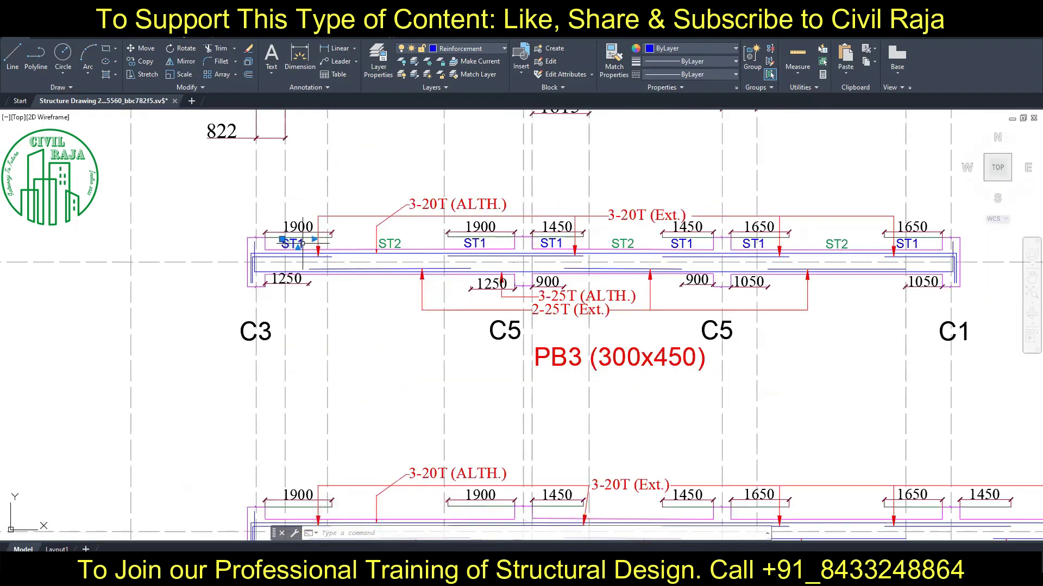
click(141, 61)
scroll(337, 227, up, 2)
scroll(338, 227, up, 2)
click(338, 227)
scroll(338, 227, down, 5)
scroll(522, 424, up, 4)
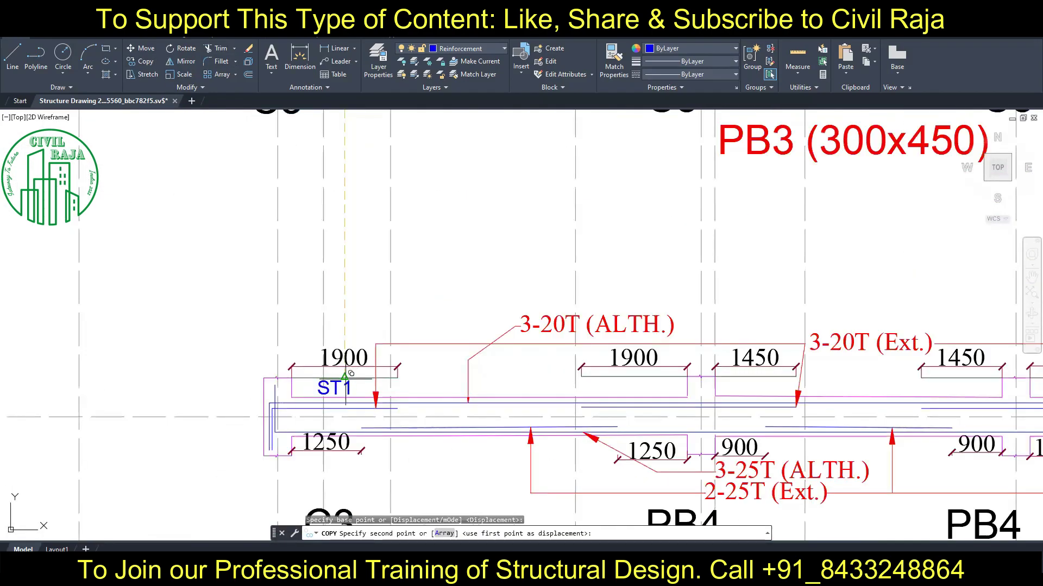
click(638, 376)
click(752, 376)
click(966, 376)
Pan along the lower beam to the C1–C3 end and the PB4 beam between C1 and C2.
middle_drag(965, 377, 524, 366)
scroll(524, 366, up, 2)
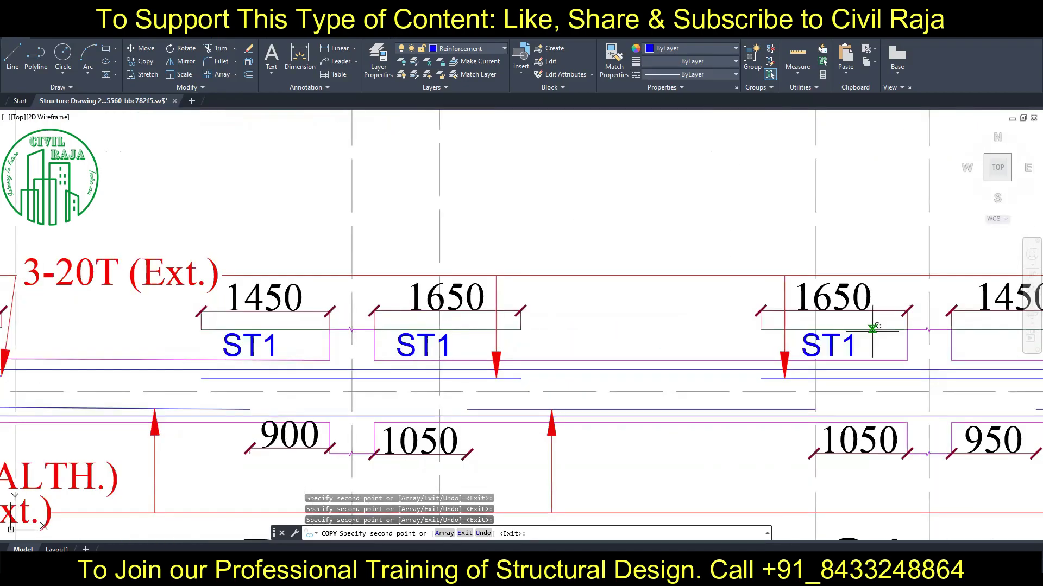
scroll(445, 307, down, 2)
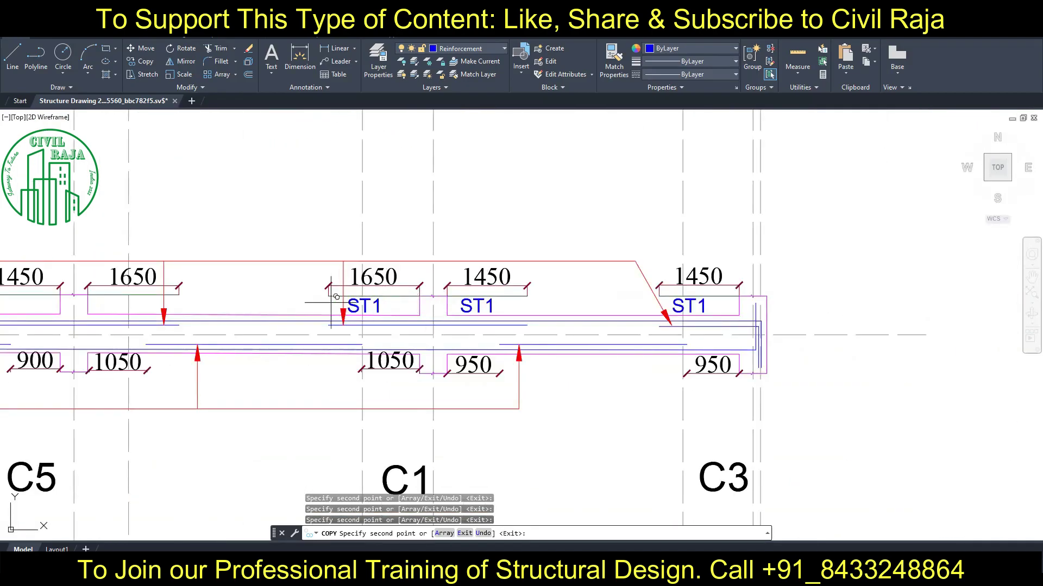
middle_drag(178, 307, 525, 320)
scroll(215, 293, down, 2)
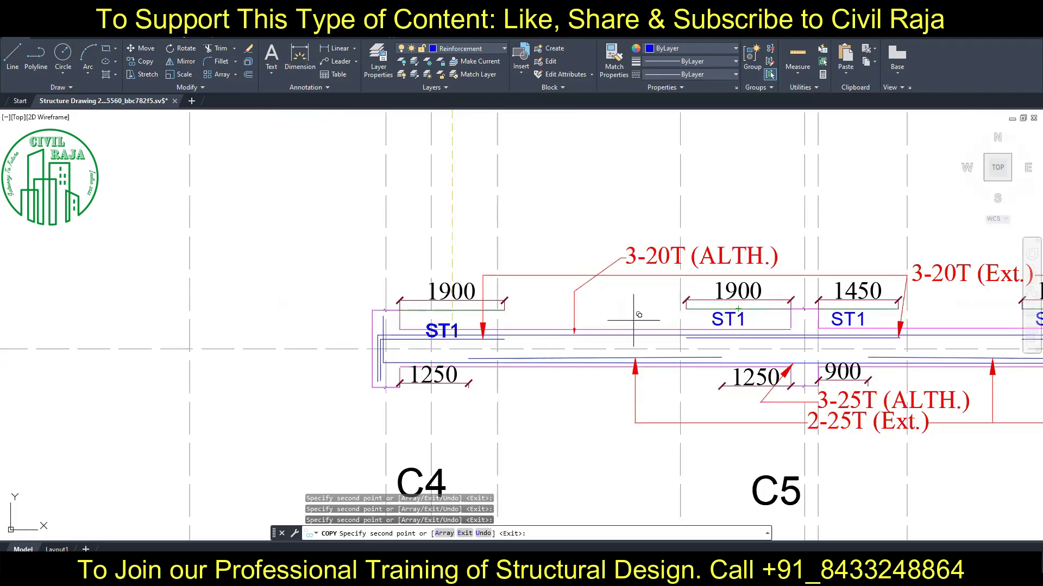
scroll(489, 326, down, 2)
scroll(592, 407, up, 4)
middle_drag(592, 407, 244, 380)
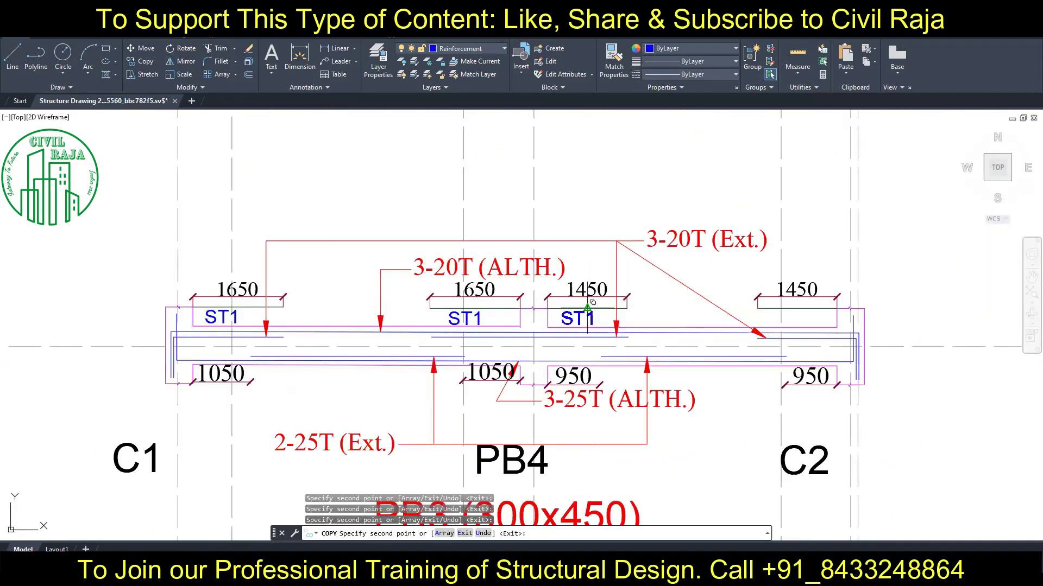
scroll(752, 314, down, 2)
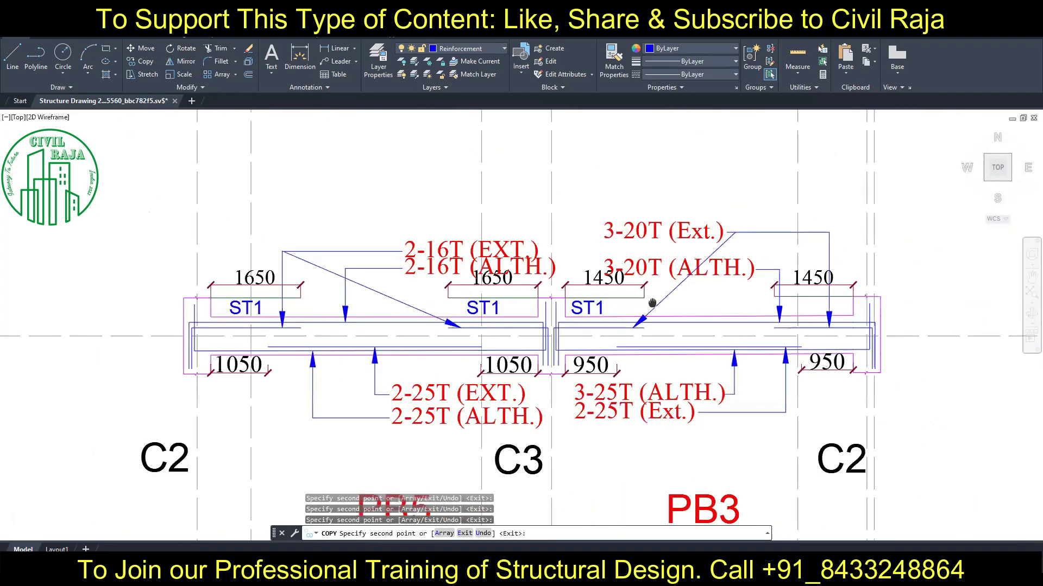
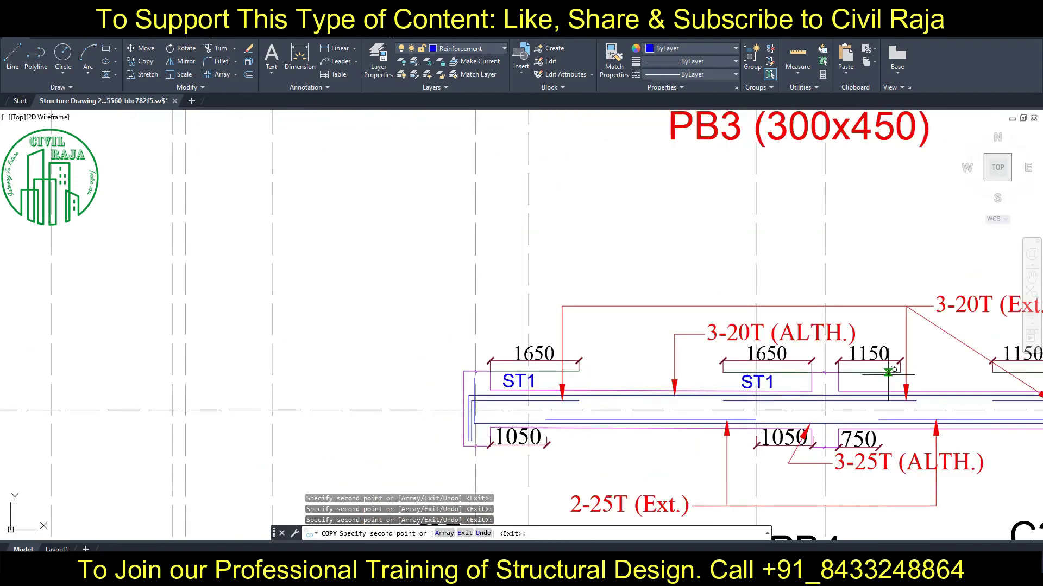
Place the last ST1 label copy in the beam's end zone and finish the copy.
scroll(888, 372, down, 2)
scroll(552, 312, down, 4)
scroll(416, 273, up, 6)
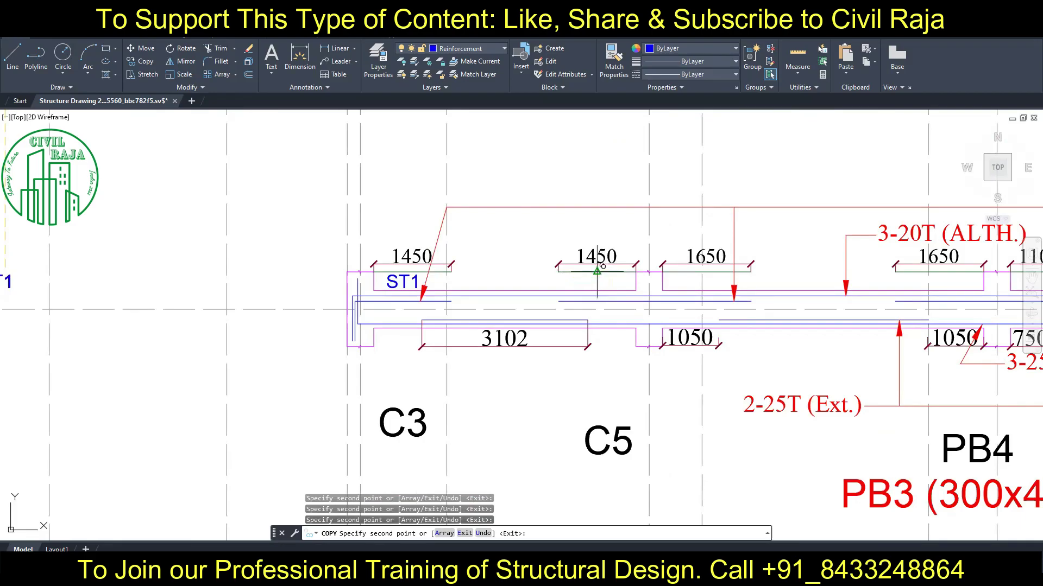
scroll(766, 277, down, 3)
click(687, 304)
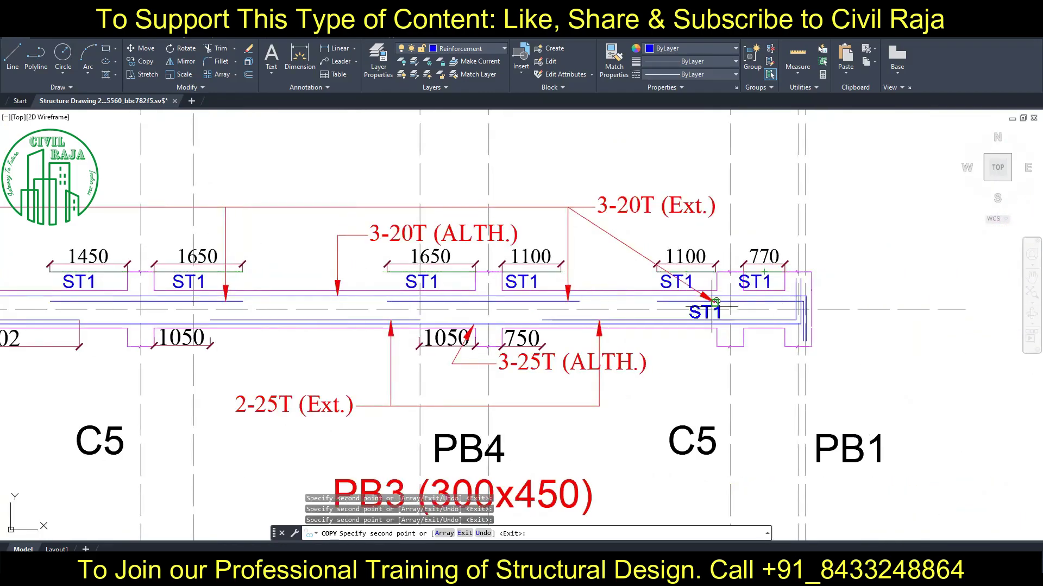
key(Escape)
Start copying the middle-zone ST2 label from its base point.
scroll(582, 392, down, 8)
scroll(582, 392, up, 8)
click(592, 349)
key(Return)
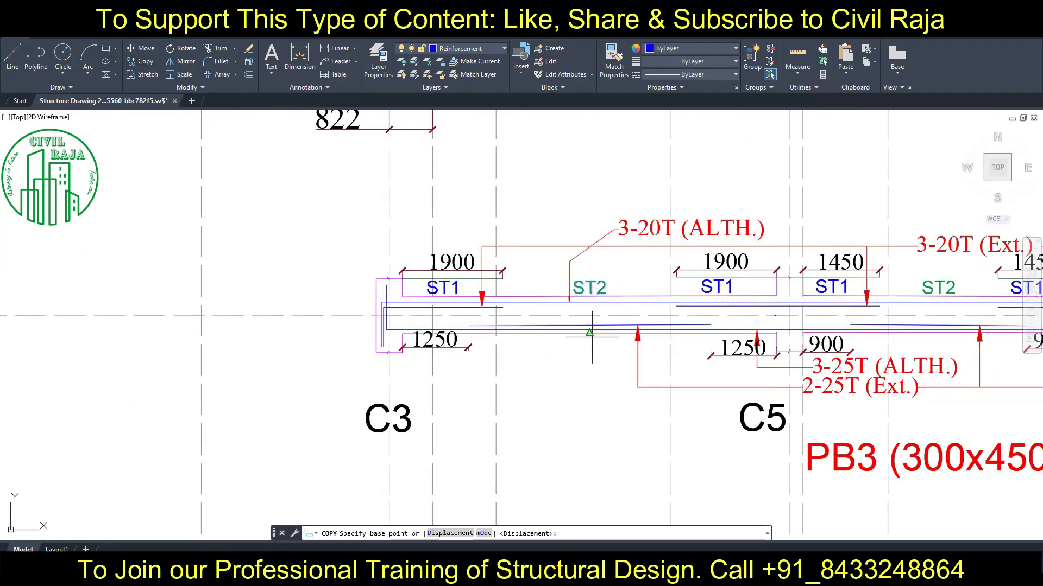
scroll(548, 375, down, 3)
click(528, 445)
scroll(553, 302, up, 2)
scroll(548, 274, up, 3)
scroll(547, 274, up, 2)
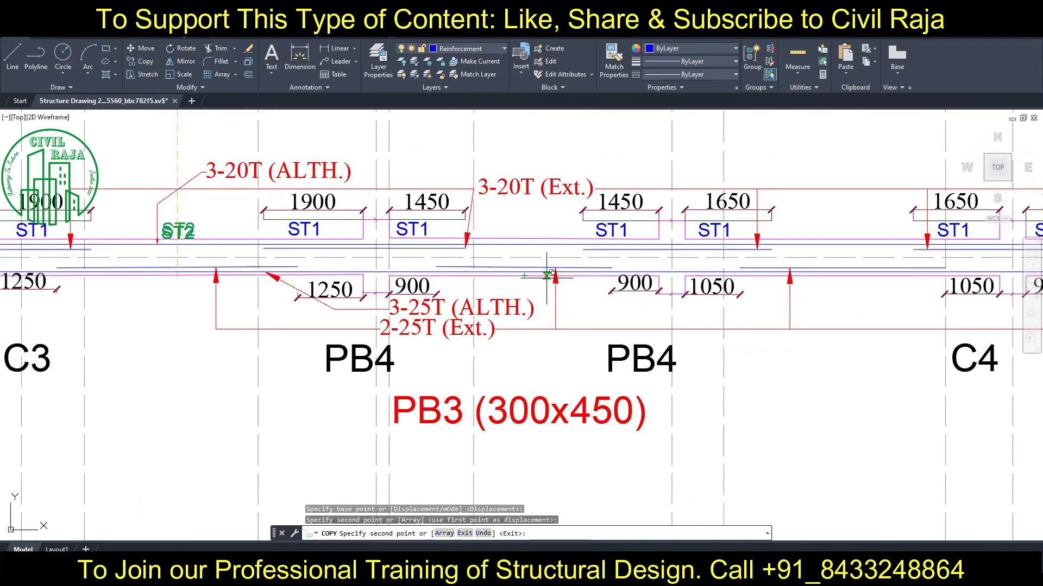
Place ST2 label copies in the middle zones along this and another beam.
click(541, 276)
click(856, 276)
scroll(829, 275, down, 5)
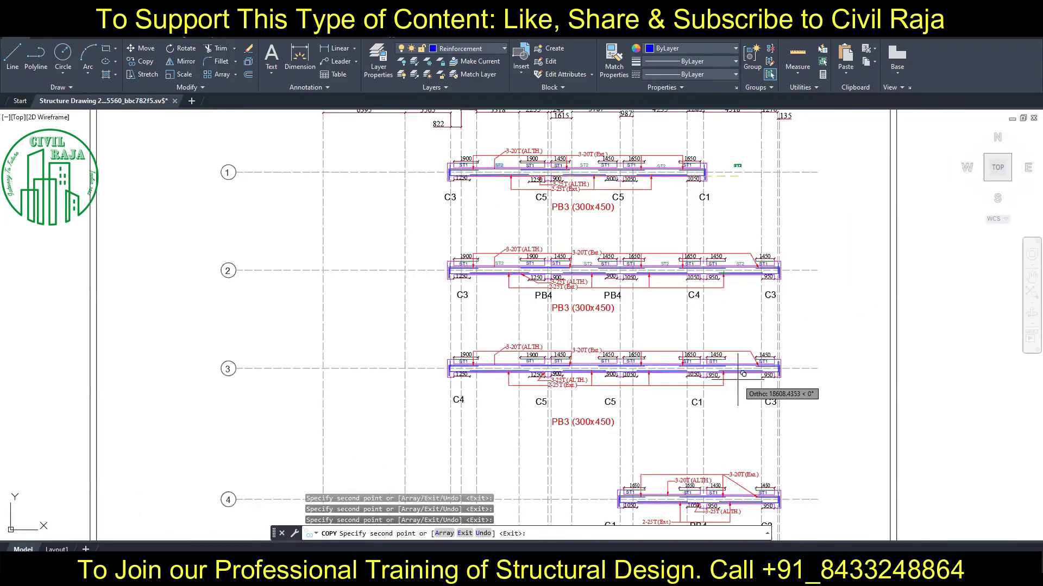
scroll(750, 354, up, 5)
click(749, 354)
Pan along the beam to bring the C1–PB4–C2 beam into view.
middle_drag(105, 352, 488, 346)
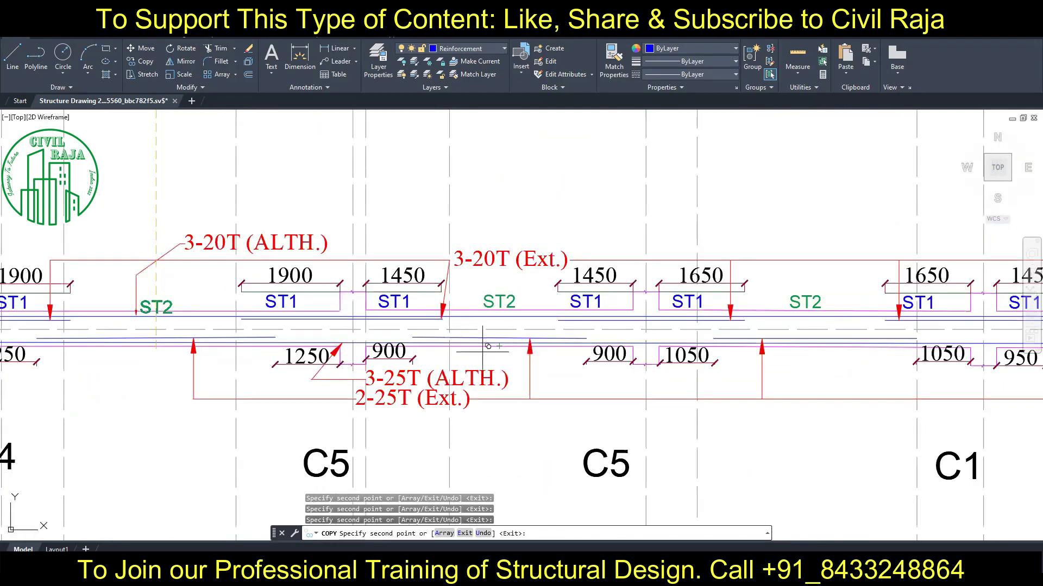
middle_drag(166, 346, 537, 315)
middle_drag(313, 320, 565, 337)
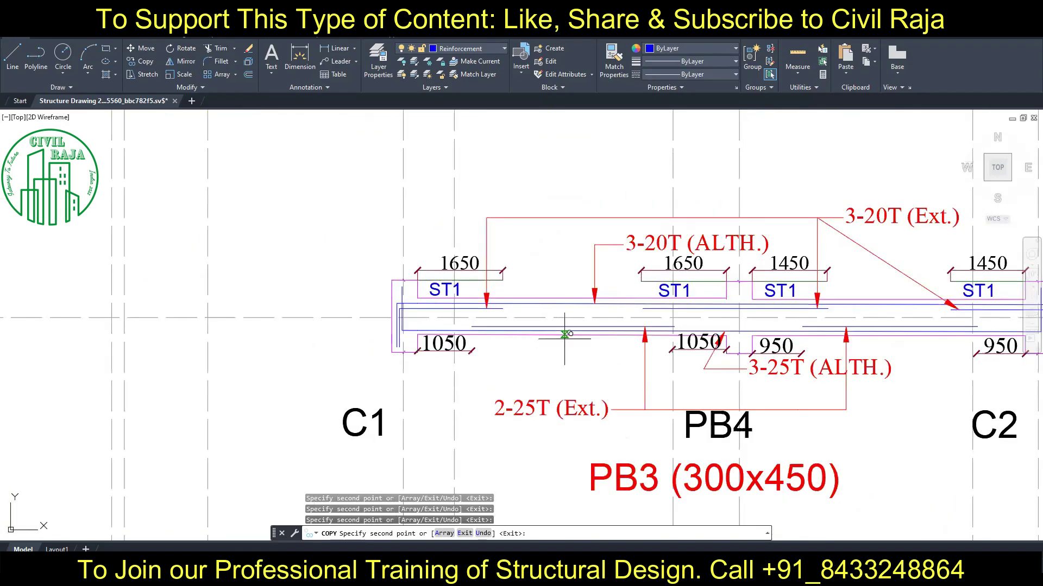
scroll(780, 336, down, 9)
scroll(569, 411, up, 8)
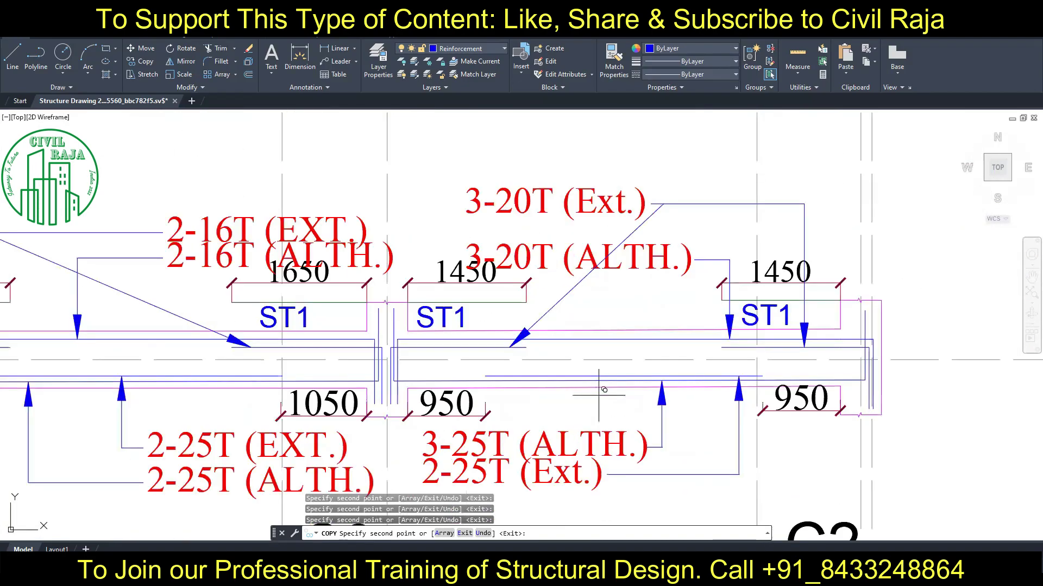
Pan on across to the PB4/C3 and C3–C5 beams.
middle_drag(152, 387, 442, 386)
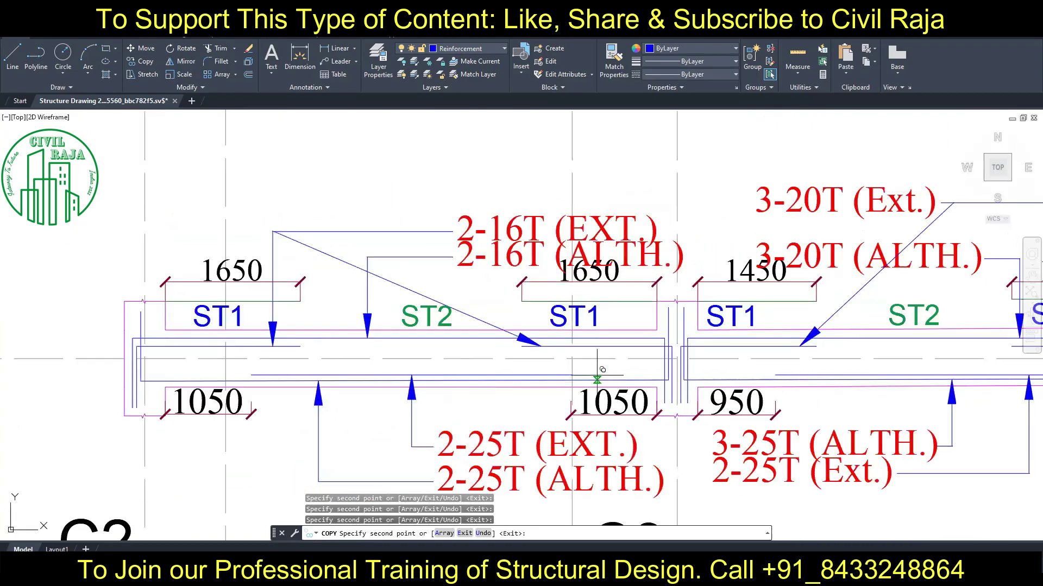
middle_drag(597, 370, 597, 304)
middle_drag(917, 303, 408, 303)
scroll(573, 325, down, 5)
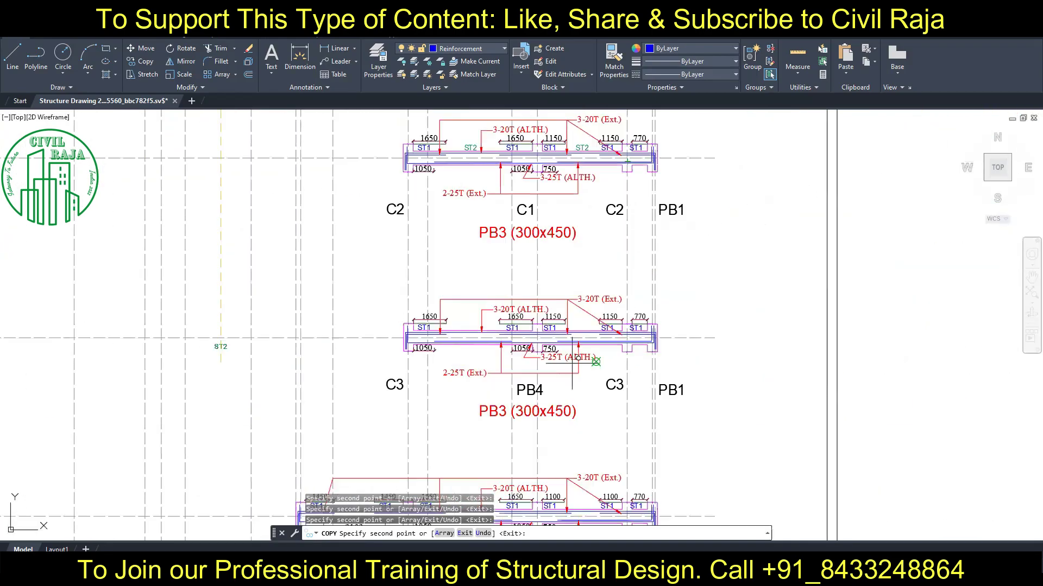
scroll(574, 319, up, 5)
mouse_move(574, 318)
middle_down()
mouse_move(799, 321)
mouse_move(692, 333)
mouse_move(791, 344)
middle_up()
scroll(798, 320, down, 5)
scroll(807, 326, up, 5)
scroll(791, 344, down, 3)
scroll(706, 381, down, 3)
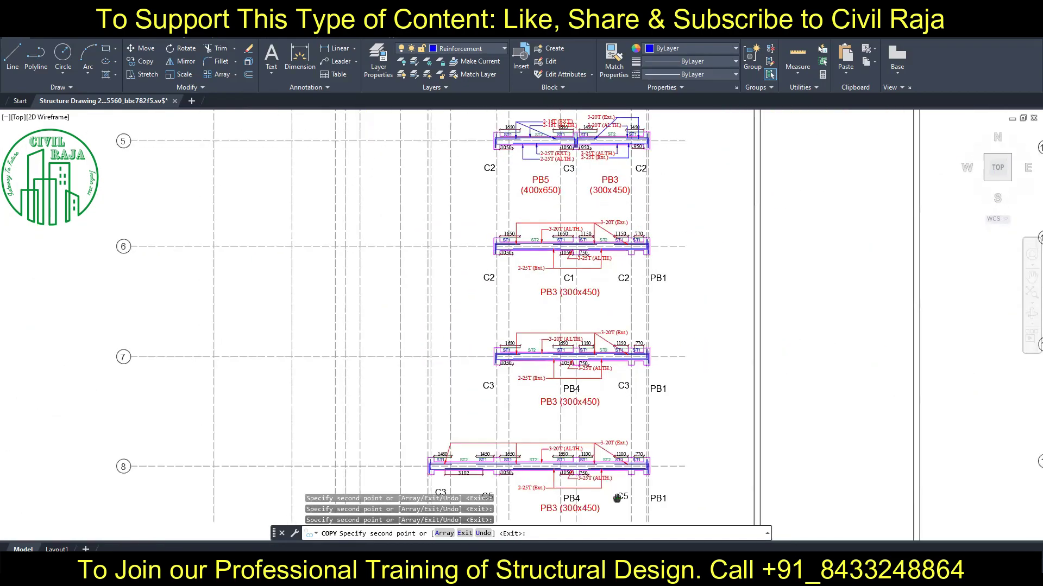